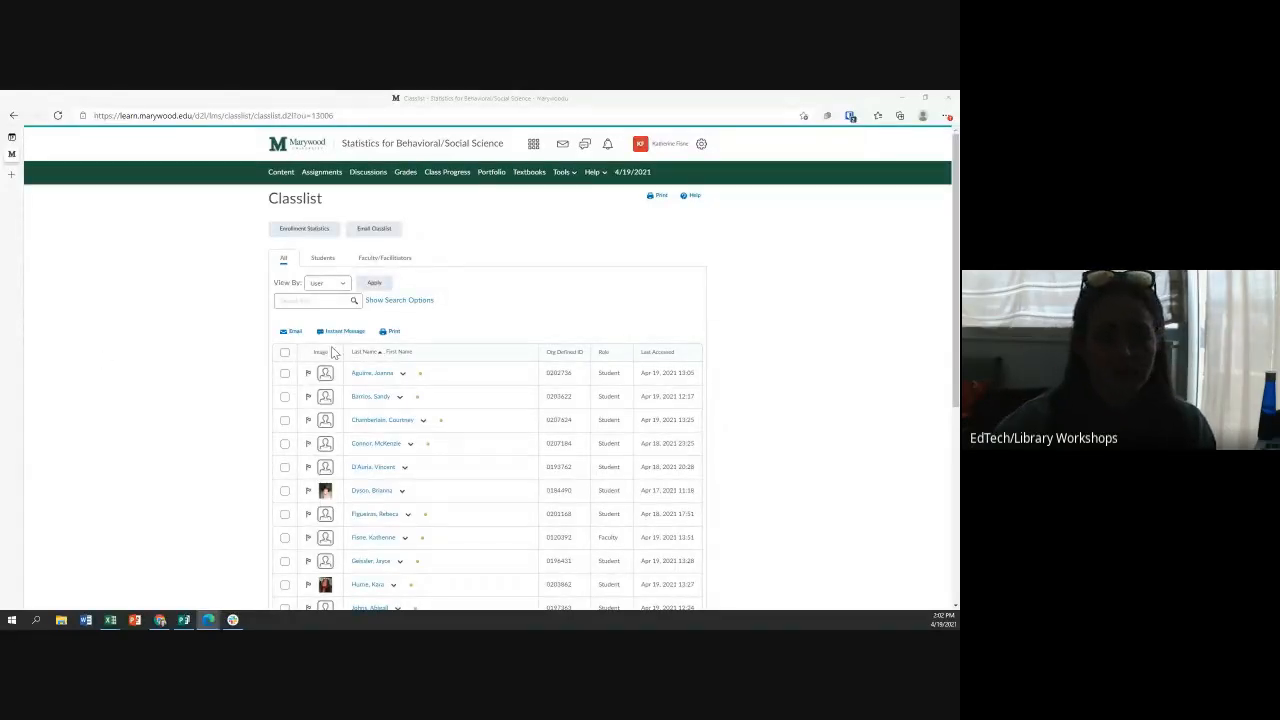
Go to the Statistics for Behavioral/Social Science course home, open its attendance tool and enlarge the page display.
click(398, 150)
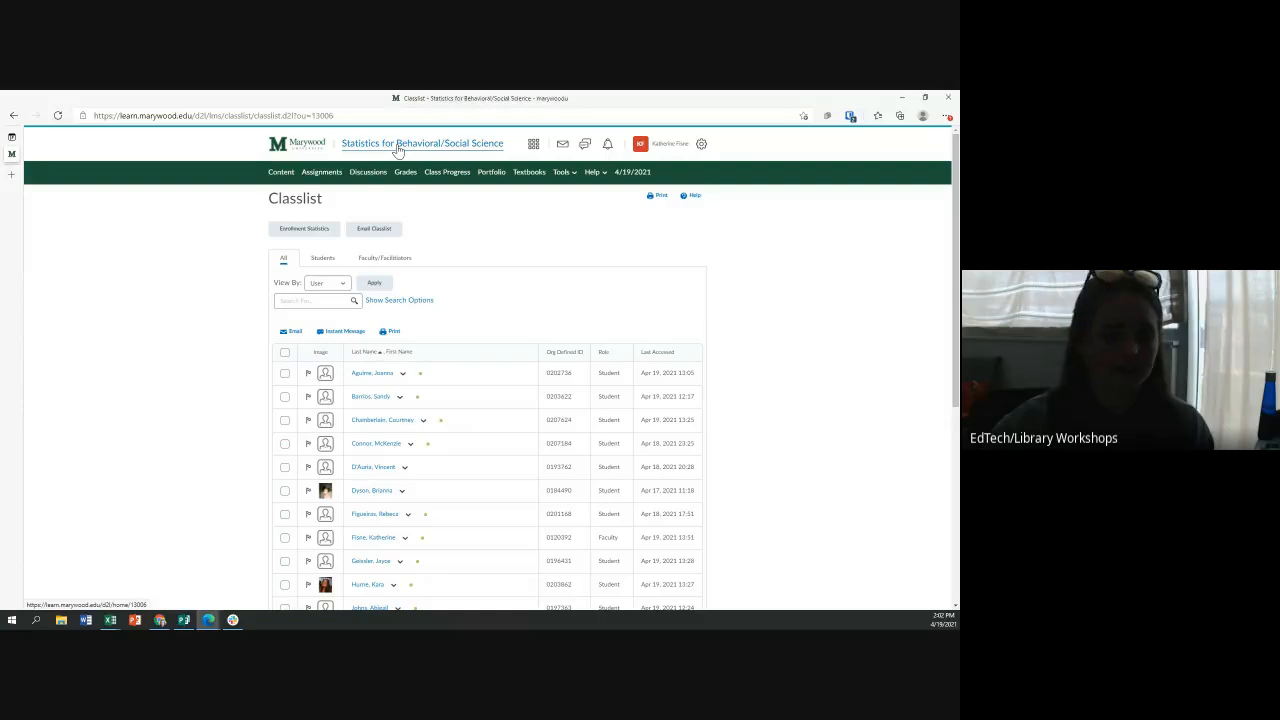
click(398, 150)
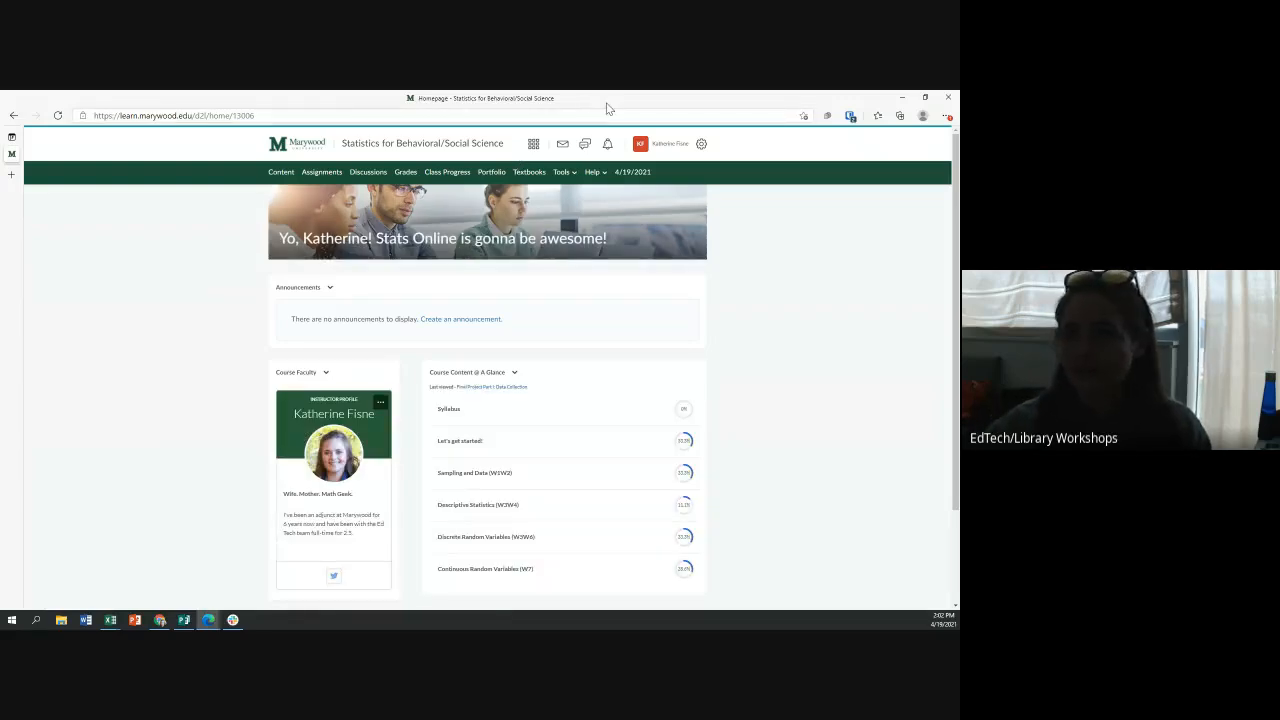
click(562, 172)
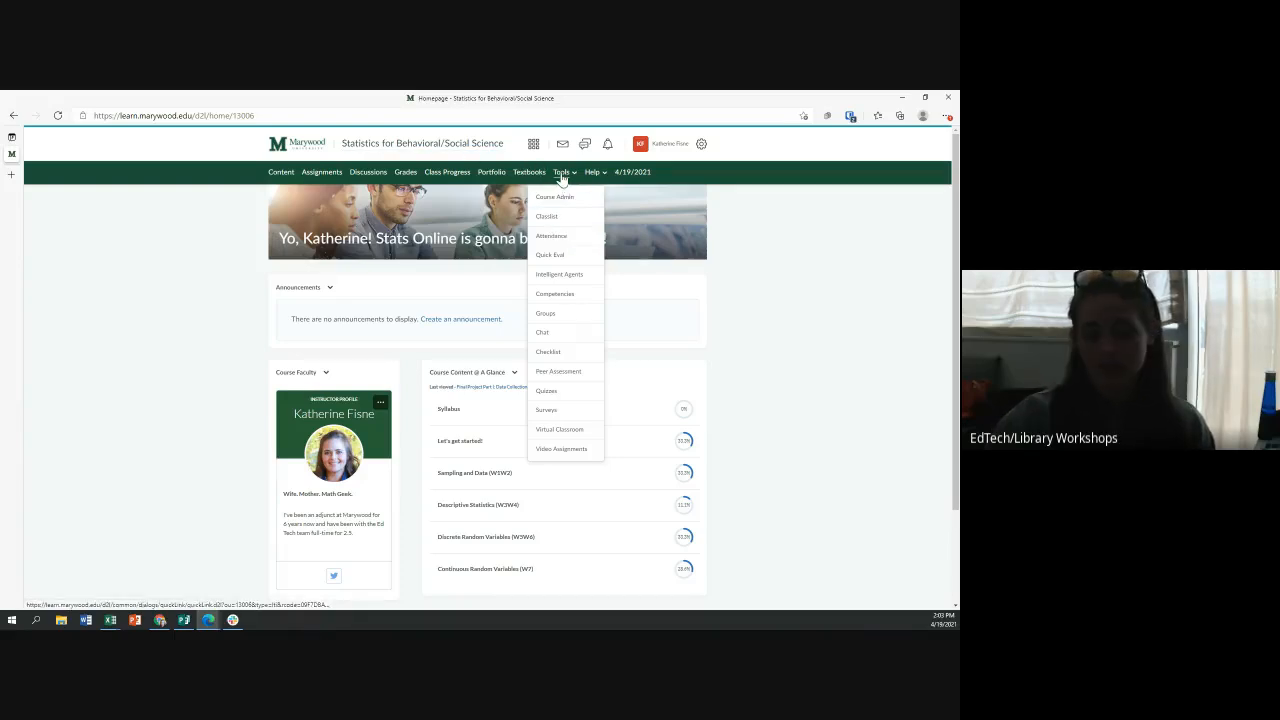
click(553, 238)
key(ctrl+plus)
key(ctrl+plus)
key(ctrl+plus)
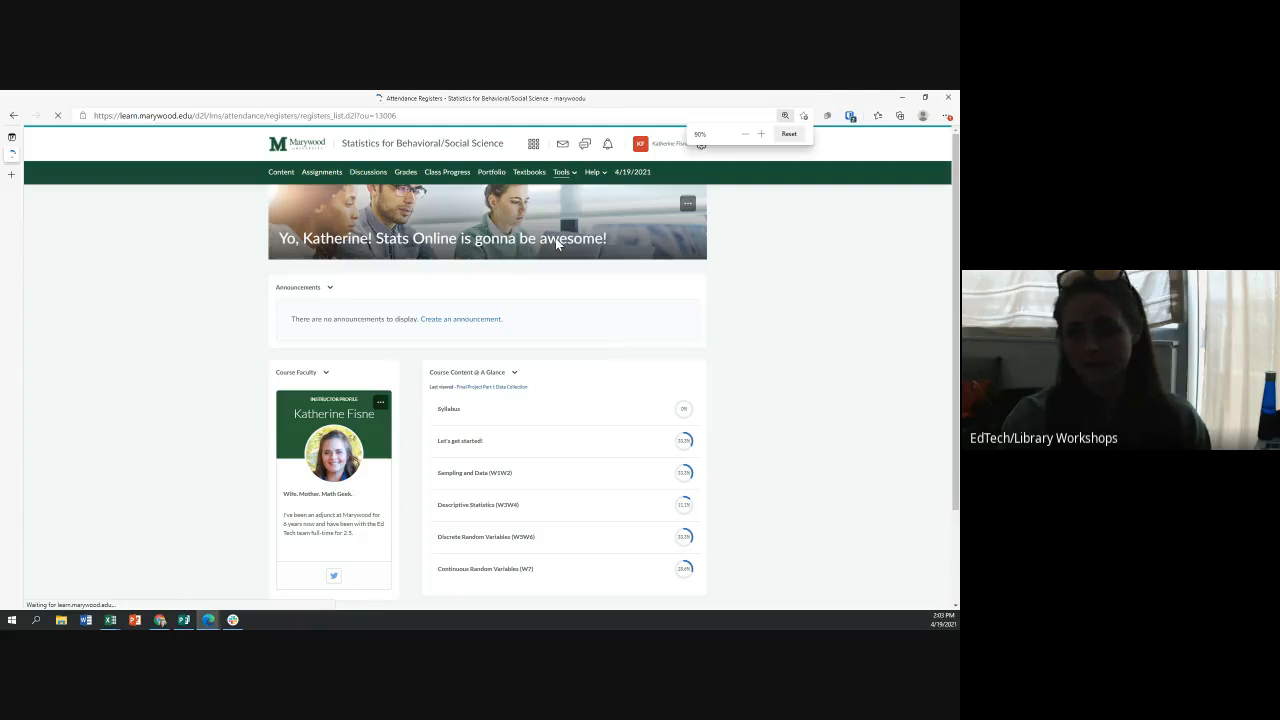
key(ctrl+plus)
key(ctrl+plus)
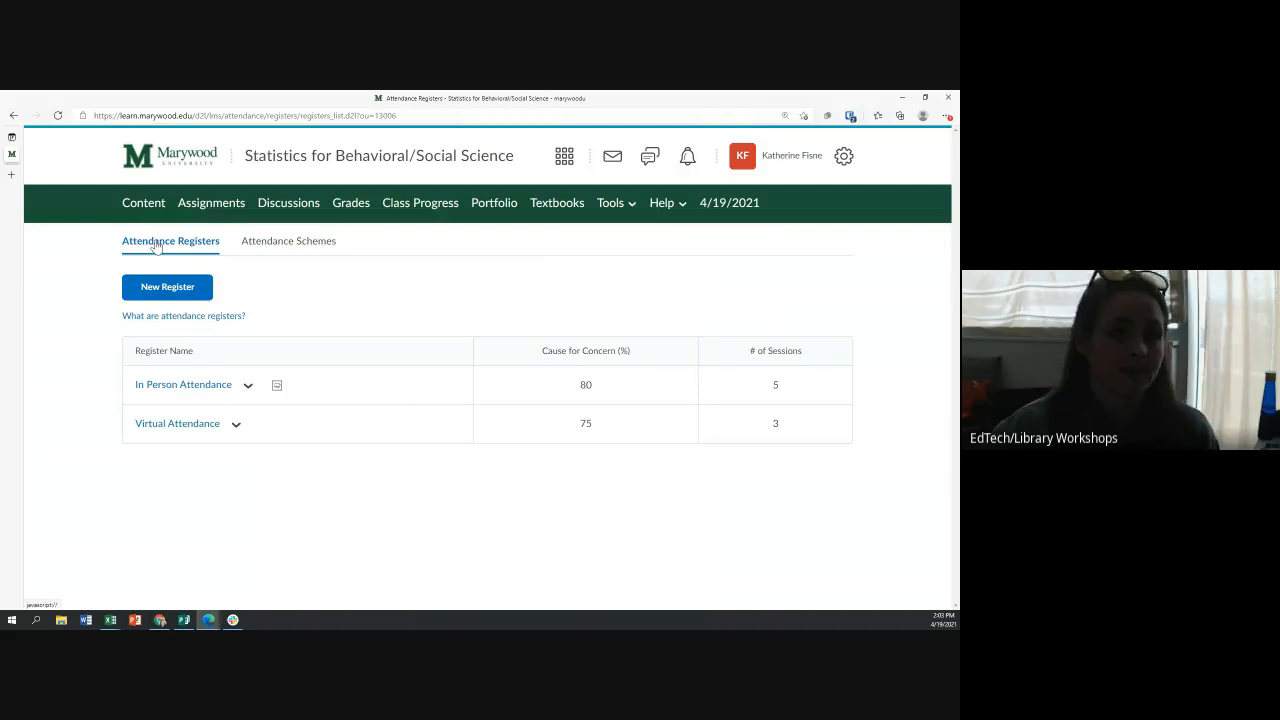
View the attendance statuses of the organization default System Scheme, then close the view.
click(281, 247)
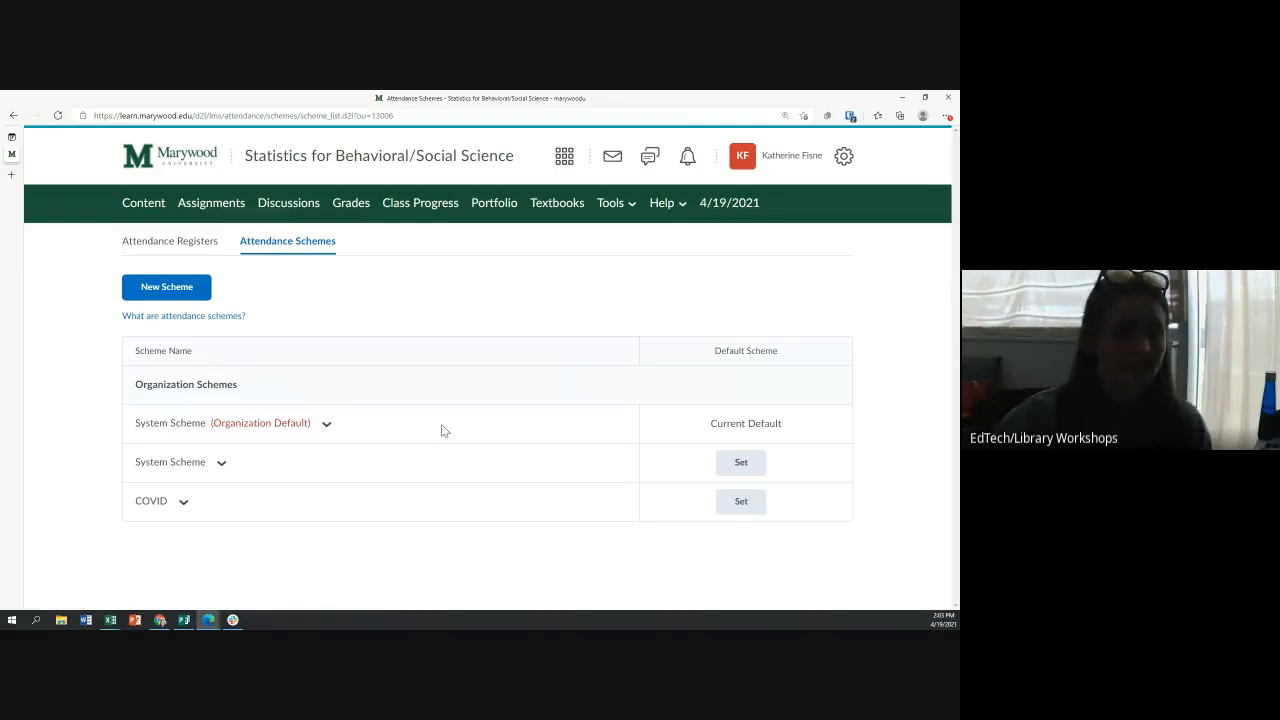
click(326, 423)
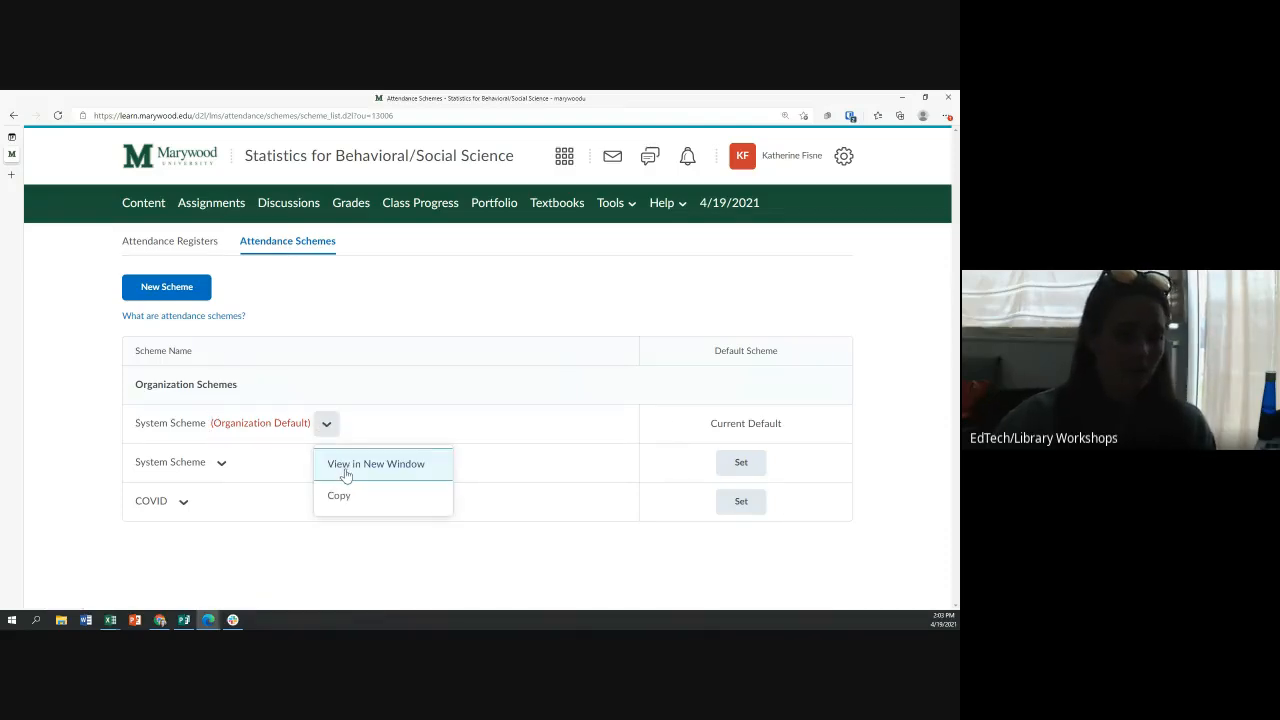
click(346, 470)
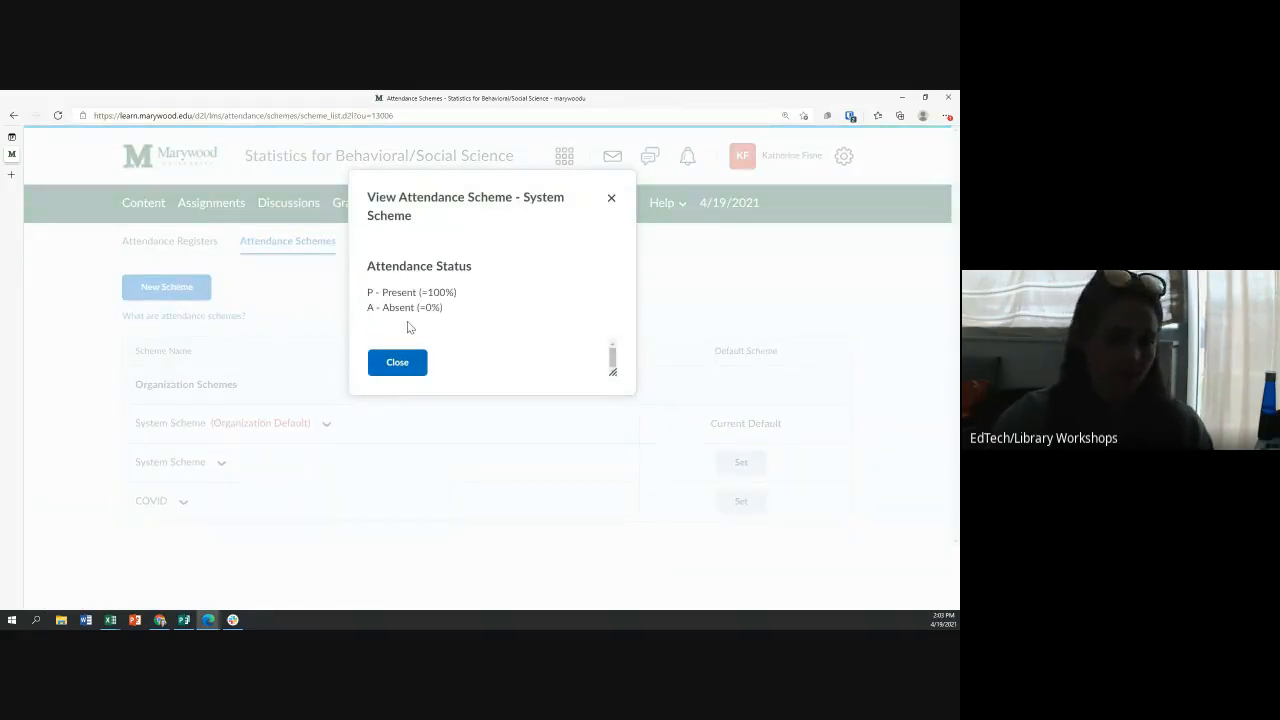
click(400, 363)
Copy the non-default System Scheme into the course schemes.
click(221, 465)
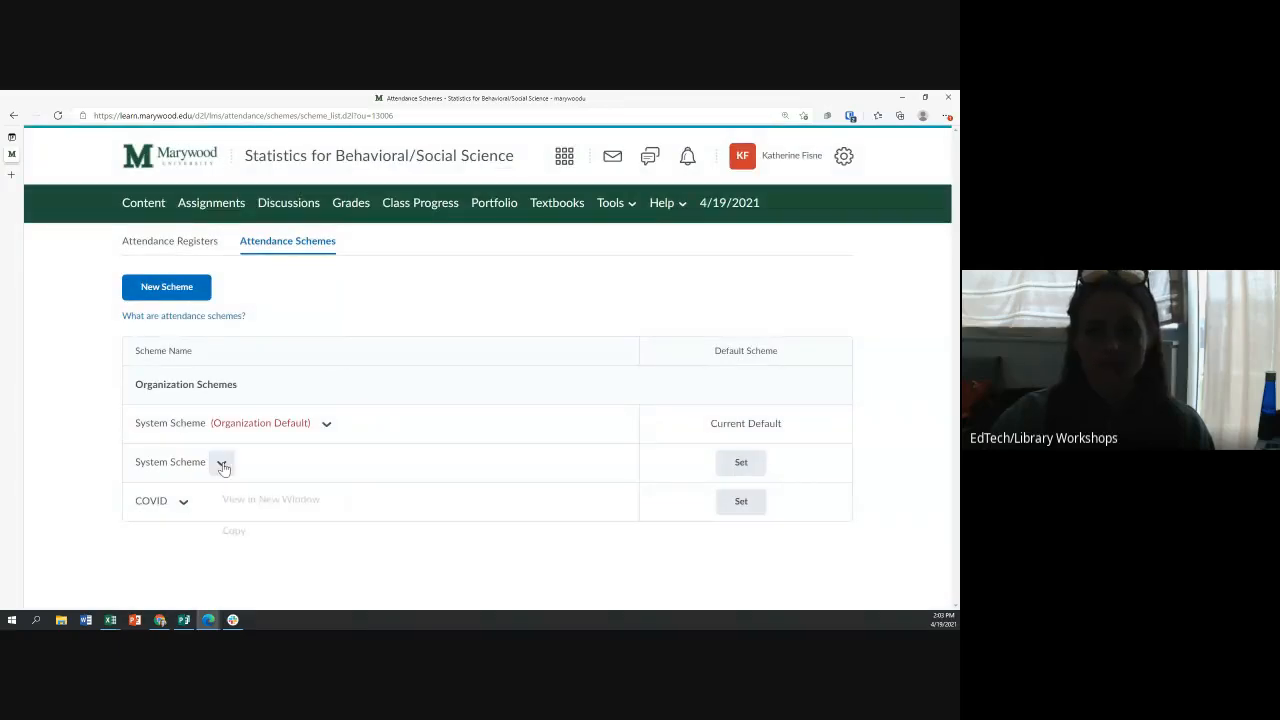
click(235, 538)
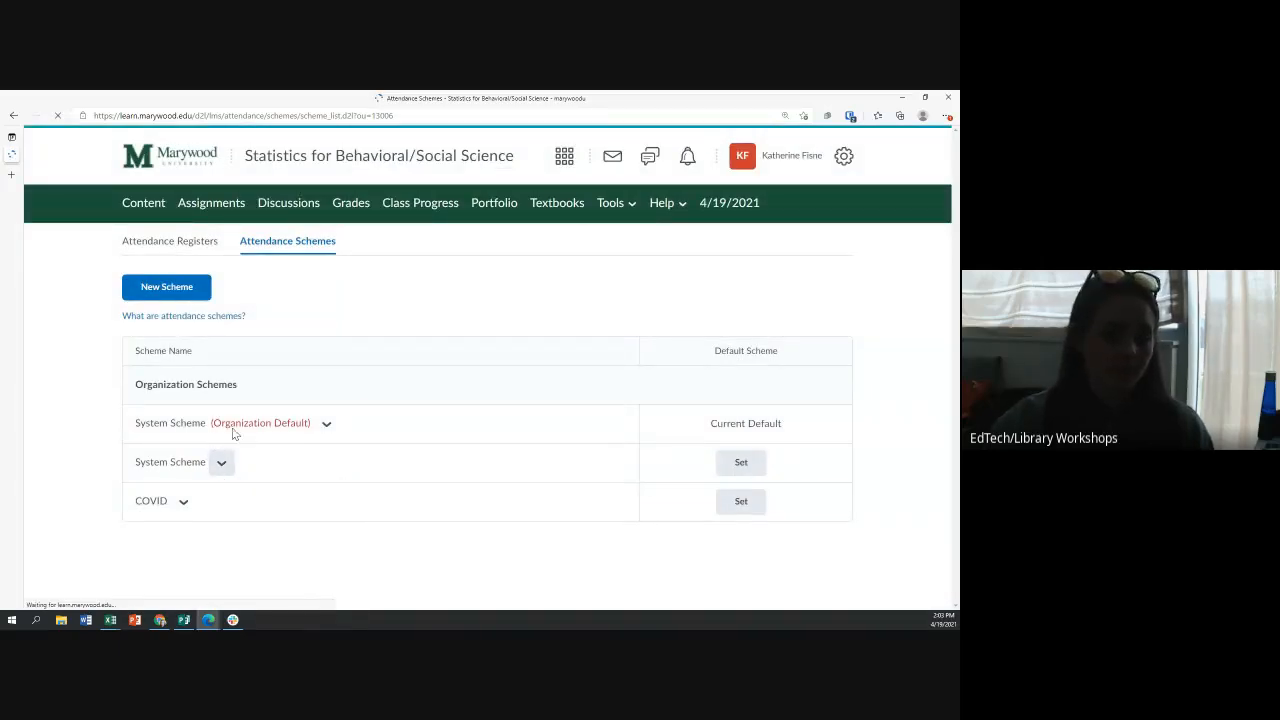
scroll(309, 390, down, 1)
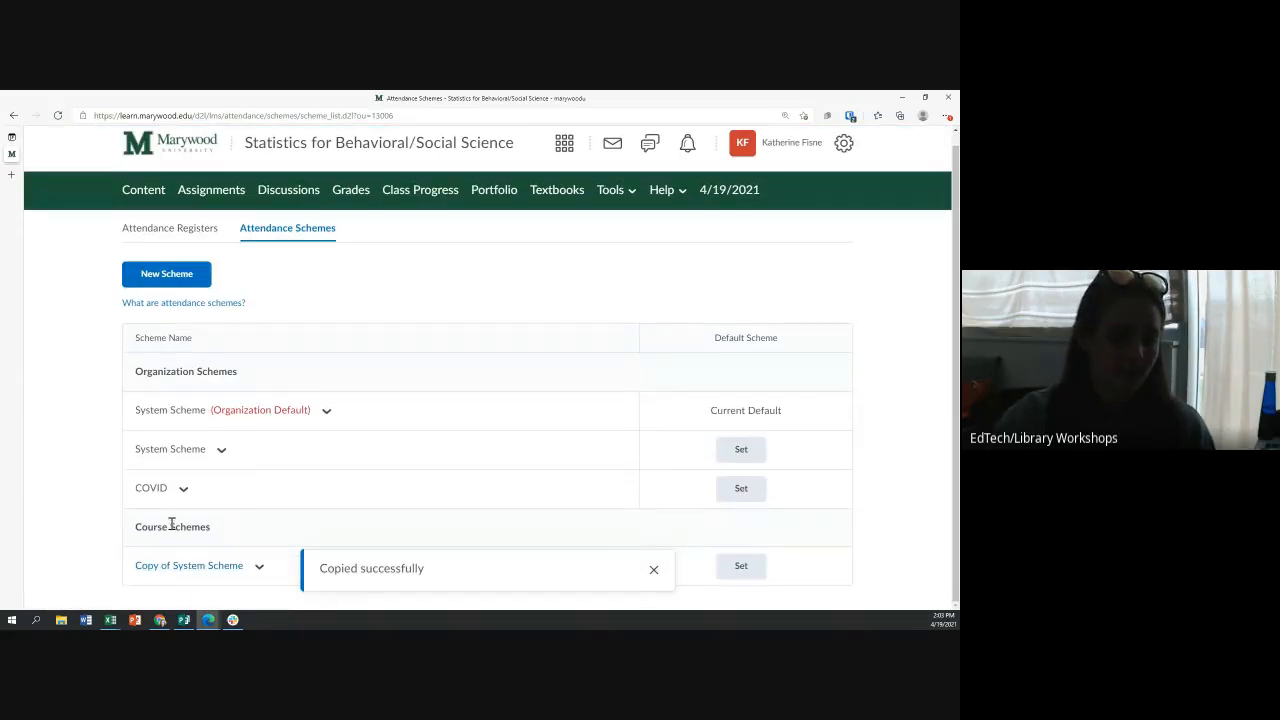
Open Copy of System Scheme for editing and add 2 more attendance statuses.
click(258, 566)
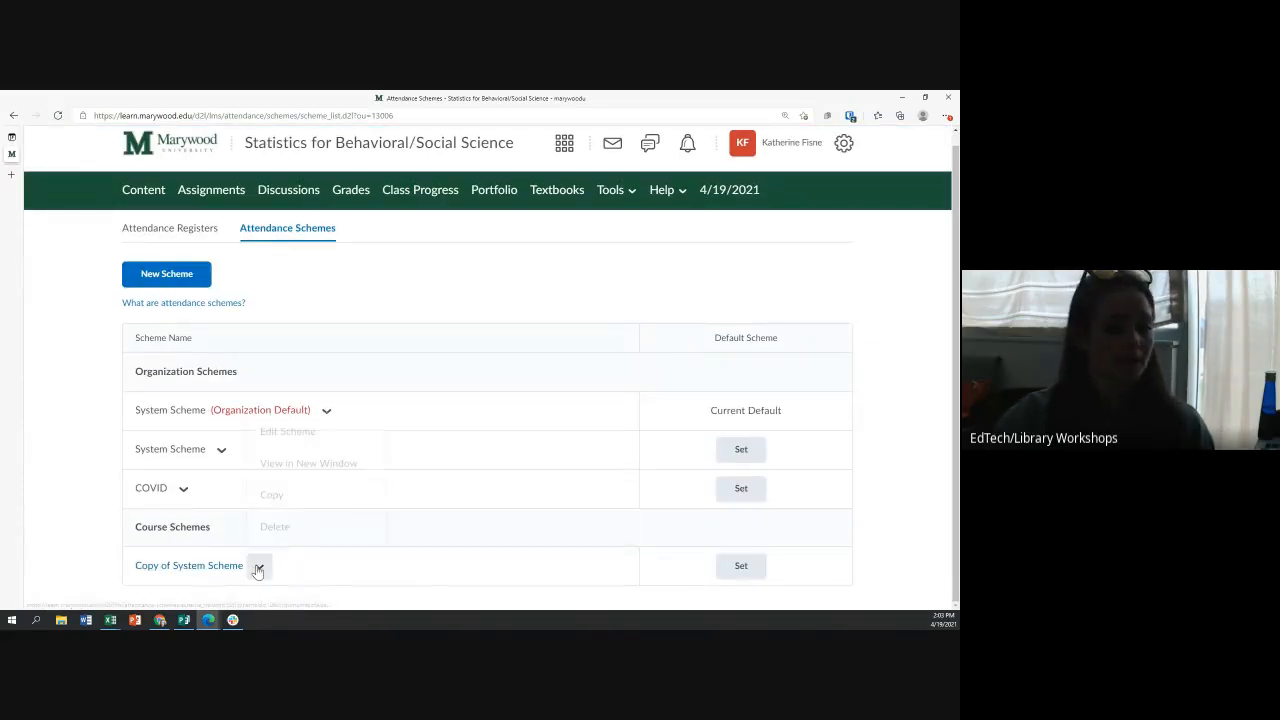
click(290, 430)
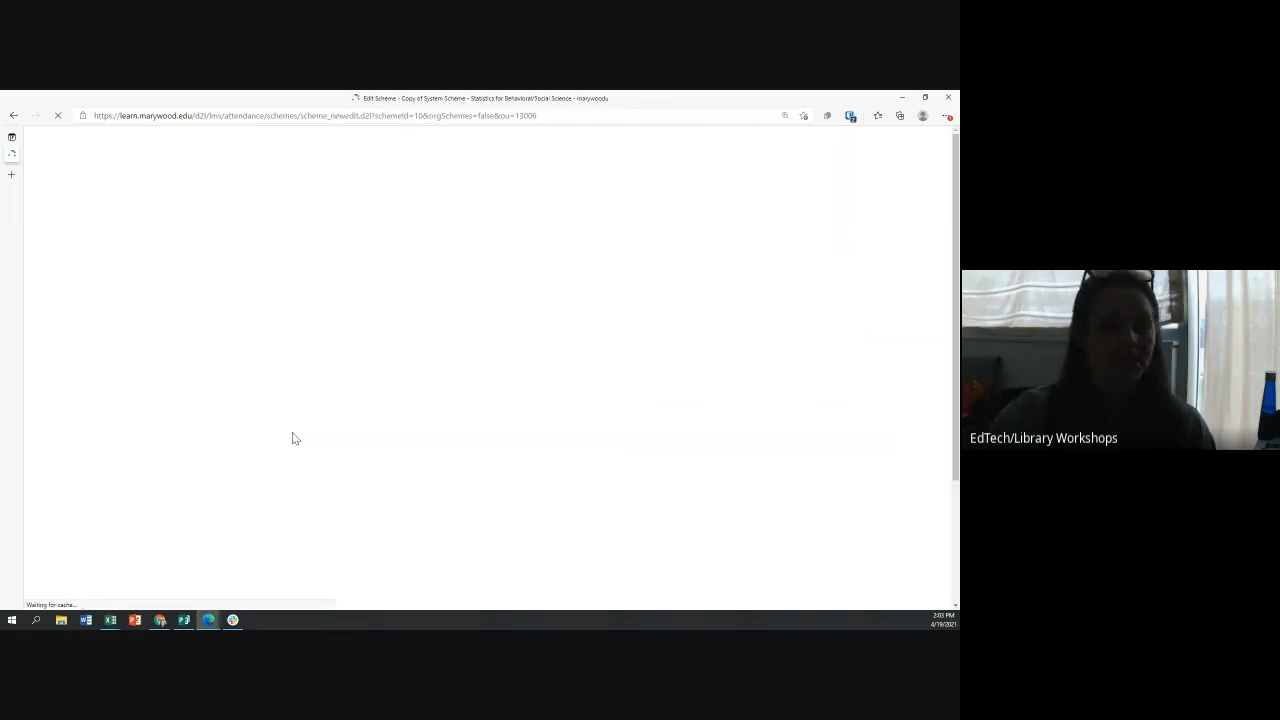
scroll(240, 405, down, 1)
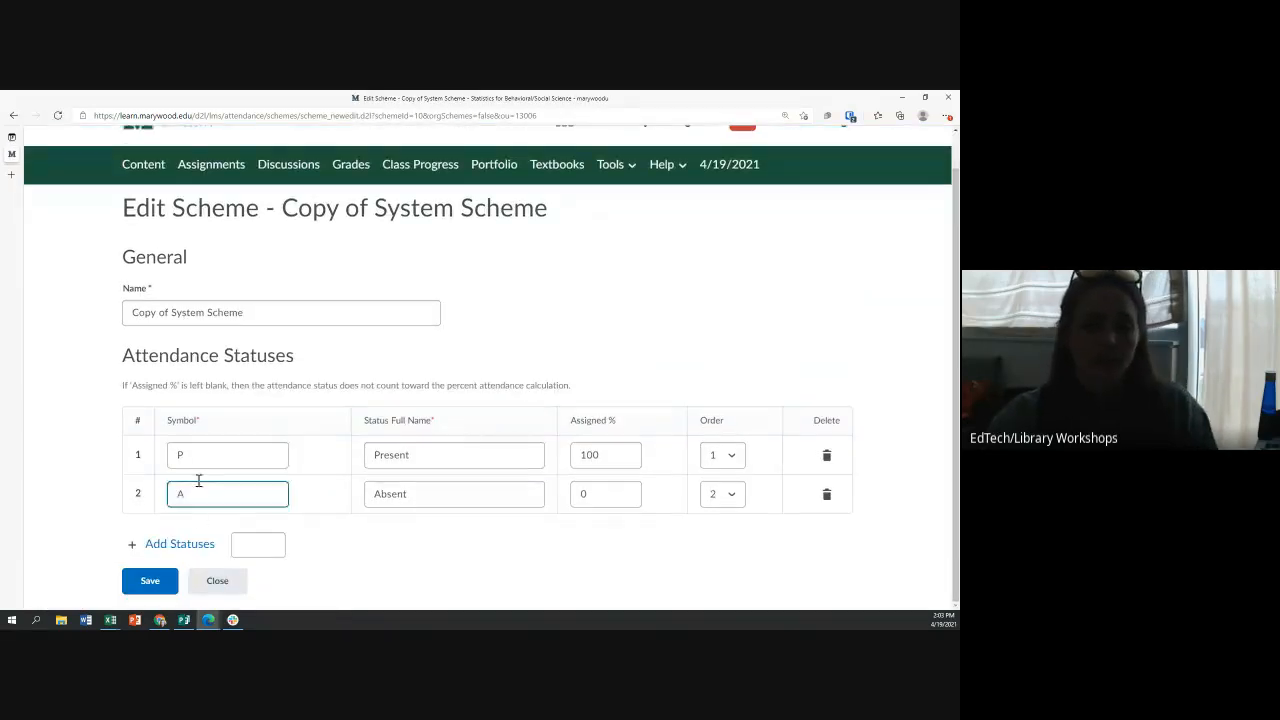
click(246, 541)
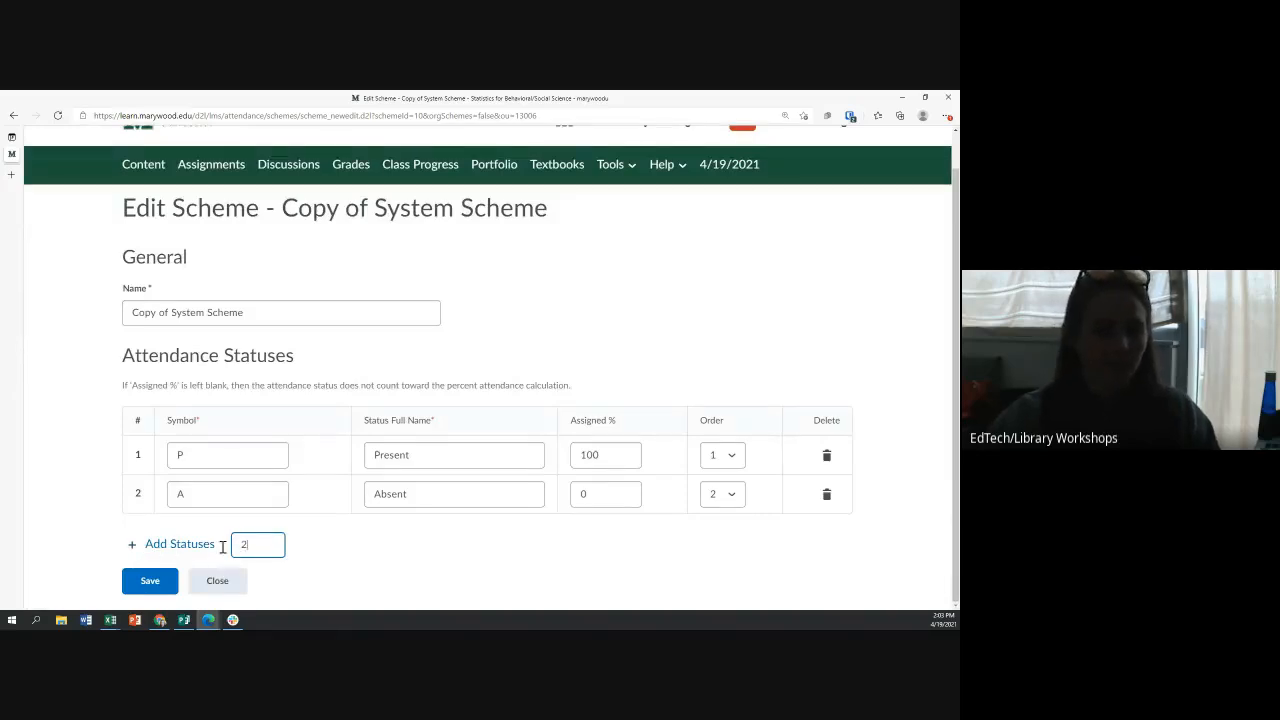
click(200, 545)
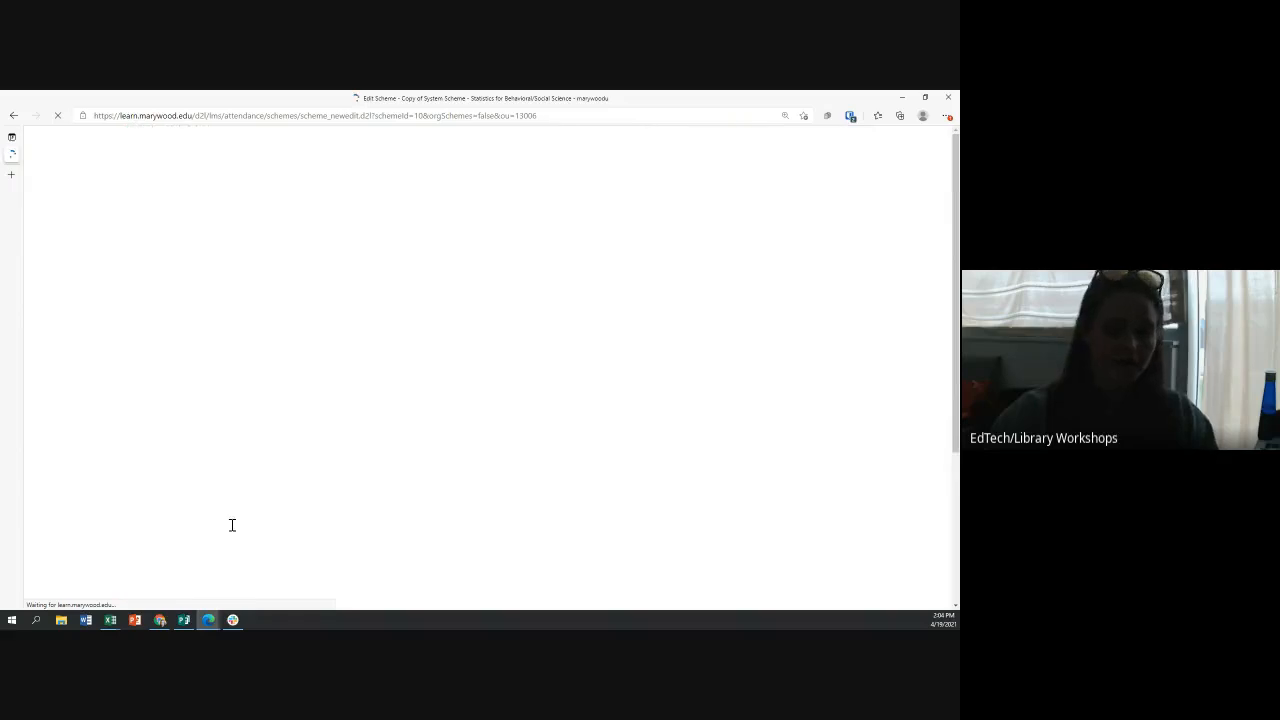
Fill in the third status with symbol E, full name Excused and assigned percentage 75.
click(213, 452)
text(E)
click(385, 462)
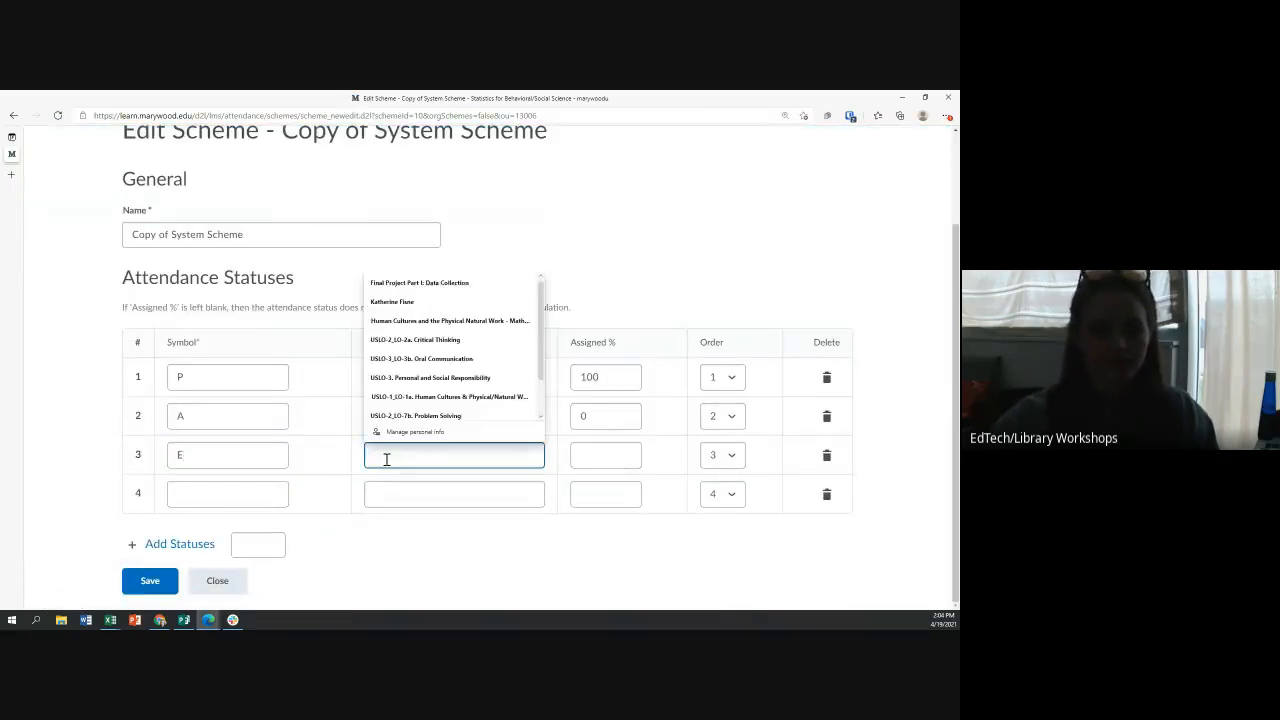
text(Excused)
click(590, 462)
text(75)
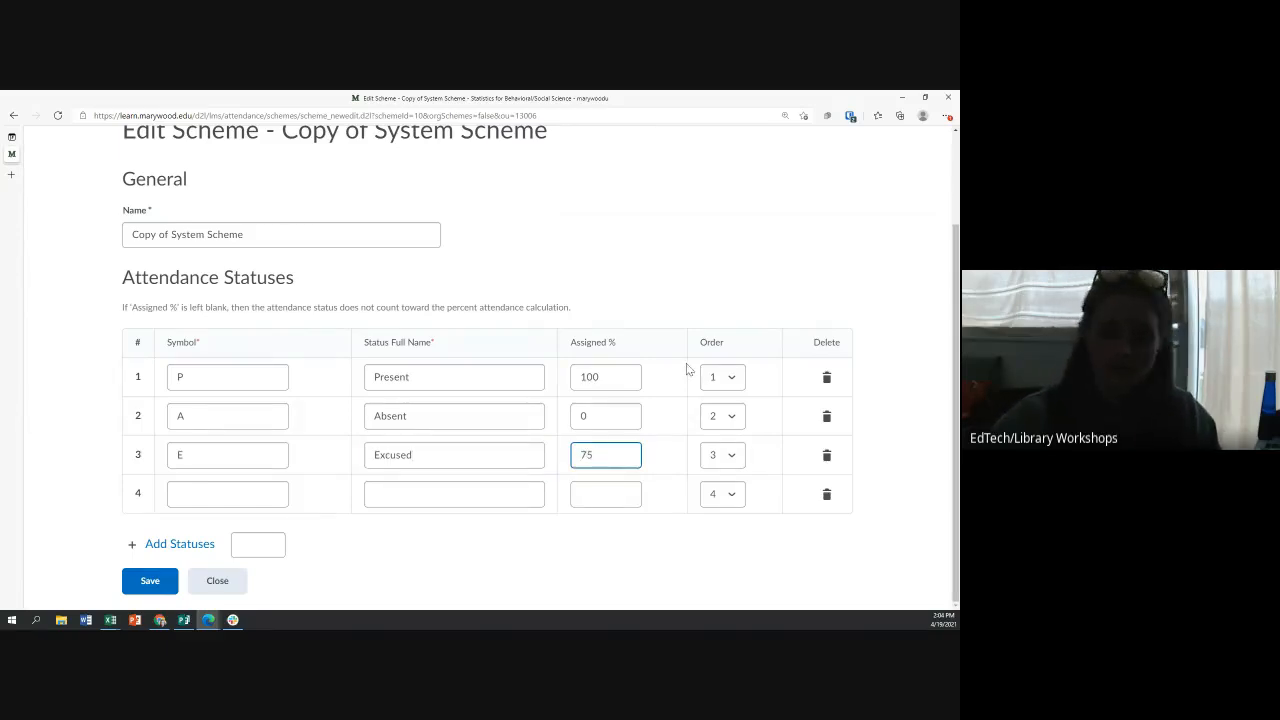
Fill in the fourth status with symbol L, full name Late and assigned percentage 75.
click(245, 486)
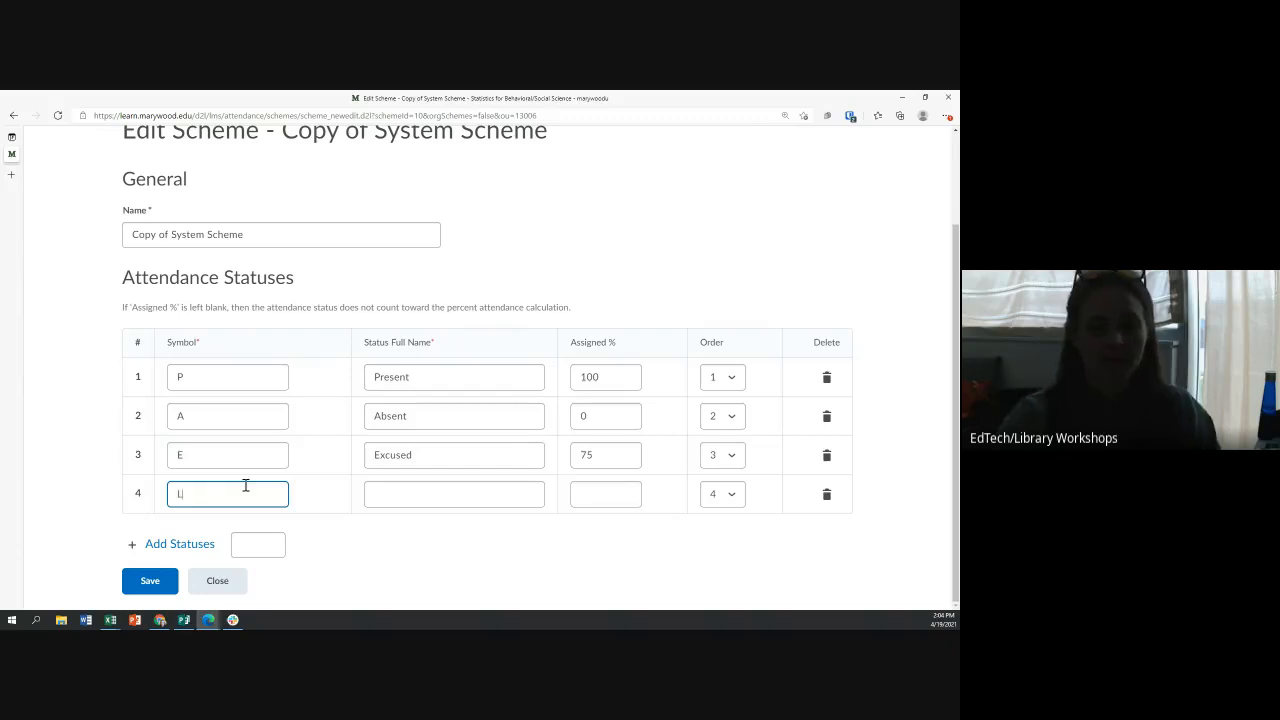
click(383, 492)
text(Exc)
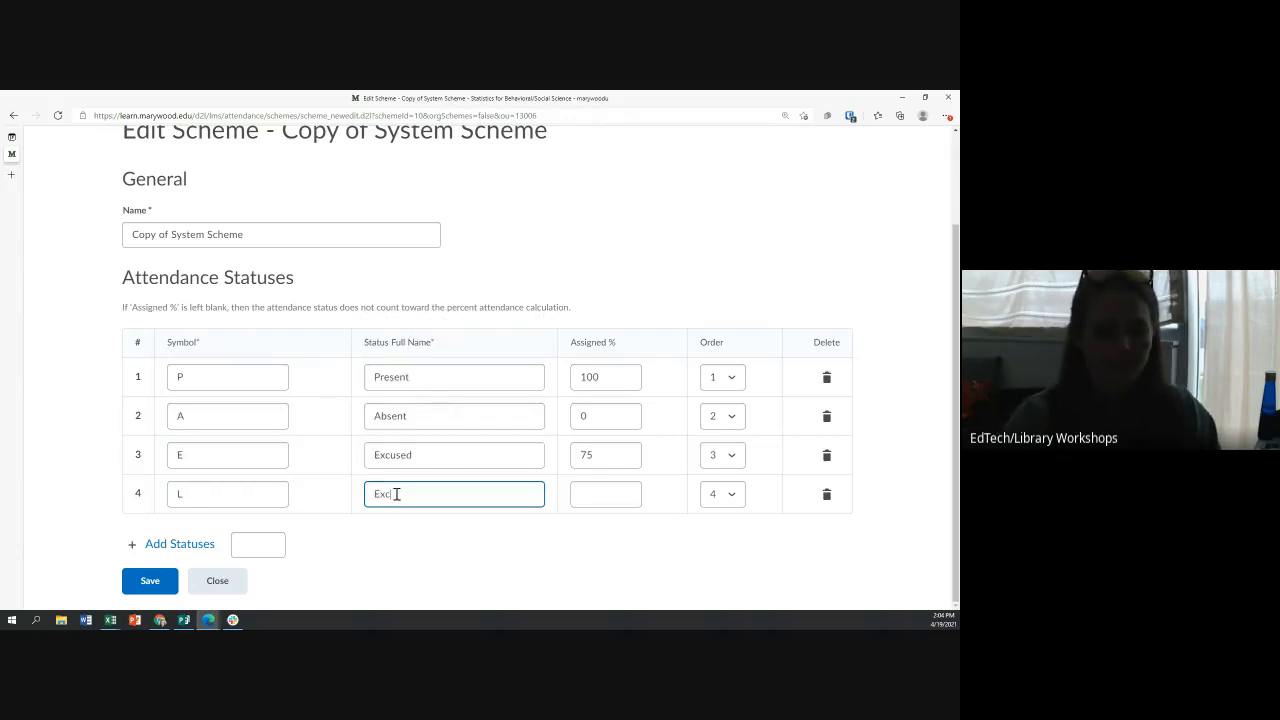
click(637, 499)
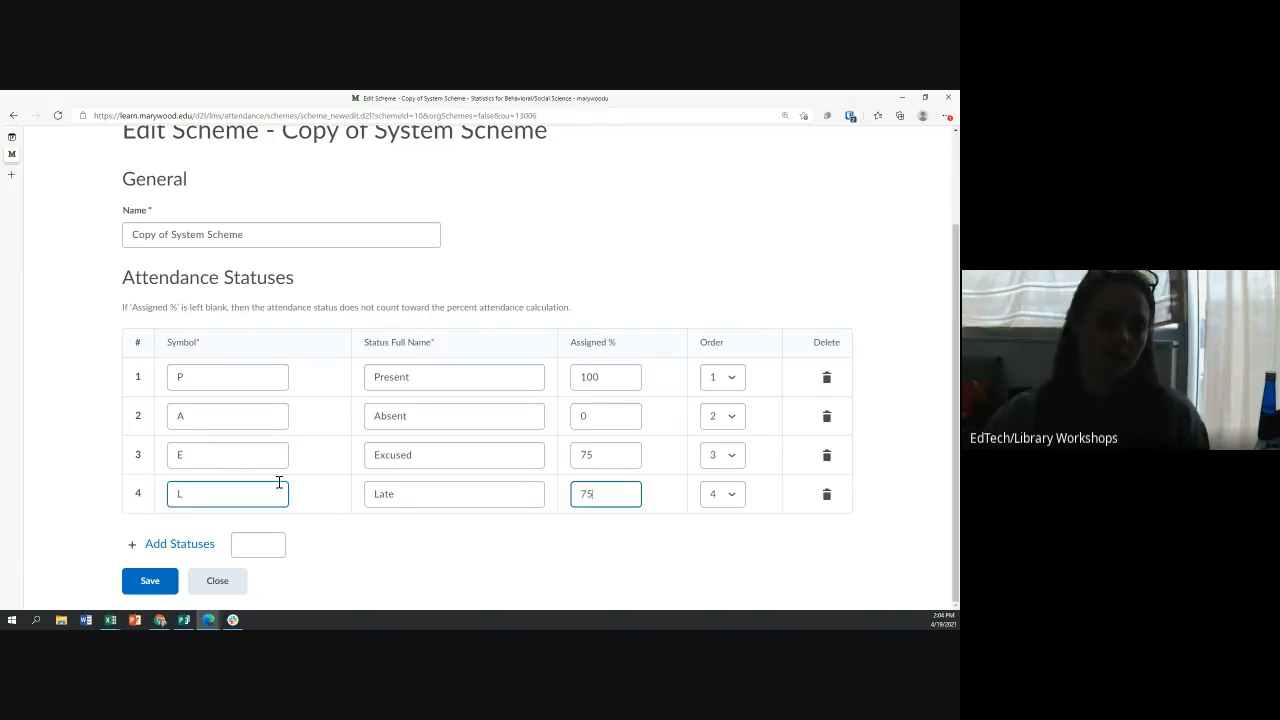
Rename the scheme as My Scheme, save it and close the scheme editor.
click(242, 230)
key(ctrl+a)
text(My)
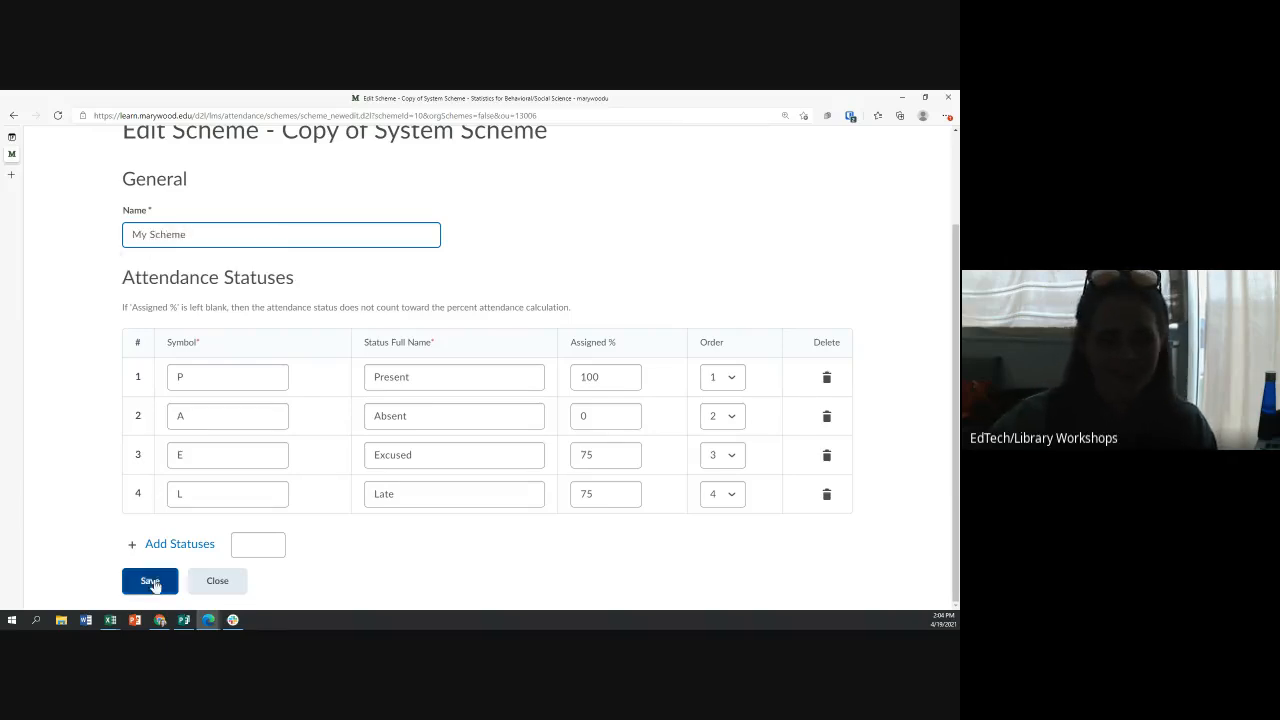
click(168, 581)
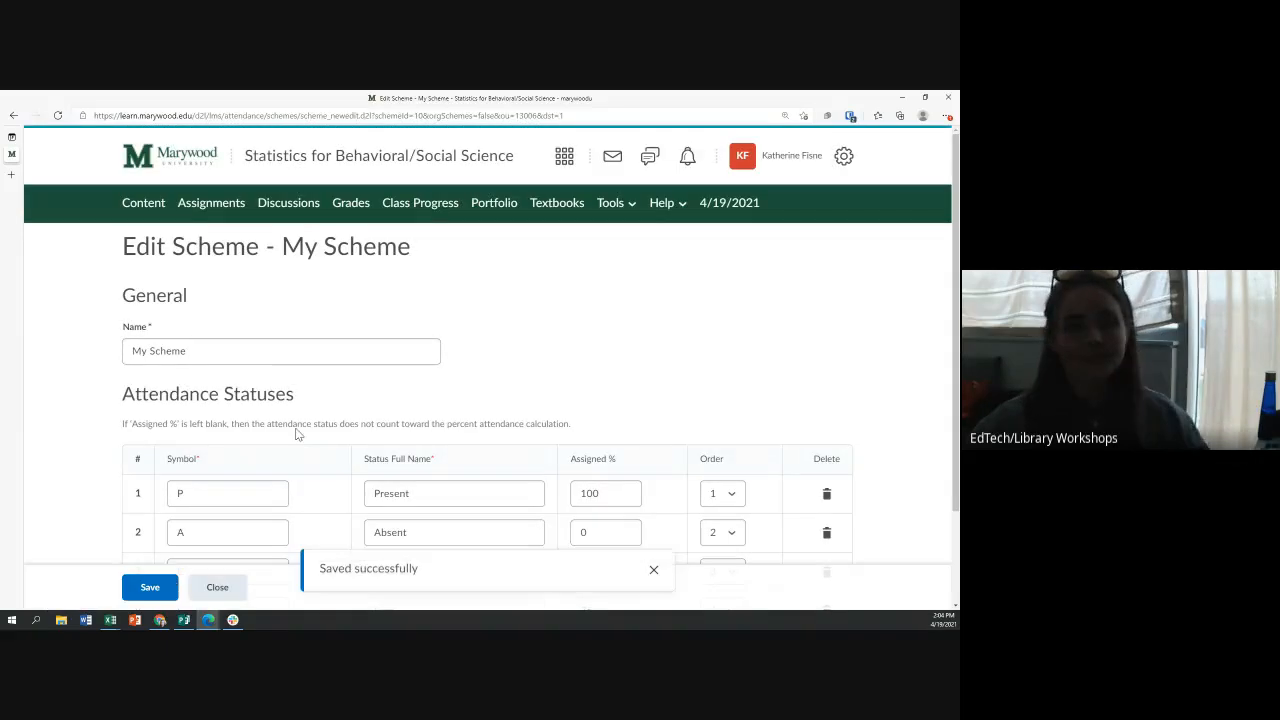
scroll(296, 433, down, 2)
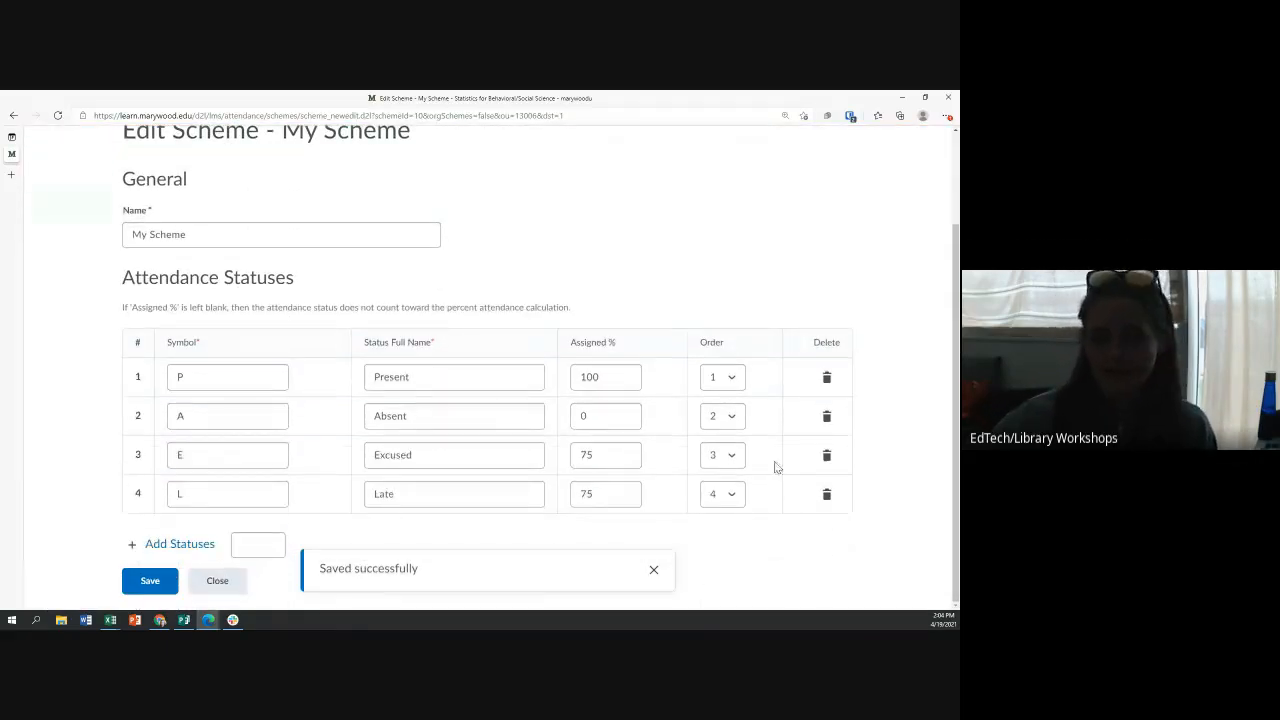
click(216, 589)
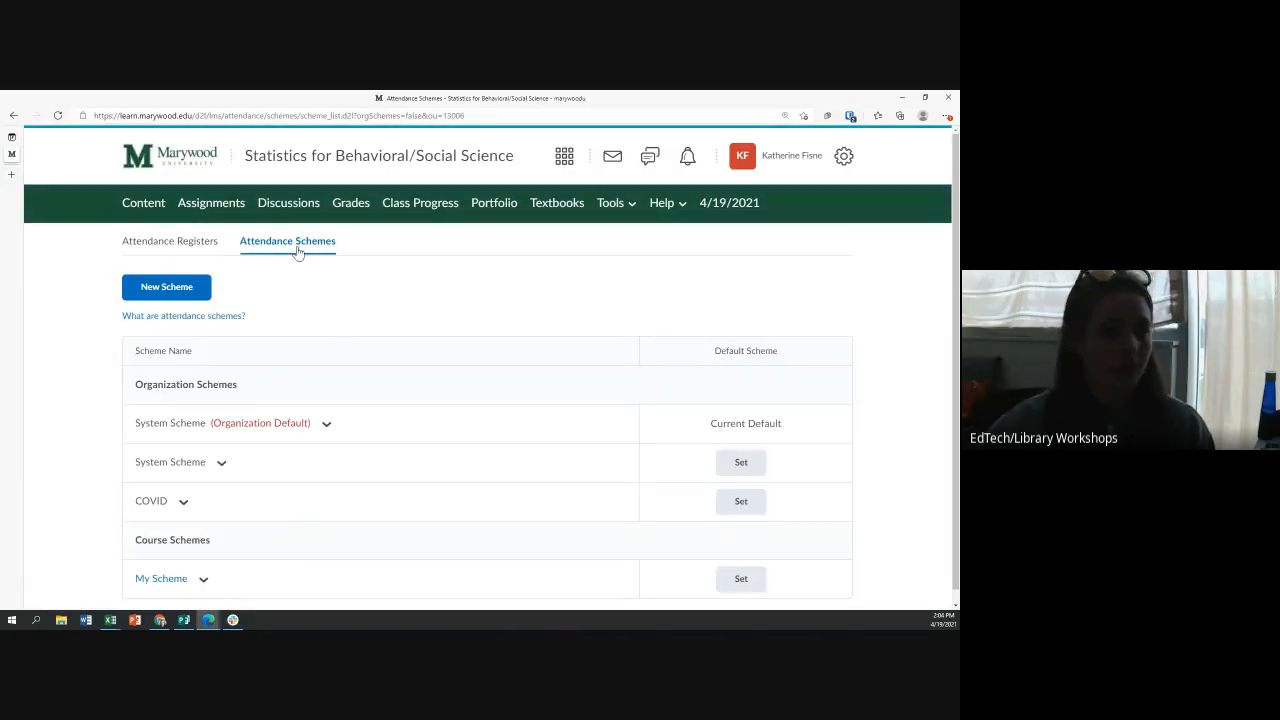
Go to the attendance registers and read the help explanation of what they are.
click(172, 245)
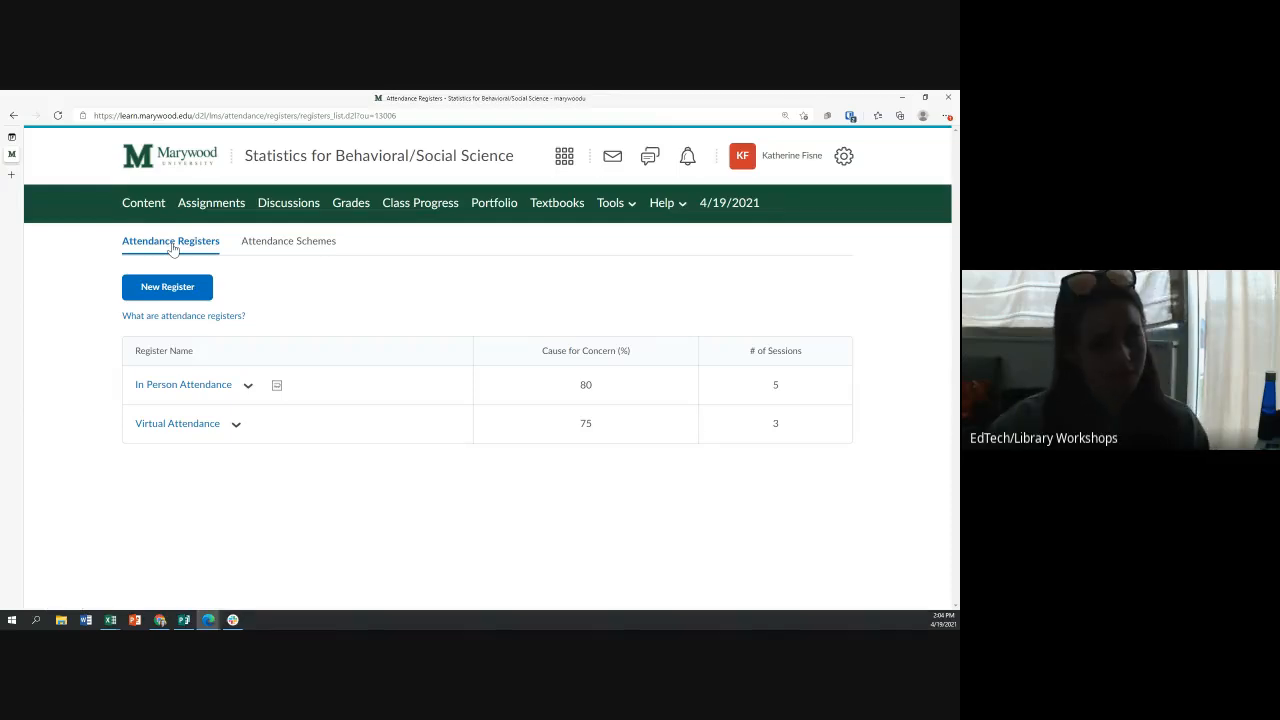
click(174, 317)
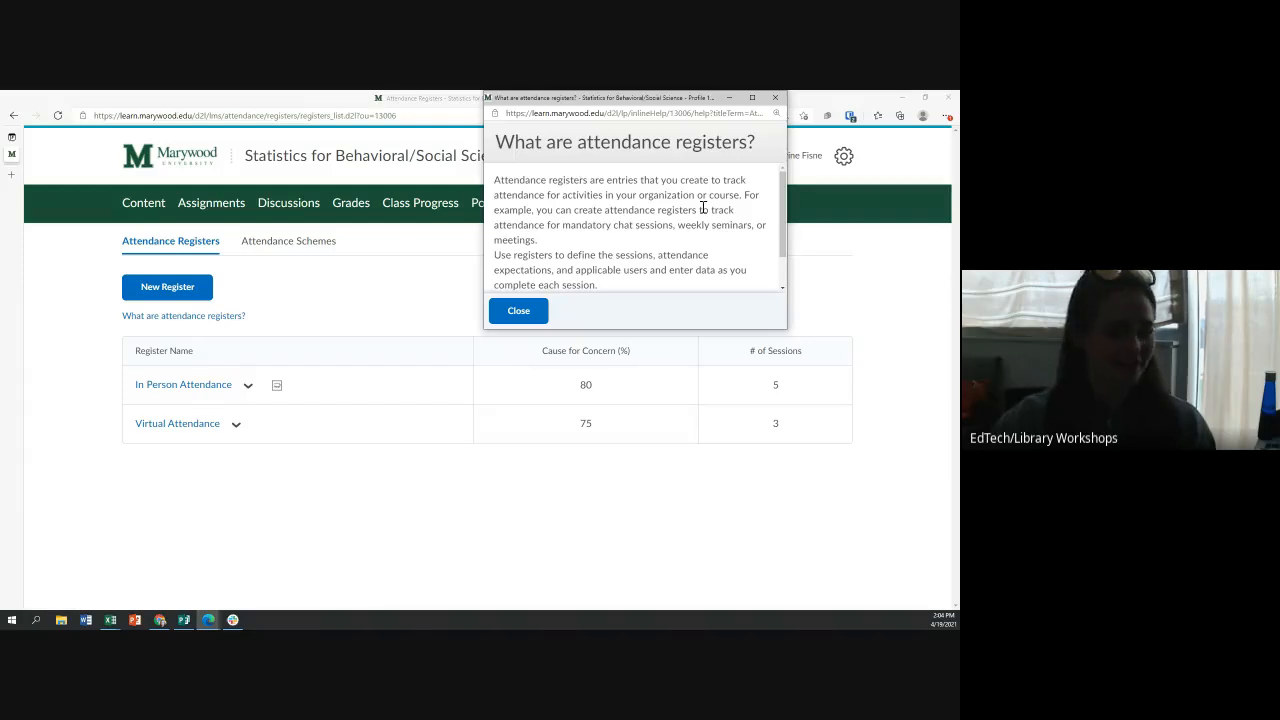
click(775, 97)
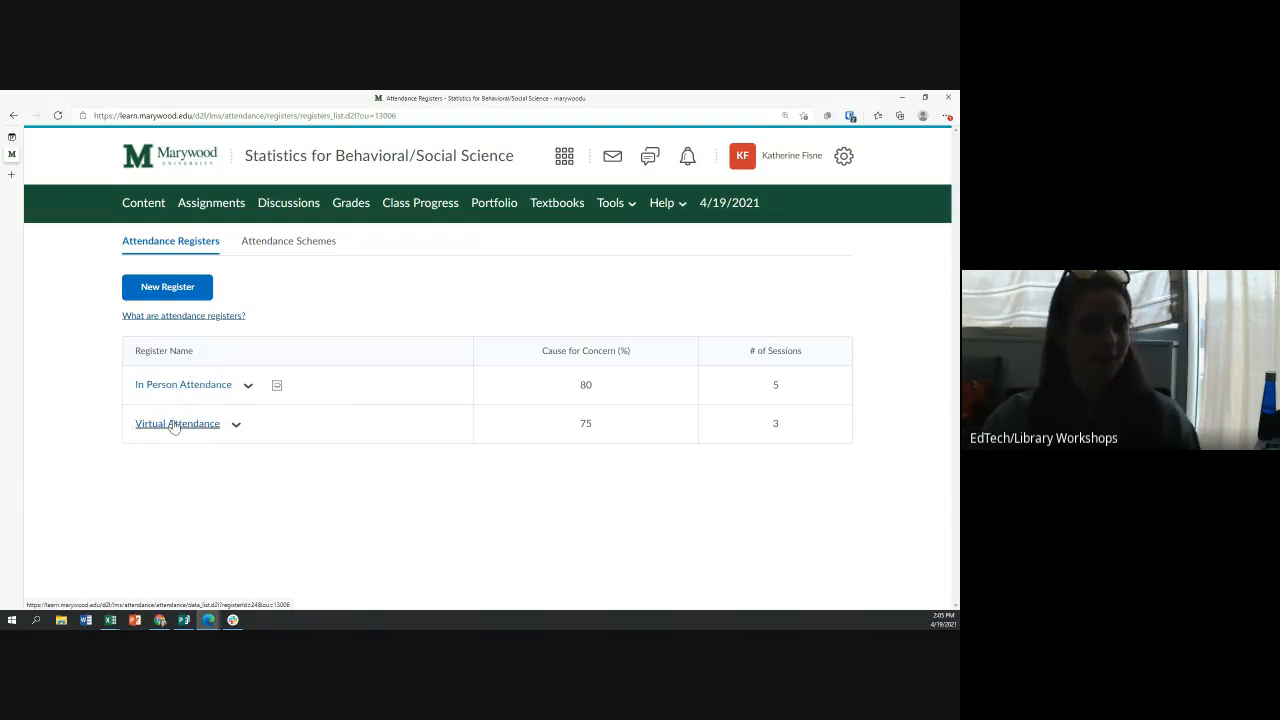
Open the In Person Attendance register and examine its student list, sessions, totals and attendance percentage columns.
click(216, 388)
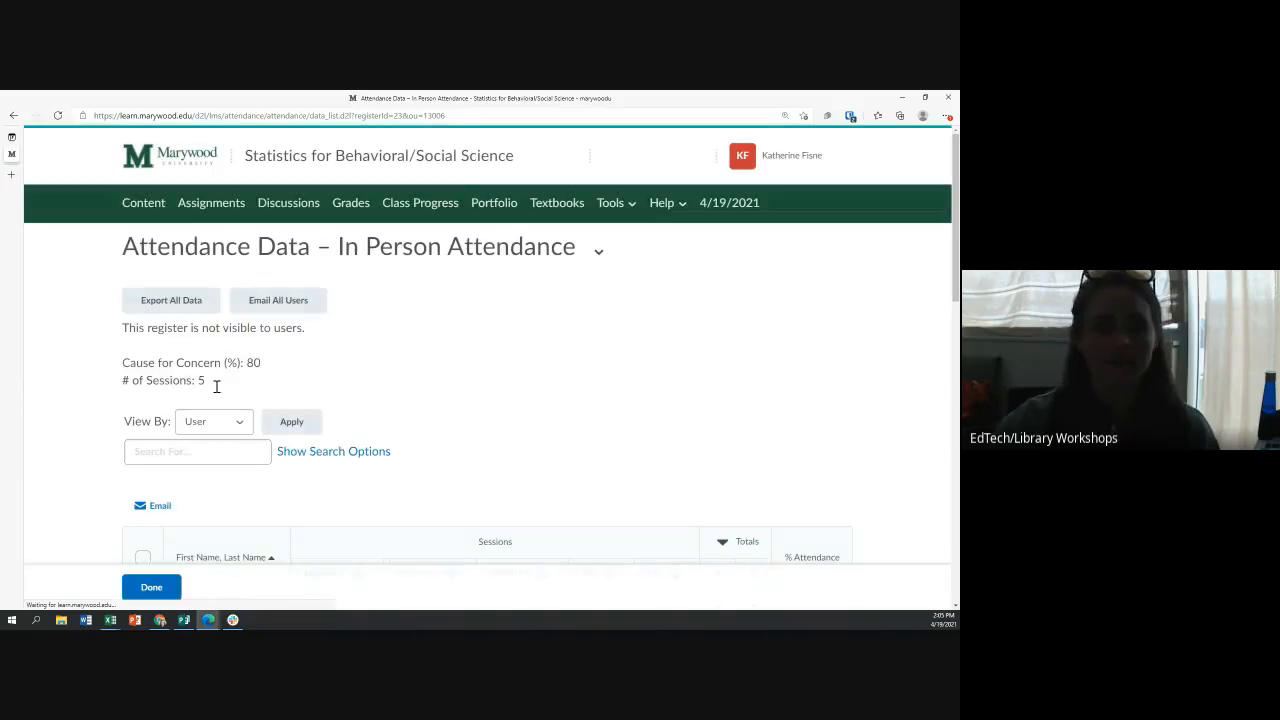
scroll(238, 337, down, 2)
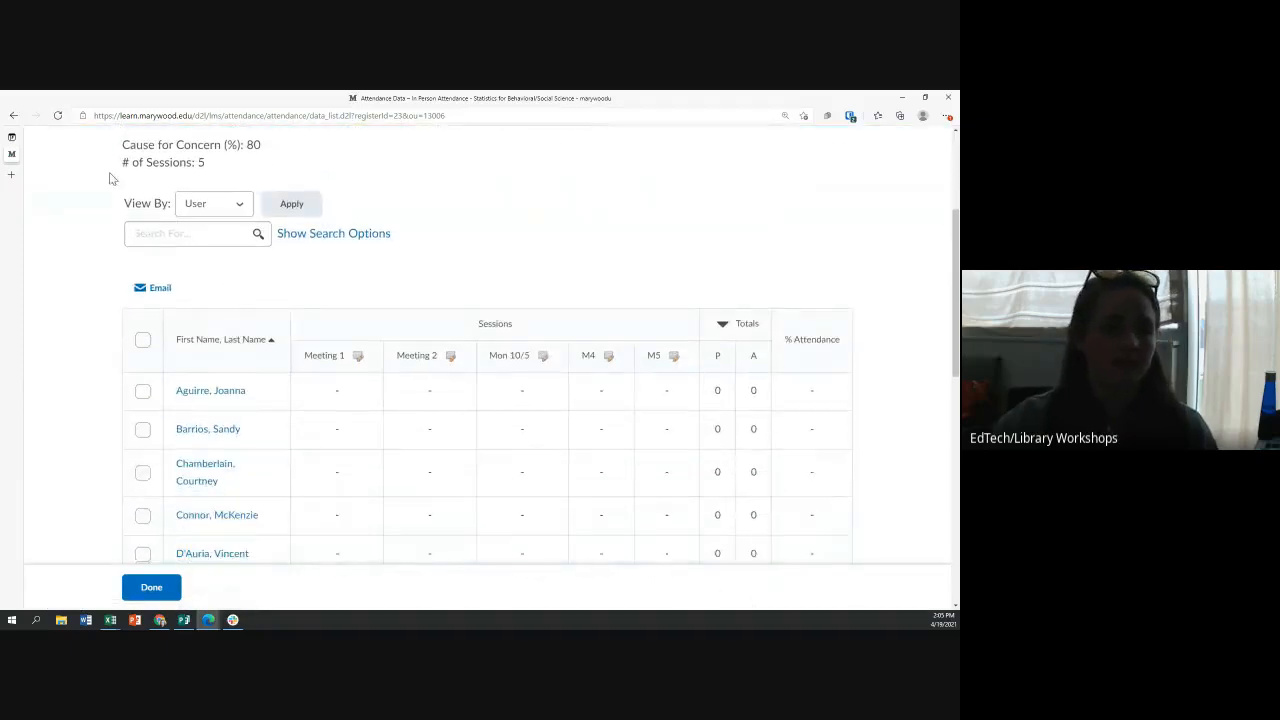
scroll(177, 307, up, 2)
scroll(143, 355, down, 3)
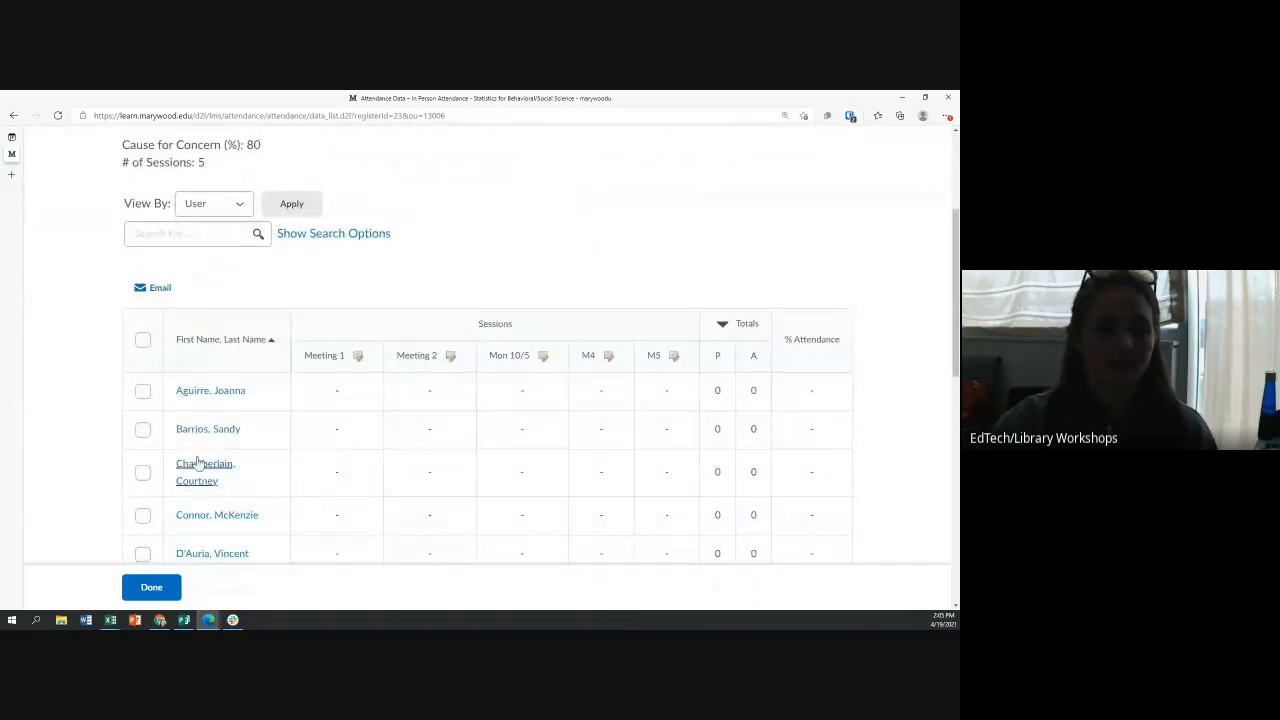
scroll(177, 430, down, 3)
scroll(202, 458, down, 6)
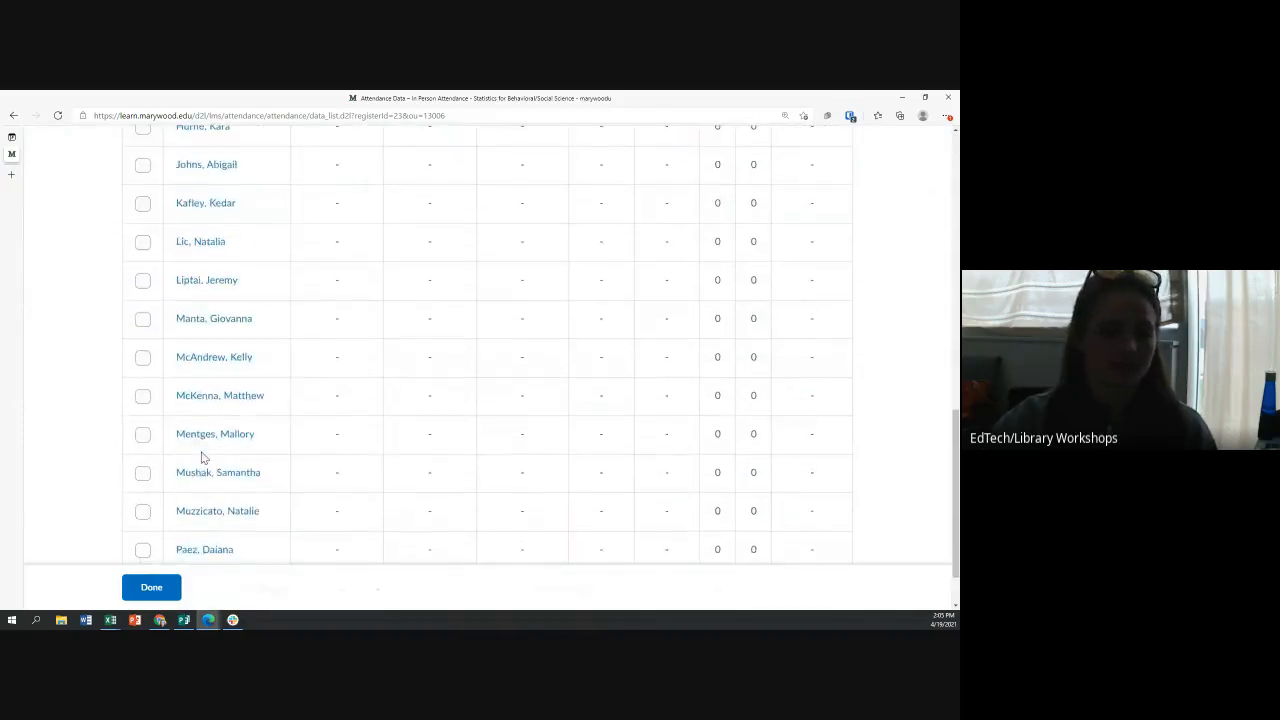
scroll(202, 458, up, 10)
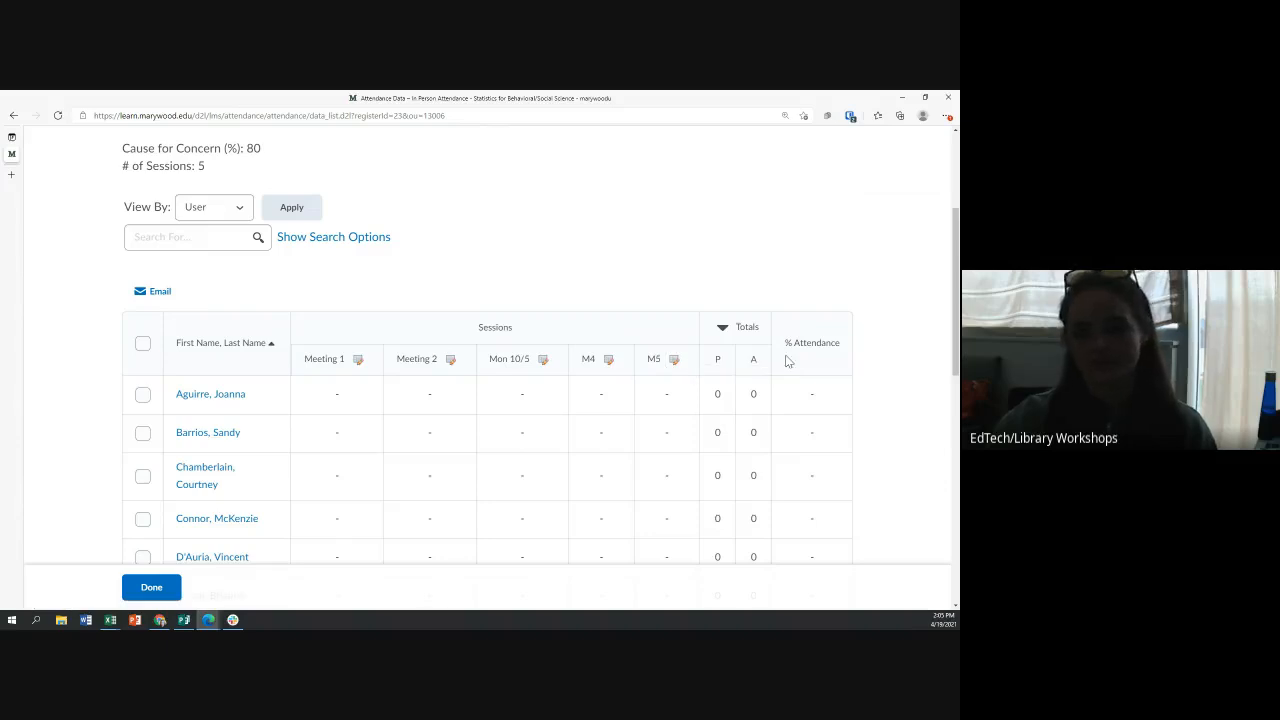
scroll(786, 360, down, 1)
scroll(221, 382, down, 8)
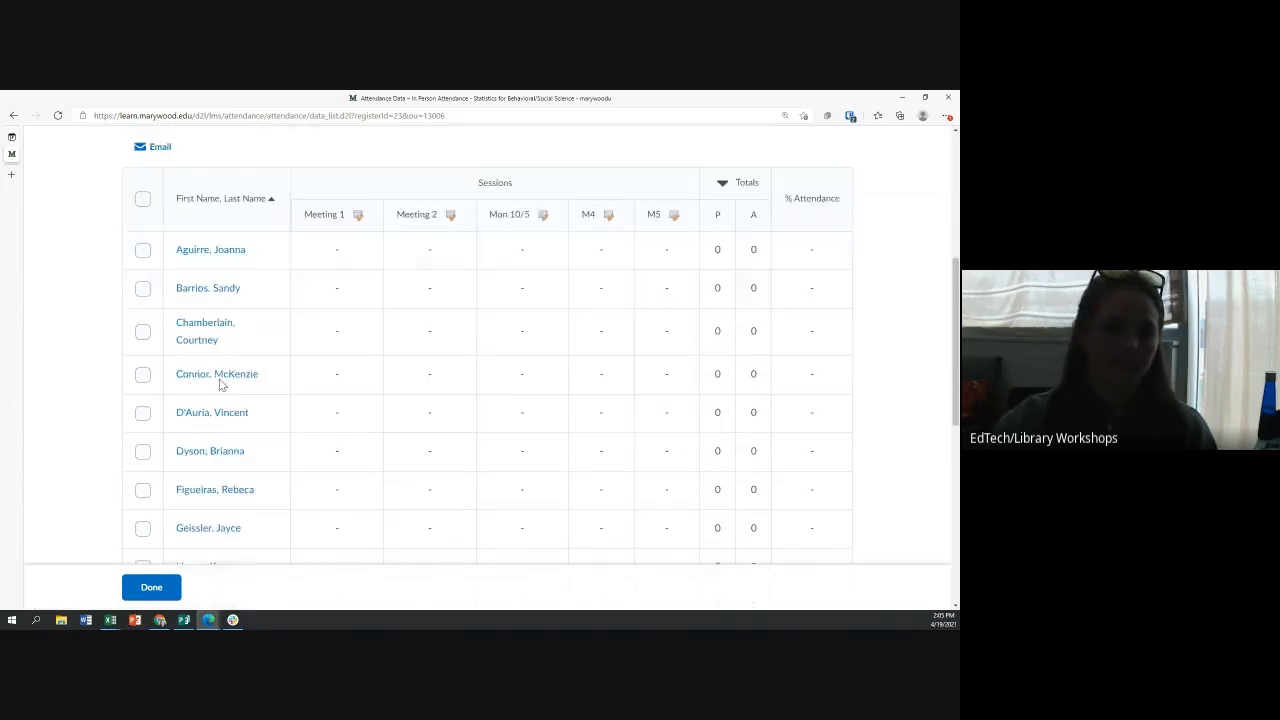
scroll(218, 380, up, 12)
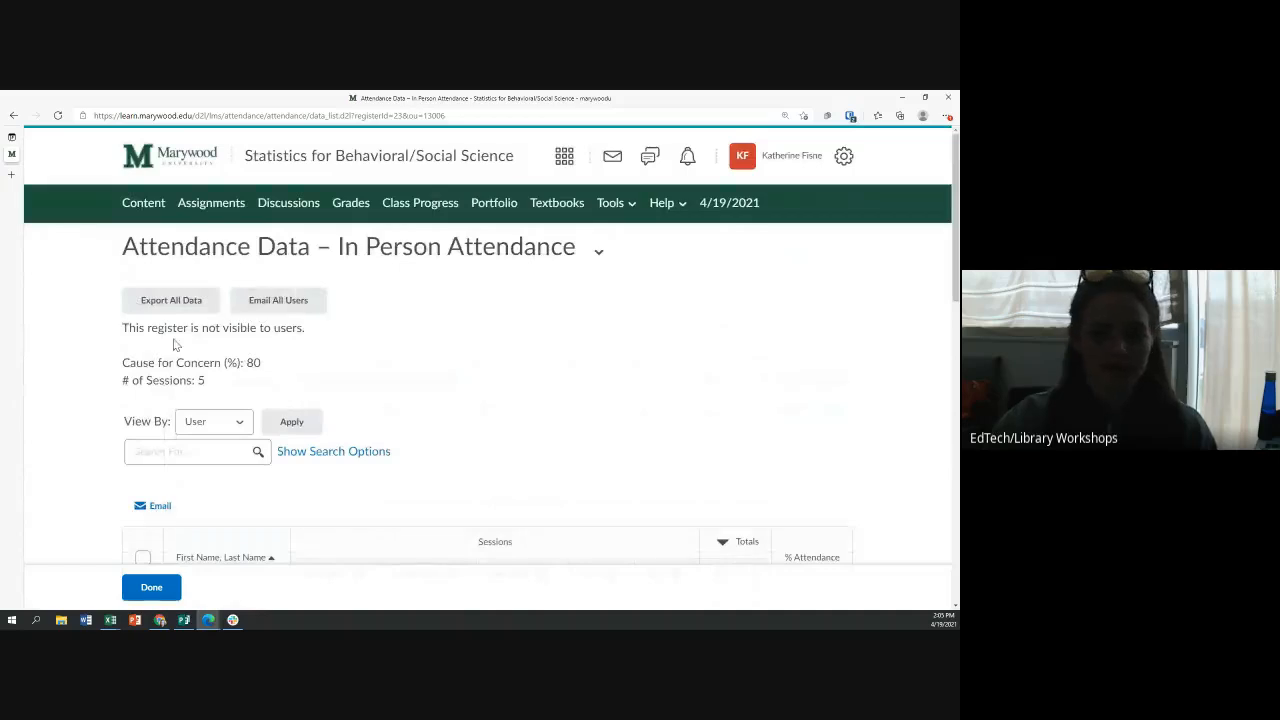
Check the In Person Attendance register's Cause for Concern percentage above the student list.
scroll(248, 440, down, 1)
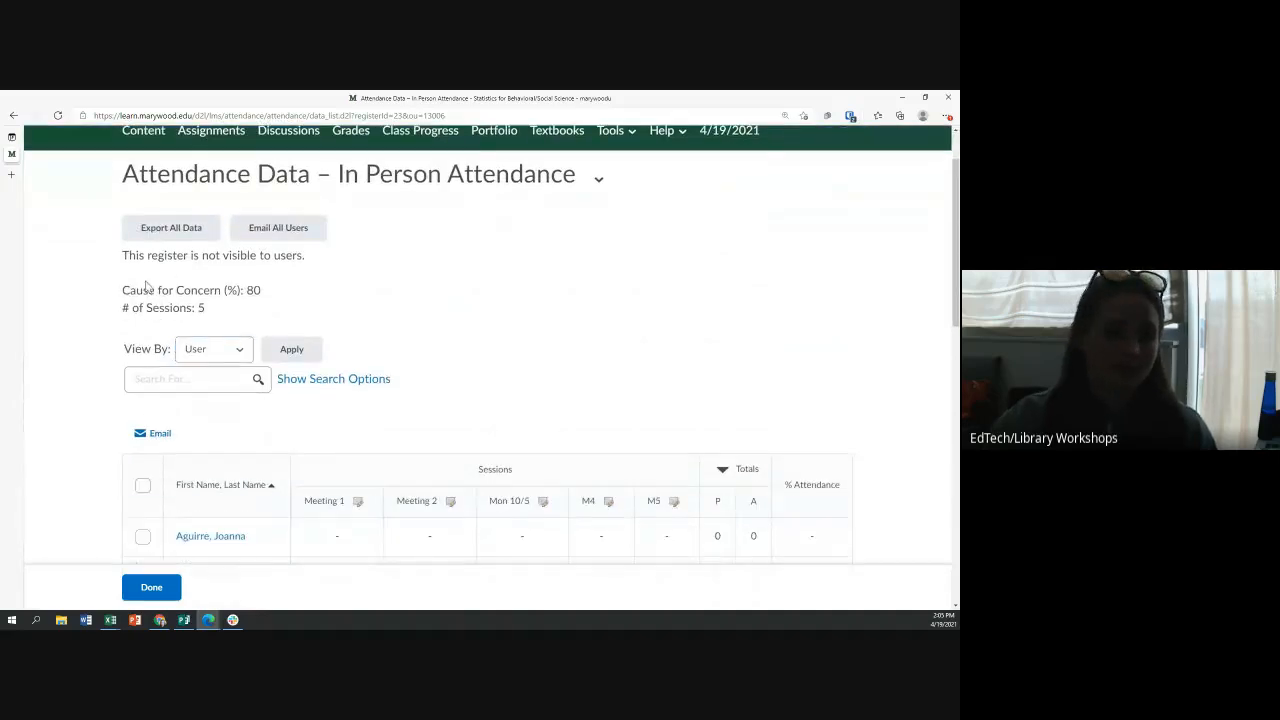
drag(122, 290, 276, 298)
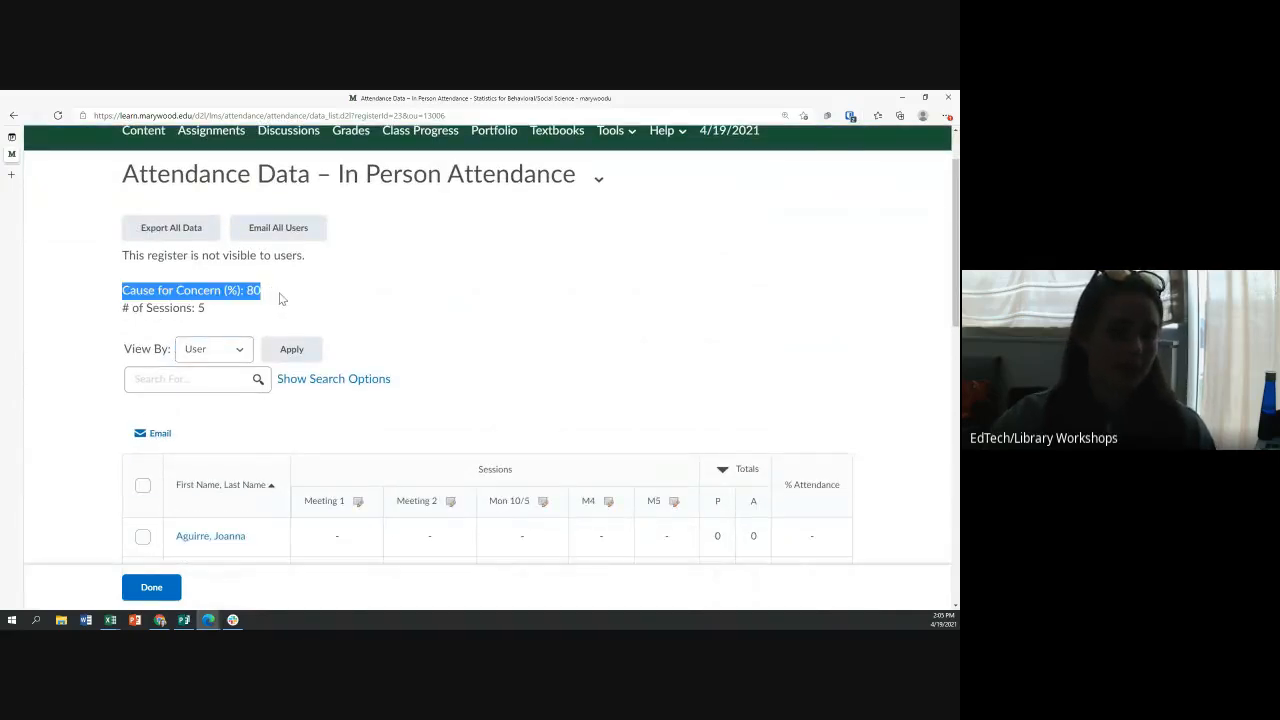
click(272, 302)
scroll(273, 300, down, 1)
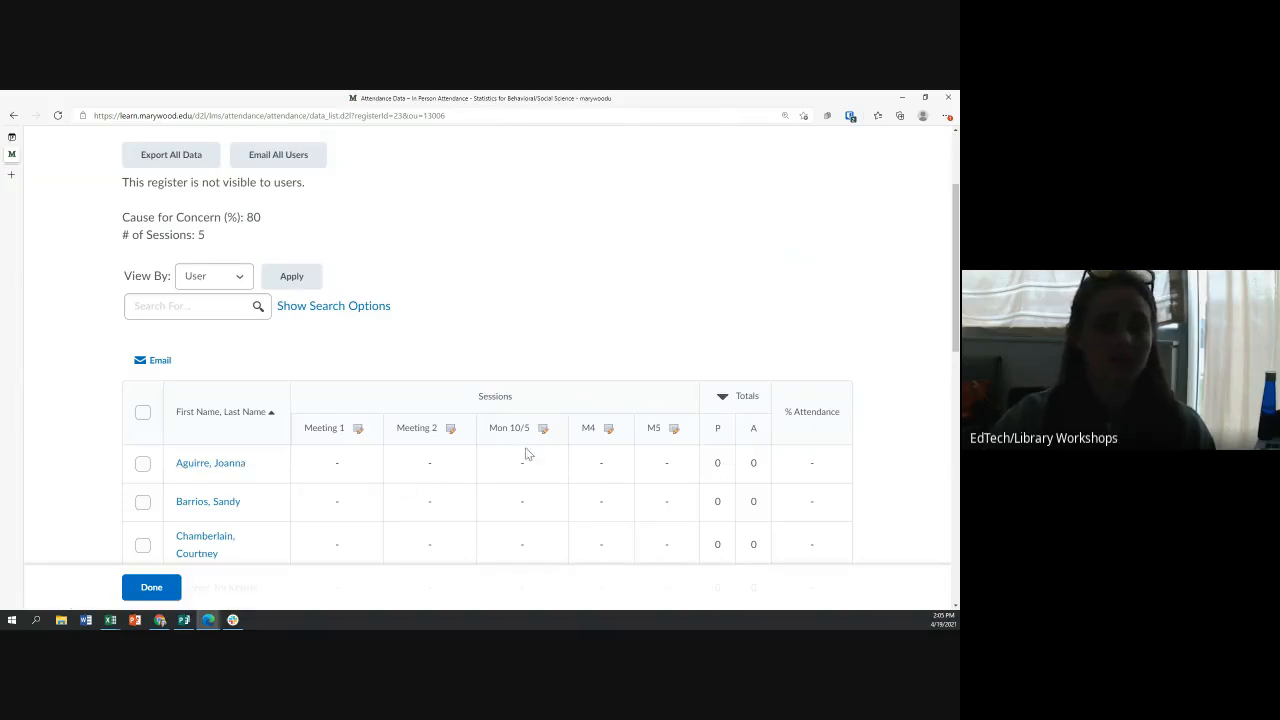
Open attendance entry for the Meeting 1 session and read the session's name and description.
click(357, 432)
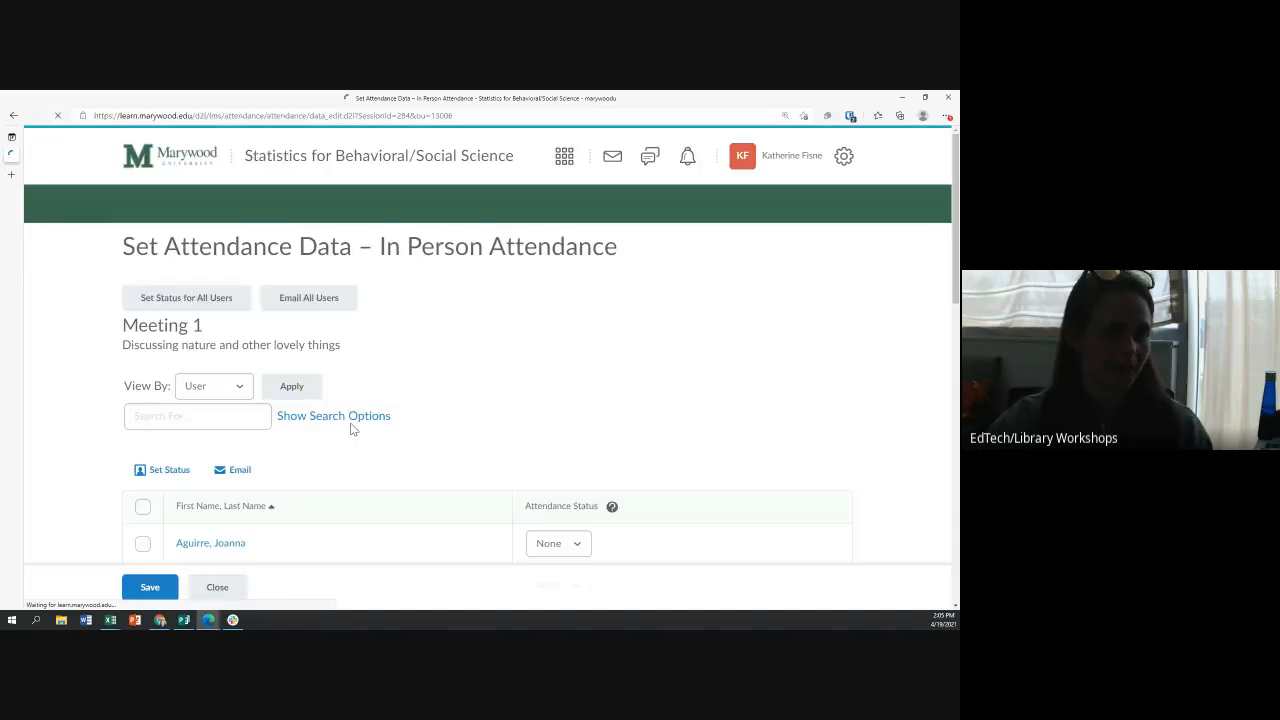
scroll(350, 428, down, 3)
scroll(350, 428, up, 2)
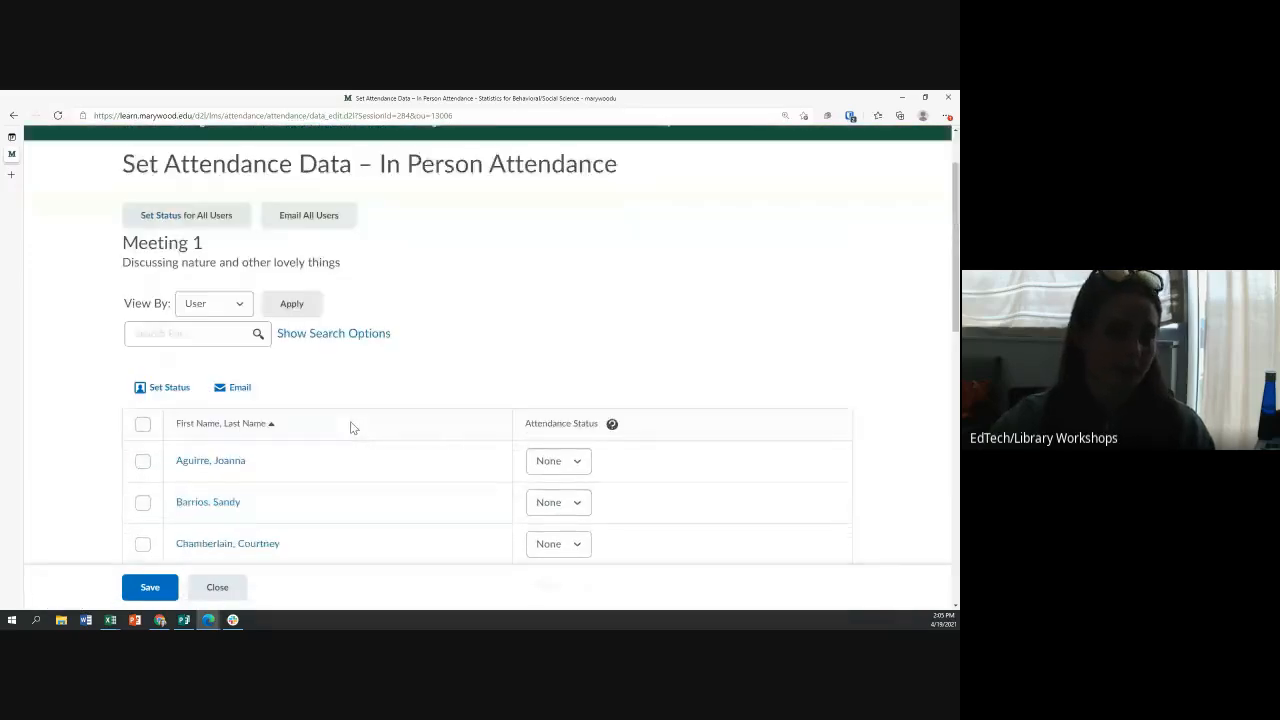
drag(123, 256, 204, 259)
drag(122, 280, 341, 284)
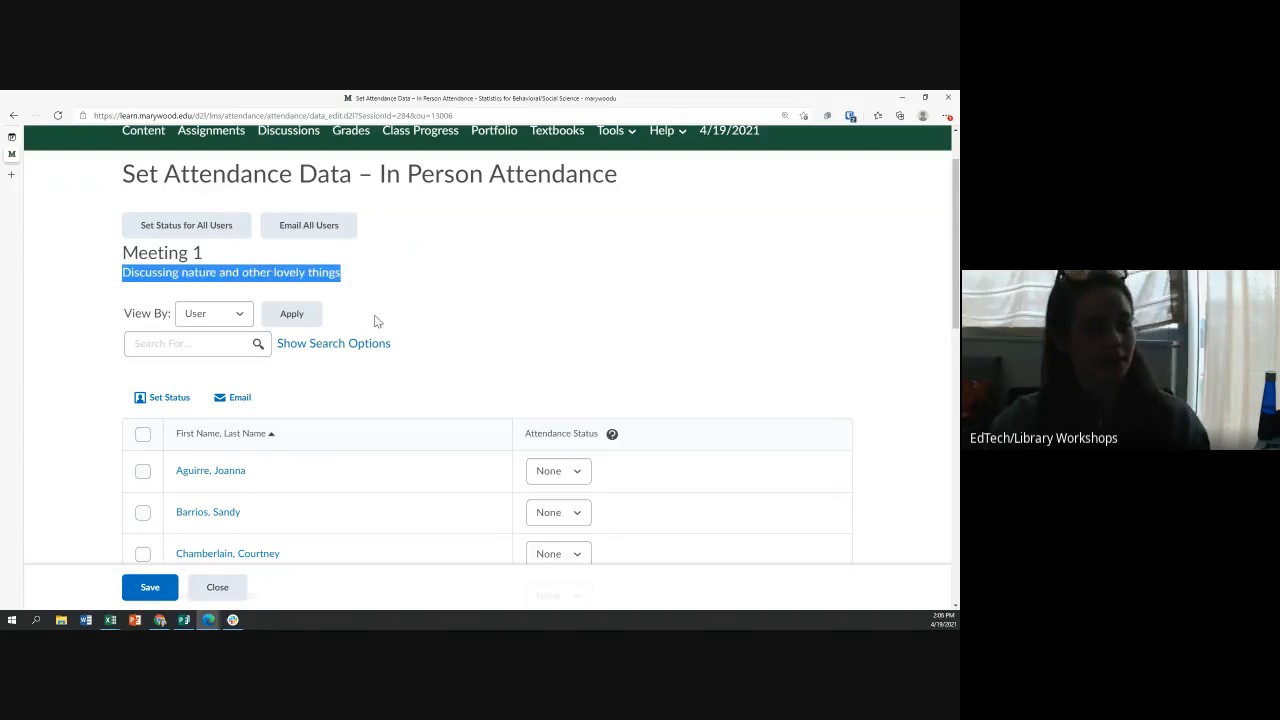
Set the attendance statuses of the first four students in the list to P, A, P and A.
scroll(376, 318, down, 2)
click(545, 325)
click(540, 358)
click(550, 367)
click(541, 412)
click(556, 408)
click(547, 441)
click(550, 449)
click(540, 494)
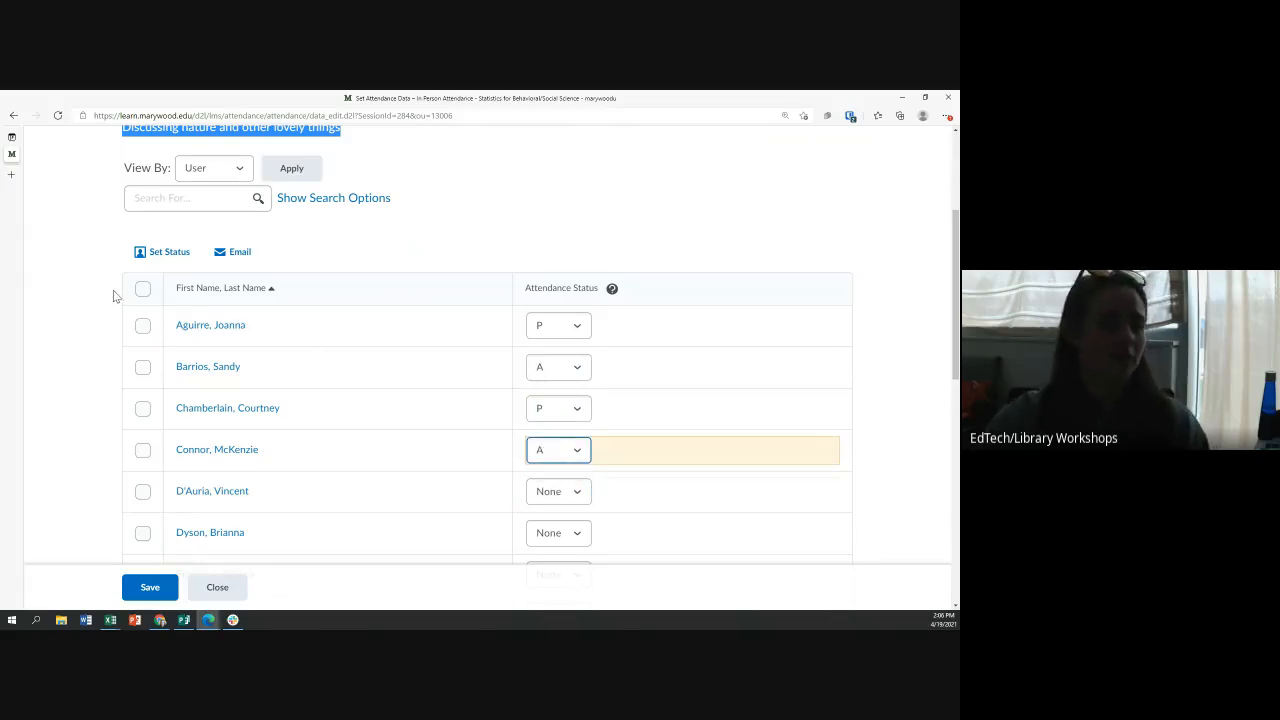
Select all students on this page, set their status to P in one go and clear the selection.
click(142, 289)
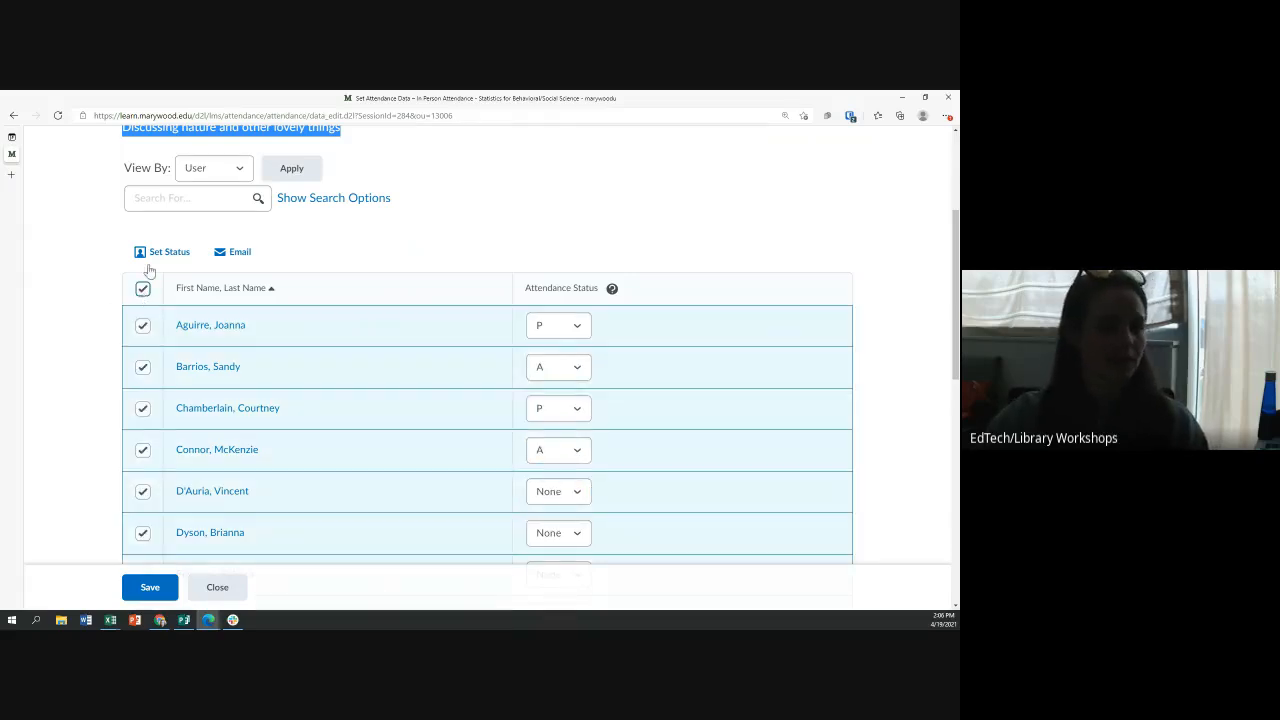
click(157, 251)
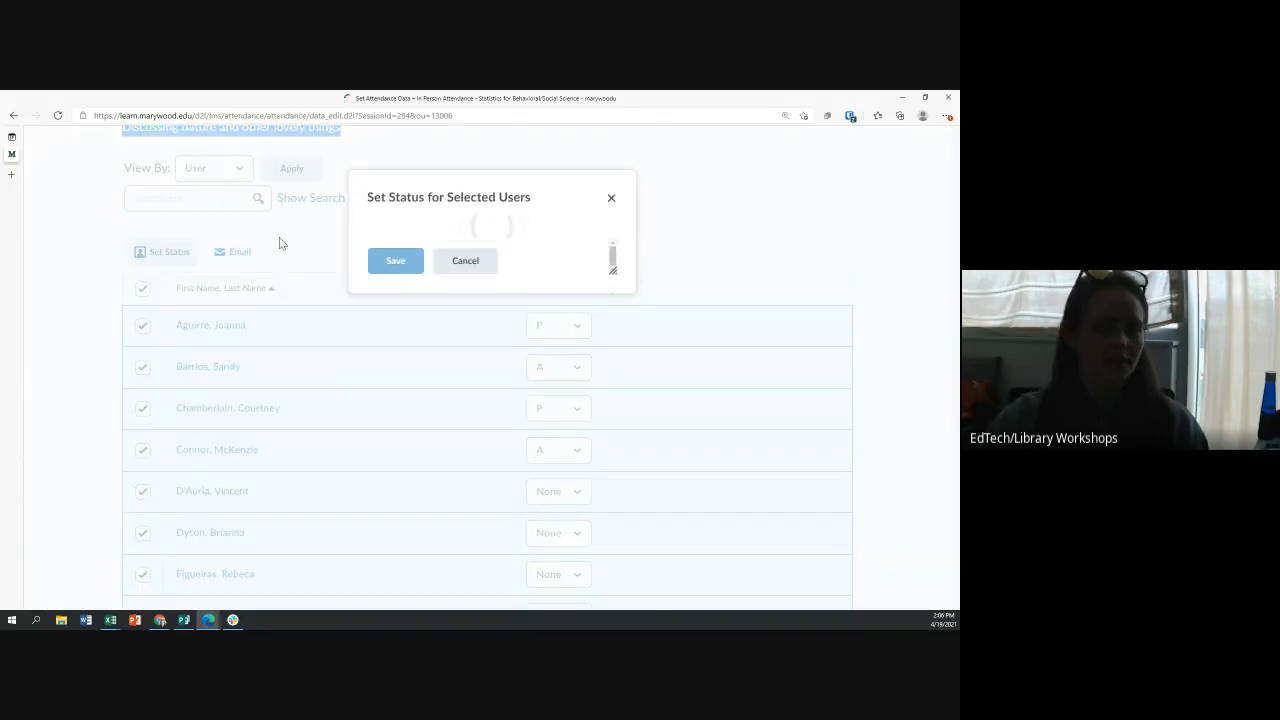
click(412, 265)
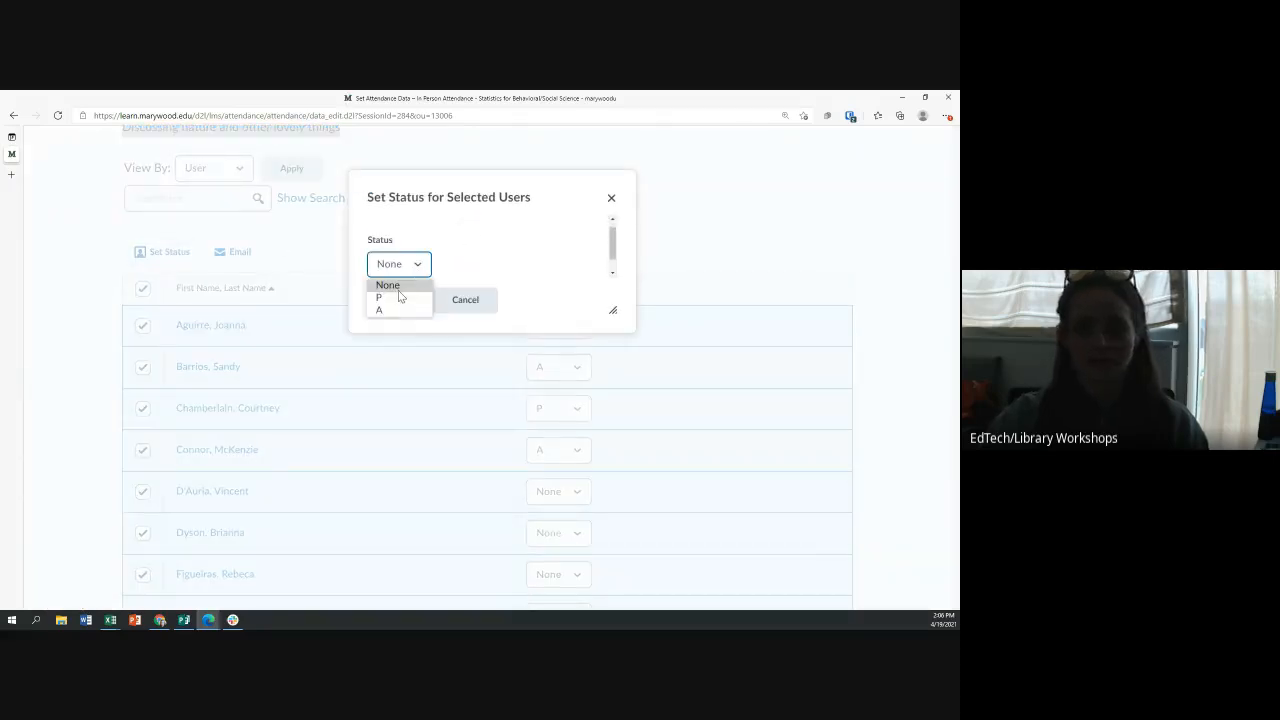
click(392, 299)
click(394, 302)
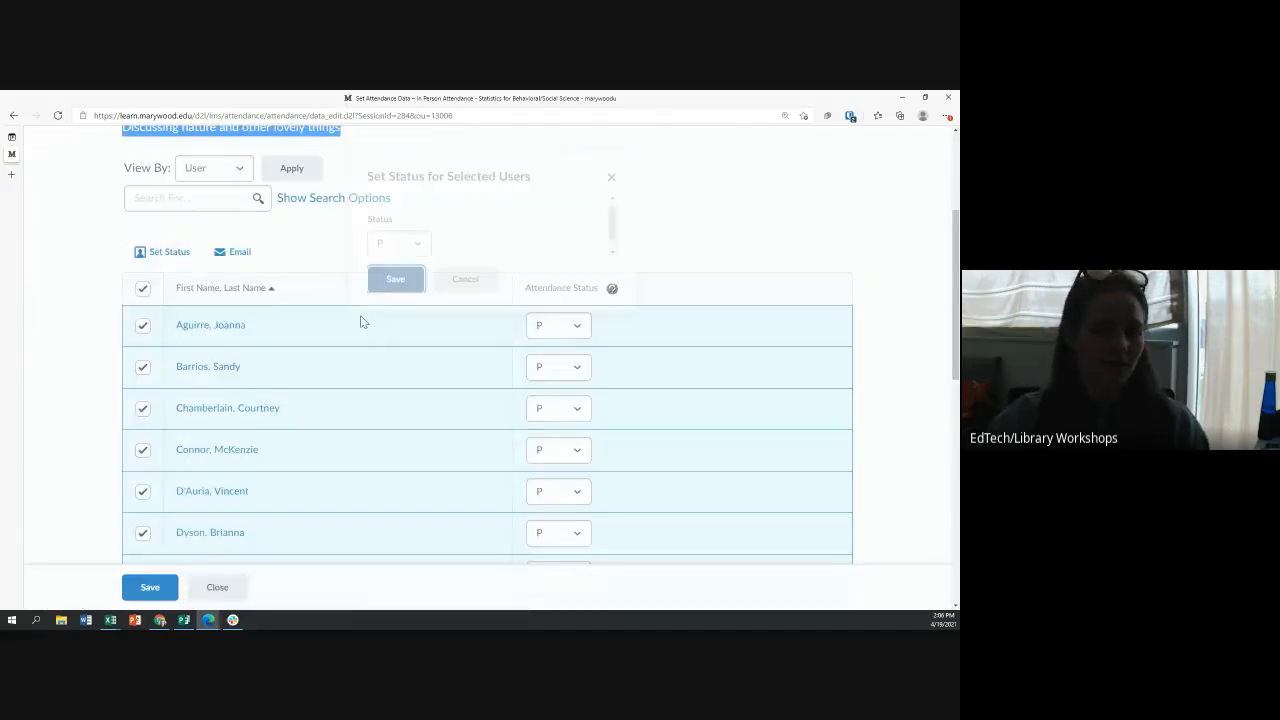
click(142, 288)
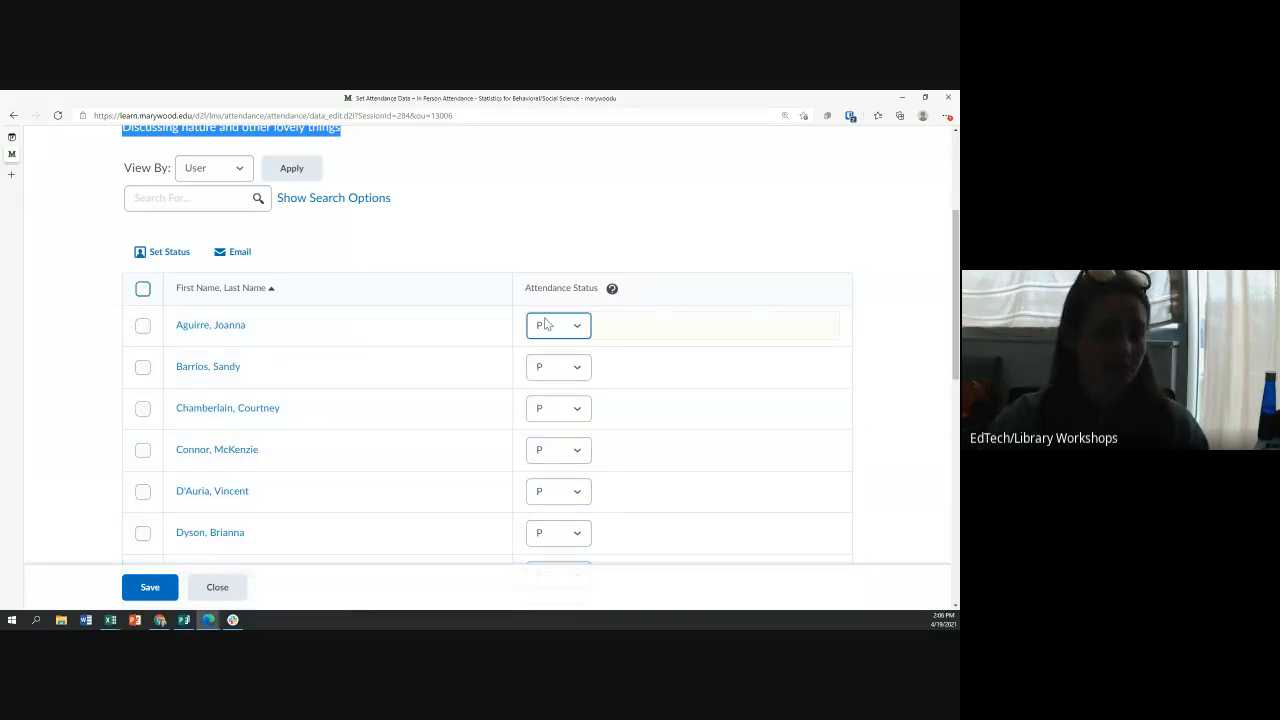
Mark one individual student in the lower half of the Meeting 1 list with status A.
scroll(543, 323, down, 5)
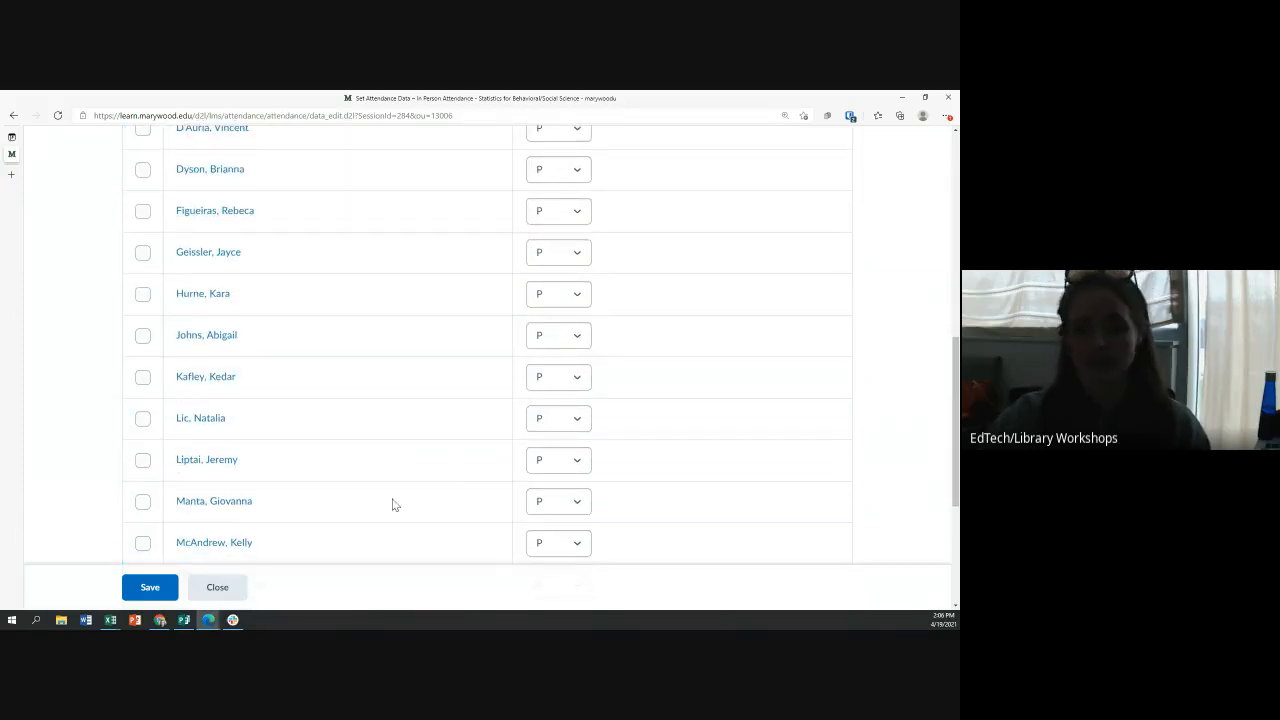
click(558, 459)
click(560, 506)
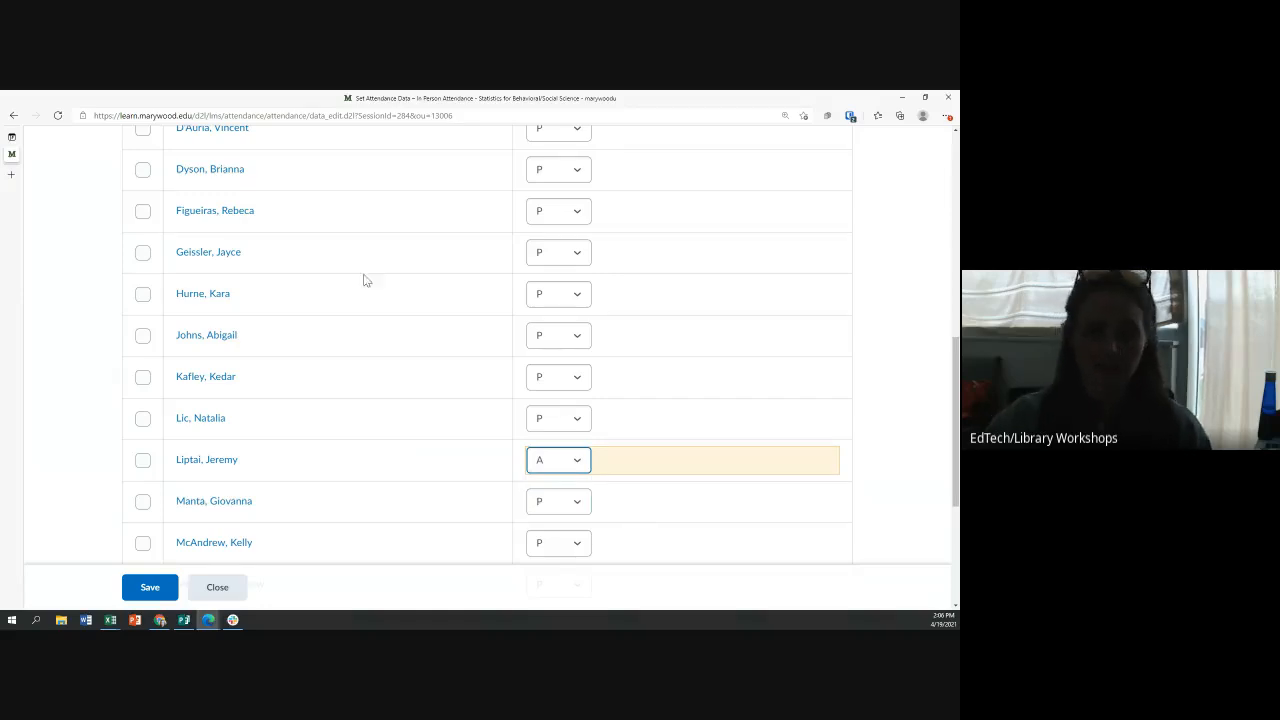
Set the Meeting 1 student list to 100 per page, saving the pending status changes.
scroll(590, 385, down, 3)
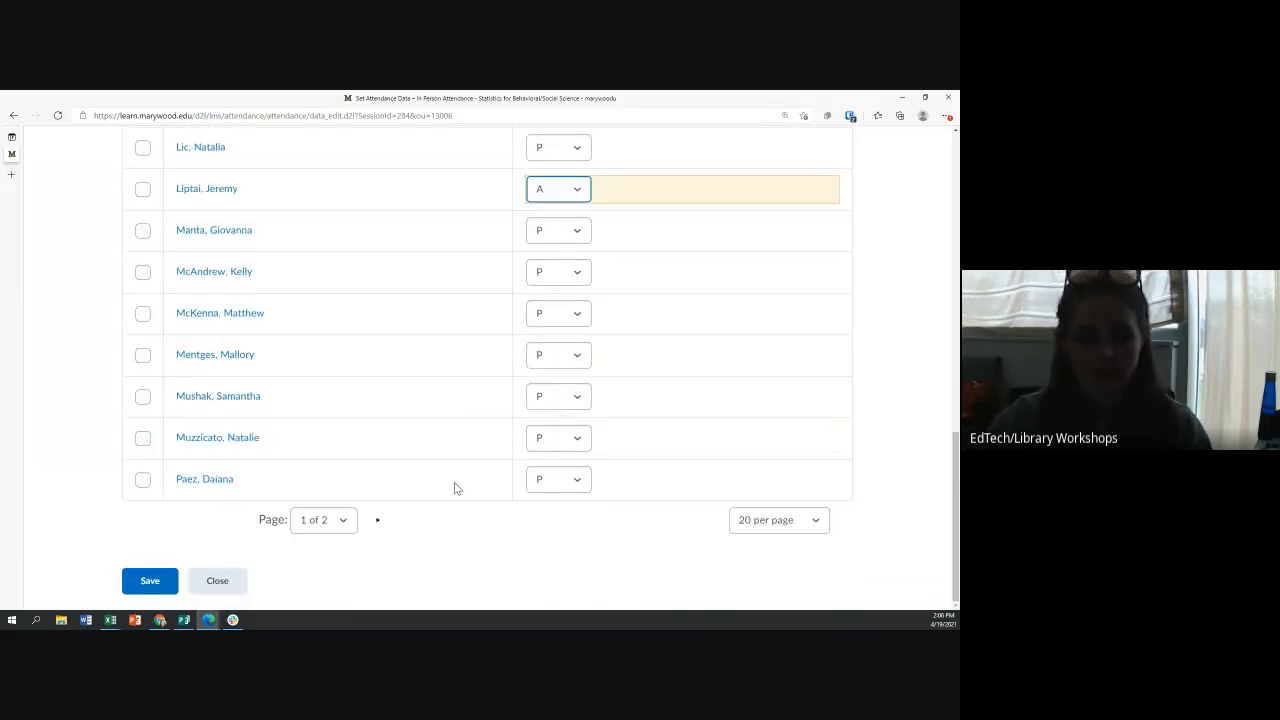
click(768, 522)
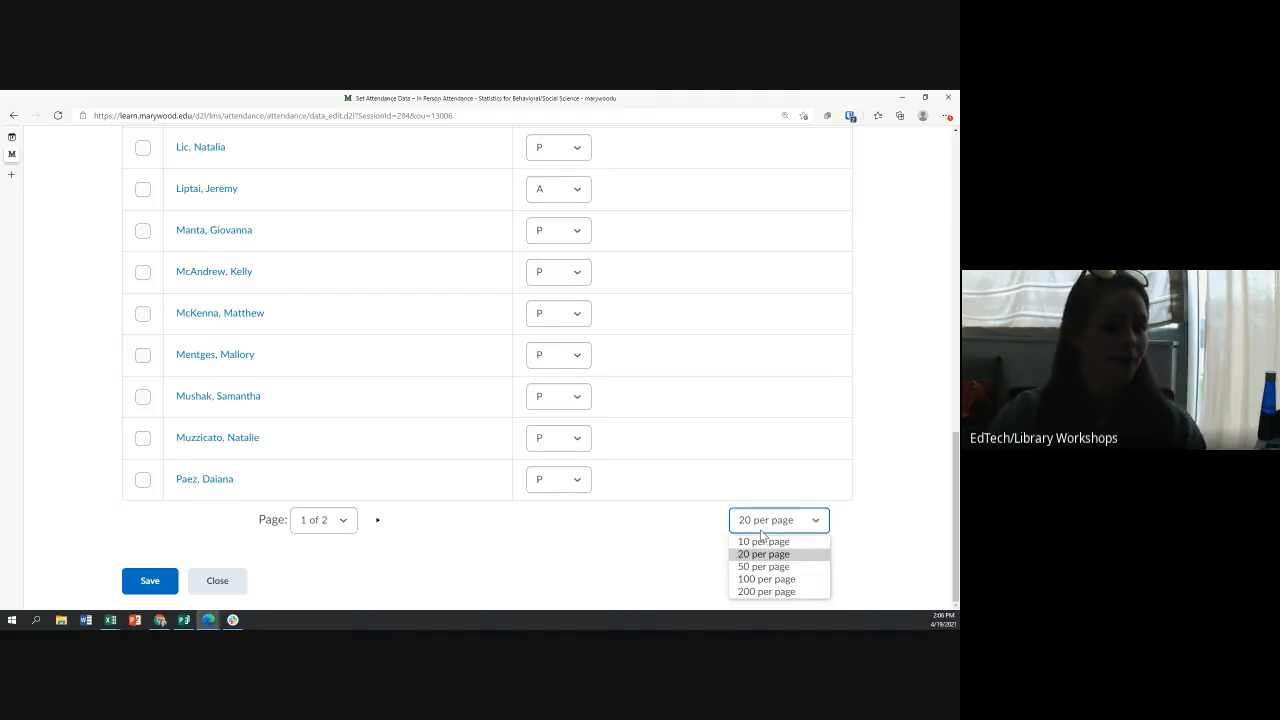
click(700, 530)
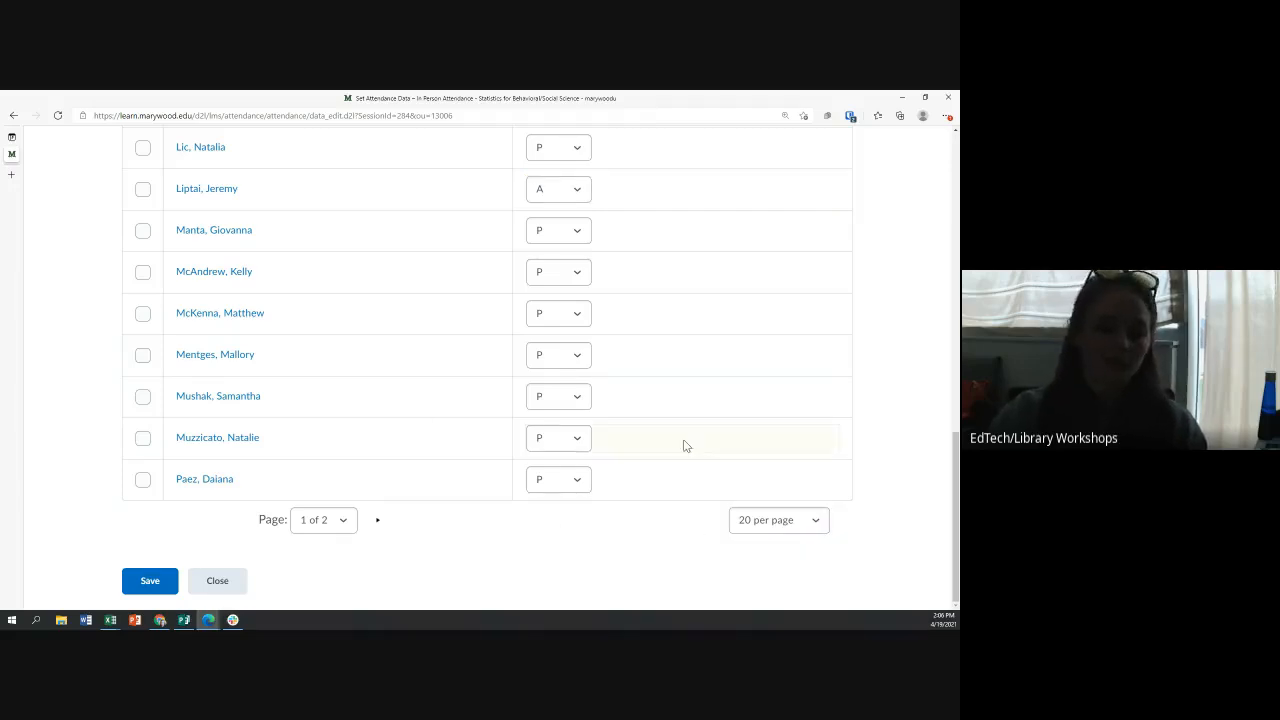
click(765, 521)
click(760, 590)
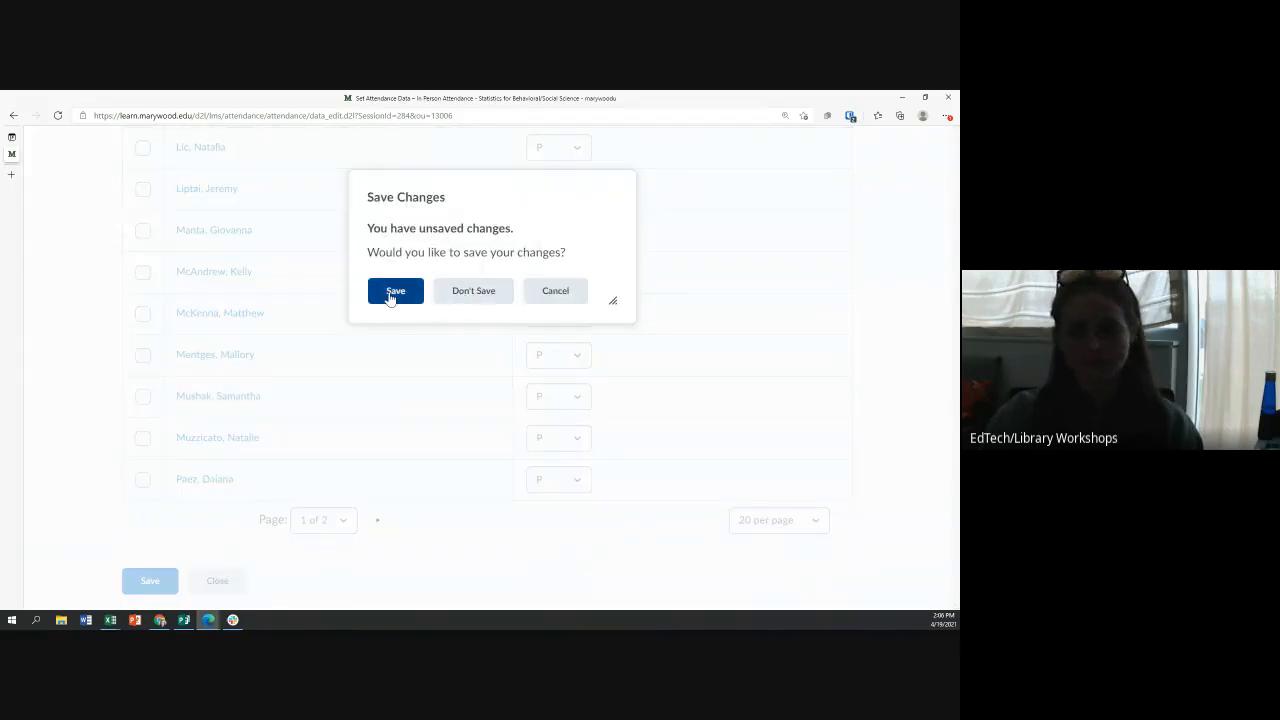
click(394, 293)
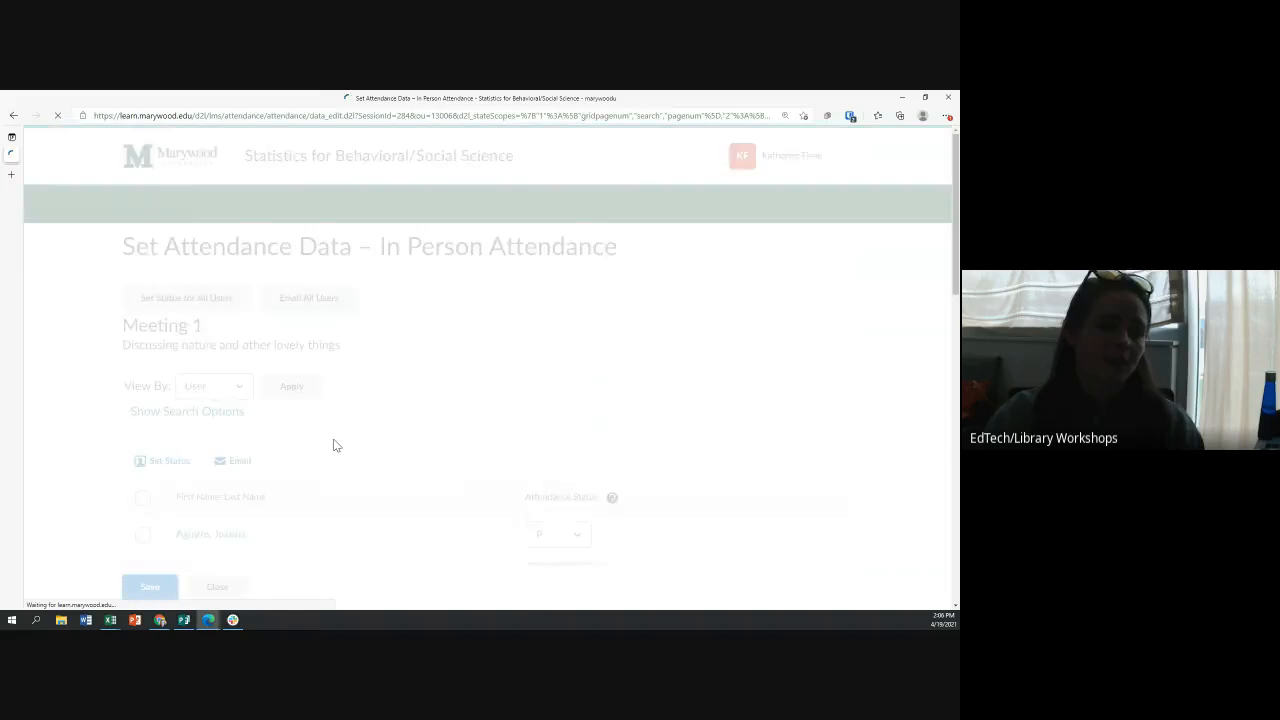
scroll(331, 443, down, 2)
scroll(312, 338, down, 8)
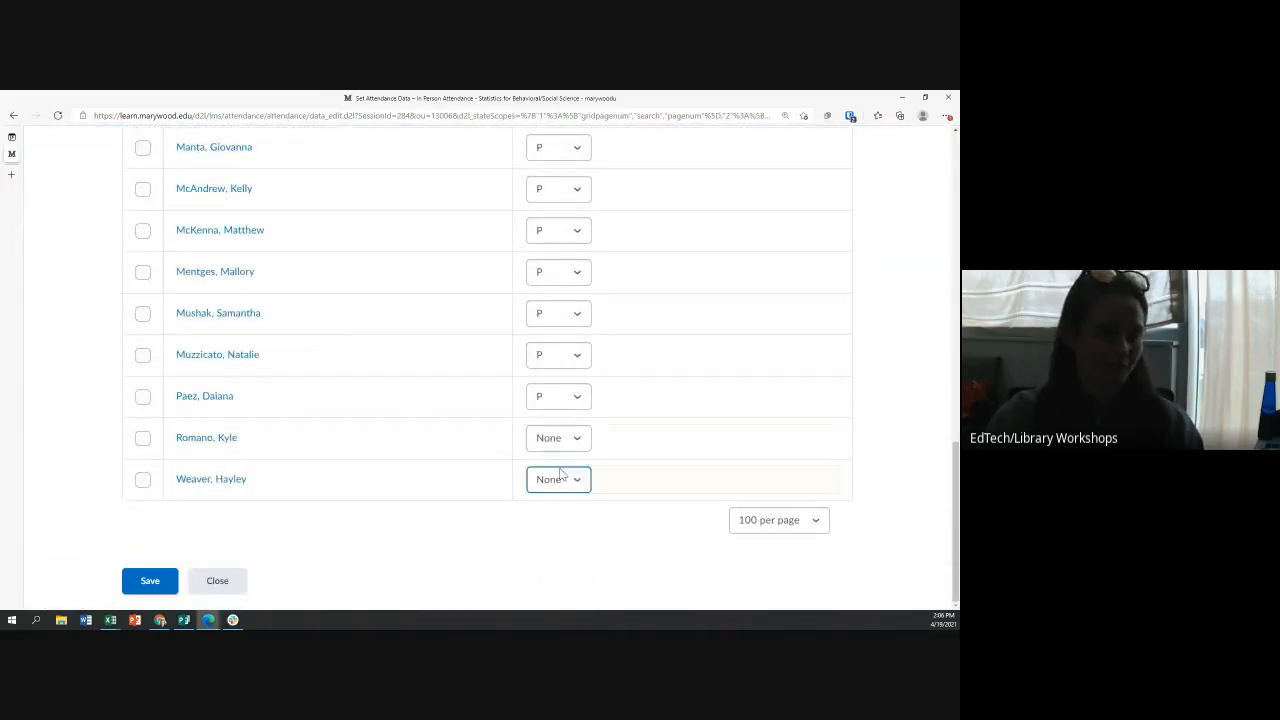
click(781, 521)
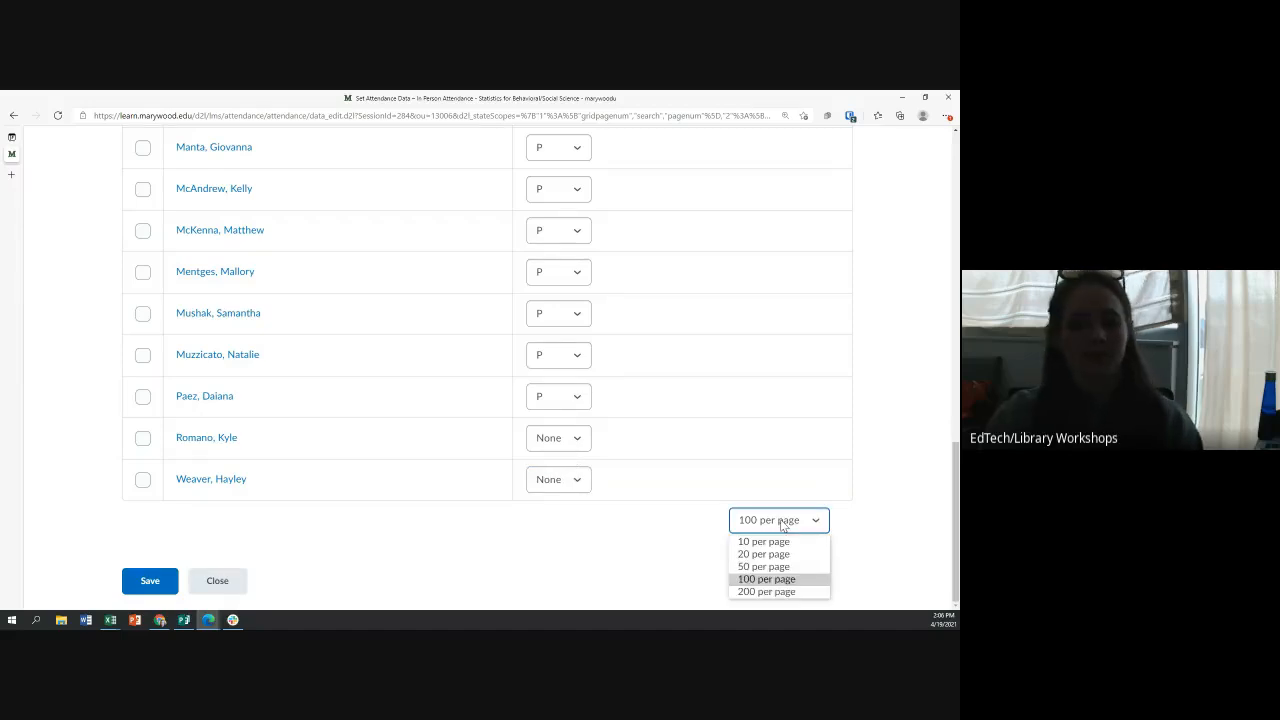
click(784, 577)
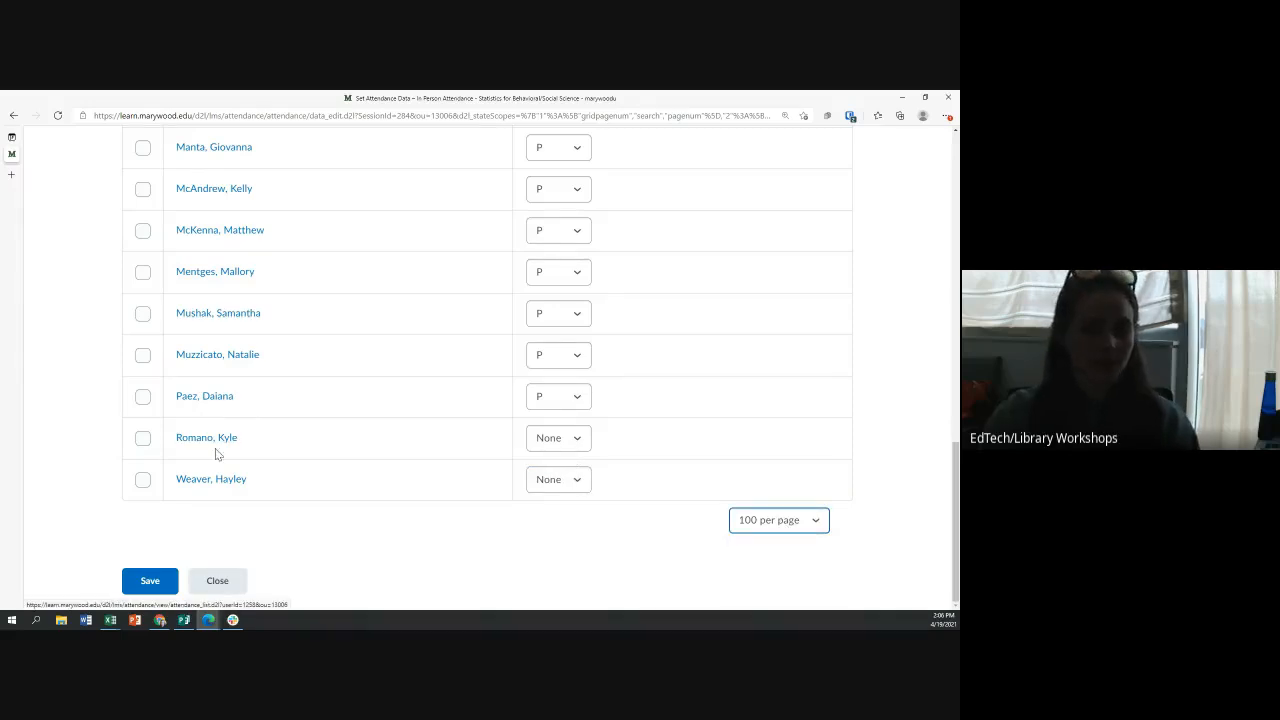
Set the attendance statuses of the last two students in the list and save the Meeting 1 attendance.
click(549, 440)
click(549, 482)
click(550, 479)
click(552, 513)
click(149, 581)
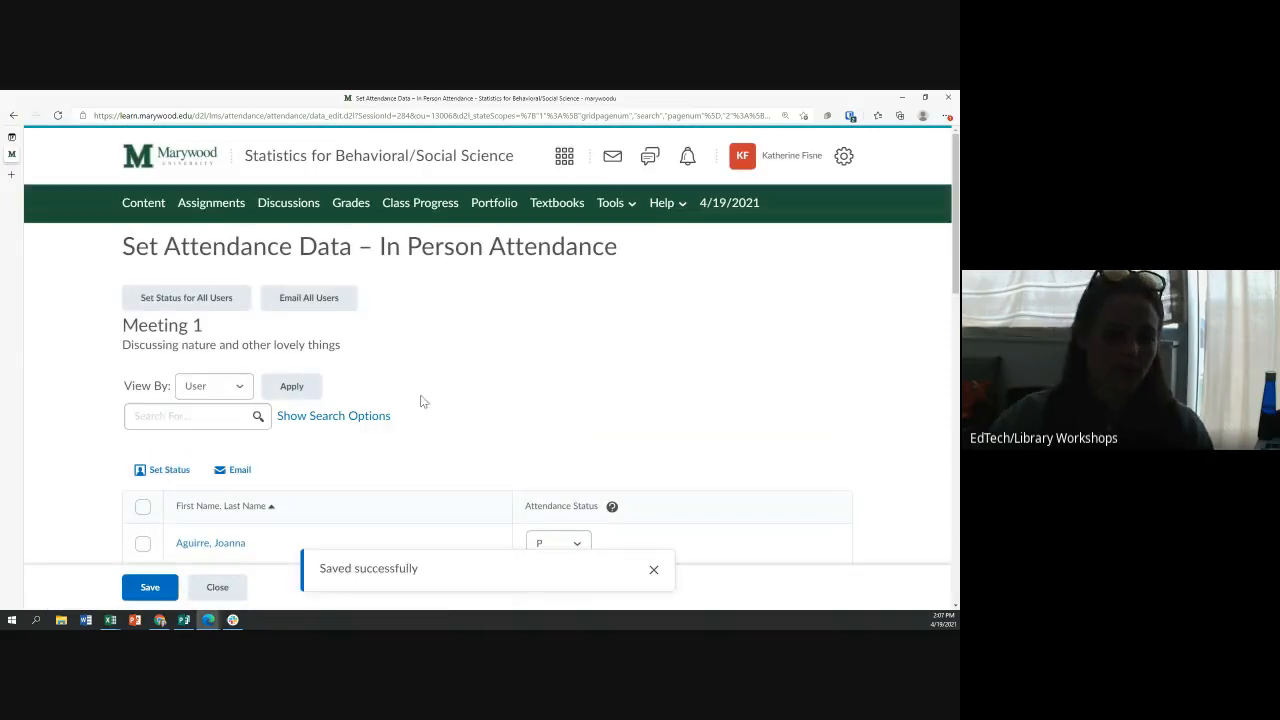
Set the Meeting 1 status to P for all users and confirm overwriting the existing values.
scroll(405, 390, down, 3)
scroll(240, 340, up, 3)
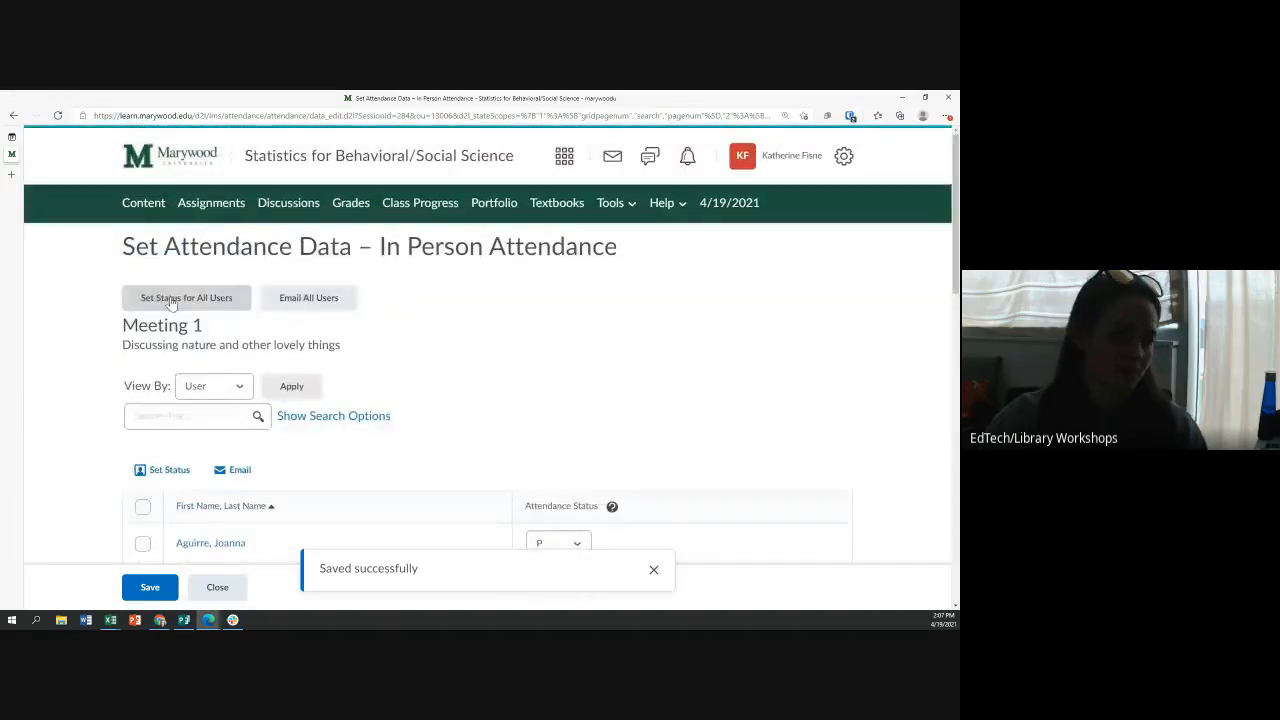
click(174, 302)
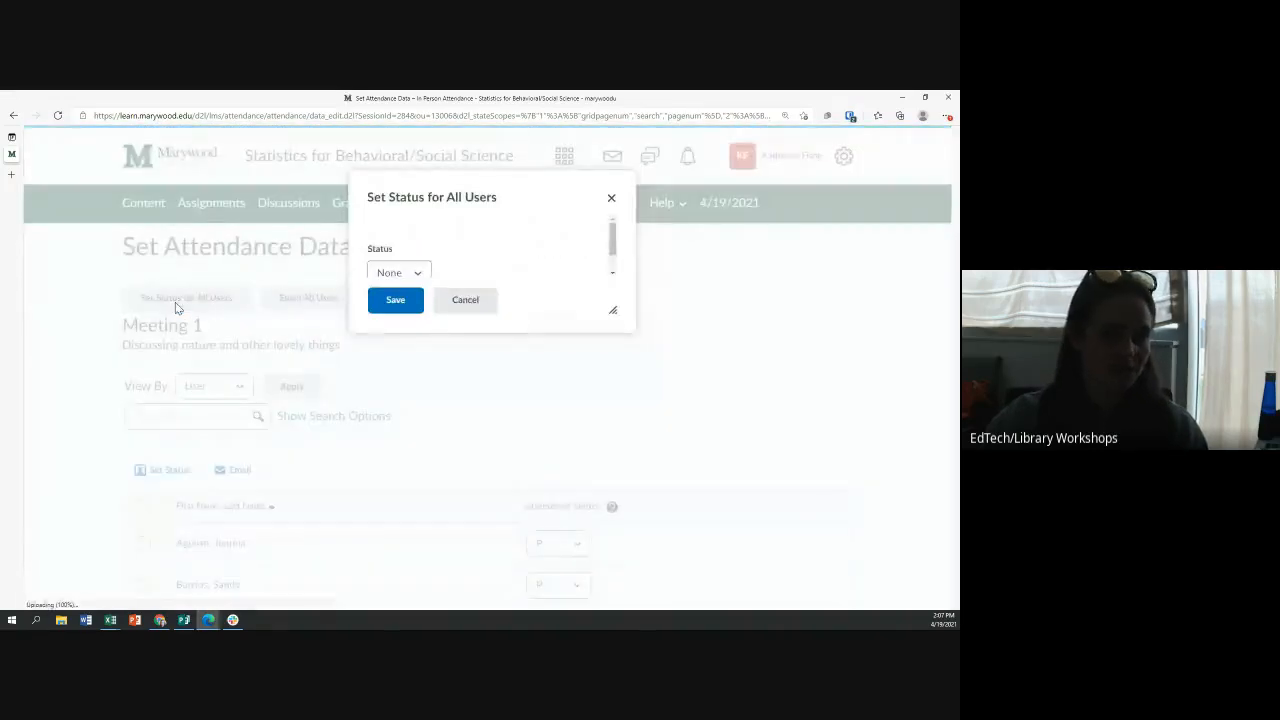
click(399, 272)
click(386, 293)
click(395, 301)
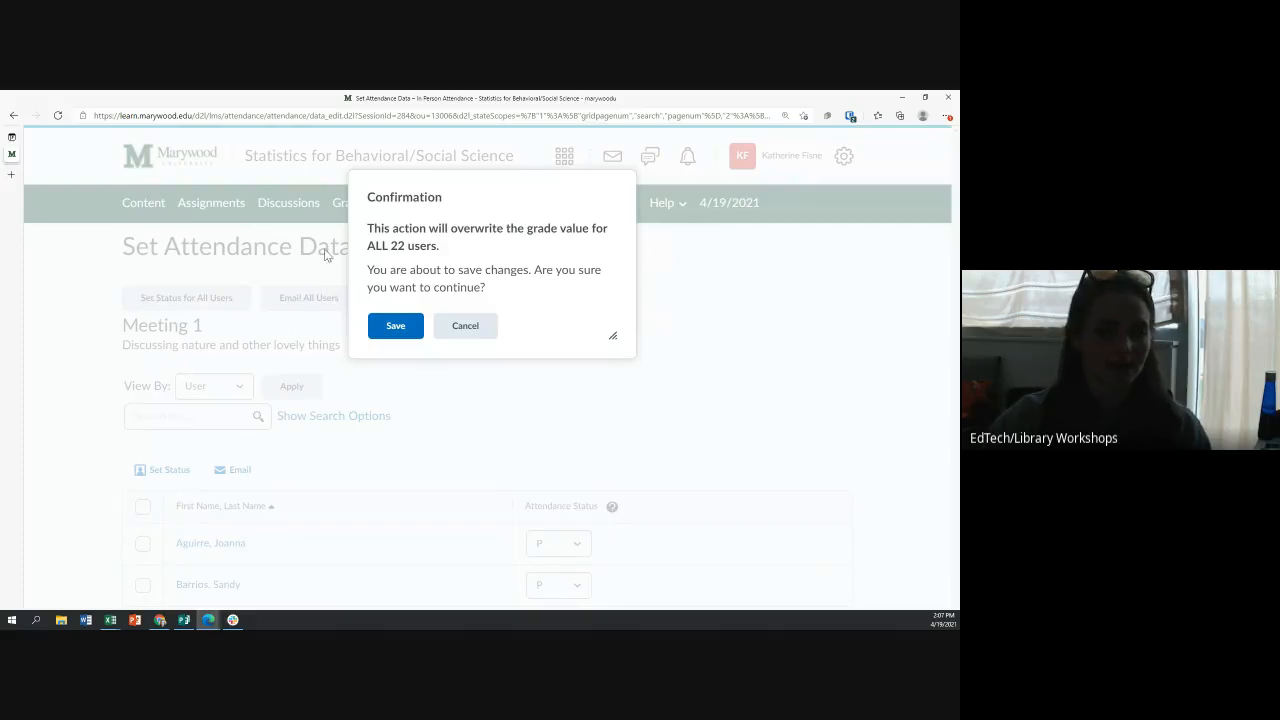
click(396, 326)
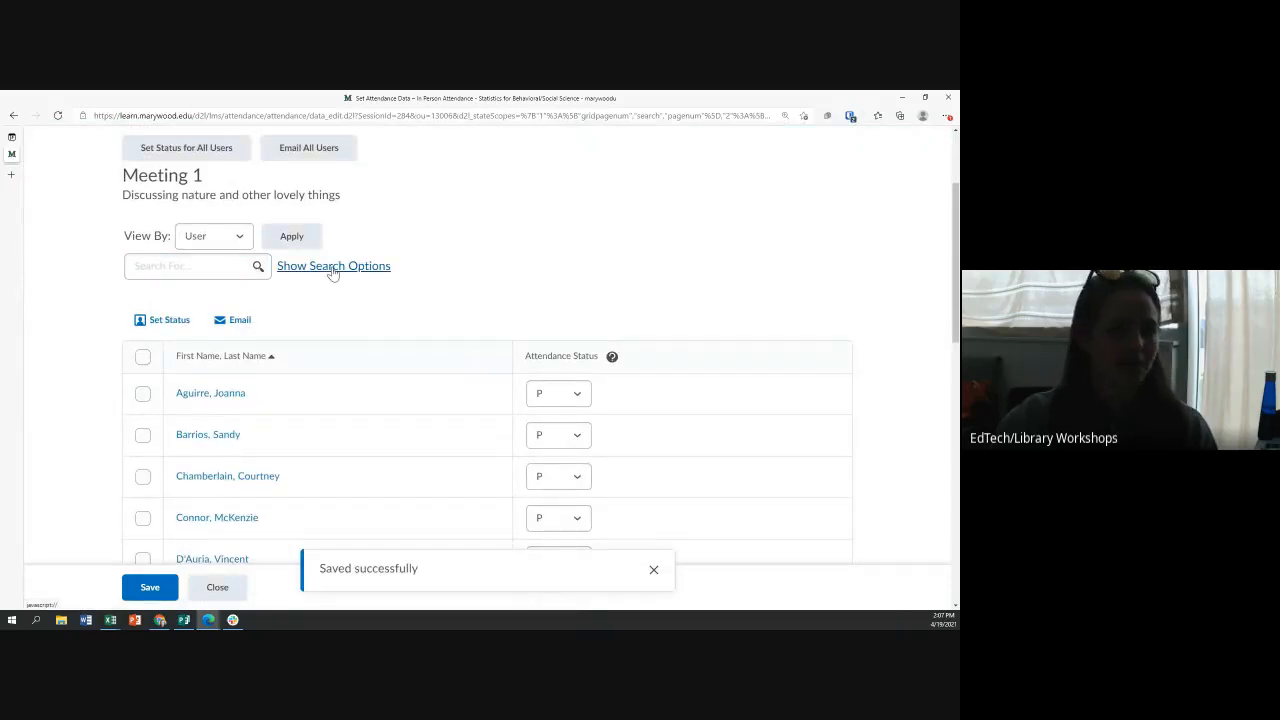
Show the search options, run a blank student search and choose Groups as the View By option.
click(333, 267)
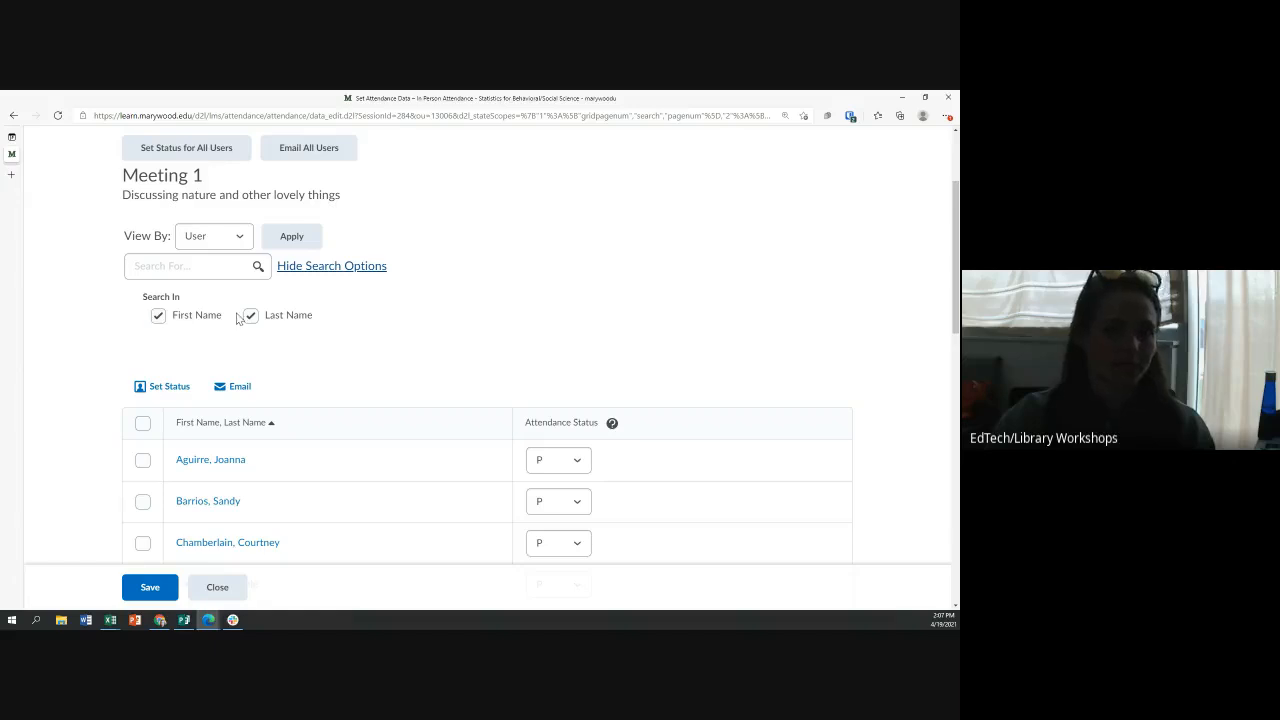
click(257, 267)
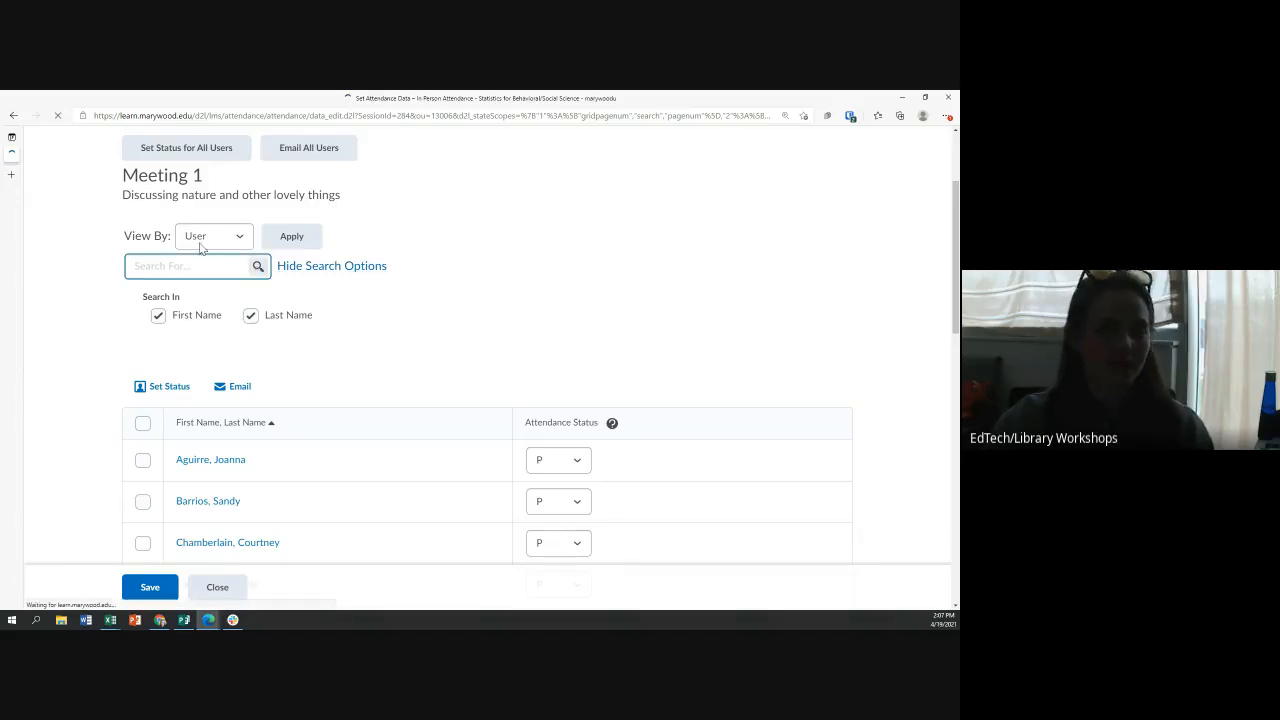
click(195, 313)
click(217, 349)
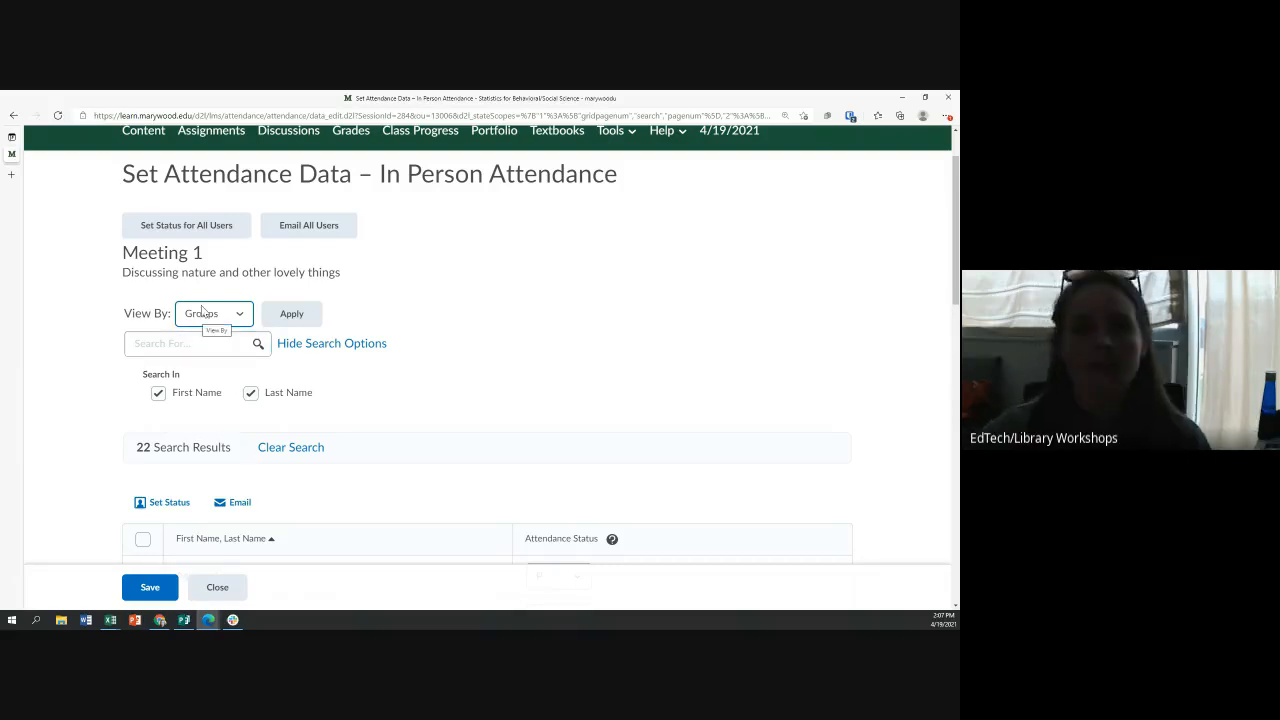
scroll(202, 307, down, 1)
scroll(202, 307, up, 2)
Return to the In Person Attendance register and examine the Meeting 1 statuses, totals and attendance percentages.
click(216, 587)
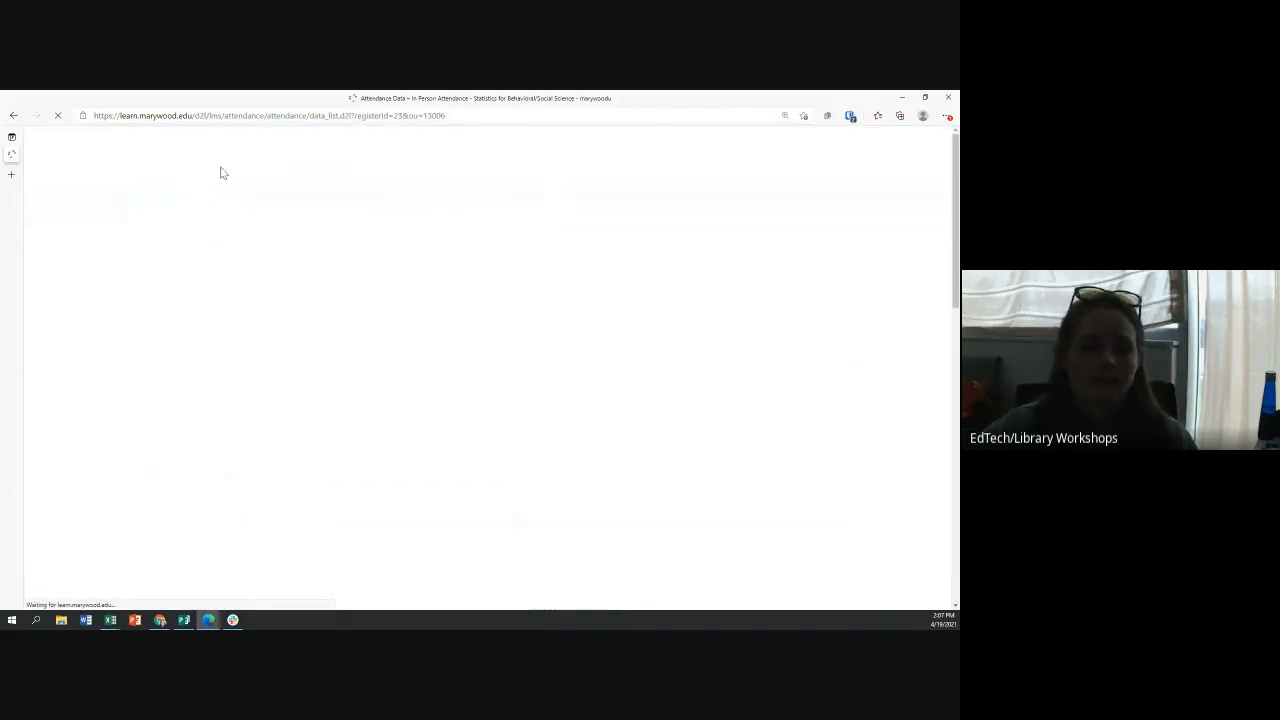
scroll(200, 305, down, 3)
scroll(397, 352, down, 4)
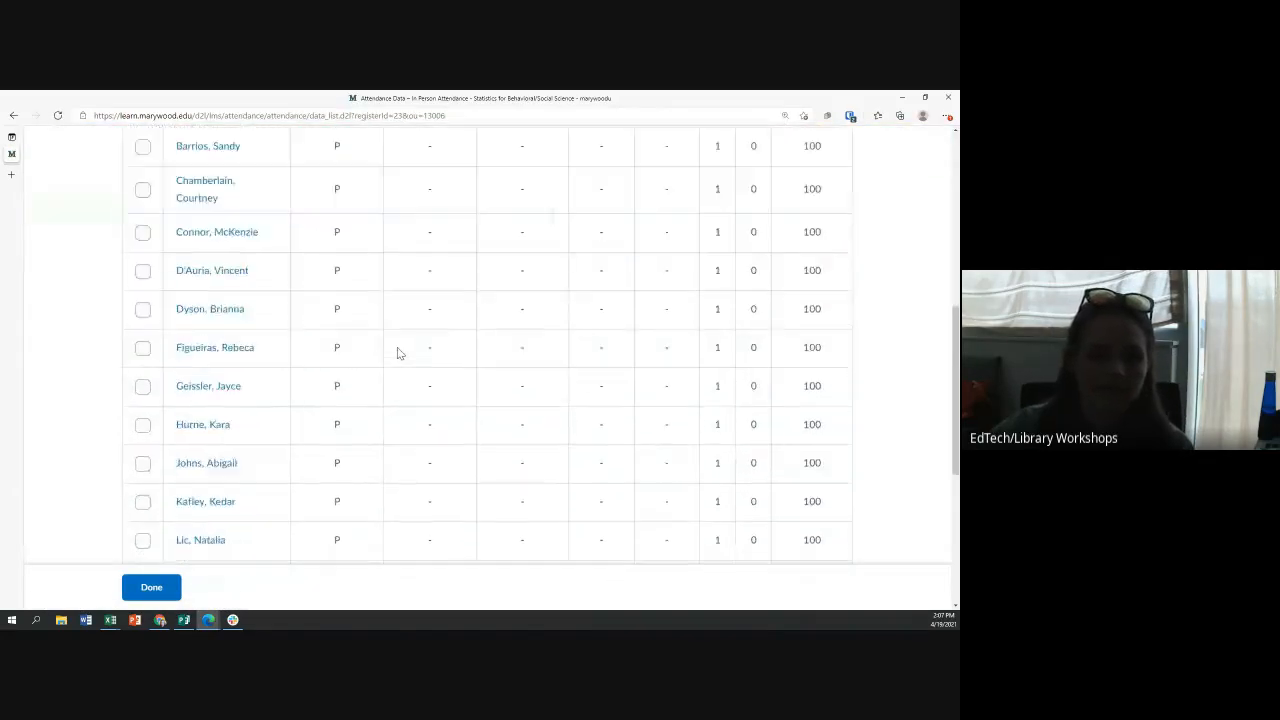
scroll(397, 354, up, 8)
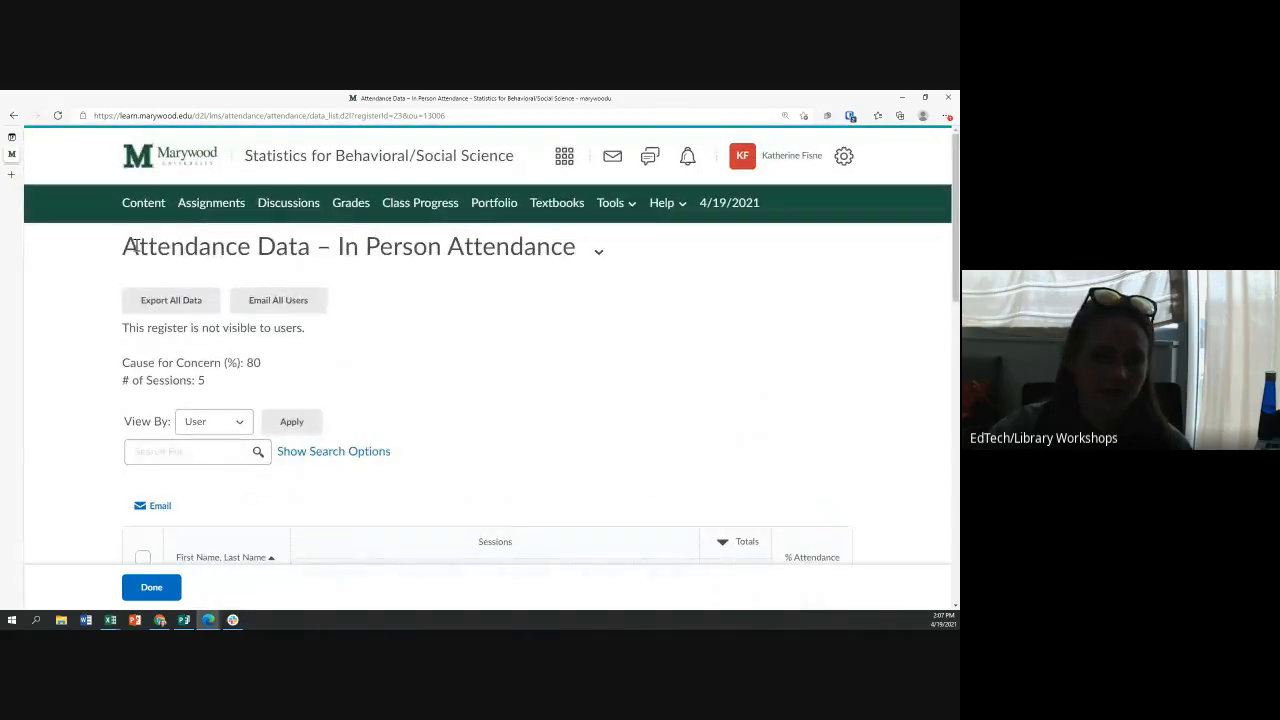
scroll(423, 320, down, 3)
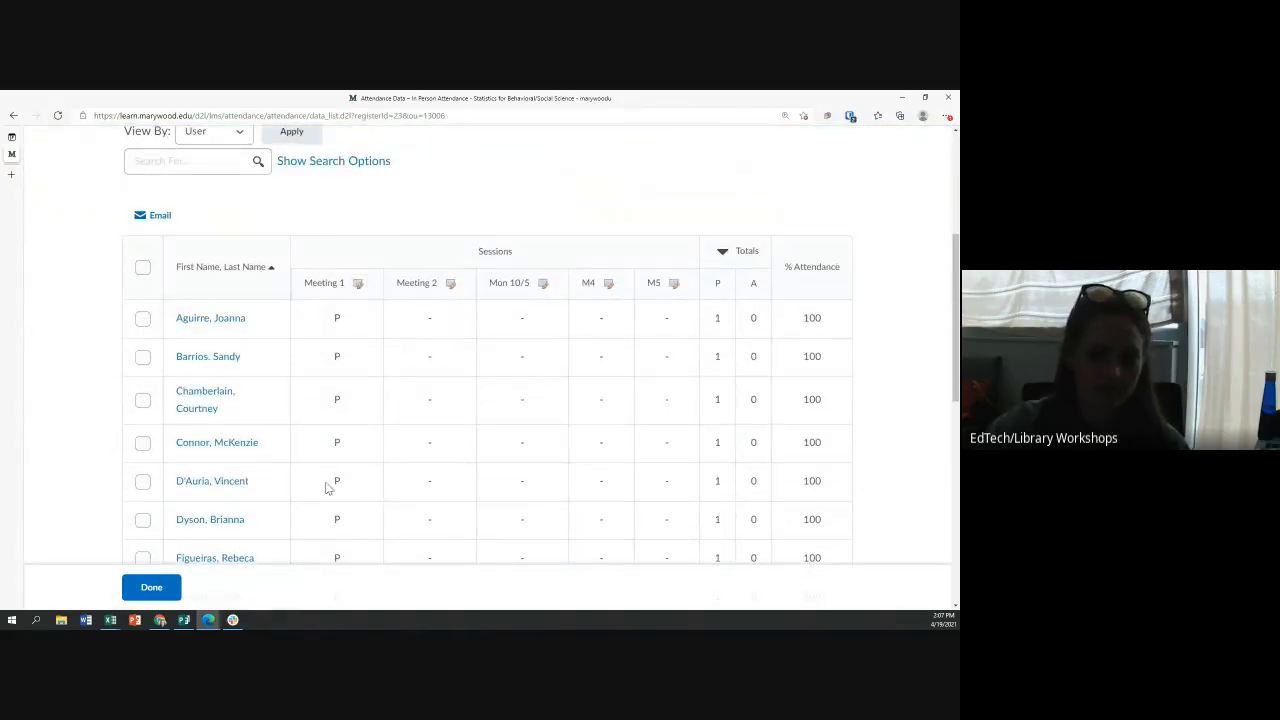
scroll(330, 480, down, 3)
scroll(331, 474, up, 3)
drag(816, 318, 791, 449)
scroll(815, 458, down, 4)
scroll(812, 453, down, 3)
scroll(812, 453, up, 10)
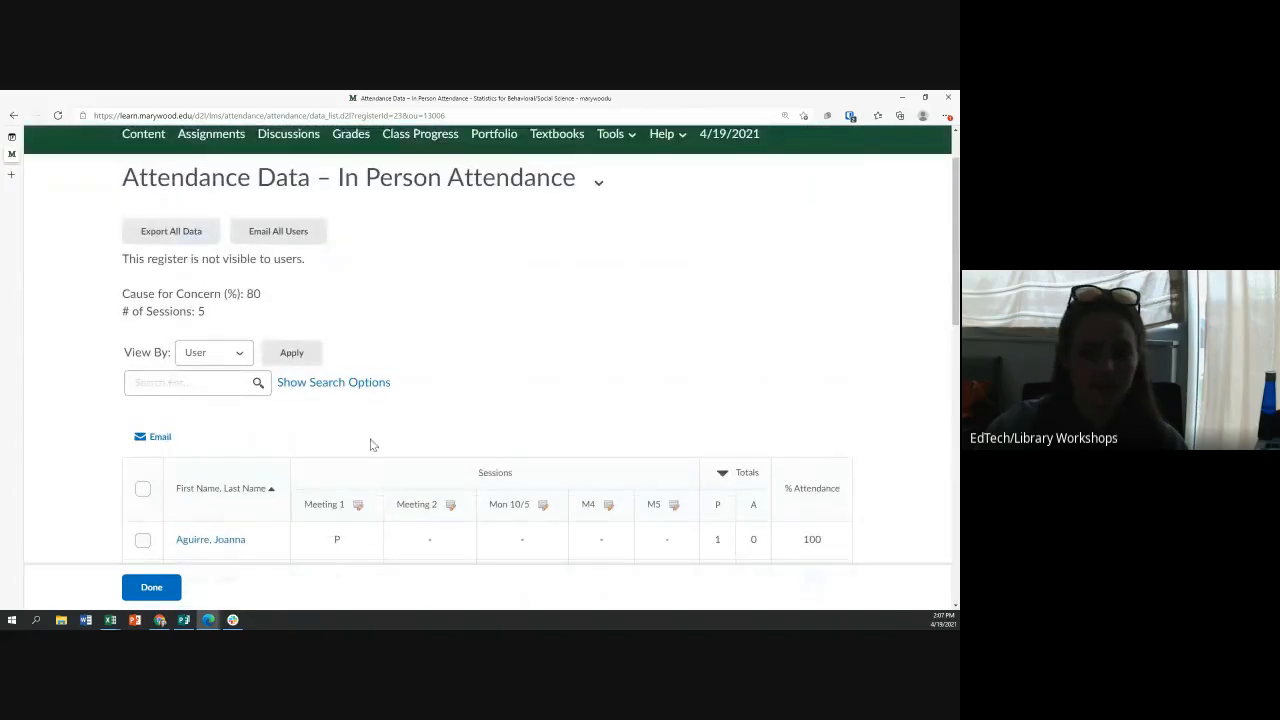
Open the attendance data for Meeting 2 and set the status to A for all users, confirming the change.
scroll(370, 444, down, 2)
click(451, 359)
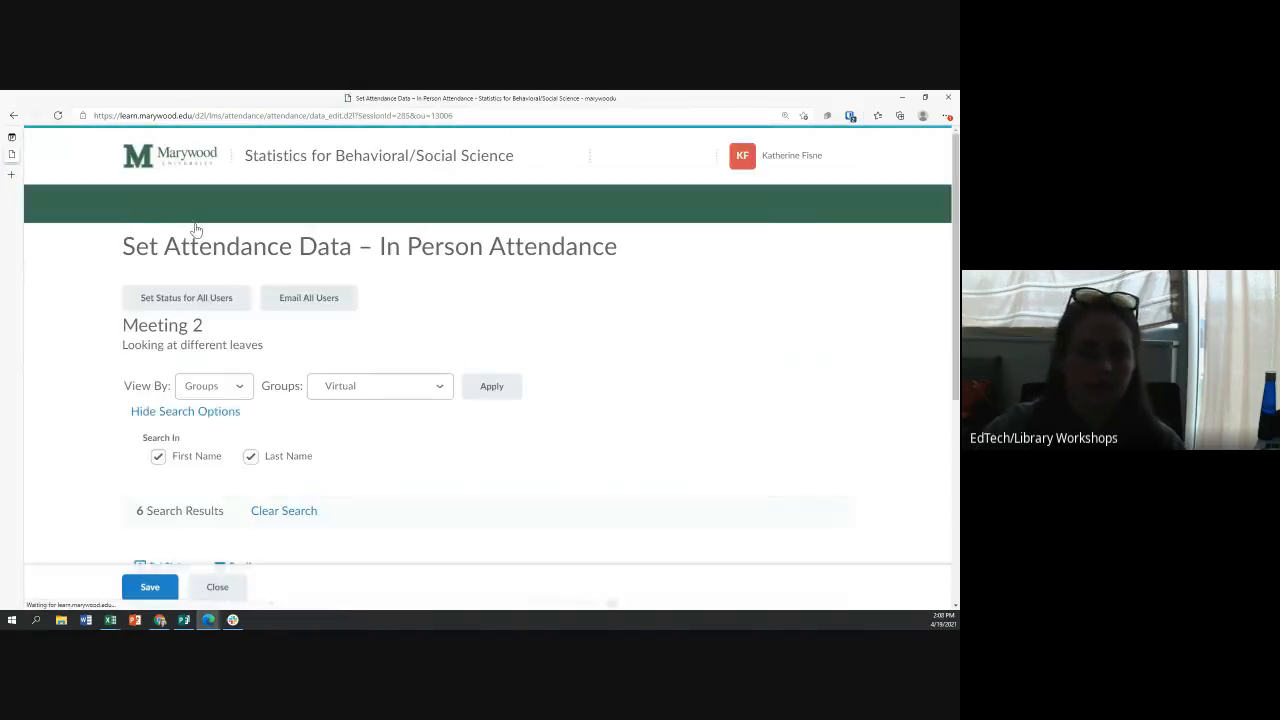
click(200, 303)
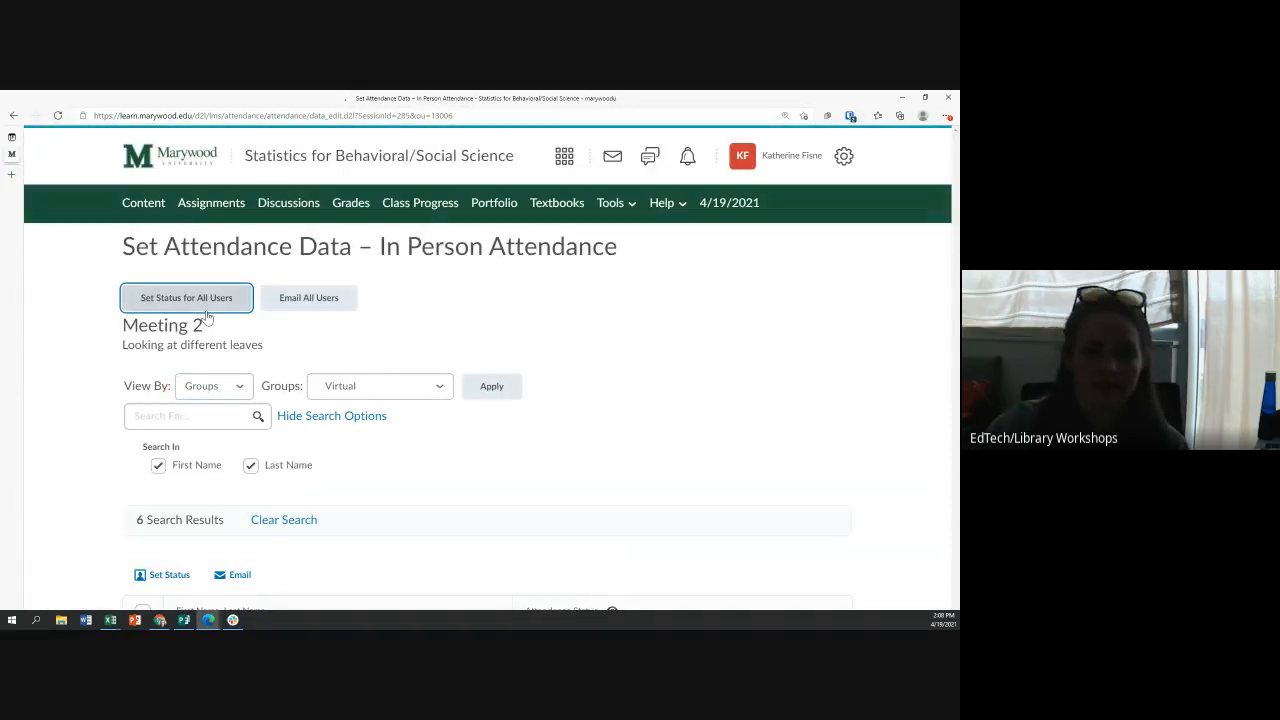
click(410, 274)
click(403, 297)
click(395, 305)
click(392, 326)
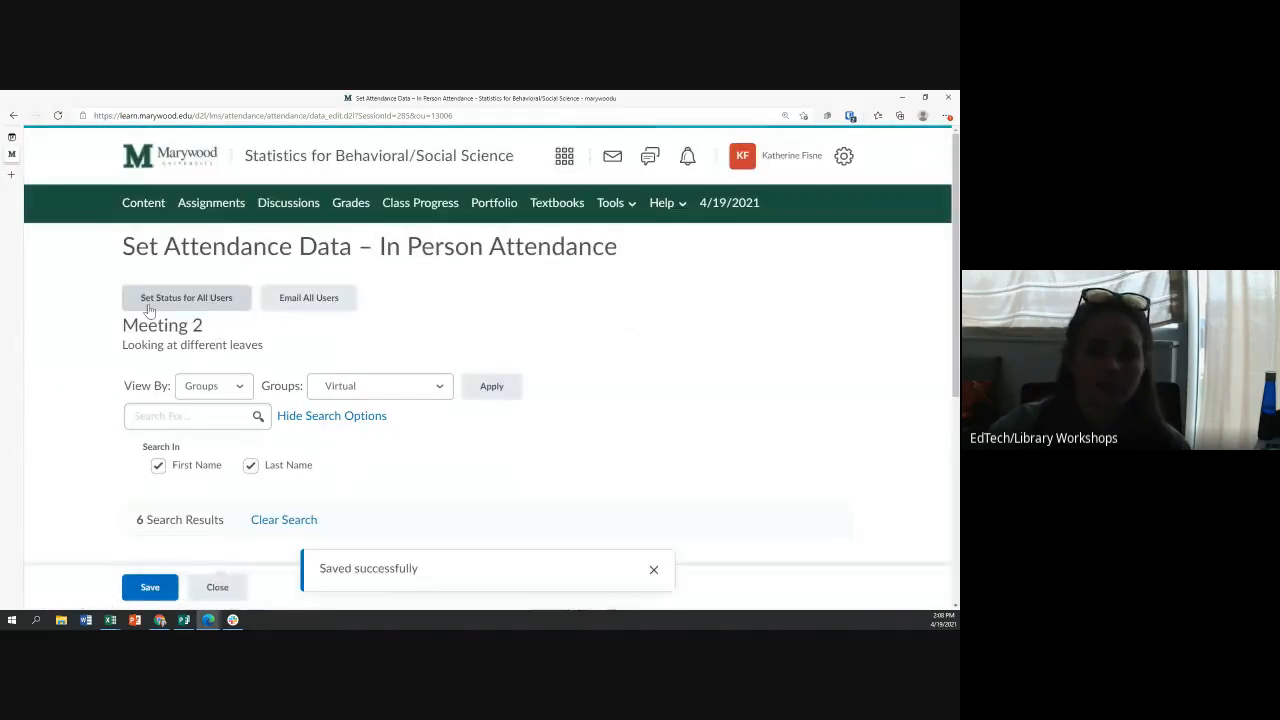
scroll(266, 414, down, 5)
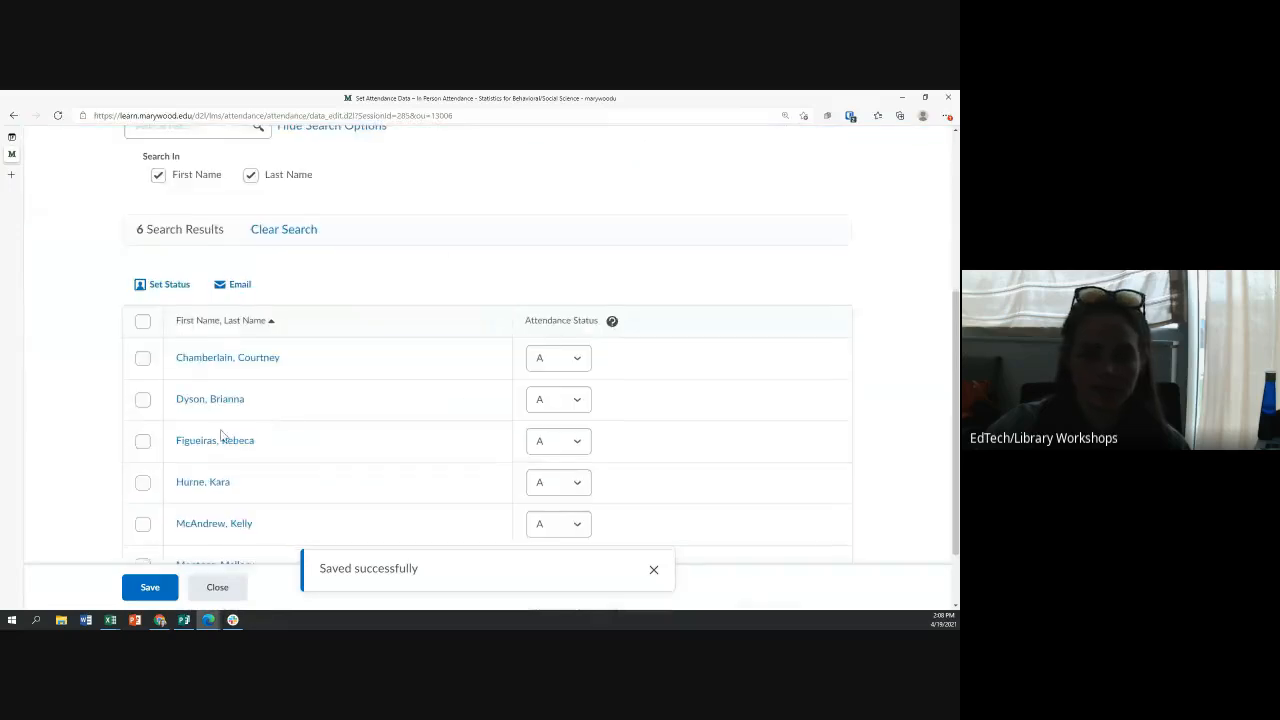
Return to the In Person Attendance register and compare the students' attendance percentages with the Cause for Concern threshold.
click(208, 590)
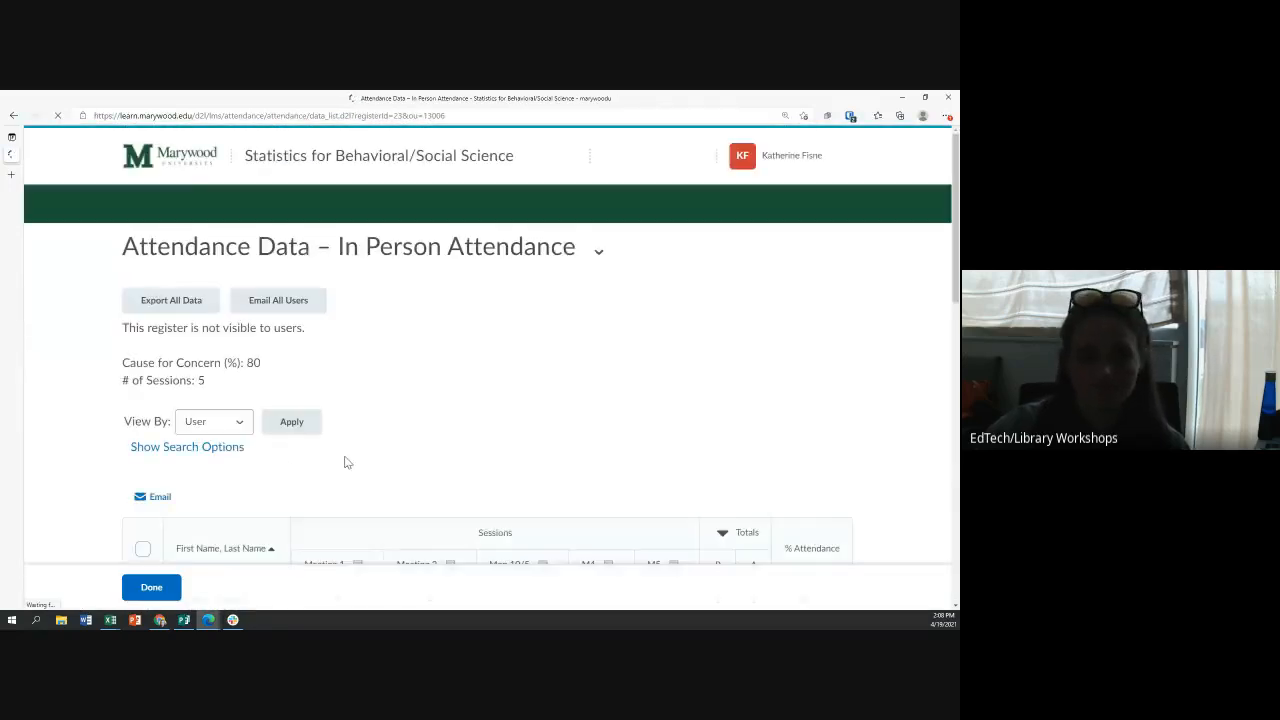
scroll(379, 437, down, 3)
scroll(379, 437, down, 6)
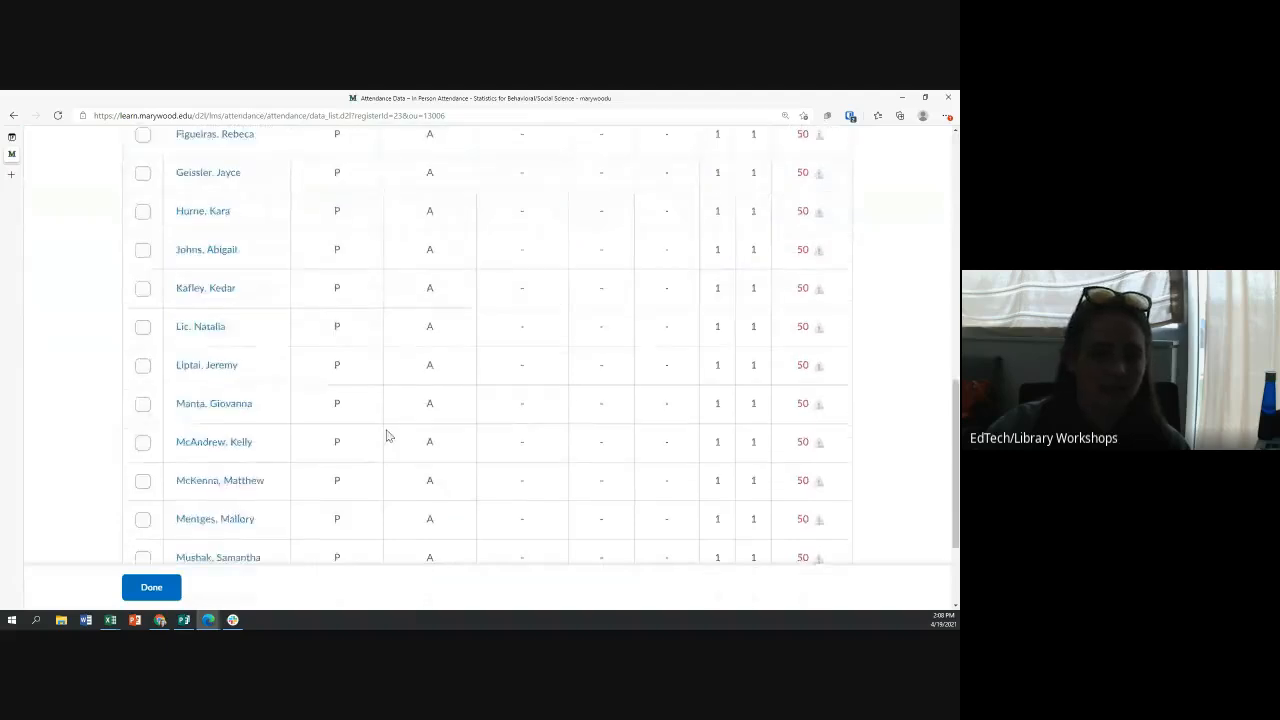
scroll(420, 243, up, 6)
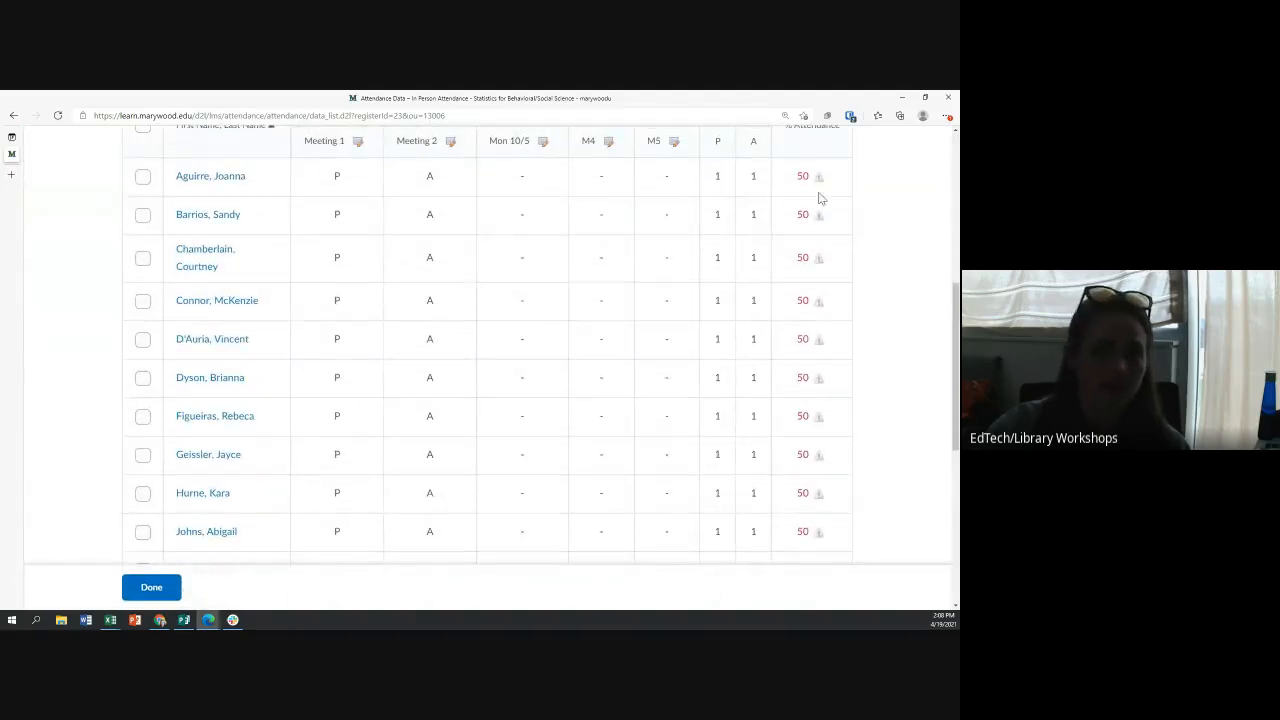
scroll(788, 421, up, 2)
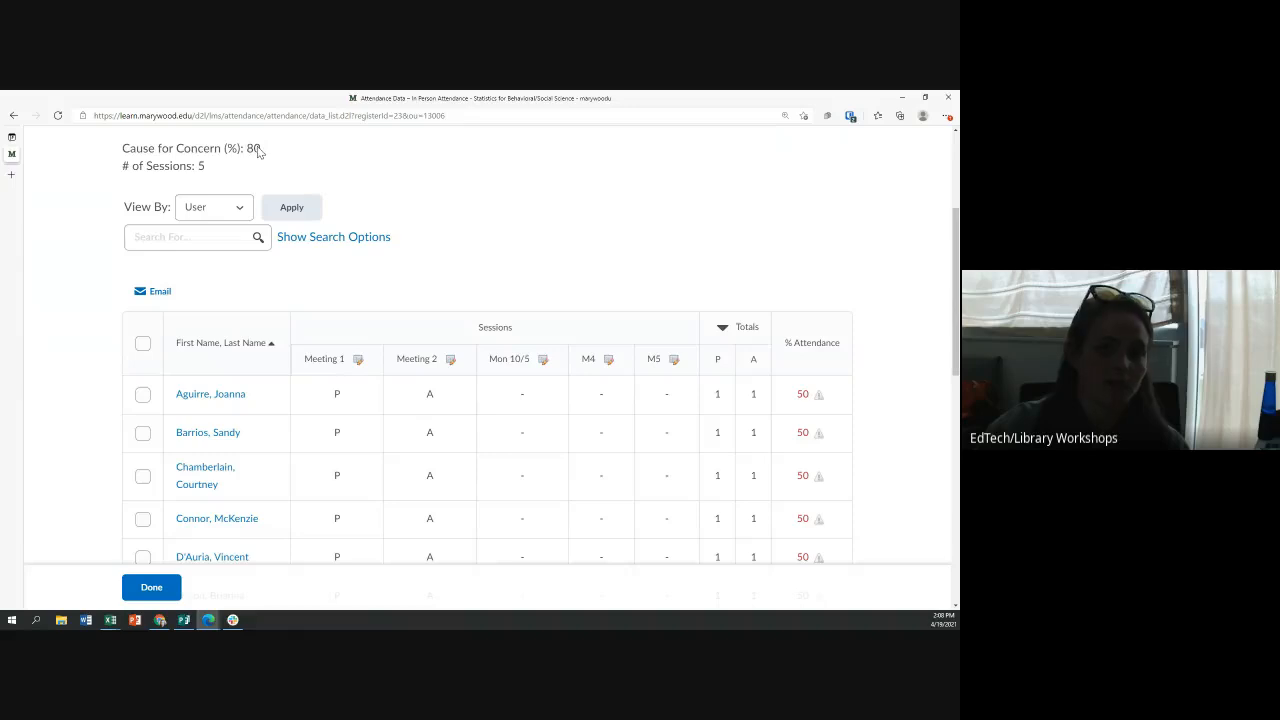
drag(261, 151, 112, 155)
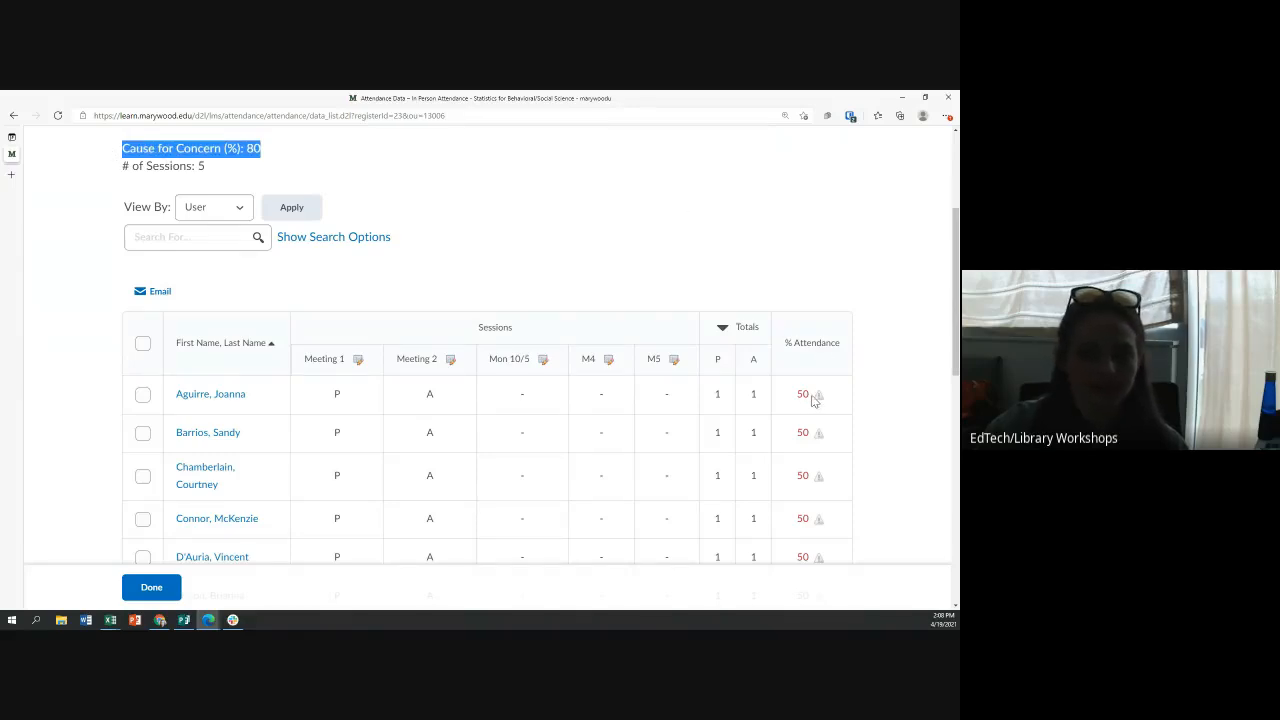
scroll(822, 394, down, 6)
scroll(824, 392, up, 6)
scroll(592, 366, up, 3)
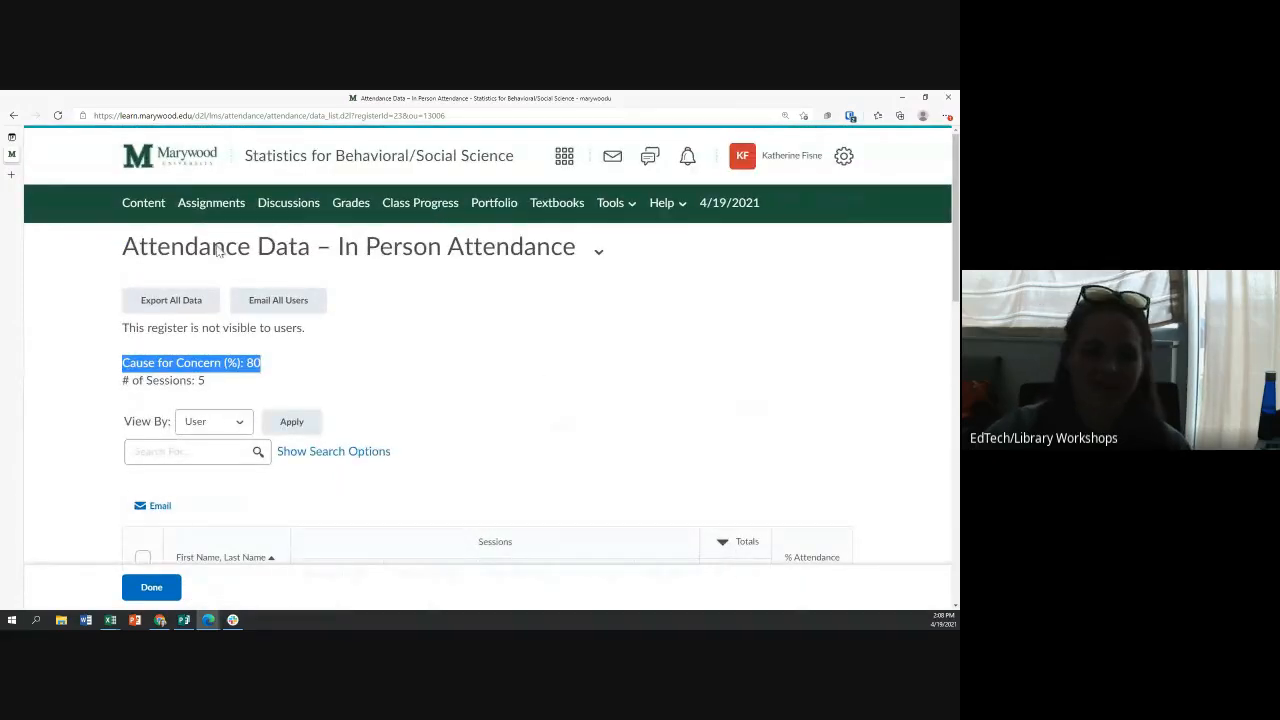
Leave the In Person Attendance data and start a new attendance register named Participation.
click(148, 594)
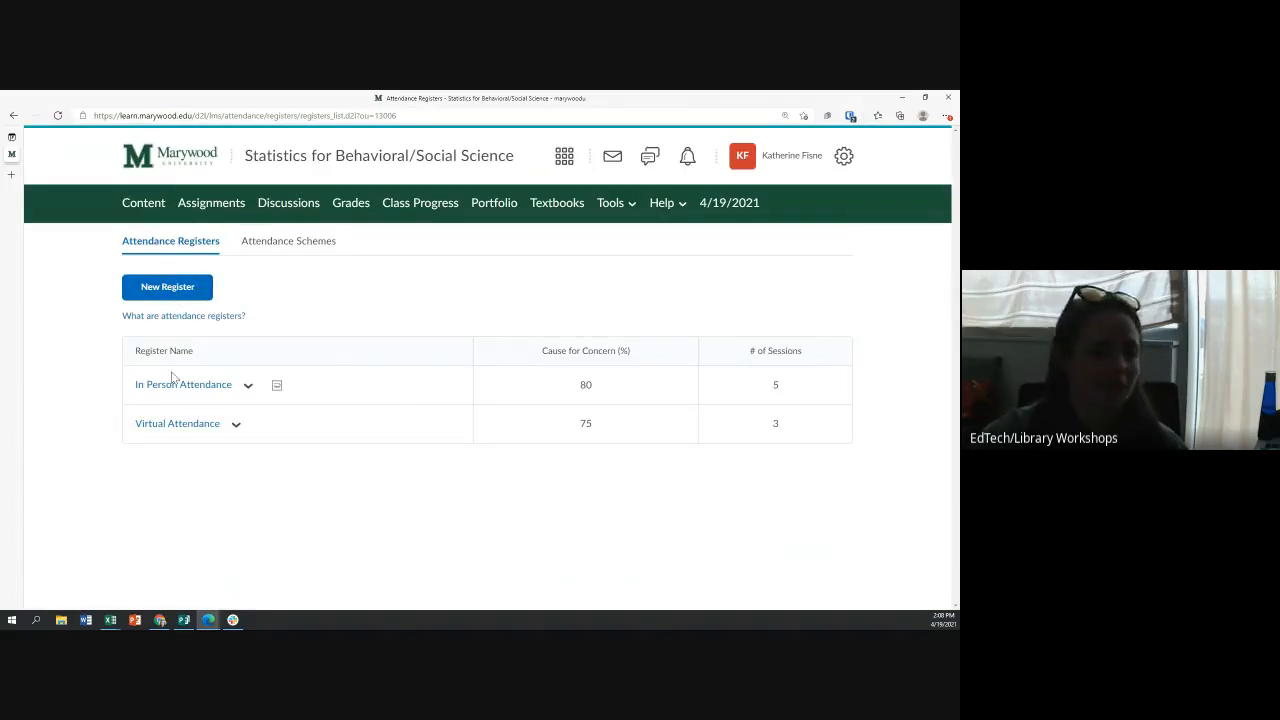
click(166, 300)
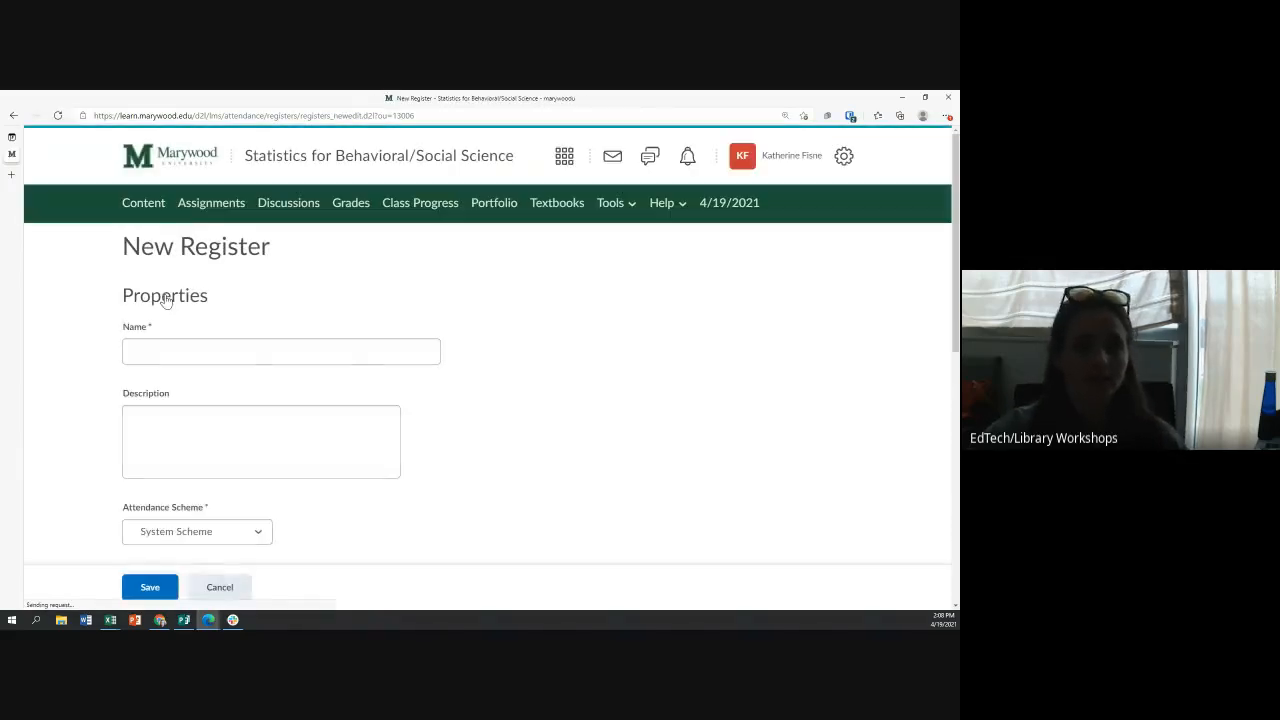
click(166, 348)
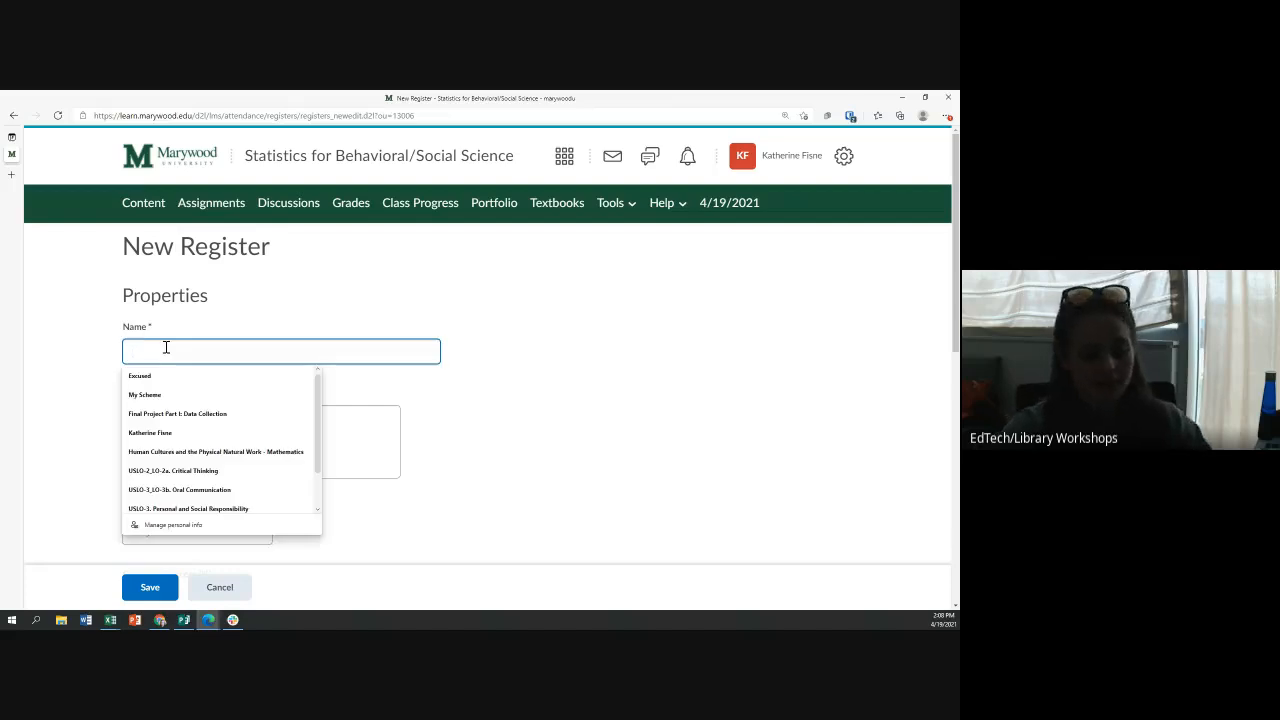
text(St)
key(BackSpace)
key(BackSpace)
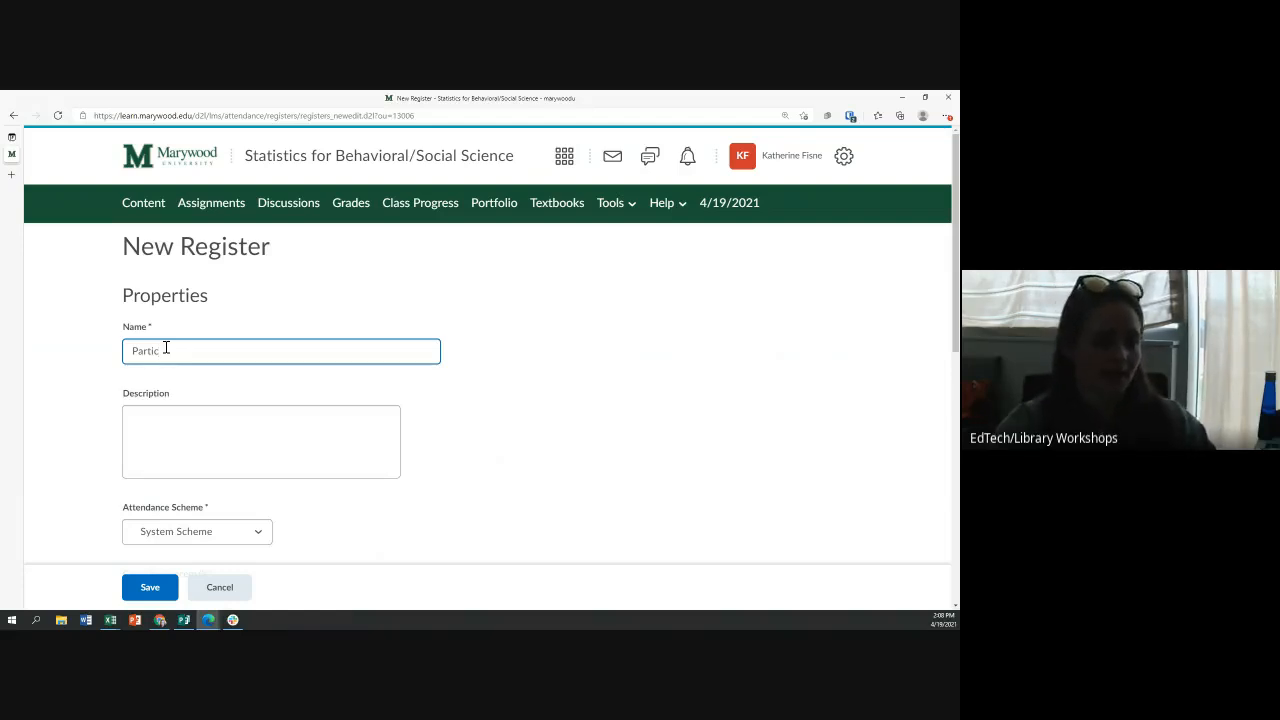
text(ipation)
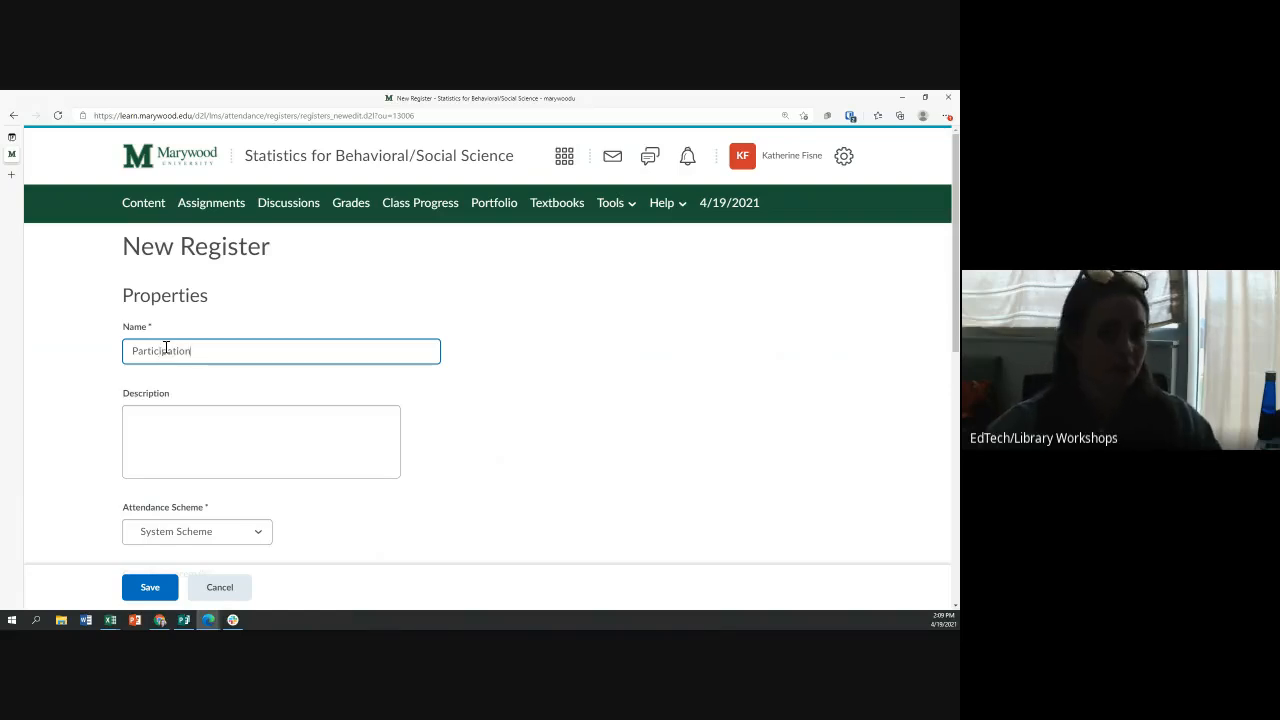
Choose the course scheme My Scheme as the attendance scheme of the new register, leaving the description blank.
click(174, 443)
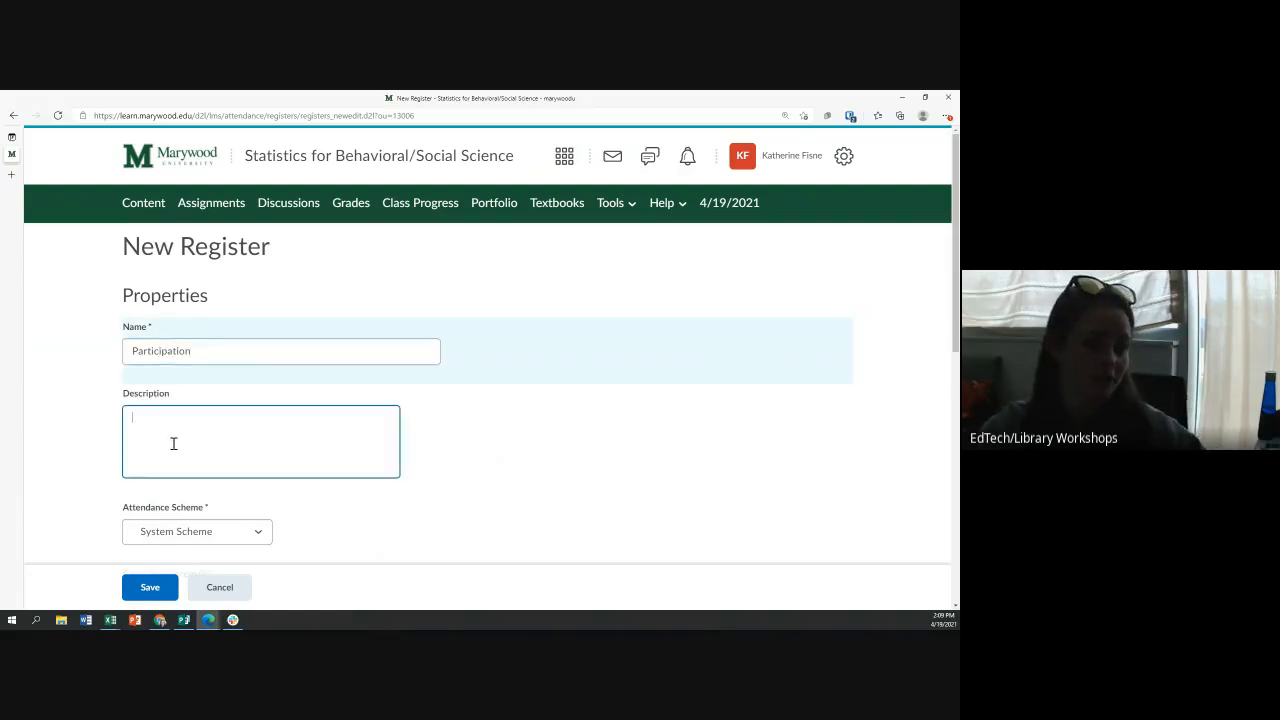
scroll(174, 443, down, 2)
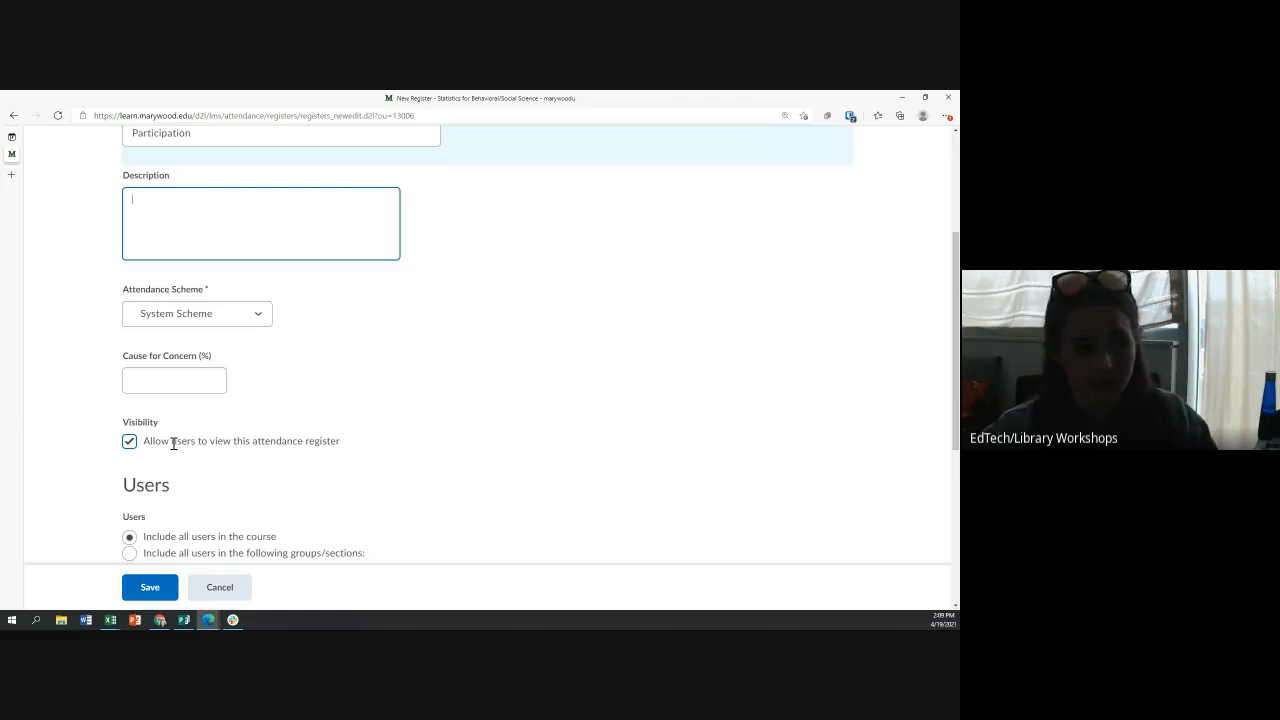
click(222, 322)
click(209, 231)
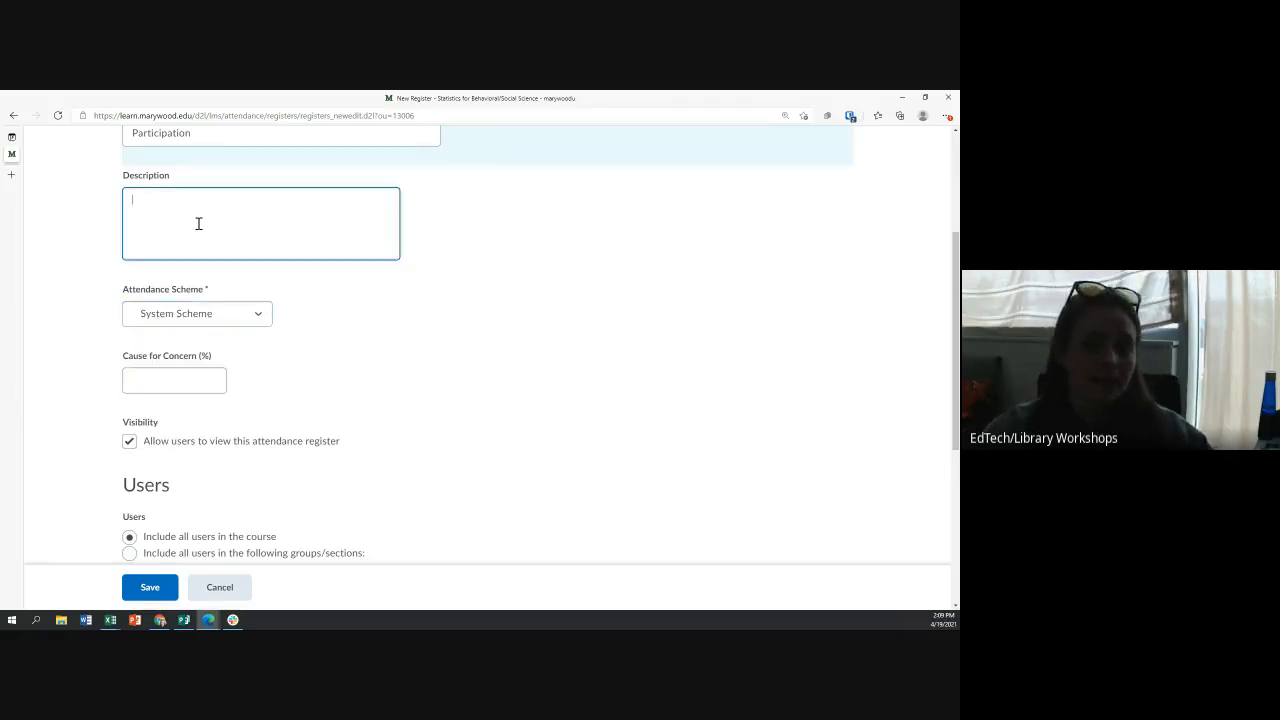
scroll(176, 365, up, 2)
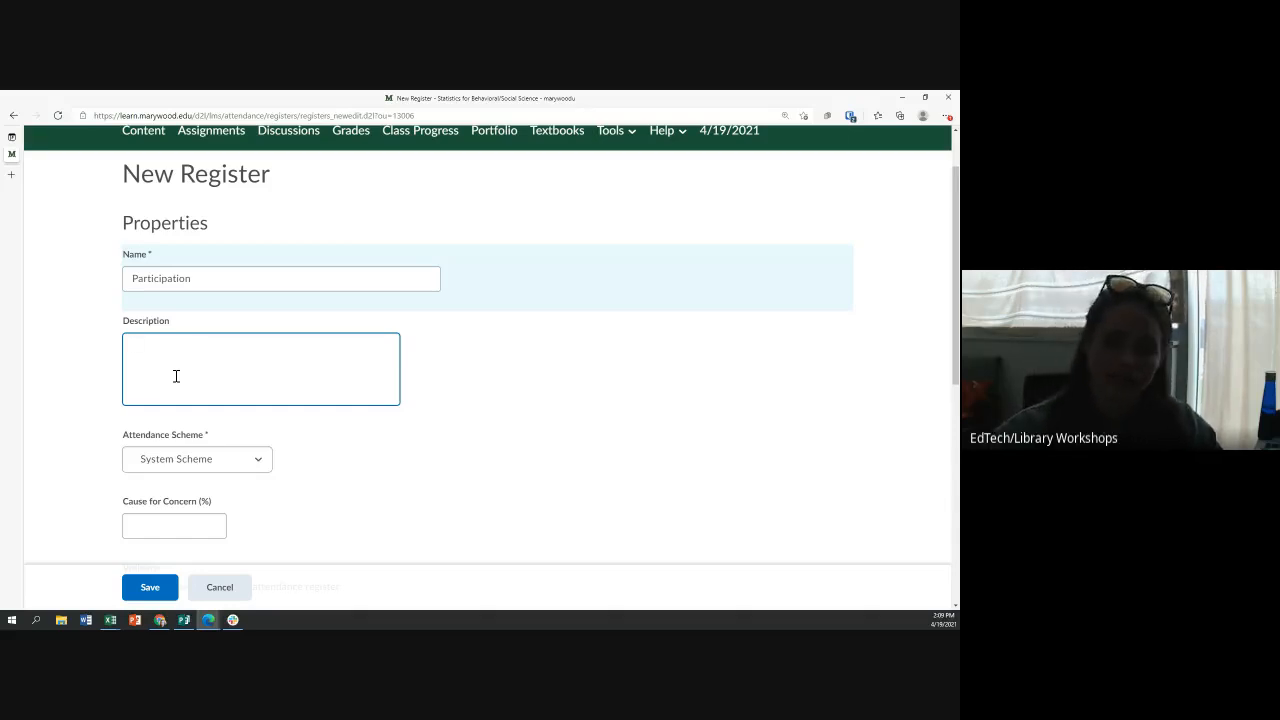
scroll(176, 376, down, 1)
click(210, 388)
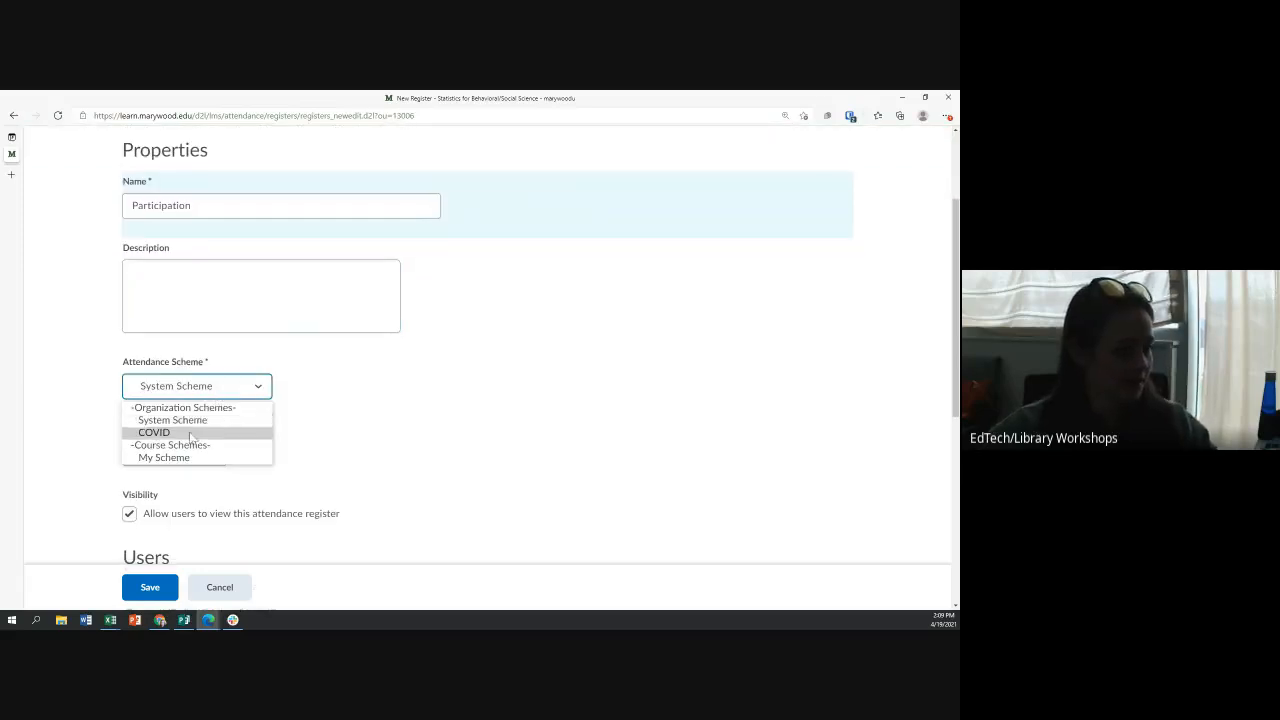
click(170, 457)
click(172, 390)
click(170, 458)
click(170, 390)
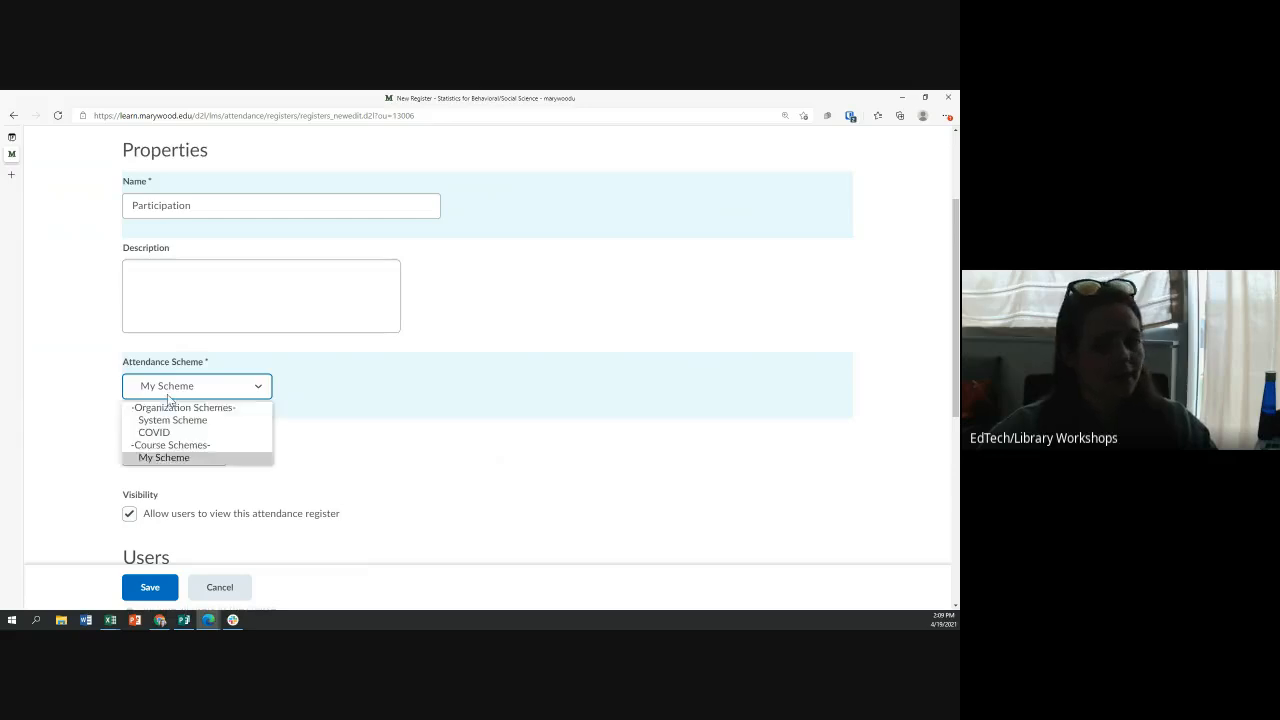
click(164, 460)
Set the new register's Cause for Concern to 75 percent.
scroll(166, 440, down, 1)
click(170, 380)
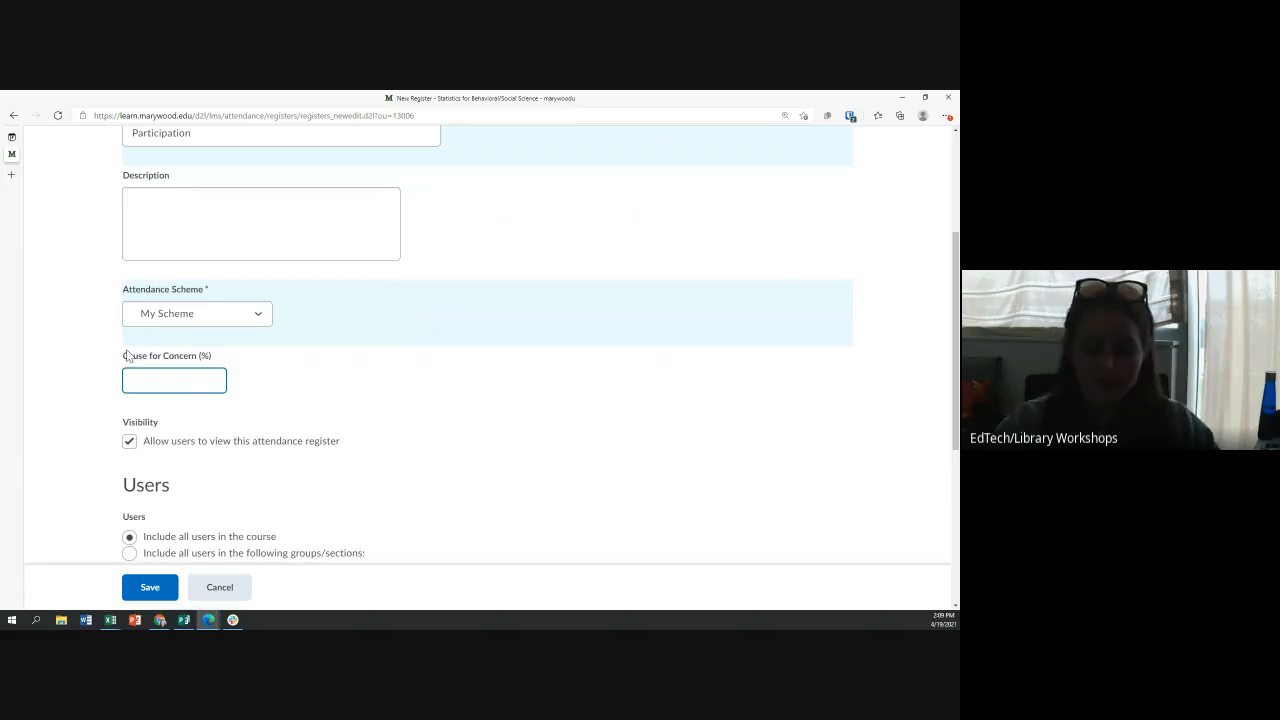
text(75)
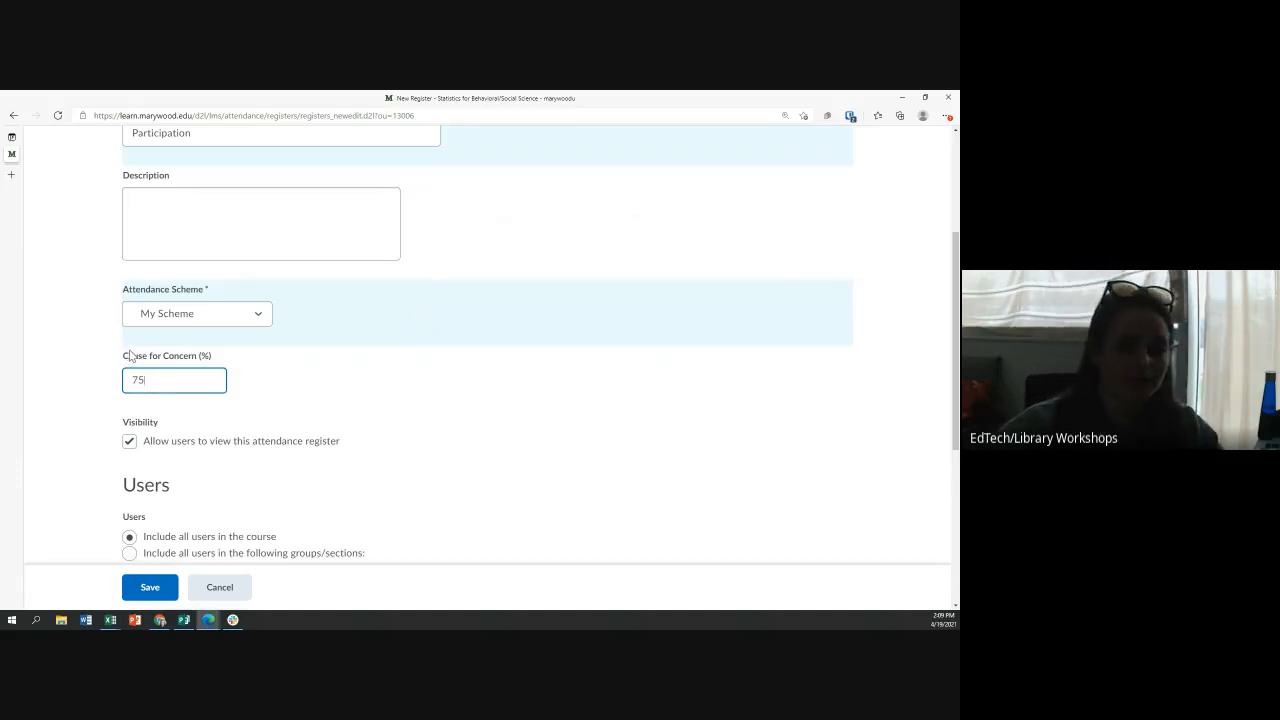
Examine the Visibility, Users and Sessions settings of the new register.
scroll(177, 366, down, 1)
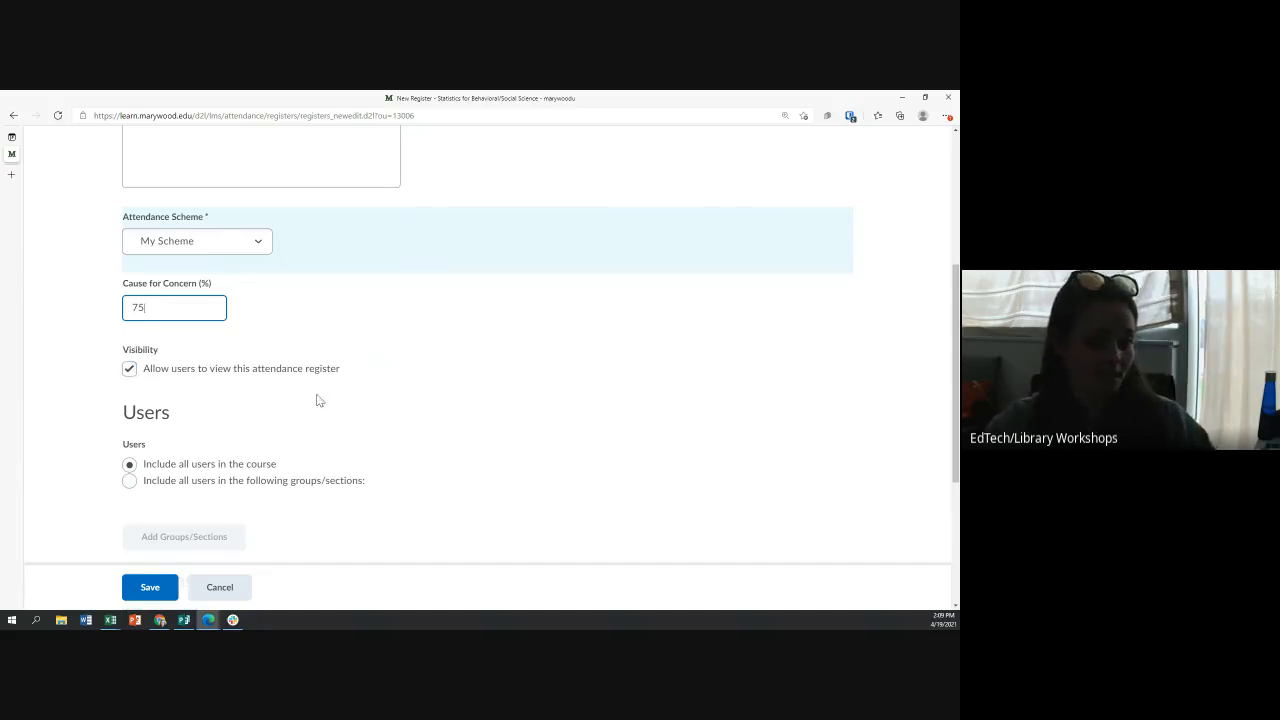
scroll(366, 395, down, 1)
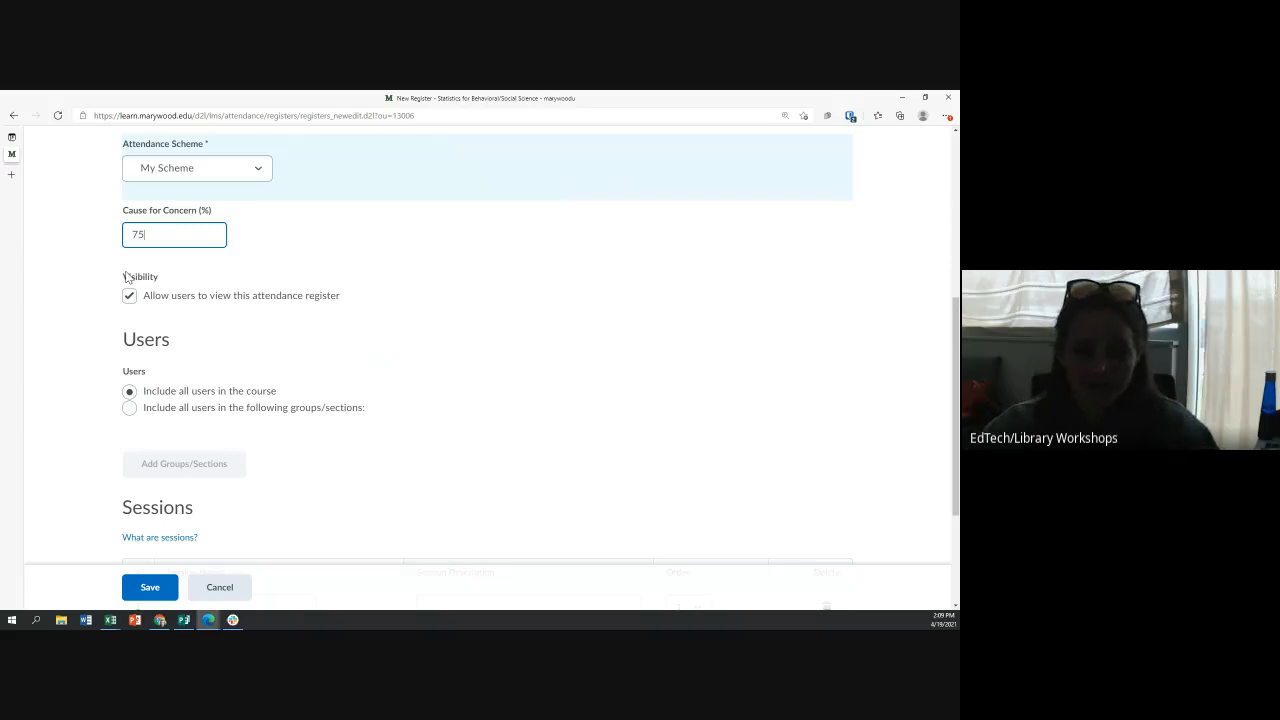
scroll(126, 278, down, 2)
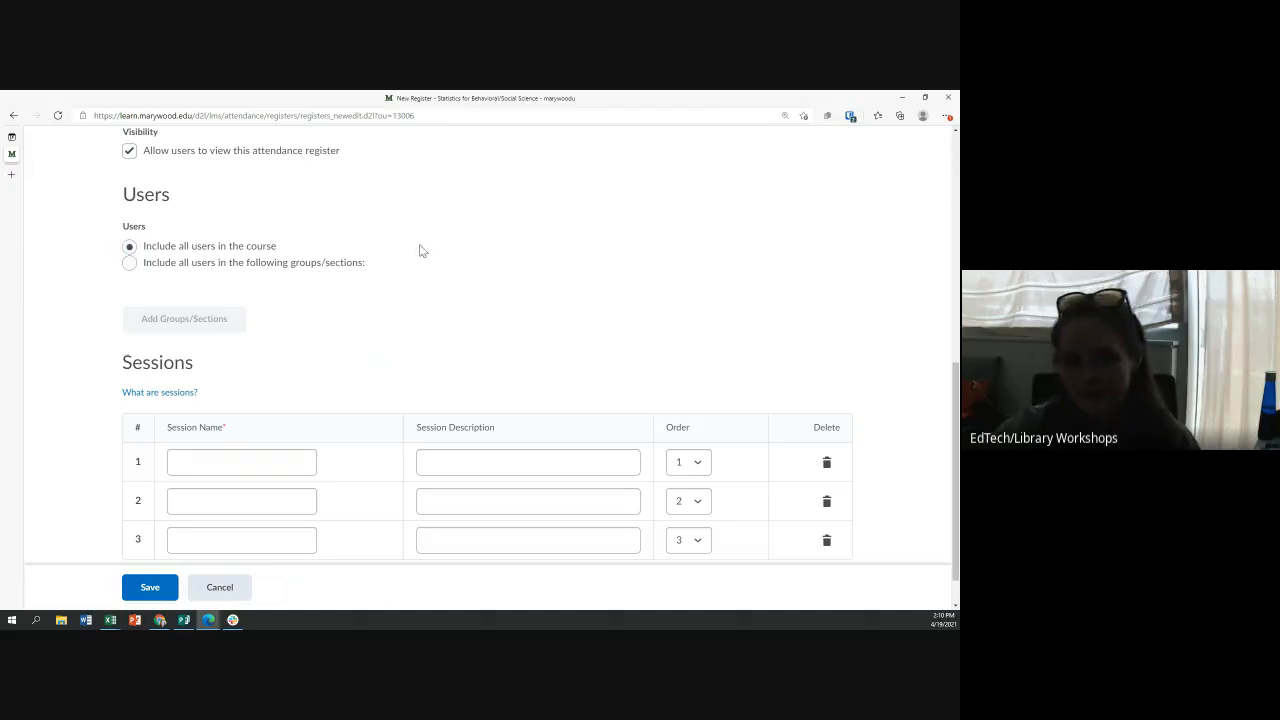
scroll(383, 250, down, 1)
click(235, 425)
click(240, 380)
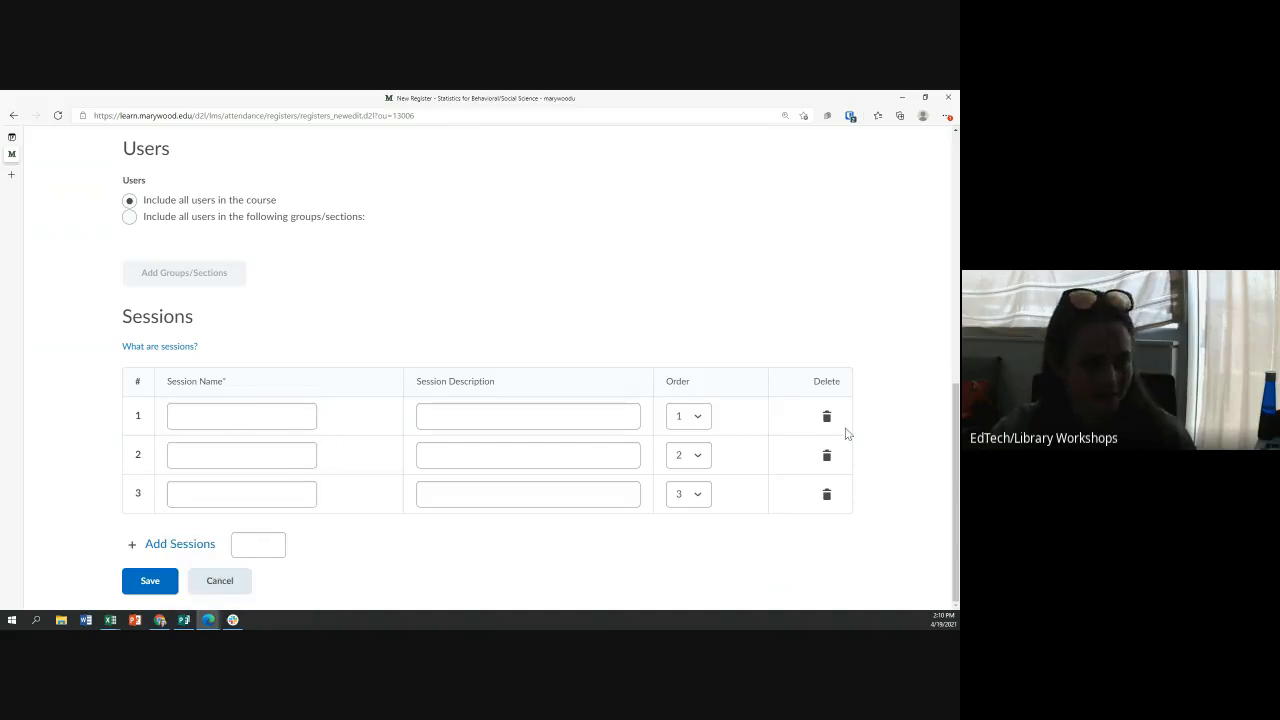
click(235, 426)
click(328, 376)
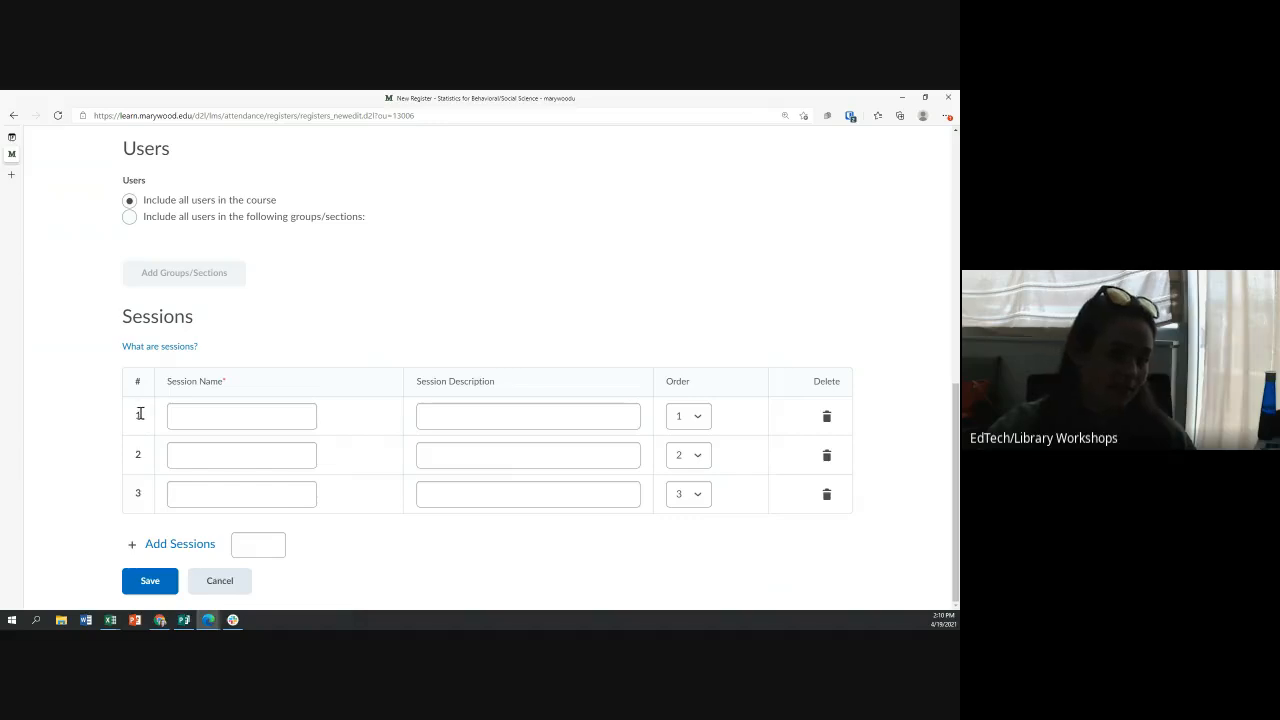
Try to add 42 more sessions to the Participation register, agreeing to save the page first.
click(264, 543)
text(42)
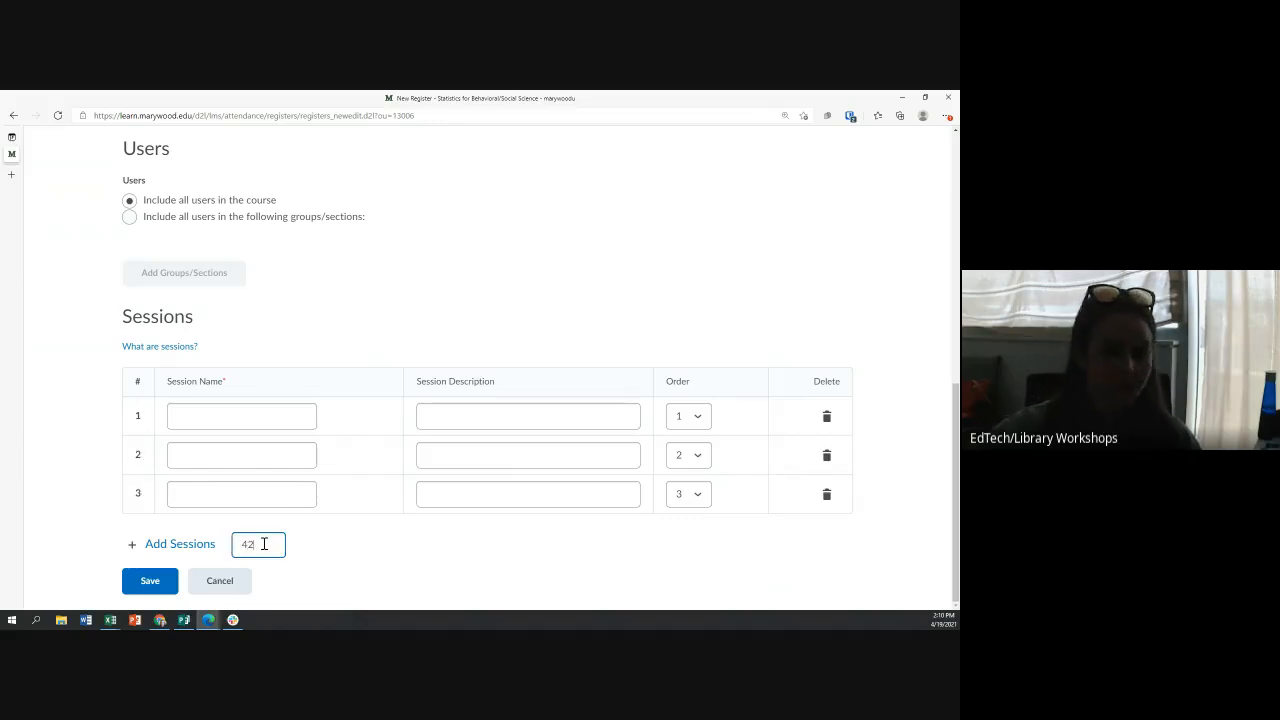
click(199, 547)
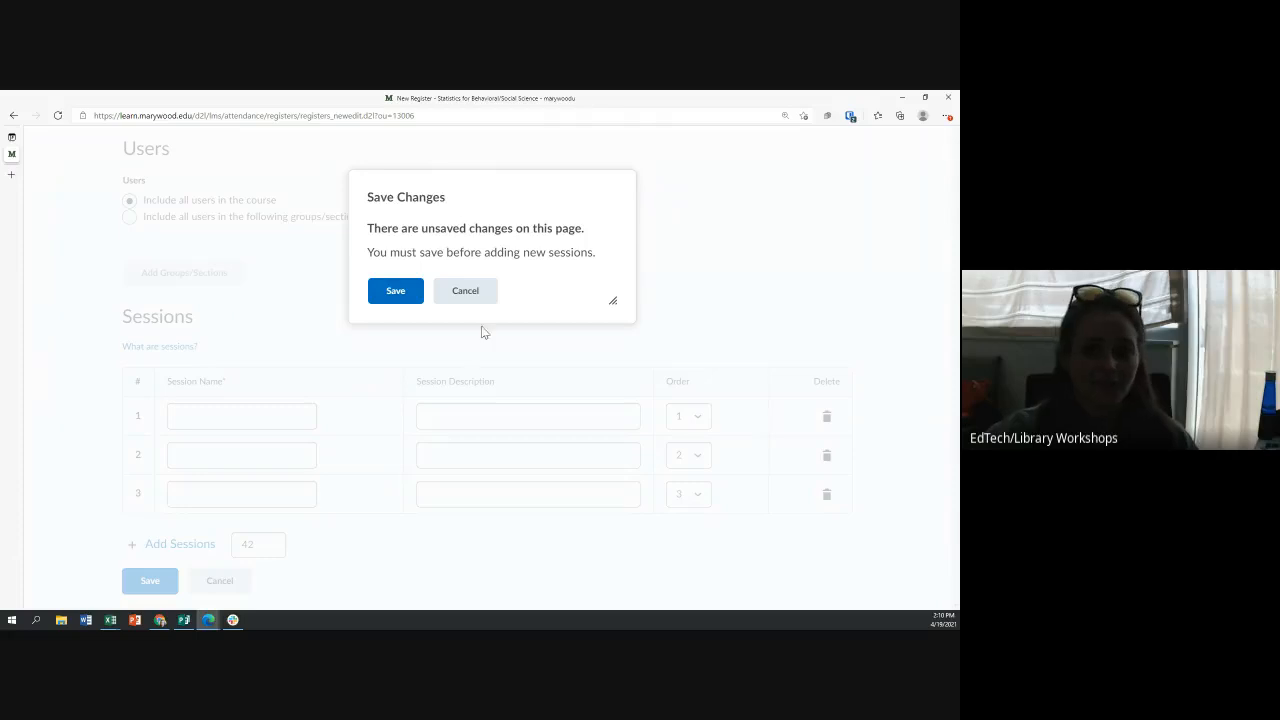
click(396, 291)
Name the Participation register's first three sessions 1, 2 and 3, and add 42 more sessions, saving the page.
scroll(334, 340, down, 7)
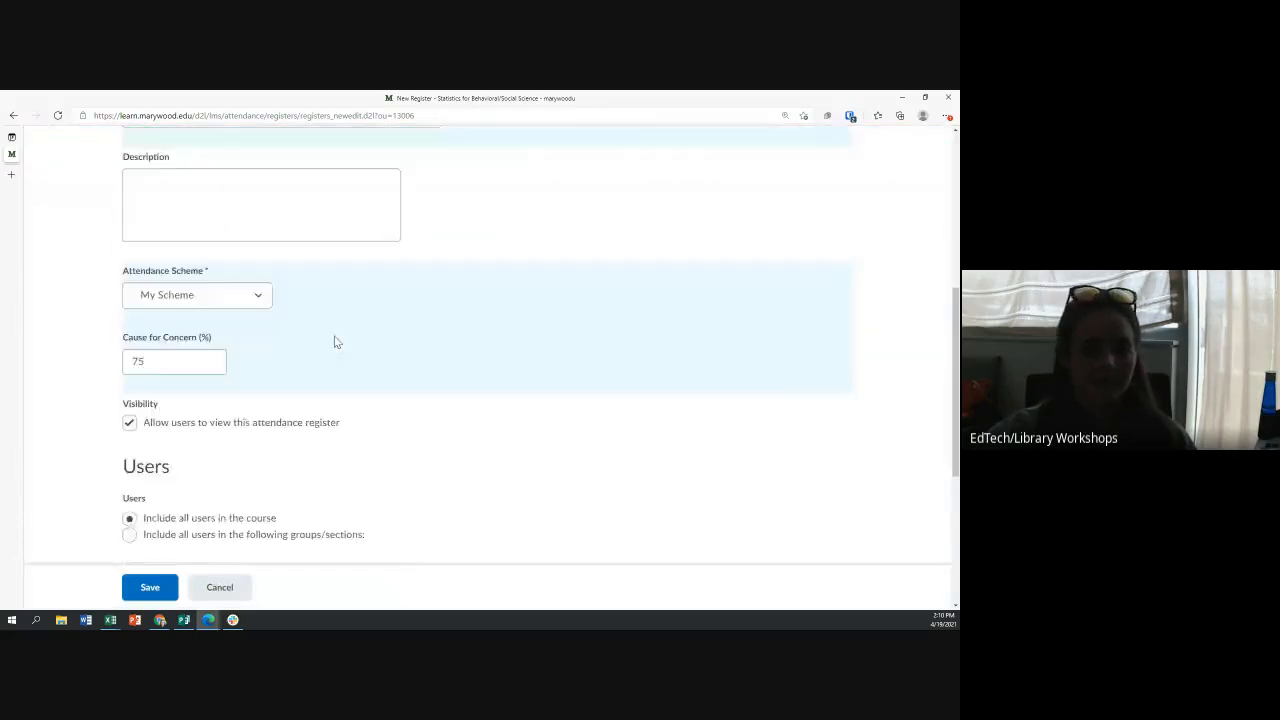
click(229, 420)
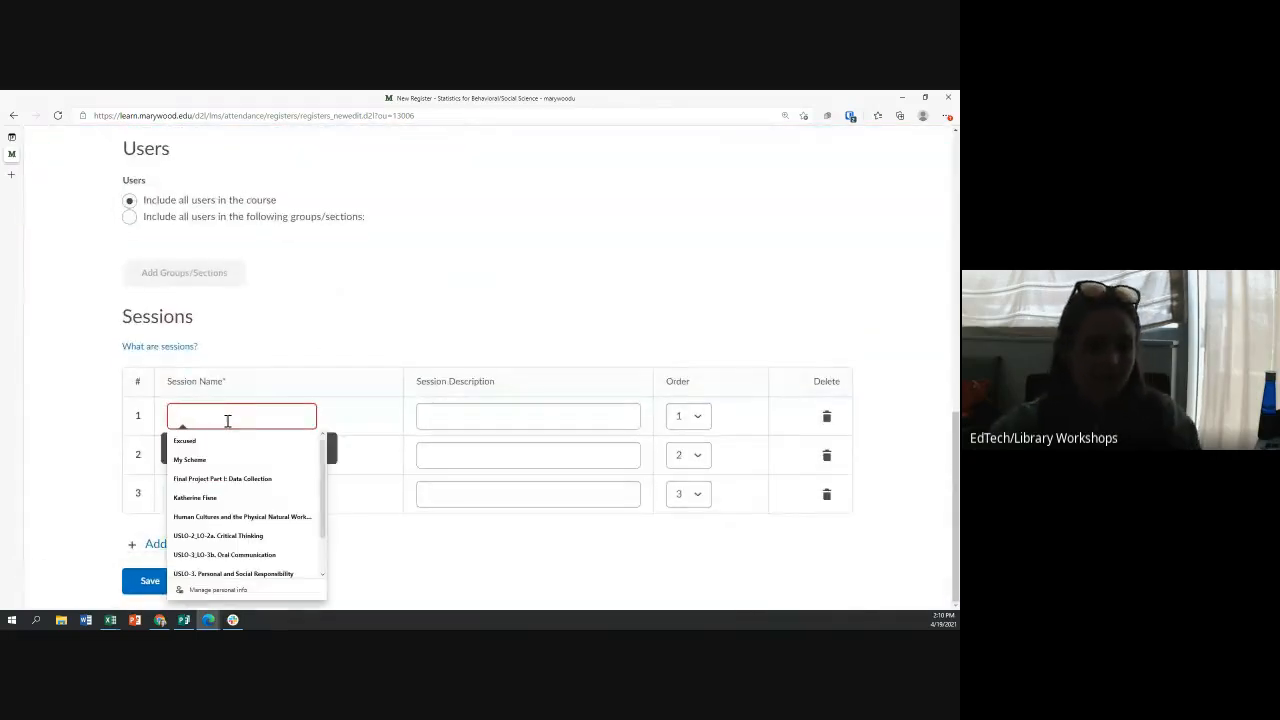
text(1)
click(210, 456)
text(2)
click(246, 502)
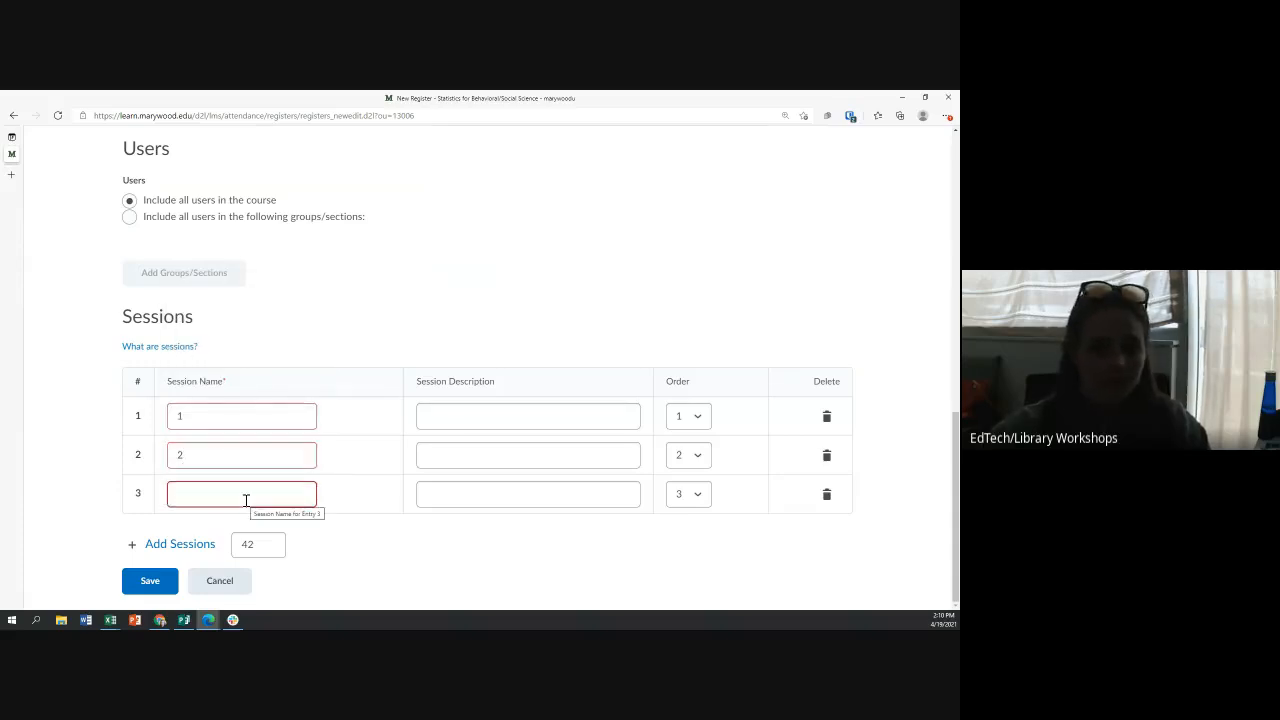
click(246, 500)
text(3)
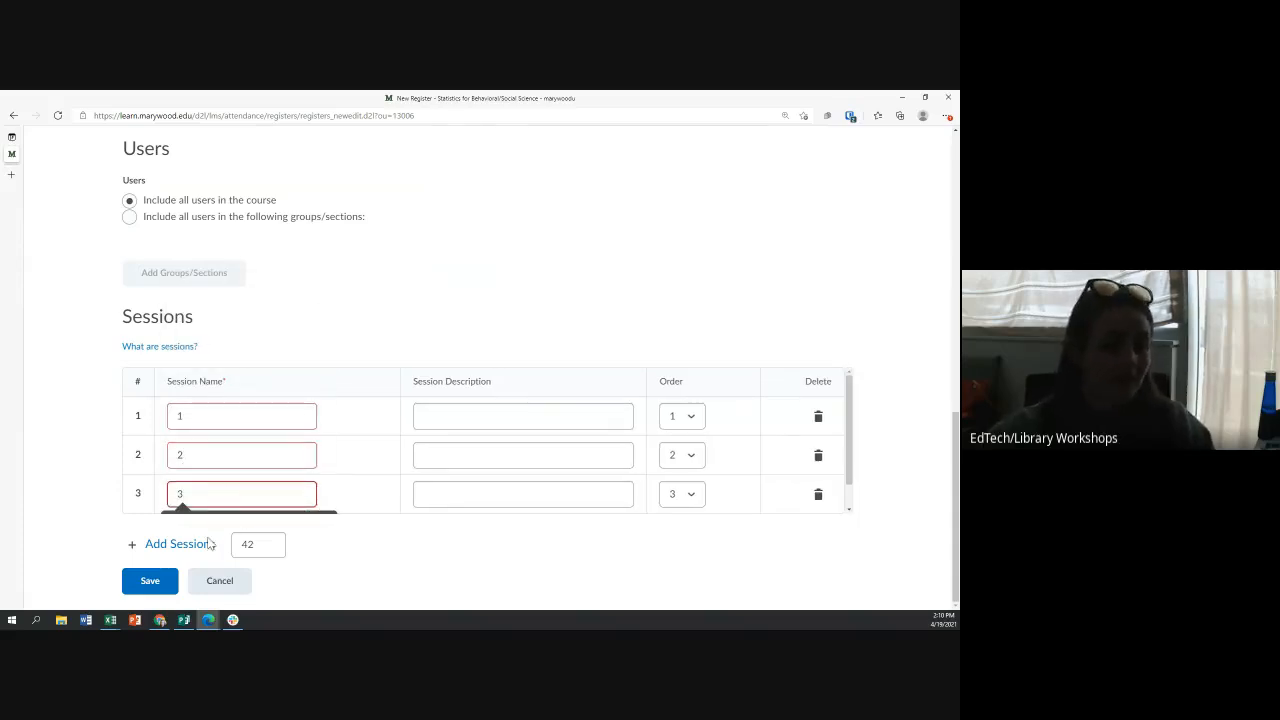
click(174, 546)
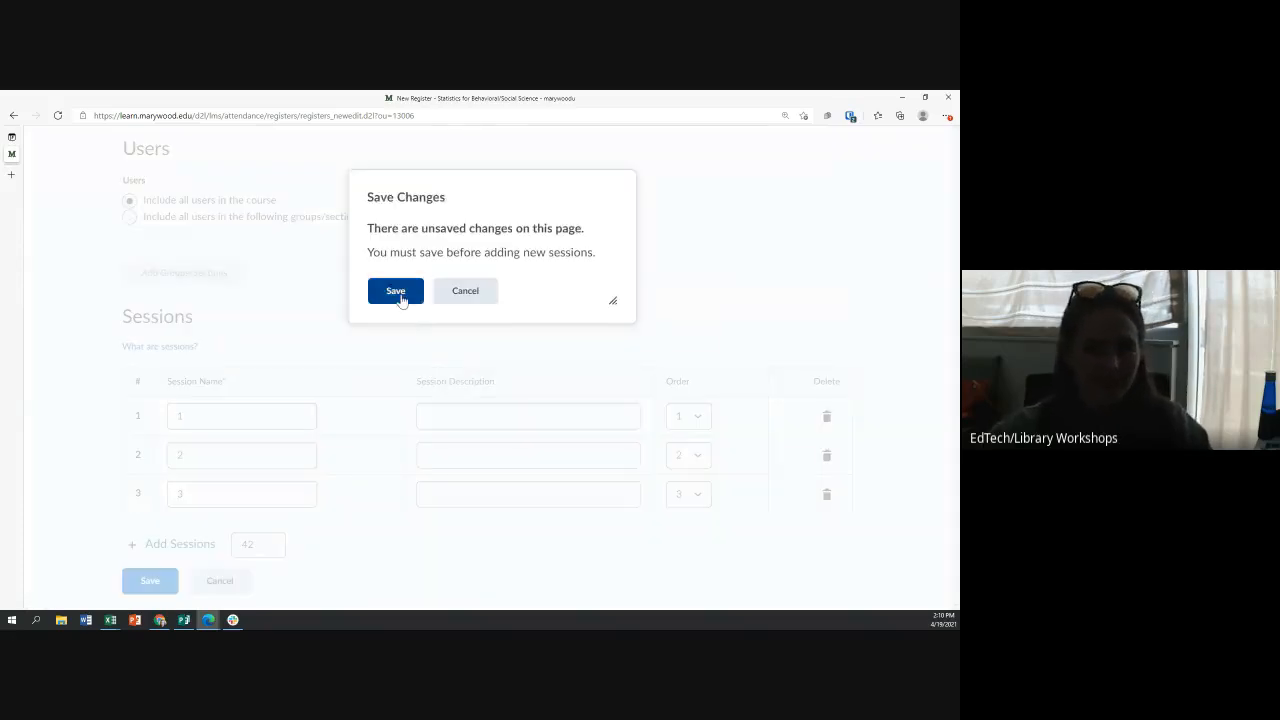
click(397, 292)
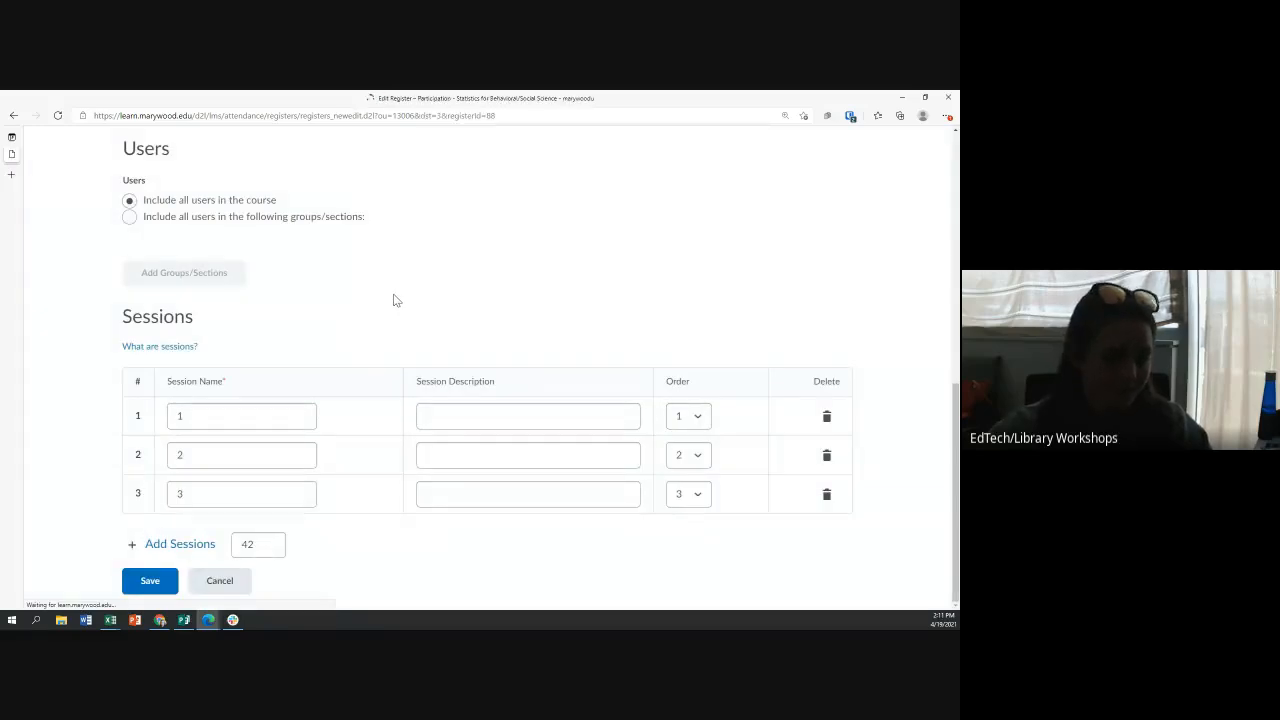
Enter the names 4 and 5 for the fourth and fifth sessions, and close the register without saving.
scroll(391, 299, down, 10)
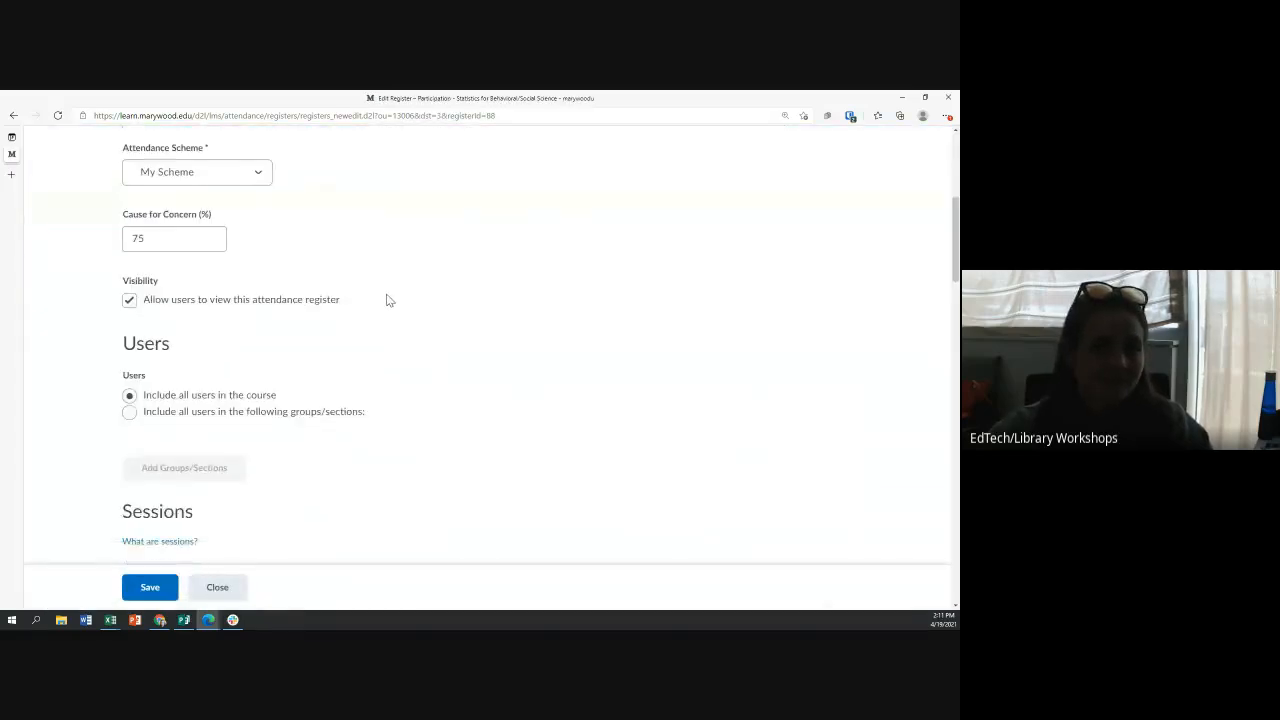
click(212, 288)
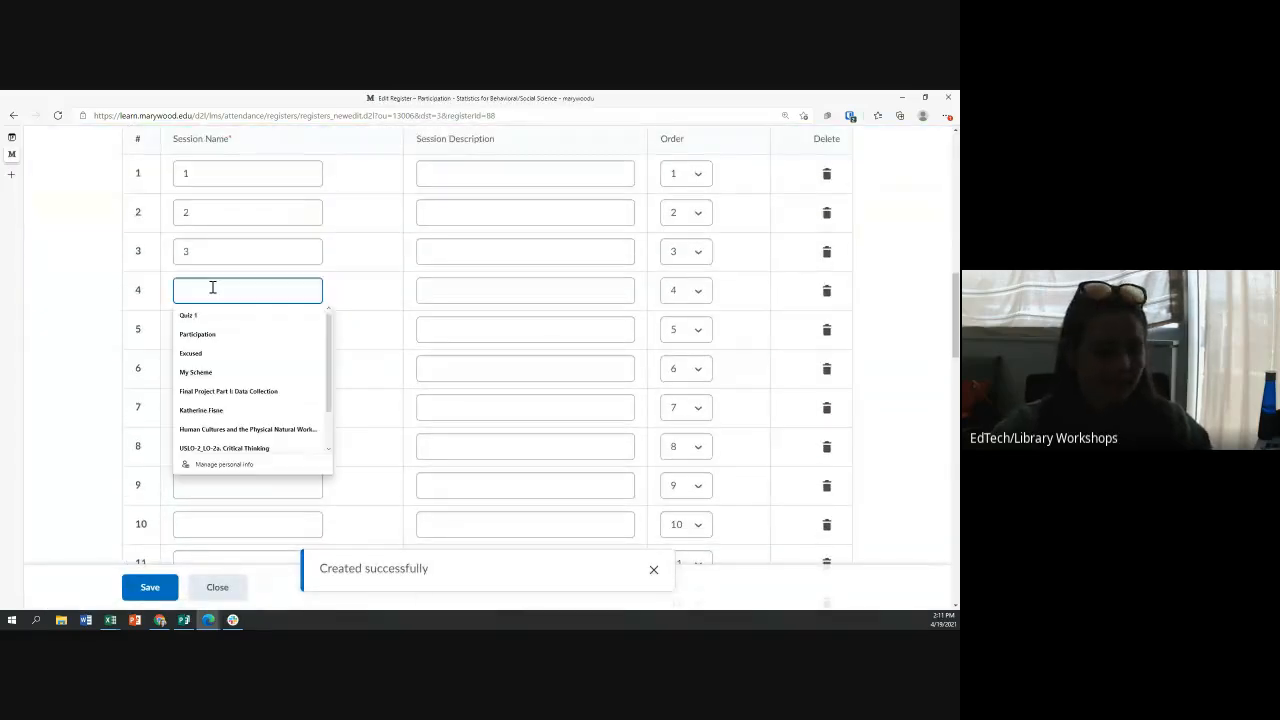
text(4)
key(Tab)
key(Tab)
key(Tab)
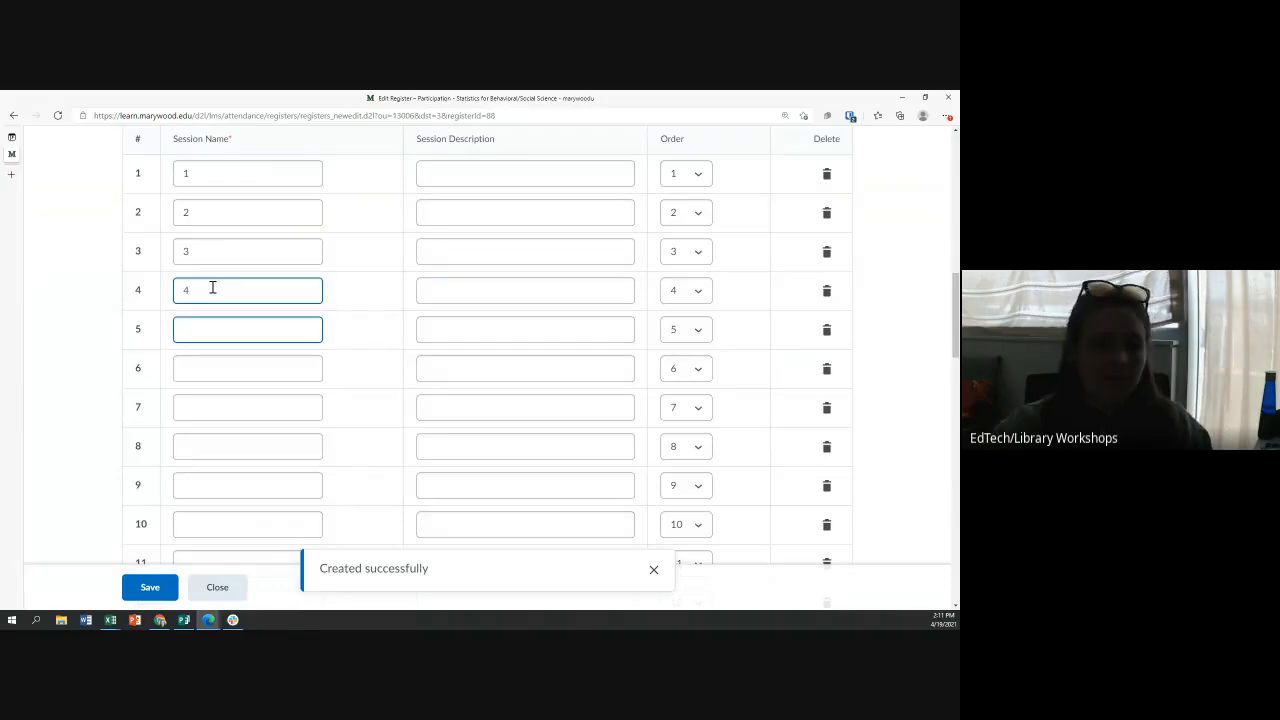
text(5)
click(195, 372)
scroll(195, 374, down, 3)
click(126, 328)
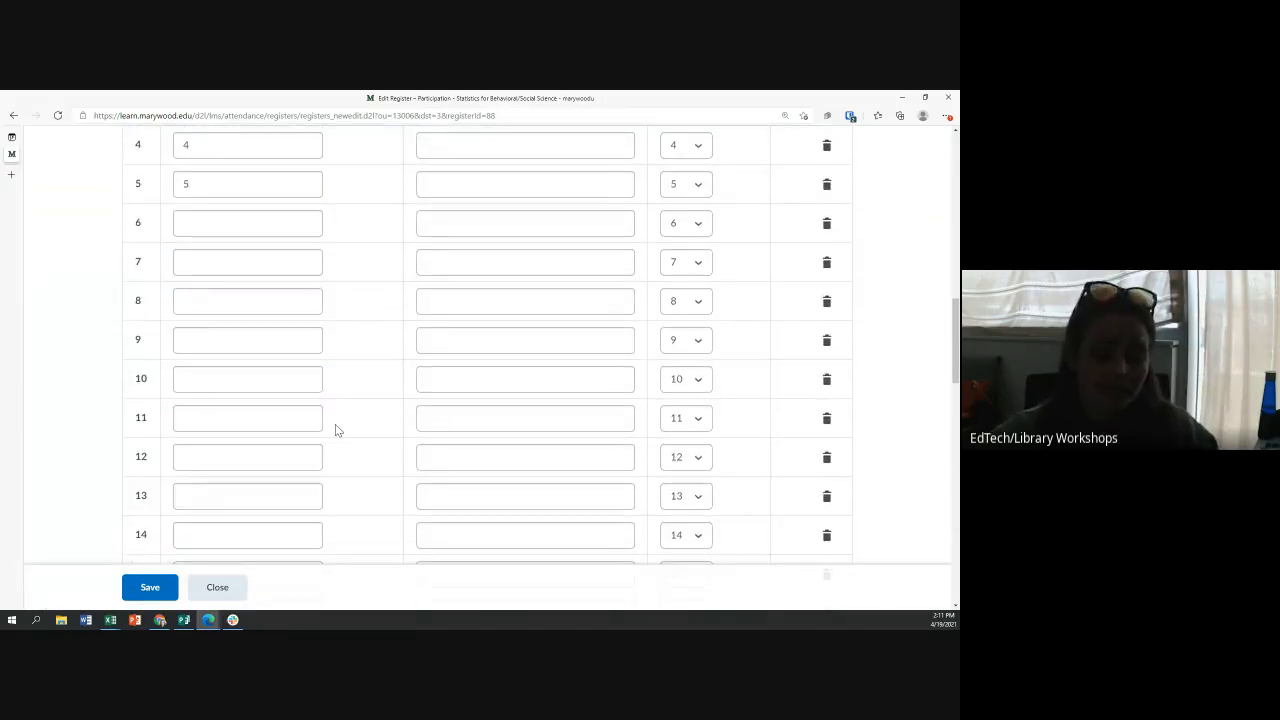
scroll(320, 460, down, 7)
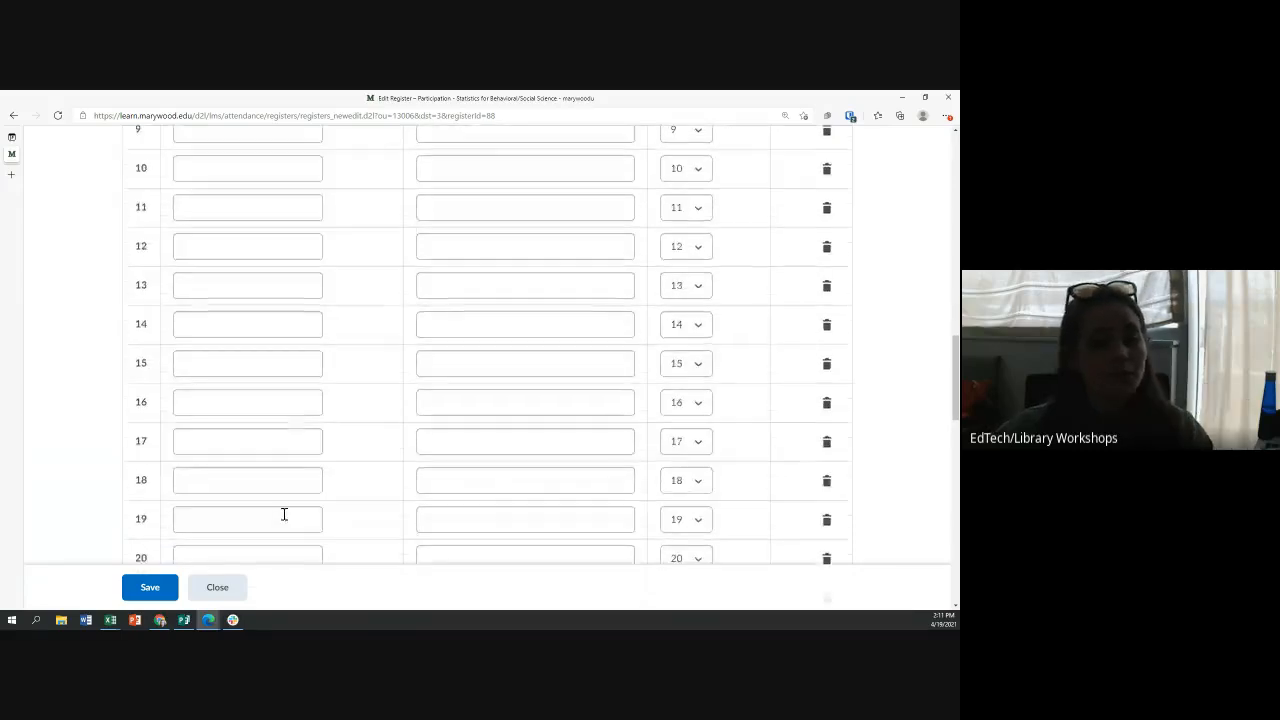
click(218, 592)
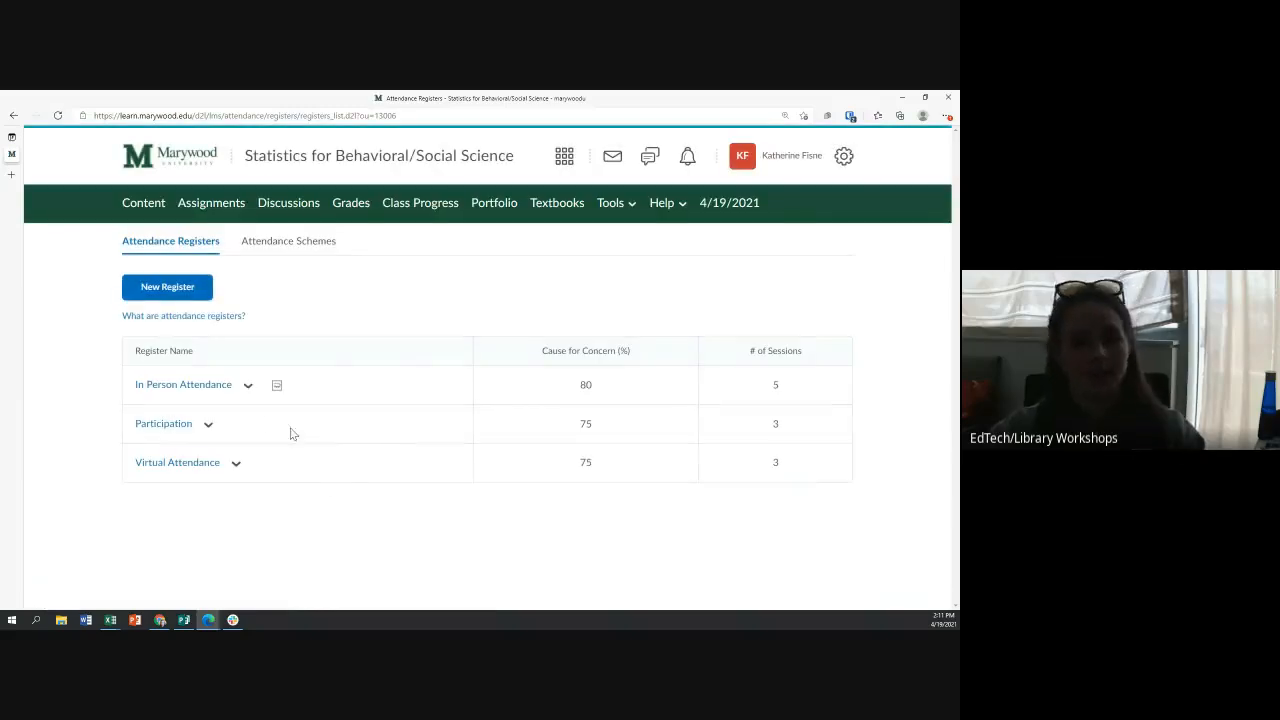
Reopen the Participation register for editing to check it, and return to the register list.
click(208, 424)
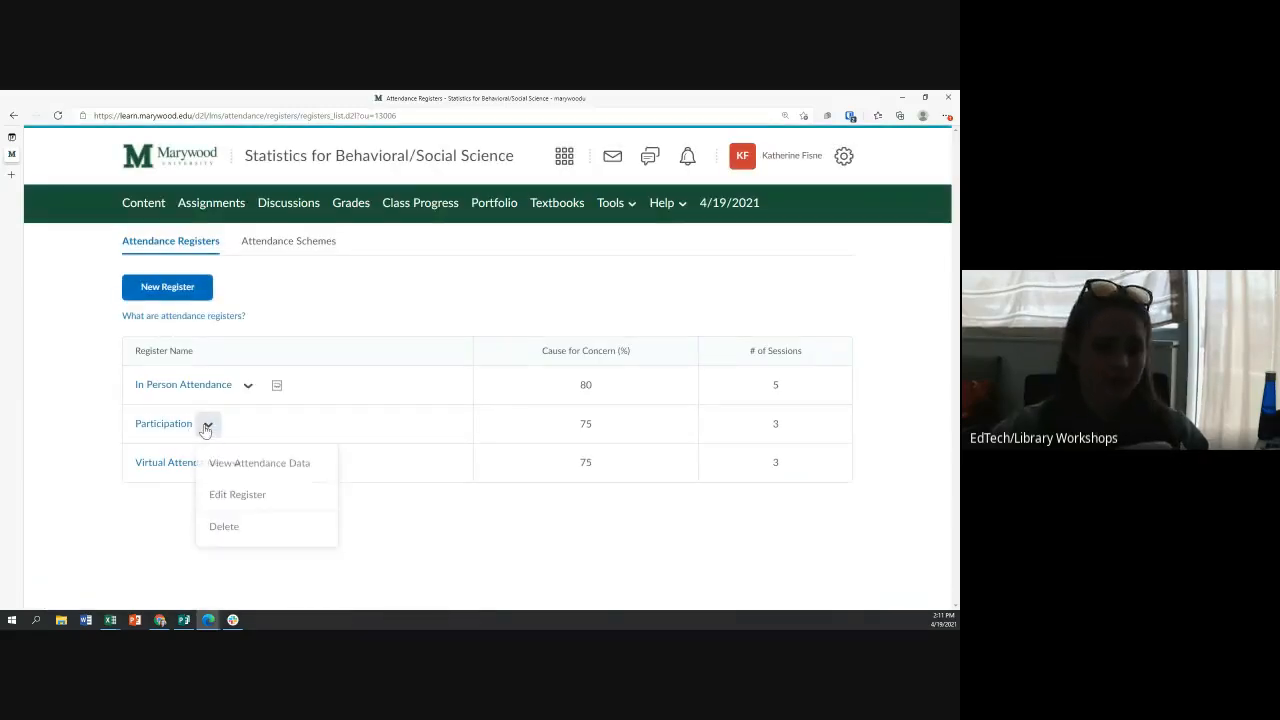
click(236, 502)
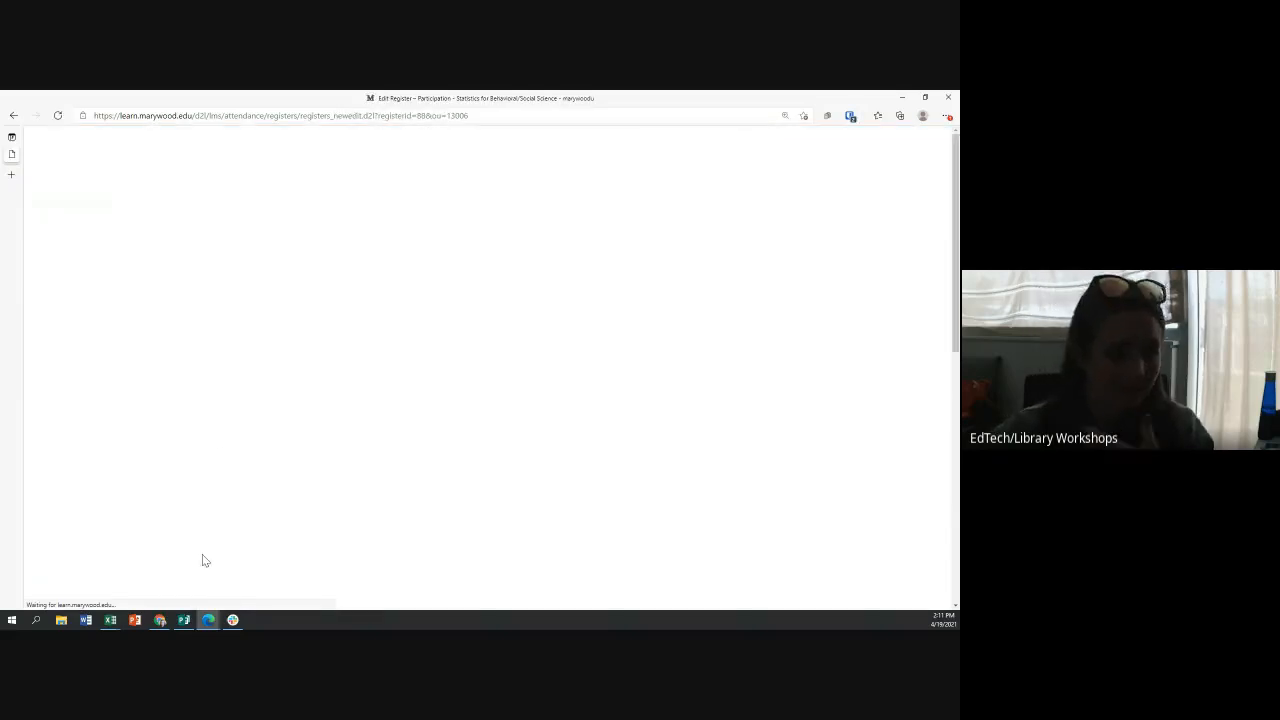
scroll(238, 540, down, 1)
click(217, 587)
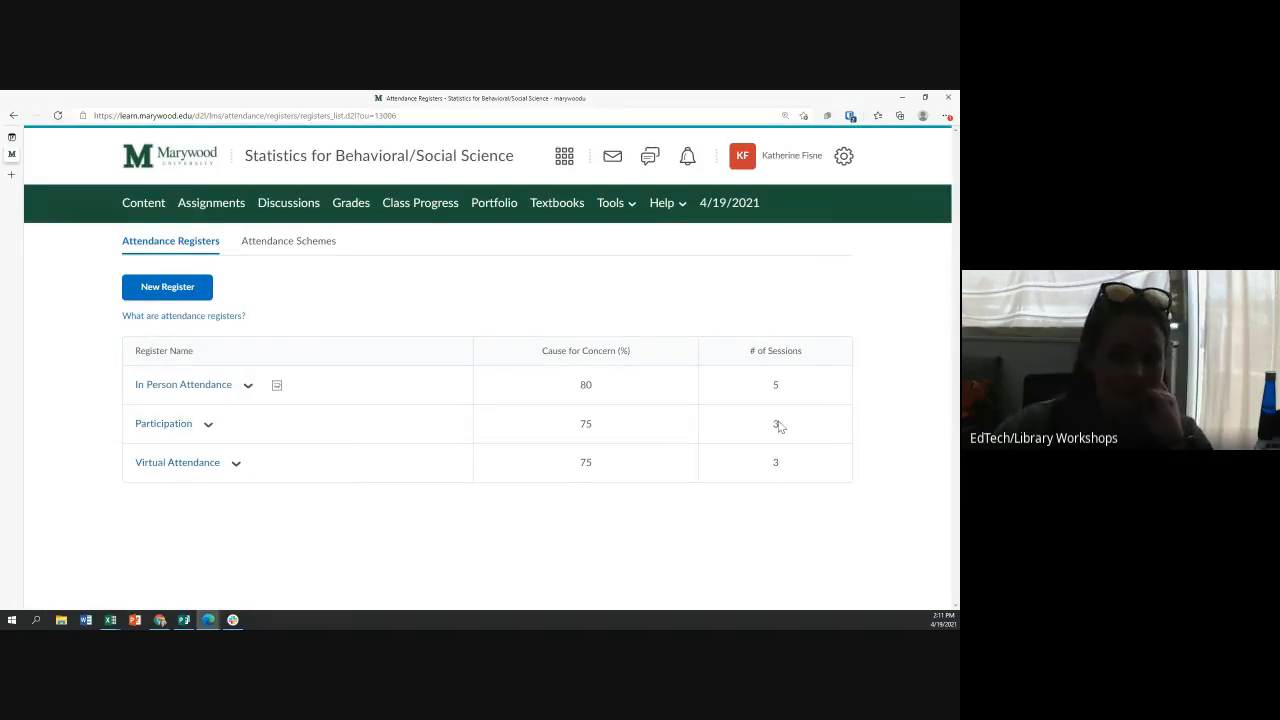
Review the In Person Attendance register's session marks, totals and attendance percentages per student, and return to the register list.
click(248, 385)
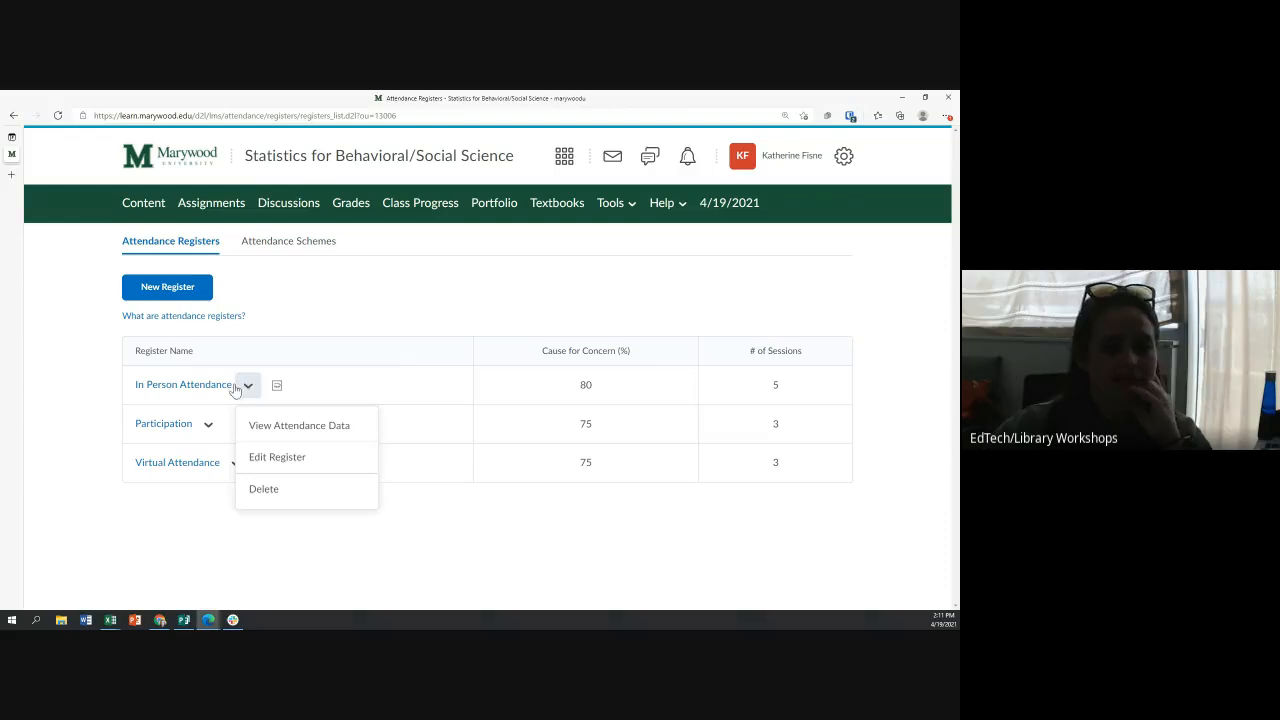
click(279, 430)
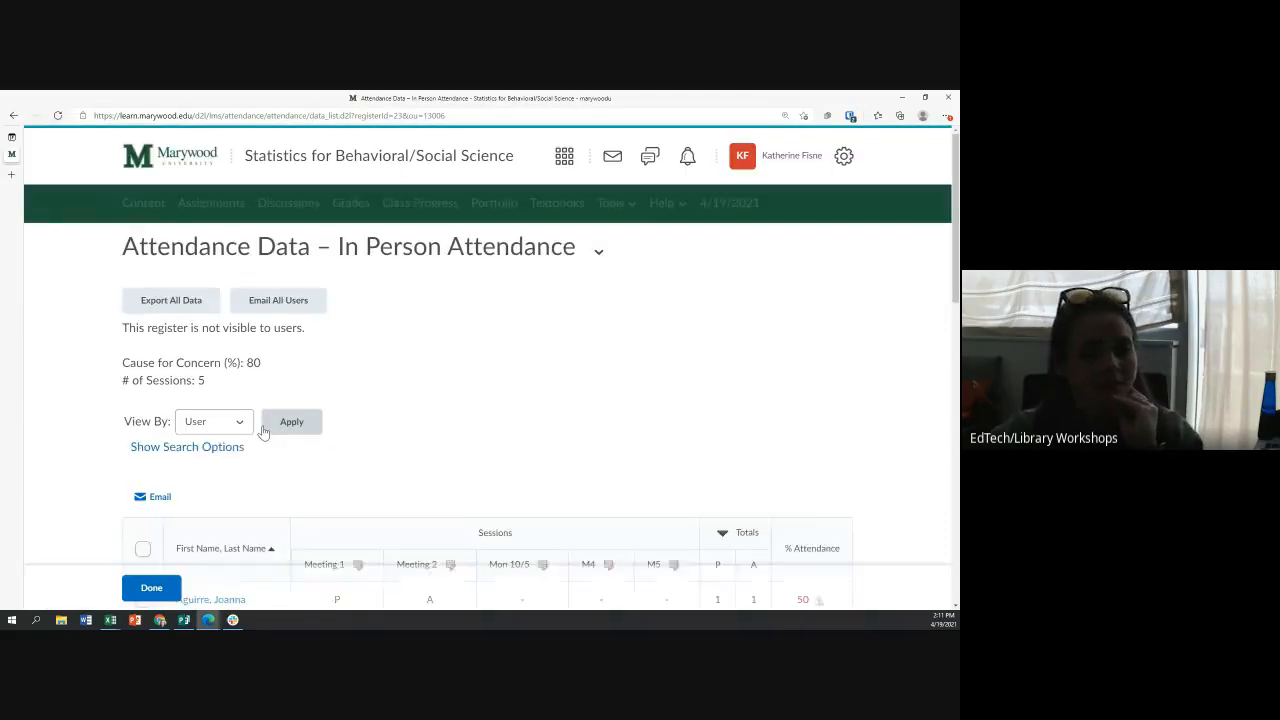
scroll(440, 391, down, 3)
scroll(440, 391, down, 1)
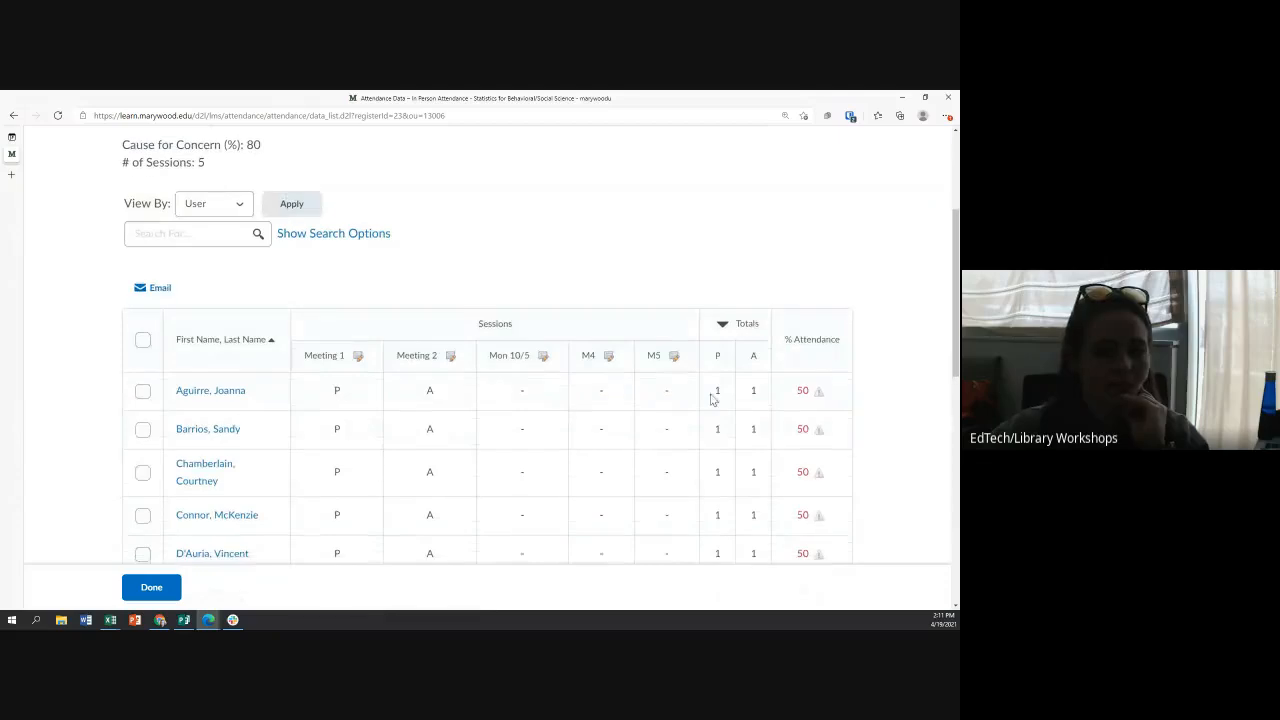
scroll(511, 369, down, 2)
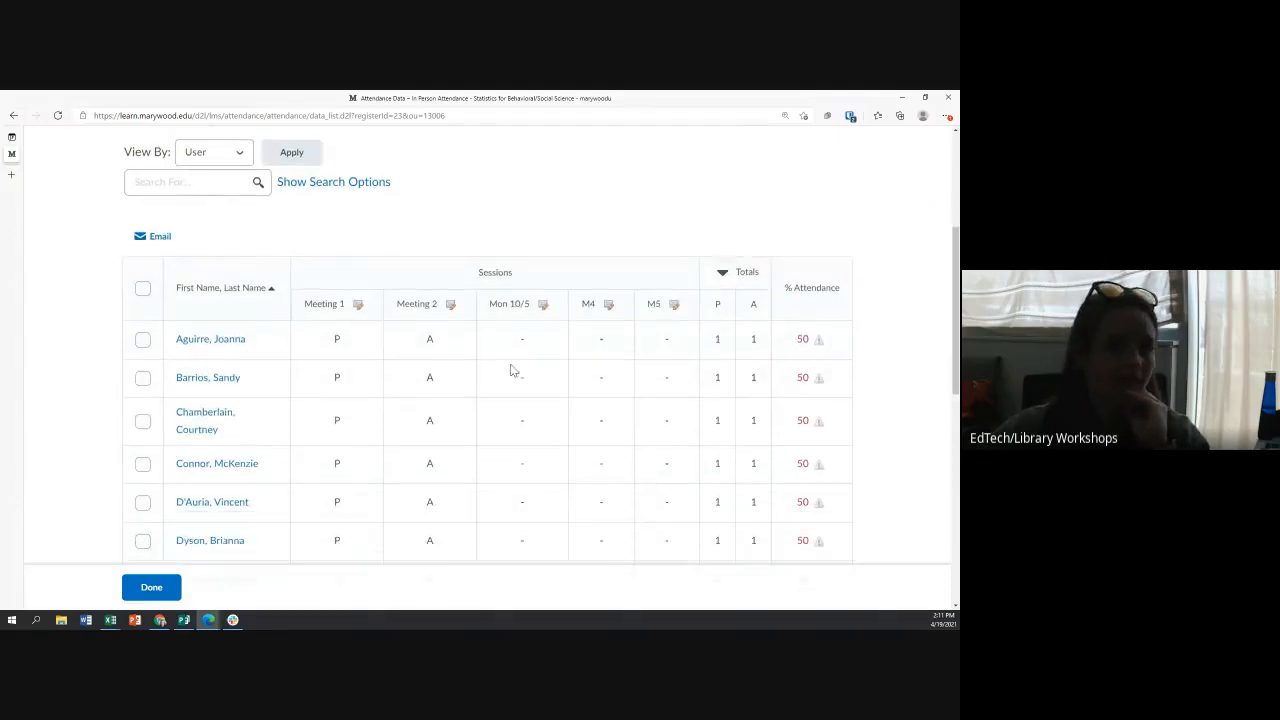
click(170, 594)
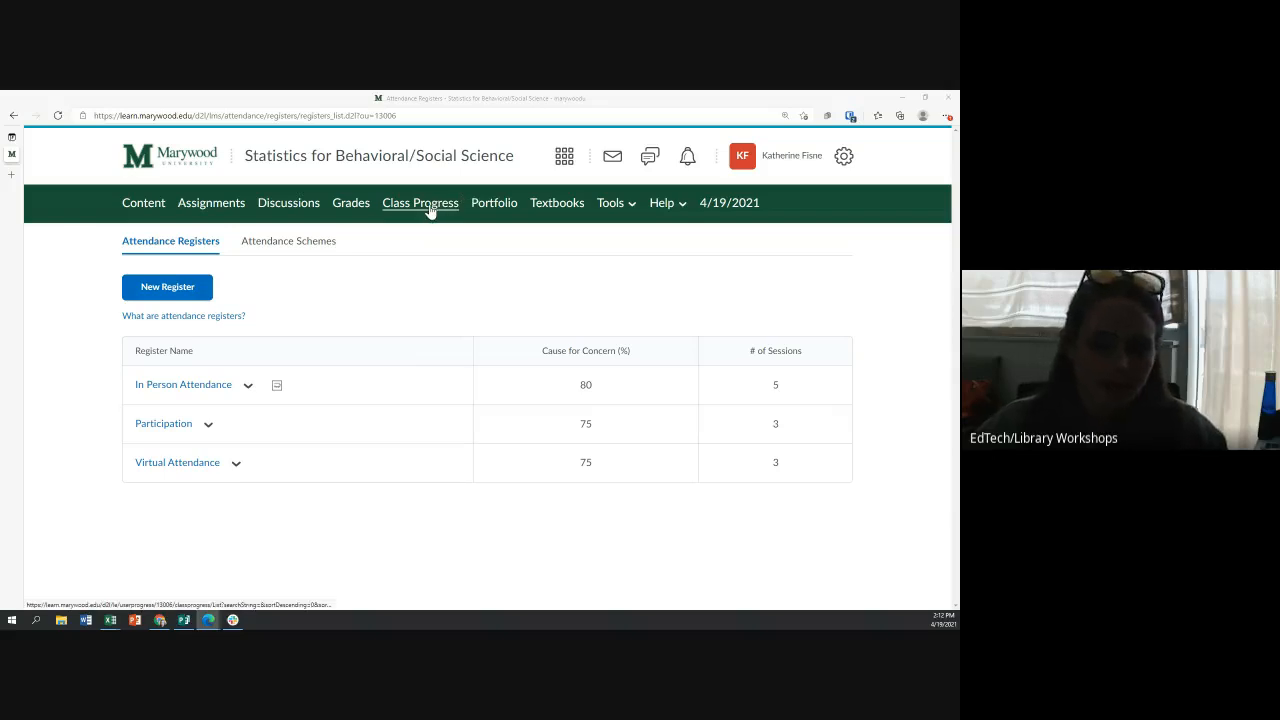
Open the course grades and look over the students' grade list.
click(362, 213)
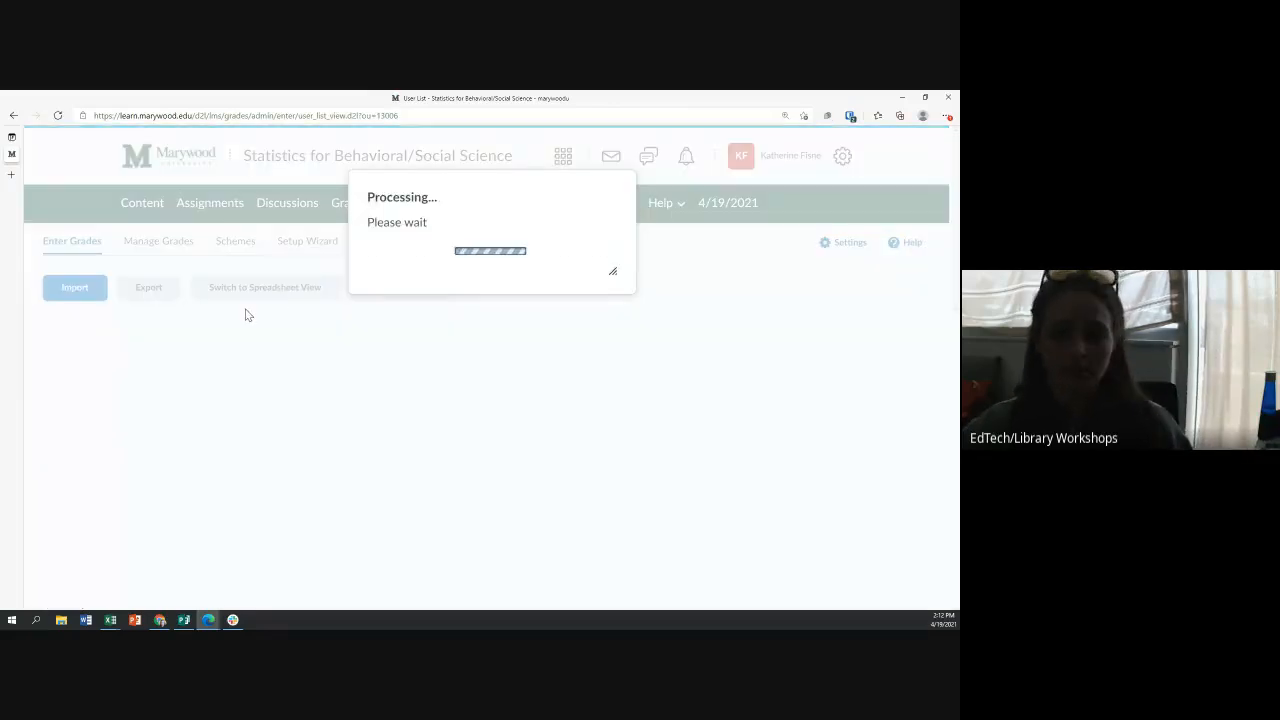
click(352, 206)
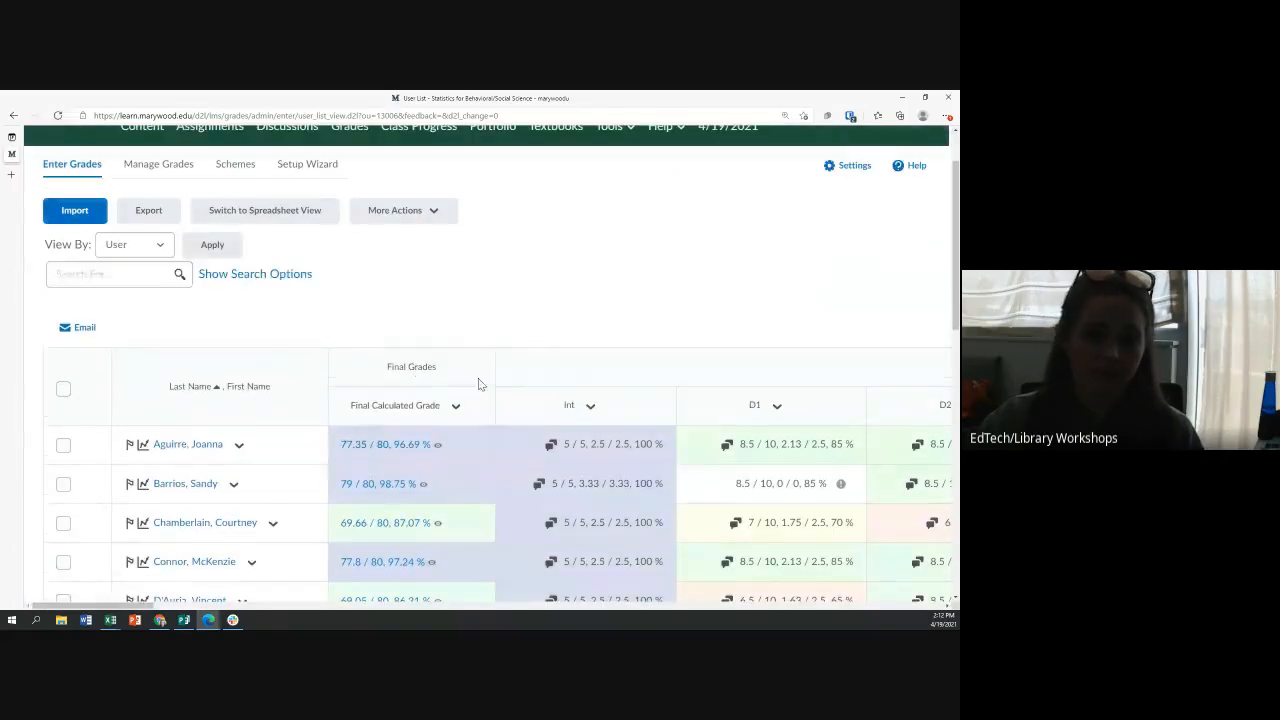
scroll(400, 345, up, 1)
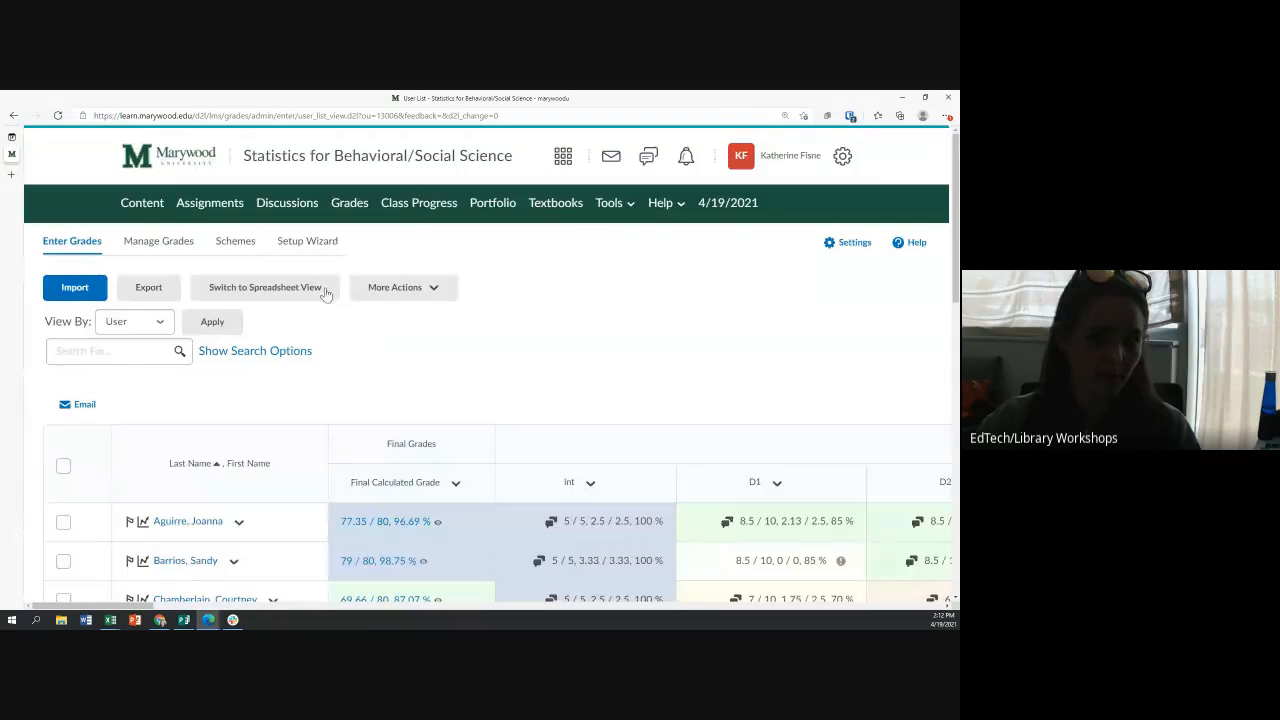
Review the students' content completion, logins and grades on the Class Progress dashboard.
click(410, 210)
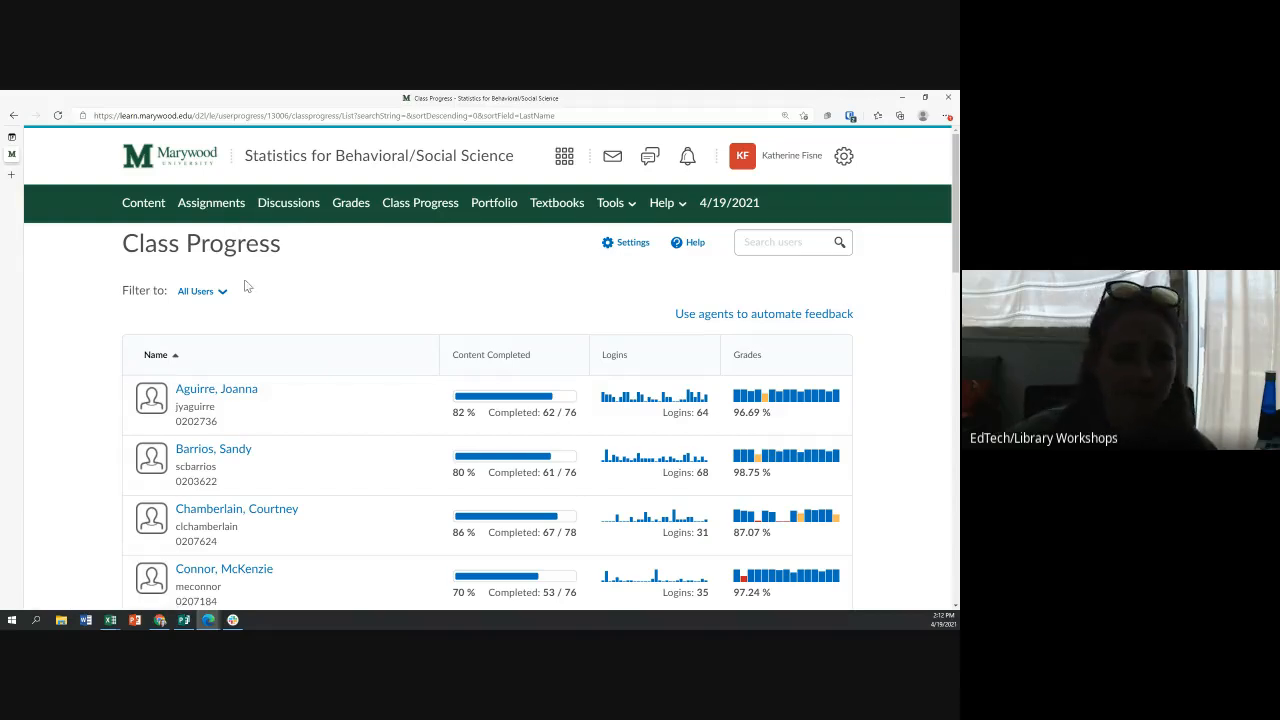
scroll(729, 376, down, 3)
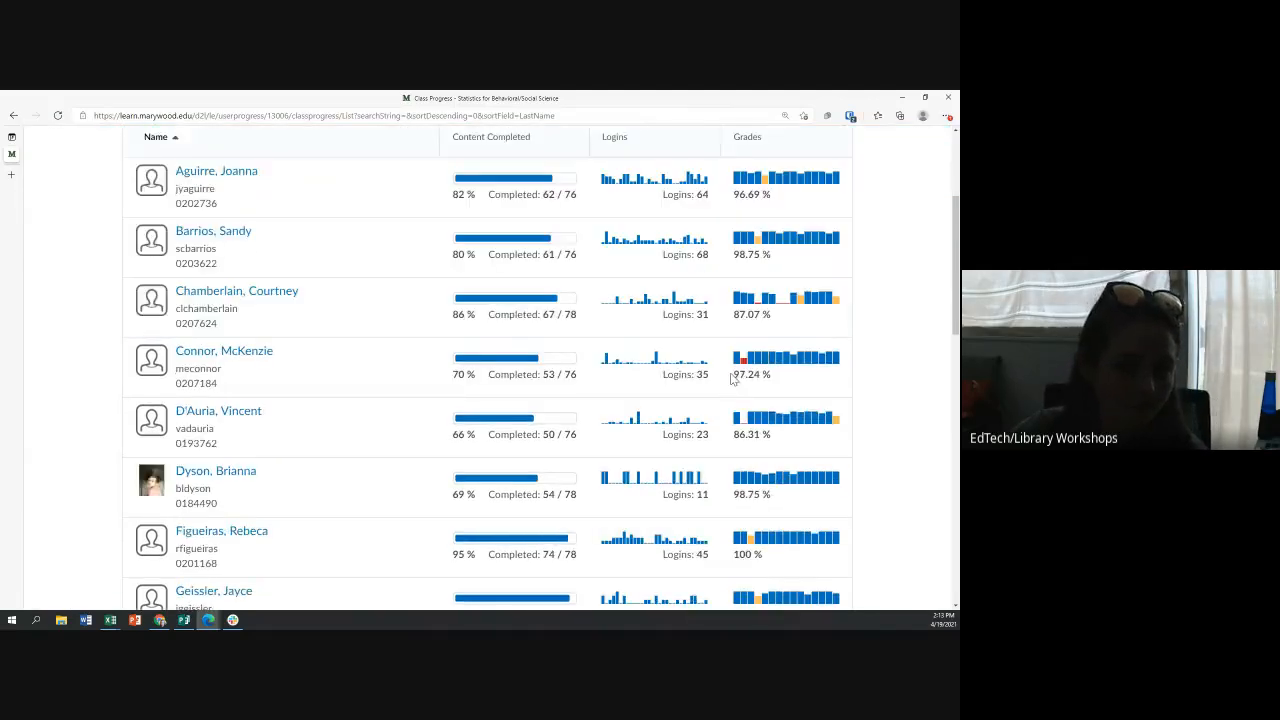
scroll(731, 376, down, 5)
scroll(745, 395, up, 10)
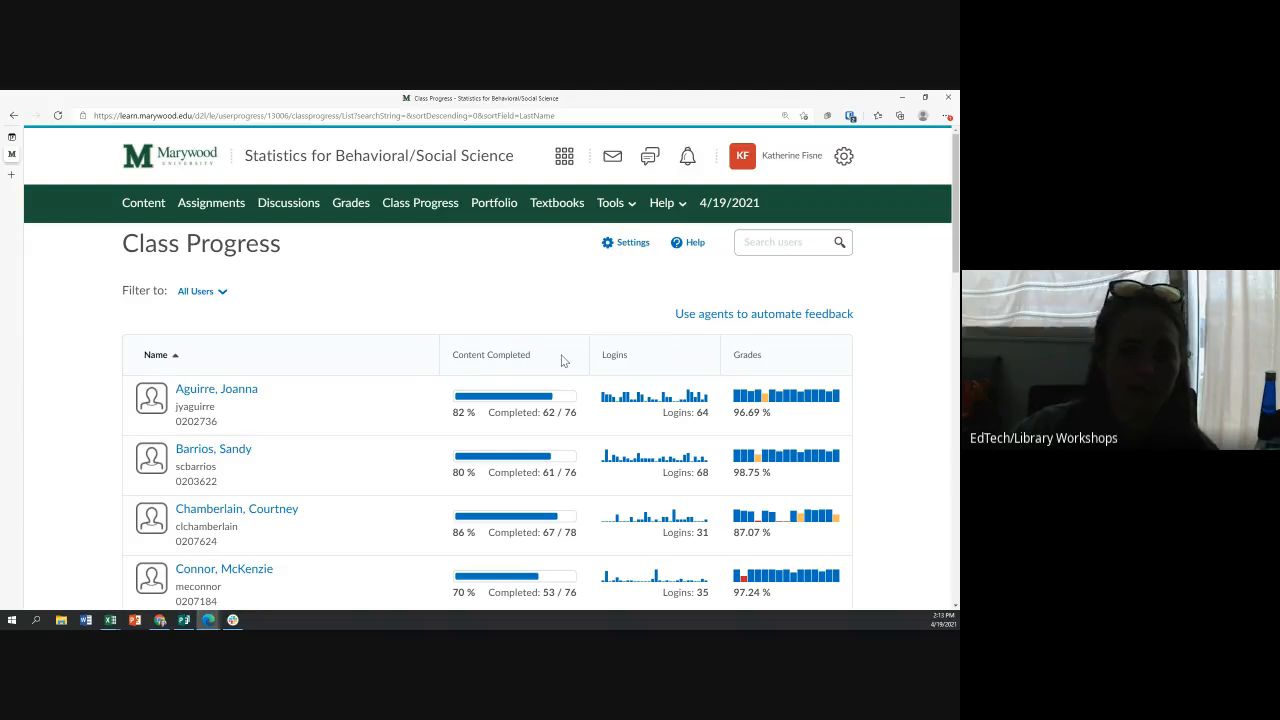
Add the Discussions Participation Summary as the fourth indicator in the Class Progress settings.
click(622, 246)
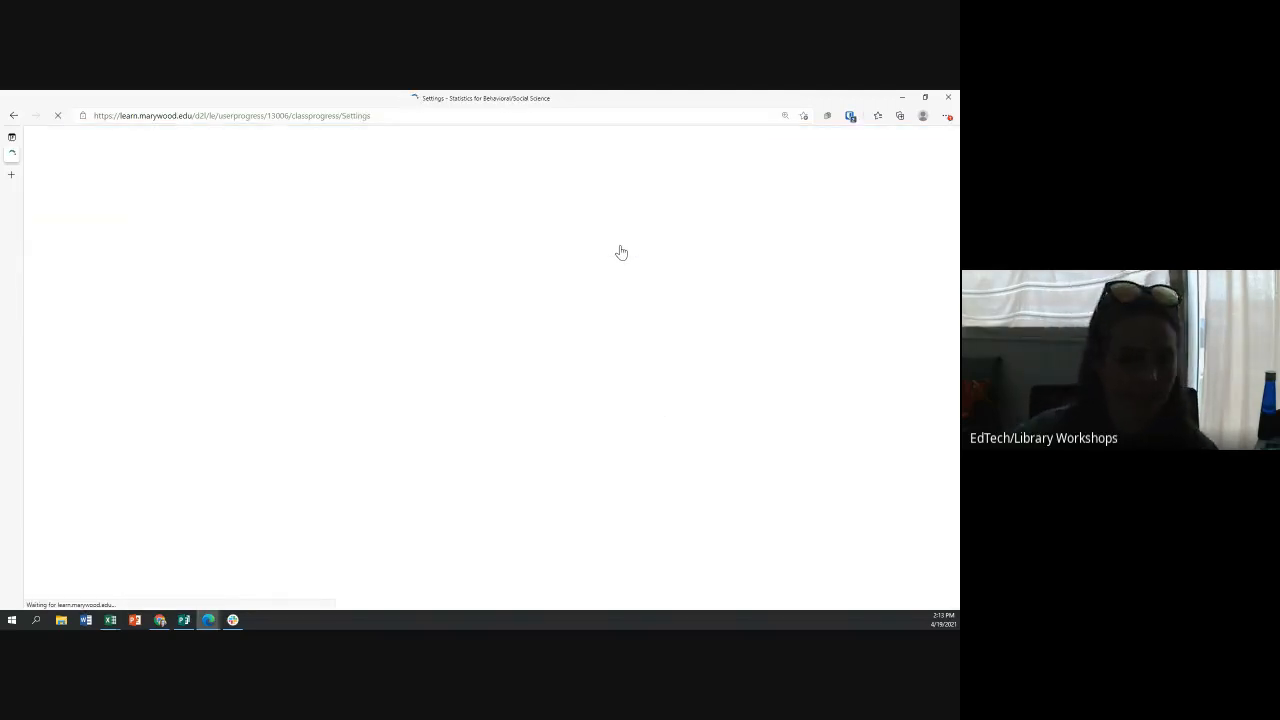
scroll(237, 510, down, 1)
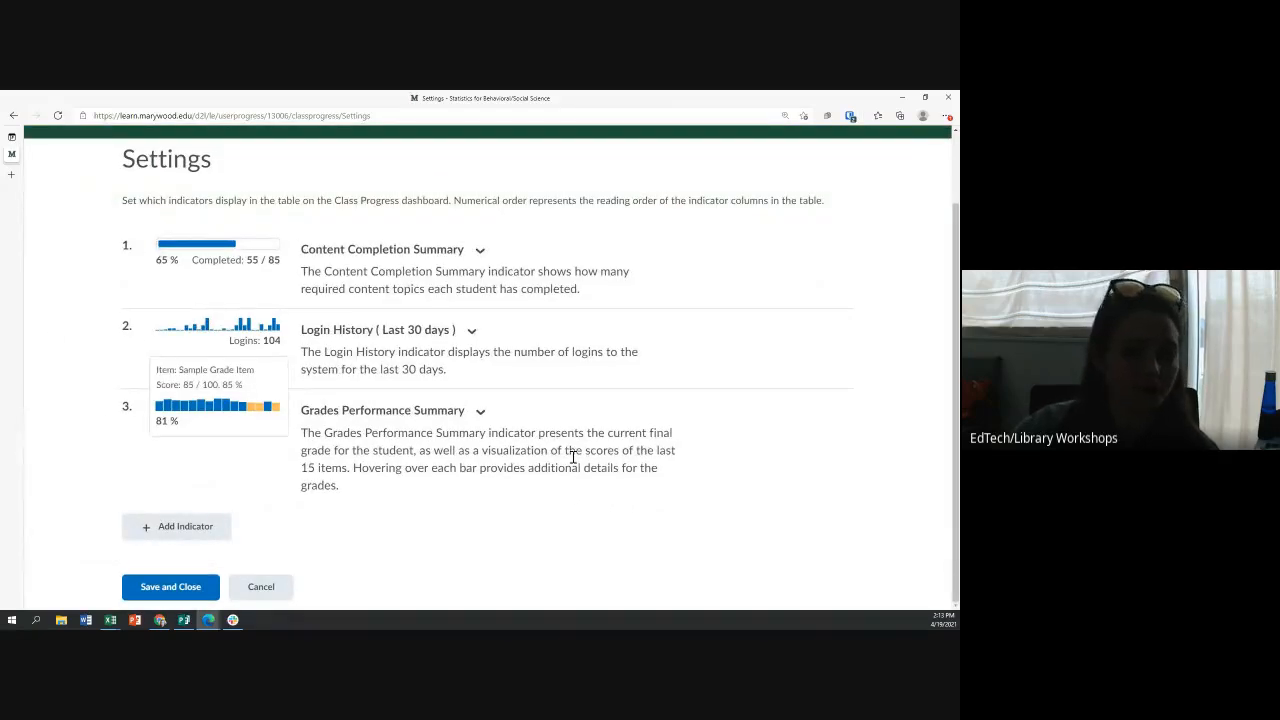
click(172, 530)
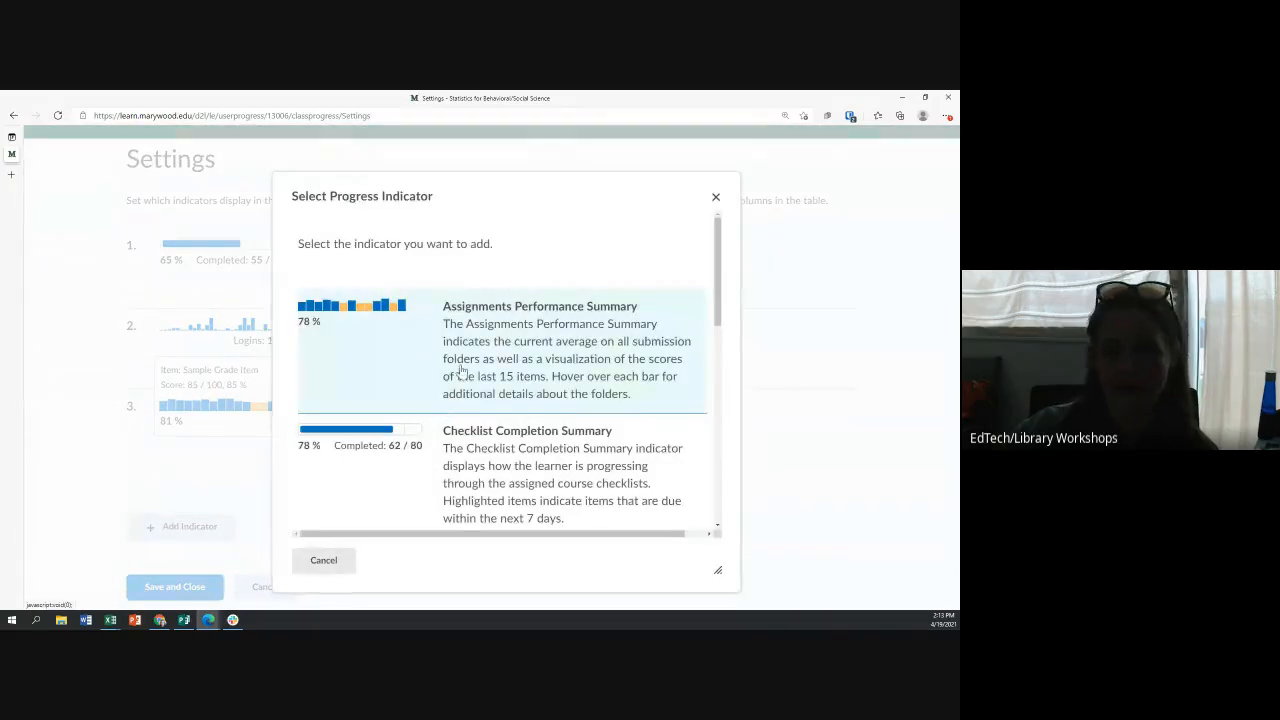
scroll(455, 368, down, 1)
scroll(461, 371, down, 5)
click(578, 380)
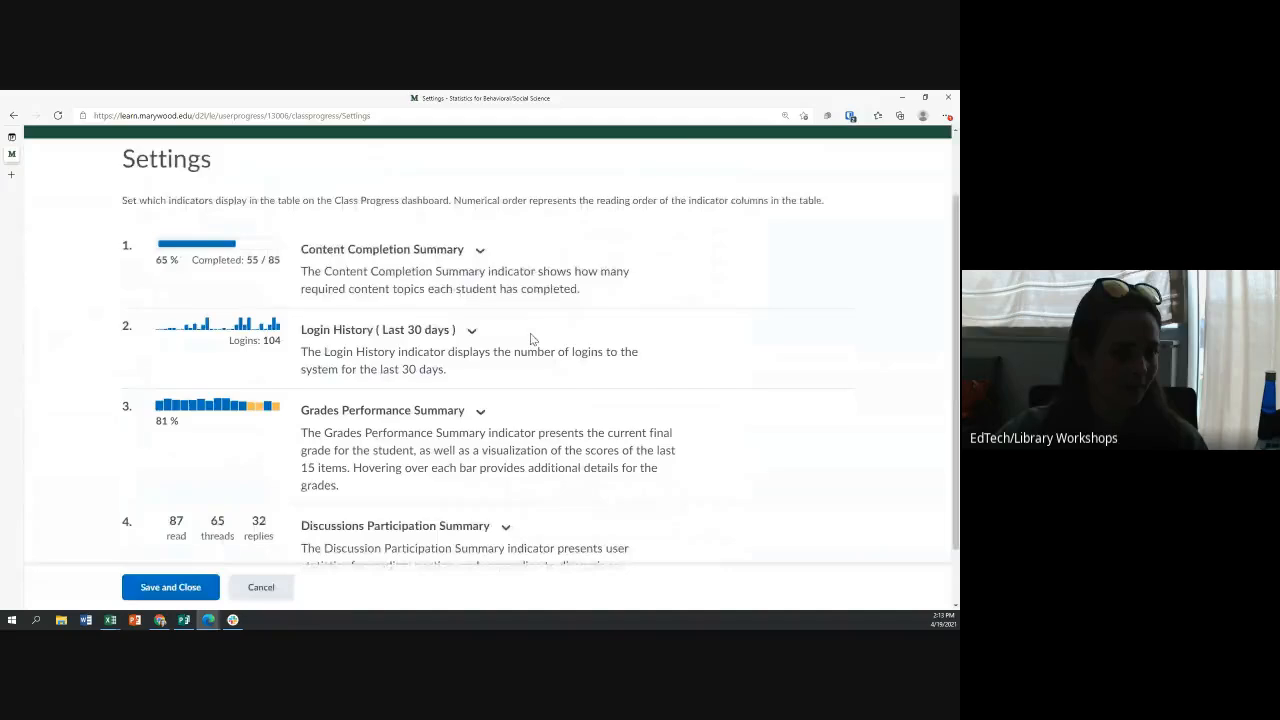
scroll(532, 338, down, 2)
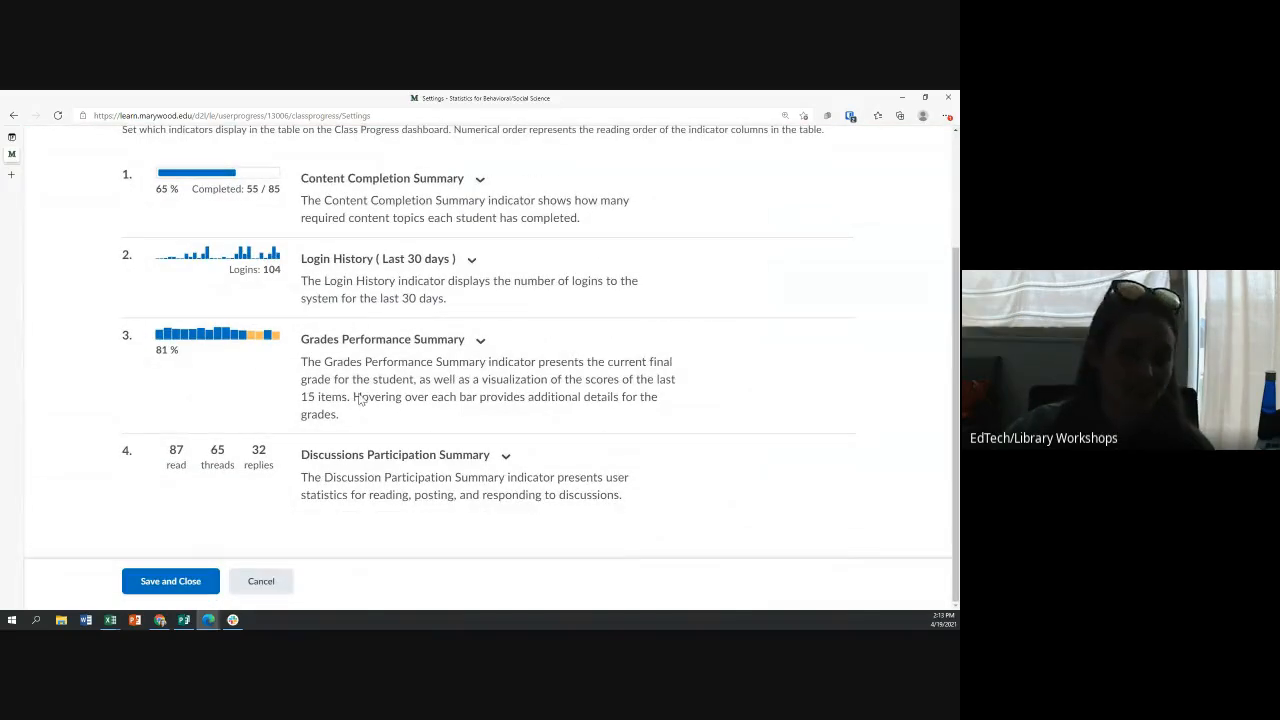
Replace the first progress indicator, Content Completion Summary, with System Access (Last 30 days).
click(480, 180)
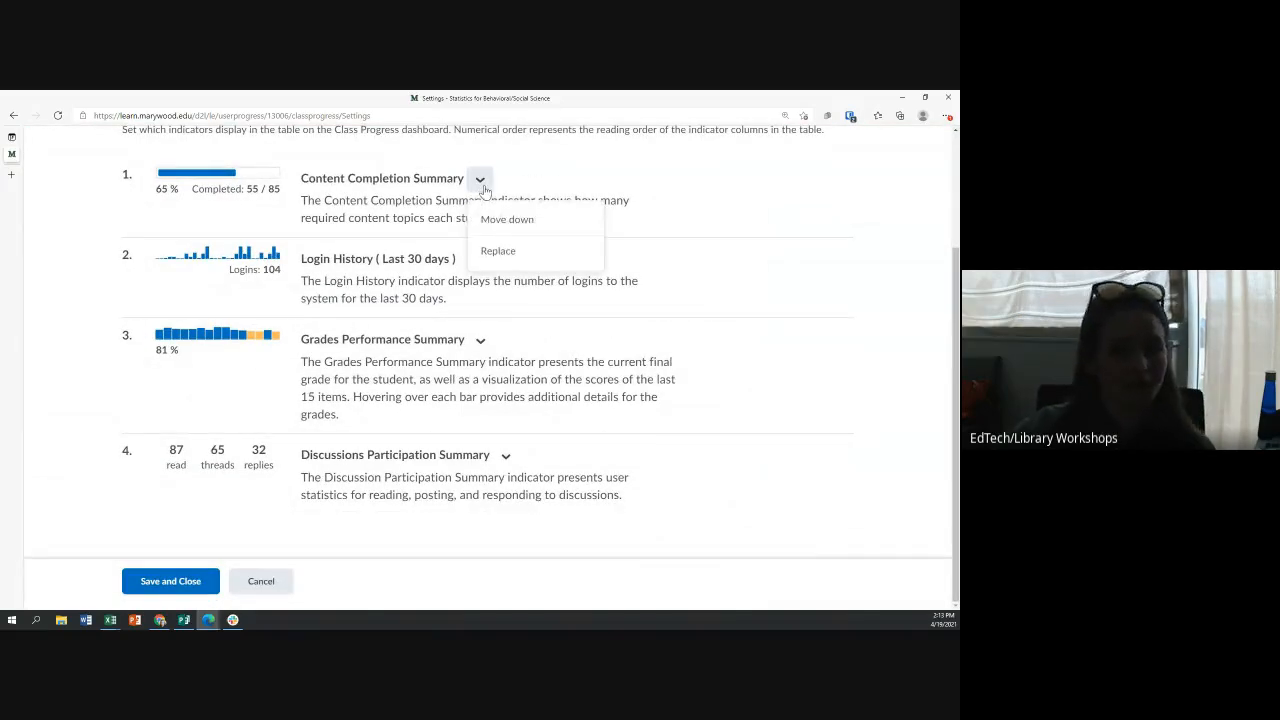
click(500, 254)
scroll(438, 317, down, 3)
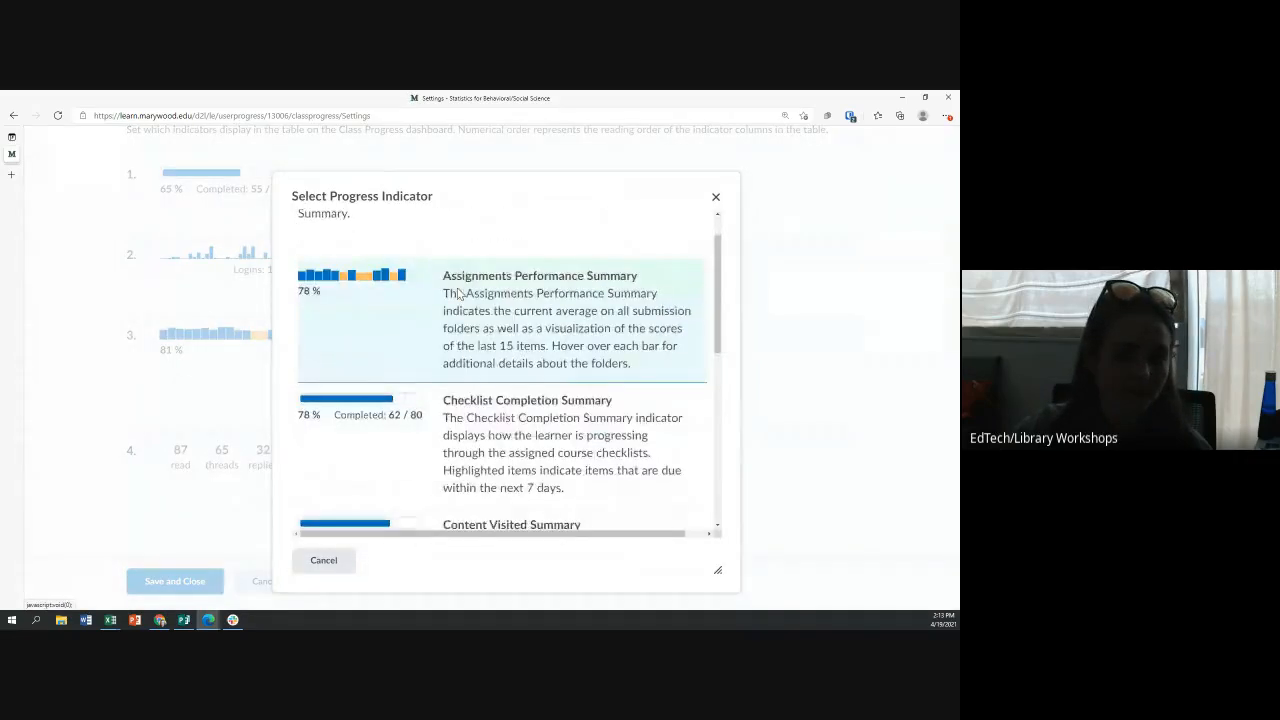
scroll(438, 317, down, 5)
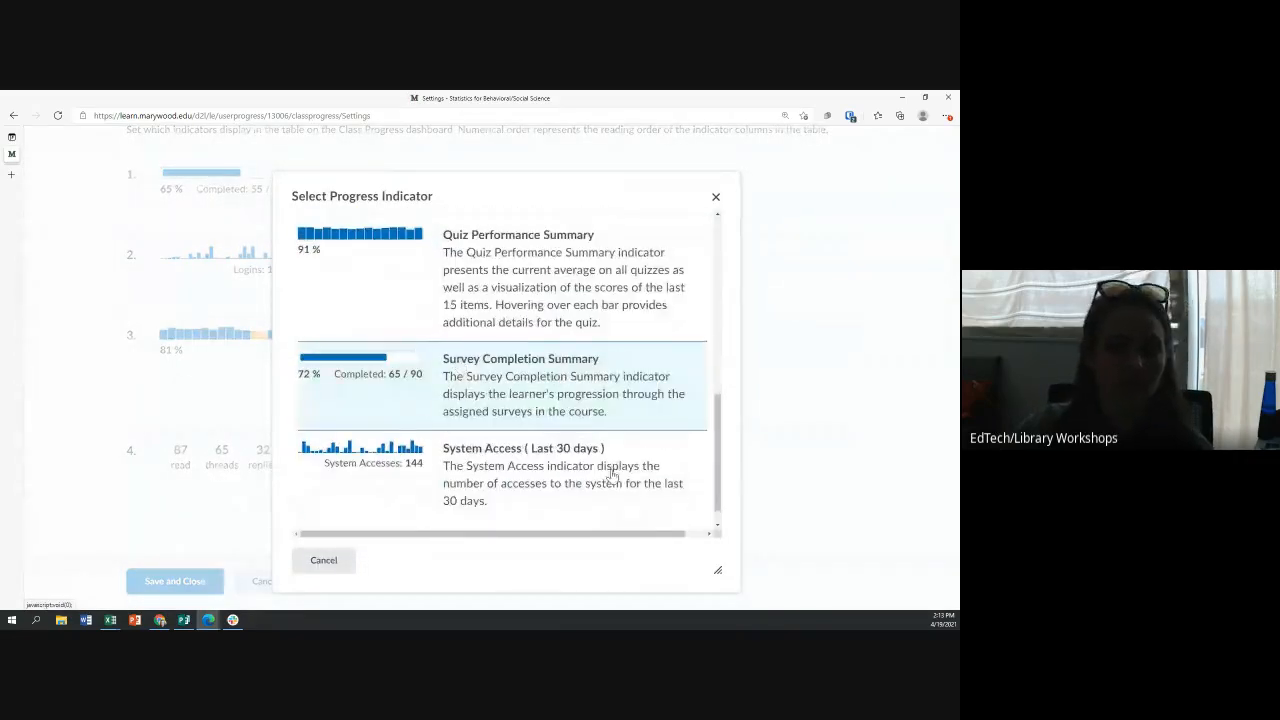
scroll(524, 485, down, 1)
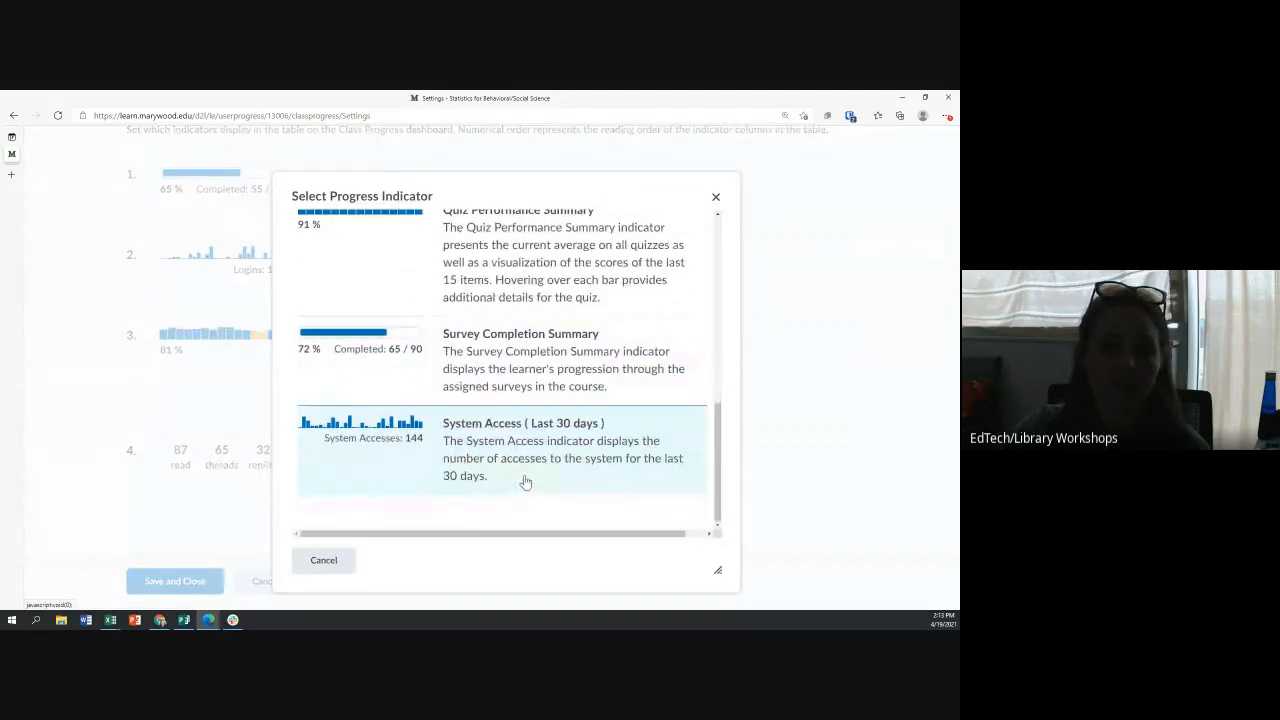
click(524, 482)
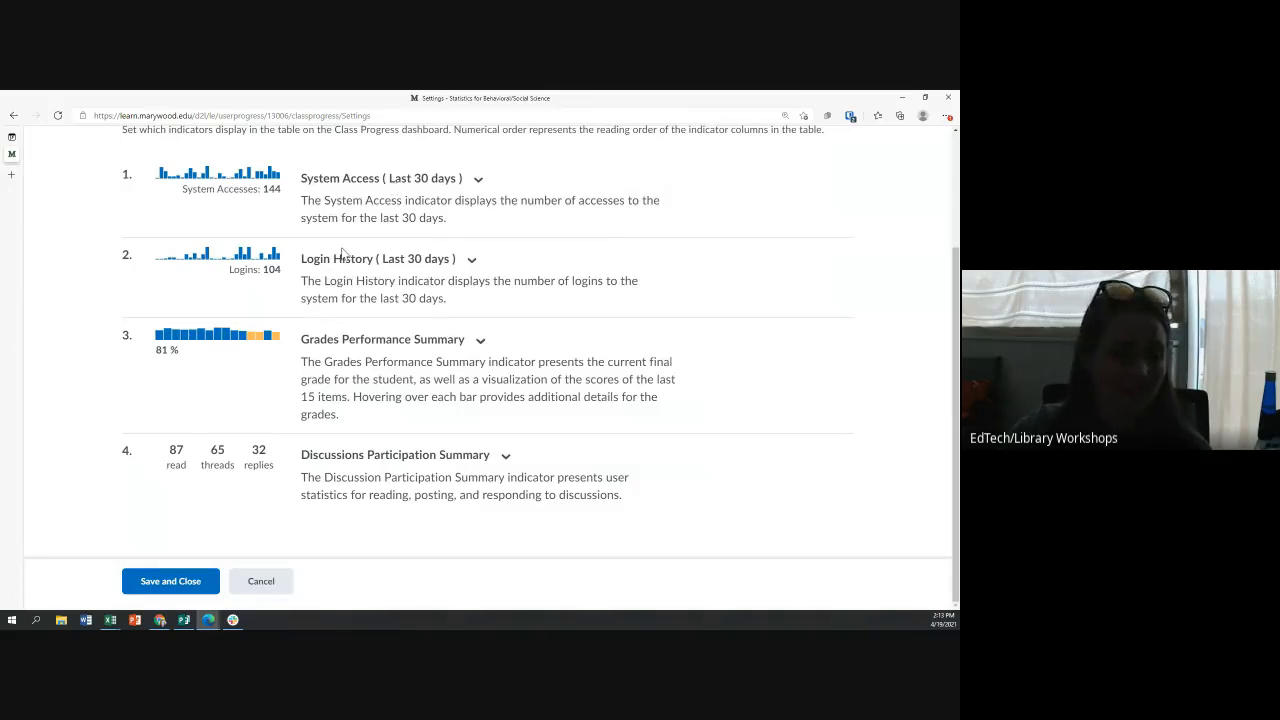
Move the System Access (Last 30 days) indicator down to second place, below Login History.
mouse_move(257, 178)
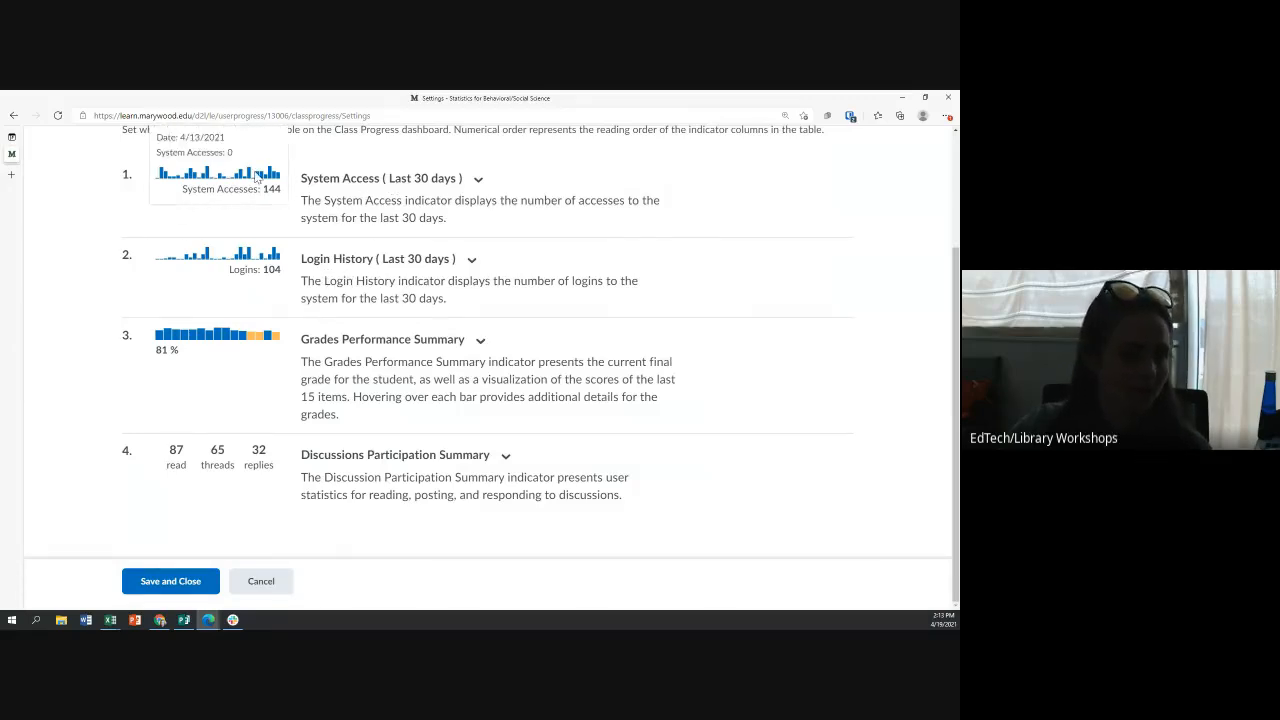
click(478, 180)
click(500, 225)
Replace the Login History indicator with Content Completion Summary and save the Class Progress settings.
click(471, 178)
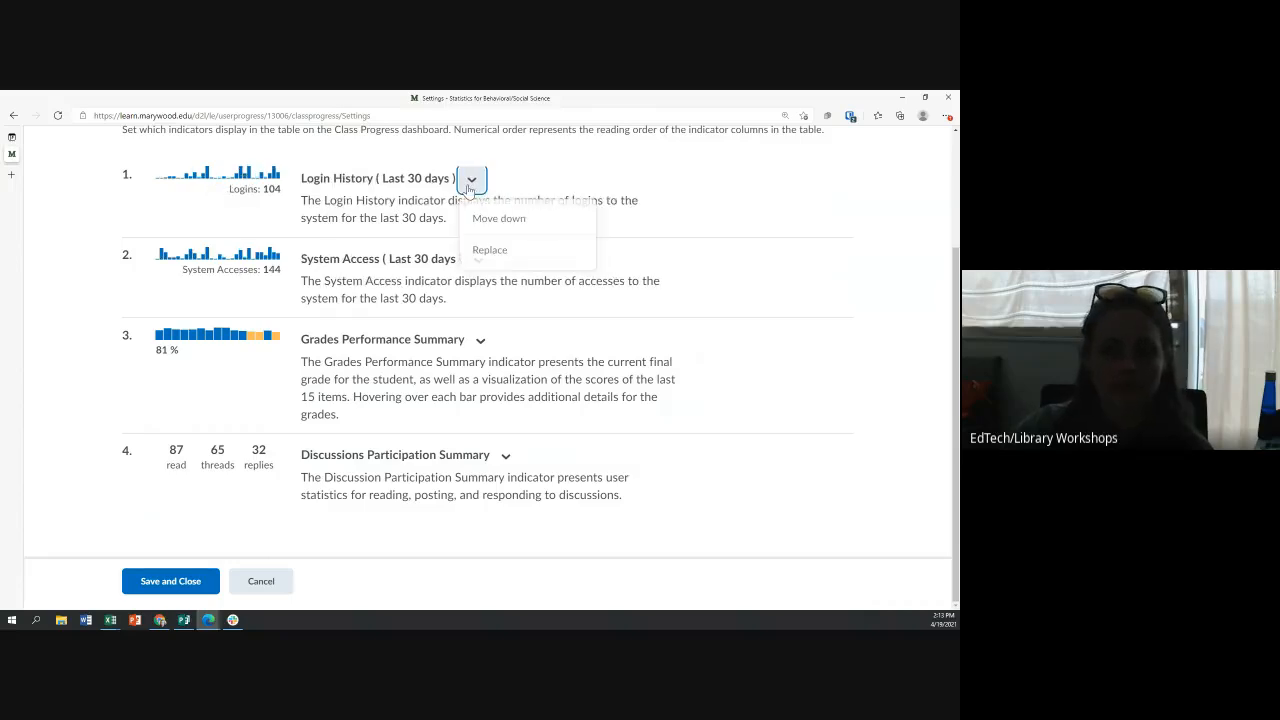
click(480, 250)
scroll(469, 347, down, 10)
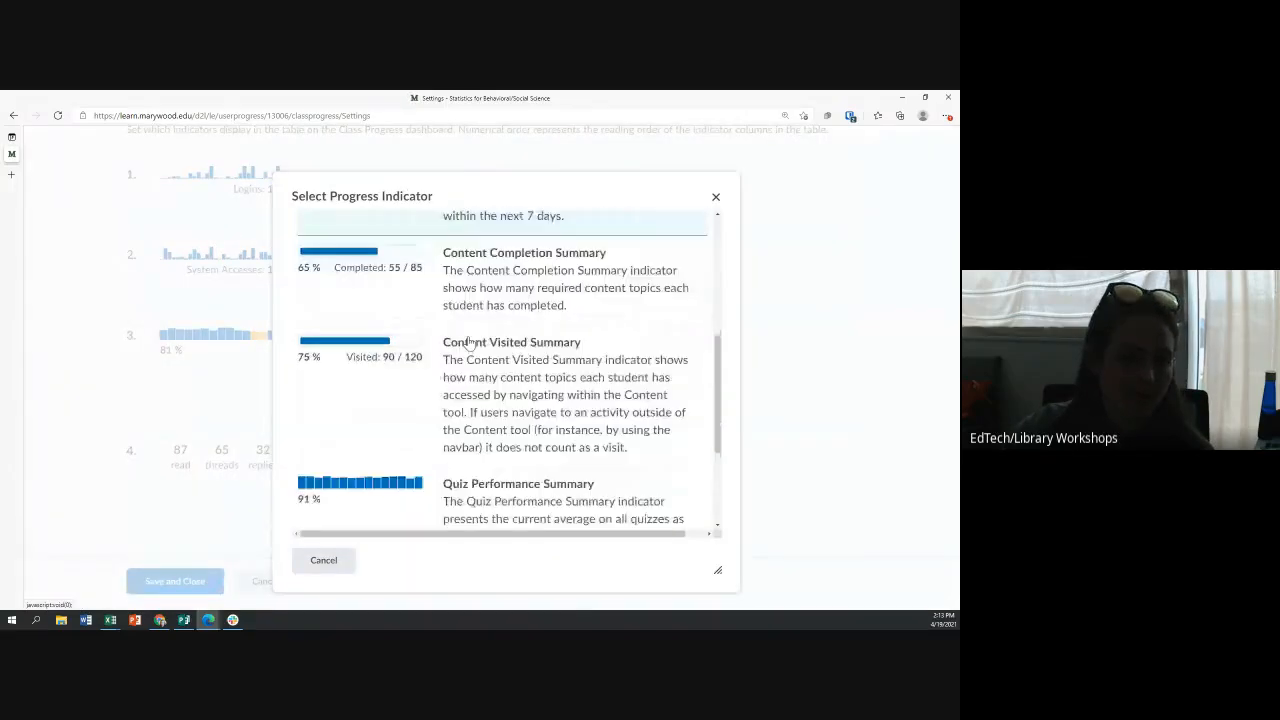
scroll(470, 350, up, 6)
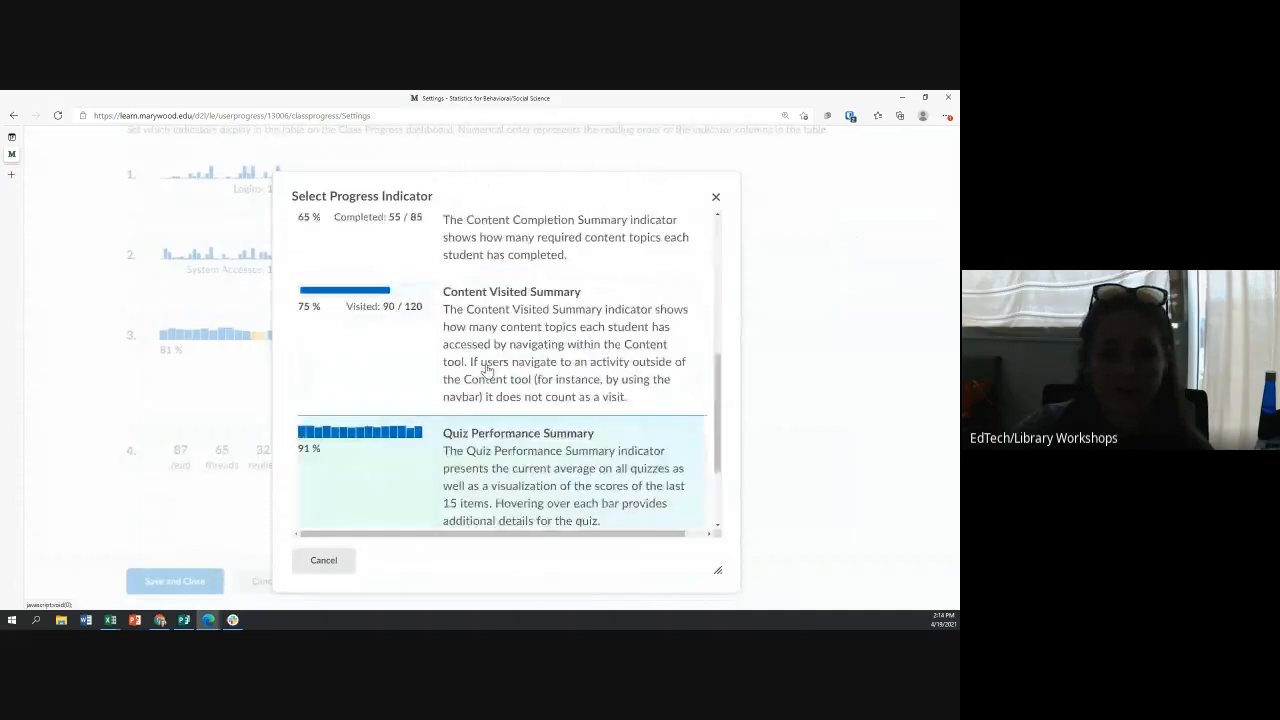
scroll(481, 366, up, 3)
scroll(480, 368, down, 8)
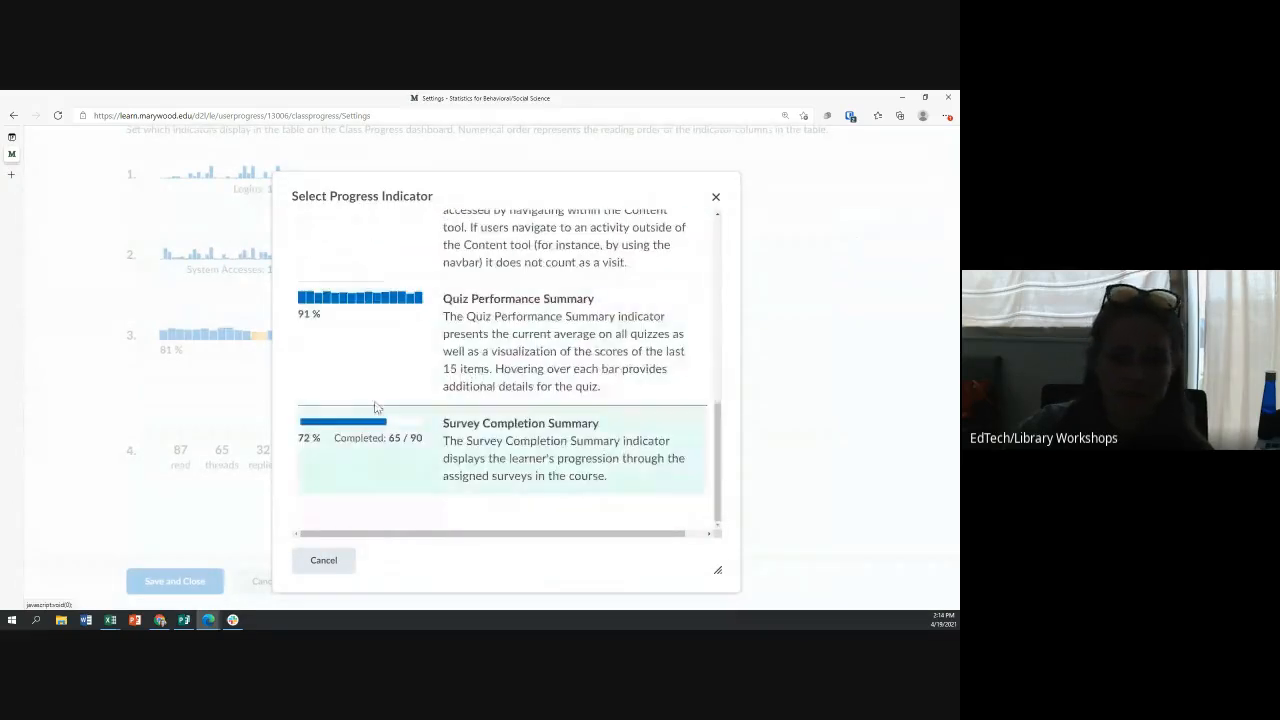
scroll(380, 400, up, 3)
click(368, 335)
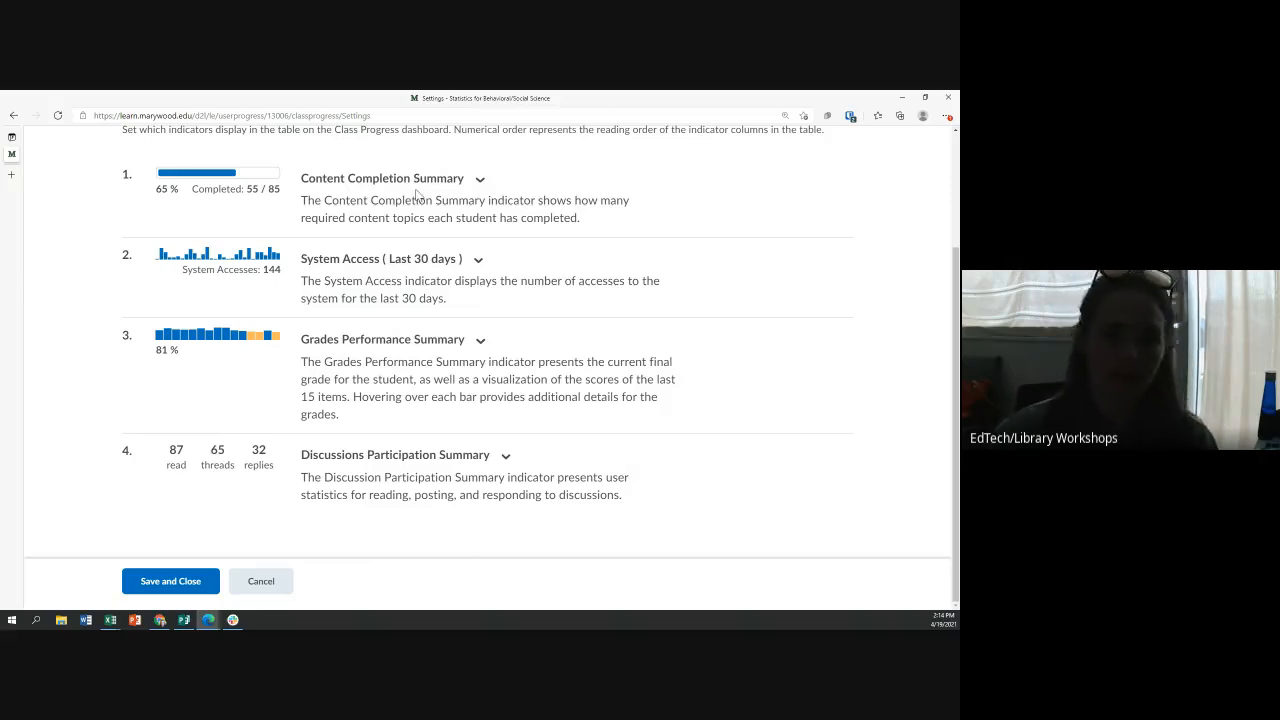
mouse_move(195, 342)
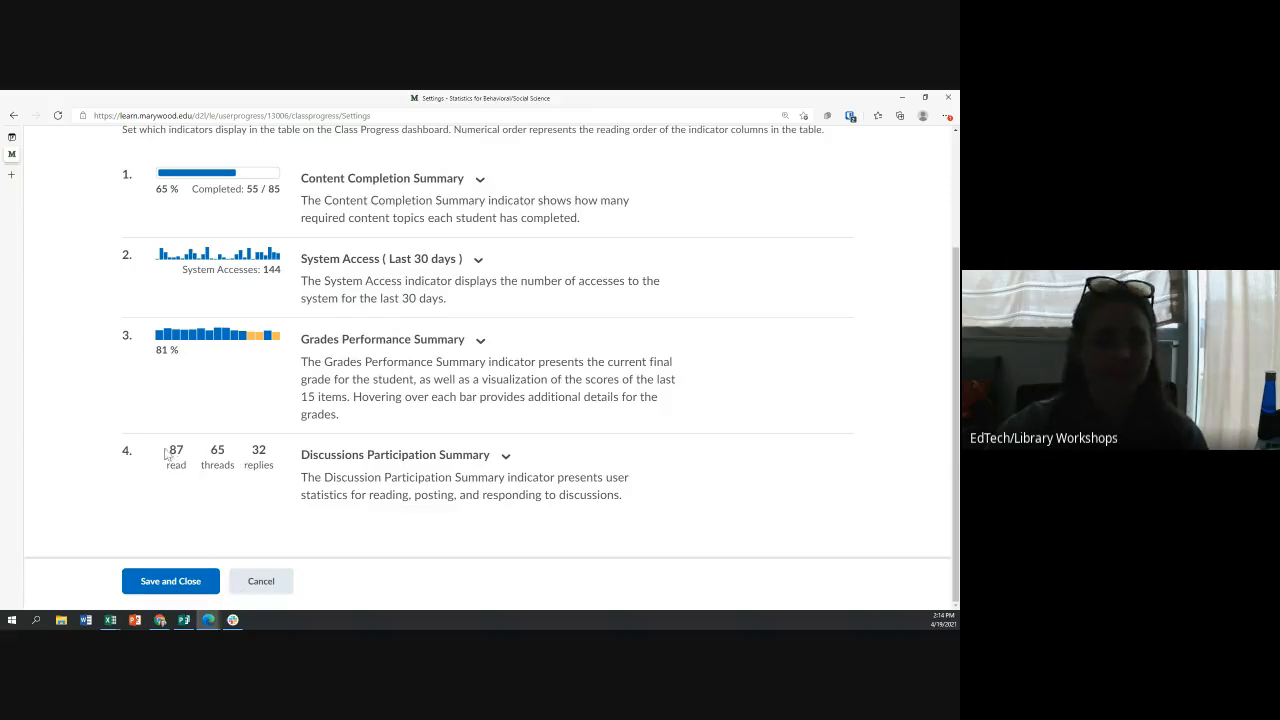
click(183, 581)
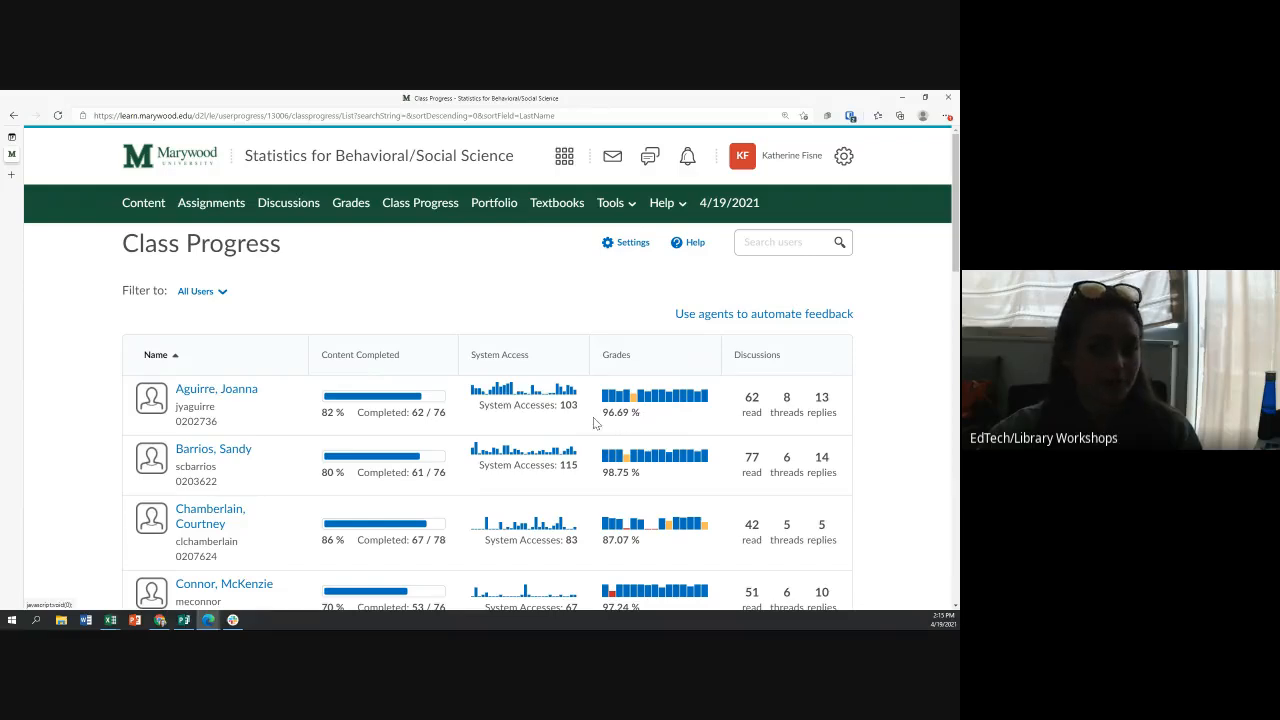
Examine the item scores in the Grades column for students throughout the Class Progress list.
mouse_move(605, 404)
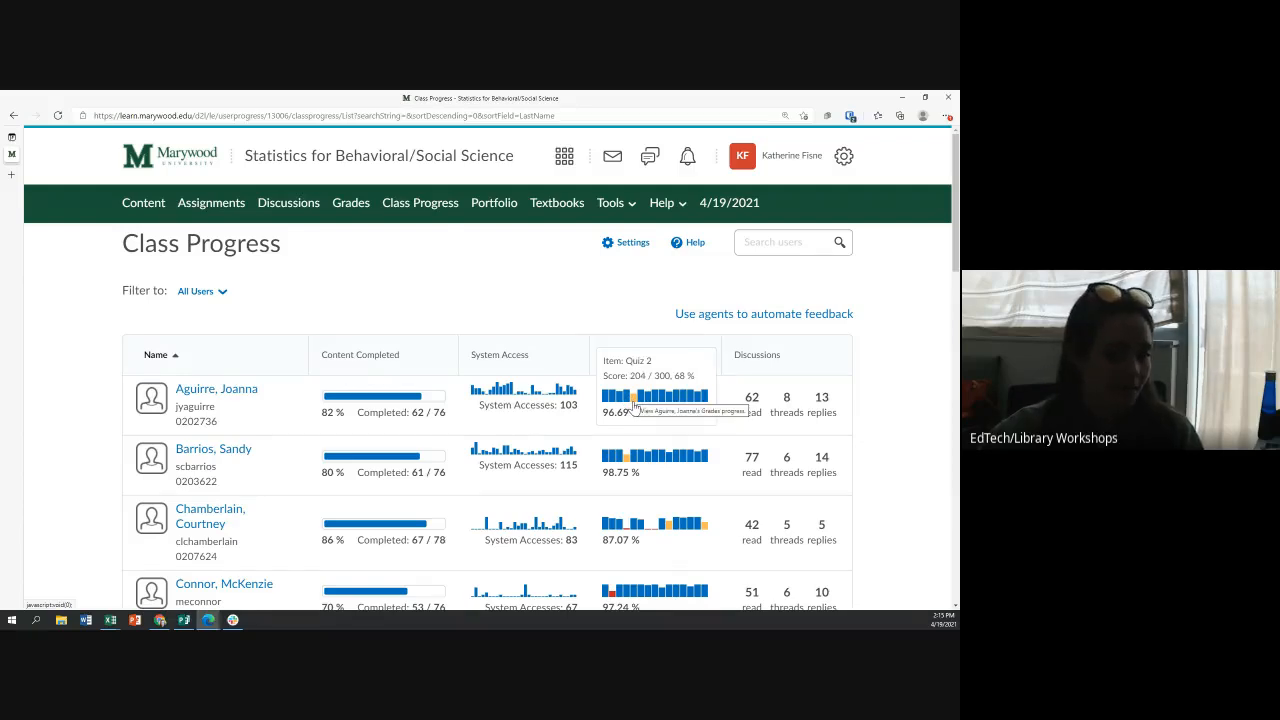
mouse_move(632, 535)
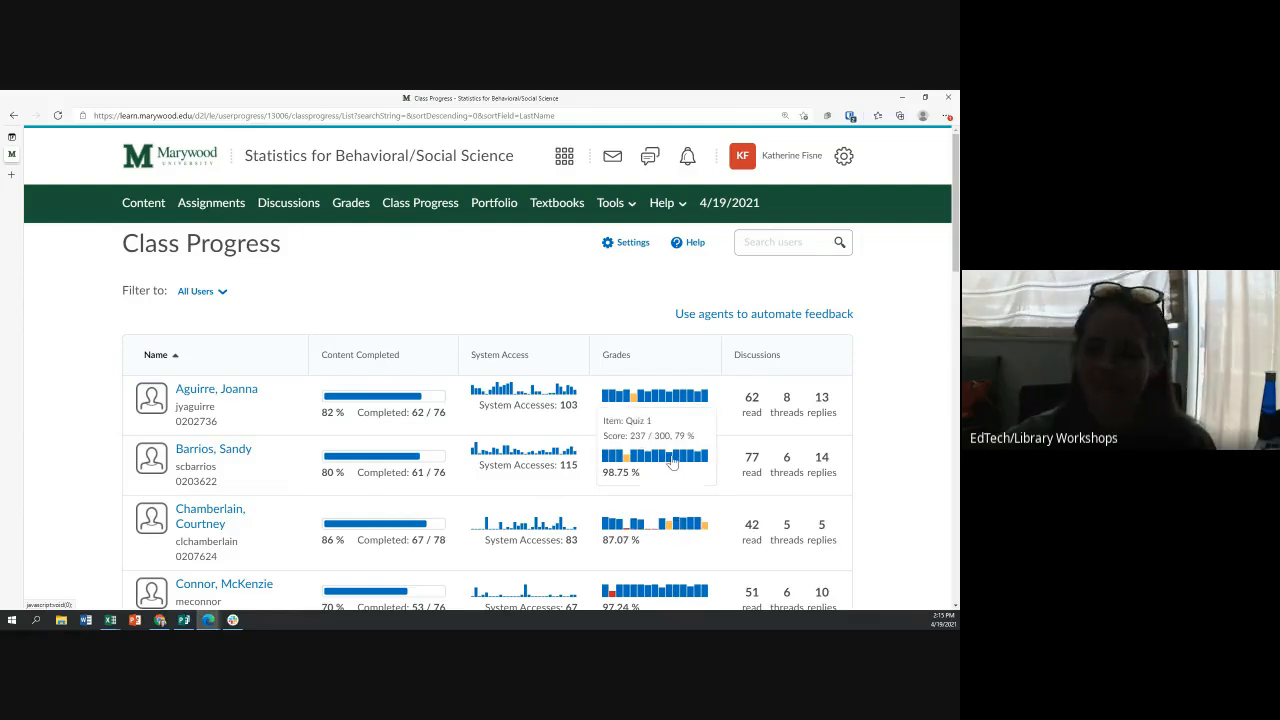
mouse_move(643, 395)
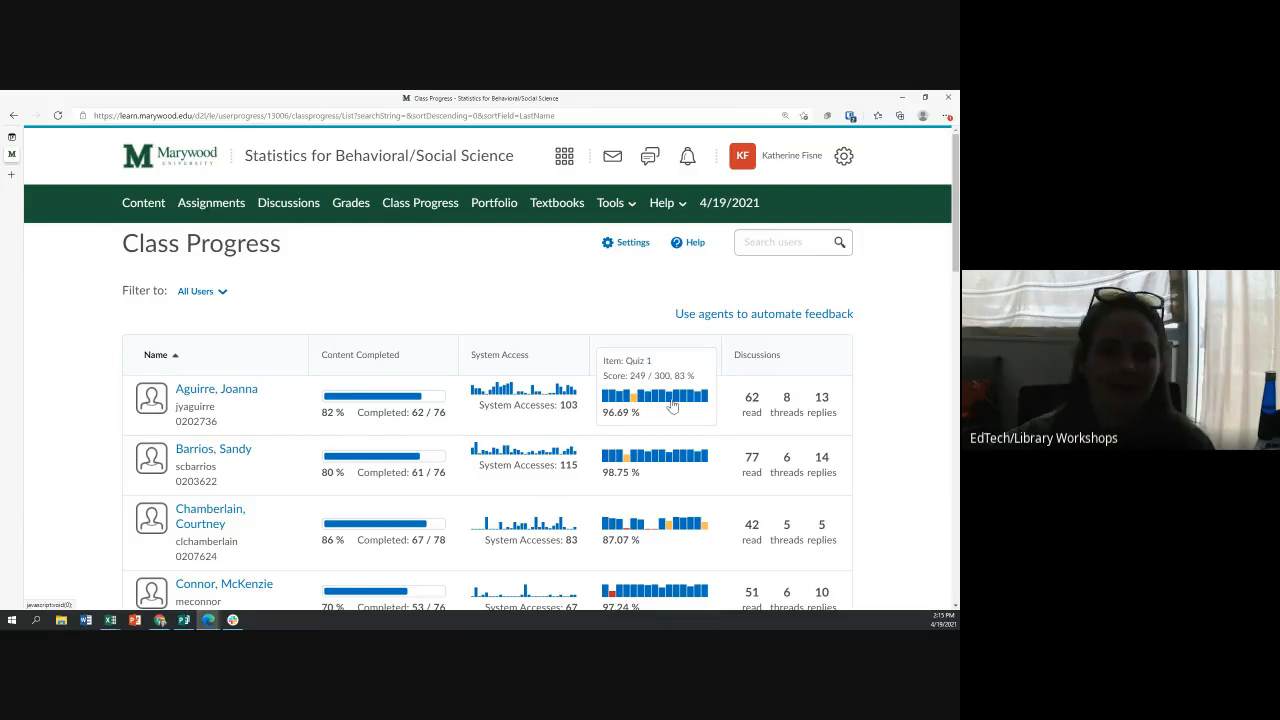
mouse_move(706, 401)
scroll(706, 401, down, 3)
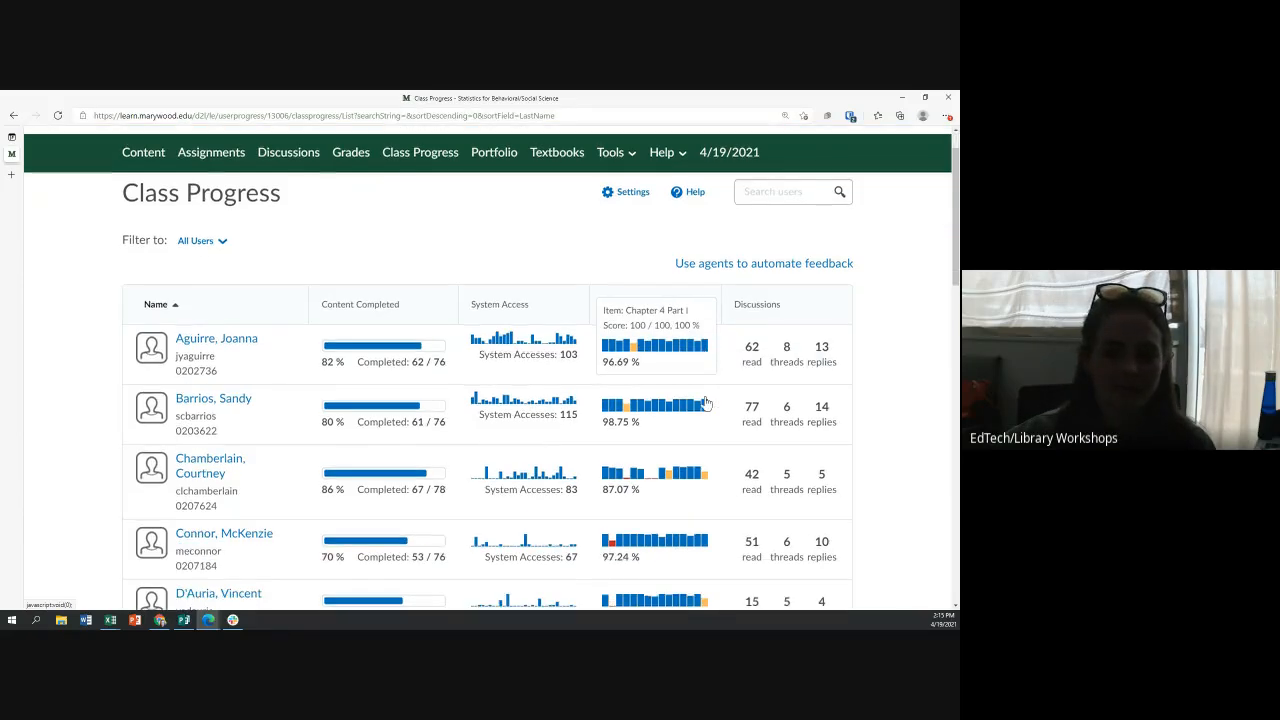
scroll(706, 401, down, 8)
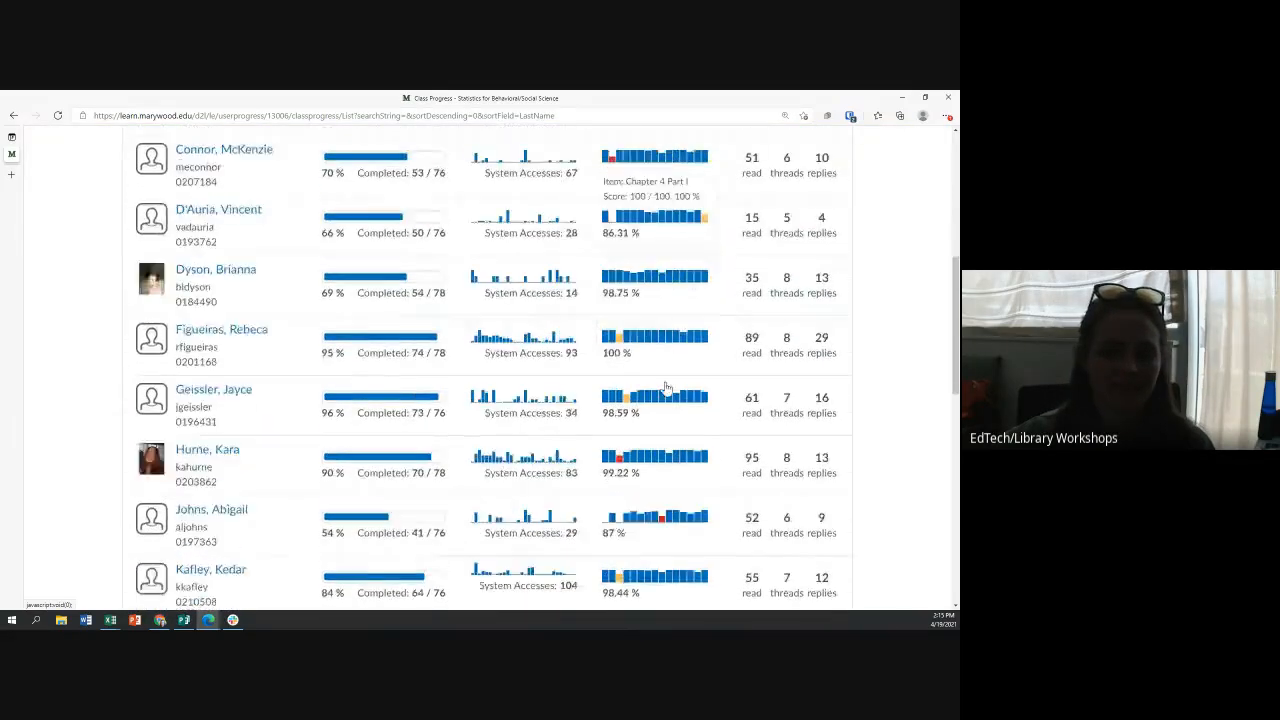
scroll(661, 460, down, 2)
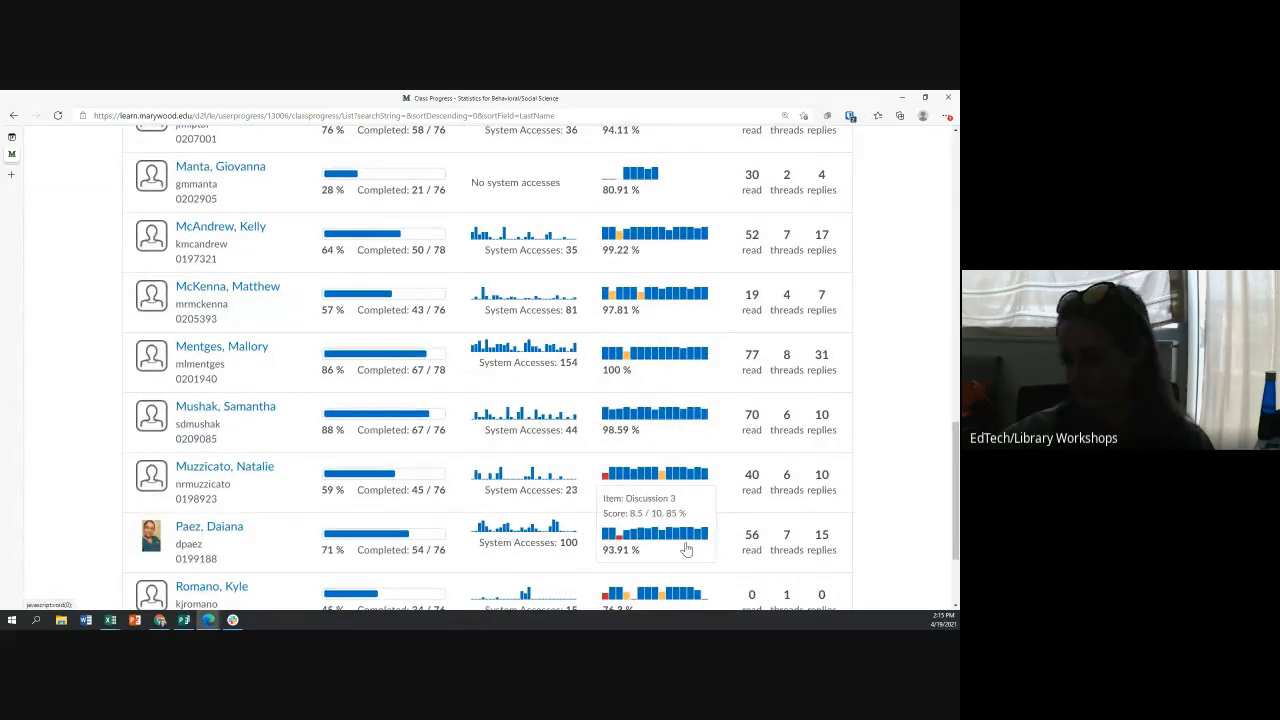
scroll(687, 549, down, 2)
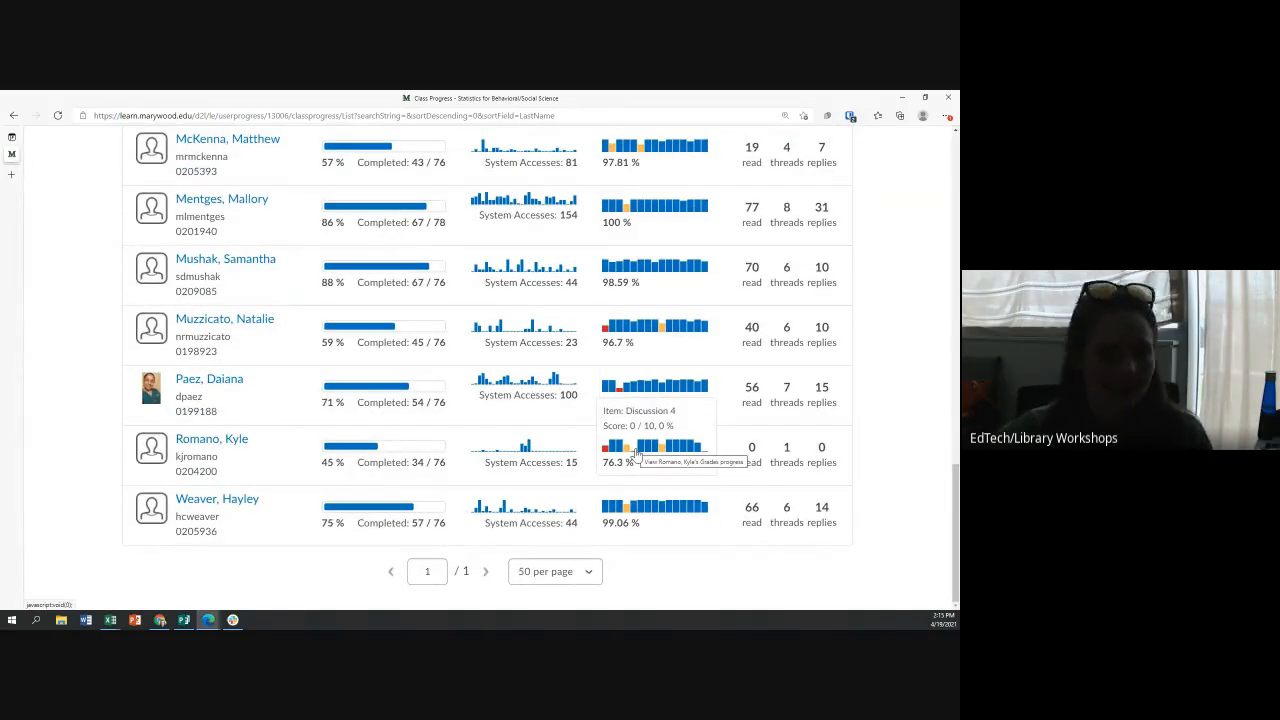
scroll(640, 455, up, 10)
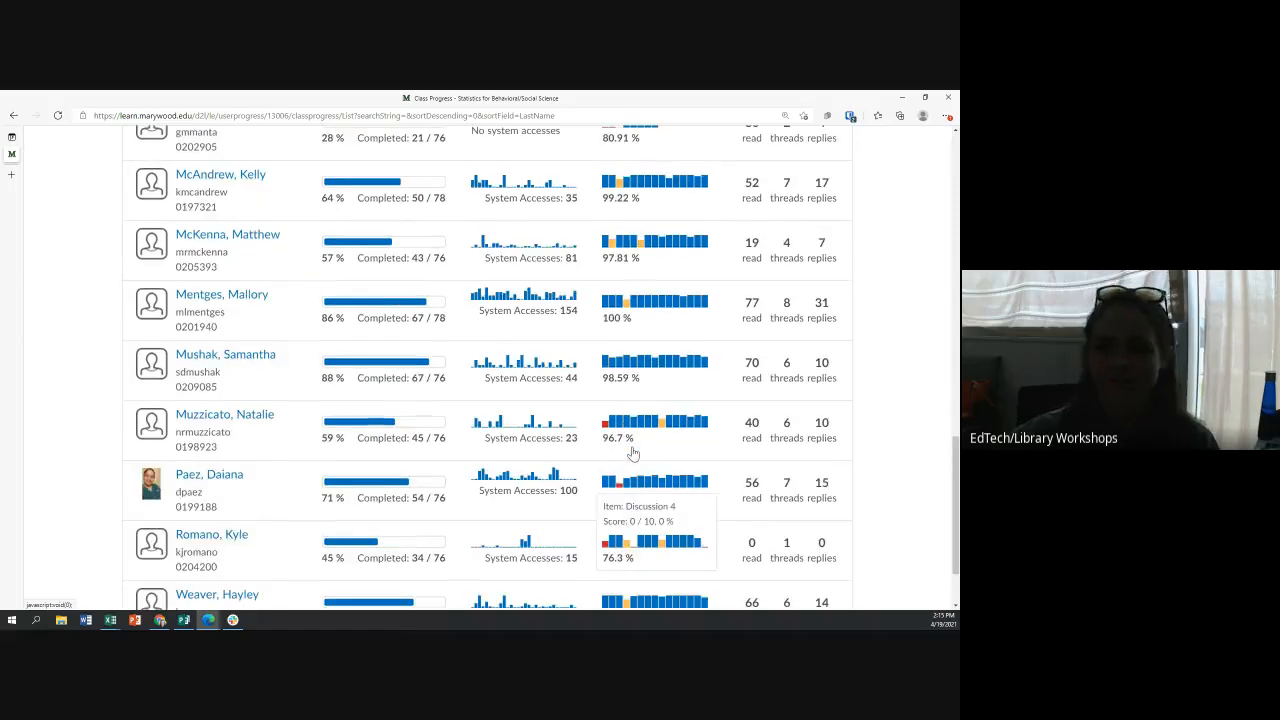
scroll(660, 455, down, 10)
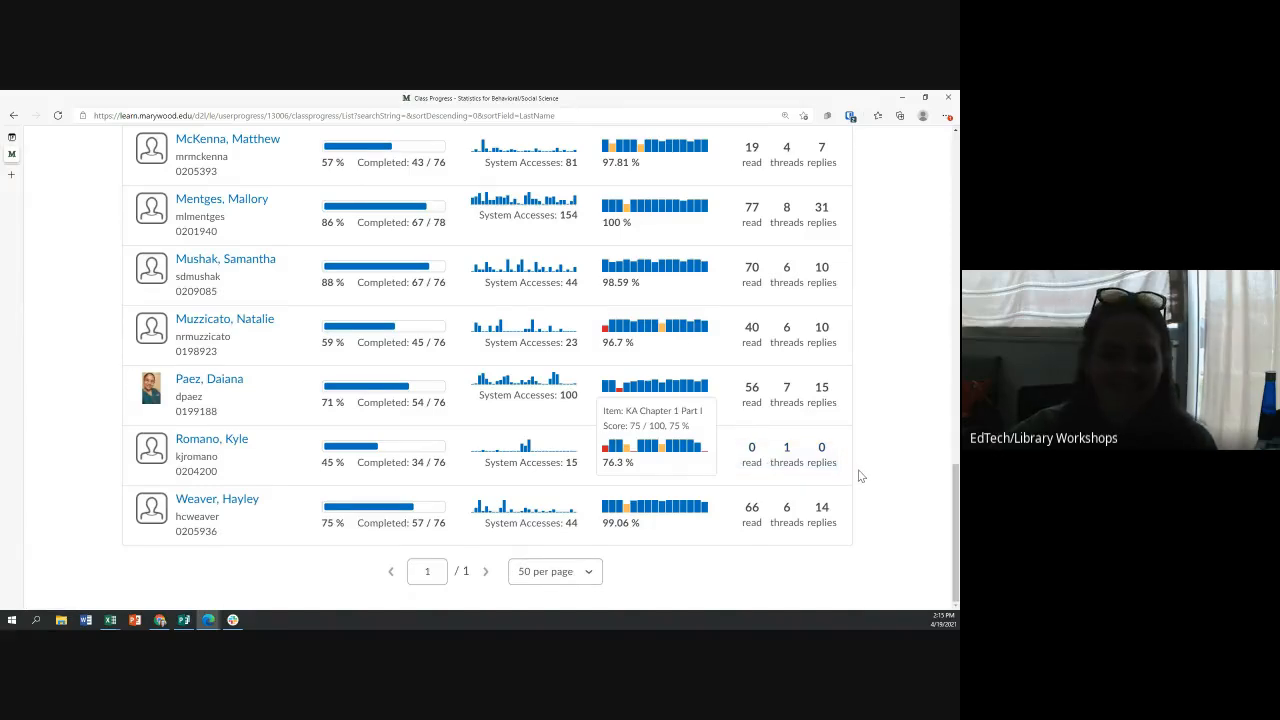
Compare the students' discussion reads, threads and replies across the Class Progress list.
scroll(838, 503, up, 1)
scroll(838, 503, up, 15)
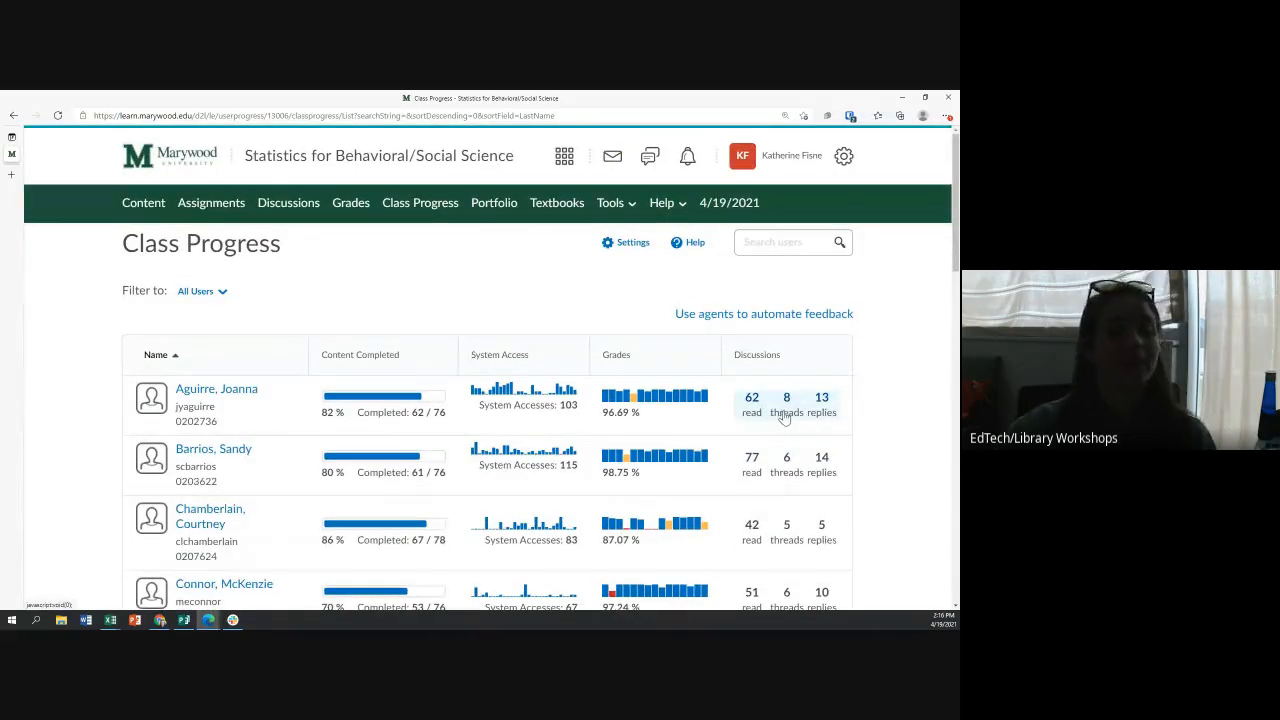
scroll(788, 418, down, 5)
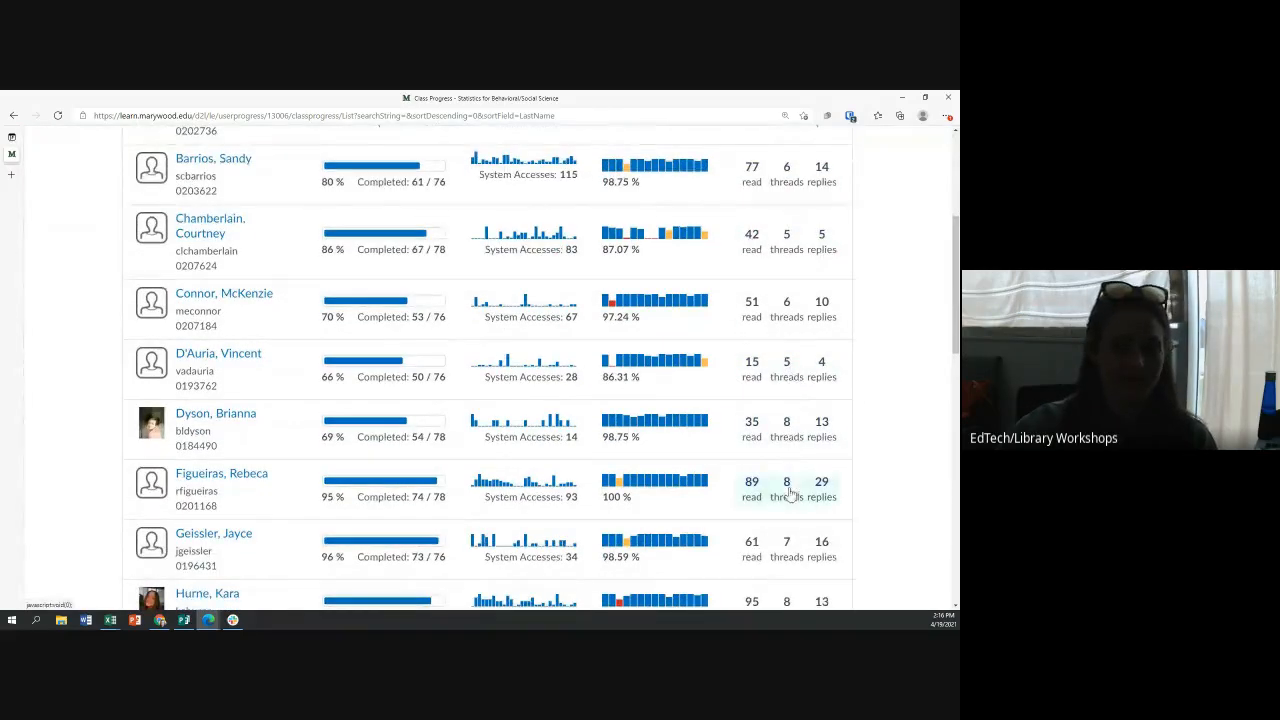
scroll(800, 458, down, 2)
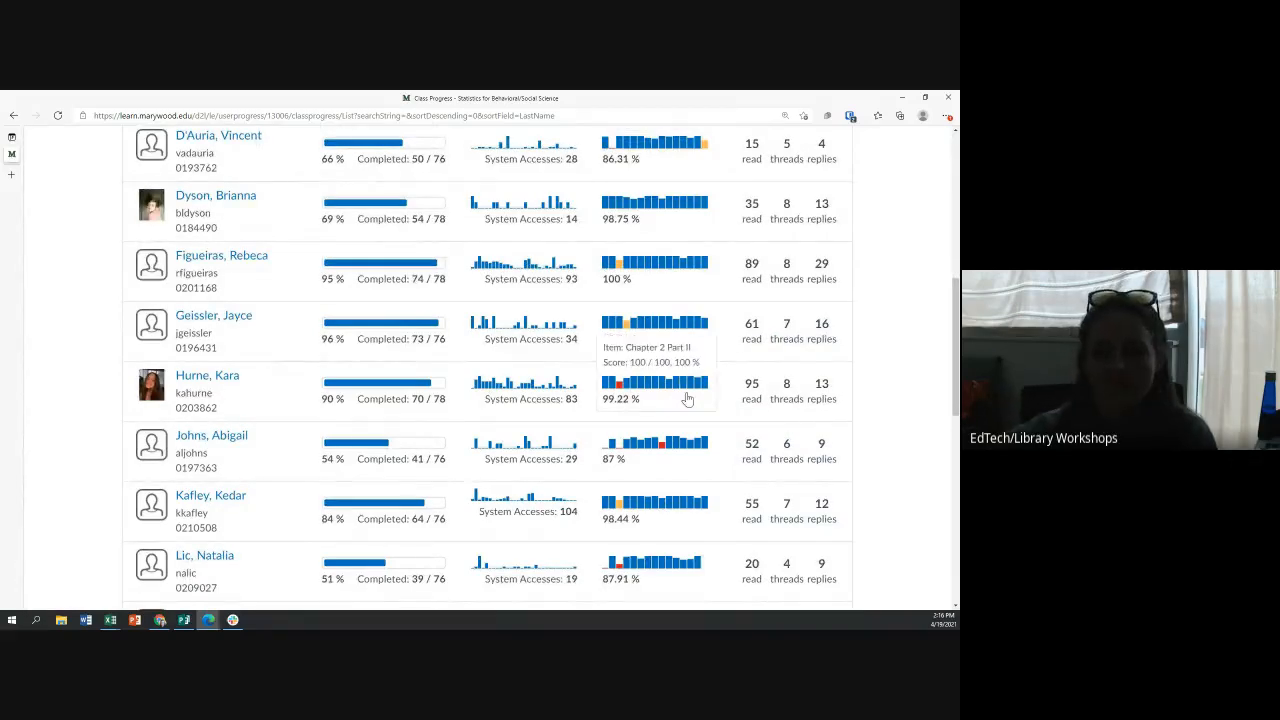
scroll(830, 400, down, 3)
Filter the Class Progress list to Discussion Group # 1 and look over its members' discussion participation.
scroll(839, 400, up, 8)
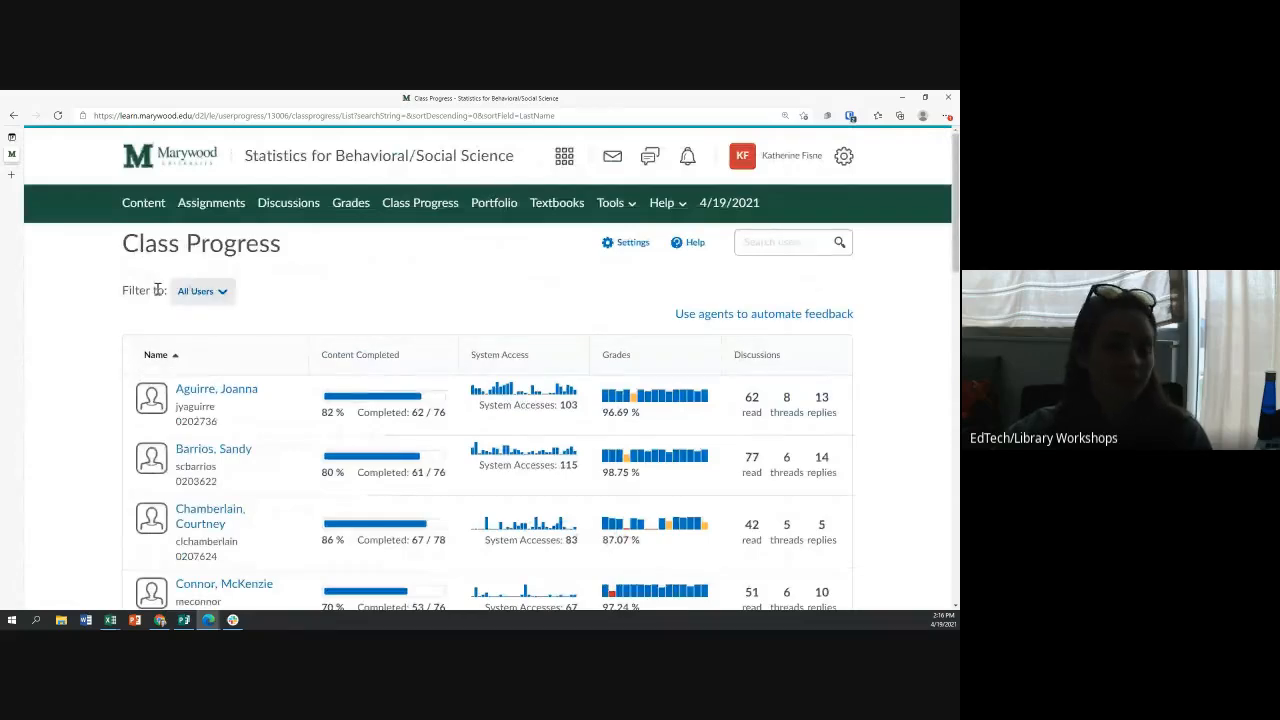
click(203, 293)
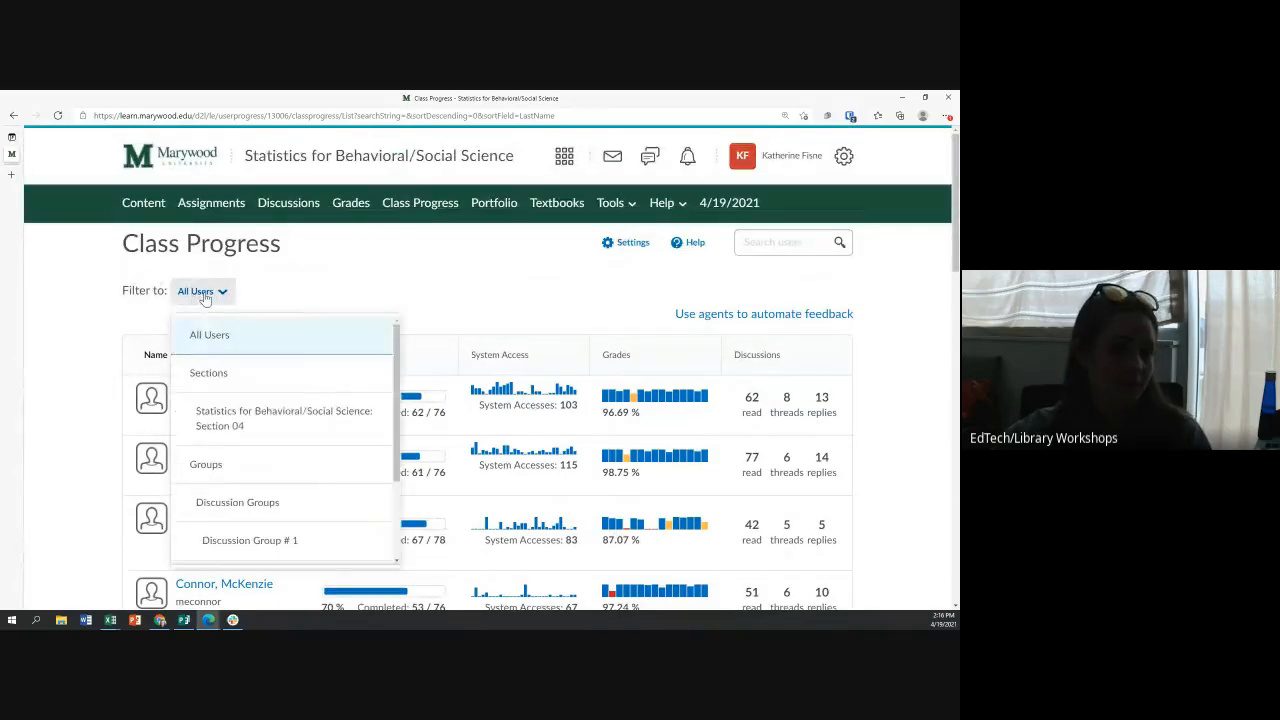
scroll(240, 490, down, 1)
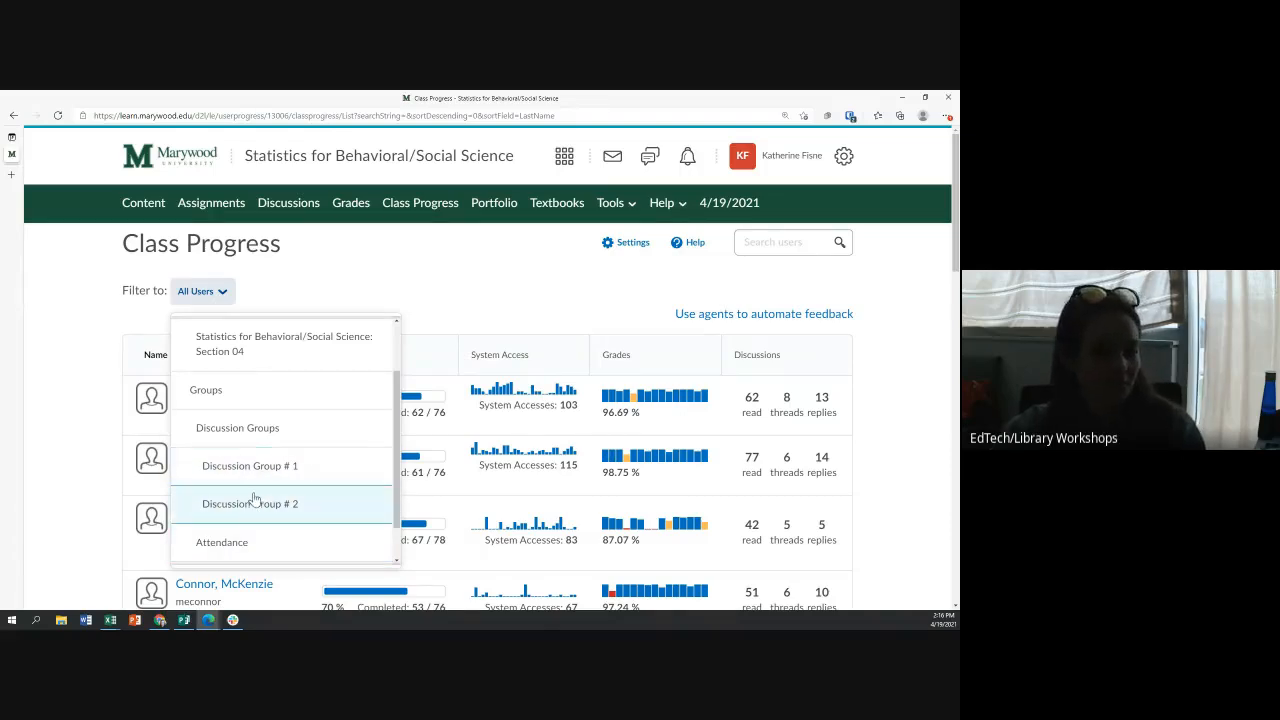
click(250, 466)
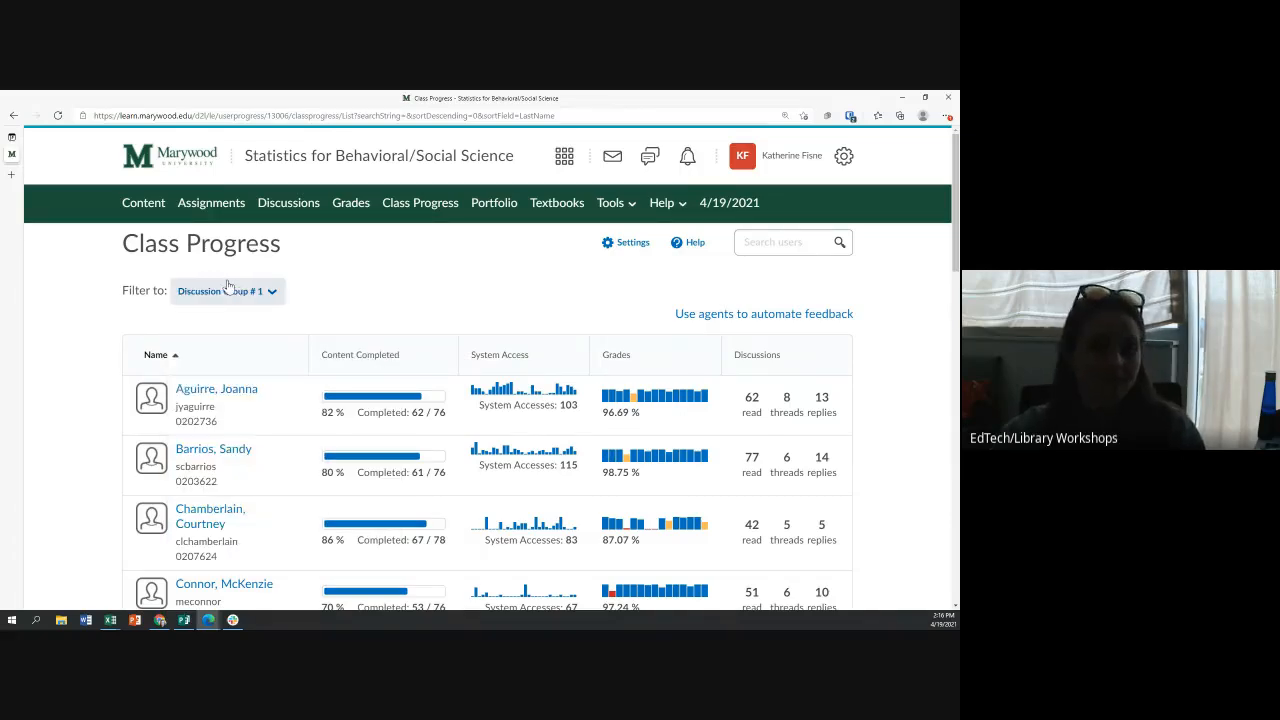
scroll(794, 408, down, 1)
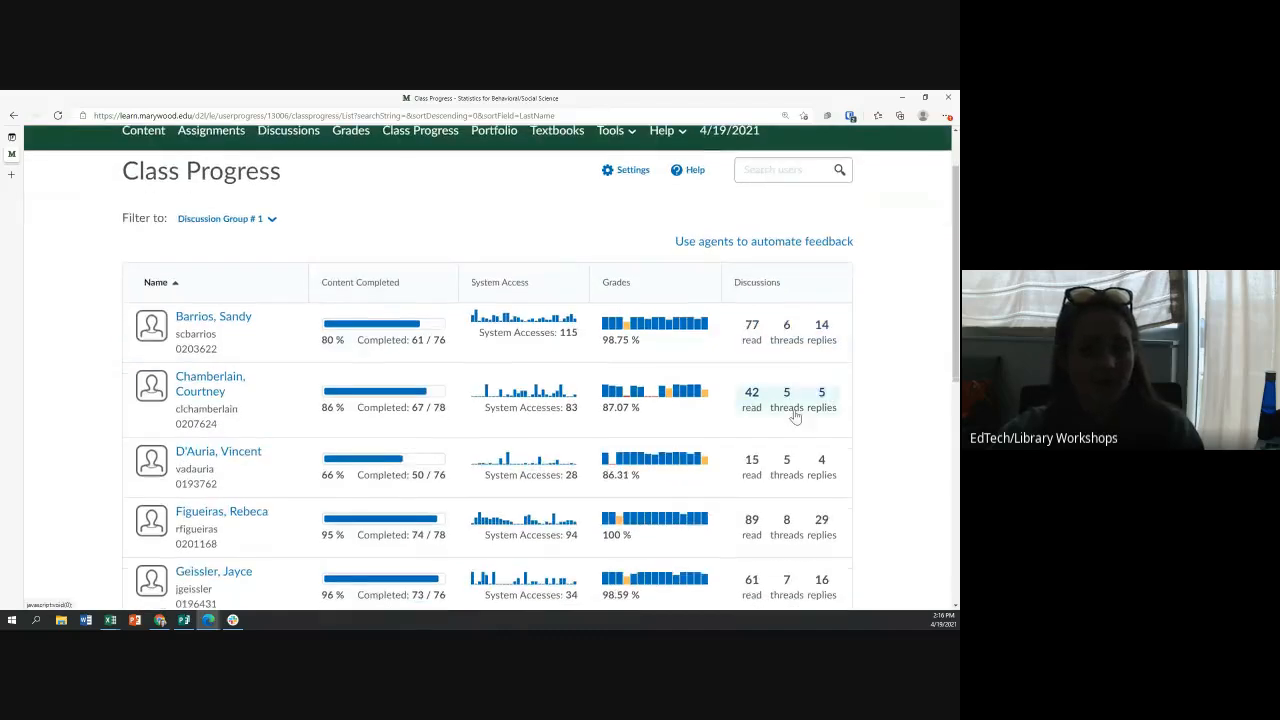
scroll(794, 416, down, 2)
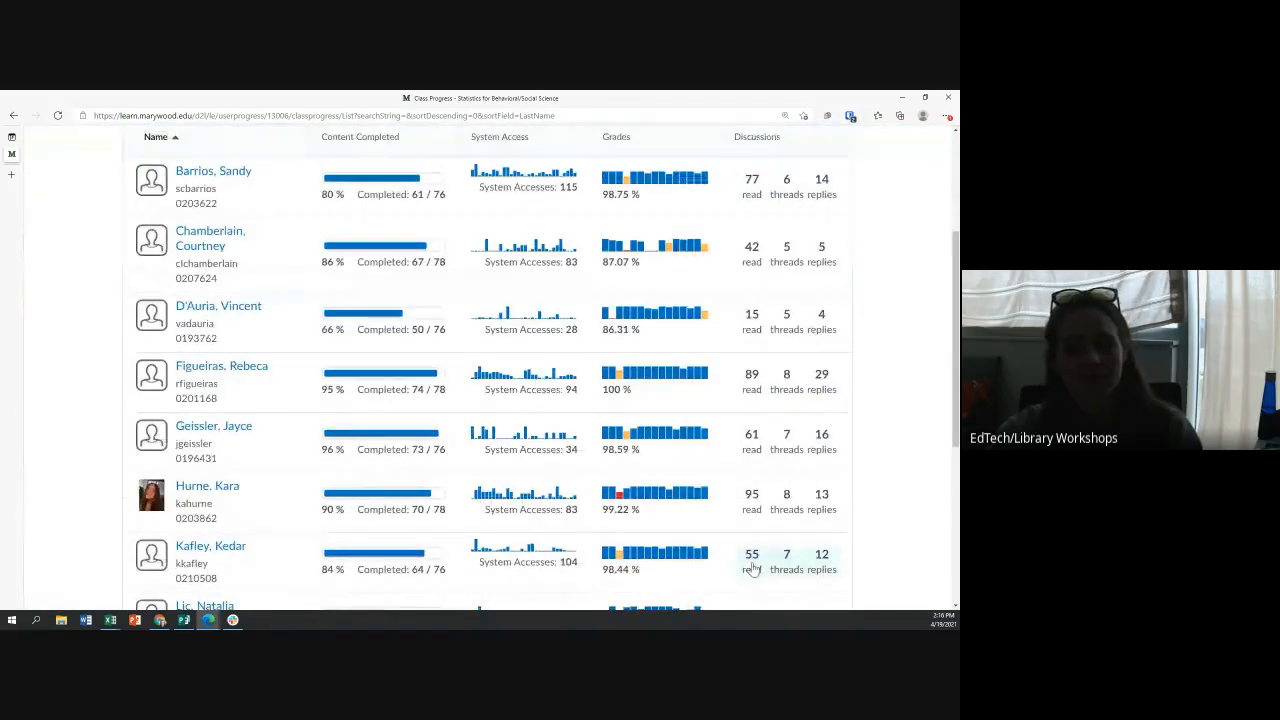
scroll(830, 560, down, 4)
scroll(790, 525, up, 6)
scroll(790, 525, up, 1)
Filter the Class Progress list to Discussion Group # 2 and review that group's discussion participation.
click(240, 294)
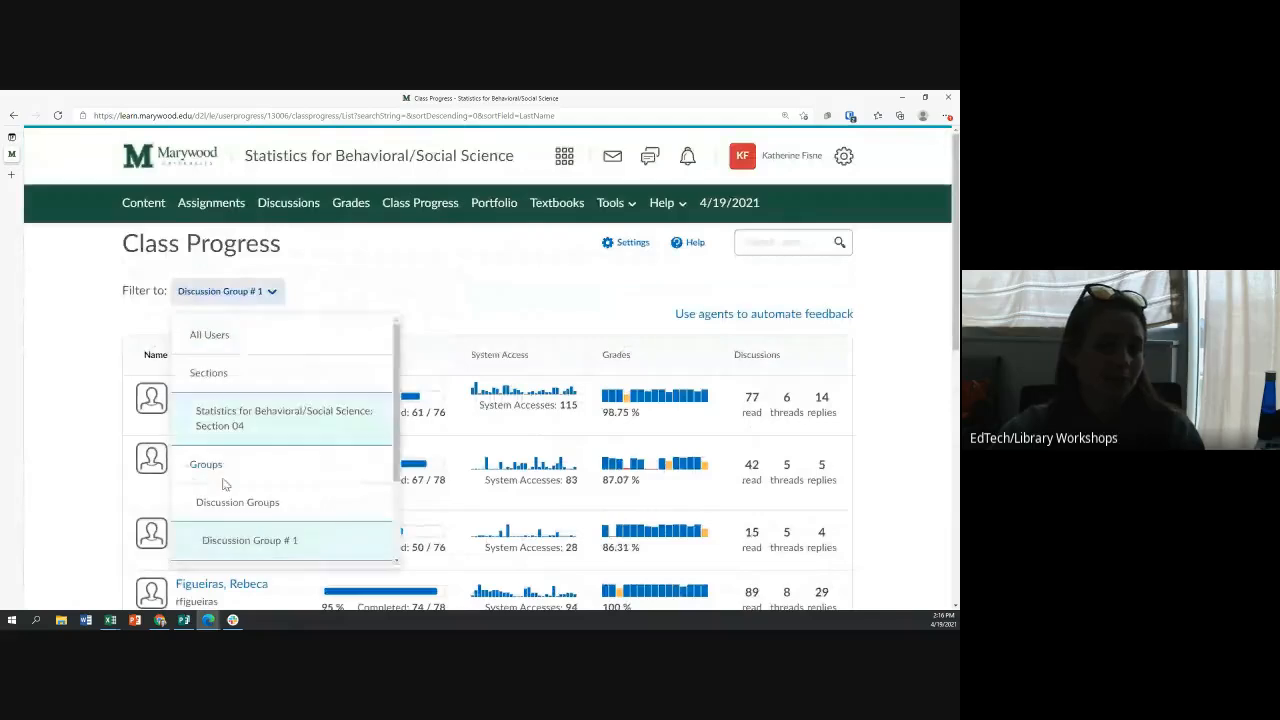
scroll(249, 527, down, 1)
click(252, 502)
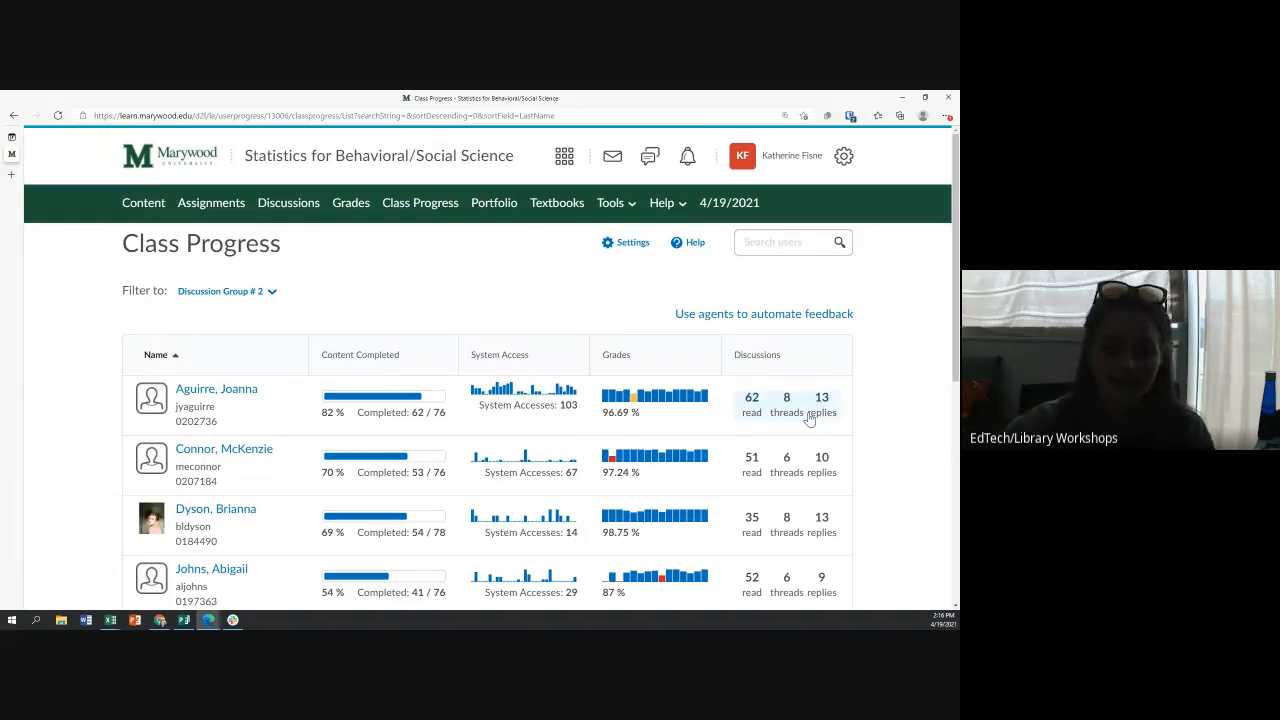
scroll(809, 418, down, 5)
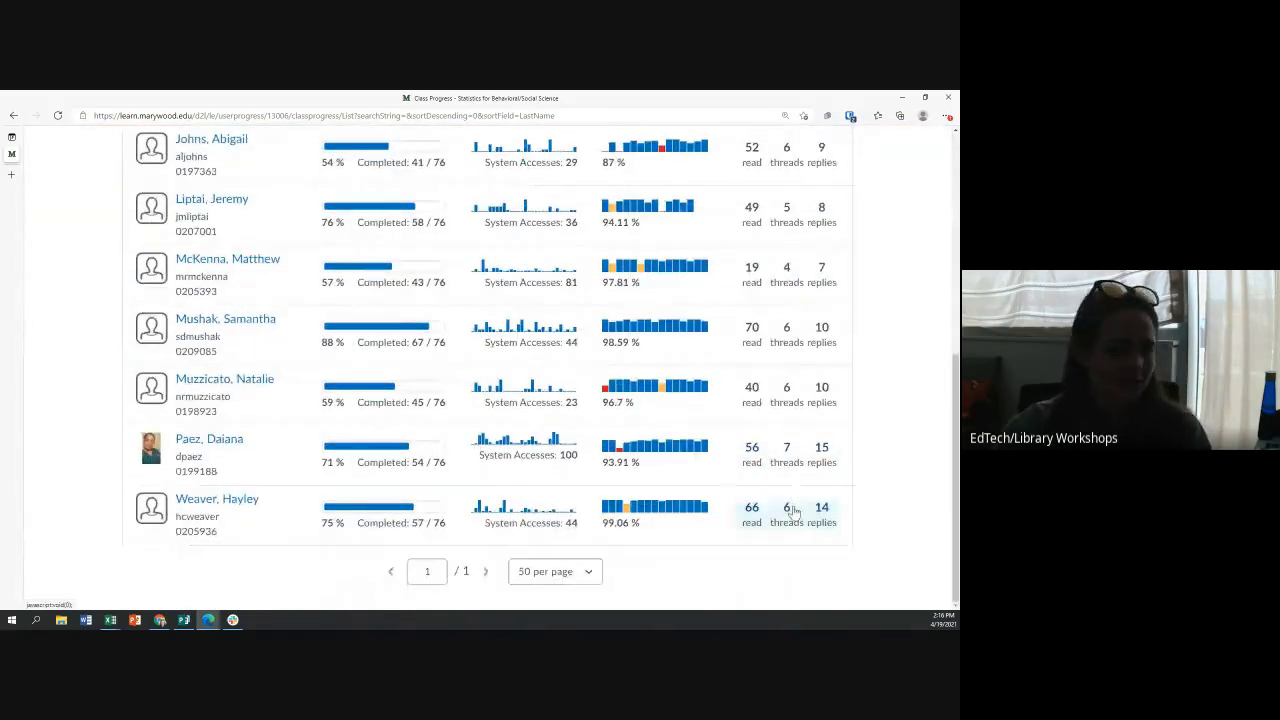
scroll(790, 510, up, 5)
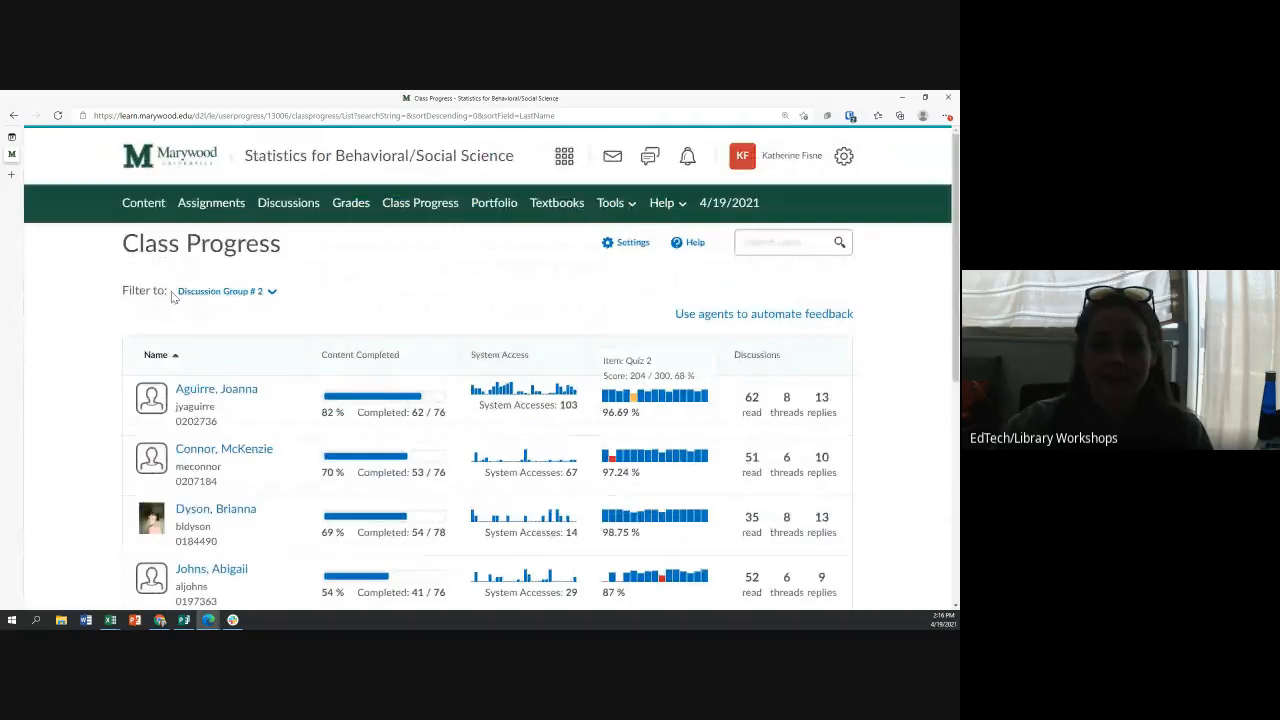
Open the first listed student's Progress Summary and review the current, maximum final and minimum final grades.
click(200, 390)
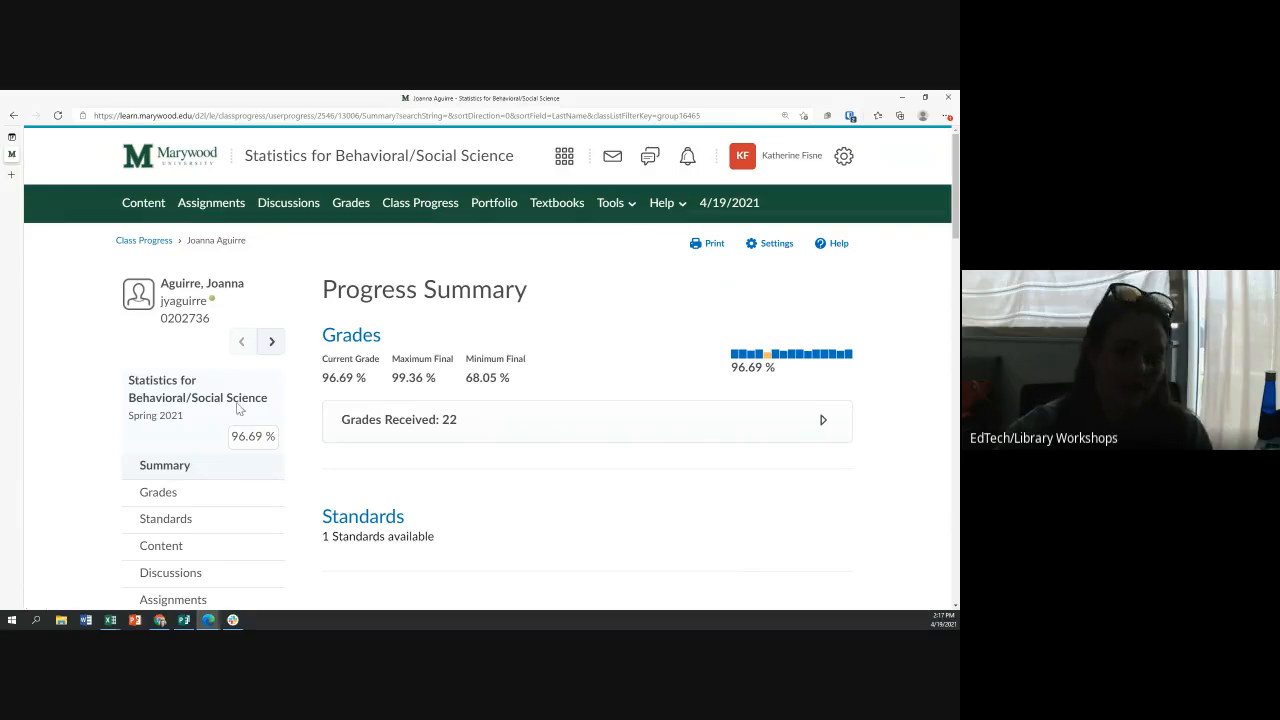
scroll(192, 386, down, 1)
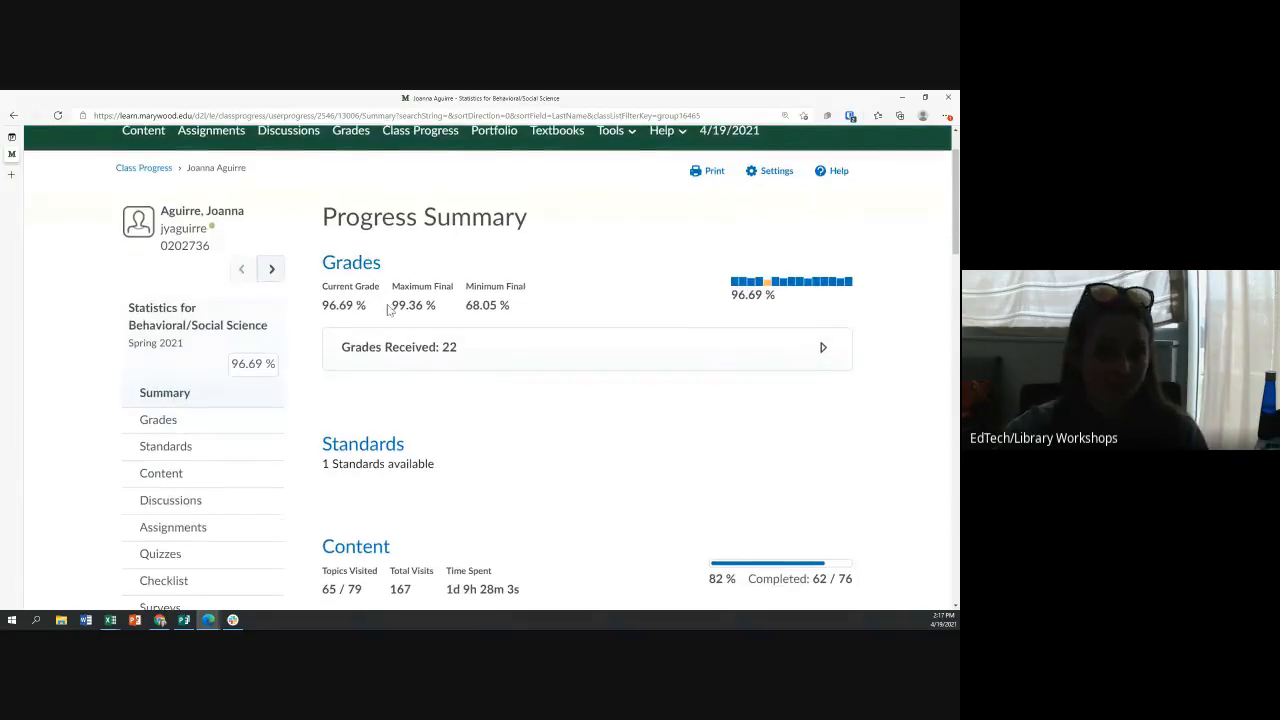
drag(320, 268, 374, 268)
click(394, 267)
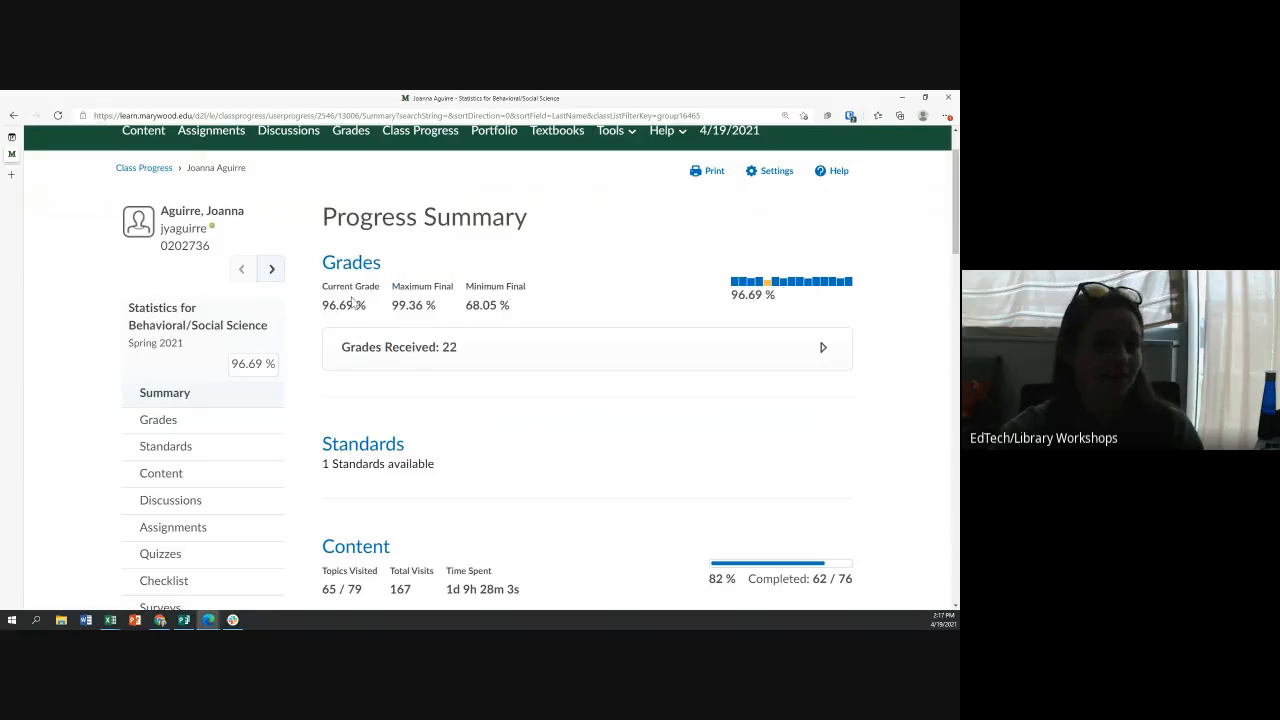
drag(510, 307, 466, 286)
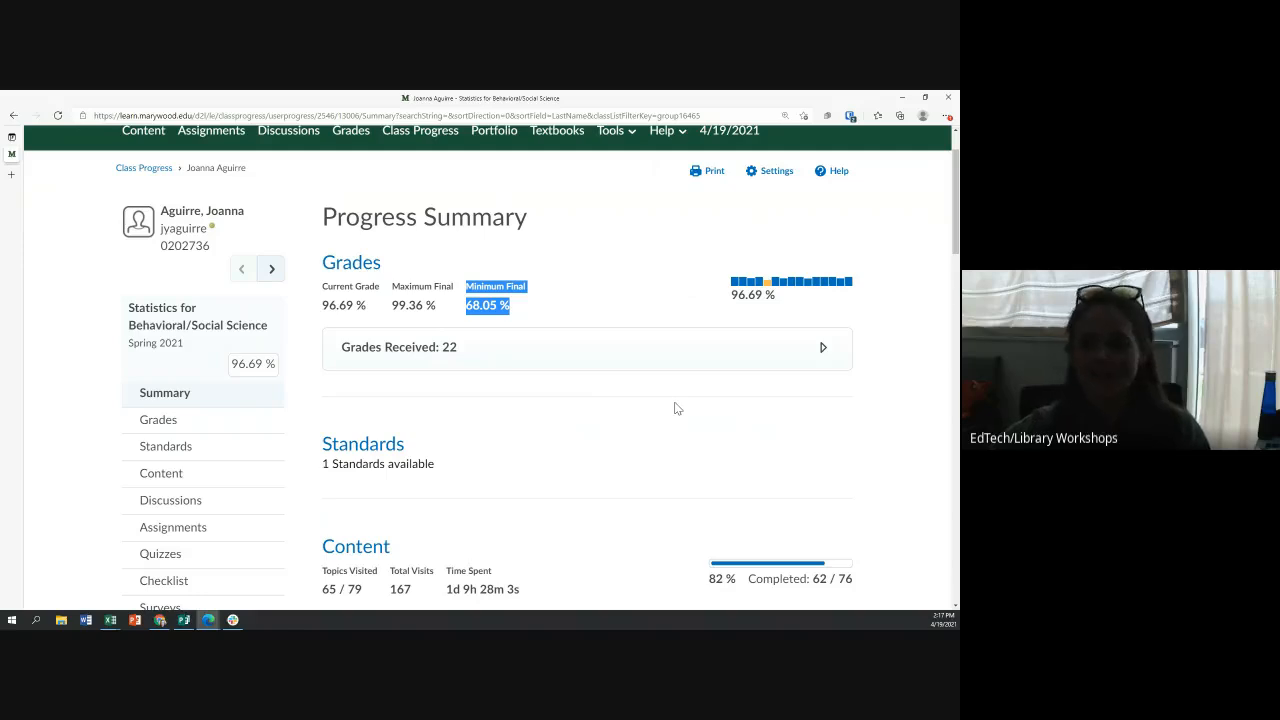
click(451, 316)
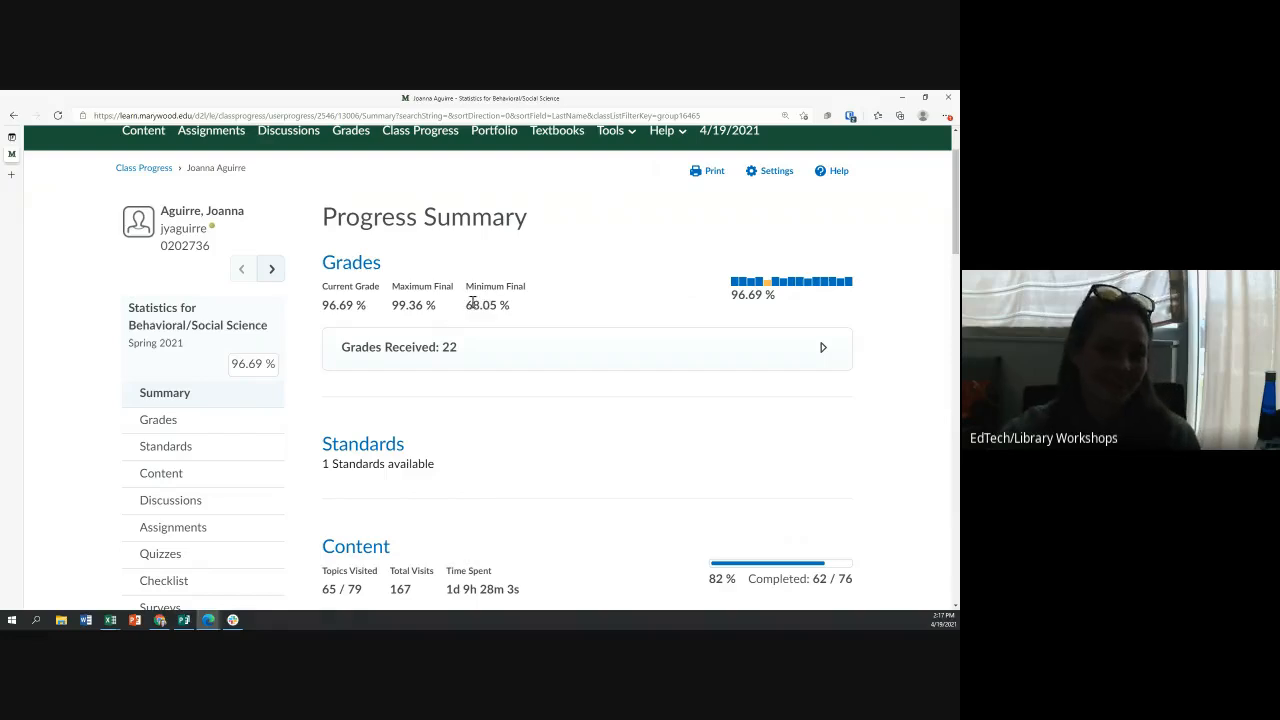
drag(466, 310, 518, 310)
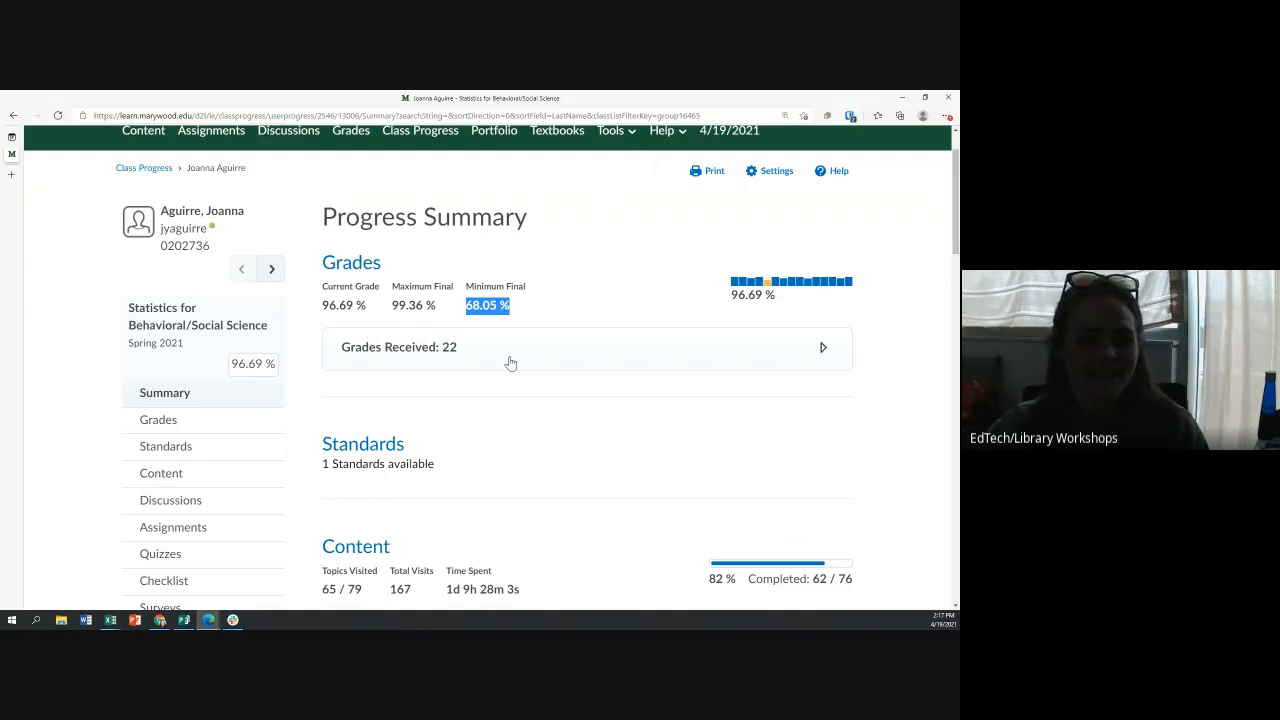
click(522, 313)
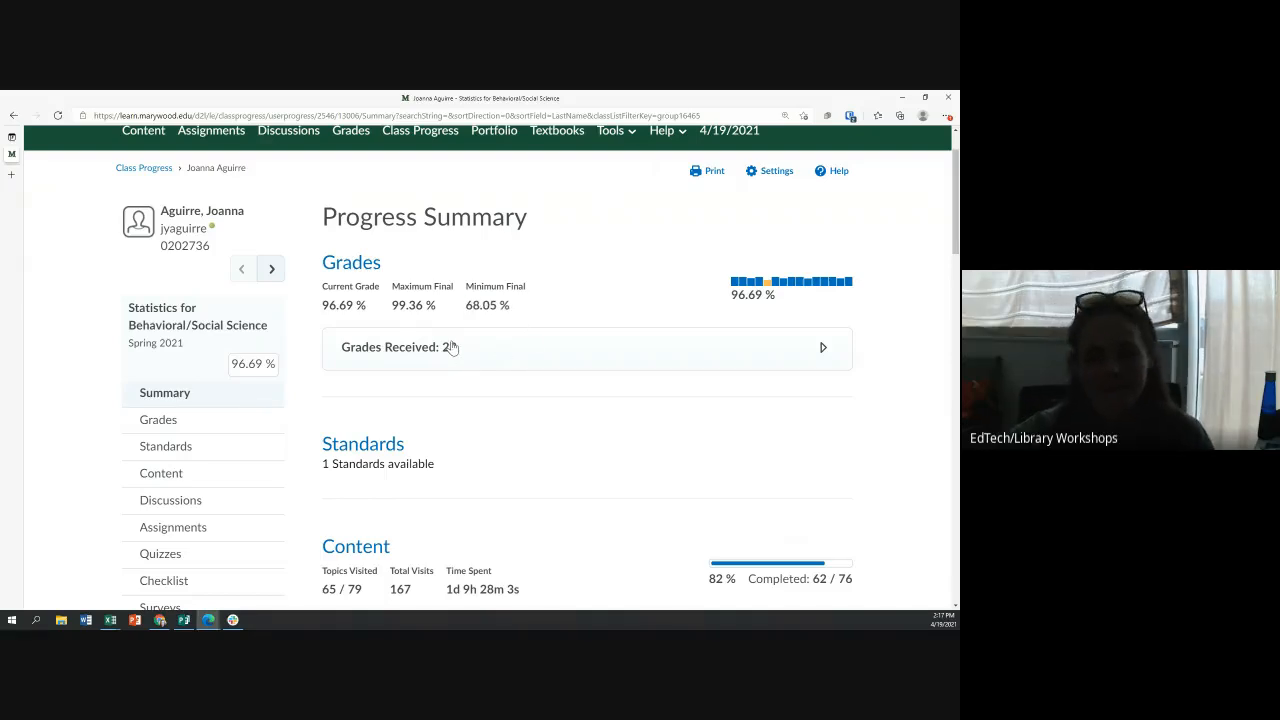
drag(390, 313, 438, 316)
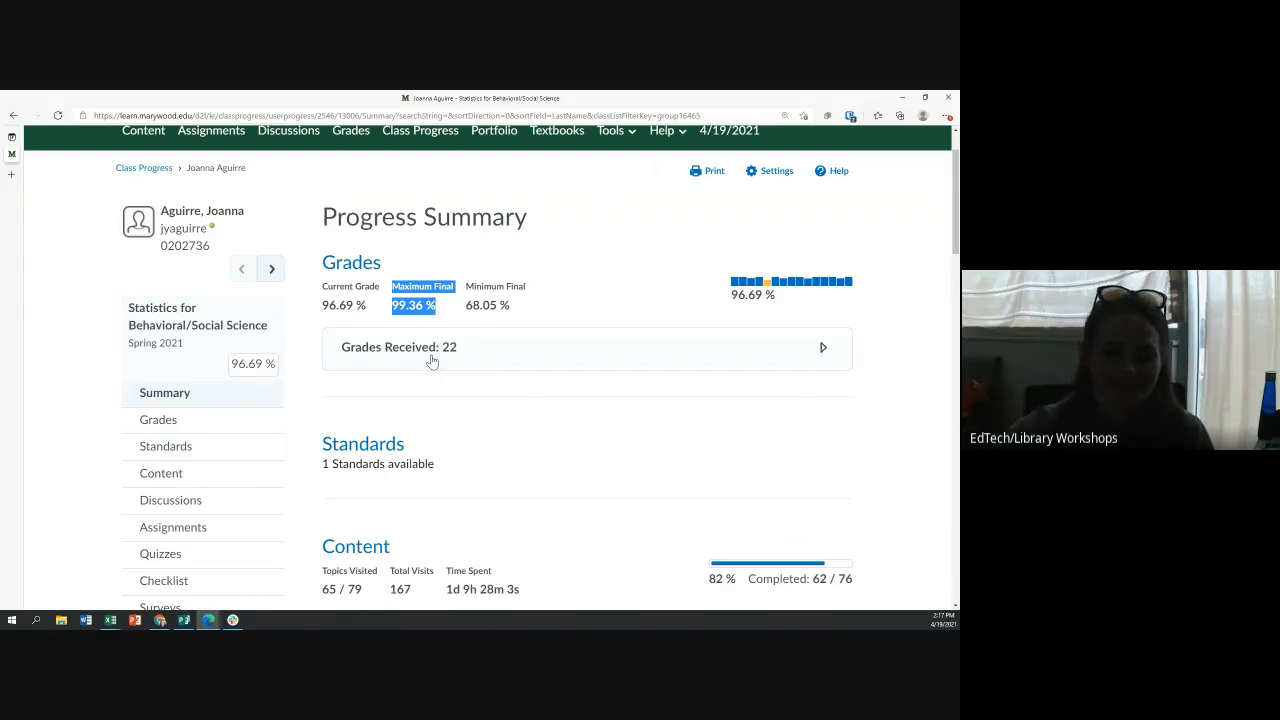
Check the student's content completion and total time spent in the Content section of the Progress Summary.
scroll(432, 362, down, 2)
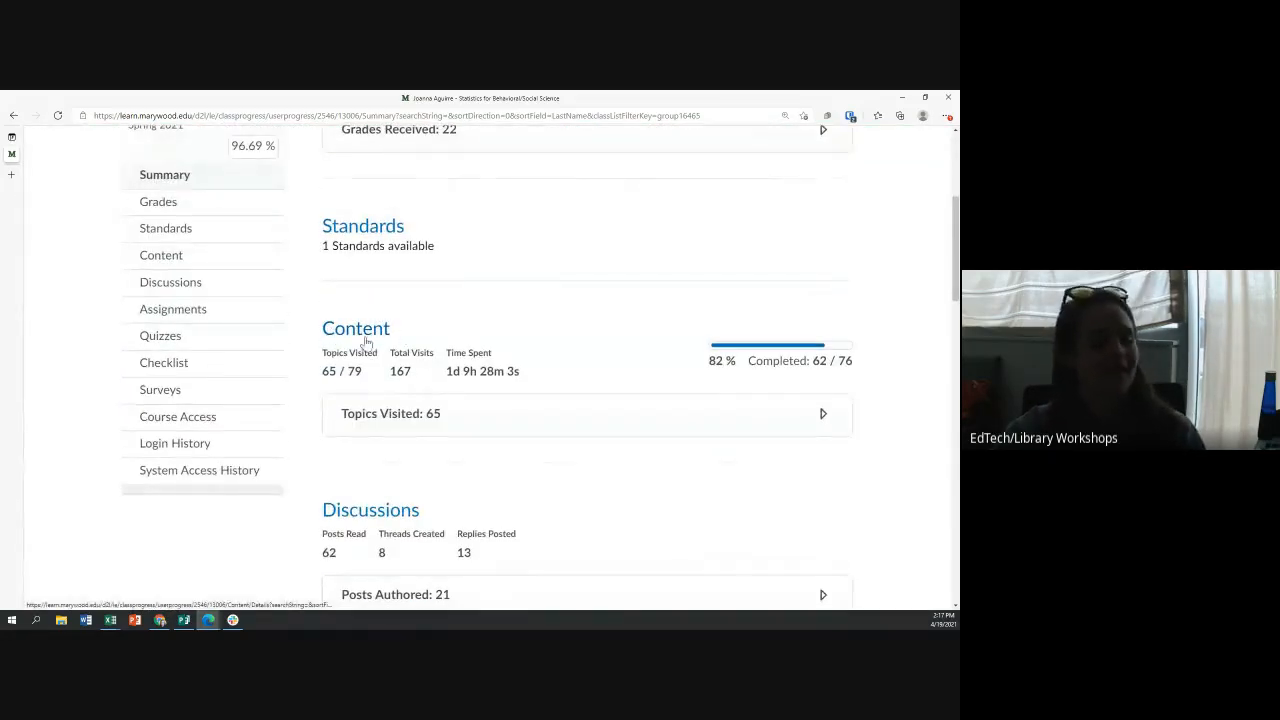
drag(783, 361, 856, 363)
click(868, 363)
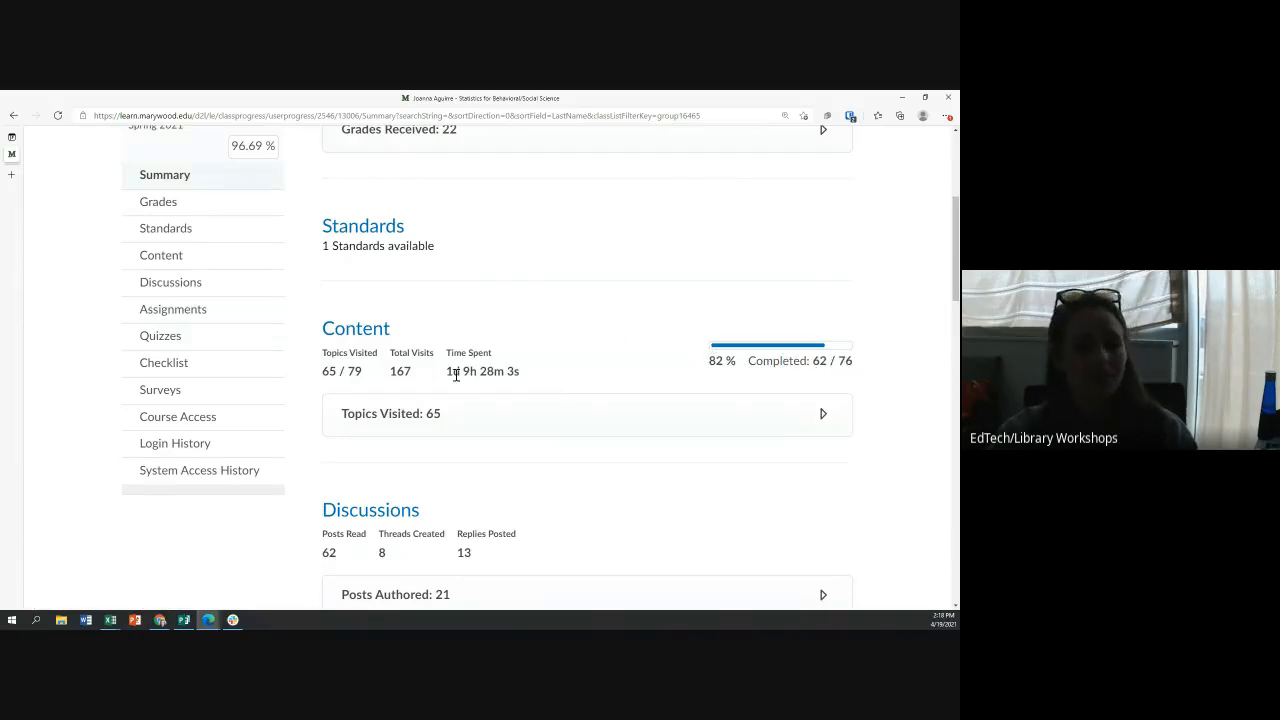
drag(449, 371, 532, 378)
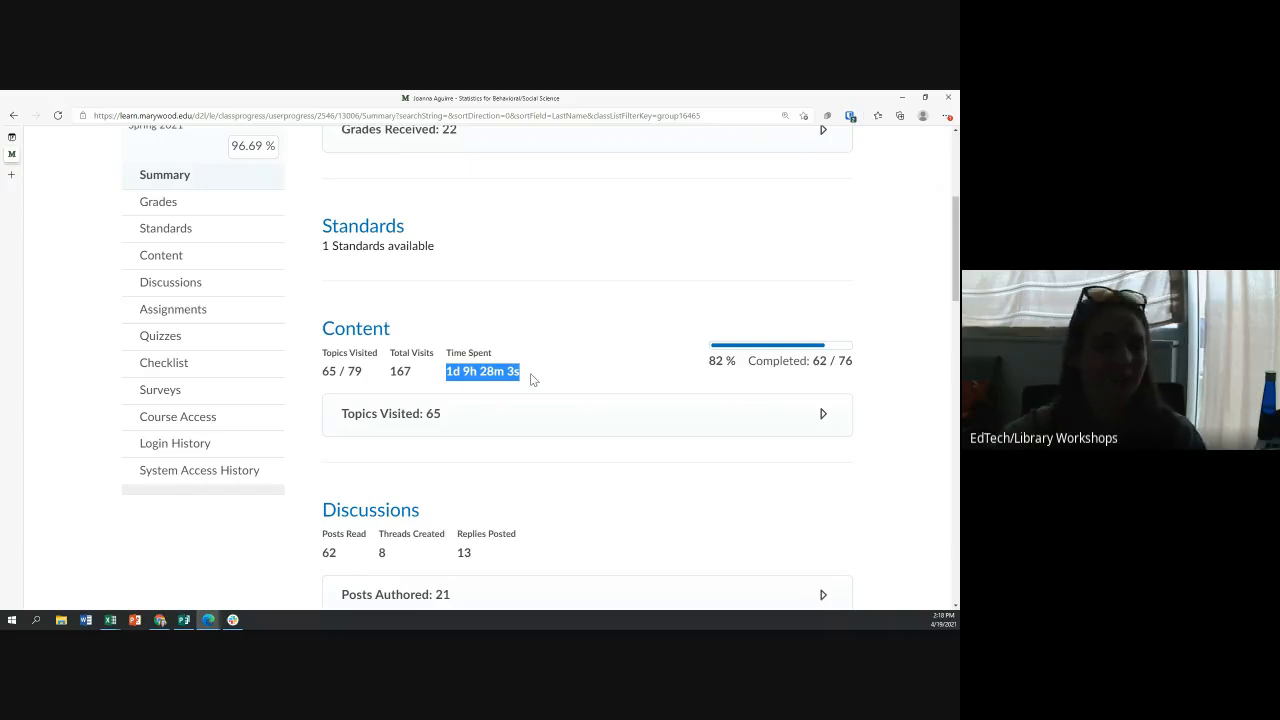
Expand the student's Topics Visited list and examine the visits and time spent on each topic.
click(423, 421)
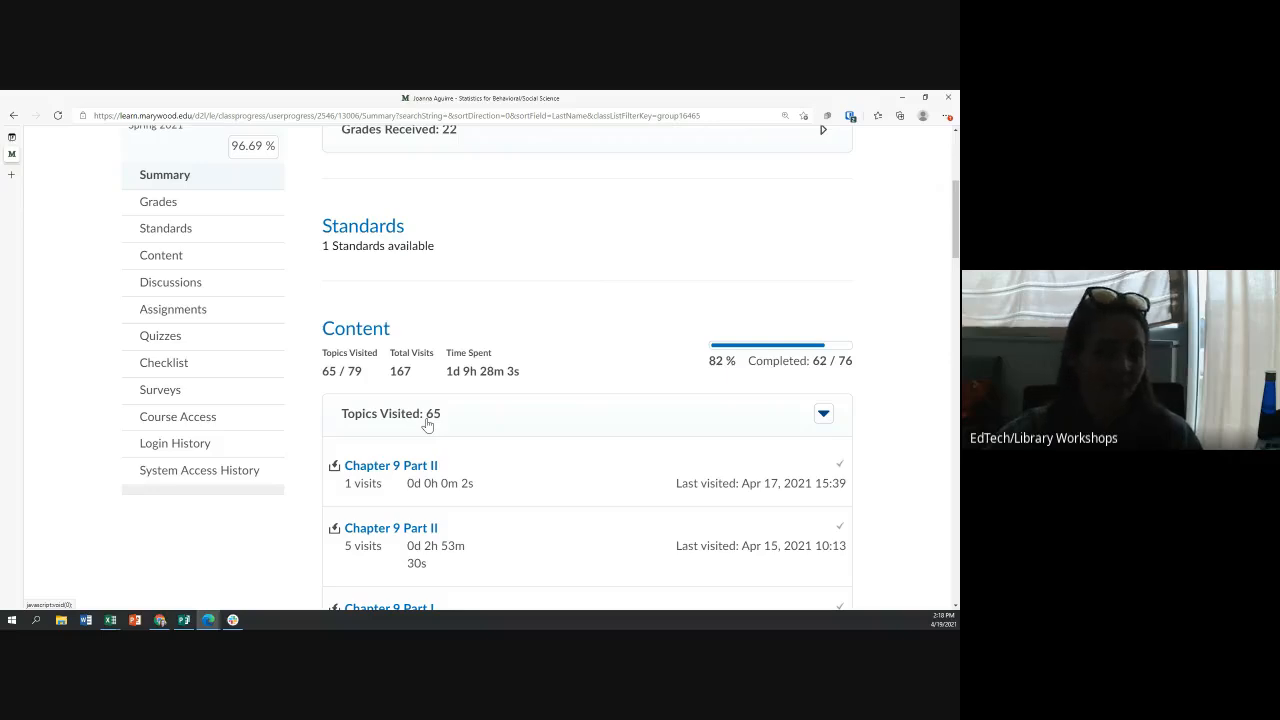
scroll(423, 420, down, 1)
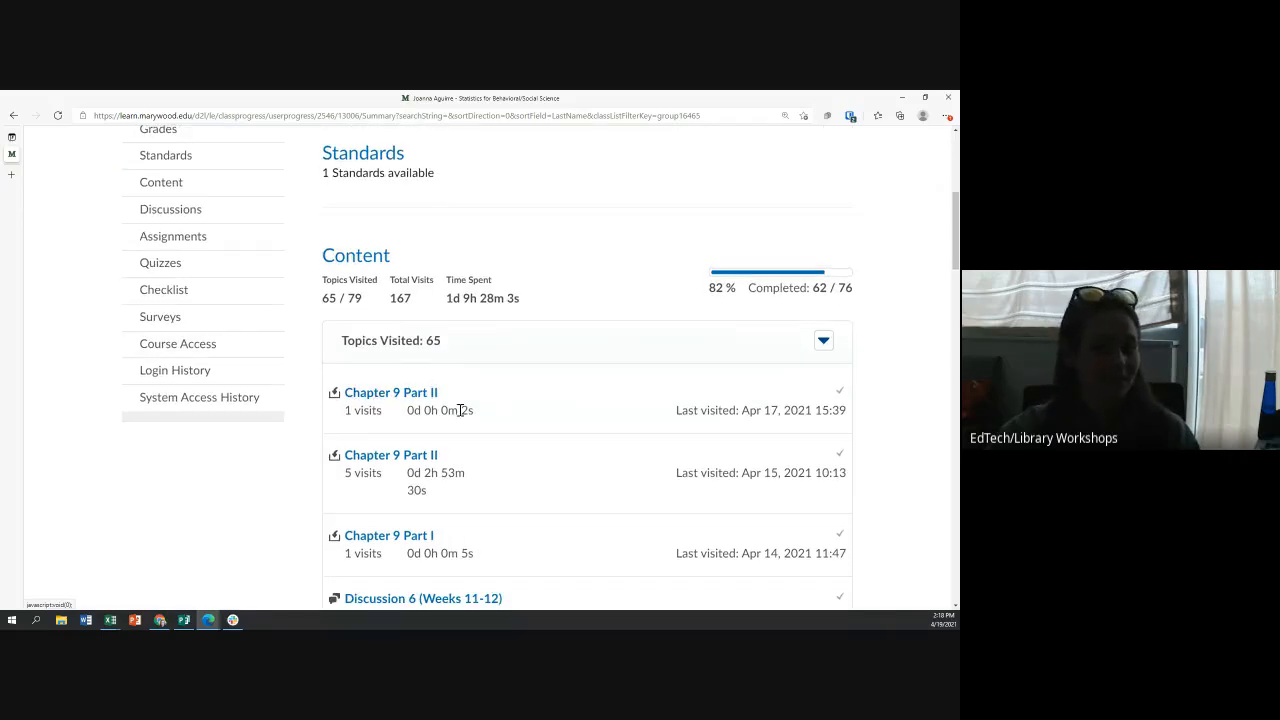
scroll(466, 409, down, 1)
drag(424, 401, 466, 405)
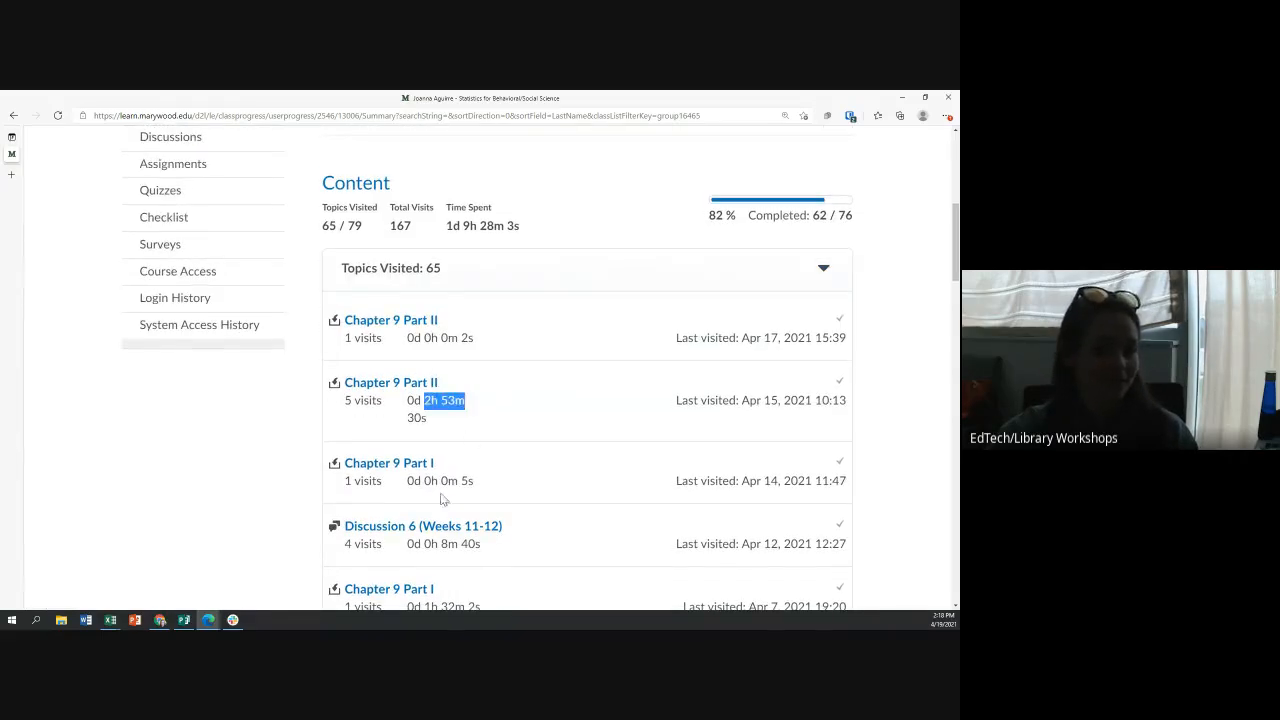
drag(461, 481, 475, 487)
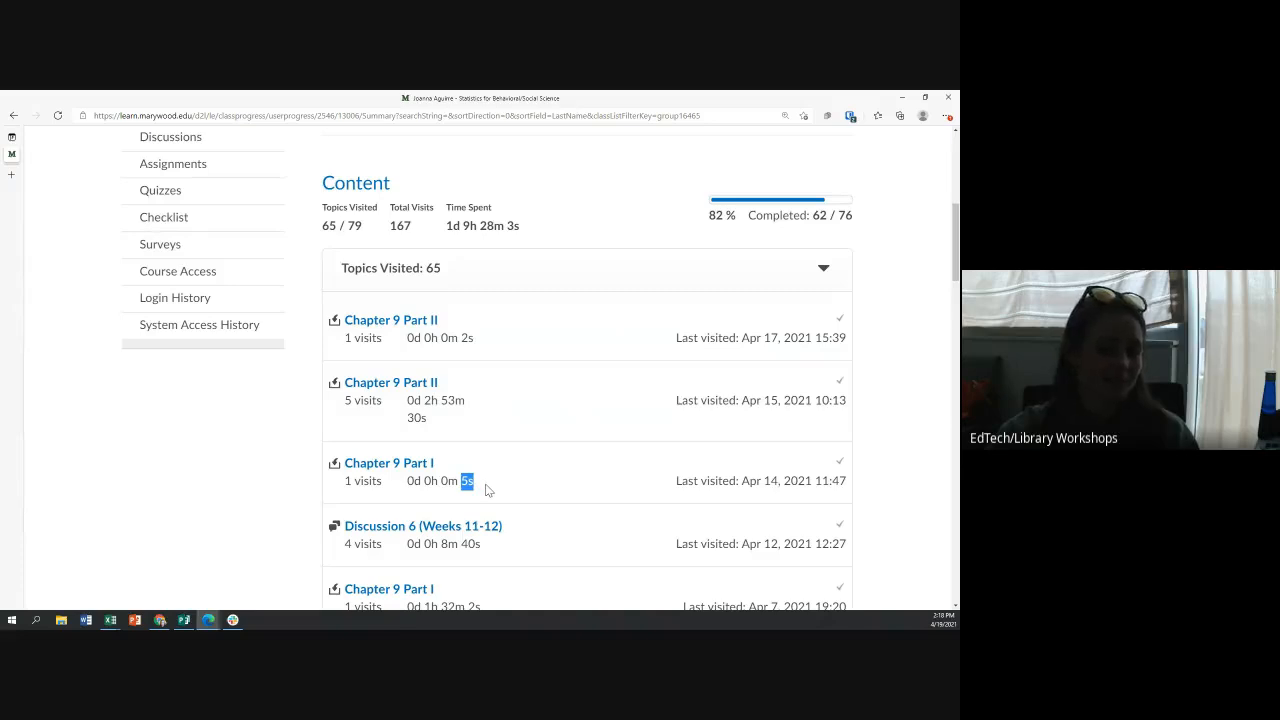
scroll(488, 490, down, 2)
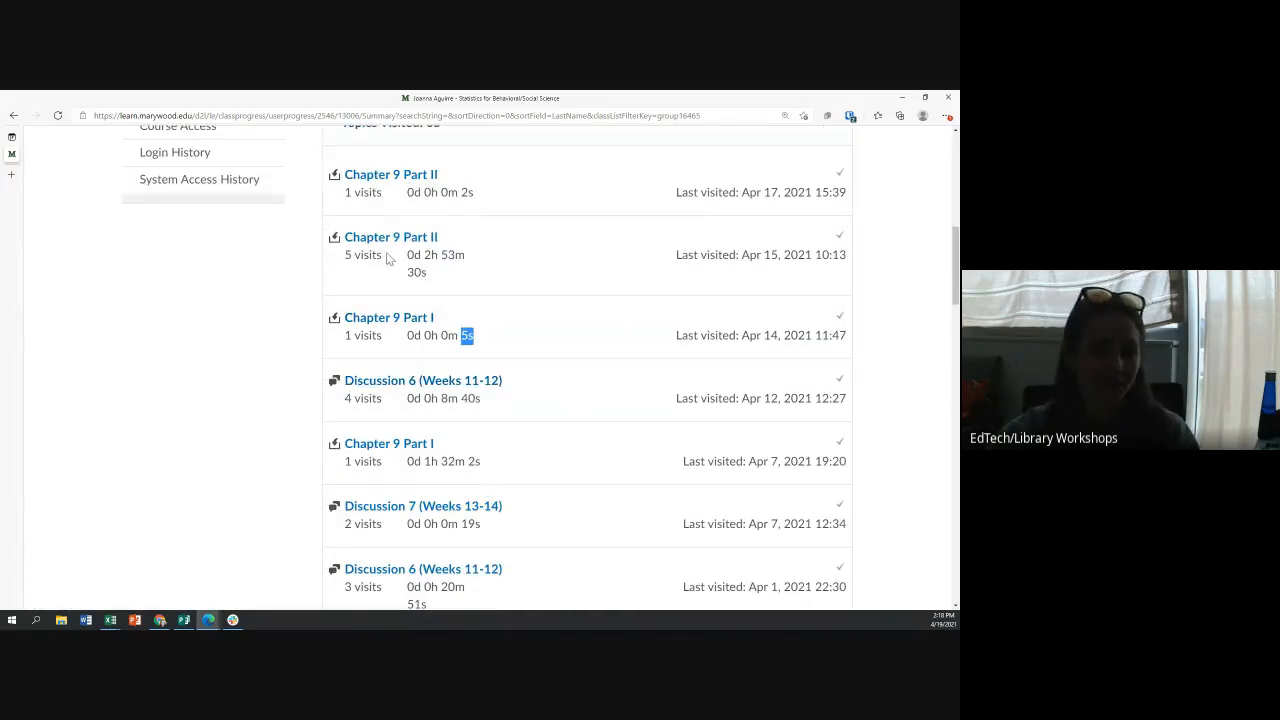
drag(441, 400, 502, 402)
click(502, 402)
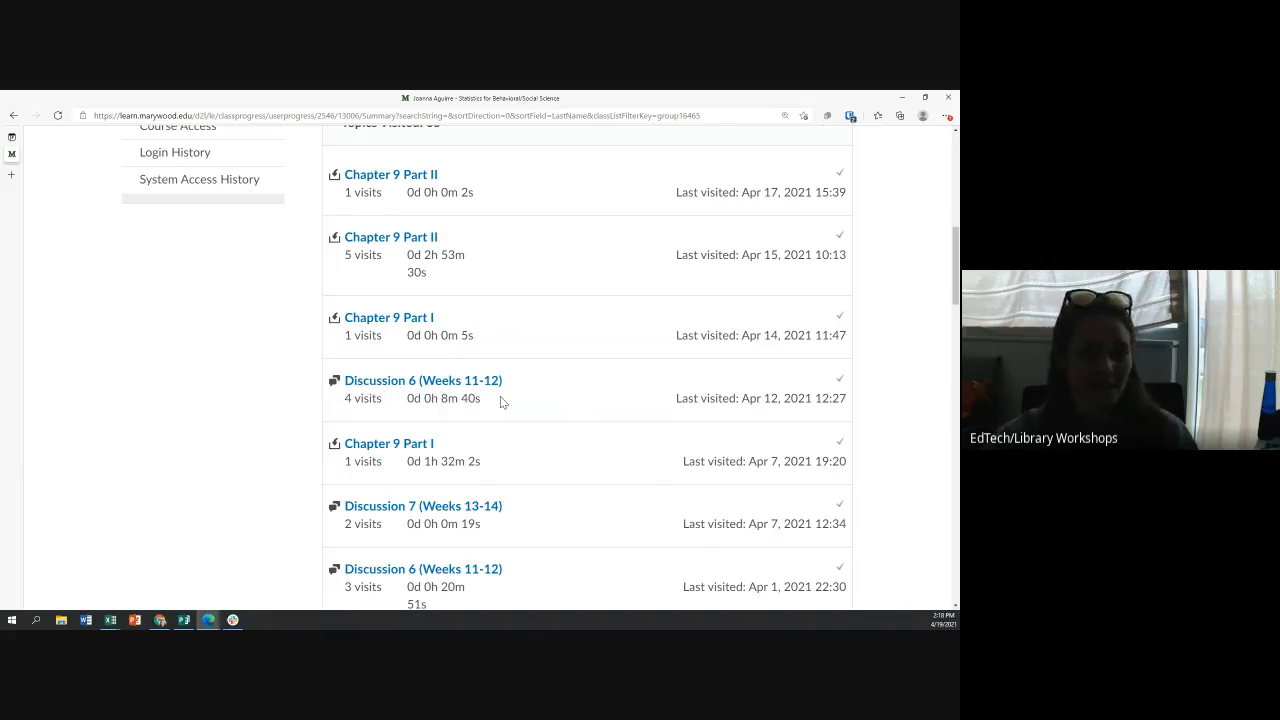
scroll(509, 403, down, 5)
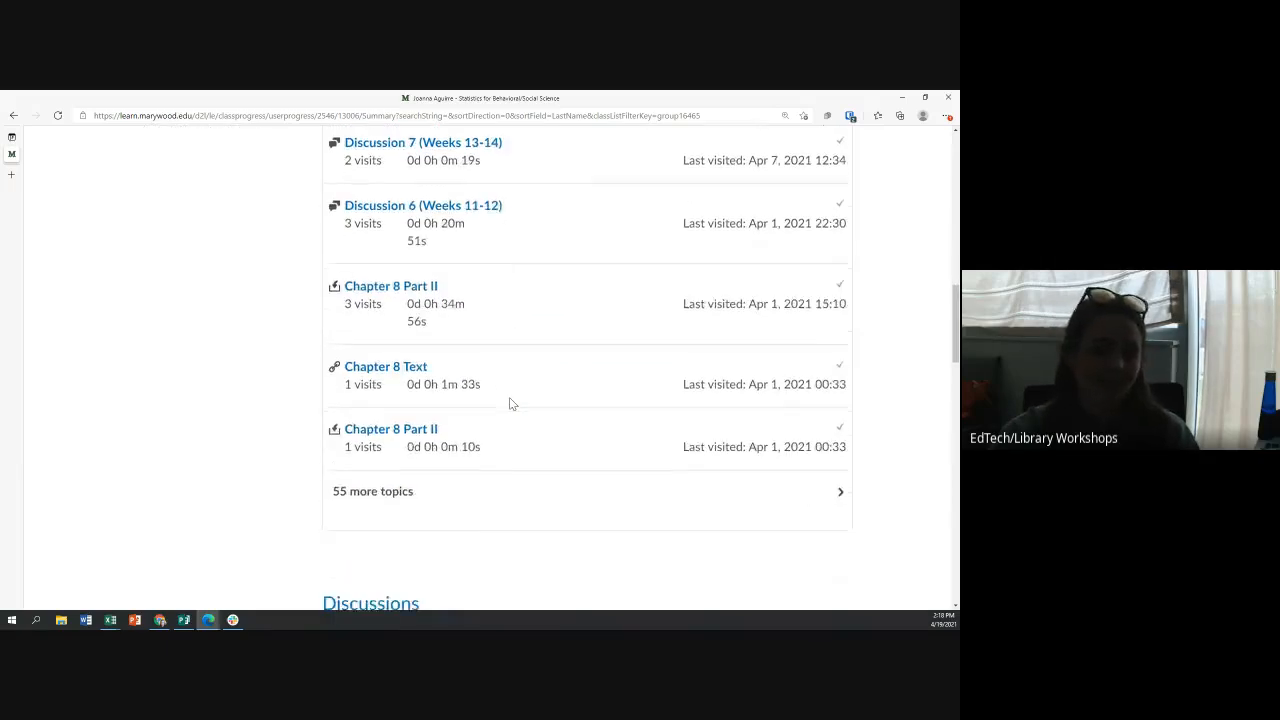
Show the student's remaining visited topics in Content Progress and look over completion of each course module.
click(840, 421)
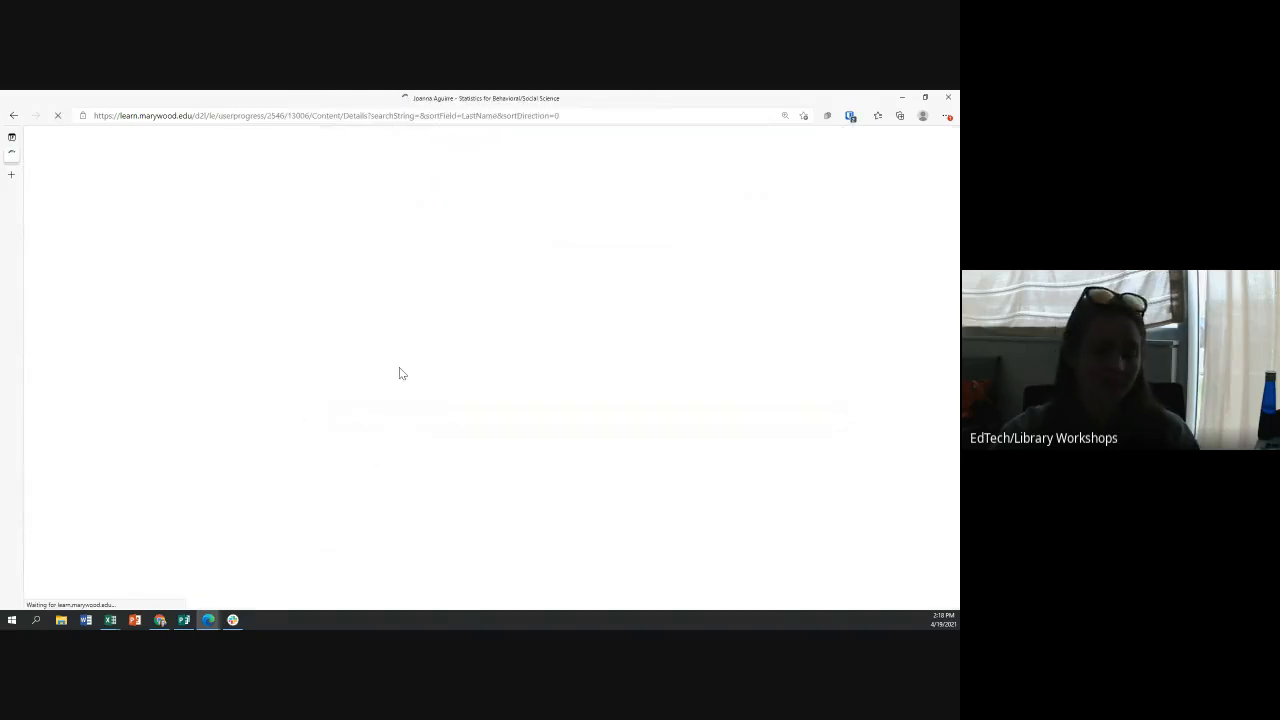
scroll(435, 441, down, 5)
scroll(431, 357, up, 5)
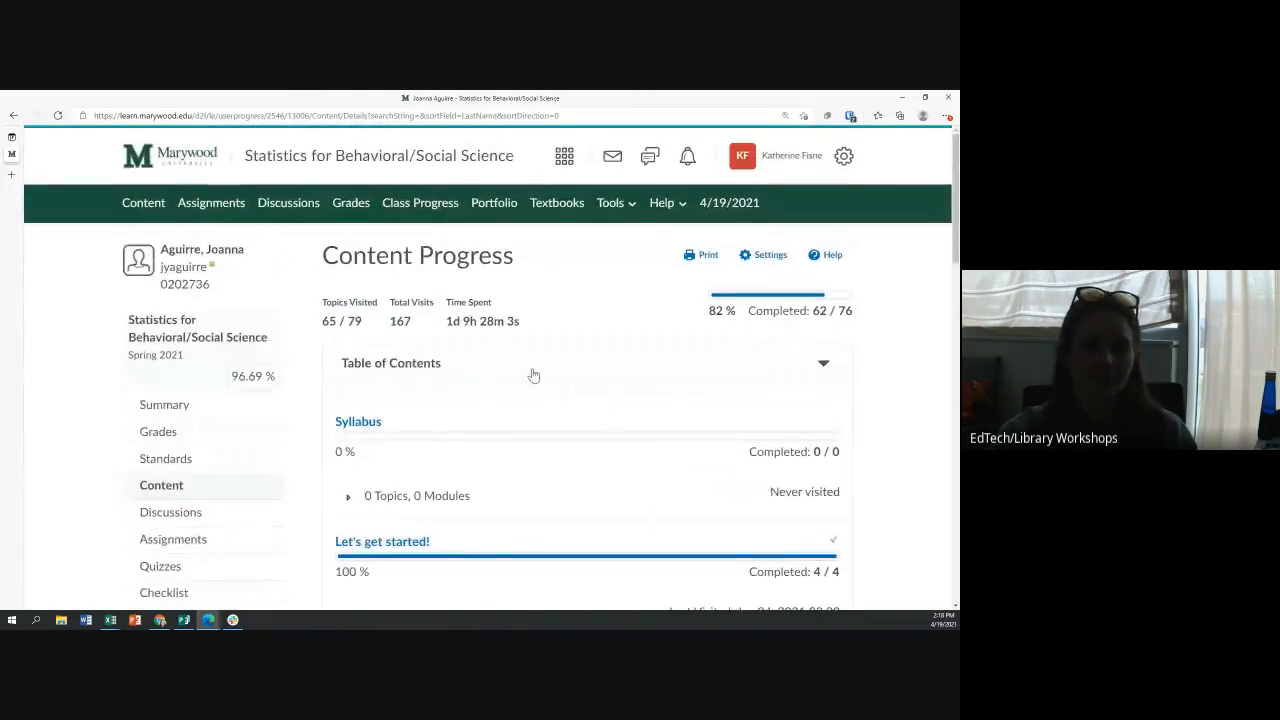
scroll(531, 374, down, 1)
scroll(600, 337, down, 10)
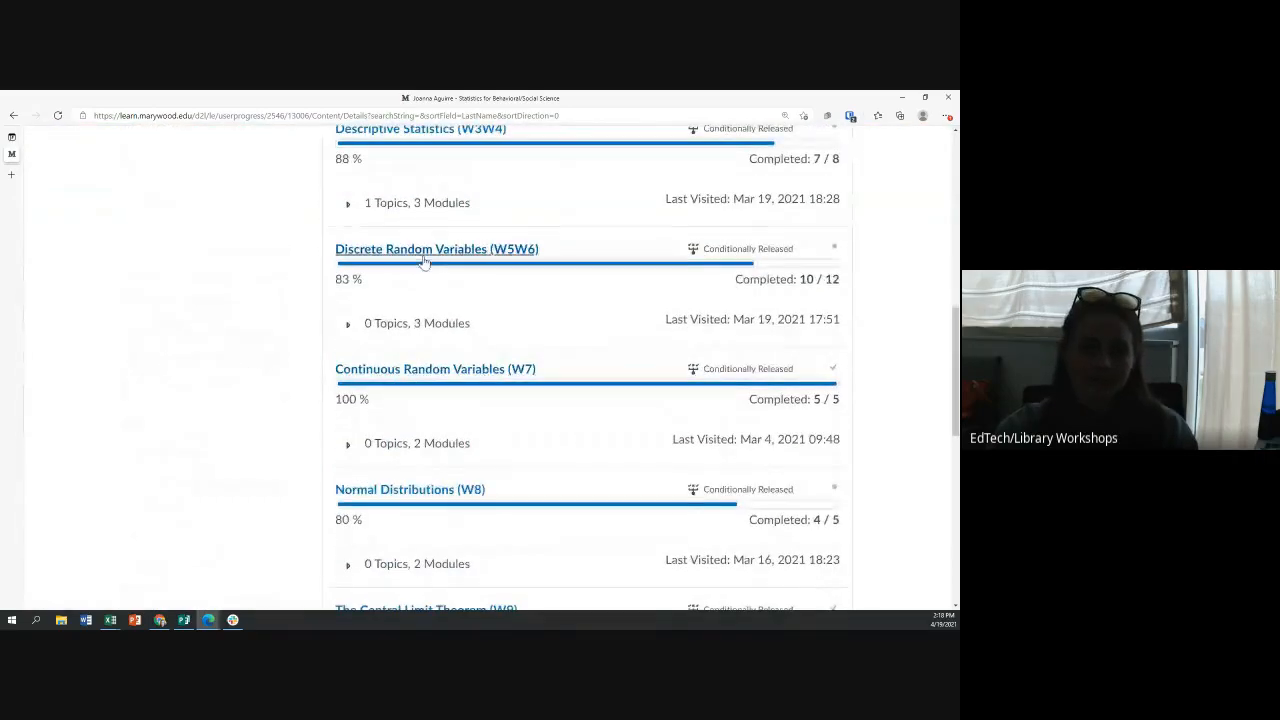
Expand Descriptive Statistics (W3W4) and its Learning Resources to examine the student's visits and time per item.
scroll(400, 330, up, 3)
click(348, 422)
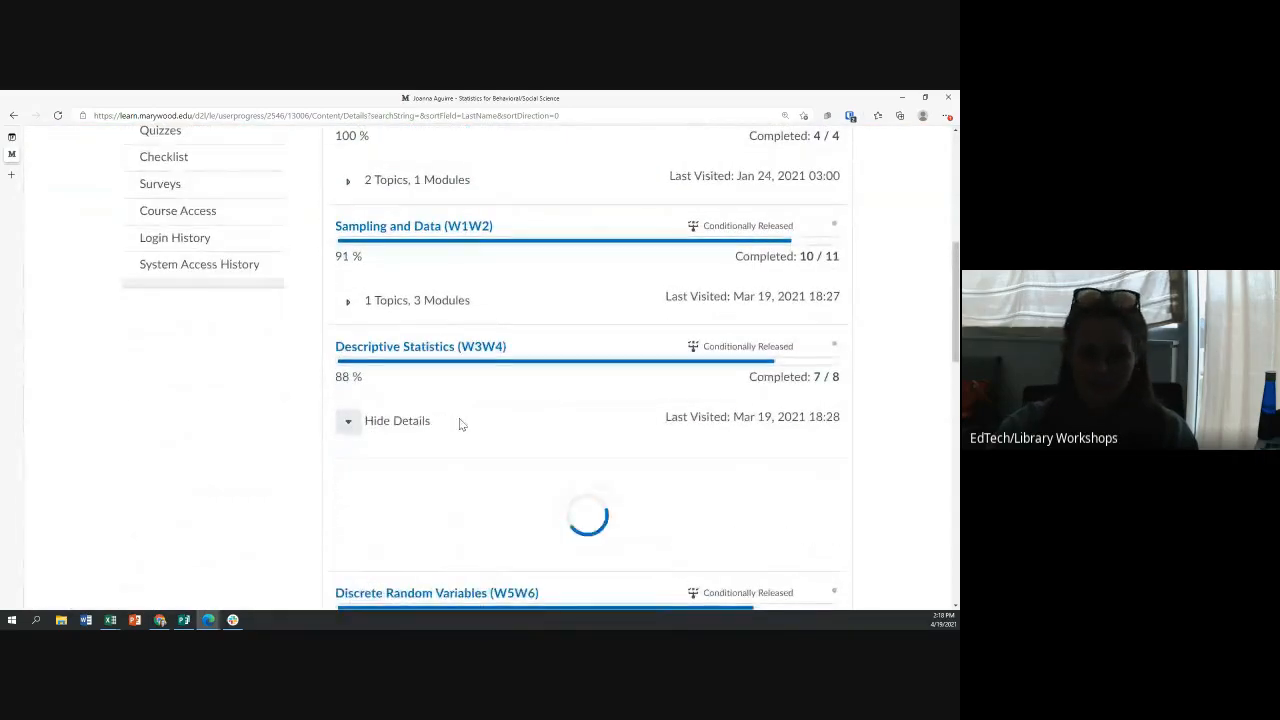
scroll(454, 426, down, 2)
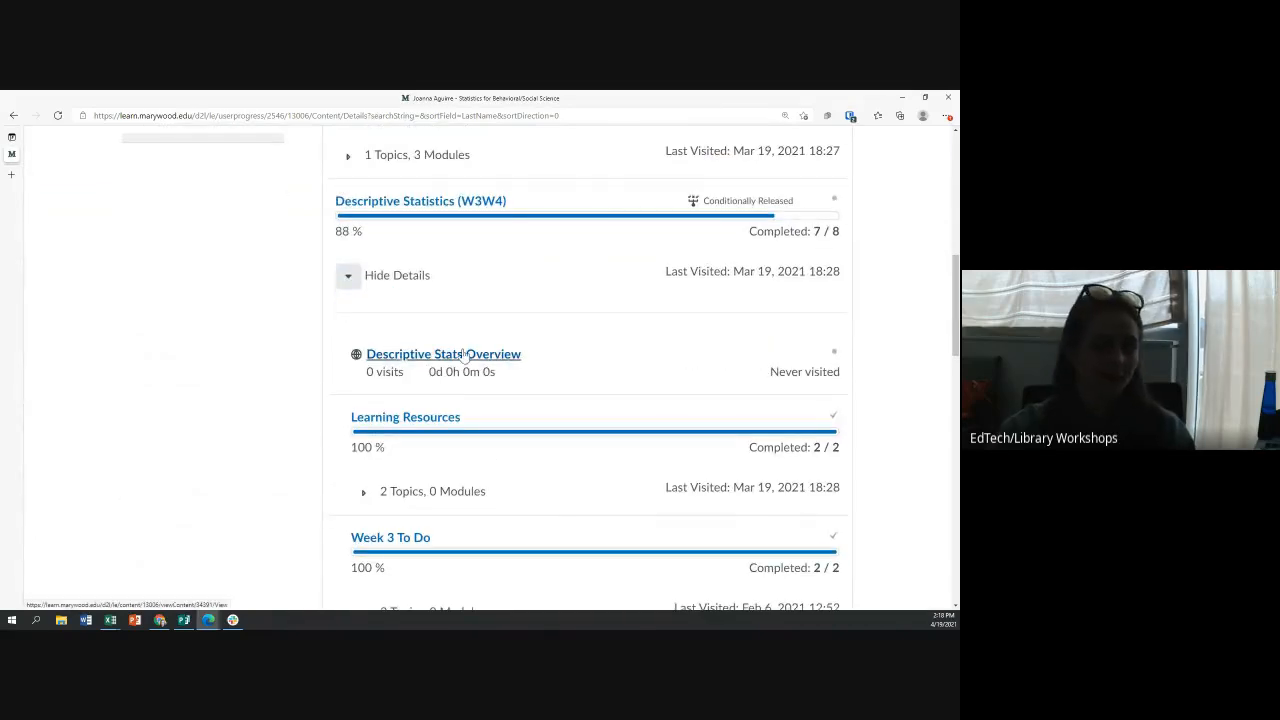
click(363, 491)
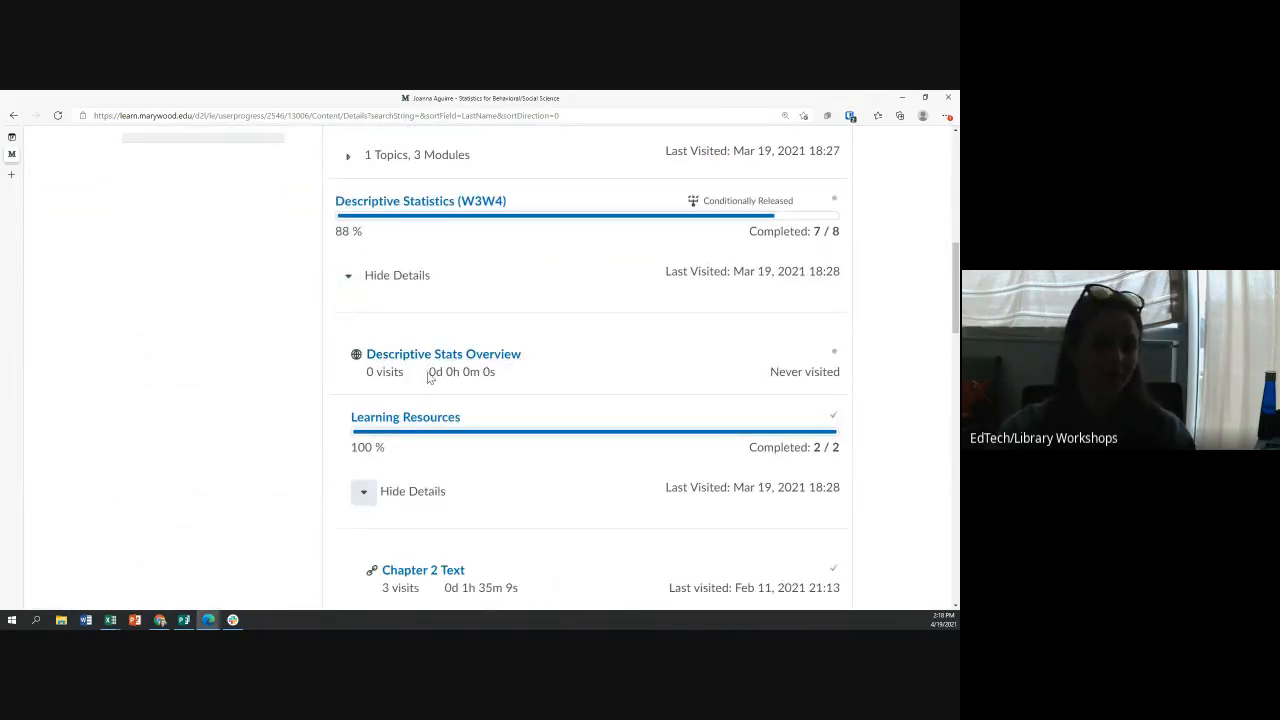
scroll(432, 435, down, 2)
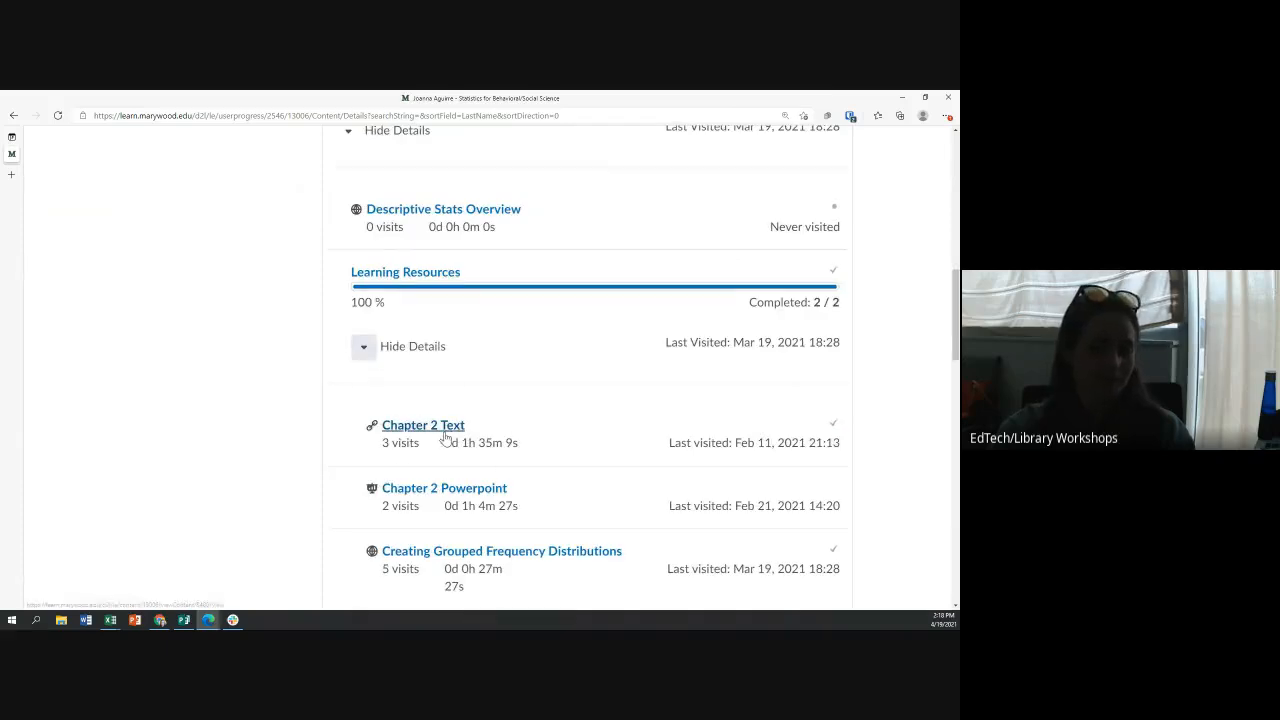
scroll(475, 445, down, 1)
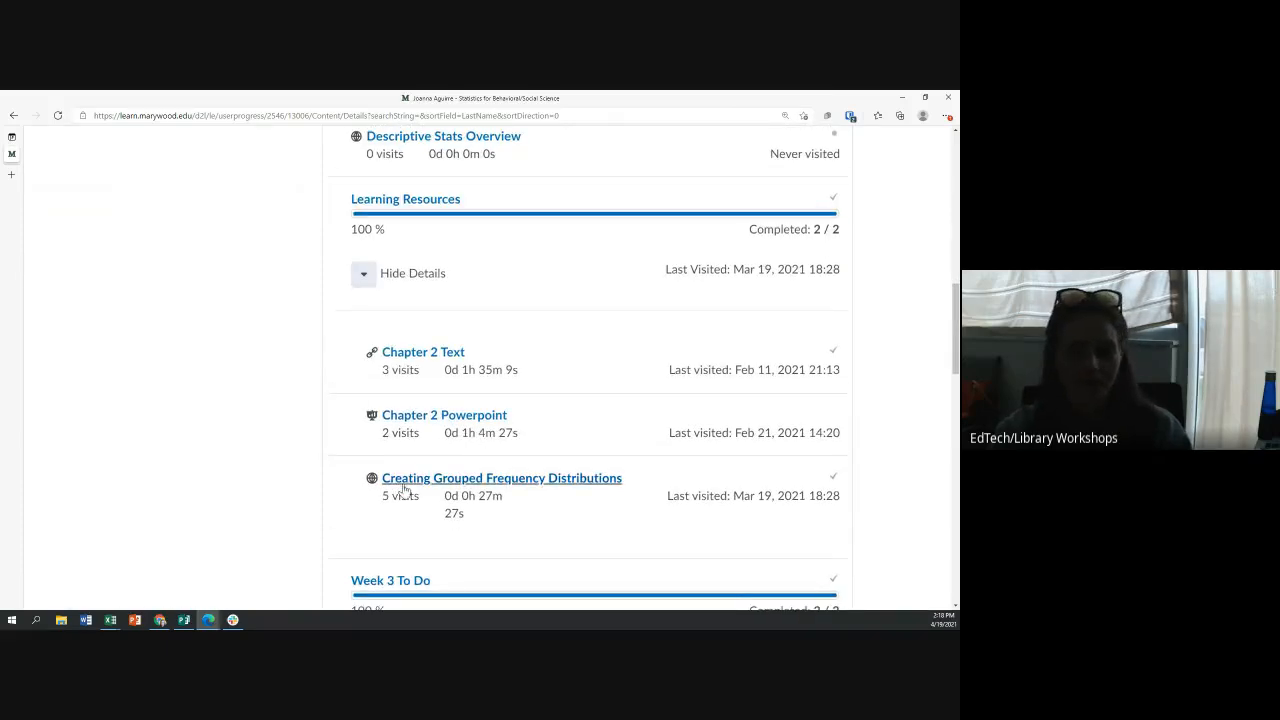
scroll(499, 474, down, 1)
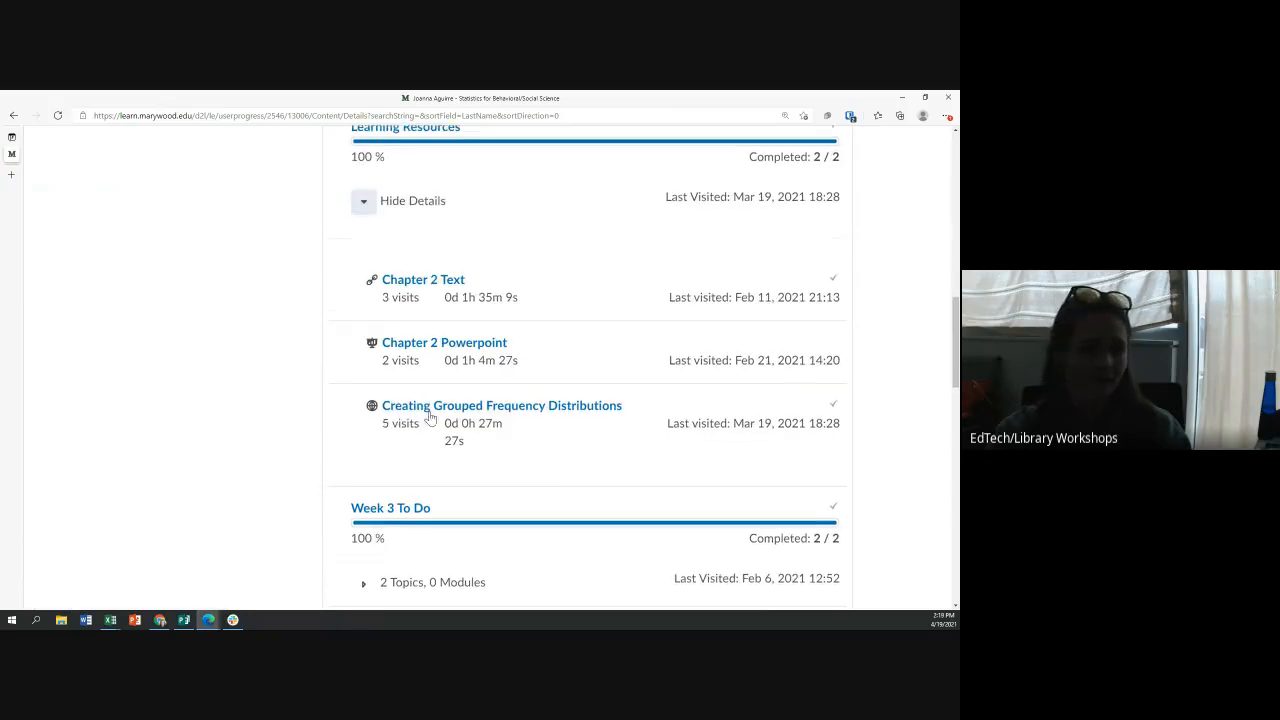
double_click(480, 425)
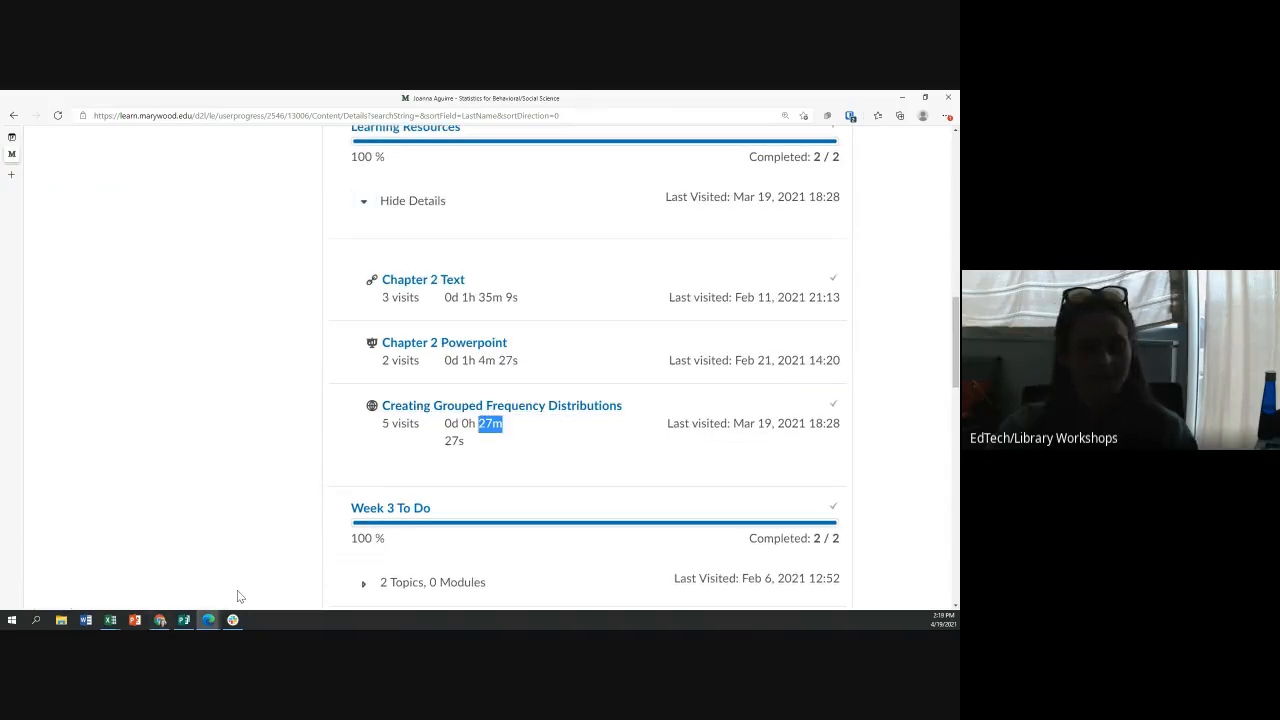
Open the student's Discussions Progress and expand Weekly Discussions to review participation and scores for each topic.
scroll(397, 376, up, 9)
scroll(400, 380, up, 1)
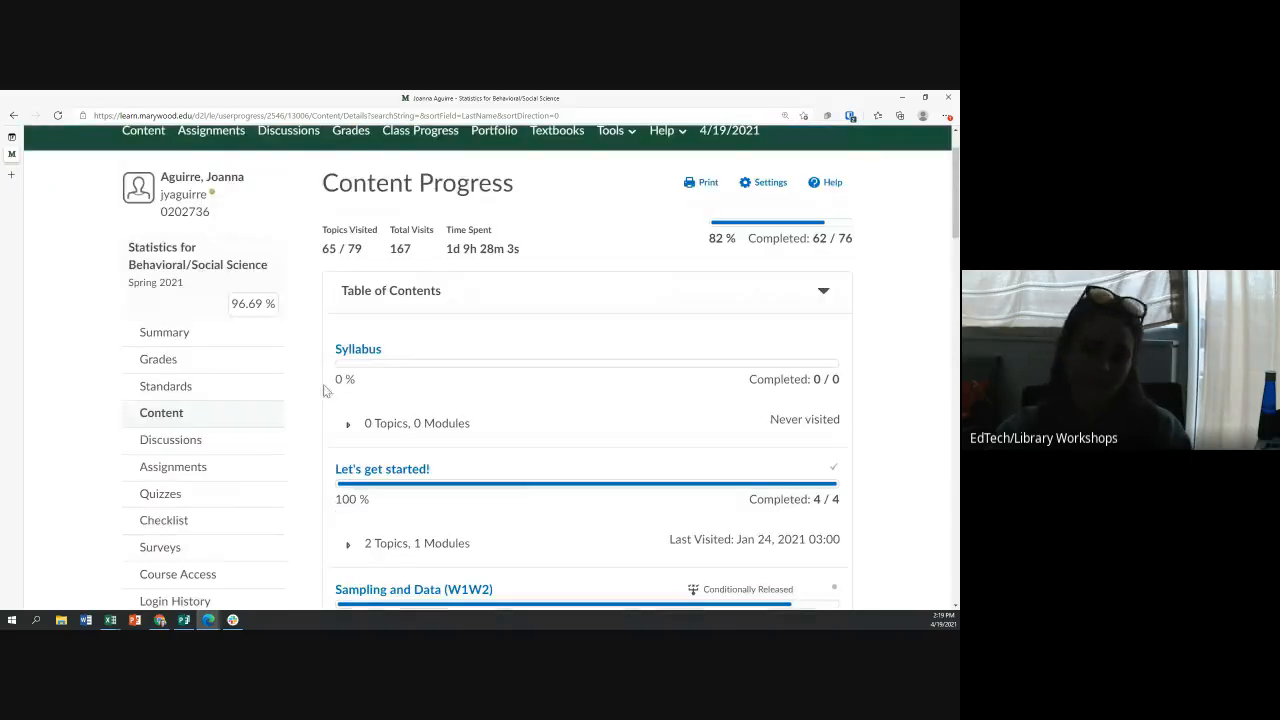
click(178, 443)
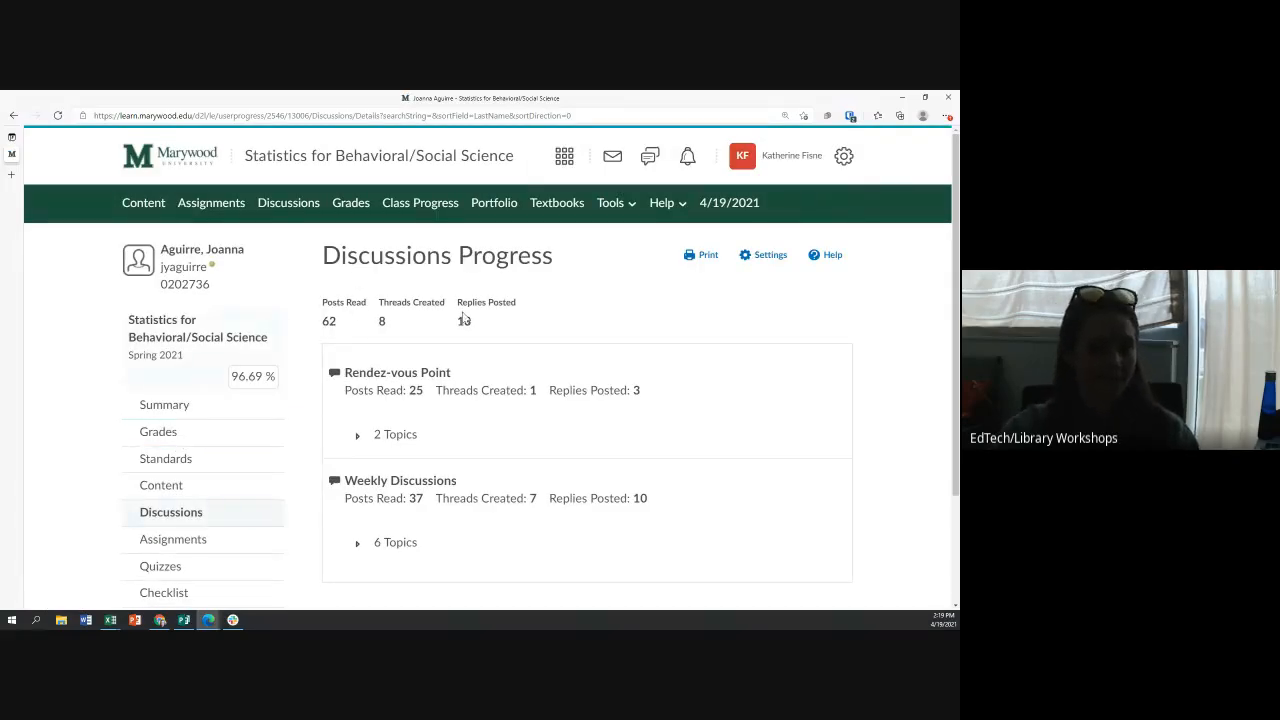
scroll(482, 333, down, 1)
click(357, 363)
click(357, 366)
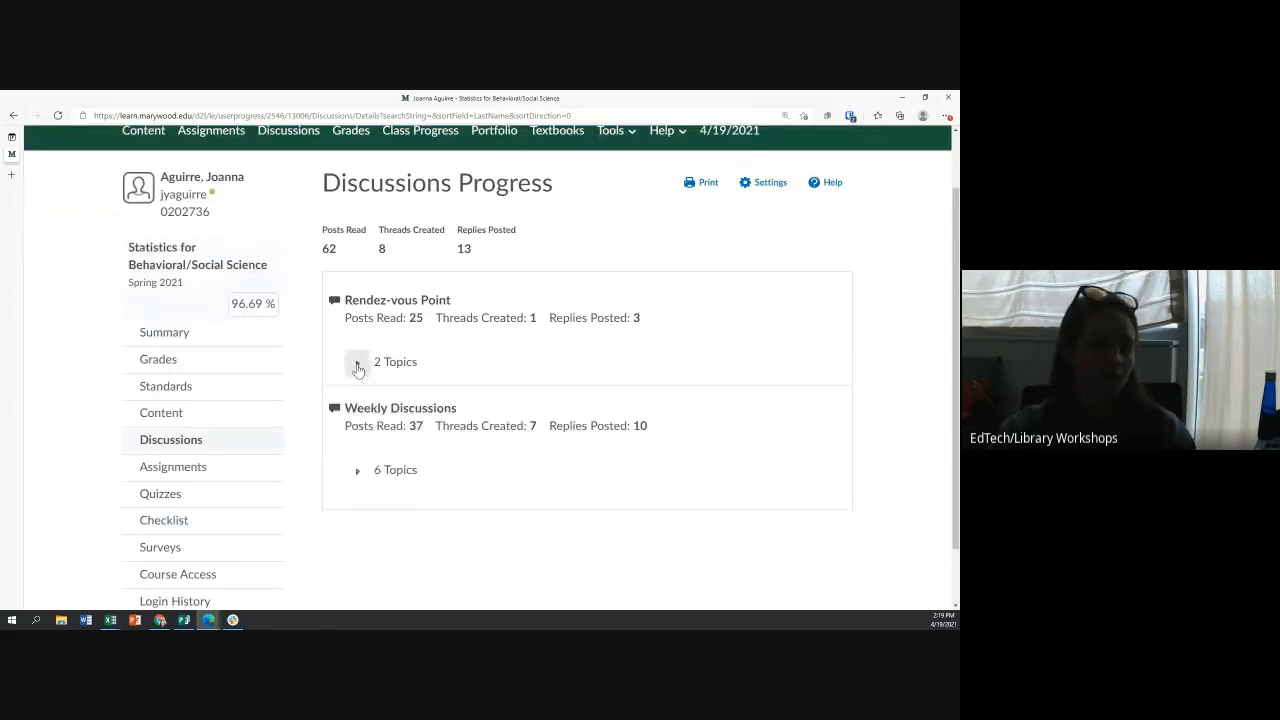
scroll(358, 370, down, 1)
click(357, 401)
scroll(437, 400, down, 2)
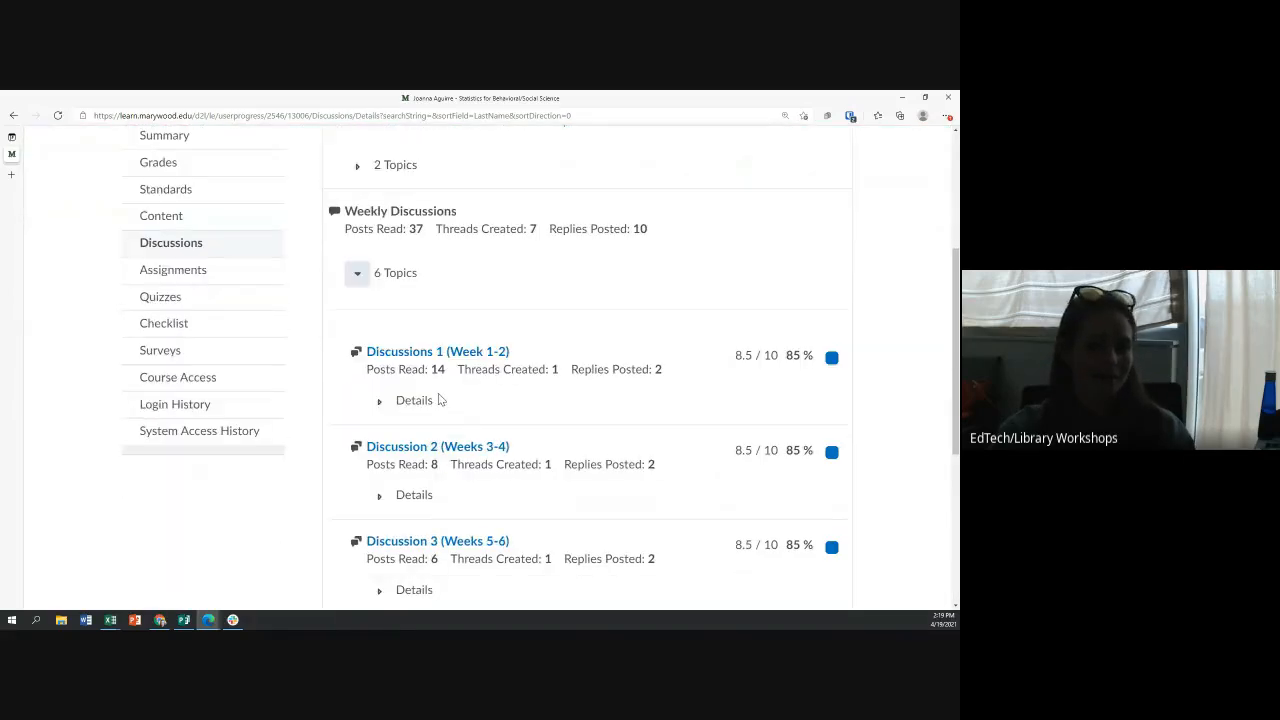
scroll(438, 400, down, 5)
scroll(438, 405, up, 5)
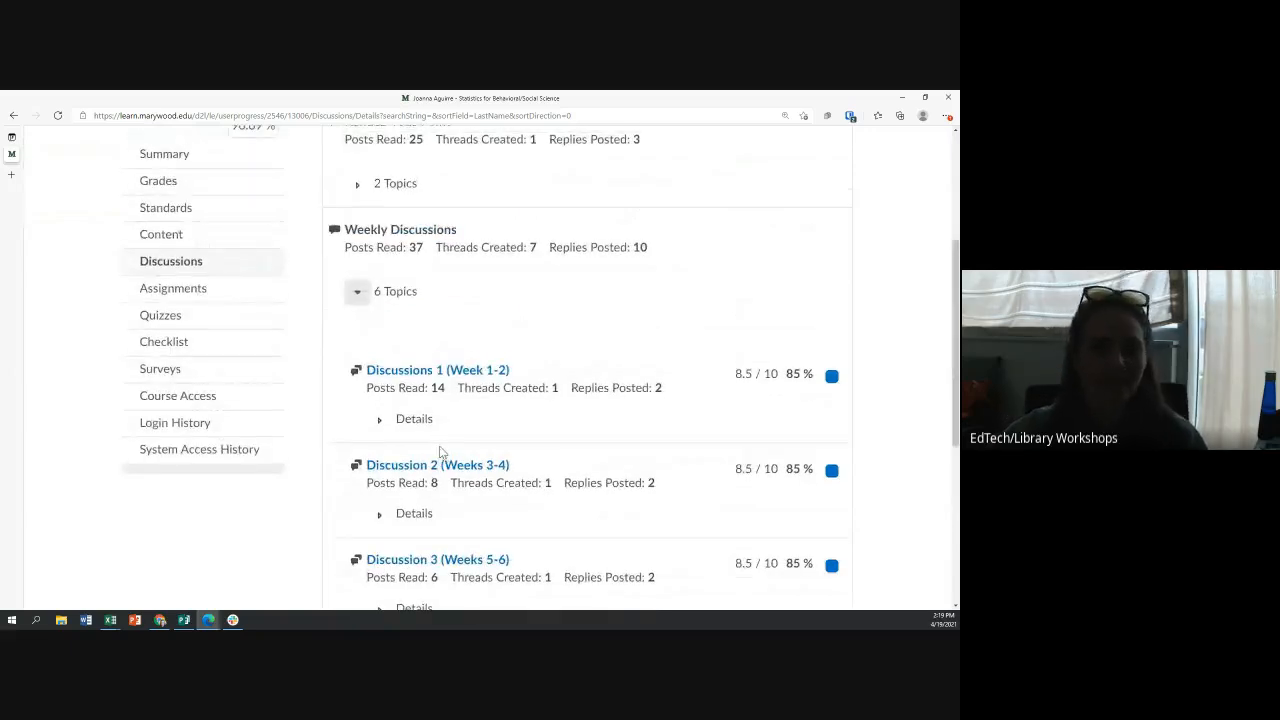
Expand the details of Discussions 1 (Week 1-2) and compare the student's posts read with Discussion 6 (Weeks 11-12).
click(379, 420)
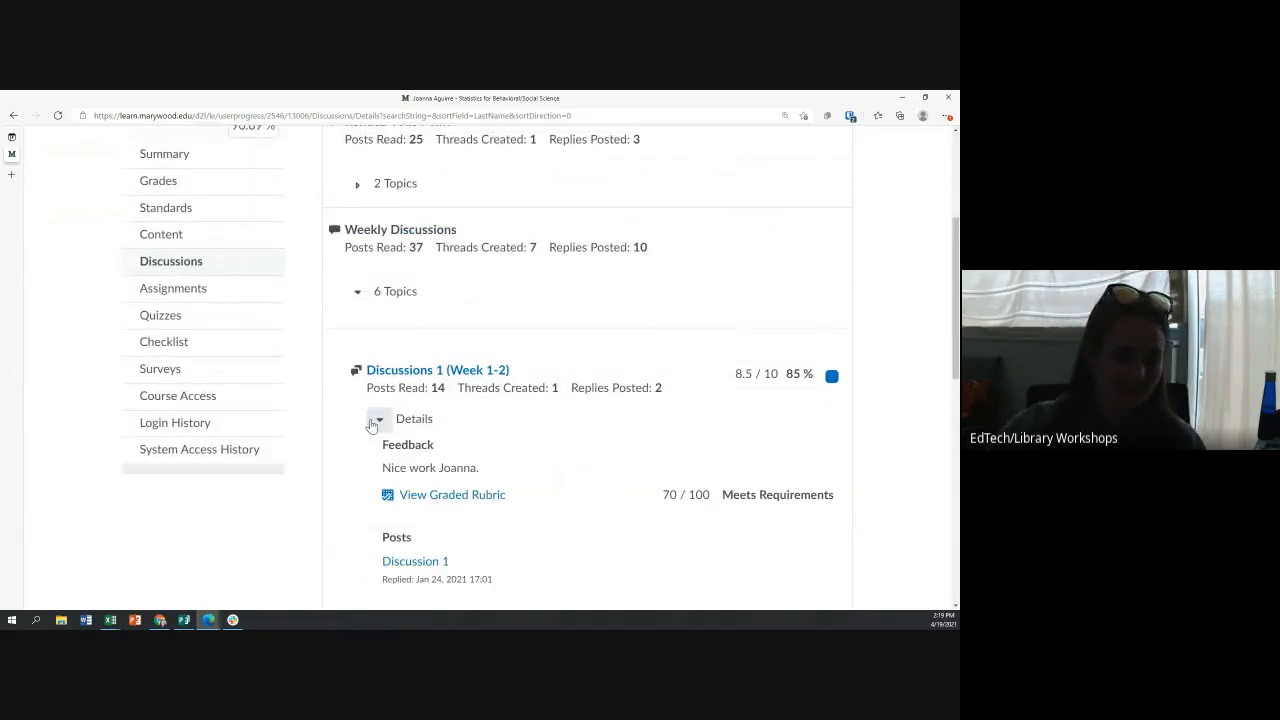
drag(450, 394, 368, 390)
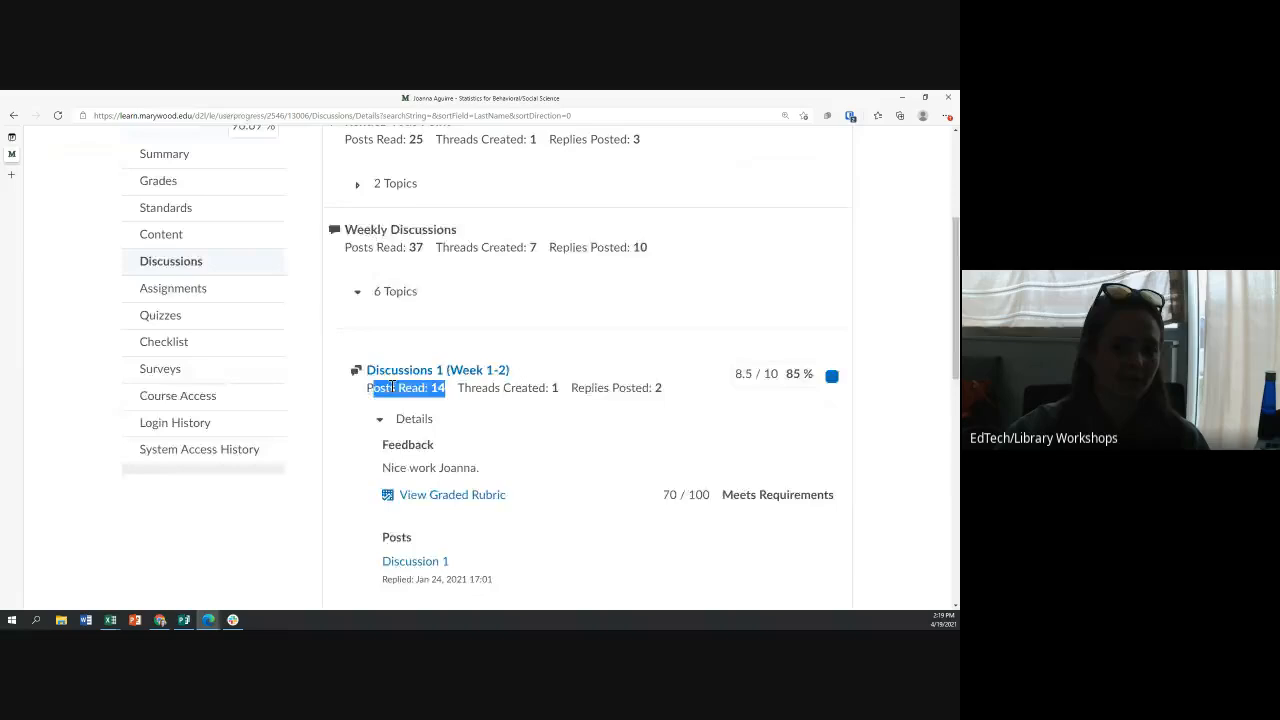
scroll(392, 386, down, 8)
drag(442, 404, 385, 410)
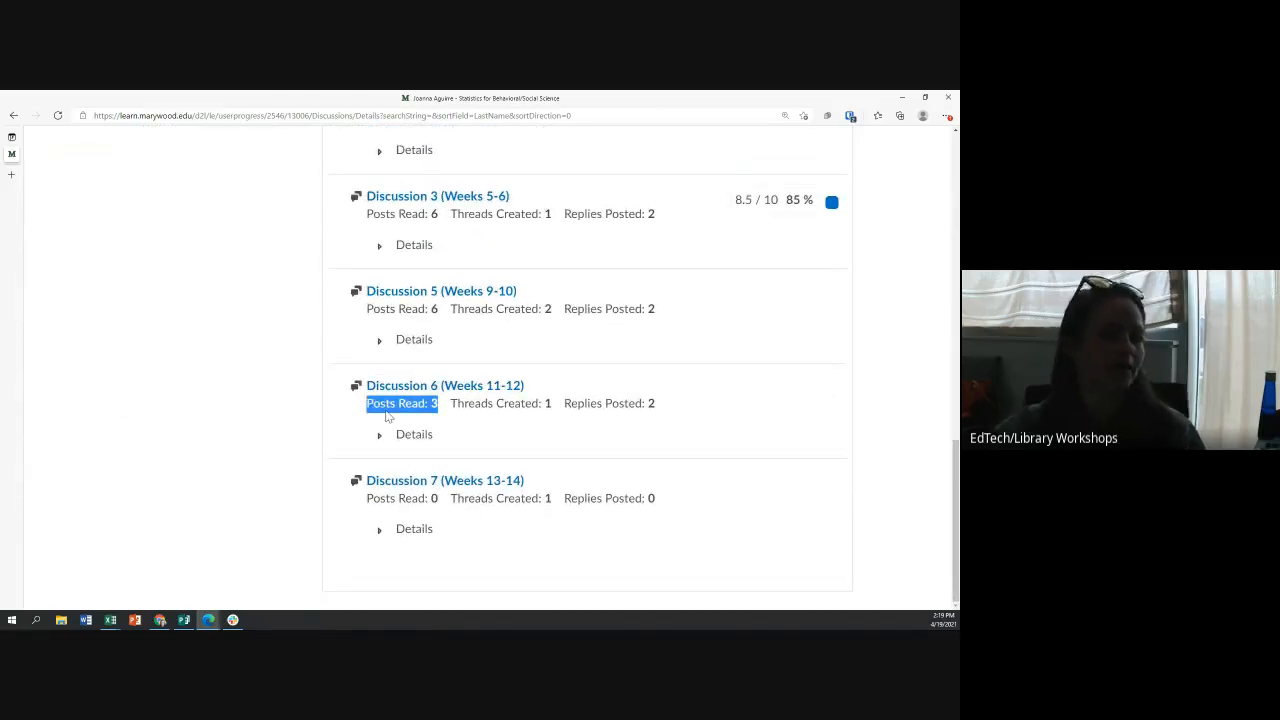
scroll(314, 380, up, 10)
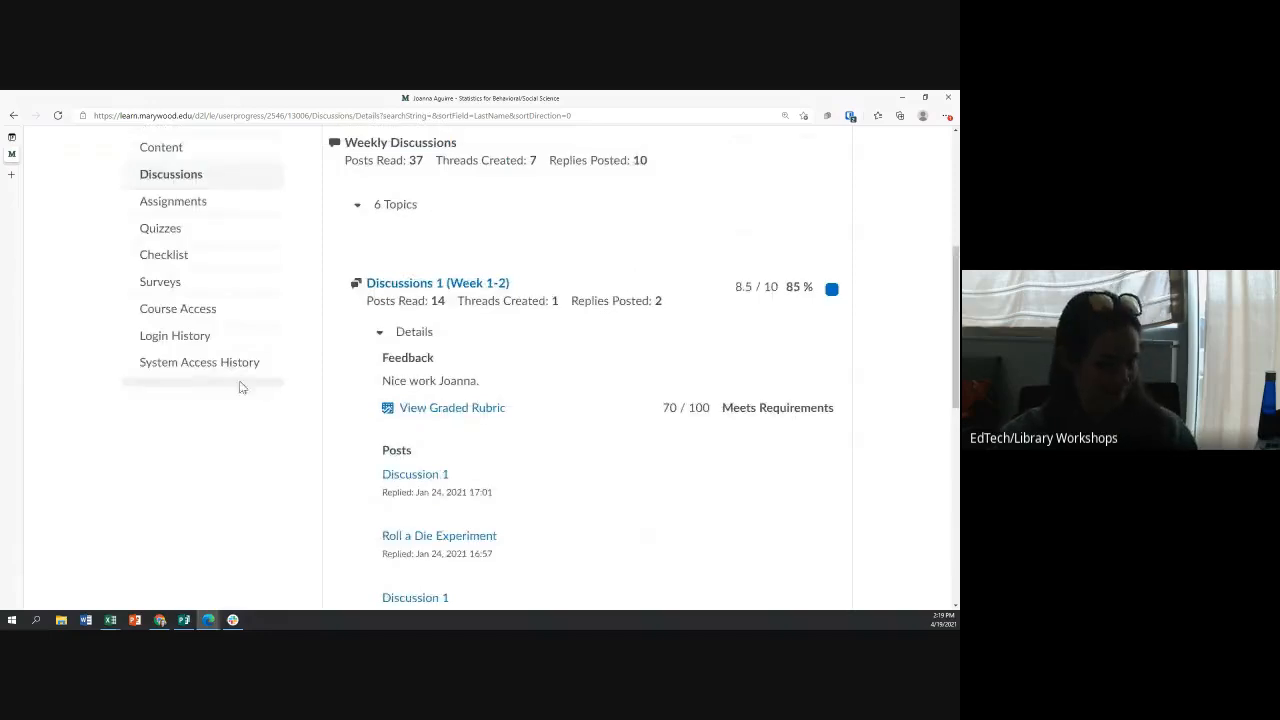
Open the student's Assignments Progress and expand the Excel Practicum I details to view the submission.
click(172, 201)
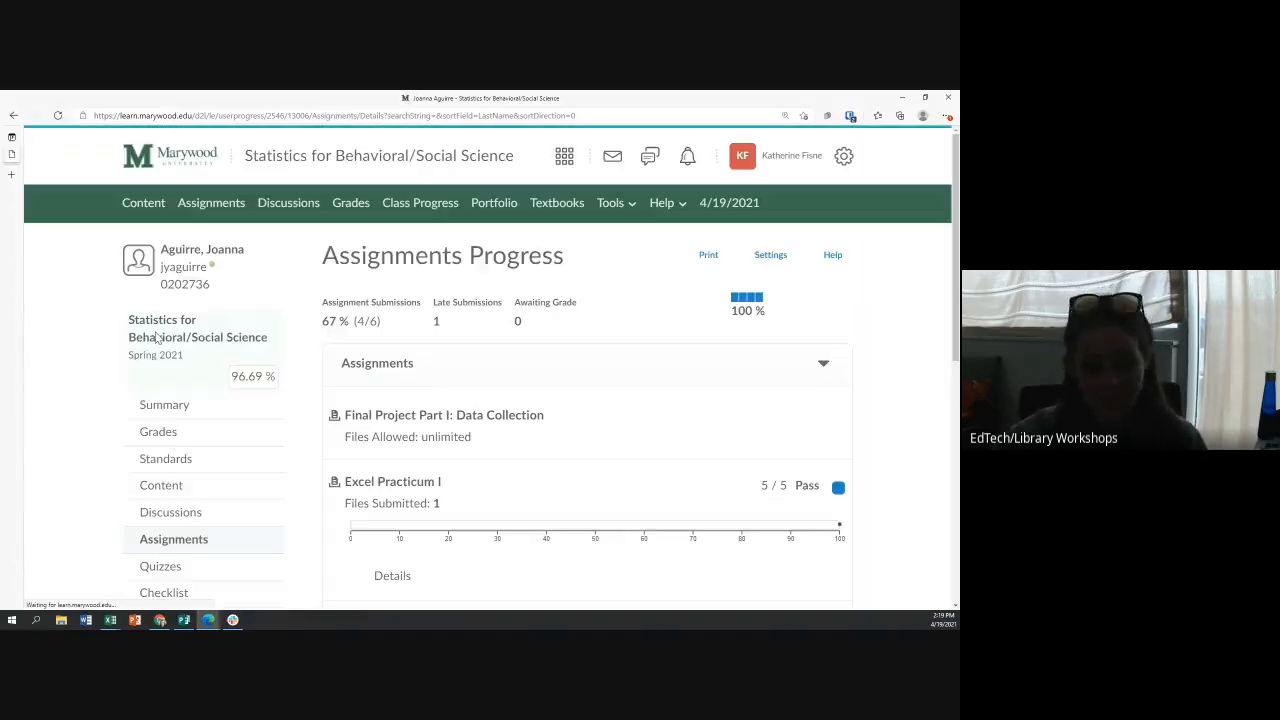
scroll(474, 401, down, 1)
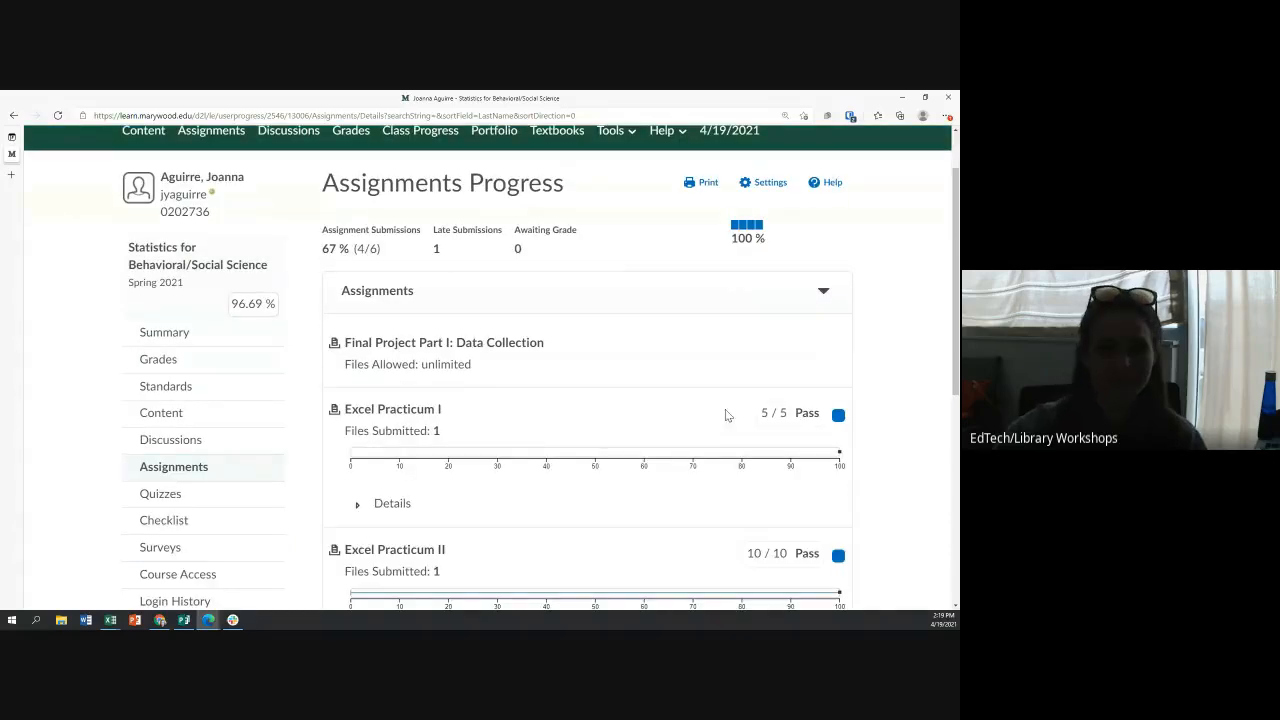
scroll(486, 449, down, 1)
click(359, 362)
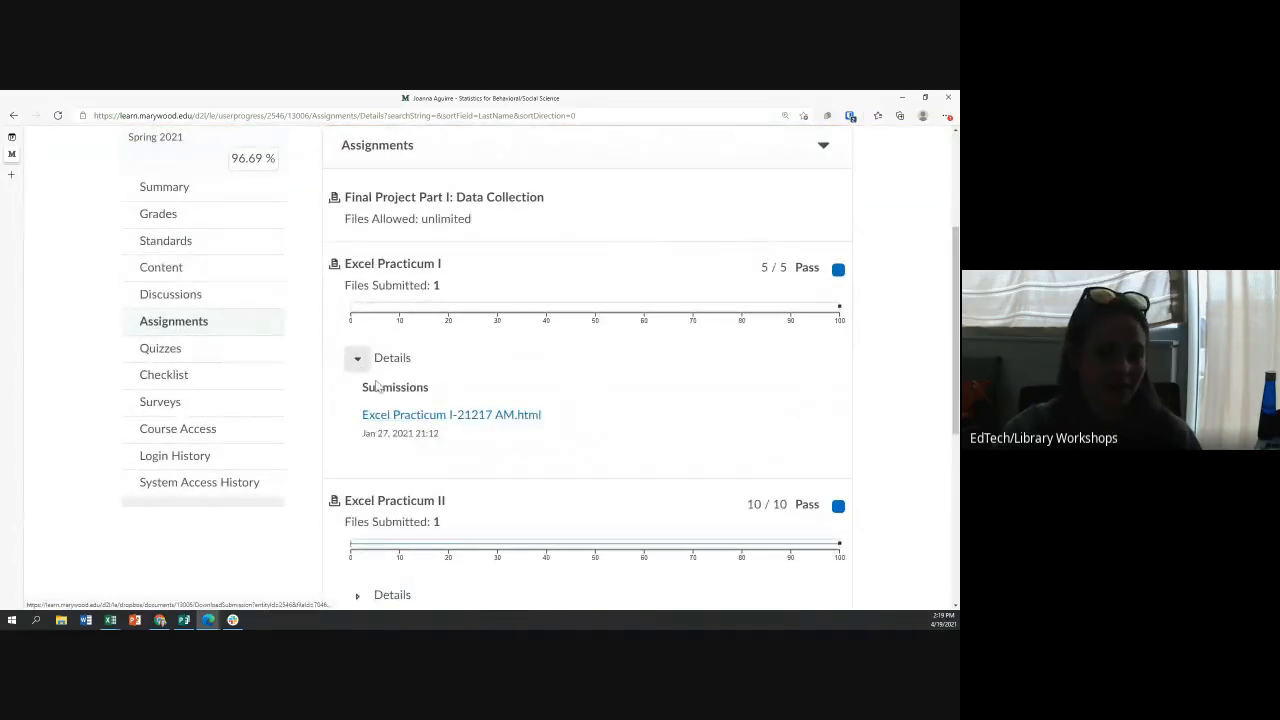
Expand the Excel Practicum II details to read the feedback and submission, and look over the remaining assignments.
scroll(347, 452, down, 1)
click(350, 451)
scroll(380, 437, down, 1)
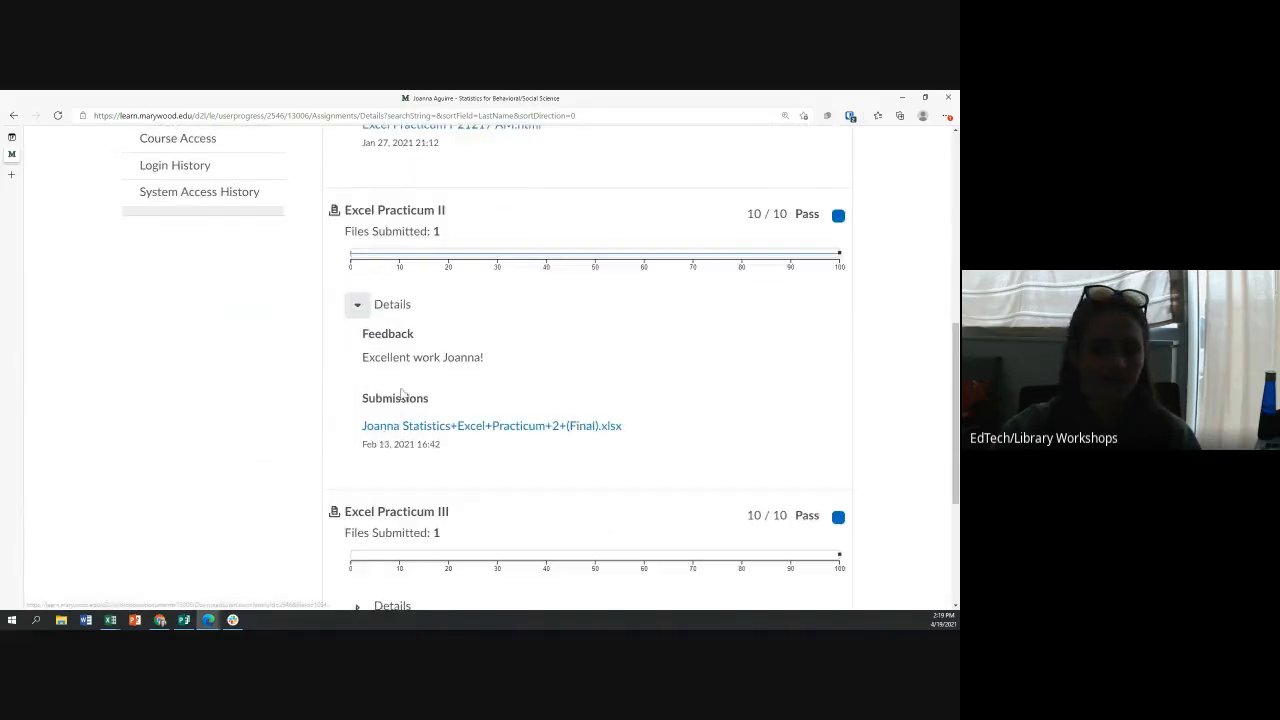
drag(533, 370, 348, 366)
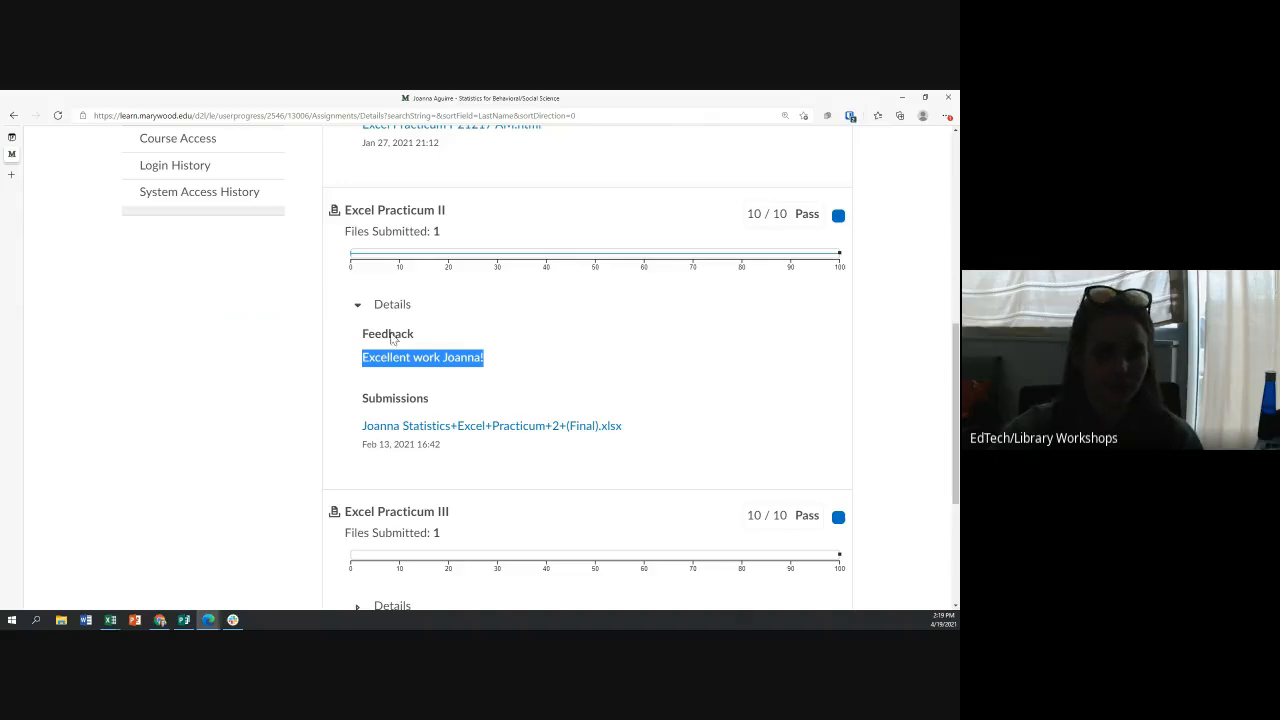
scroll(591, 418, down, 1)
scroll(591, 418, down, 1)
scroll(591, 418, up, 5)
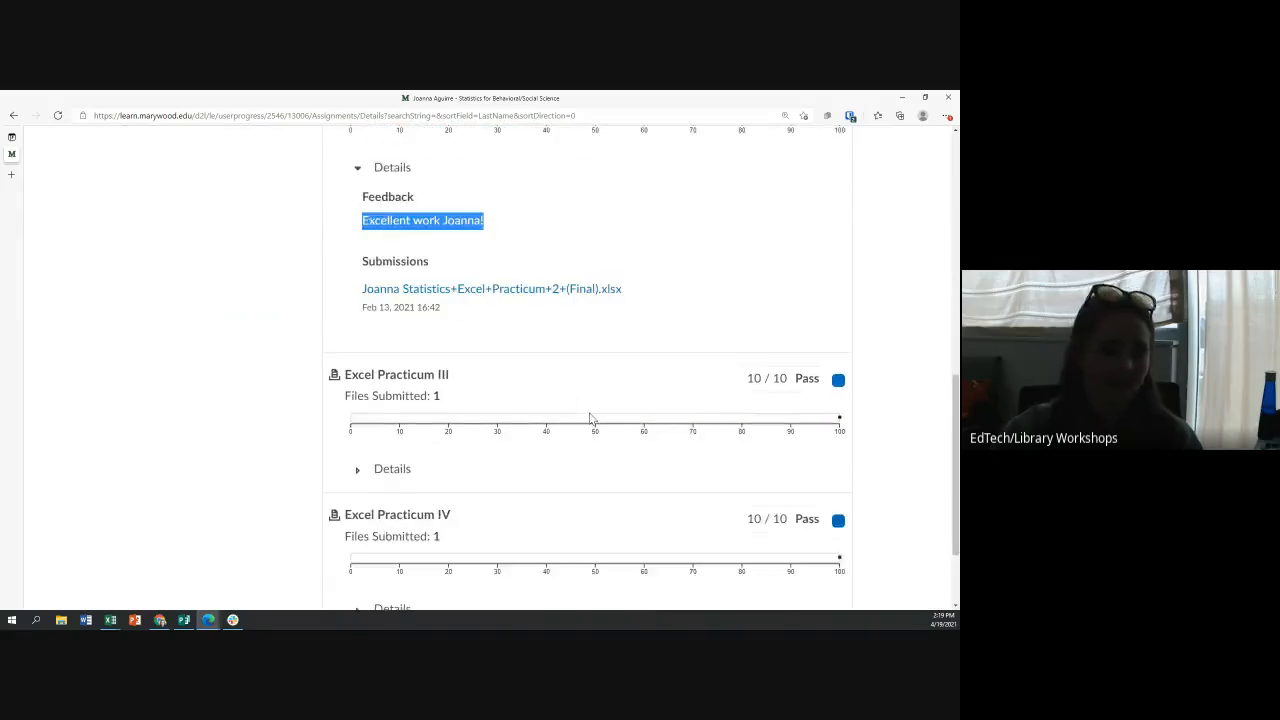
View the student's Quizzes Progress and Checklist Progress.
click(176, 452)
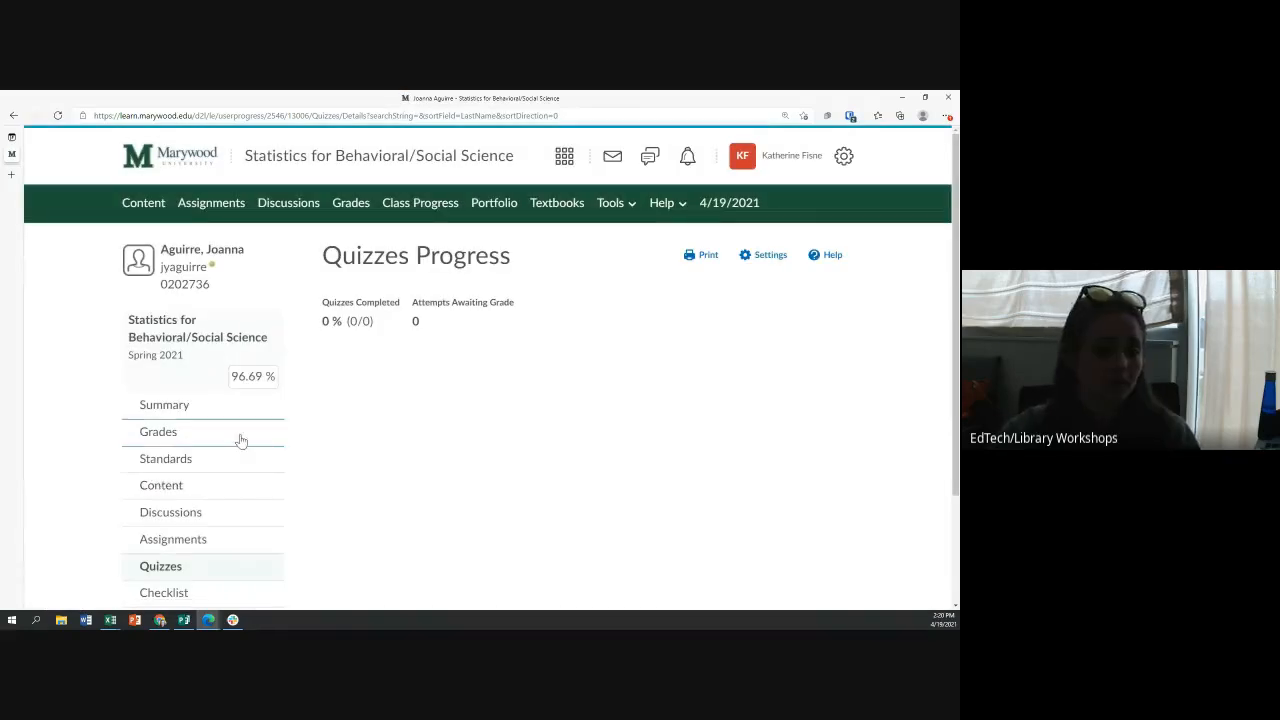
scroll(251, 483, down, 1)
scroll(285, 486, down, 1)
click(167, 453)
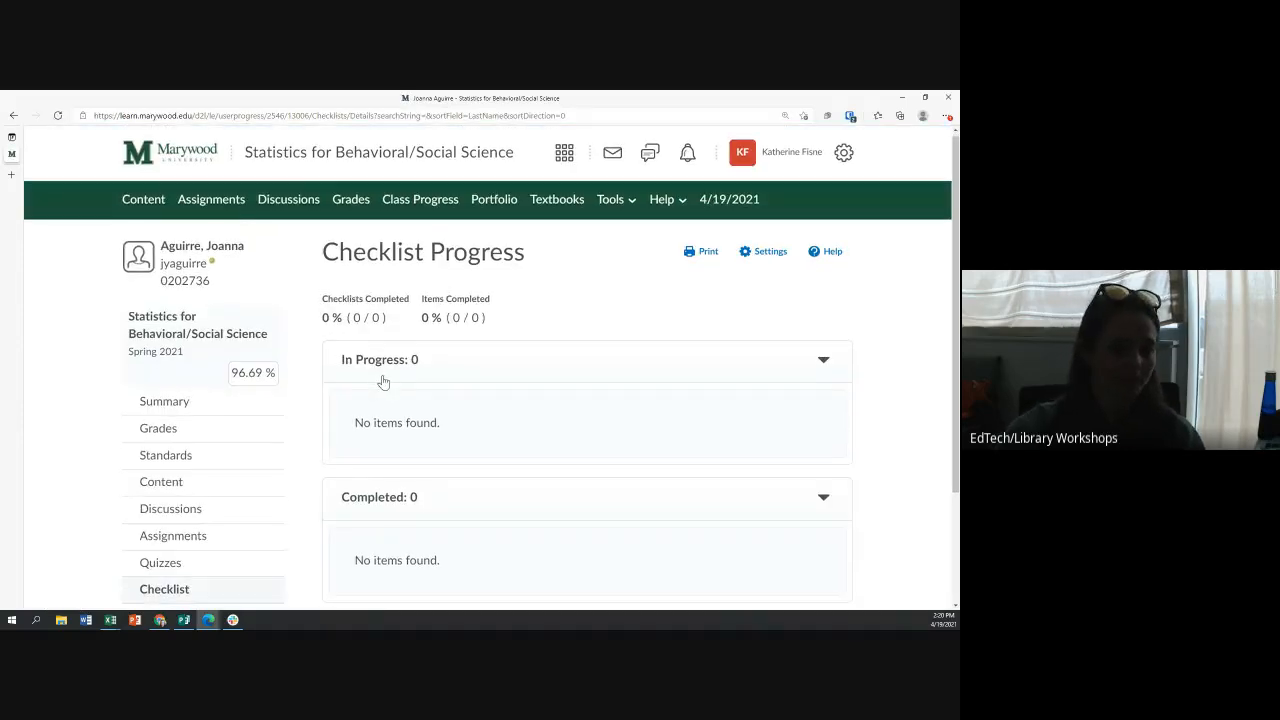
scroll(420, 380, down, 3)
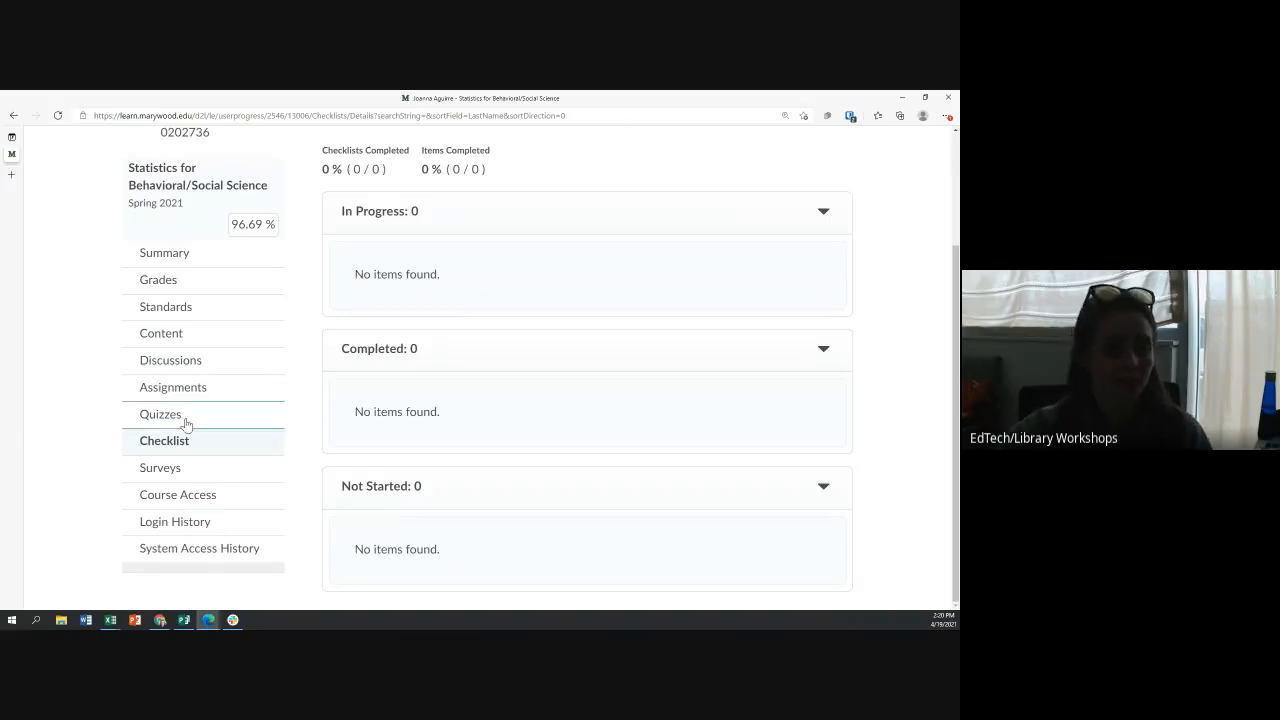
scroll(250, 376, up, 3)
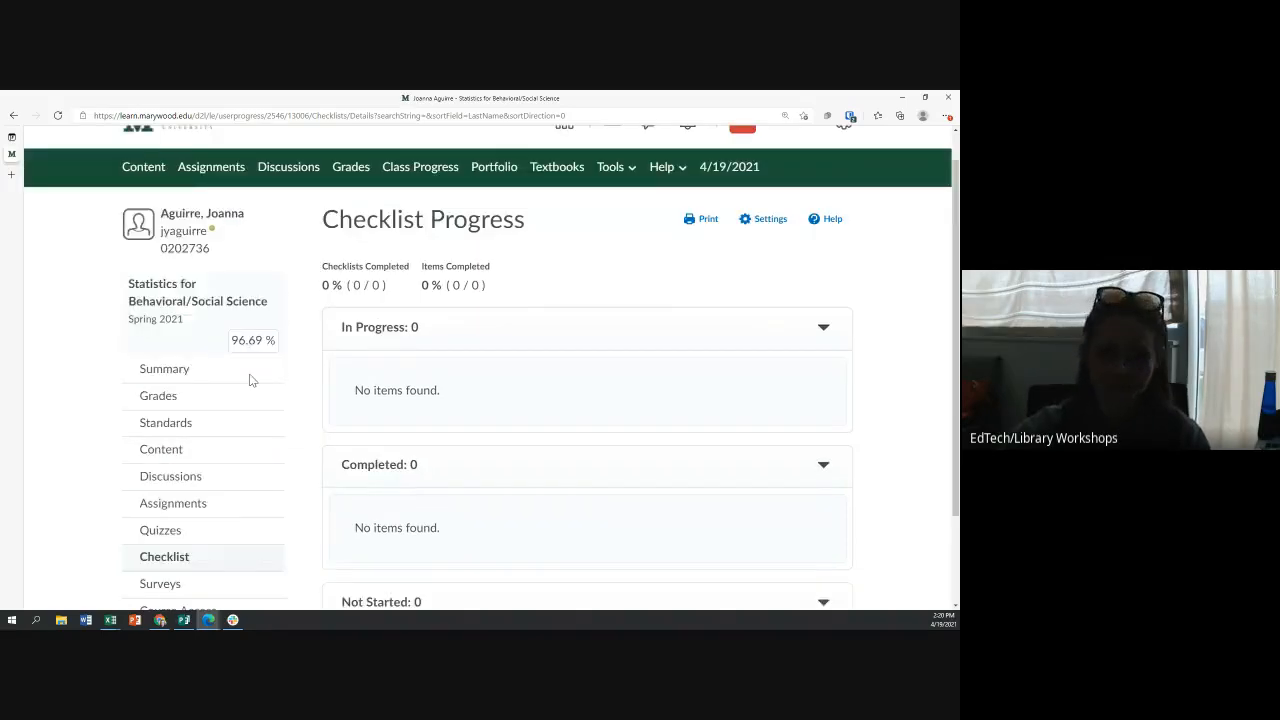
Return to Class Progress, open the course's Intelligent Agents list, and examine the existing agents and the Checking In description.
click(433, 205)
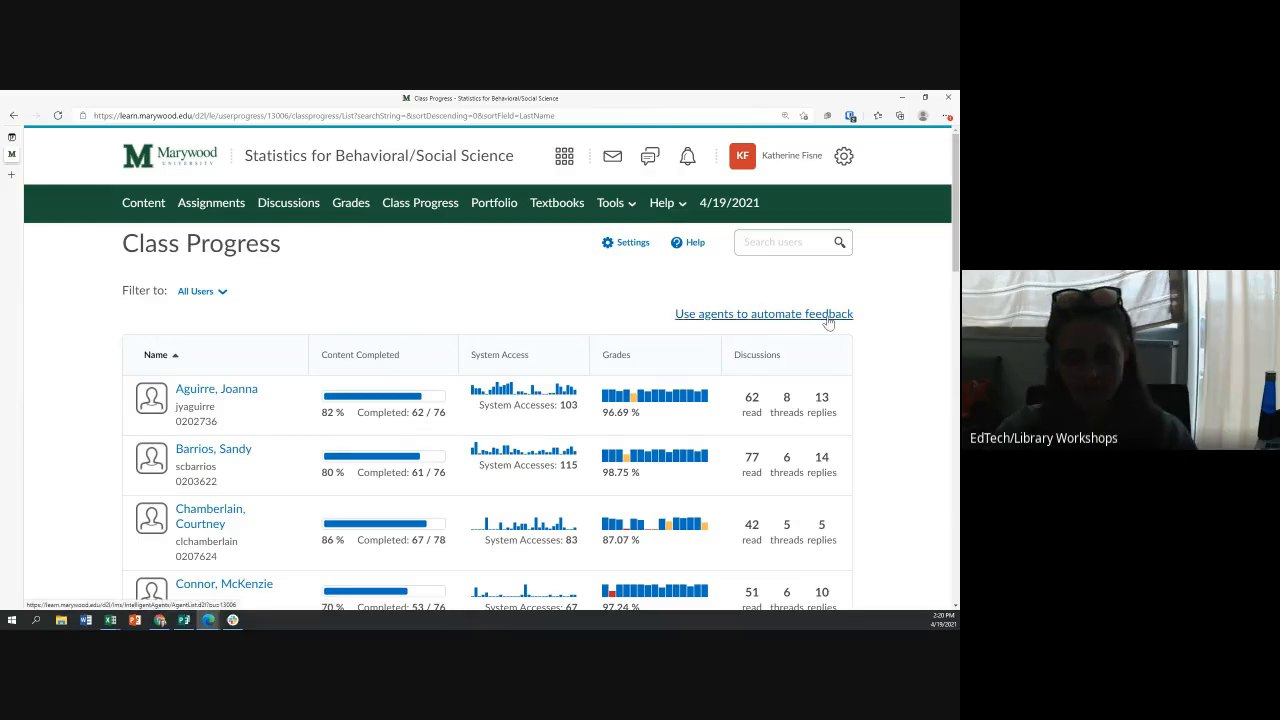
click(631, 207)
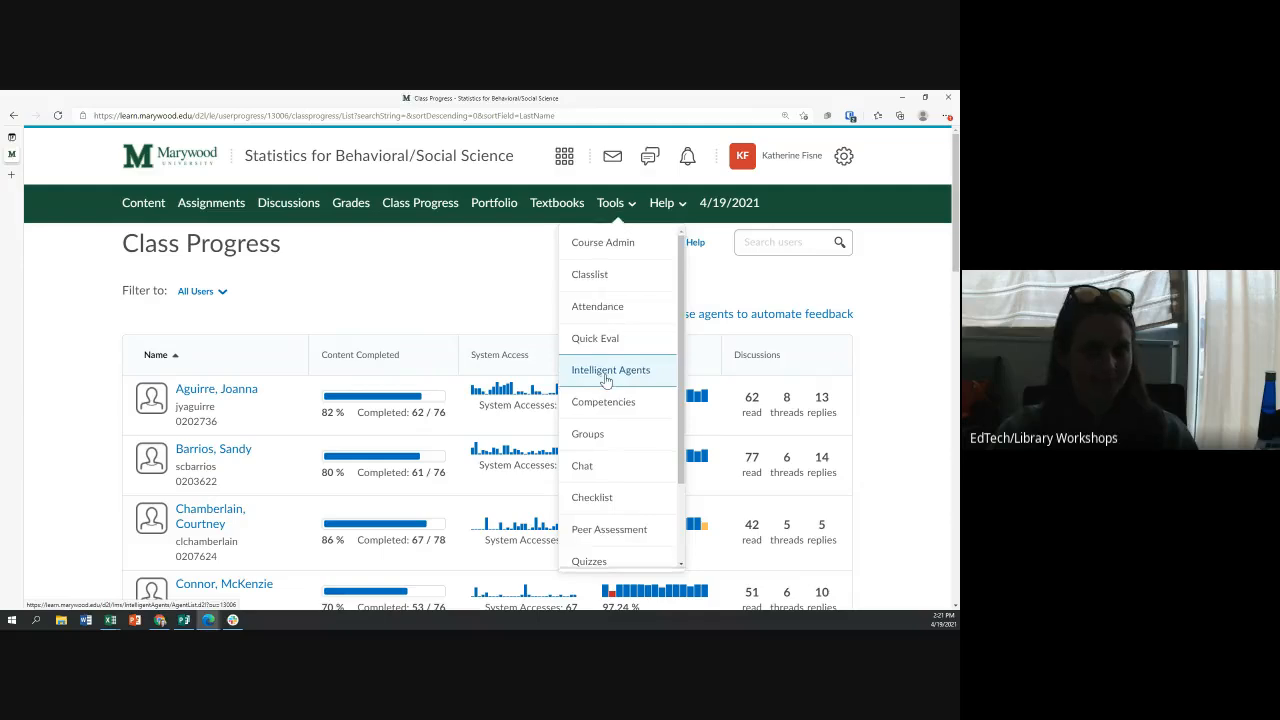
click(606, 376)
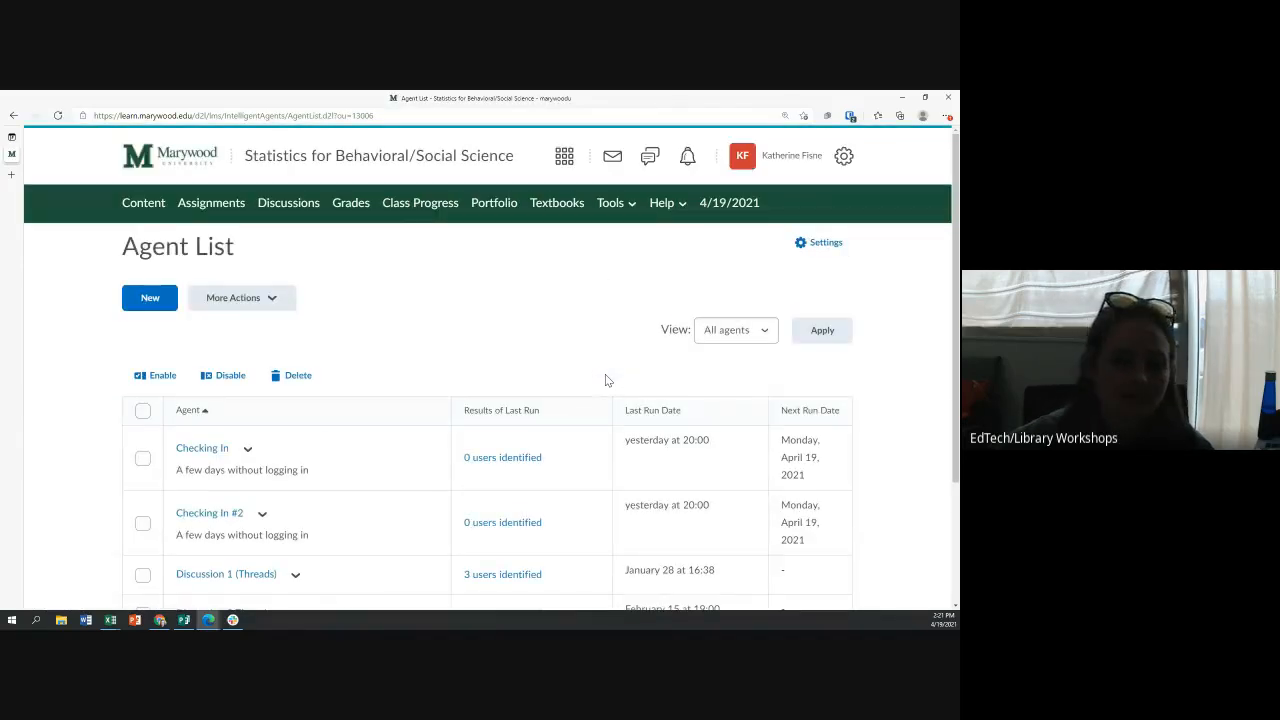
scroll(605, 380, down, 1)
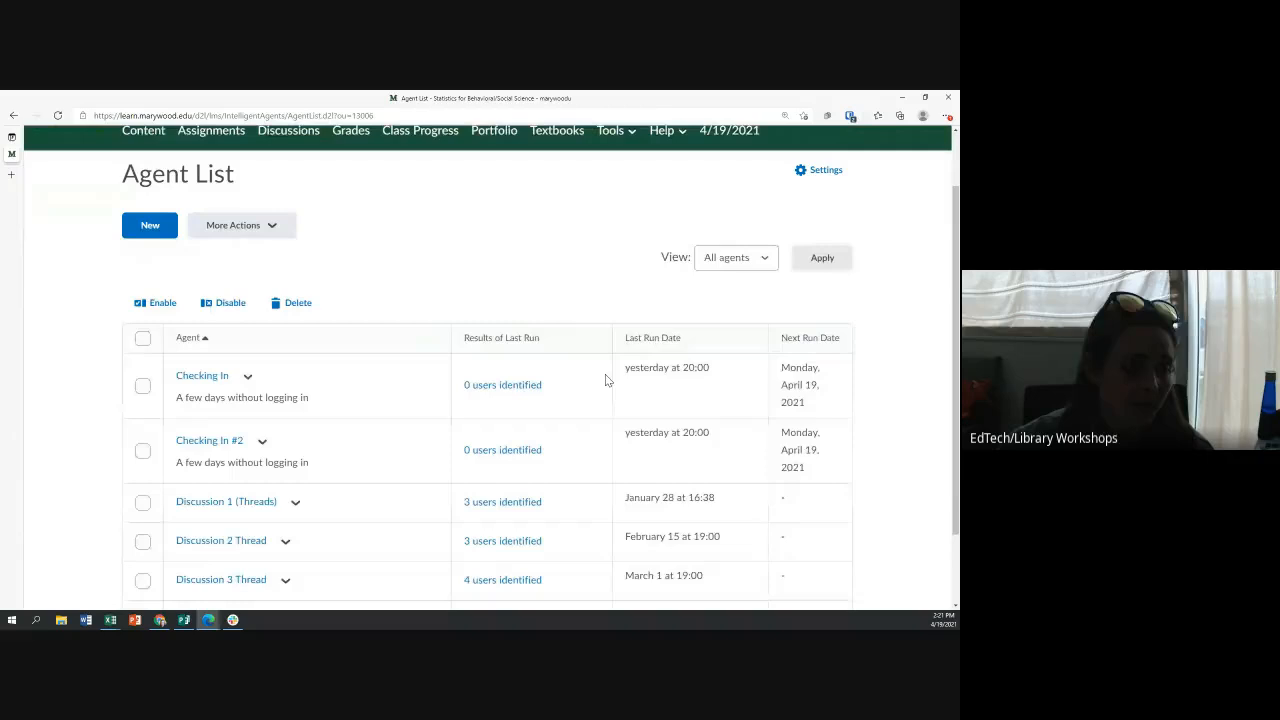
scroll(575, 406, down, 1)
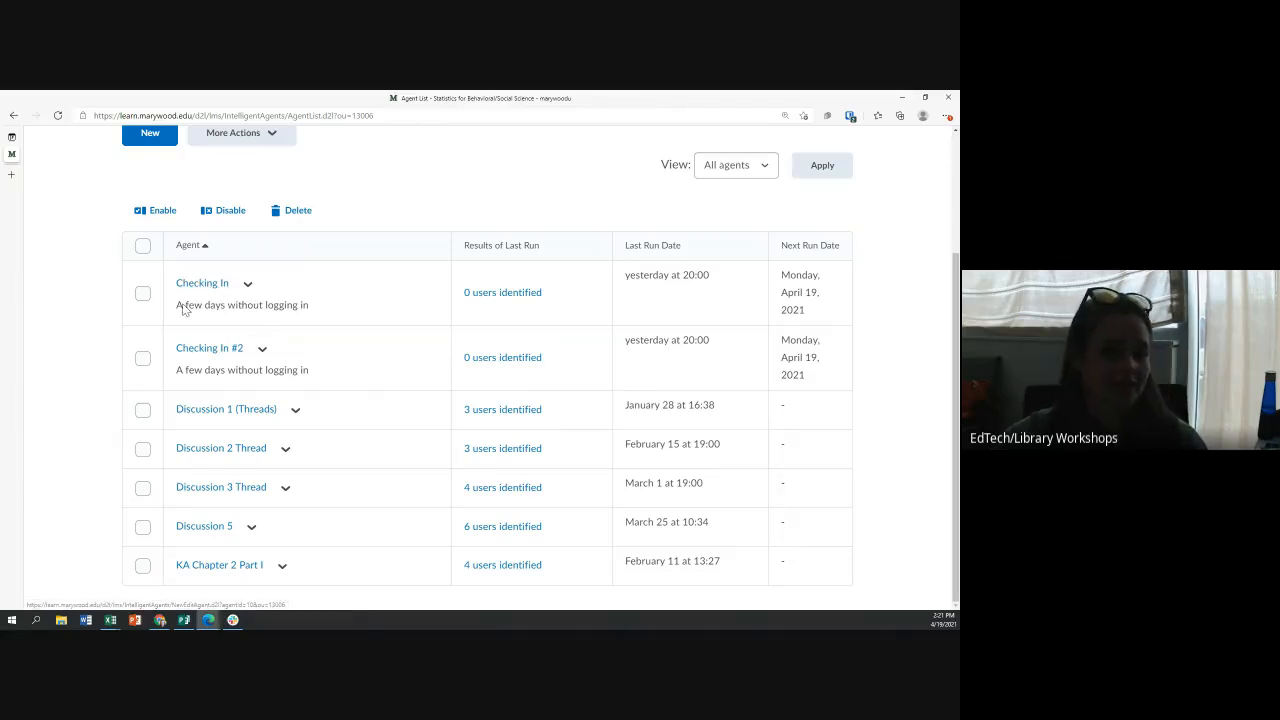
drag(177, 305, 310, 315)
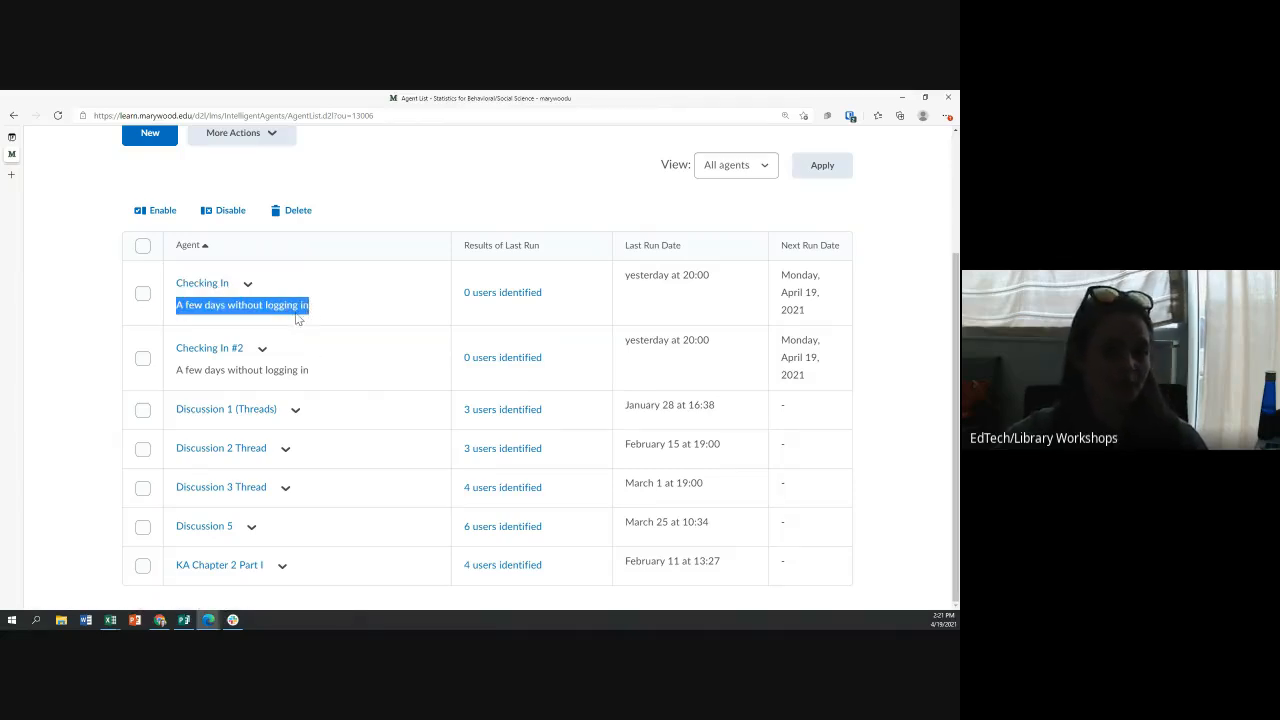
Open the Checking In agent for editing and examine its name, status, classlist role and login activity criteria.
click(208, 286)
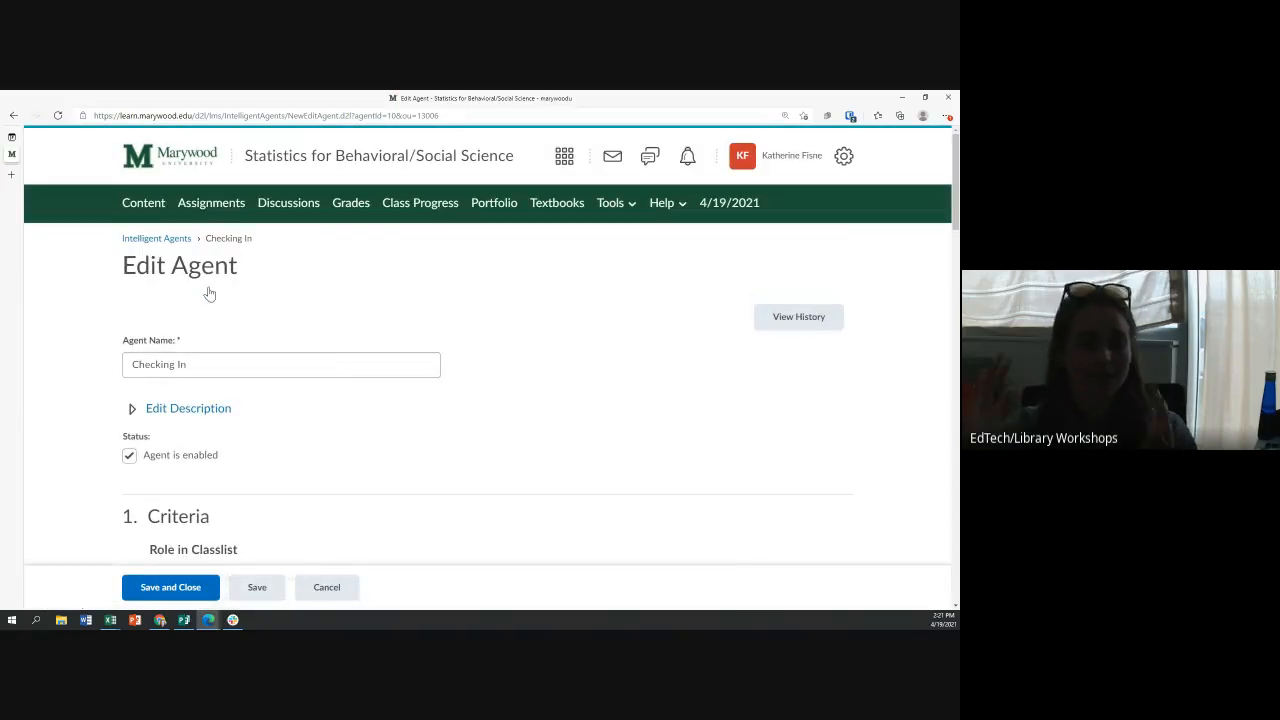
scroll(266, 350, down, 3)
scroll(266, 350, up, 3)
scroll(266, 352, down, 8)
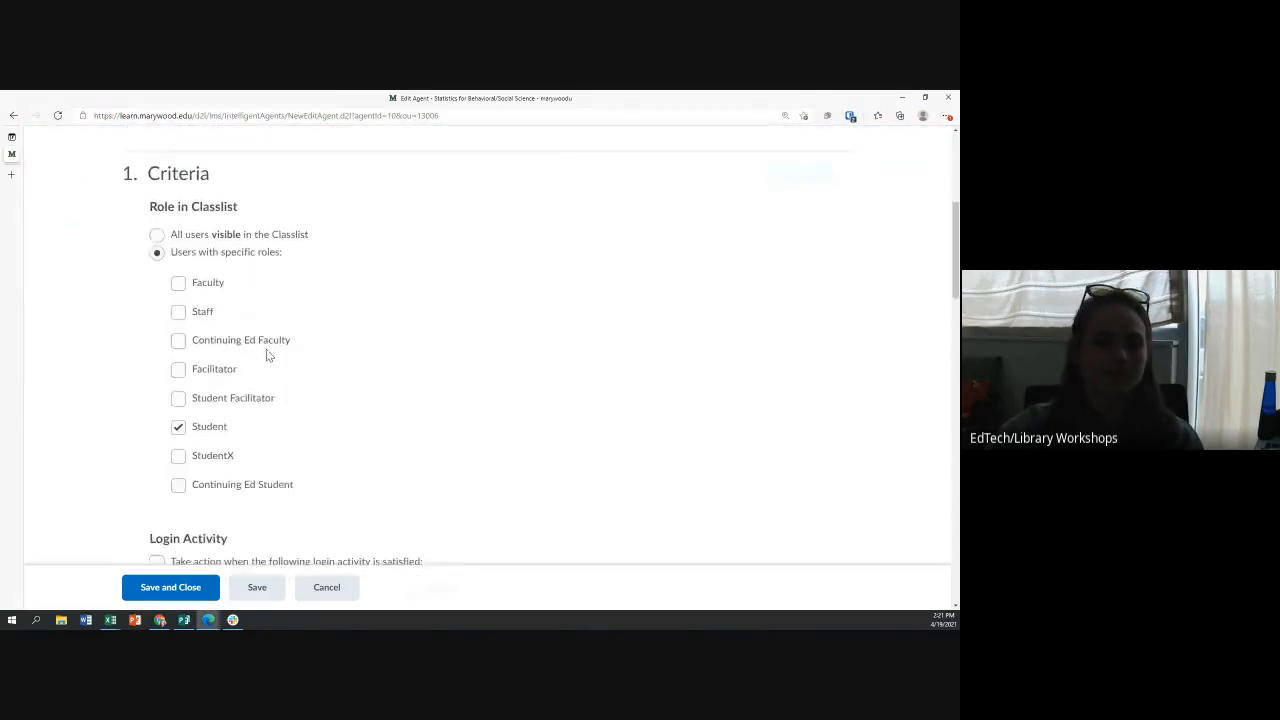
scroll(266, 350, up, 10)
scroll(266, 337, down, 3)
scroll(260, 330, down, 7)
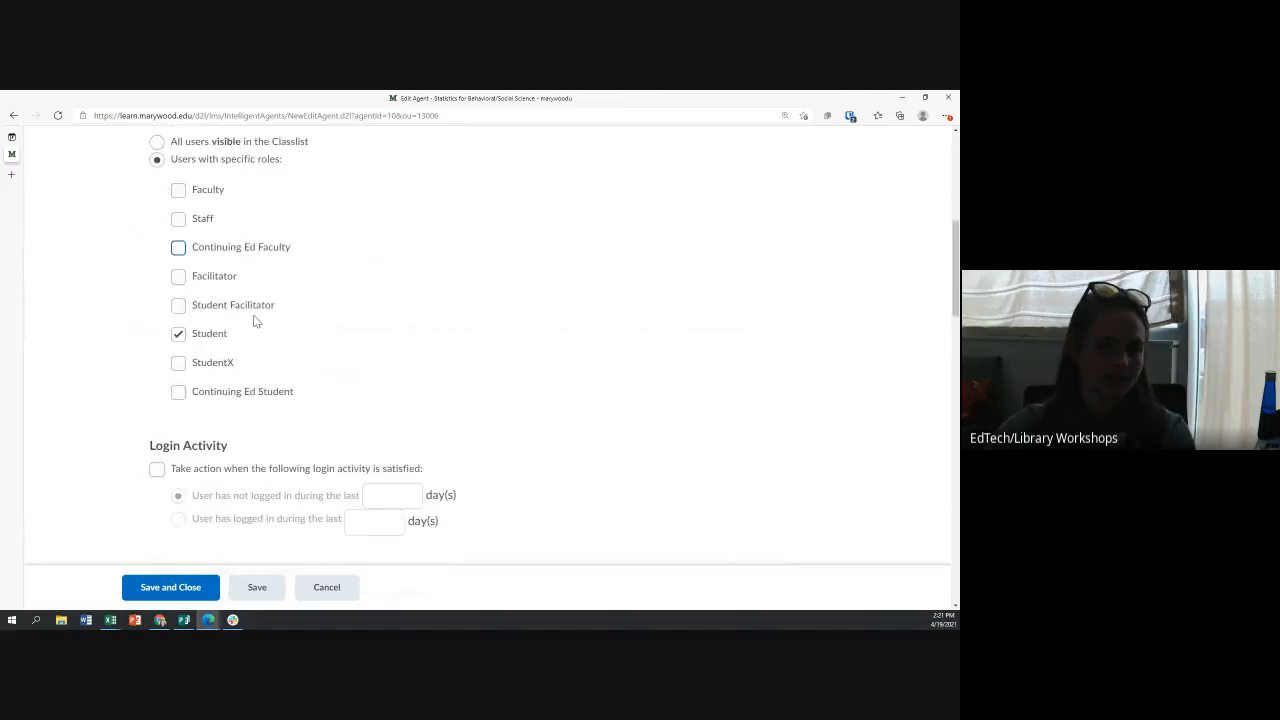
Examine the Checking In agent's email recipients, subject, message and schedule, and return to the agent list.
scroll(253, 335, down, 5)
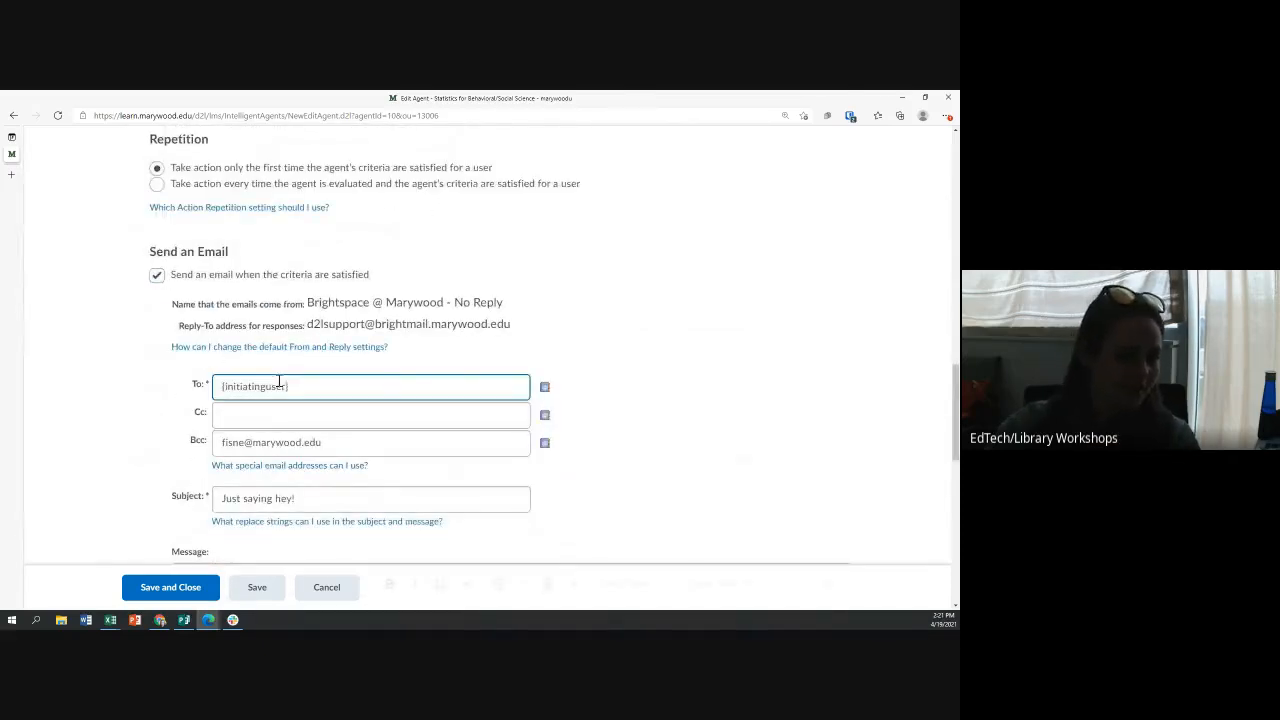
scroll(270, 385, down, 3)
drag(203, 406, 490, 495)
click(490, 495)
scroll(286, 436, up, 1)
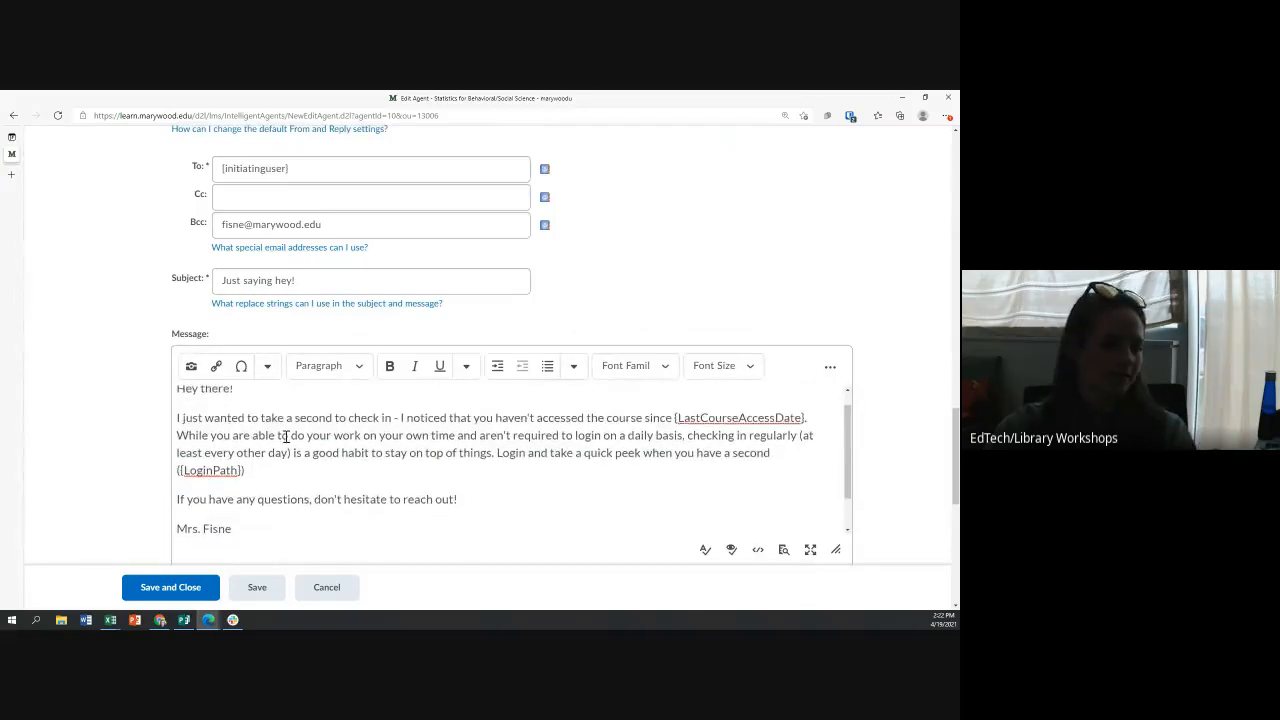
scroll(423, 522, down, 6)
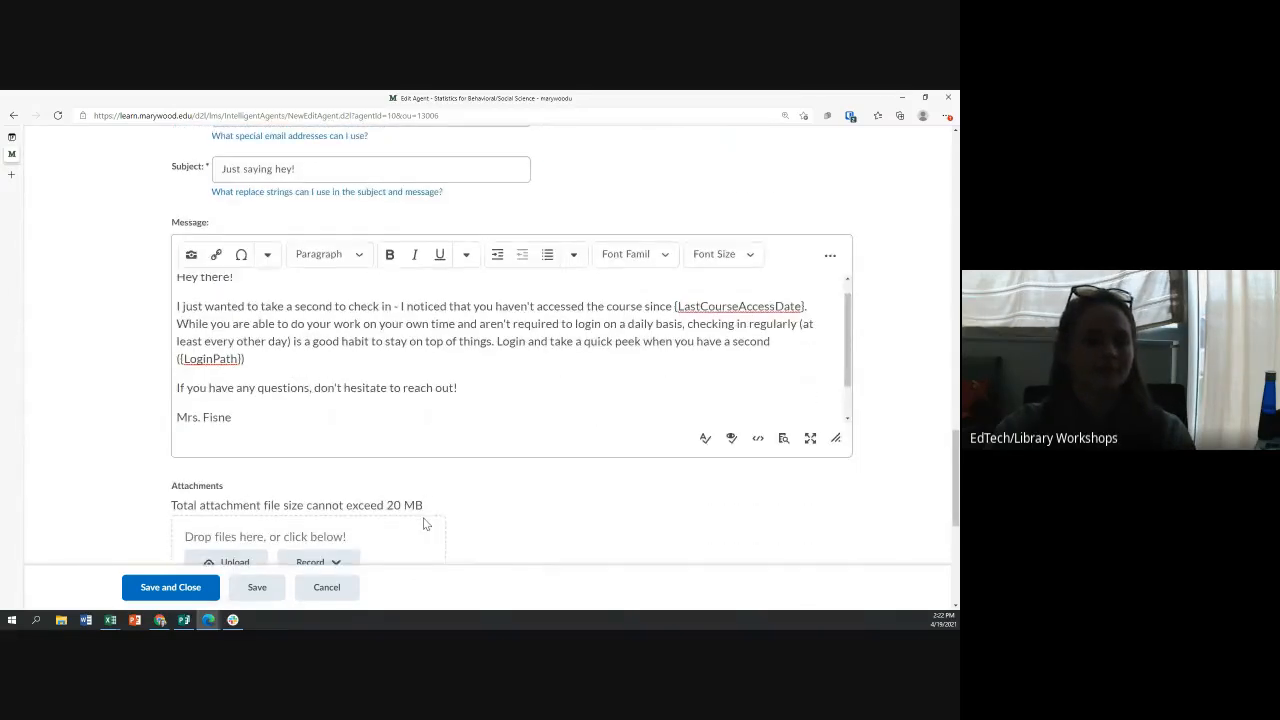
scroll(229, 369, down, 1)
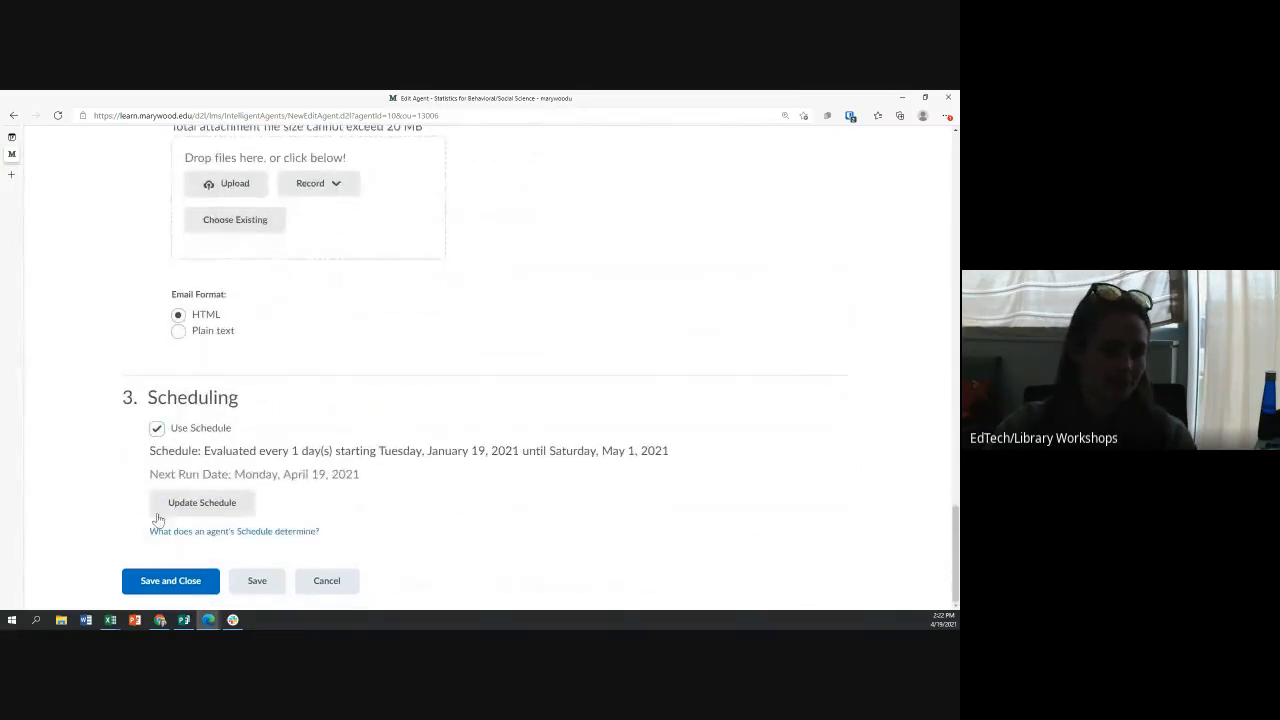
click(194, 578)
click(401, 328)
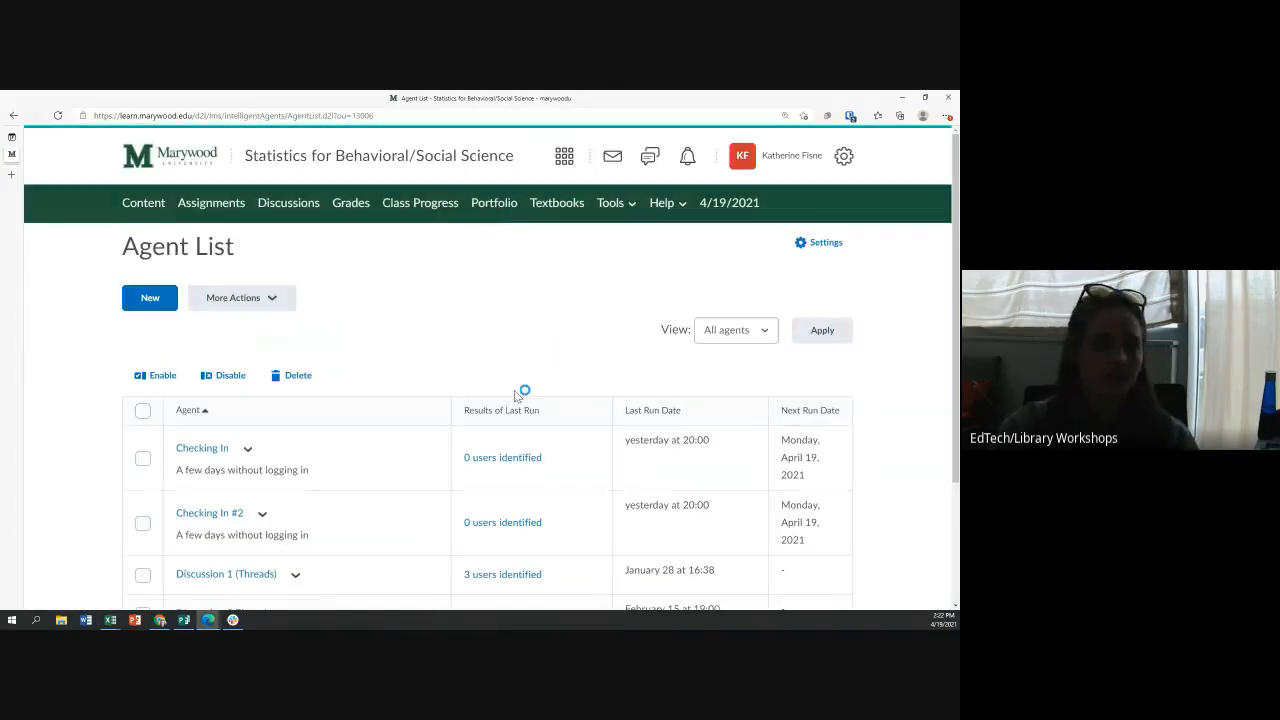
Sort the agent list by last run date and back by agent name, and look over the run results.
scroll(514, 409, down, 1)
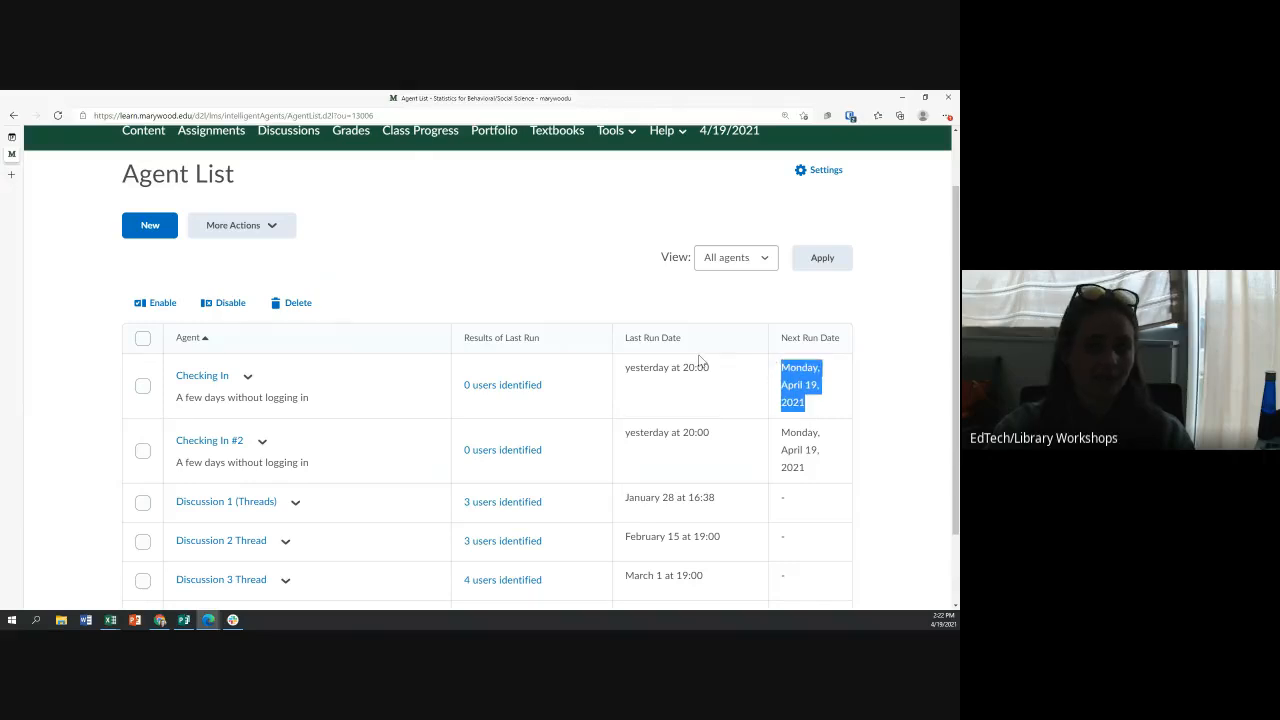
click(632, 340)
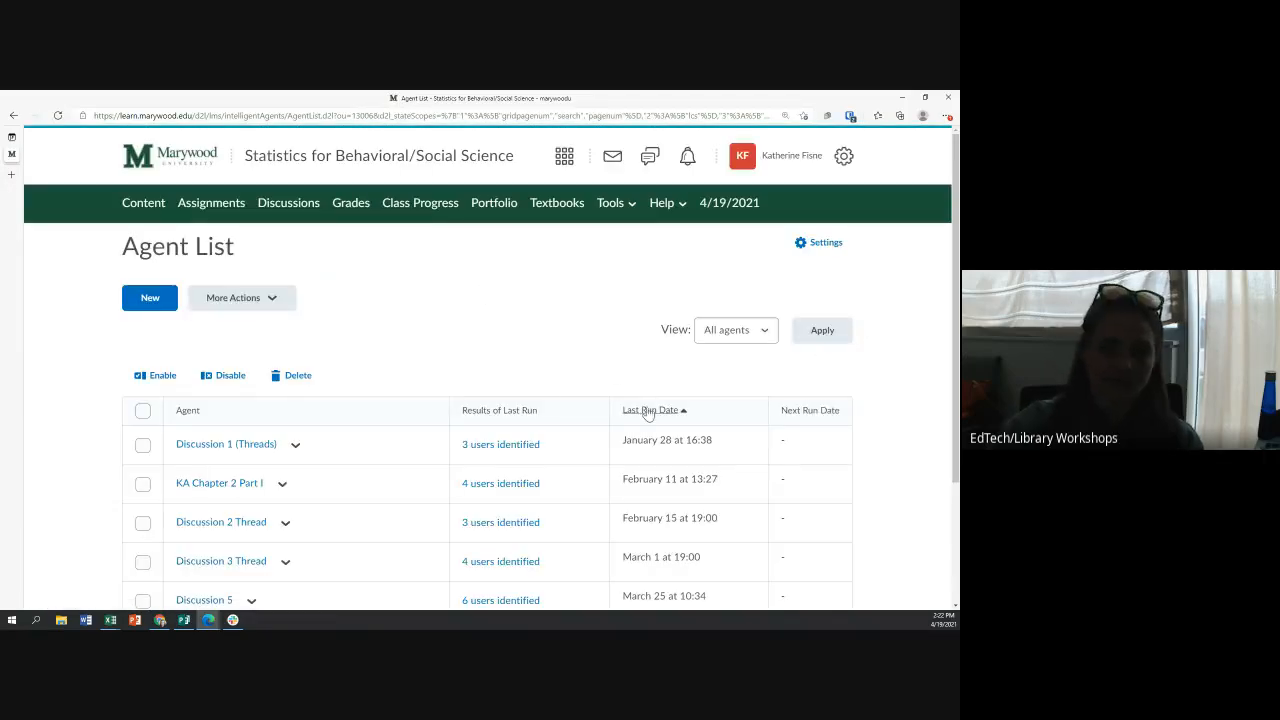
click(188, 411)
scroll(631, 302, down, 1)
scroll(631, 302, down, 1)
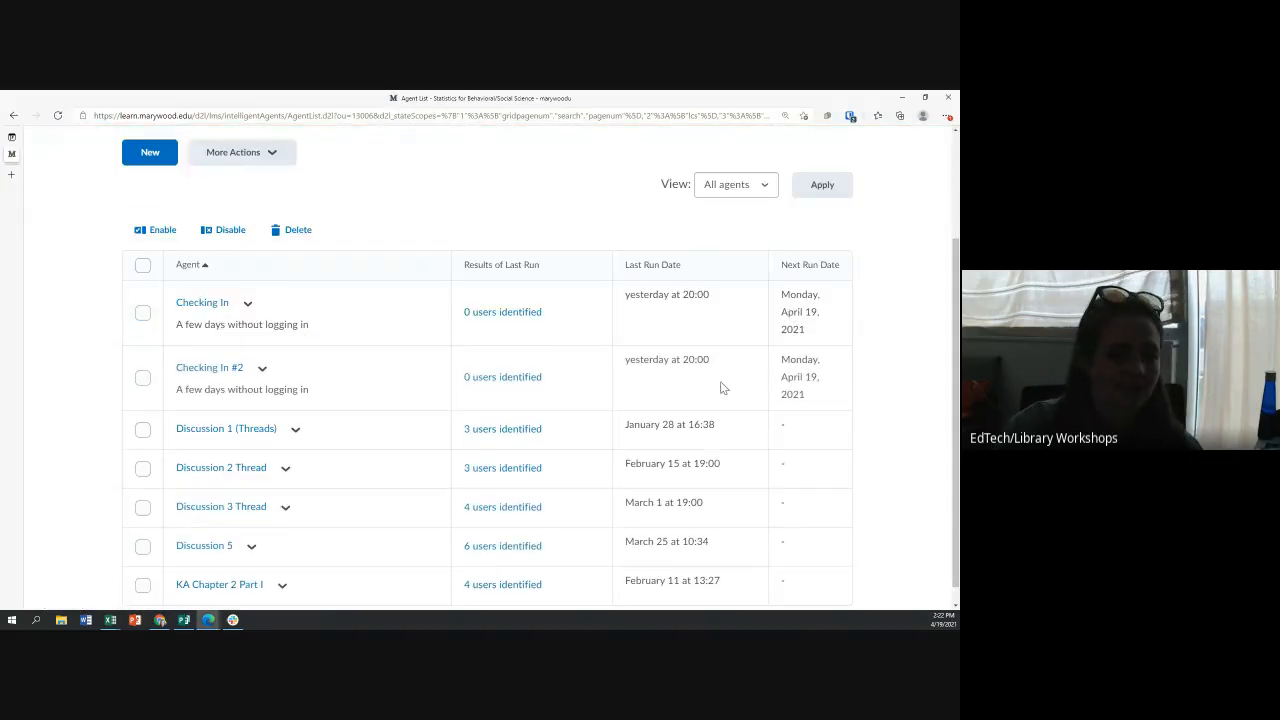
scroll(789, 288, down, 1)
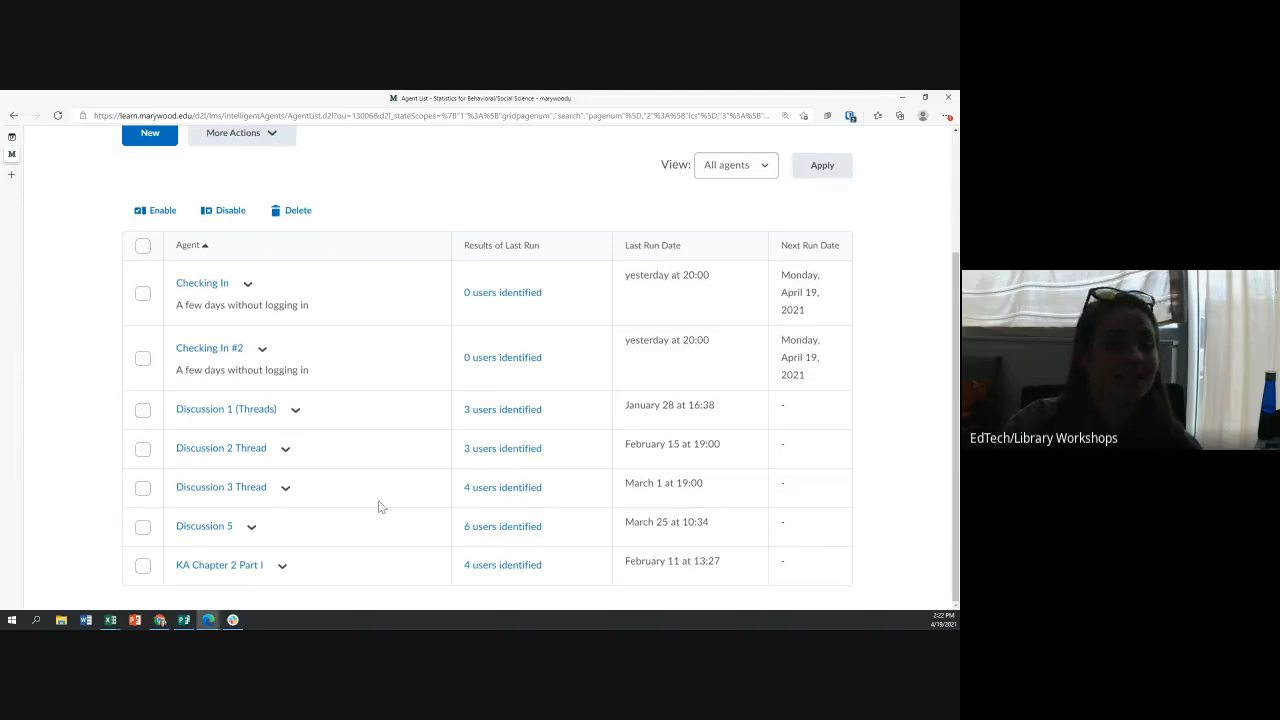
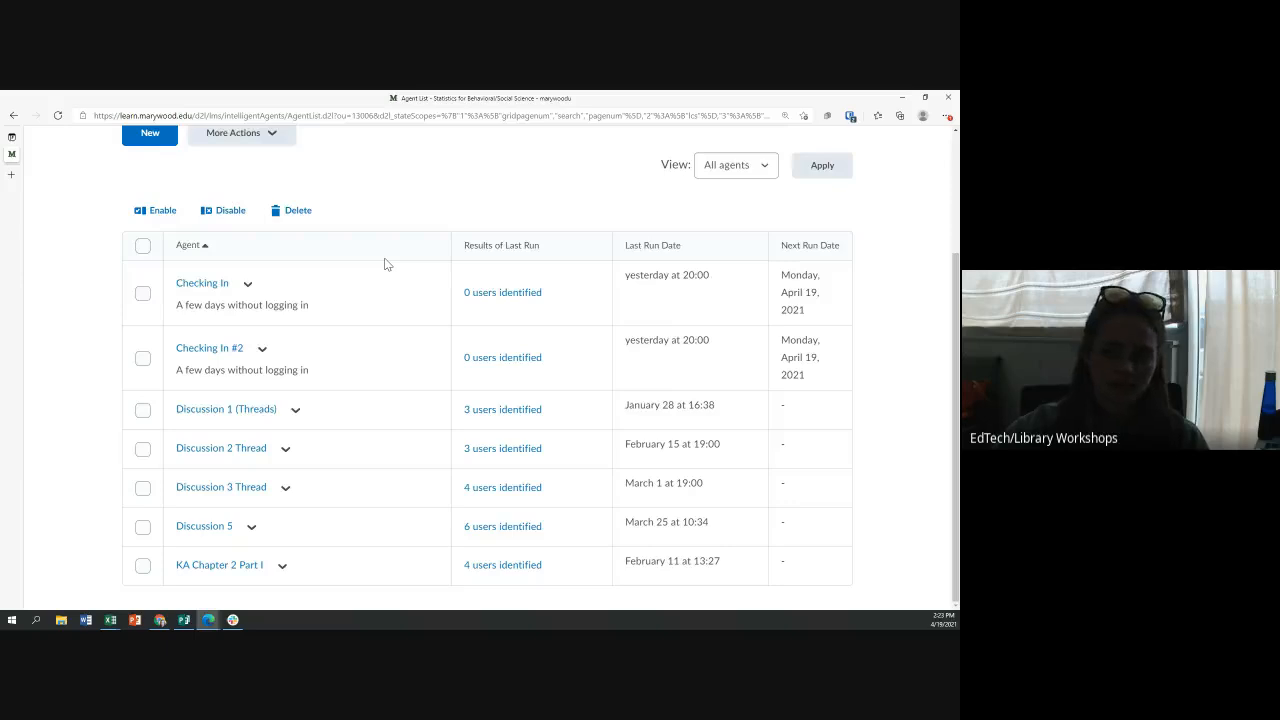
Create a new intelligent agent and name it "Discussion 7 Threads".
scroll(385, 264, up, 1)
scroll(385, 264, up, 1)
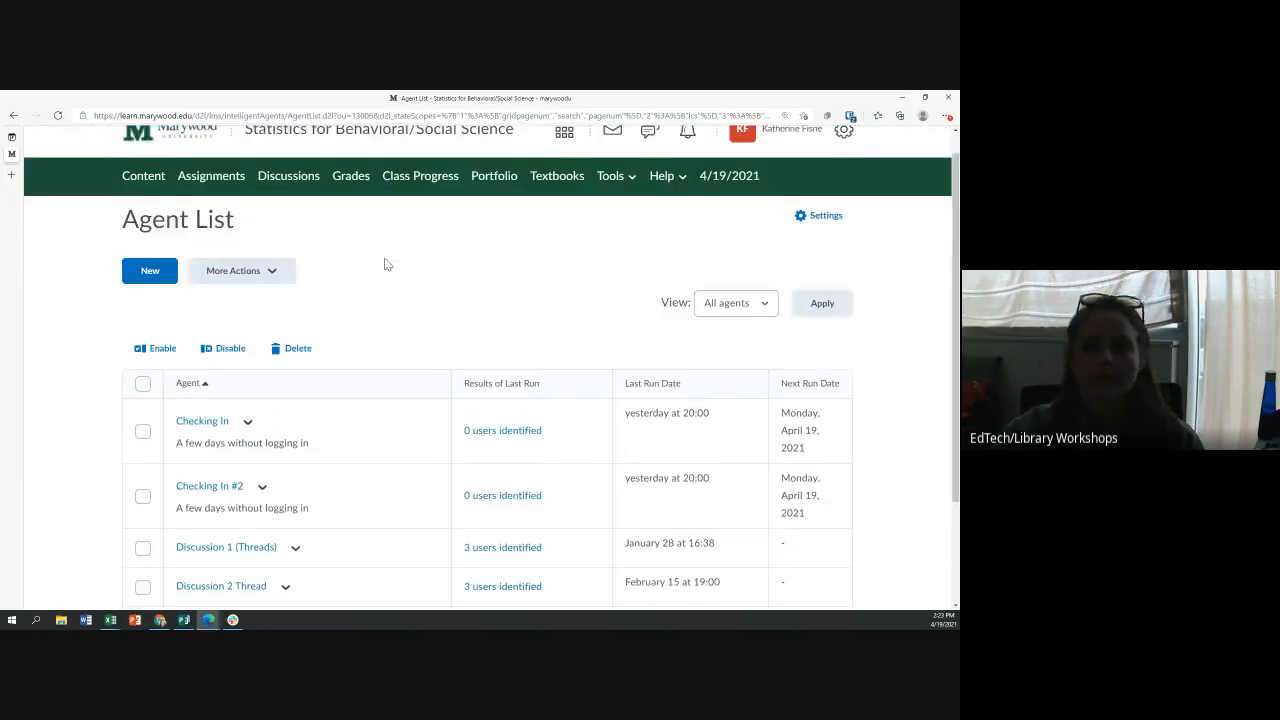
click(147, 284)
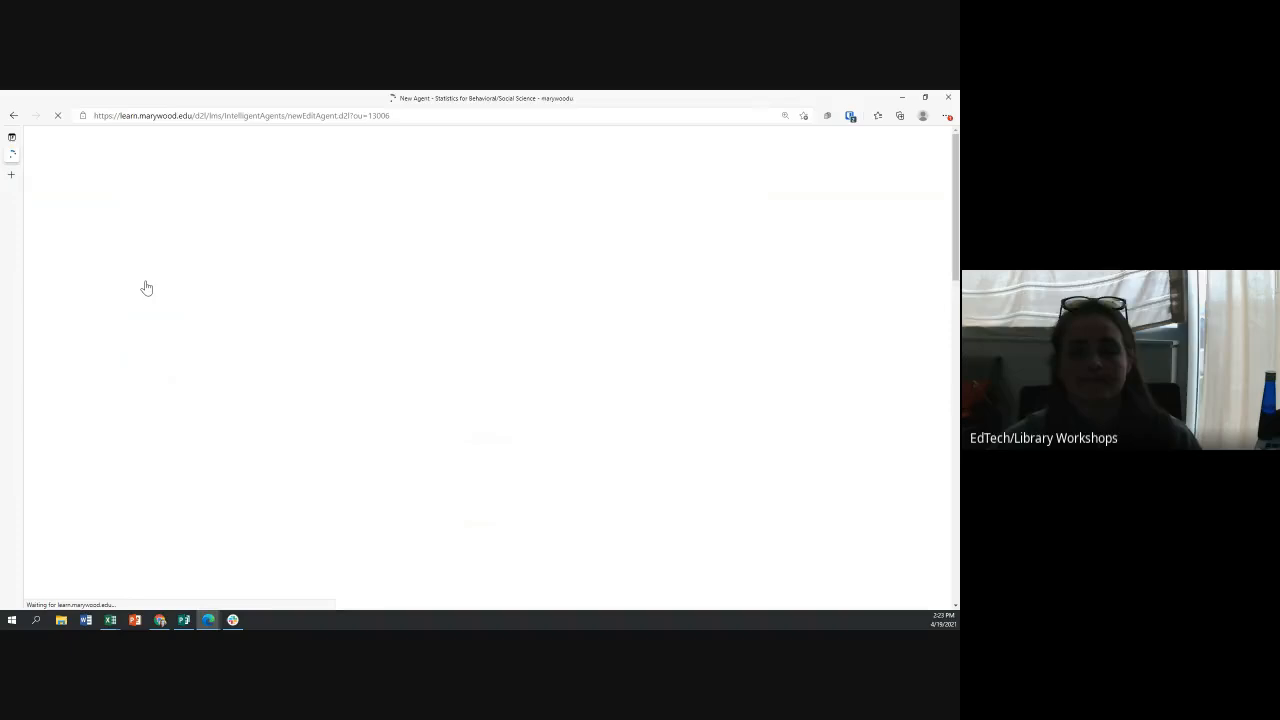
scroll(143, 286, down, 1)
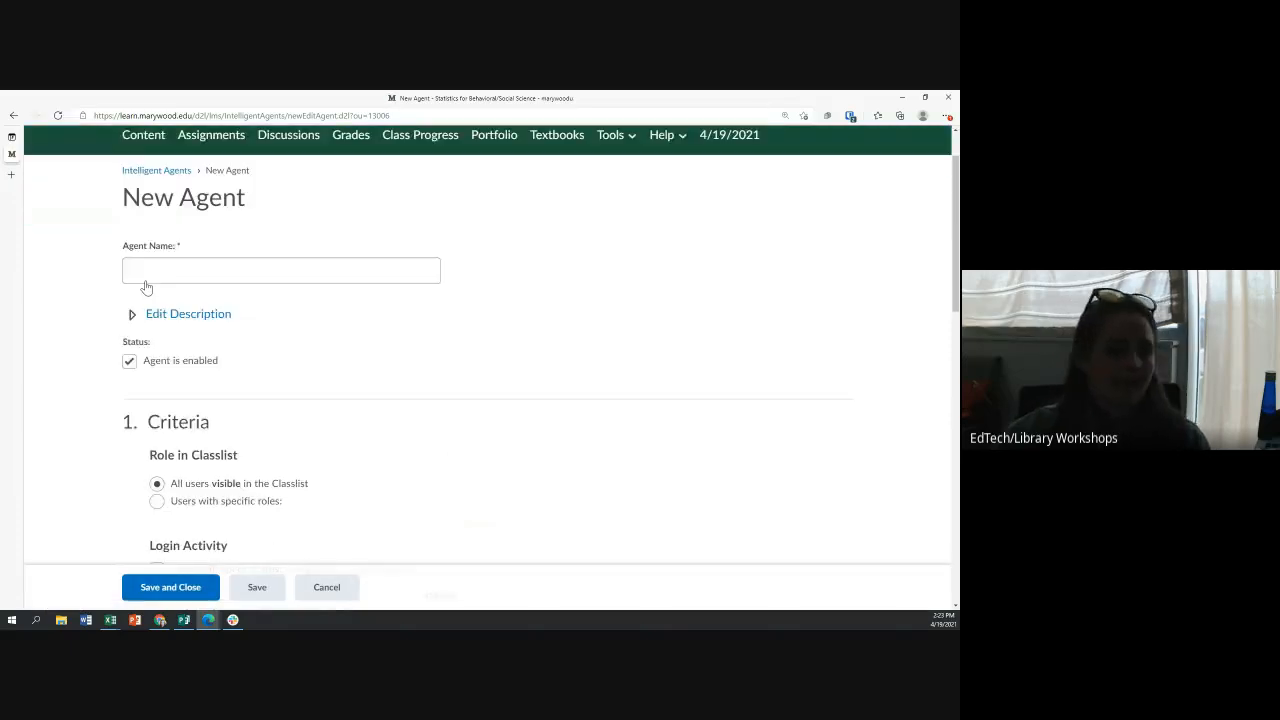
click(144, 268)
click(144, 268)
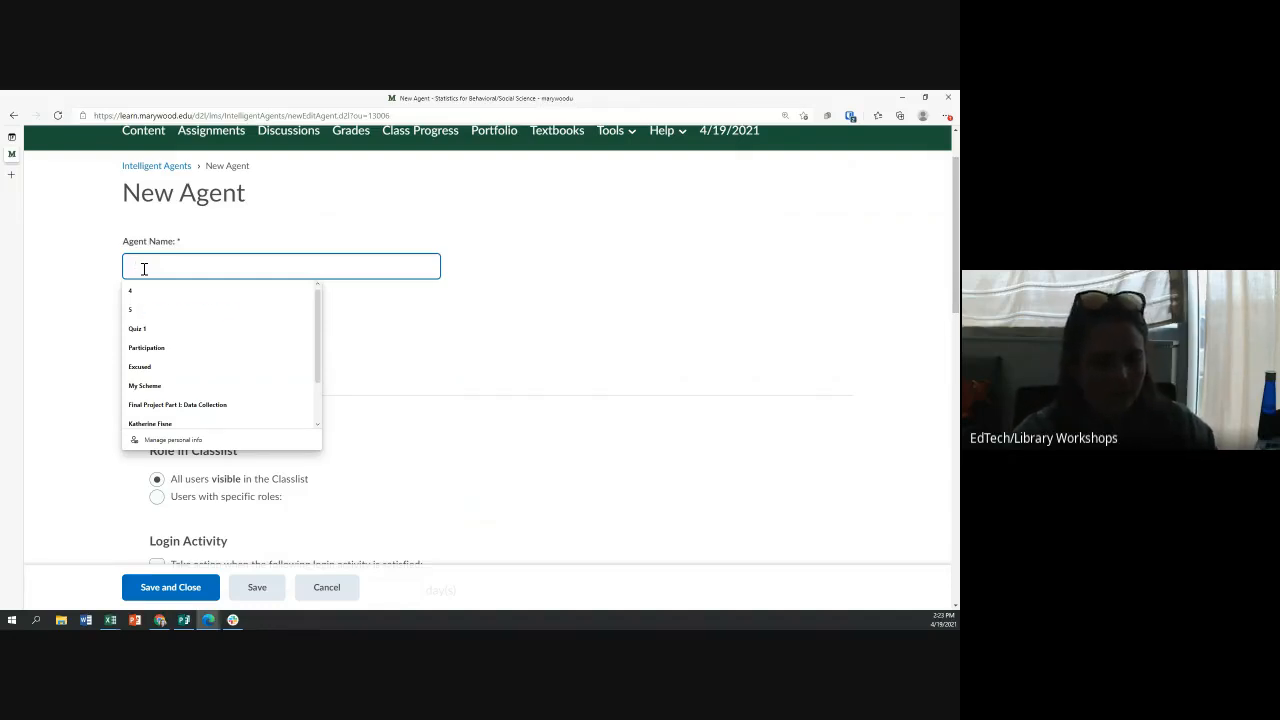
text(Discussion 8)
key(BackSpace)
text(7 Threads)
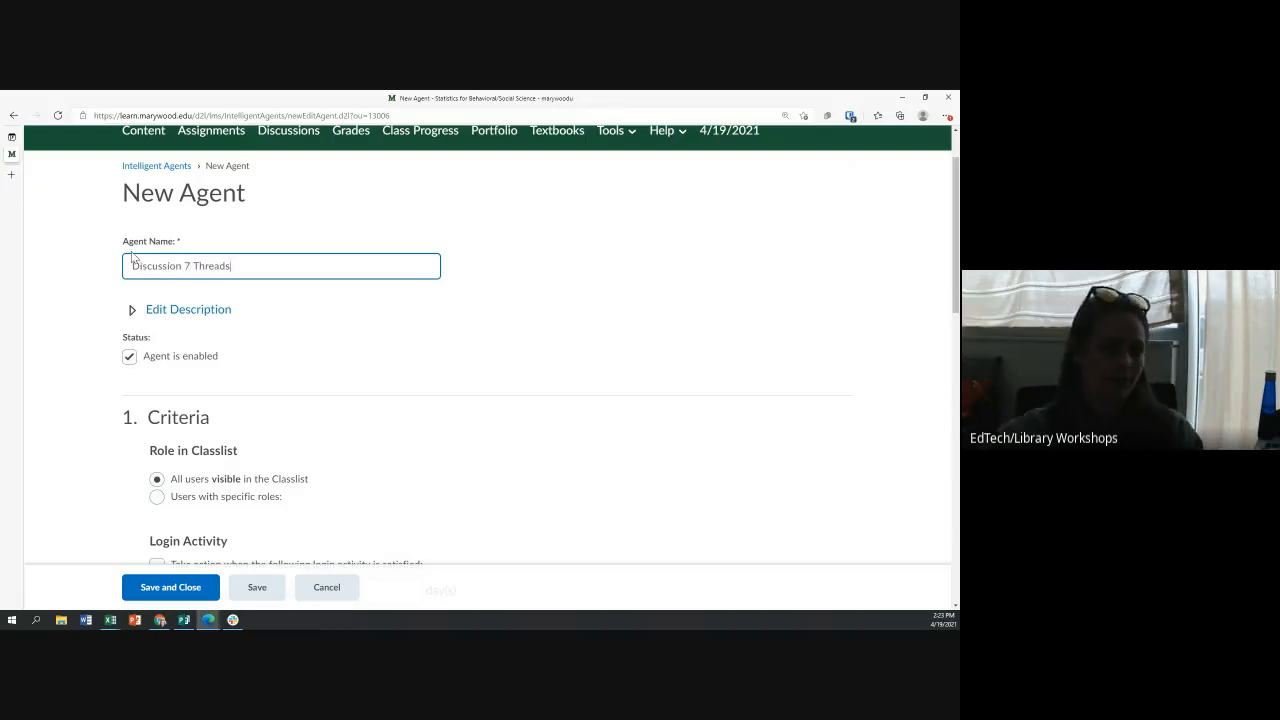
Give the agent the description "Didn't post to Discussion 7 by Day 5 of week 1".
click(168, 312)
click(151, 390)
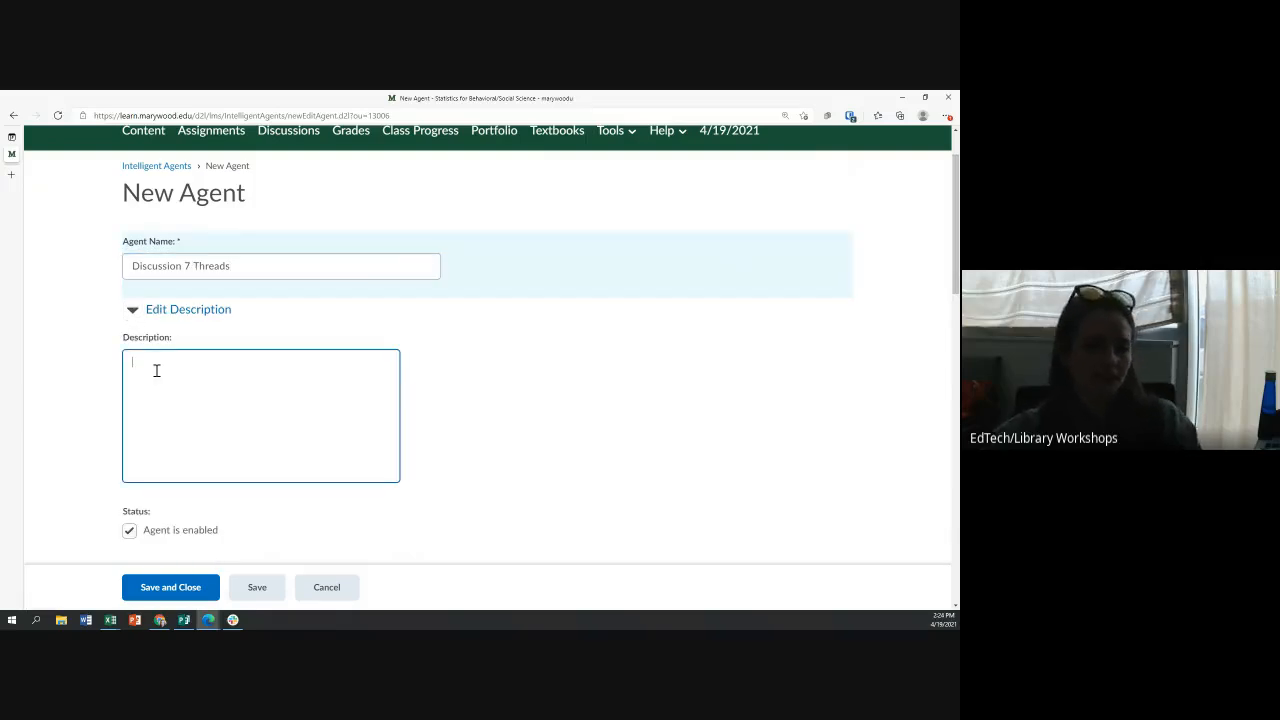
text(Didn't )
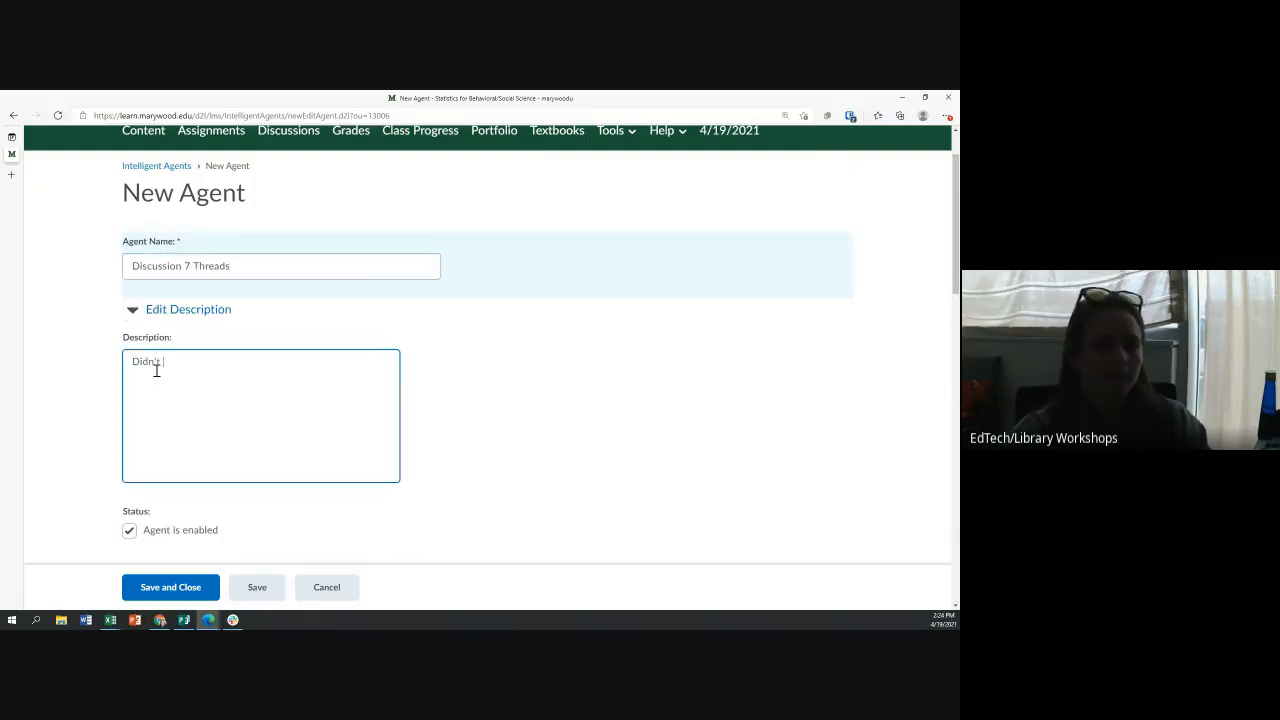
text(post to Discus)
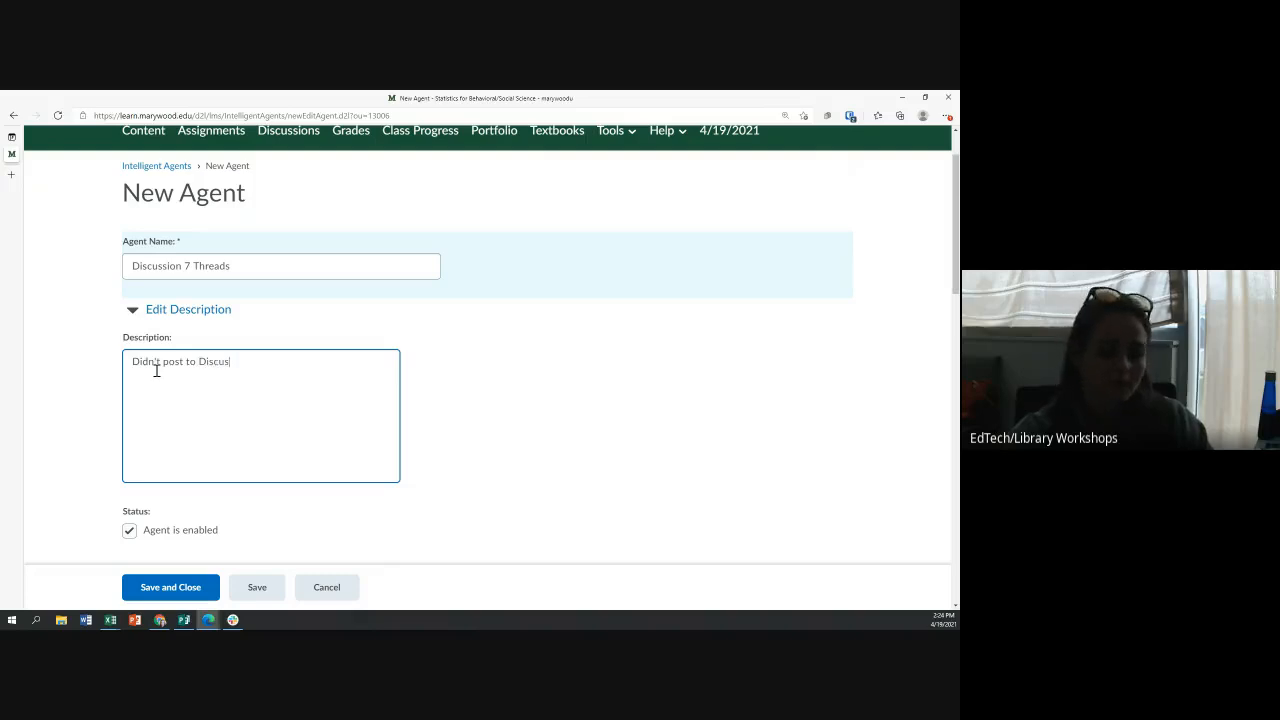
text(sion 7 b)
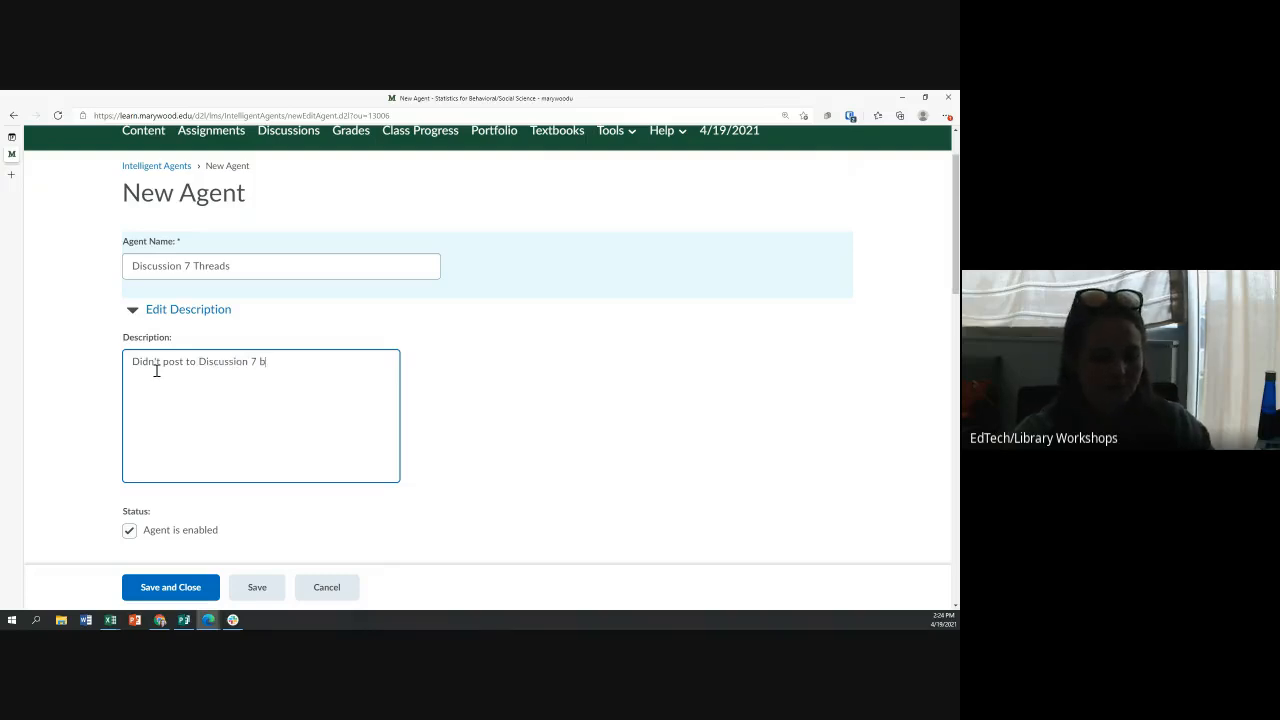
text(y Day 5)
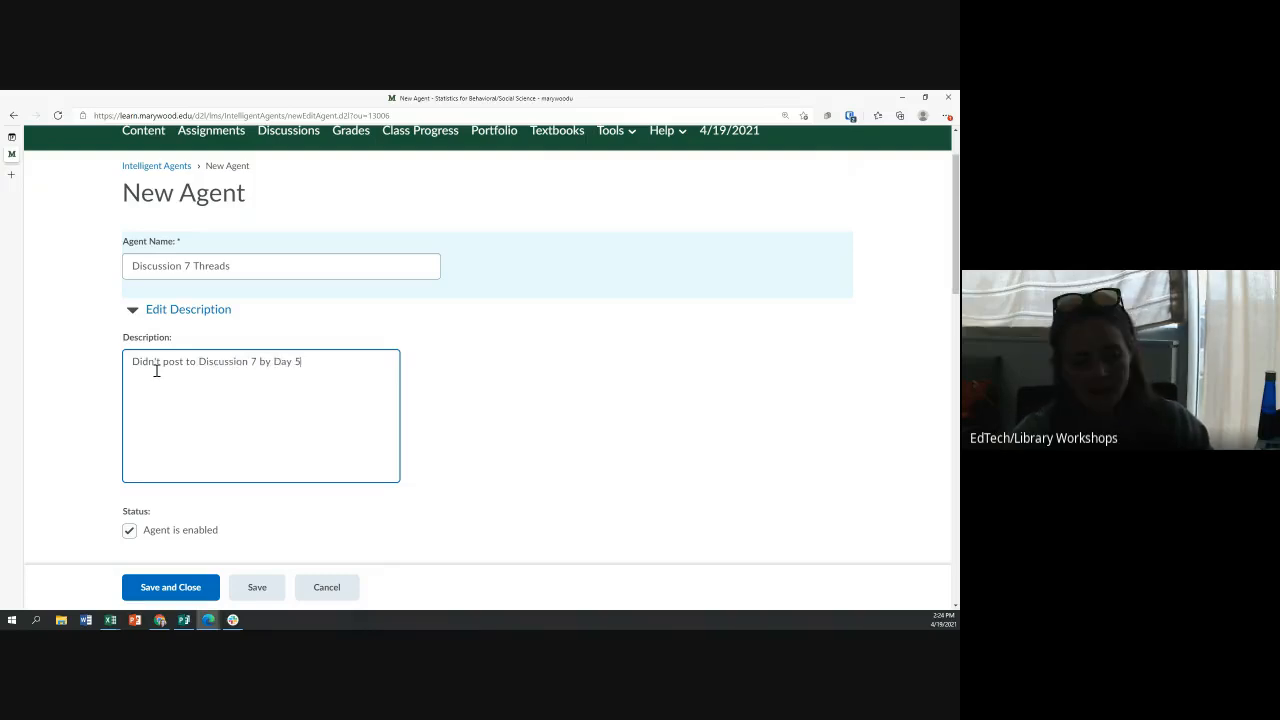
text( of week 1)
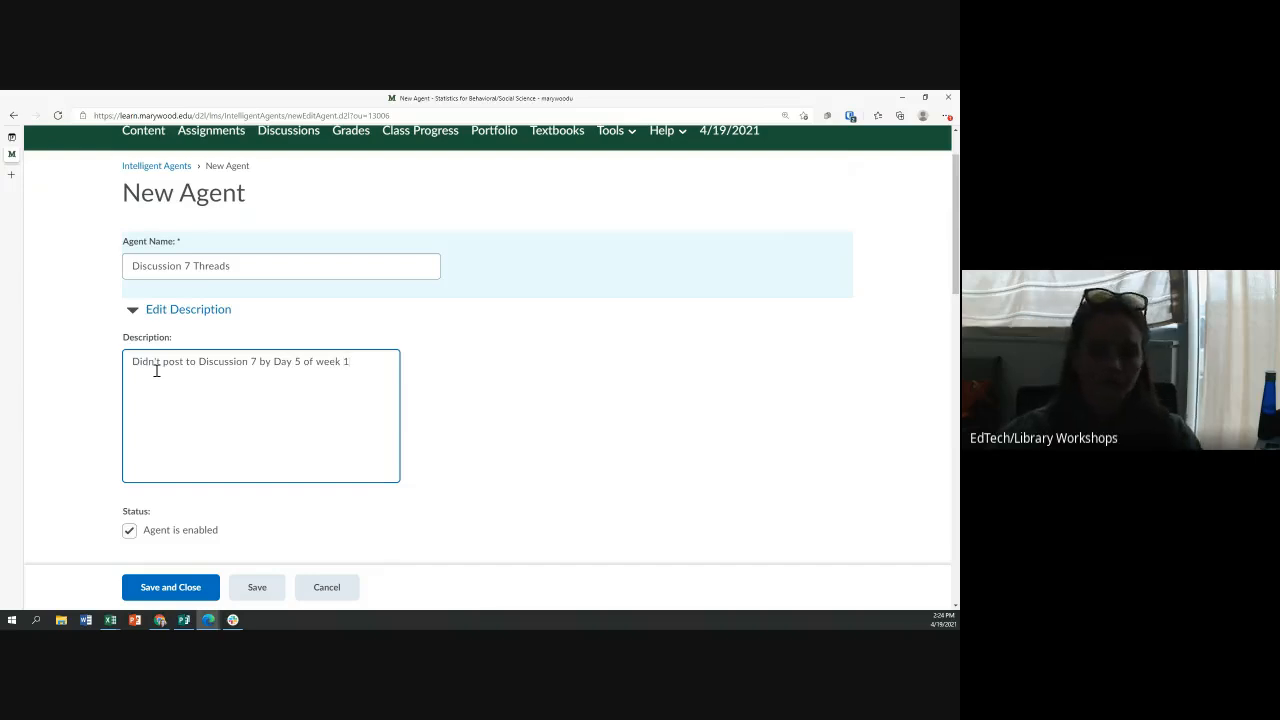
Limit the agent's classlist role criteria to users with the Student role.
scroll(157, 369, down, 2)
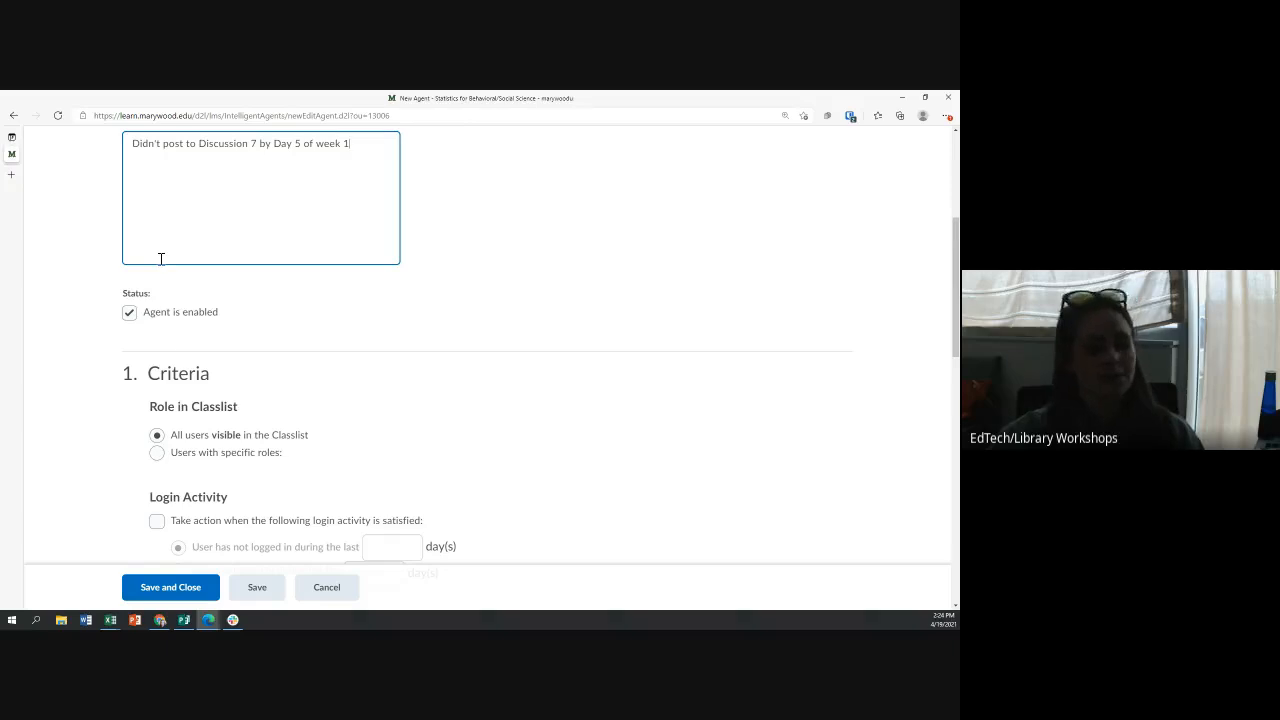
click(129, 313)
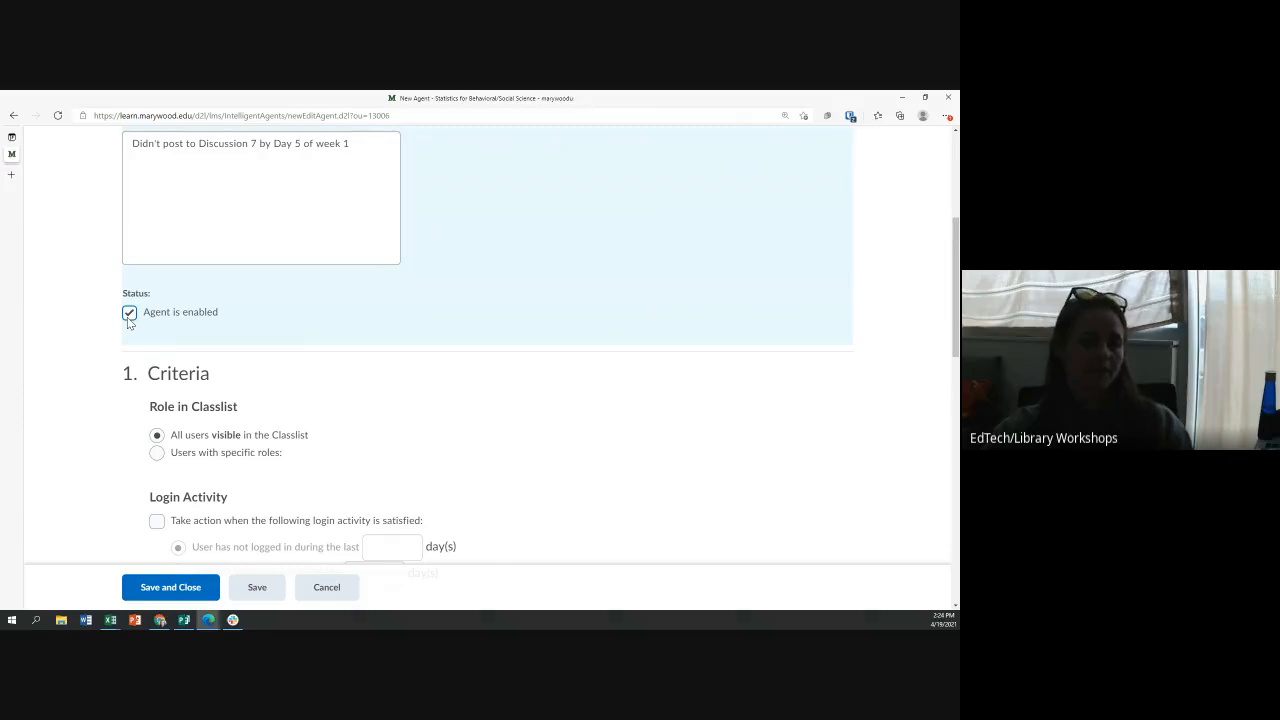
scroll(127, 317, down, 1)
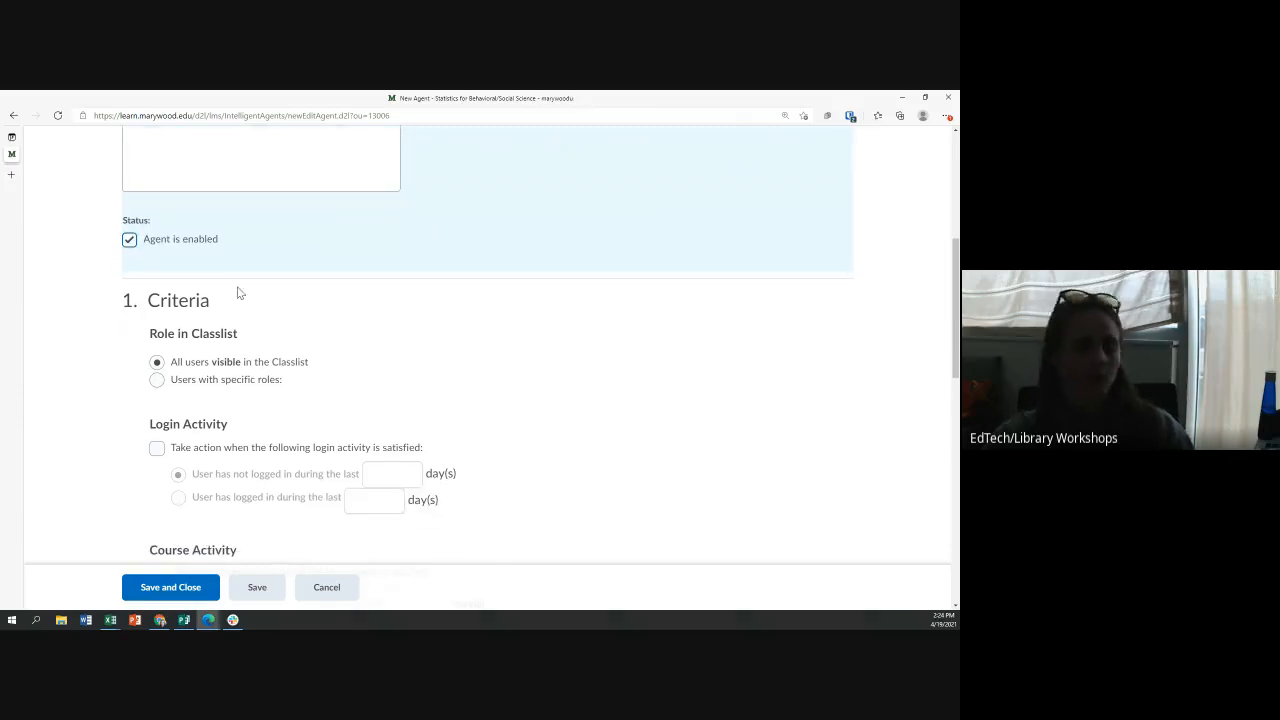
drag(120, 306, 254, 306)
click(138, 297)
scroll(143, 296, down, 1)
scroll(145, 295, down, 1)
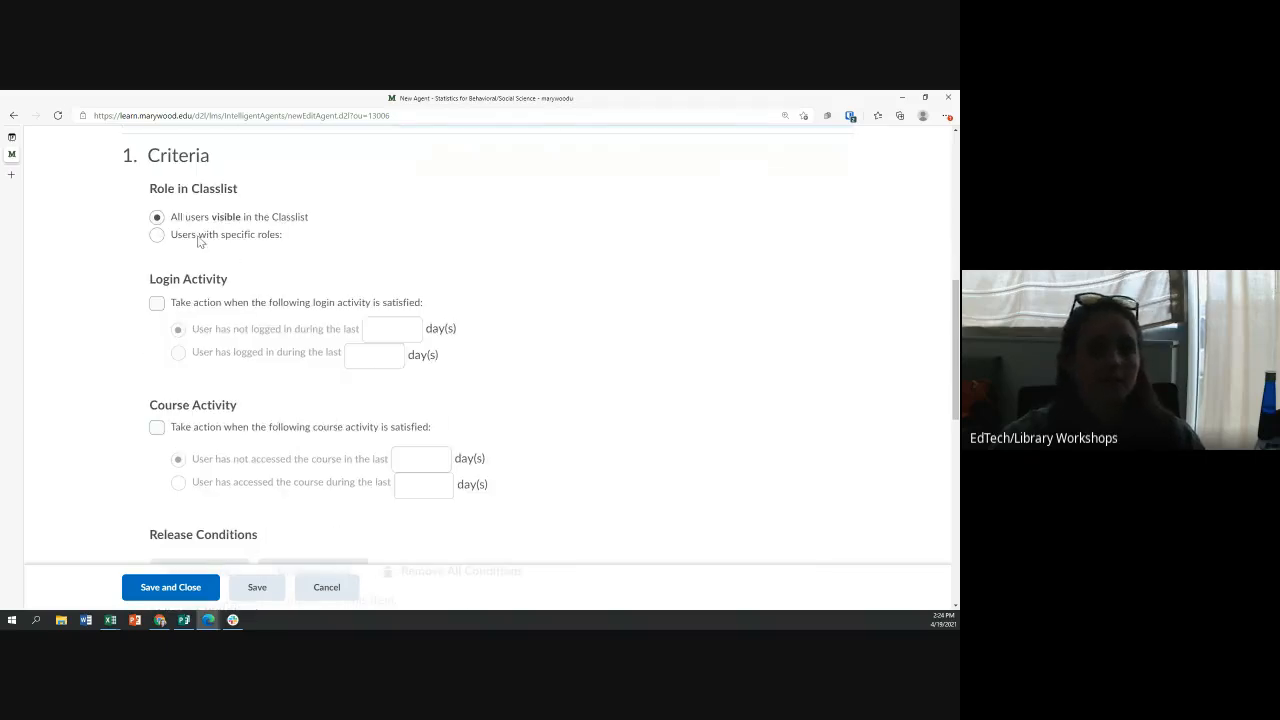
drag(148, 191, 258, 197)
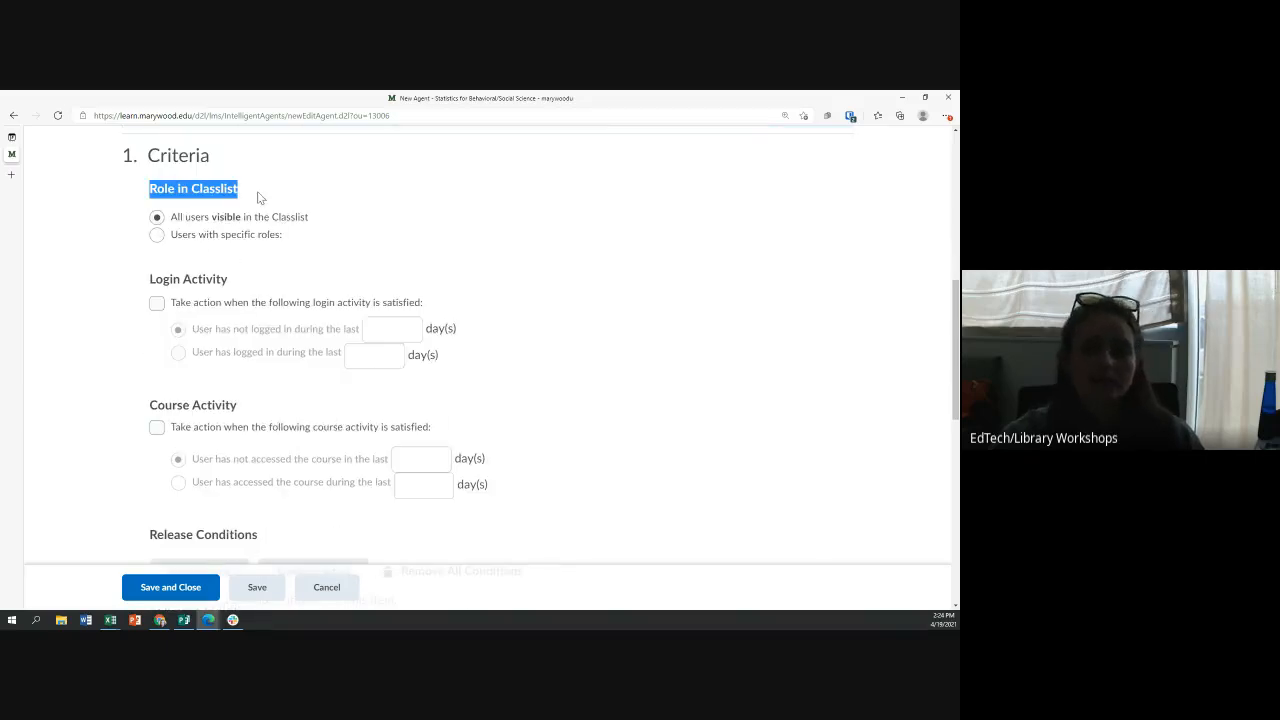
click(205, 226)
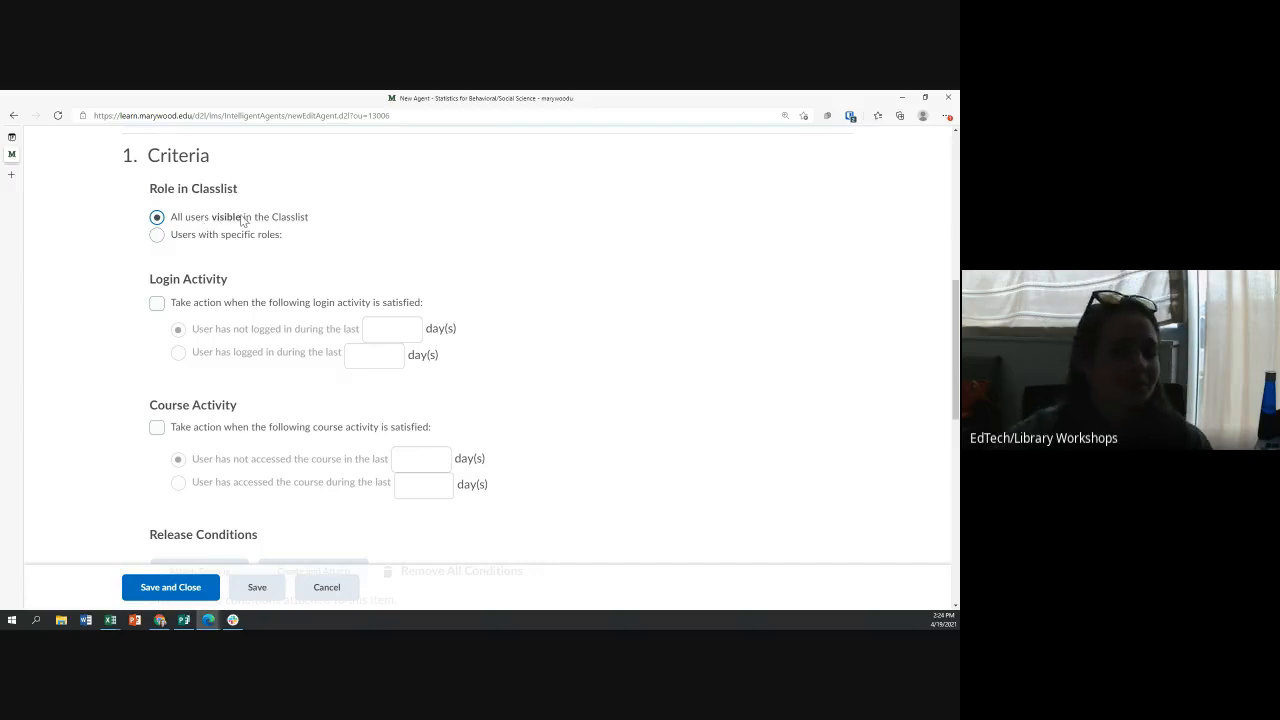
double_click(303, 219)
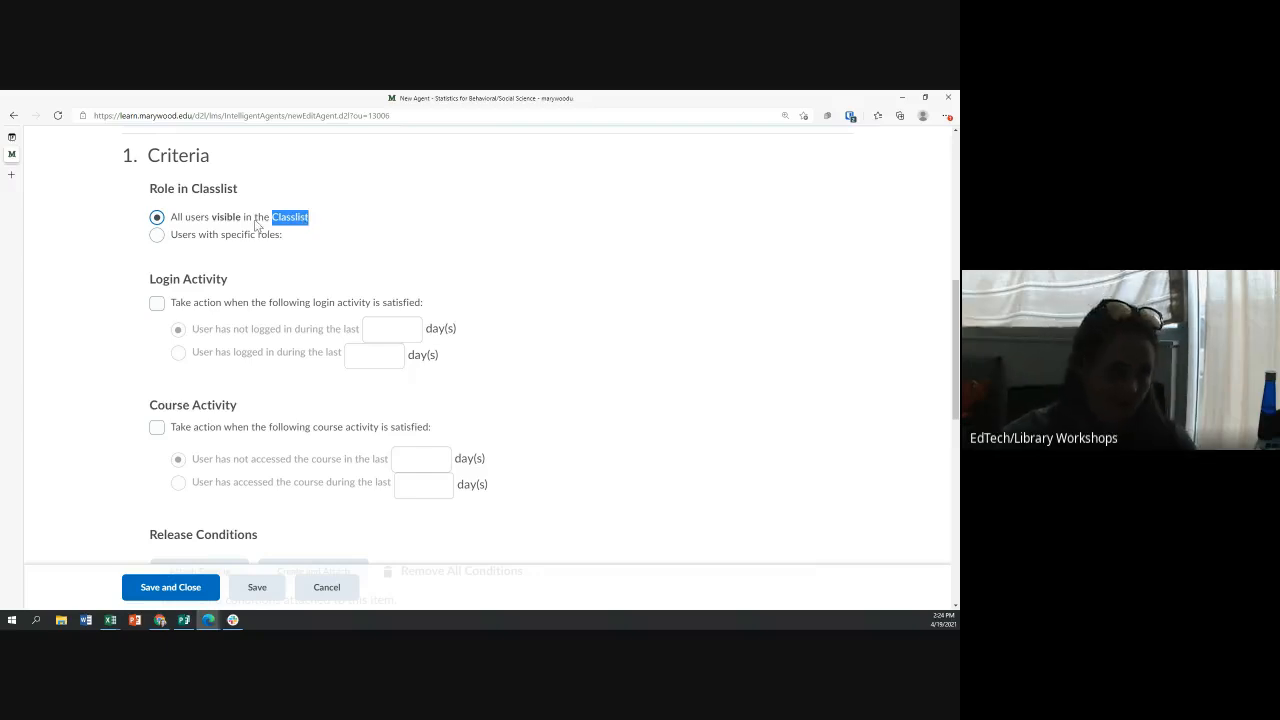
click(157, 236)
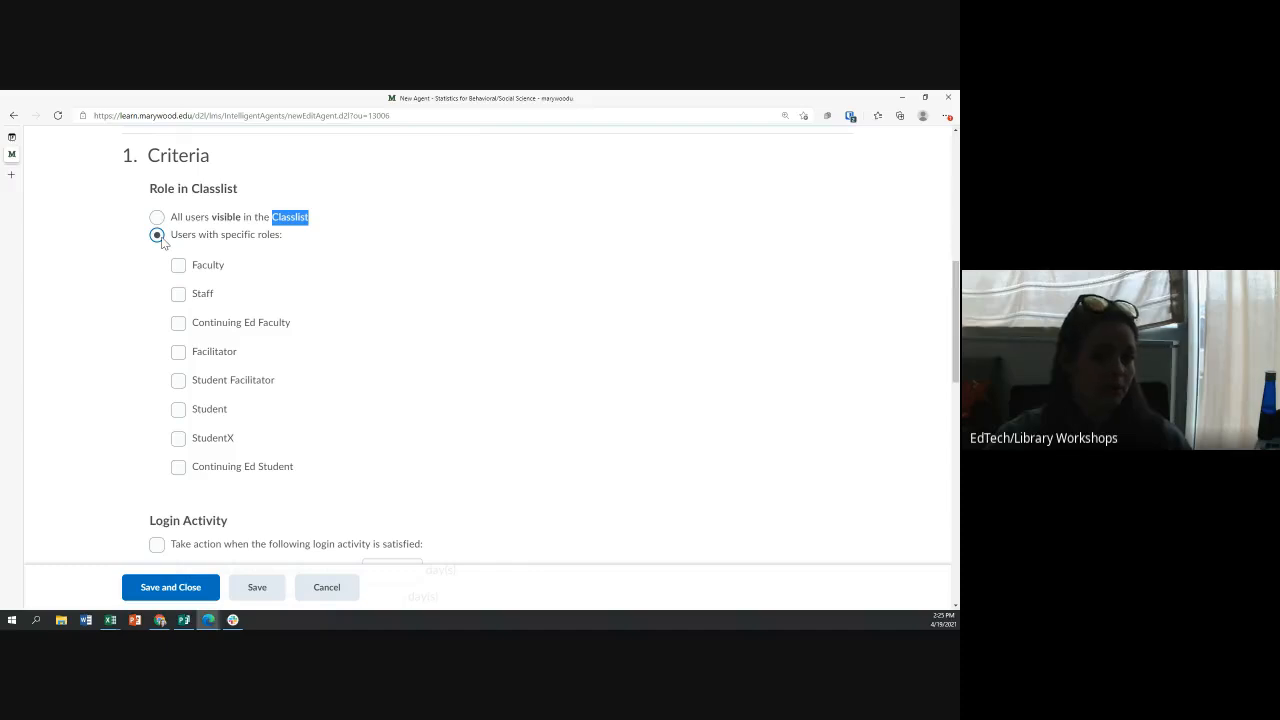
click(179, 409)
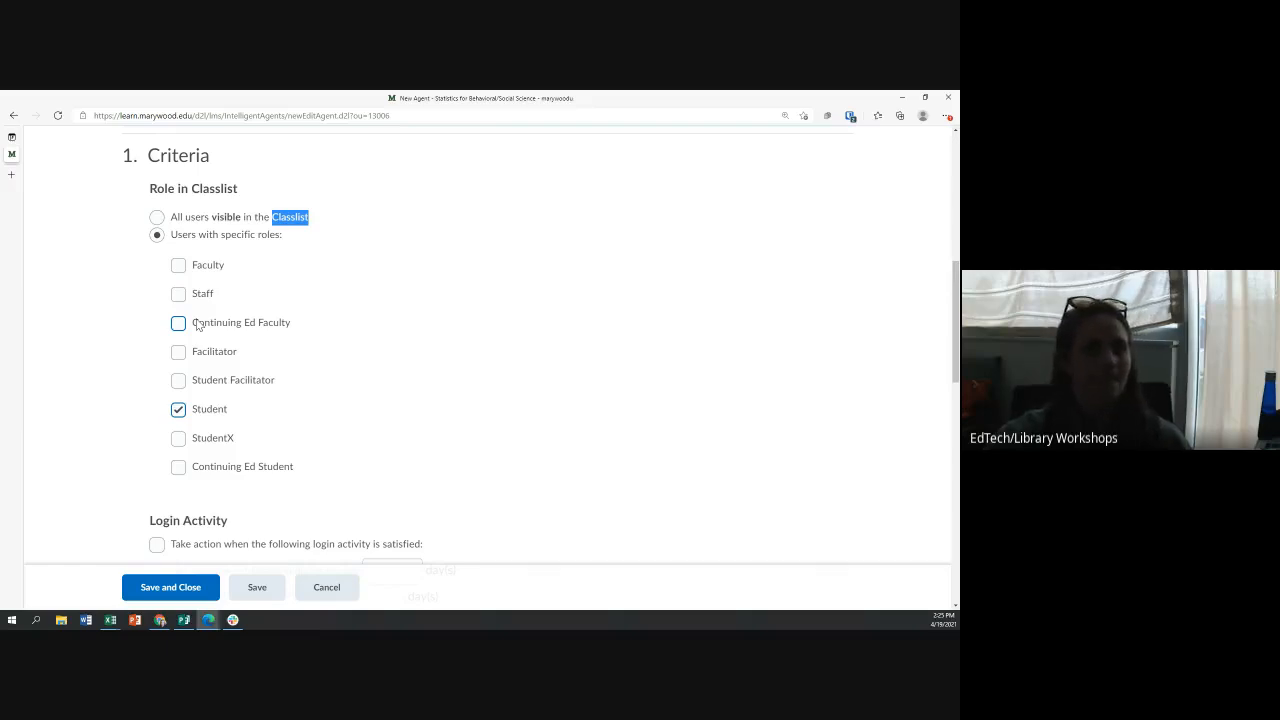
Examine the agent's Login Activity, Course Activity and Release Conditions criteria.
scroll(197, 324, down, 3)
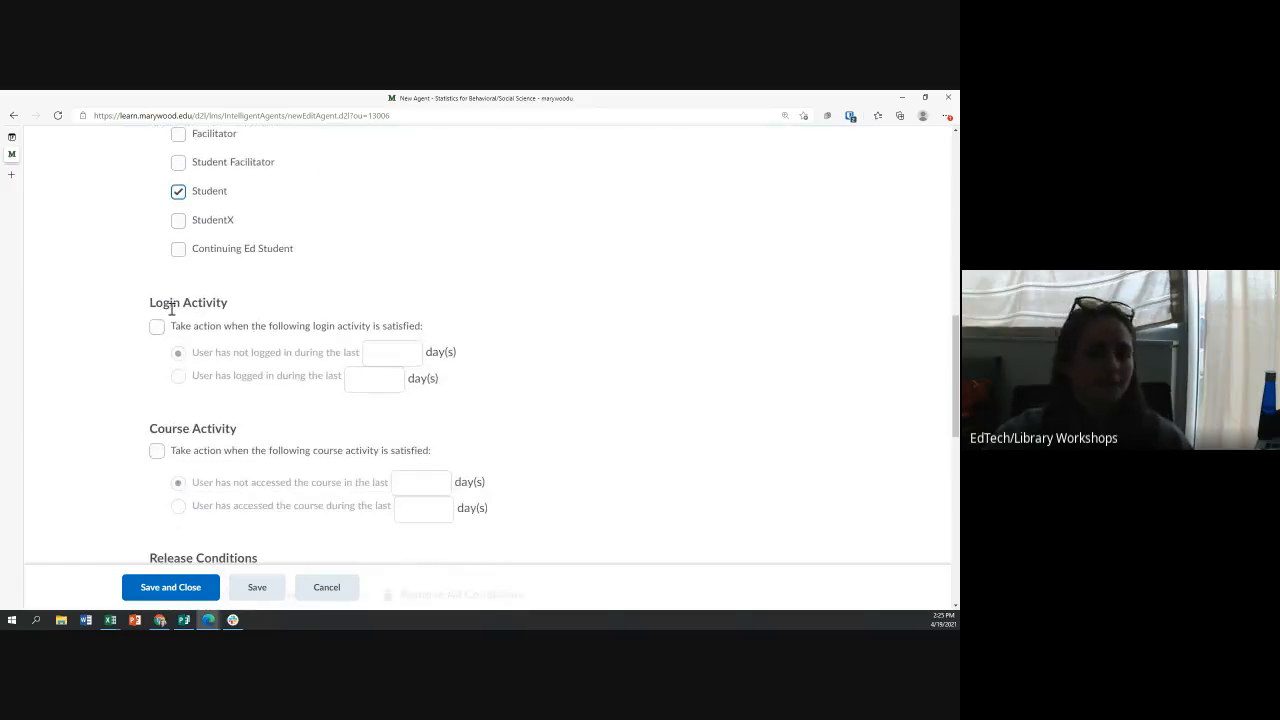
drag(150, 300, 252, 312)
drag(149, 428, 294, 431)
scroll(294, 431, down, 2)
drag(164, 413, 273, 419)
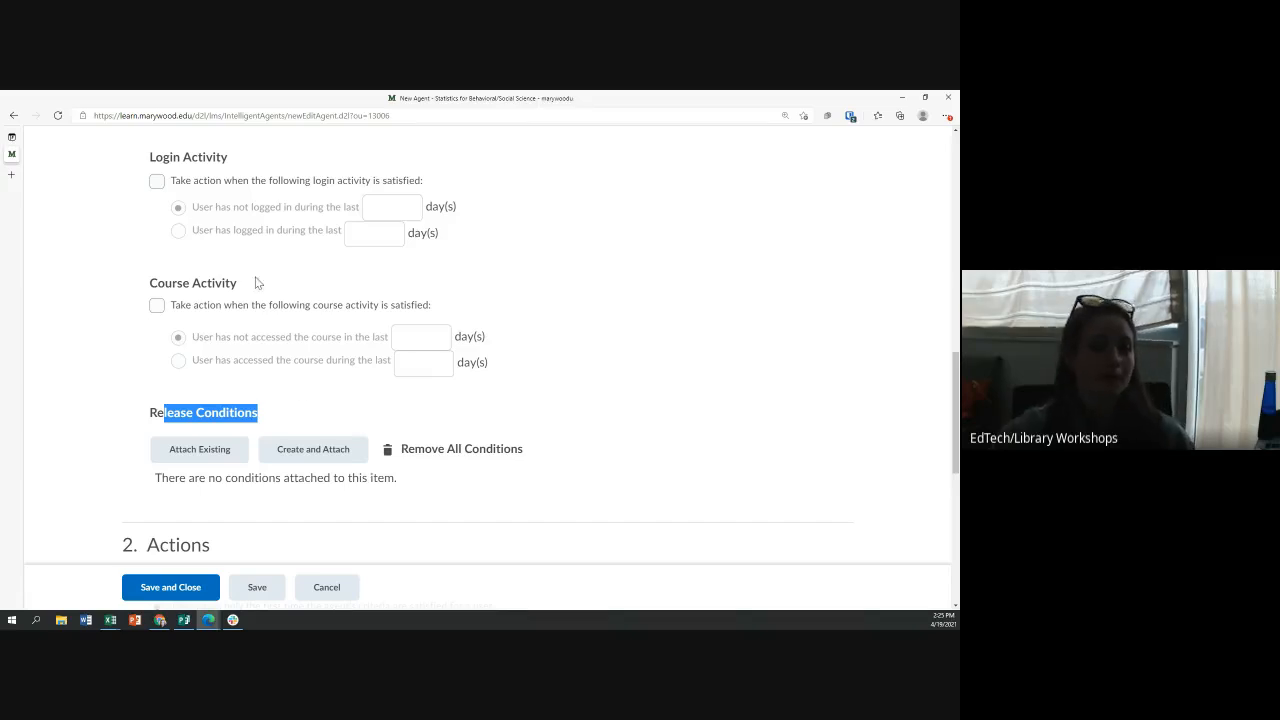
click(178, 176)
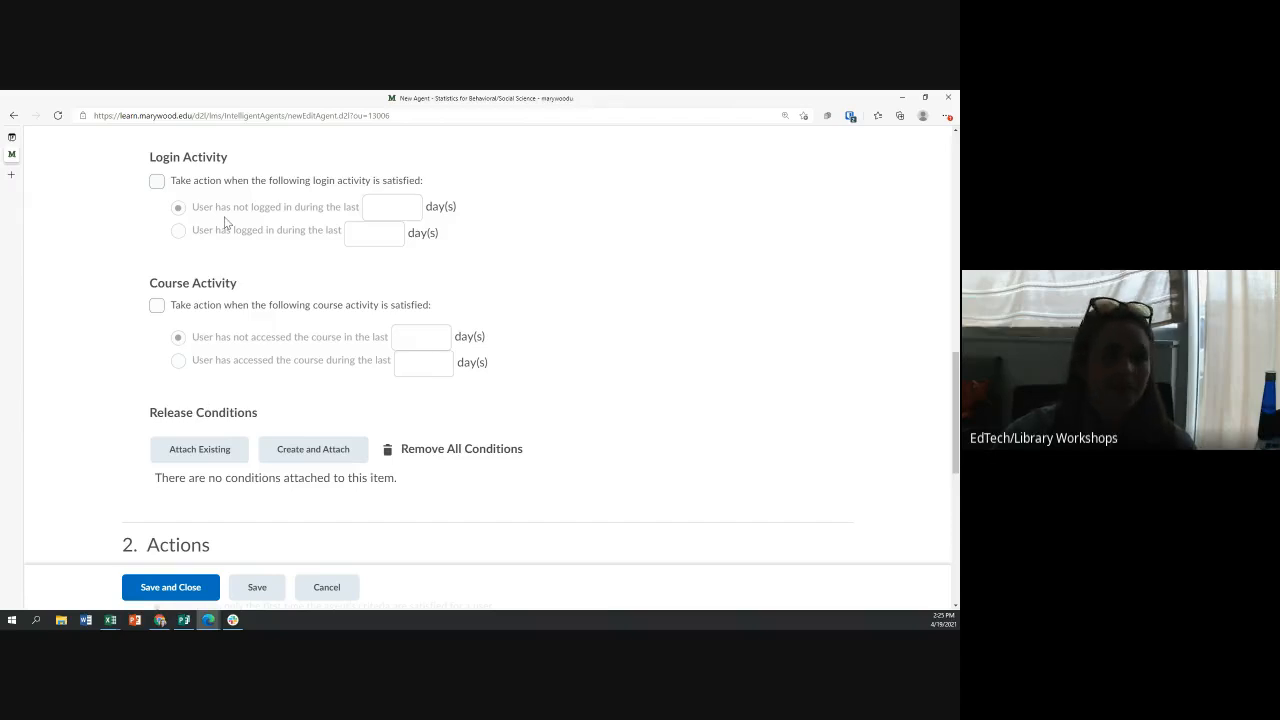
Try criteria of 3 days without logging in and 3 days without accessing the course, and turn both off again.
click(157, 181)
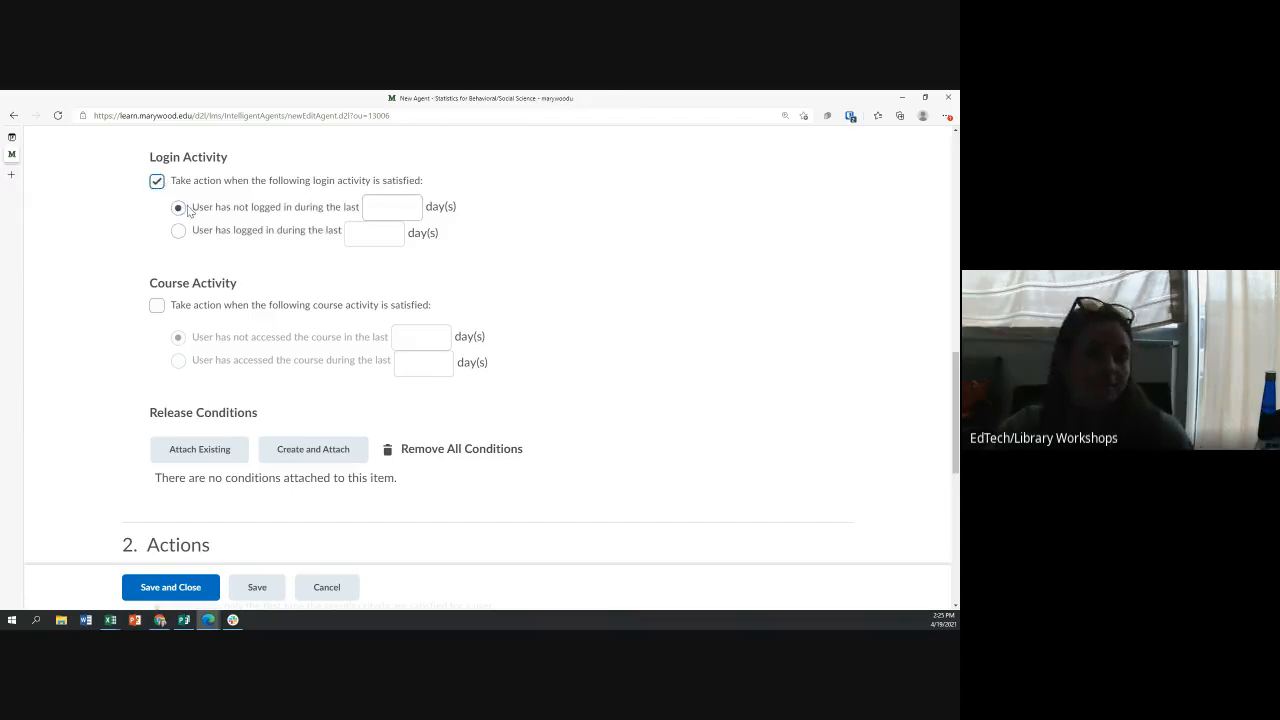
click(382, 210)
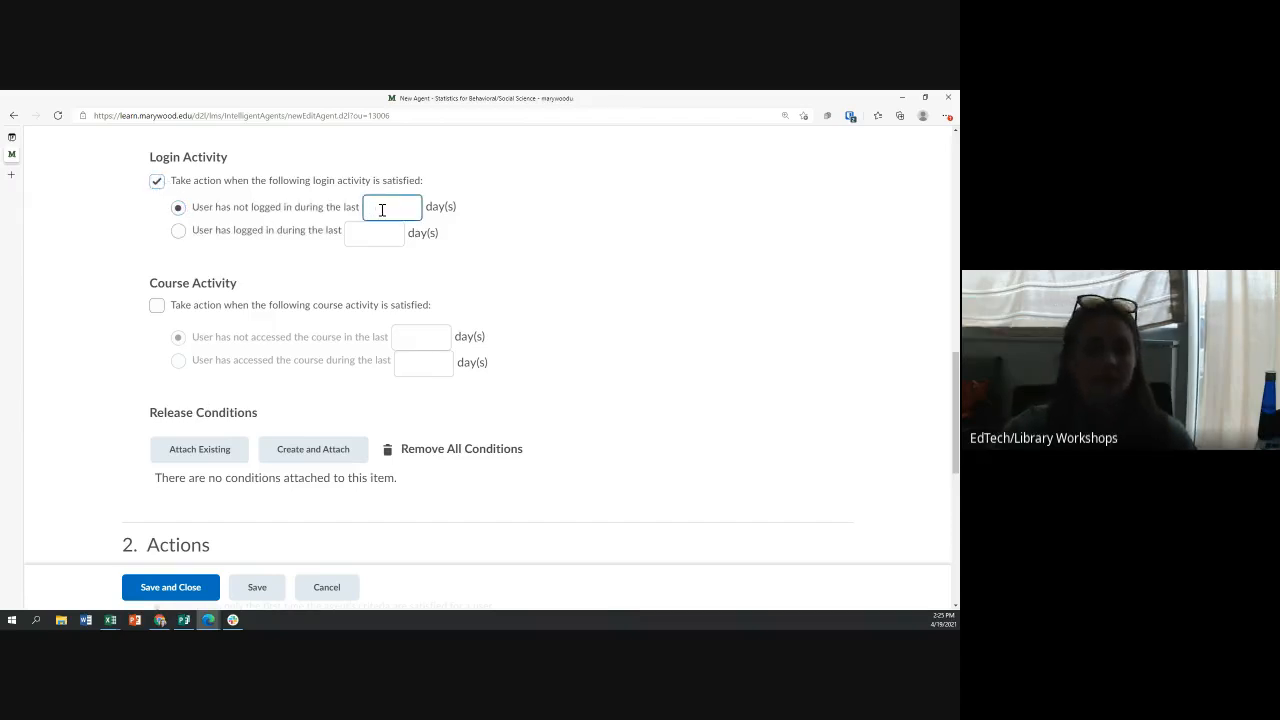
text(3)
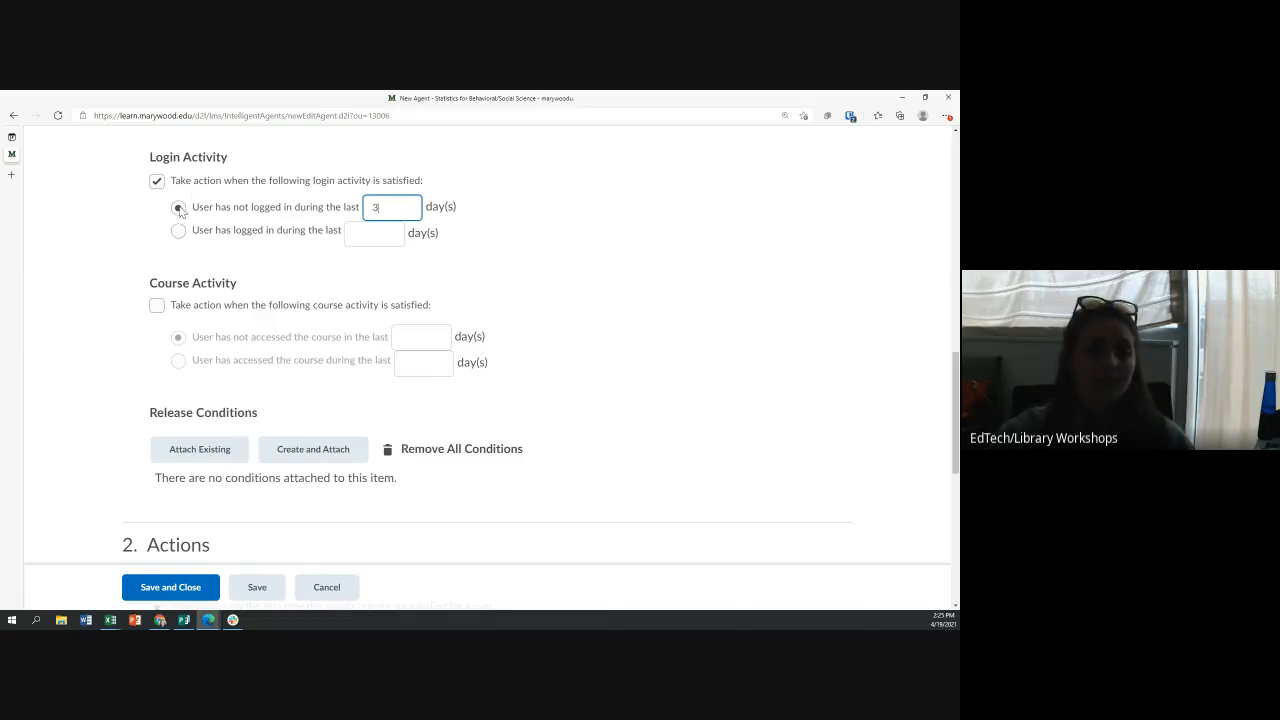
click(157, 305)
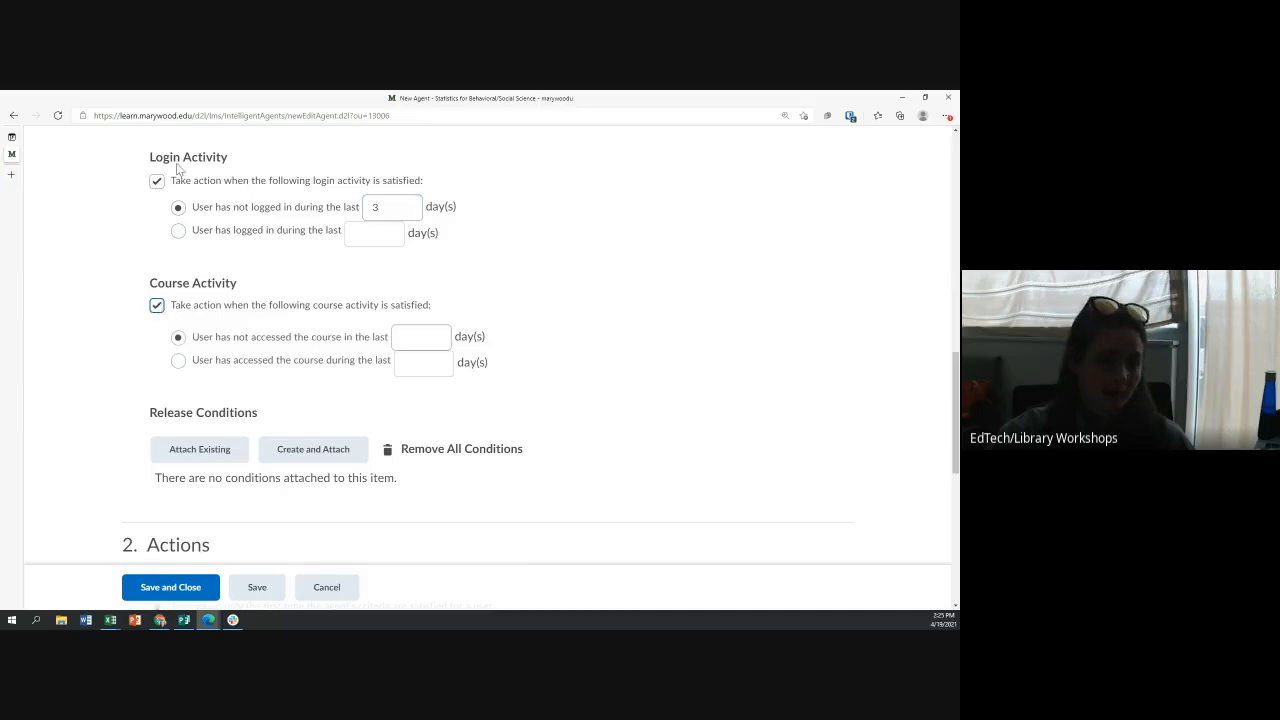
click(430, 334)
text(3)
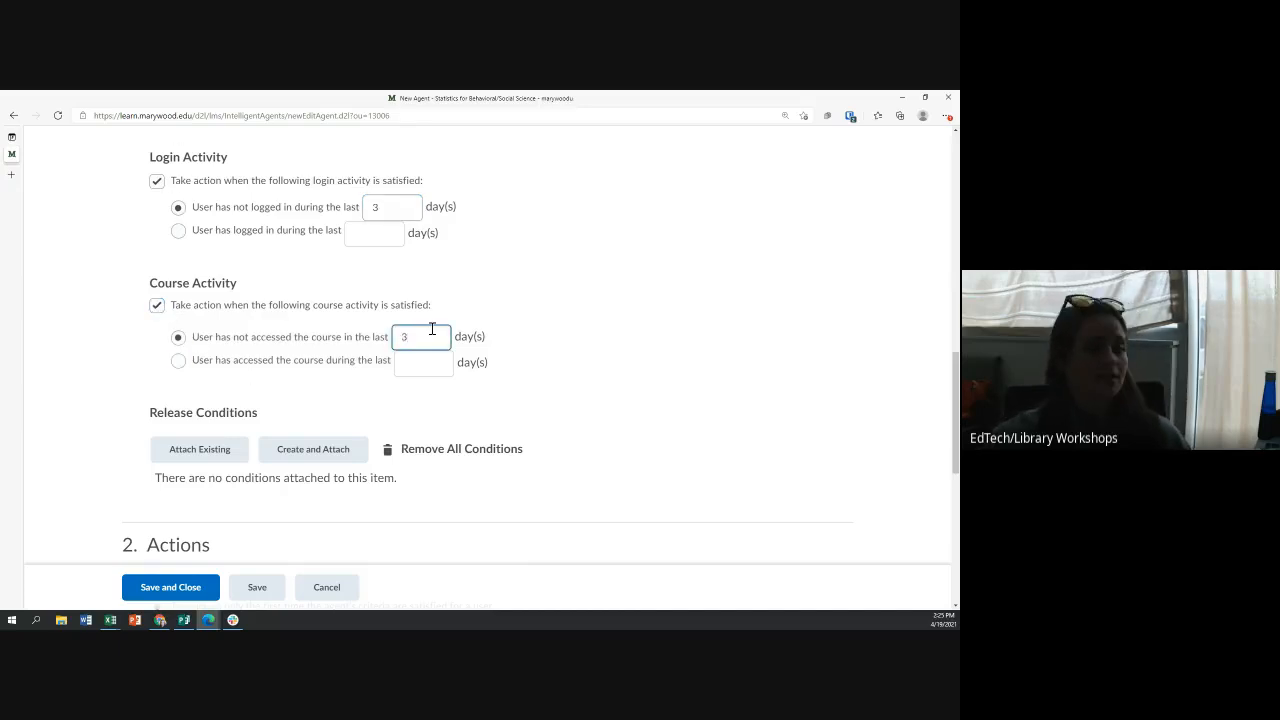
click(158, 181)
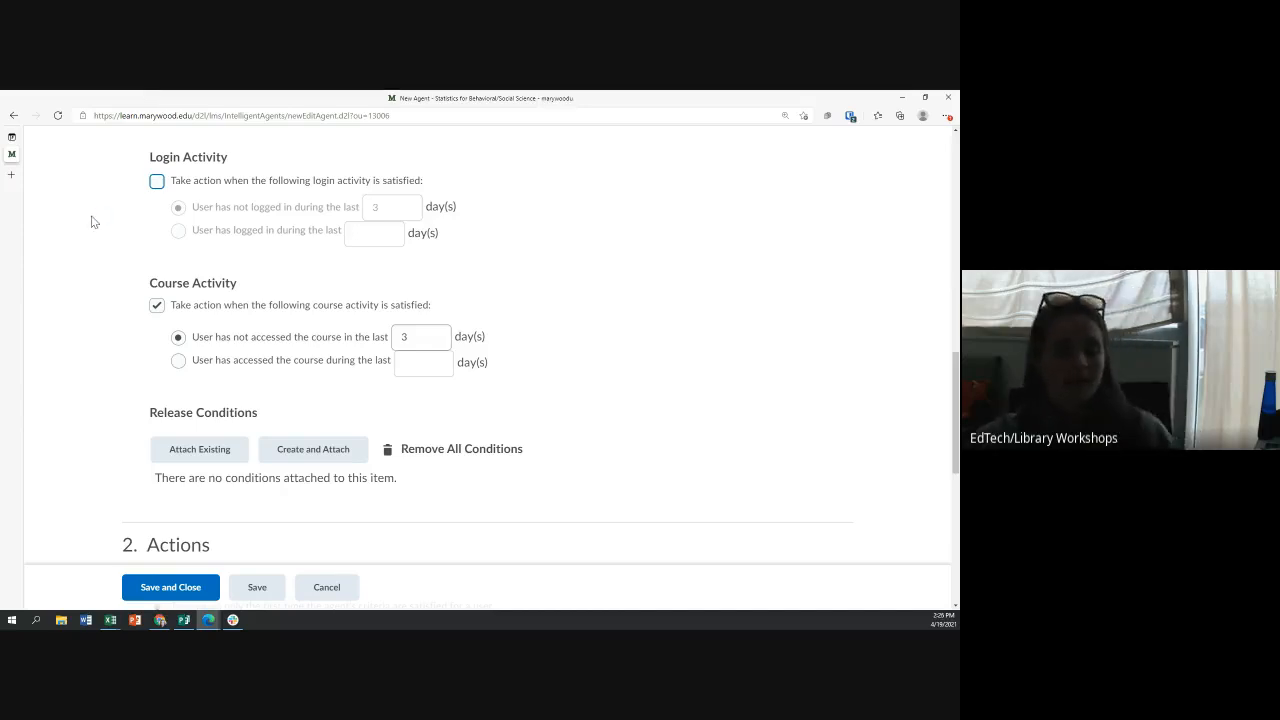
click(156, 306)
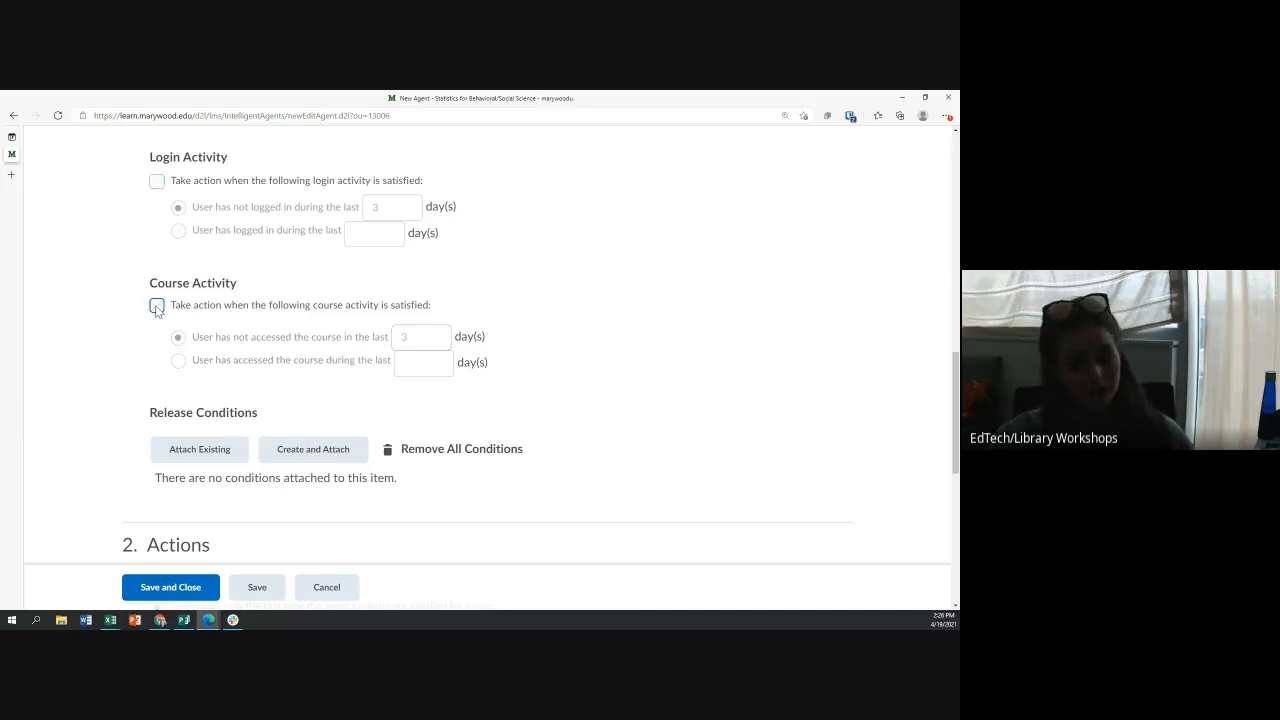
Start creating a new release condition to attach to the agent.
drag(151, 412, 272, 418)
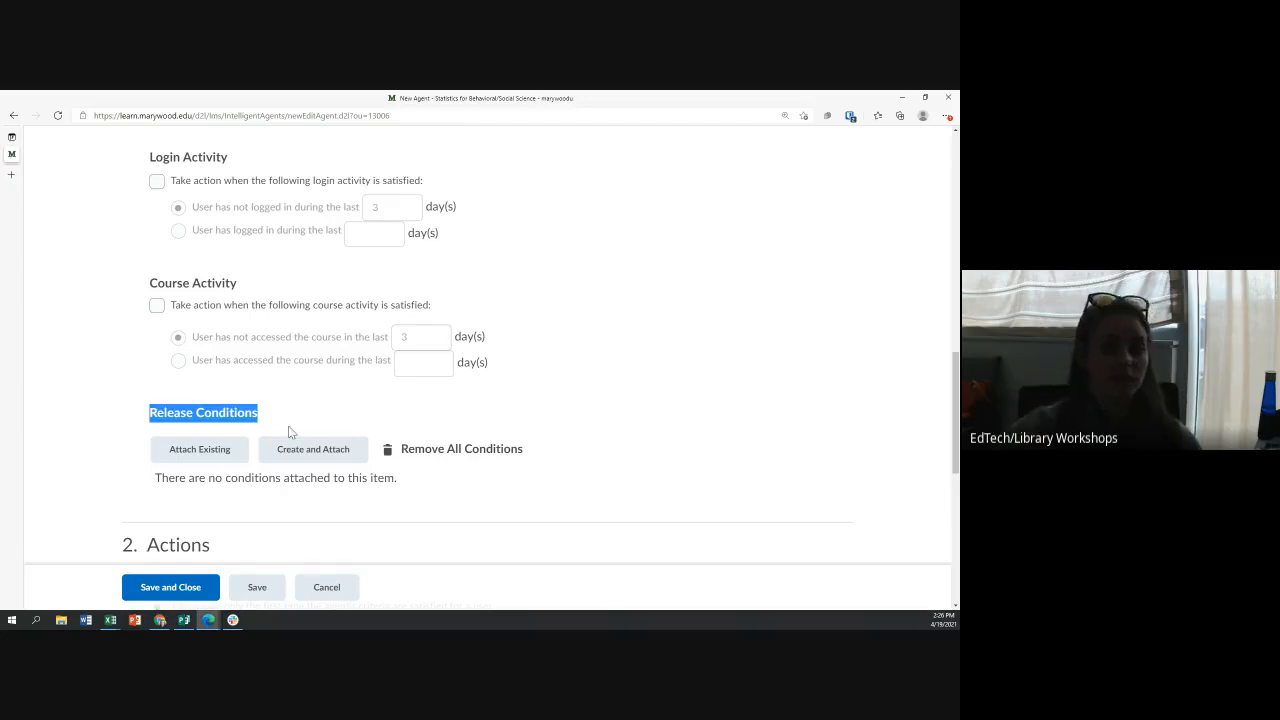
click(295, 450)
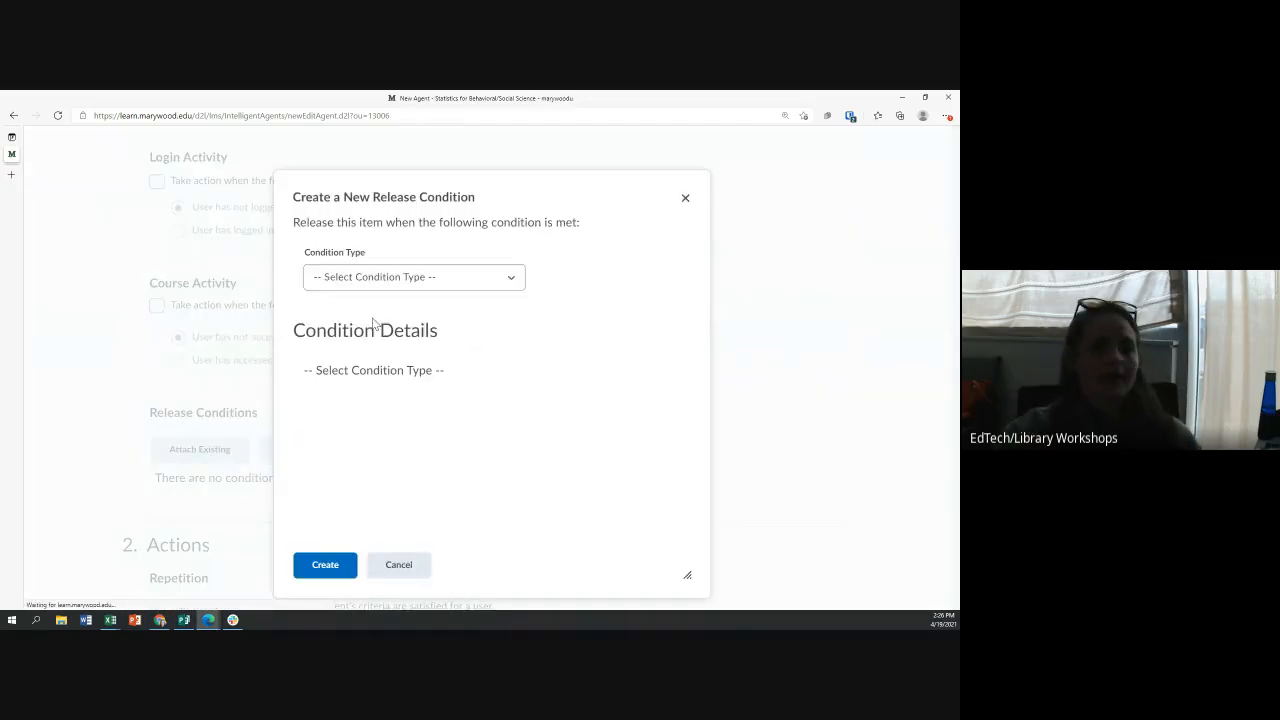
Try a No submission to folder condition using the Excel Practicum I assignment folder.
click(367, 285)
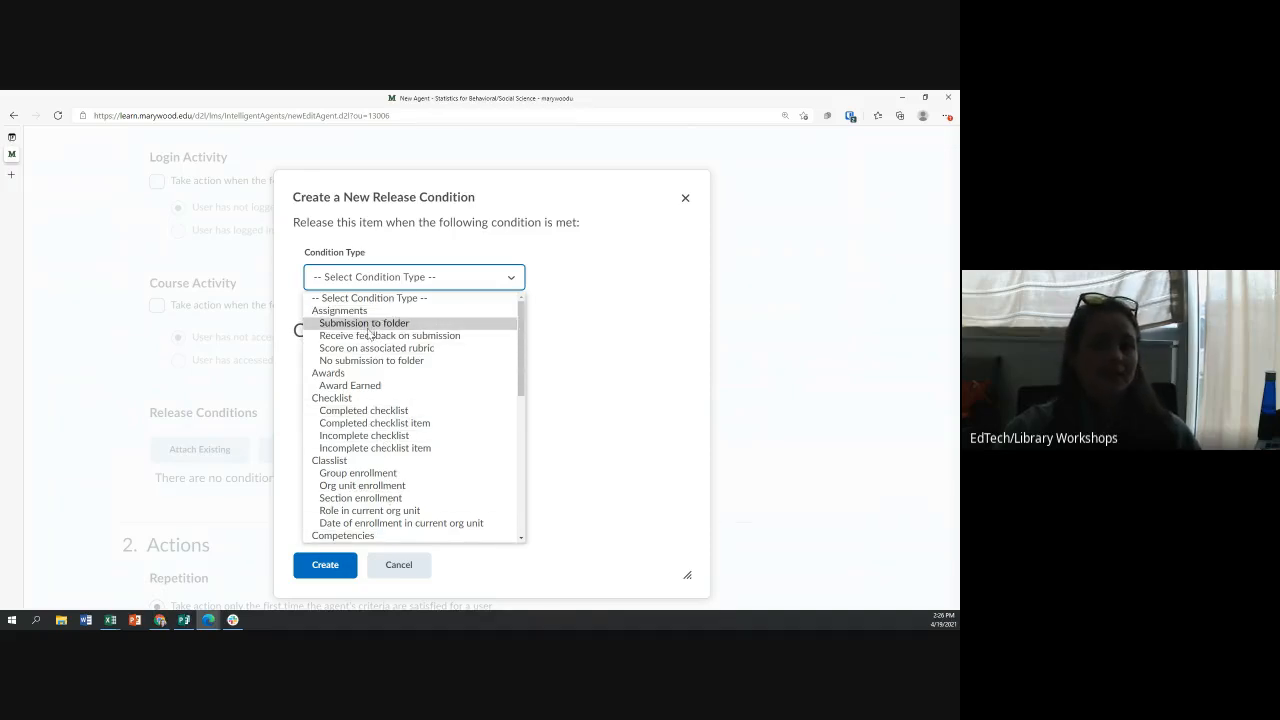
click(370, 361)
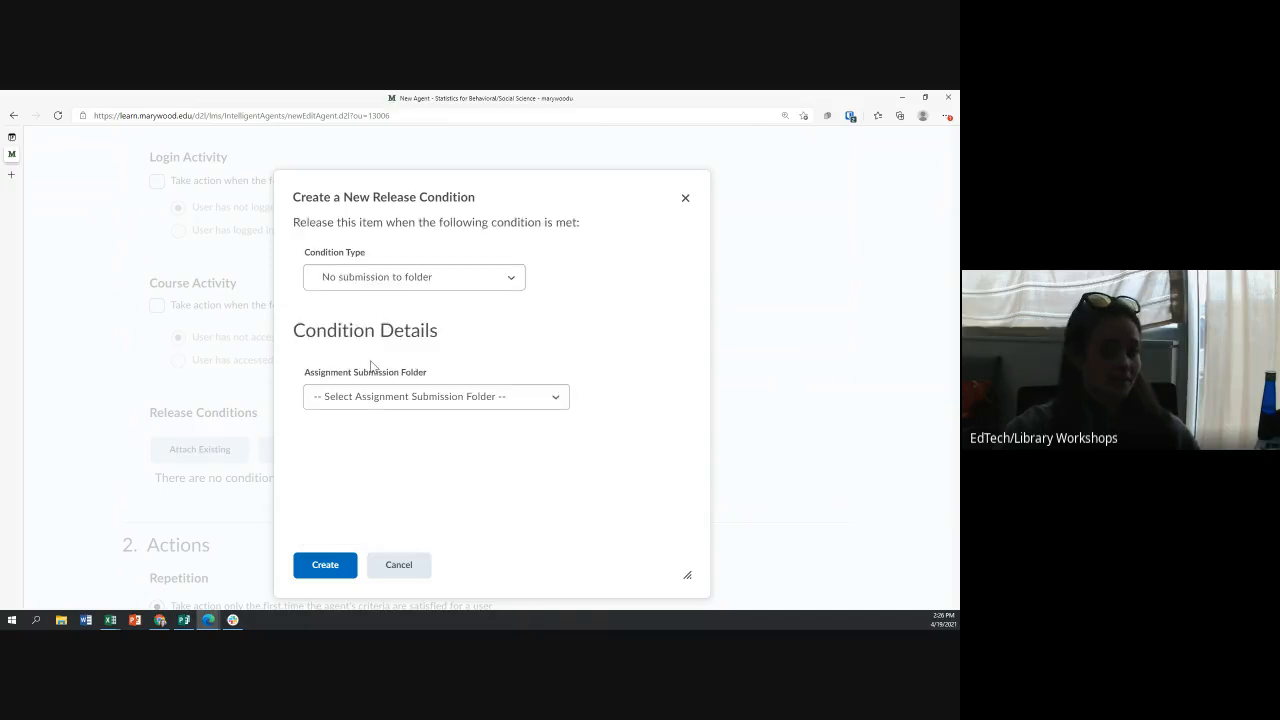
click(374, 397)
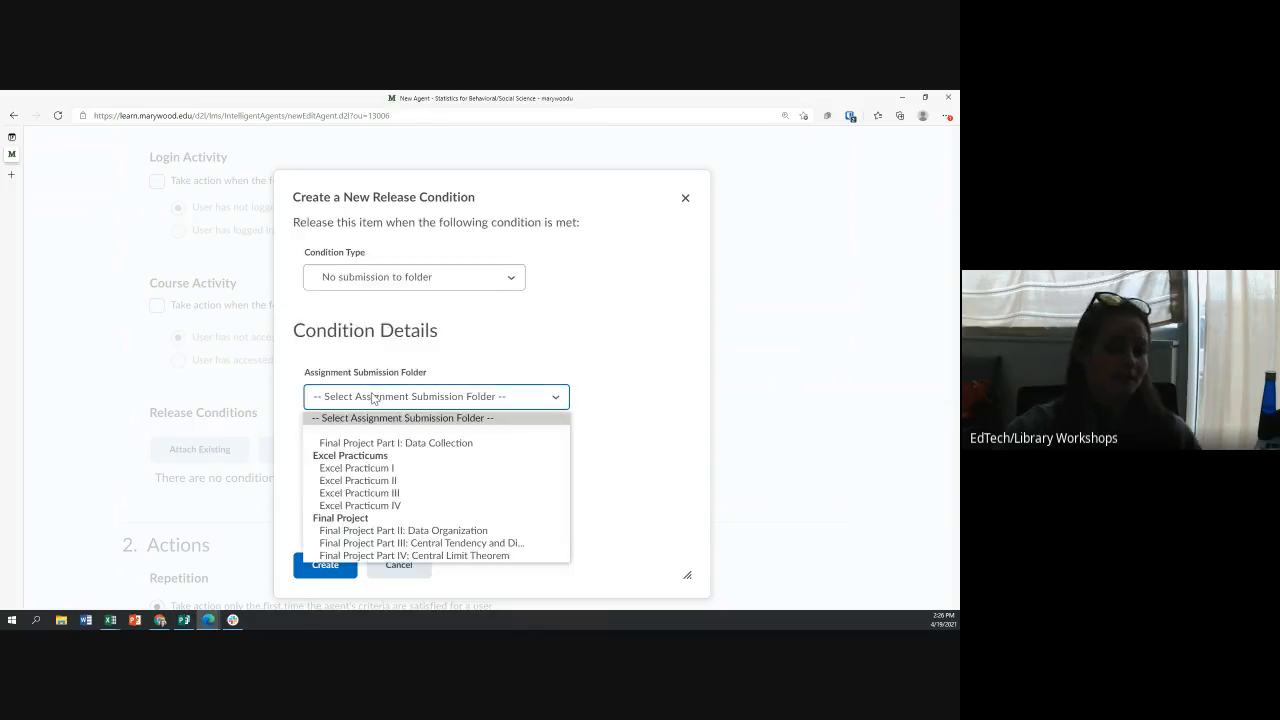
click(376, 468)
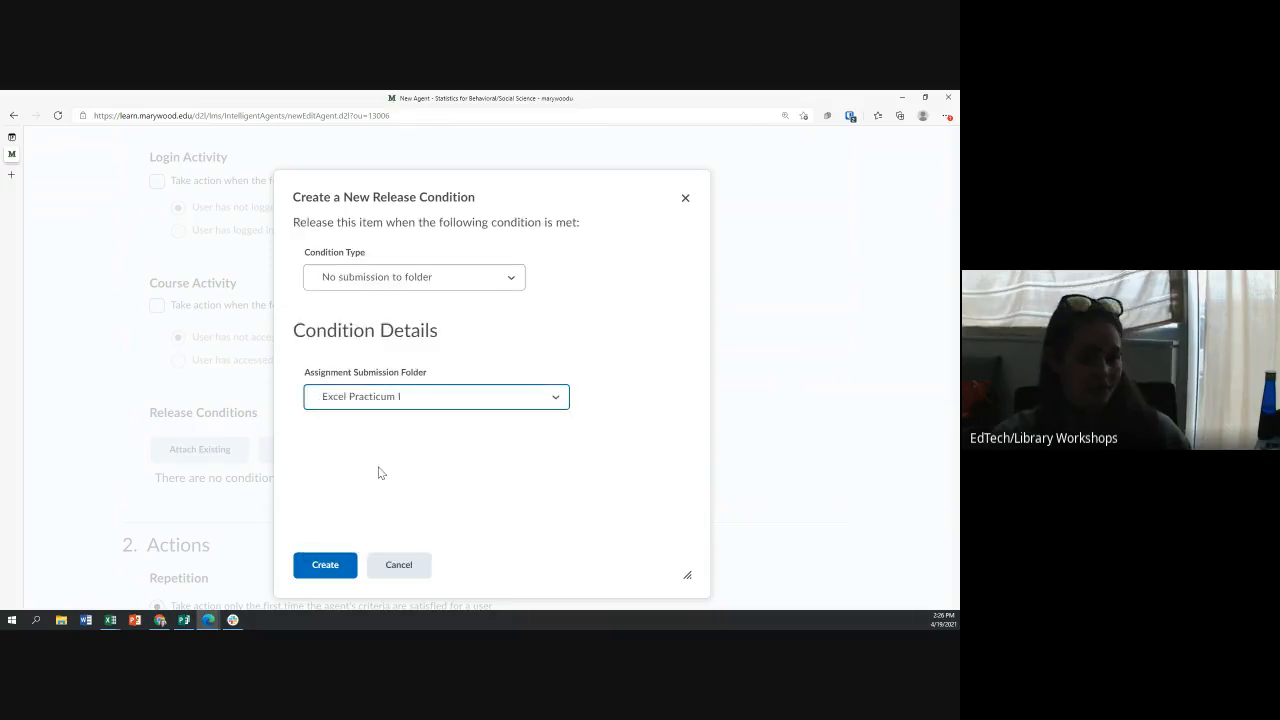
Try a Completed content topic condition using the Coures Objectives and Goals Pre-Survey topic.
click(343, 284)
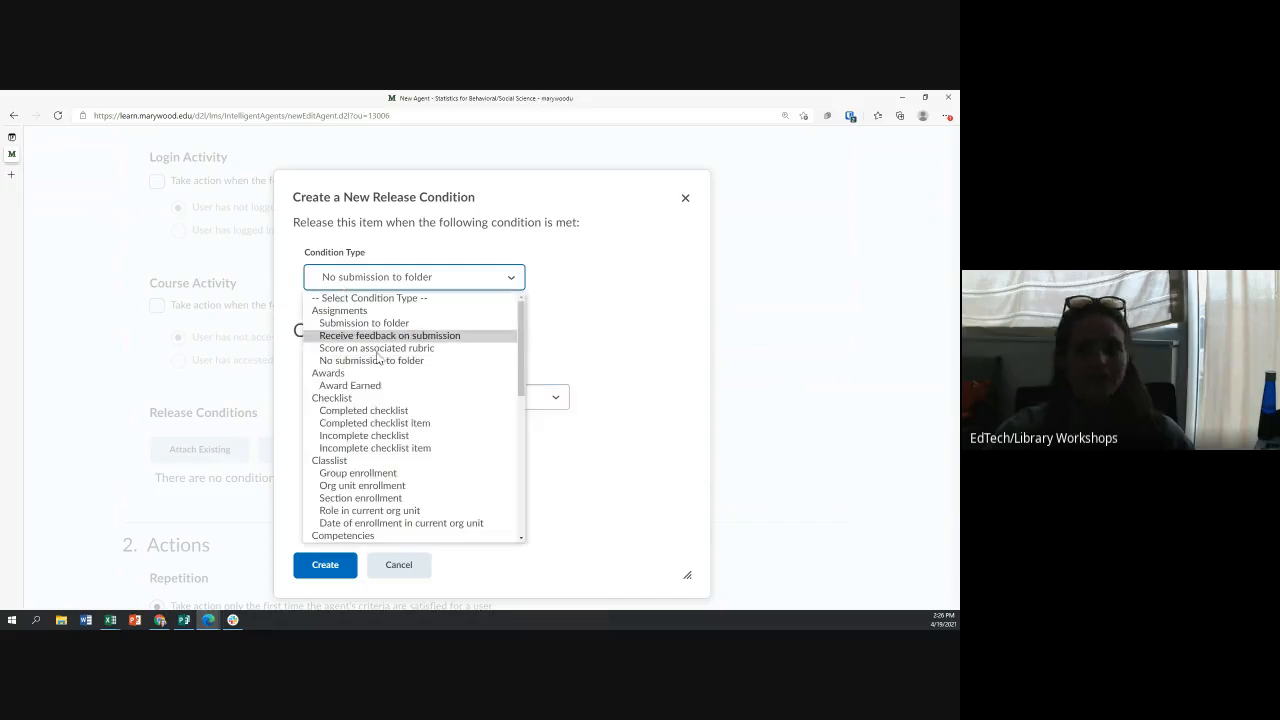
scroll(416, 398, down, 5)
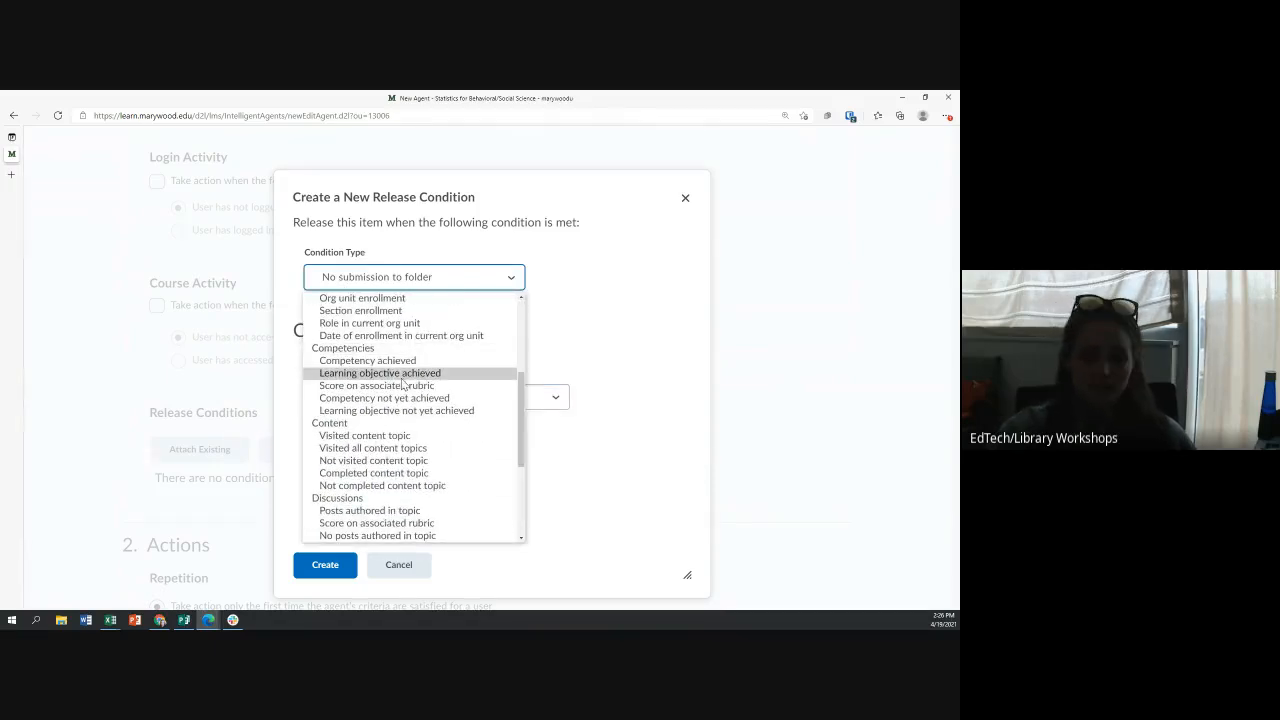
scroll(346, 365, down, 1)
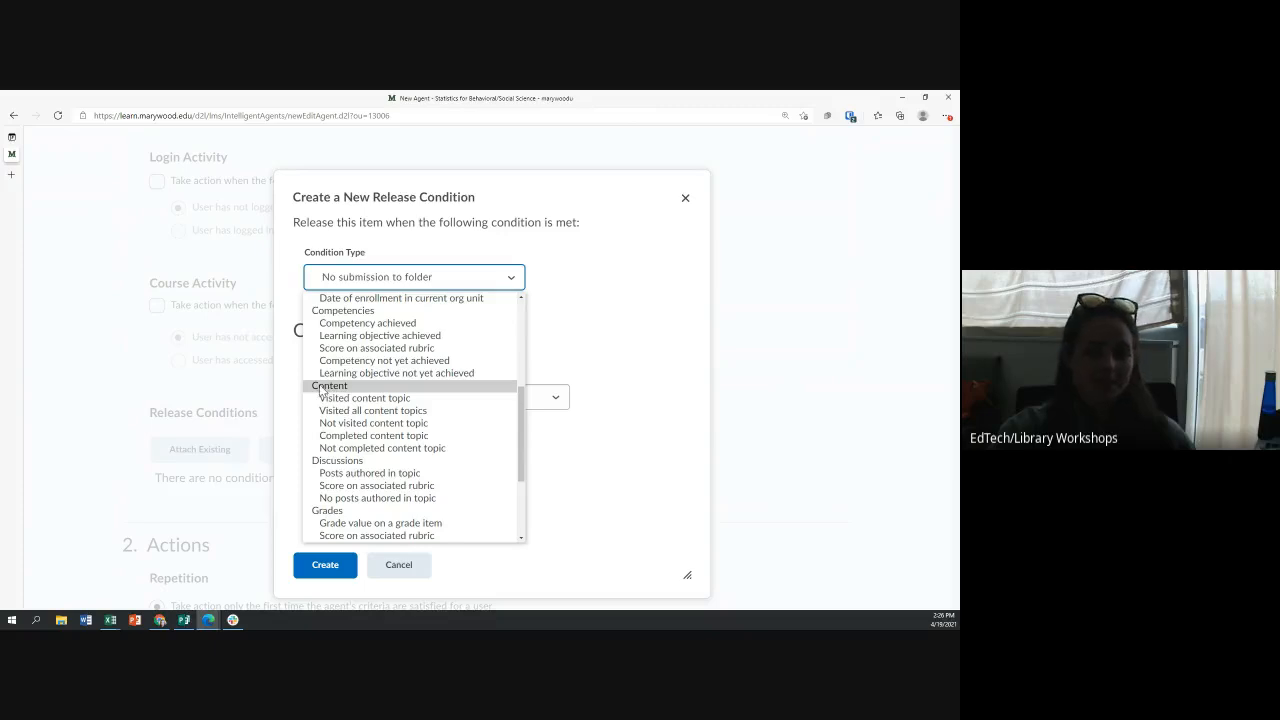
click(360, 436)
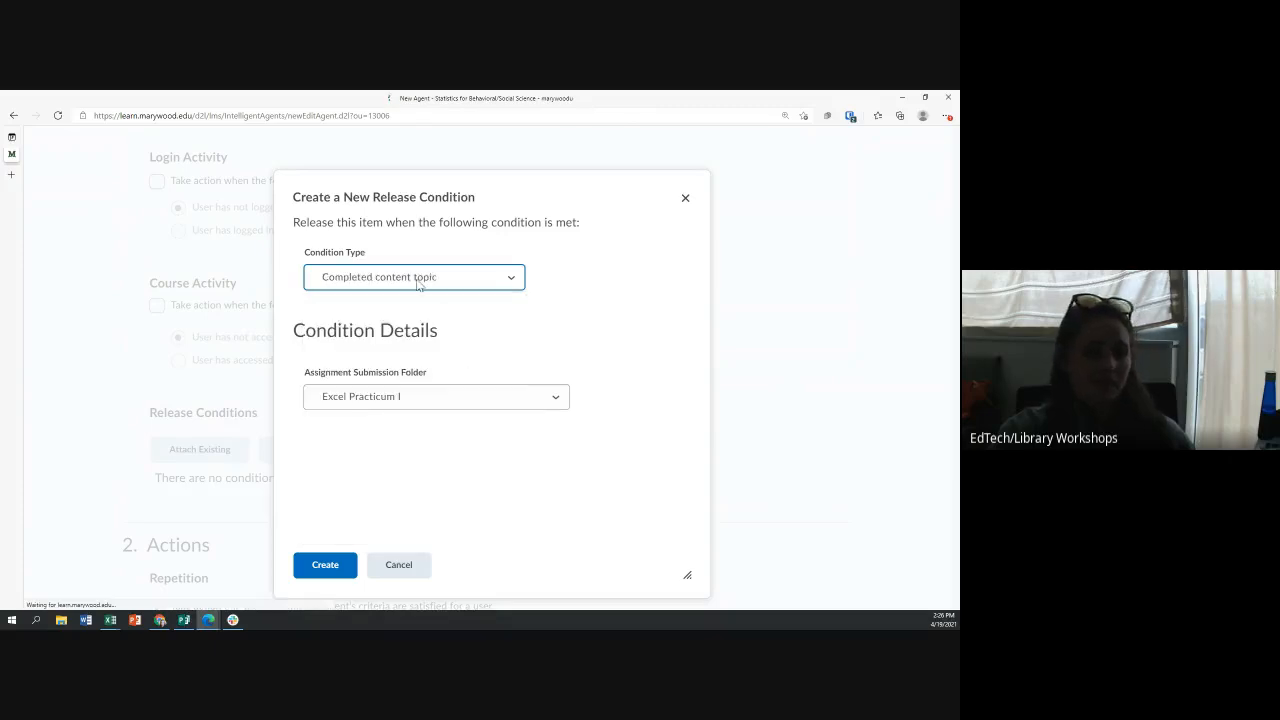
click(388, 404)
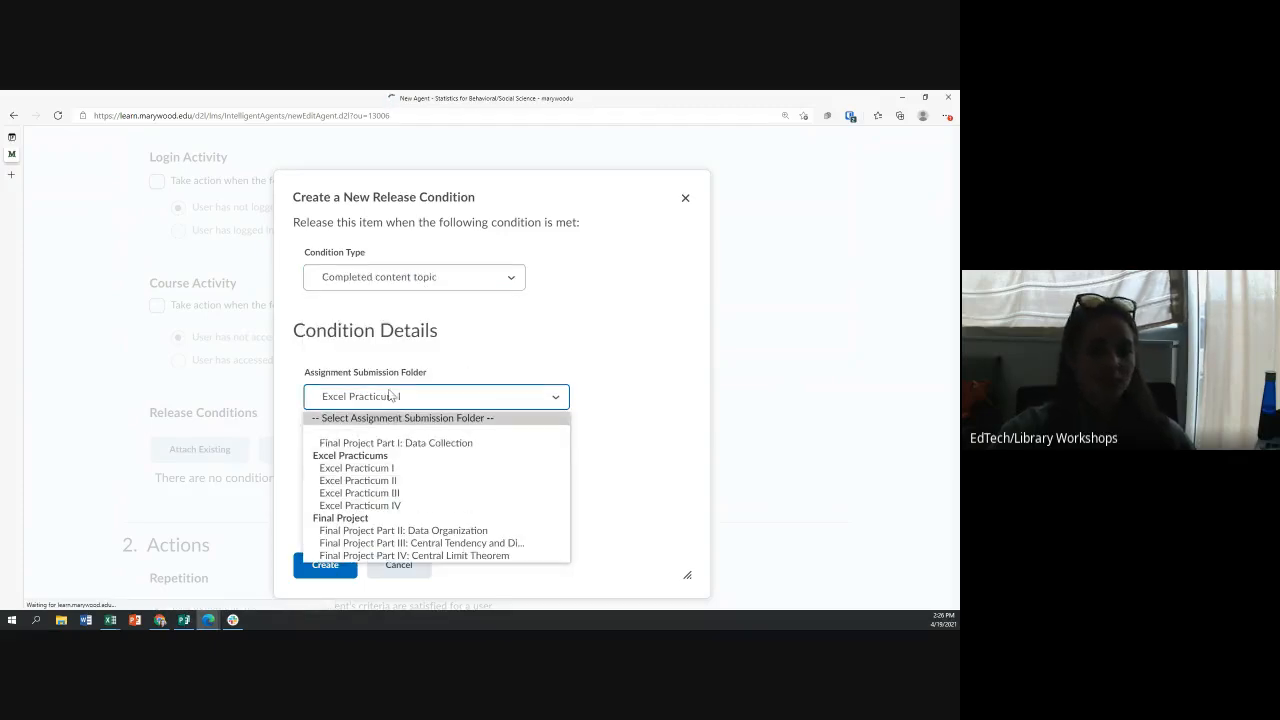
click(453, 334)
click(437, 400)
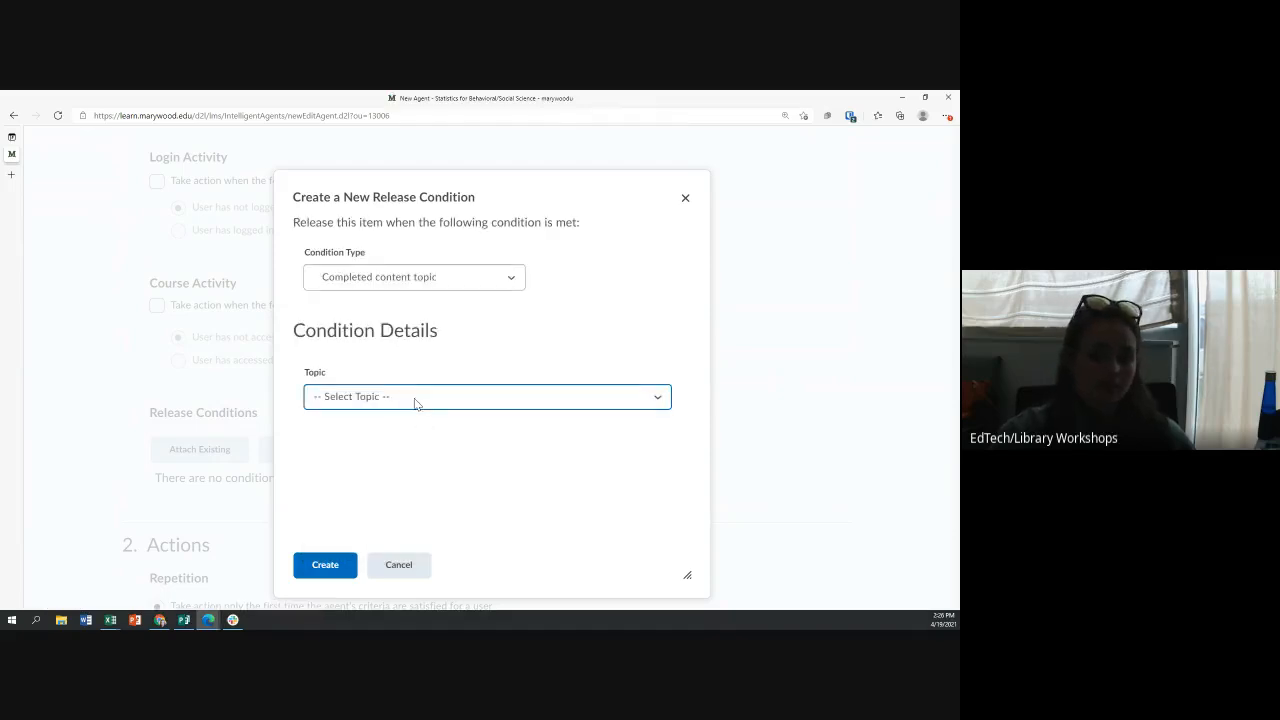
click(415, 399)
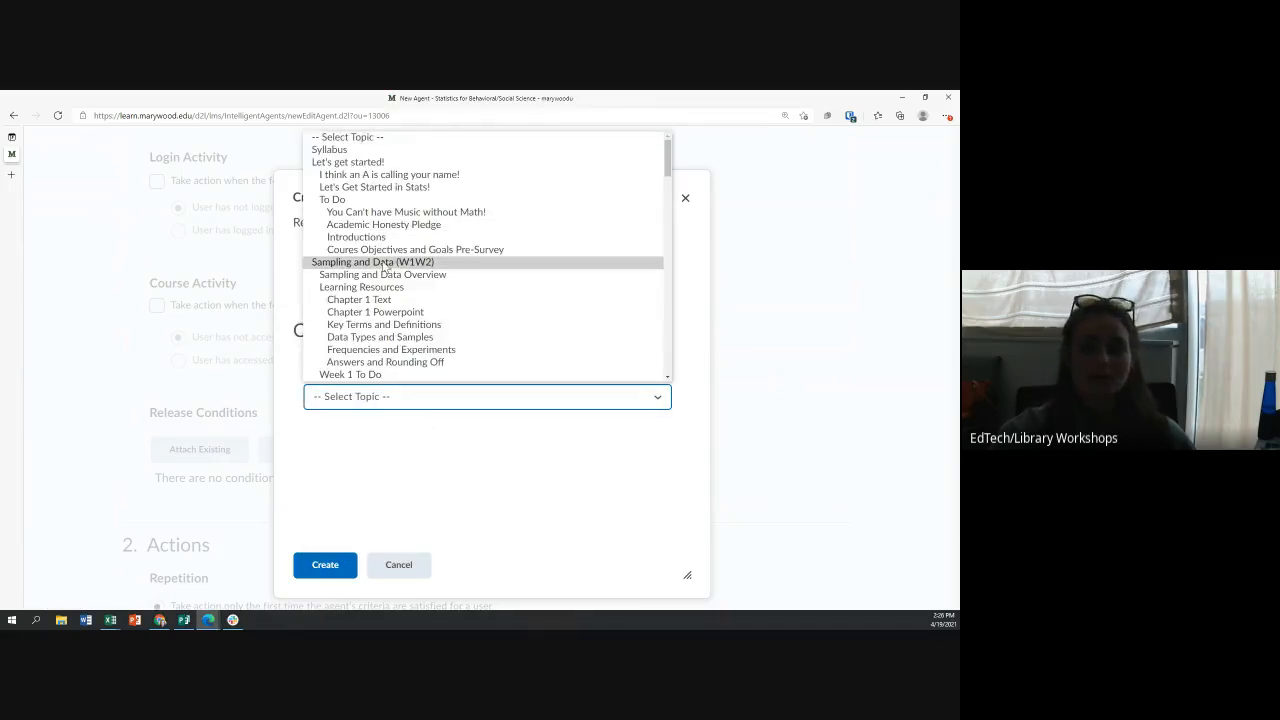
click(410, 249)
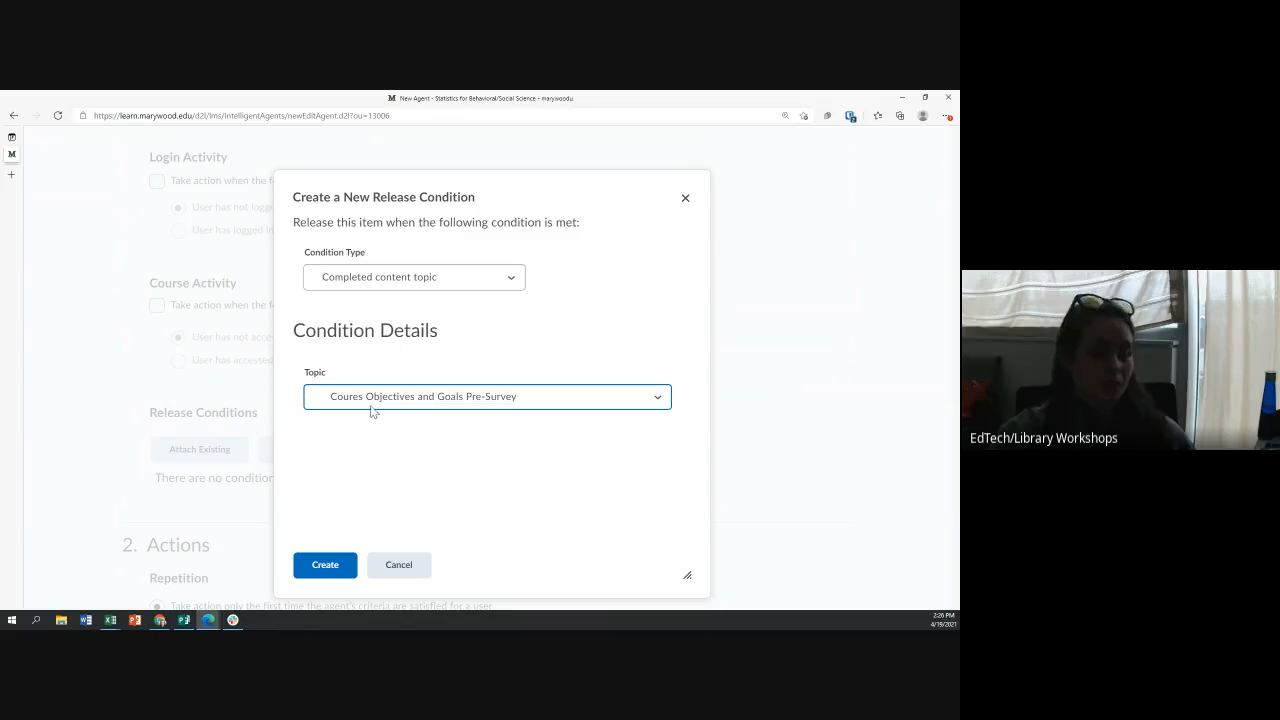
Try changing the release condition's type to Not completed content topic.
click(436, 282)
scroll(405, 460, down, 2)
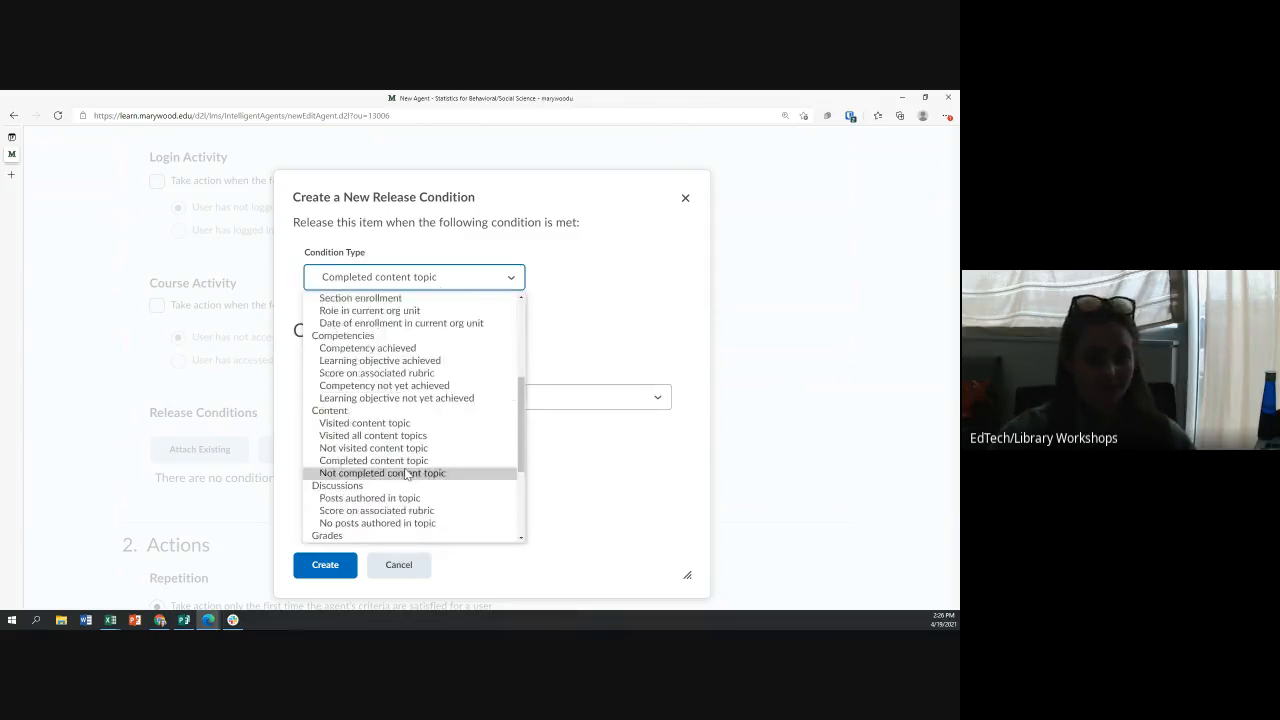
click(407, 474)
click(403, 410)
Set the release condition to No posts authored in topic for Discussion 7 (Weeks 13-14).
click(408, 272)
click(408, 277)
scroll(338, 367, down, 5)
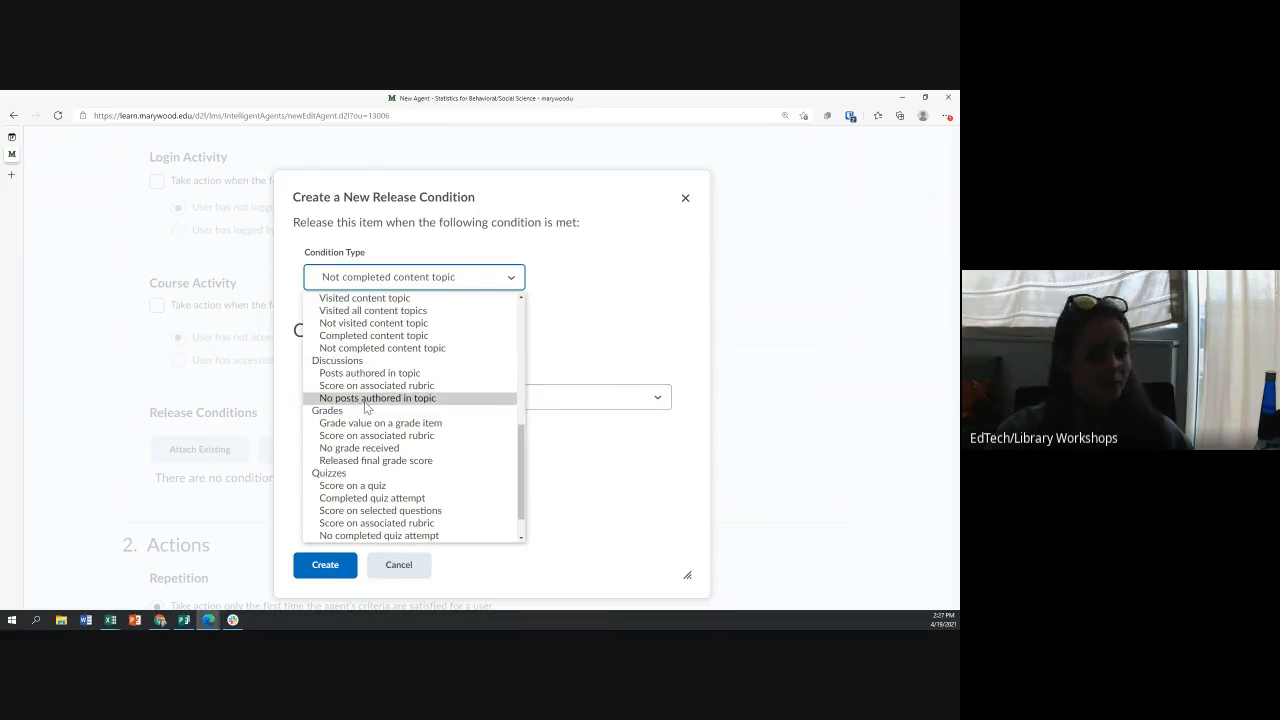
click(366, 398)
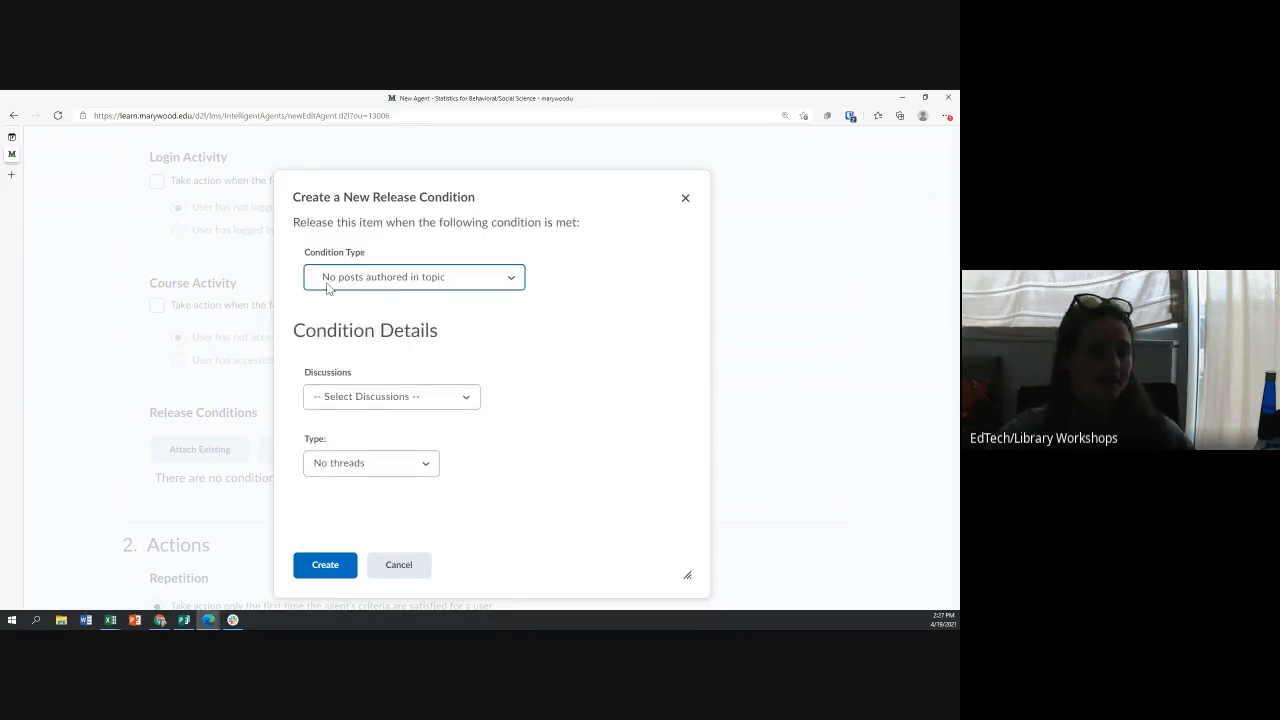
click(429, 398)
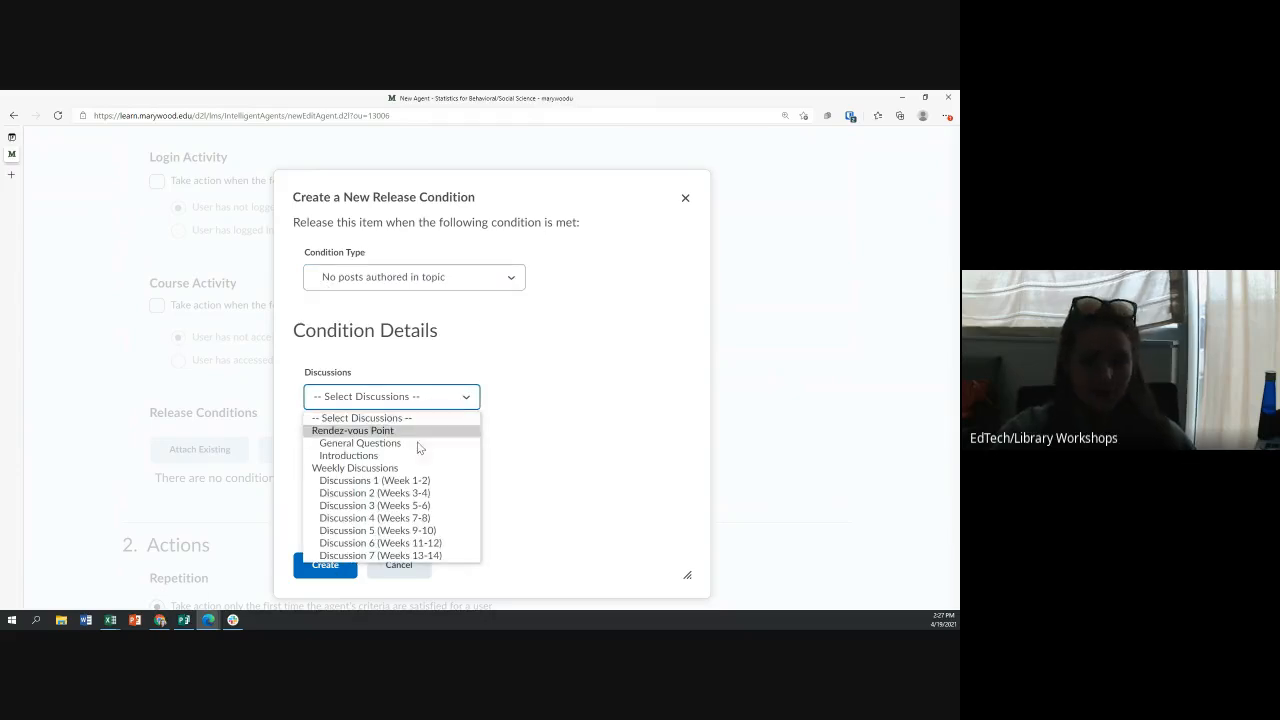
click(380, 555)
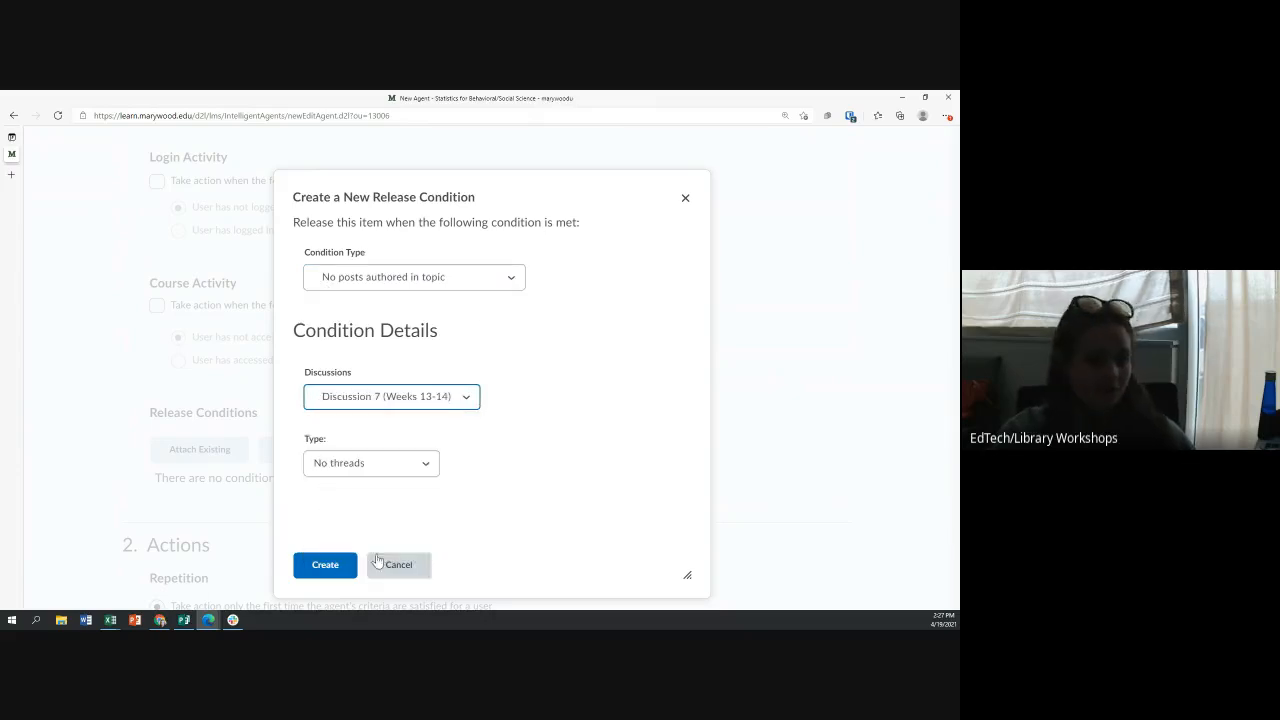
Try No threads or replies, return the condition's post type to No threads, and create the release condition.
click(363, 472)
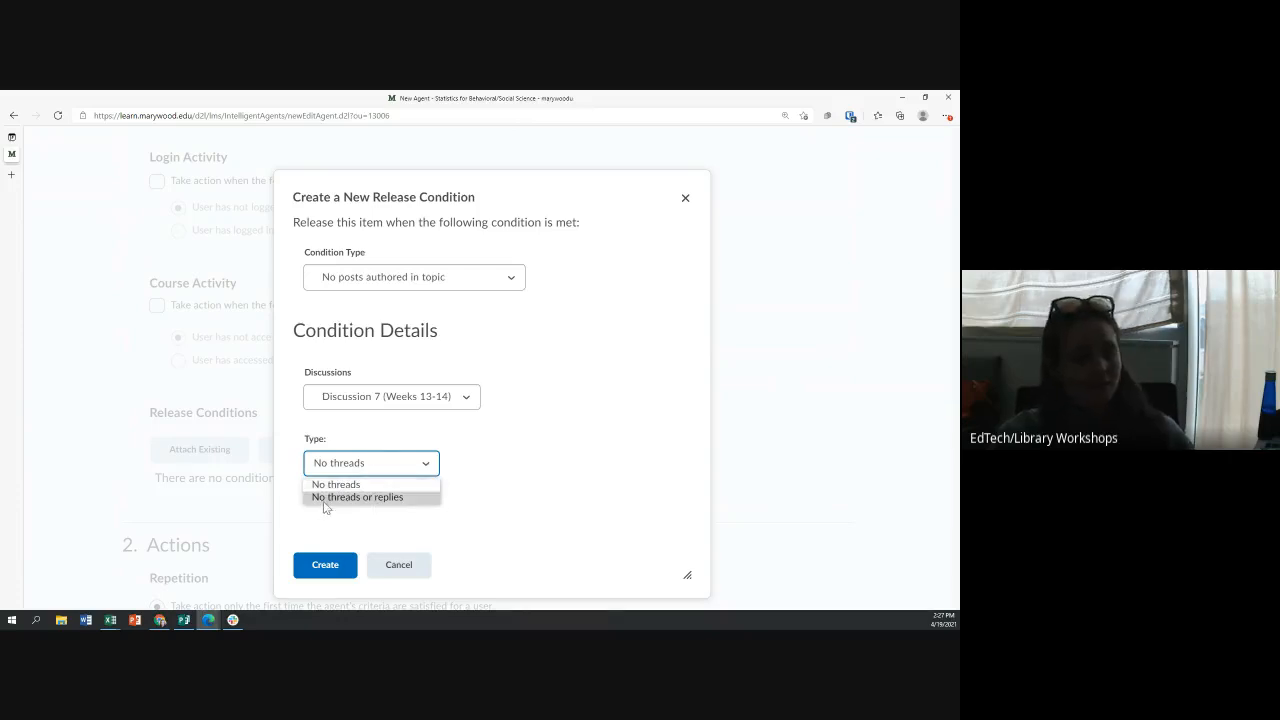
click(389, 500)
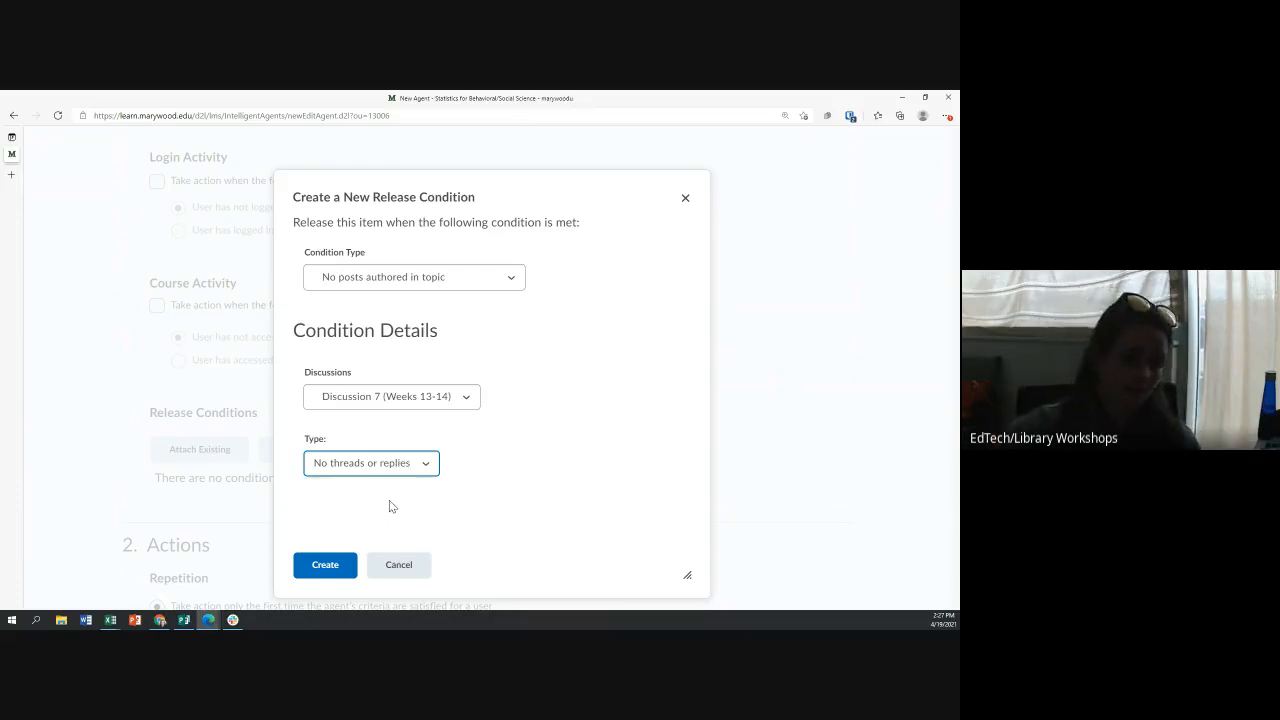
click(395, 469)
click(391, 485)
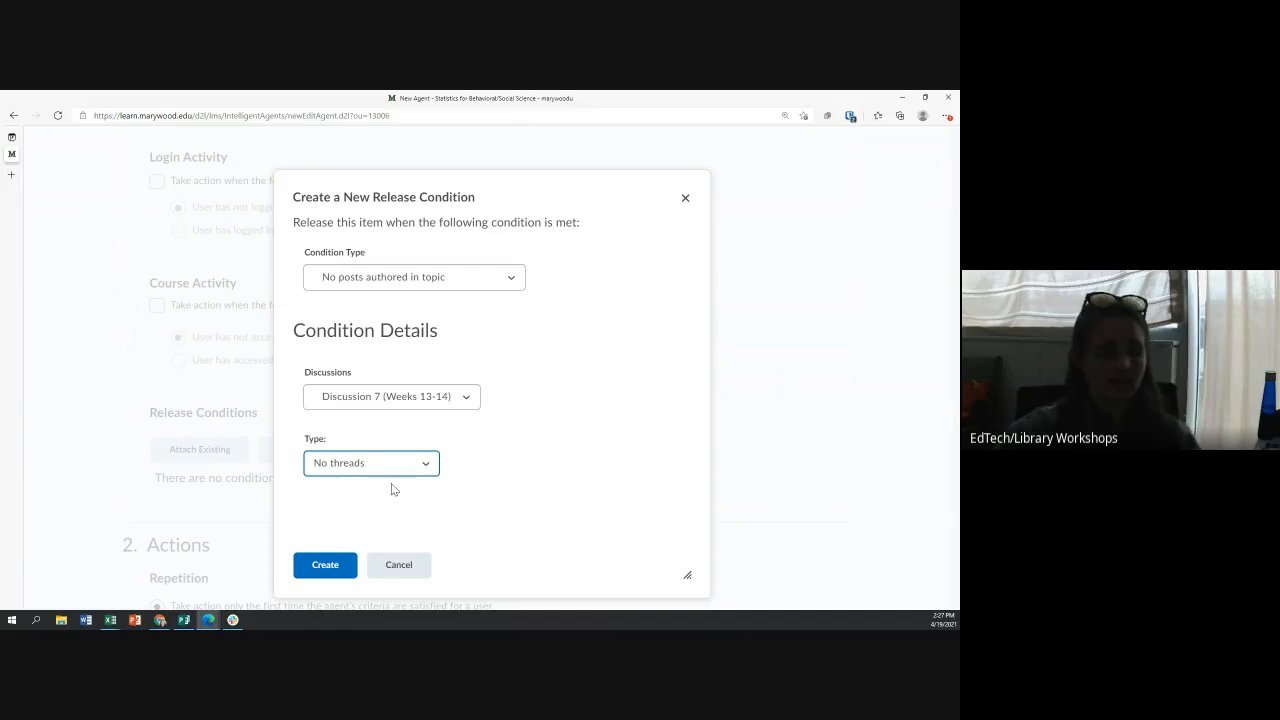
click(326, 565)
scroll(183, 428, down, 3)
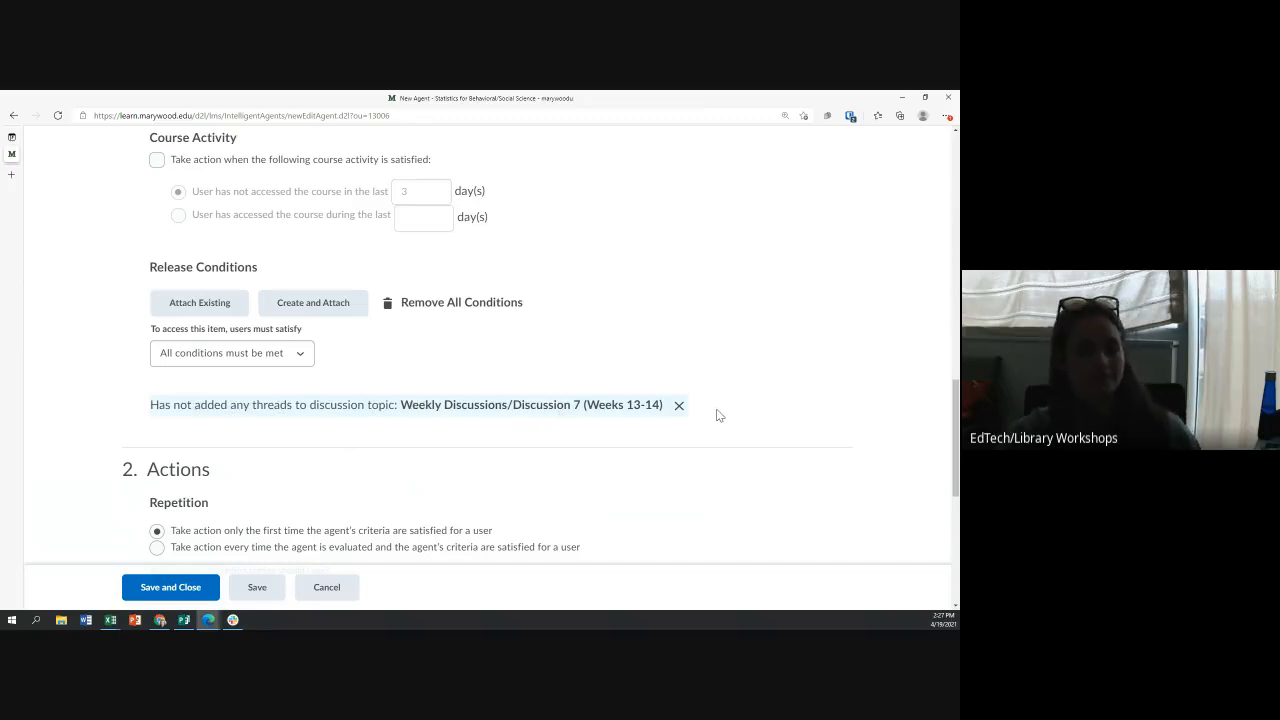
scroll(718, 415, down, 2)
Try a second release condition of No completed survey attempt for the Week 4 Check In survey and cancel it.
scroll(209, 383, up, 3)
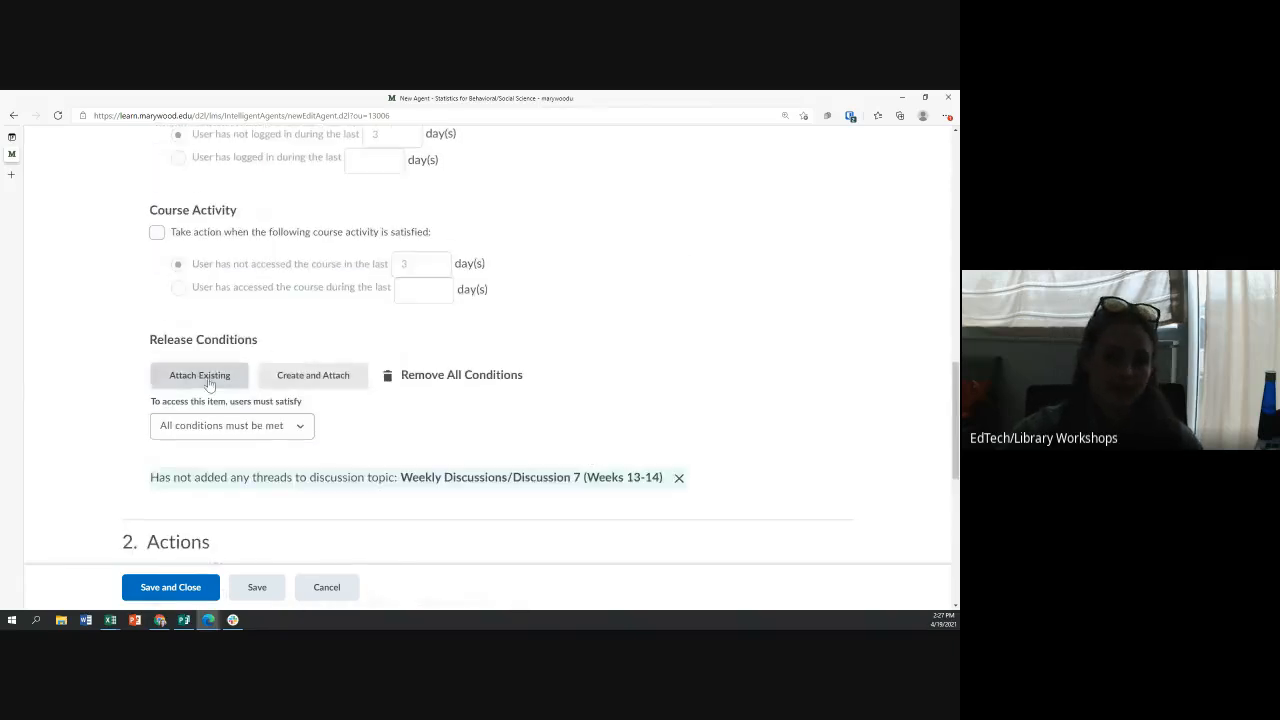
click(310, 375)
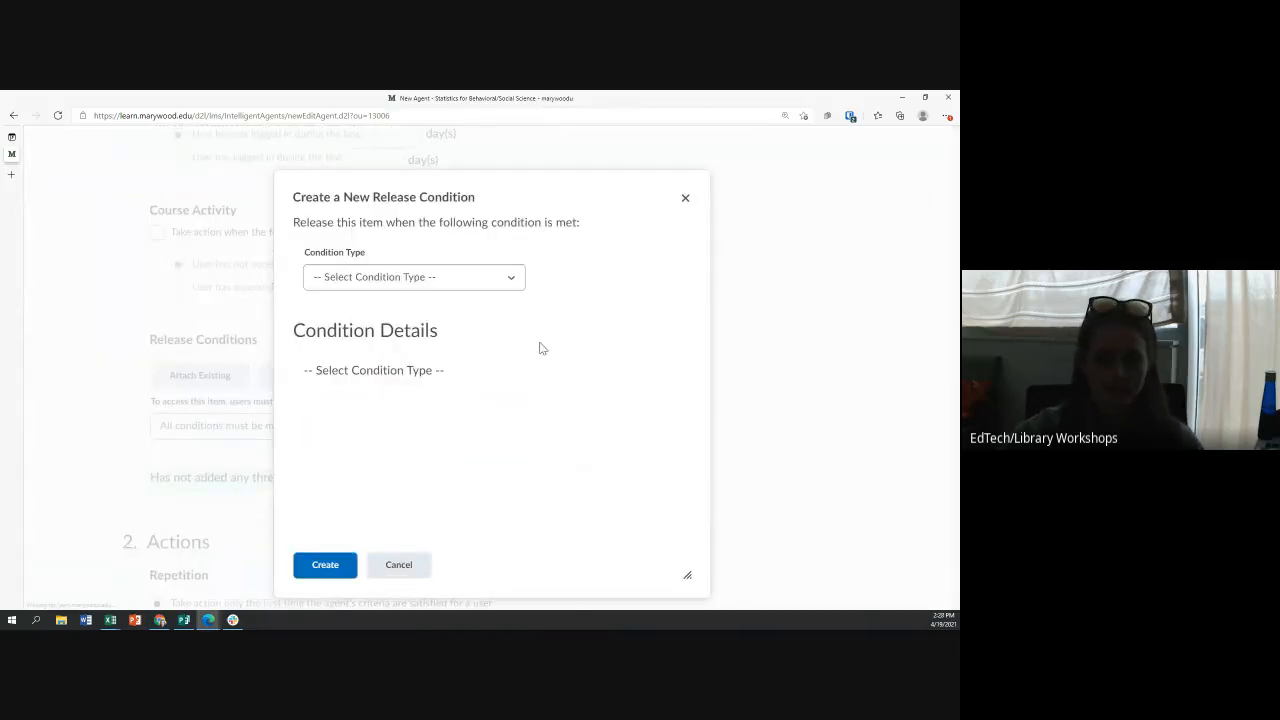
click(446, 280)
click(410, 294)
click(410, 285)
click(411, 301)
click(416, 286)
scroll(422, 361, down, 1)
scroll(422, 370, down, 10)
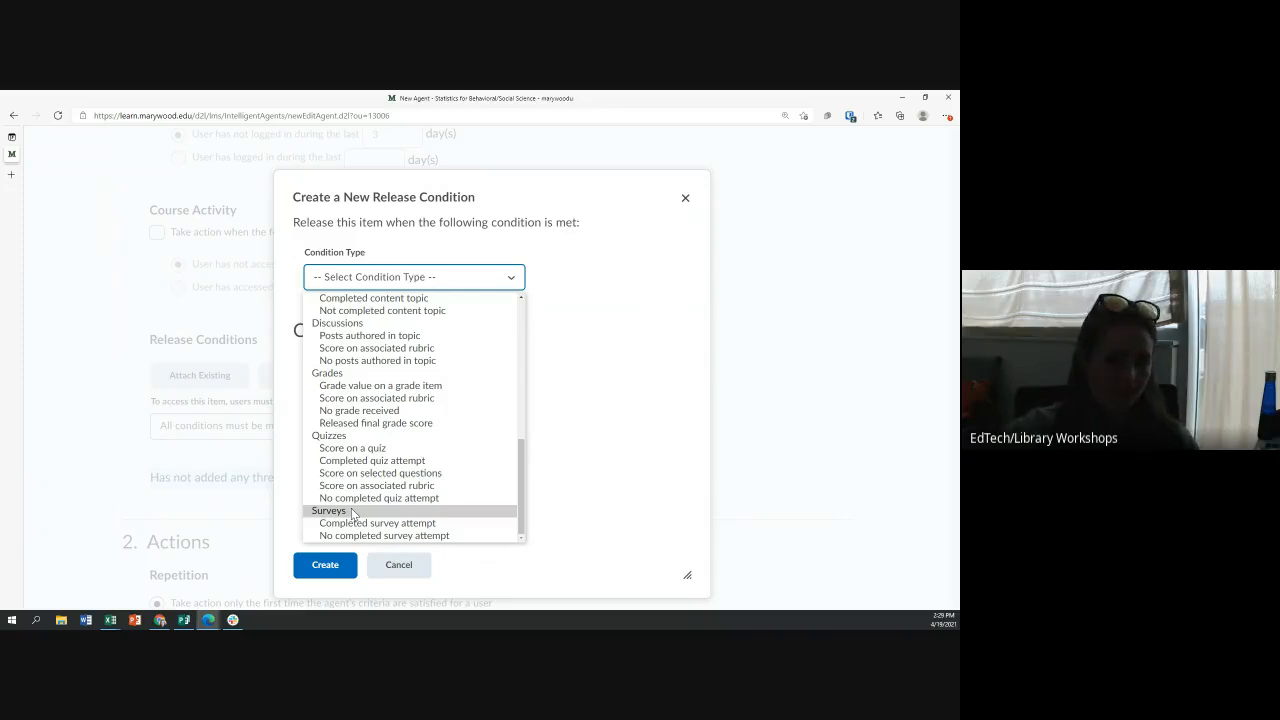
click(384, 536)
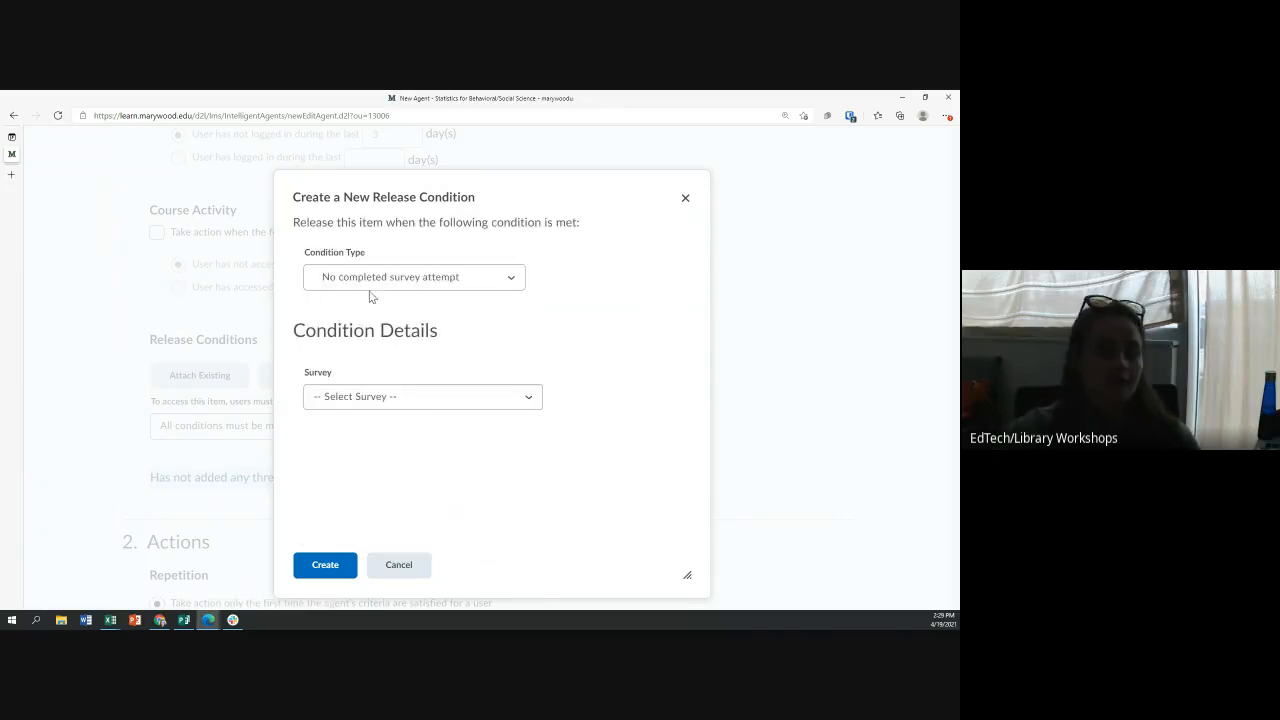
click(377, 402)
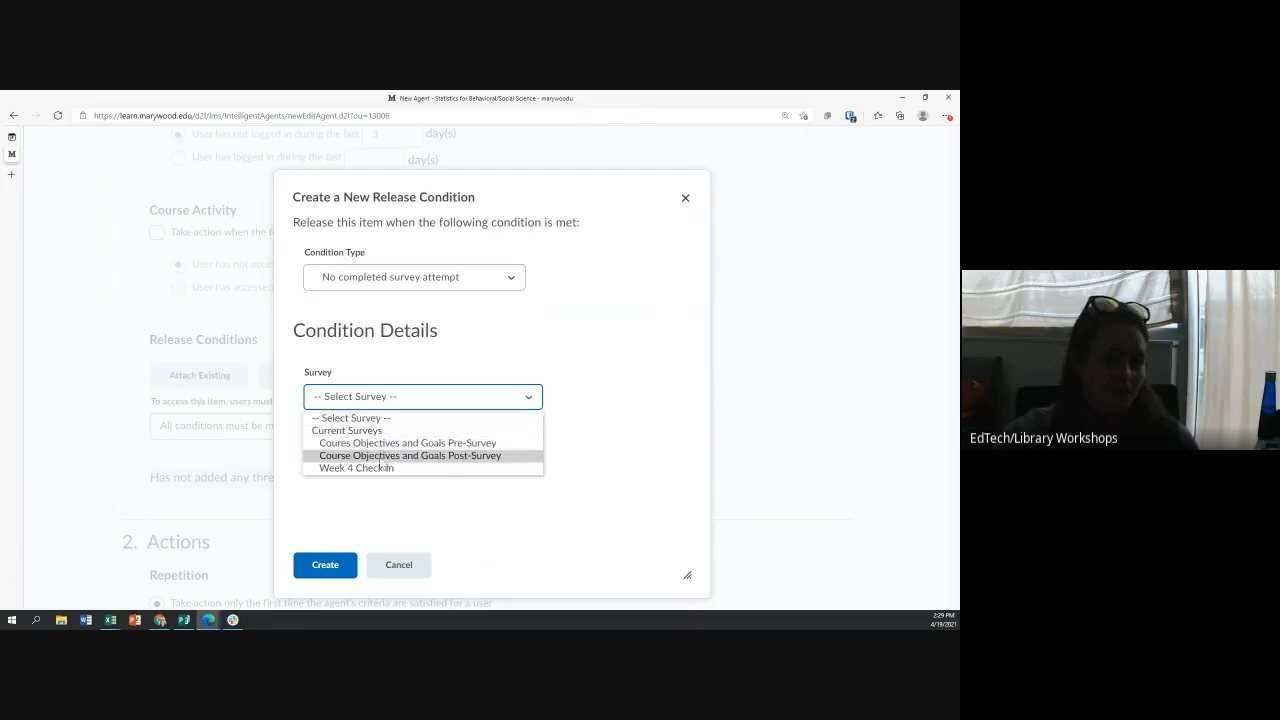
click(381, 467)
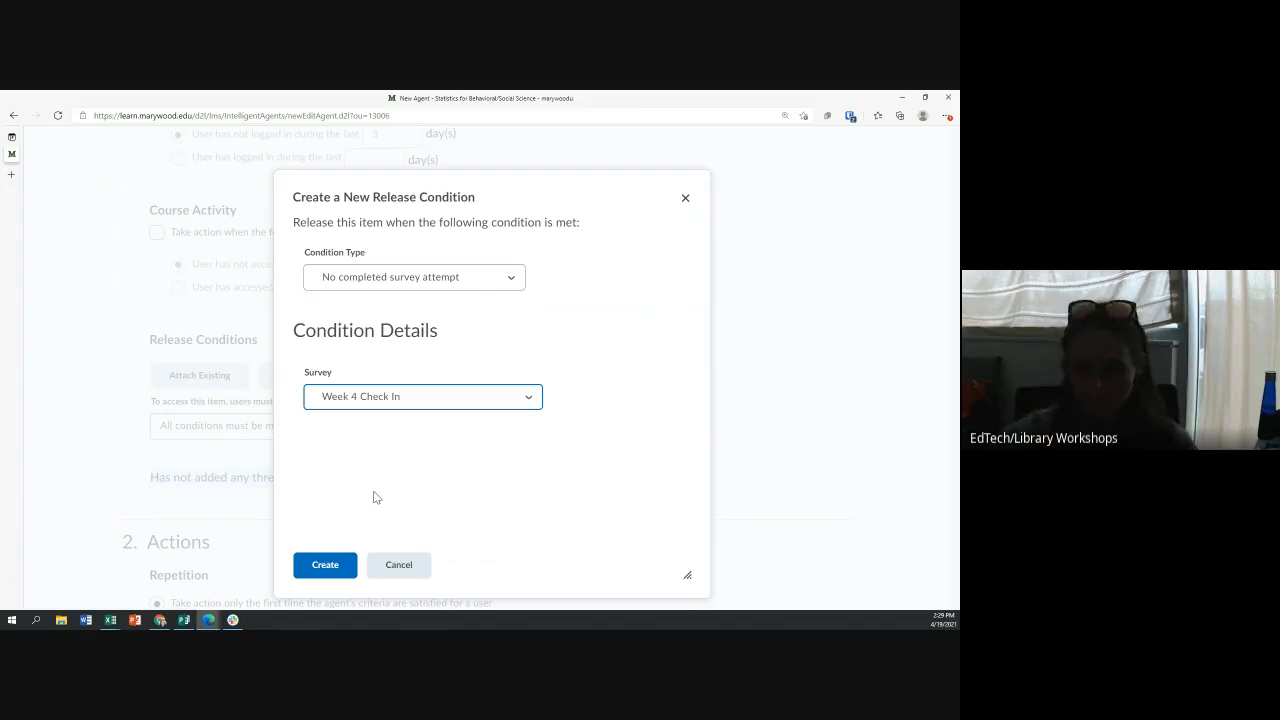
click(398, 564)
Check the options for satisfying the release conditions, keep All conditions must be met, and review the agent's criteria and Actions settings.
scroll(298, 358, down, 1)
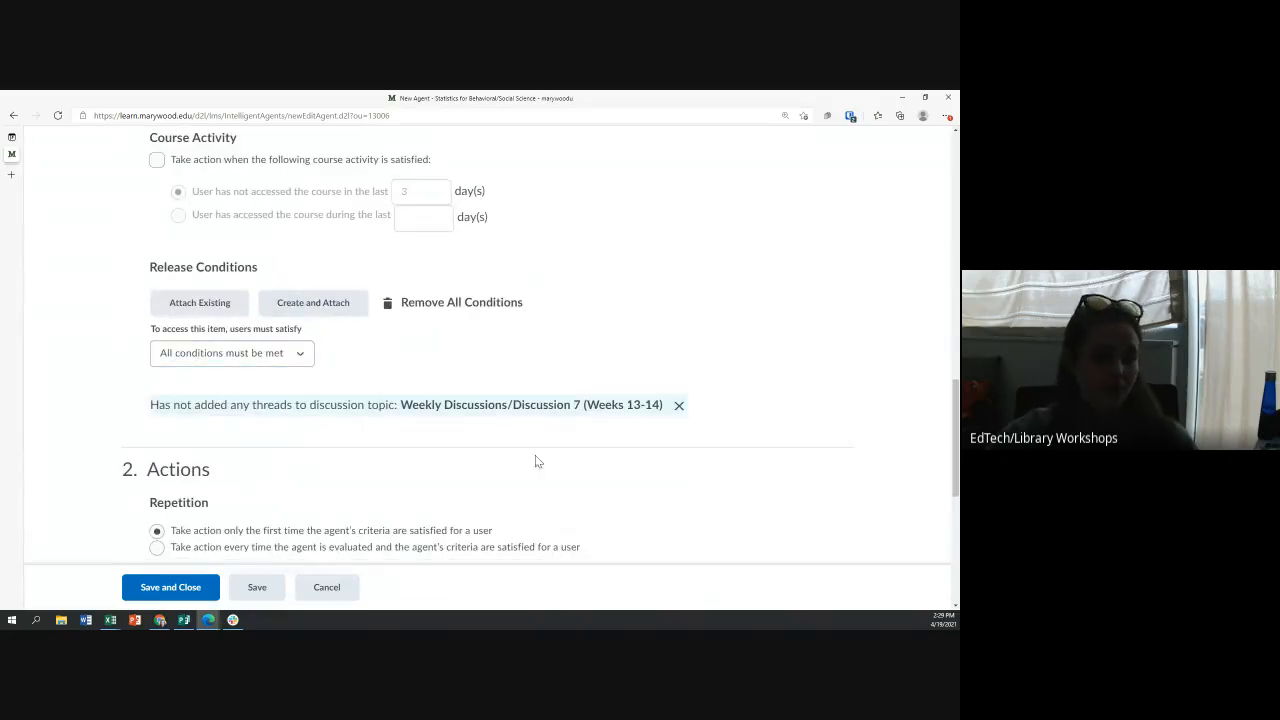
click(280, 356)
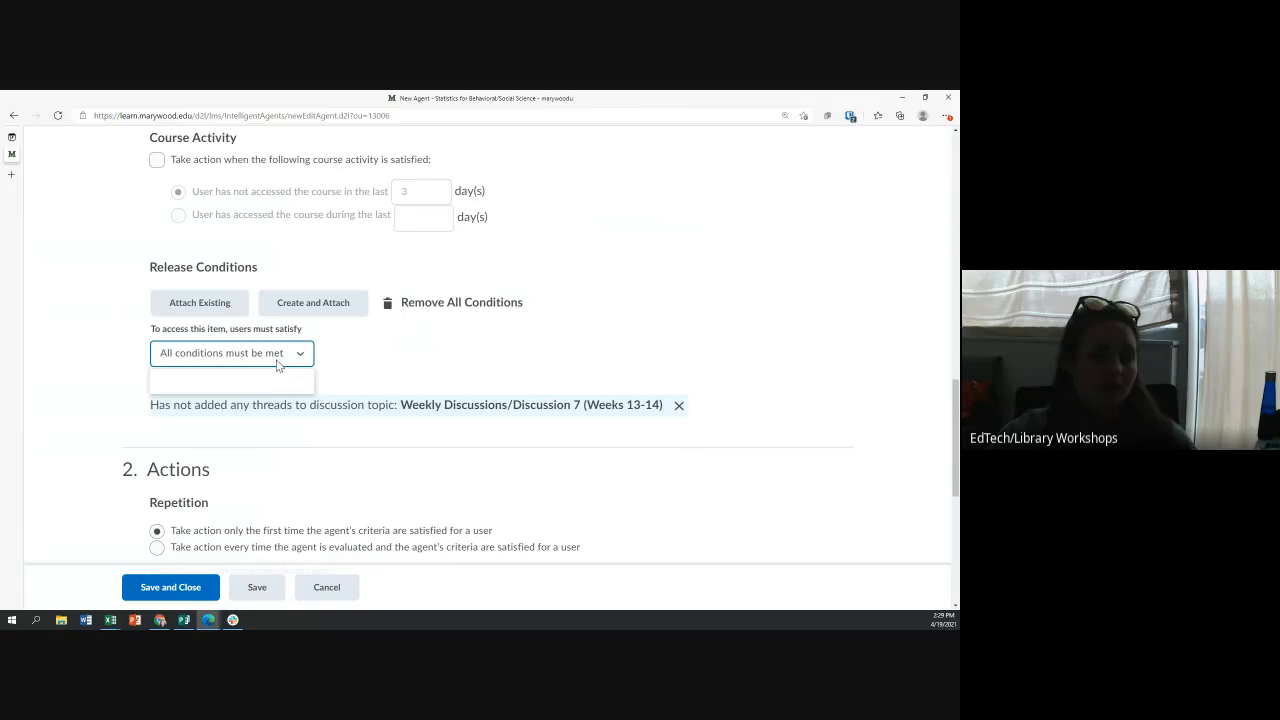
click(269, 376)
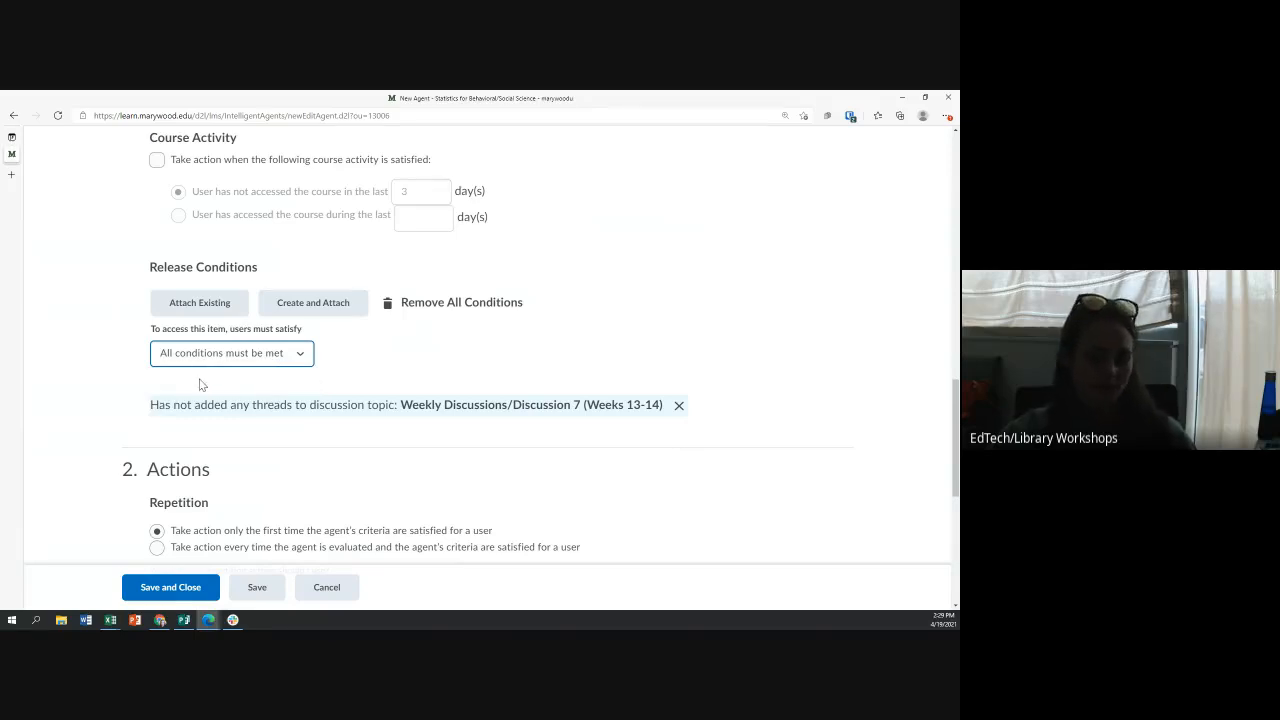
scroll(200, 391, down, 1)
scroll(190, 360, up, 7)
scroll(174, 281, down, 5)
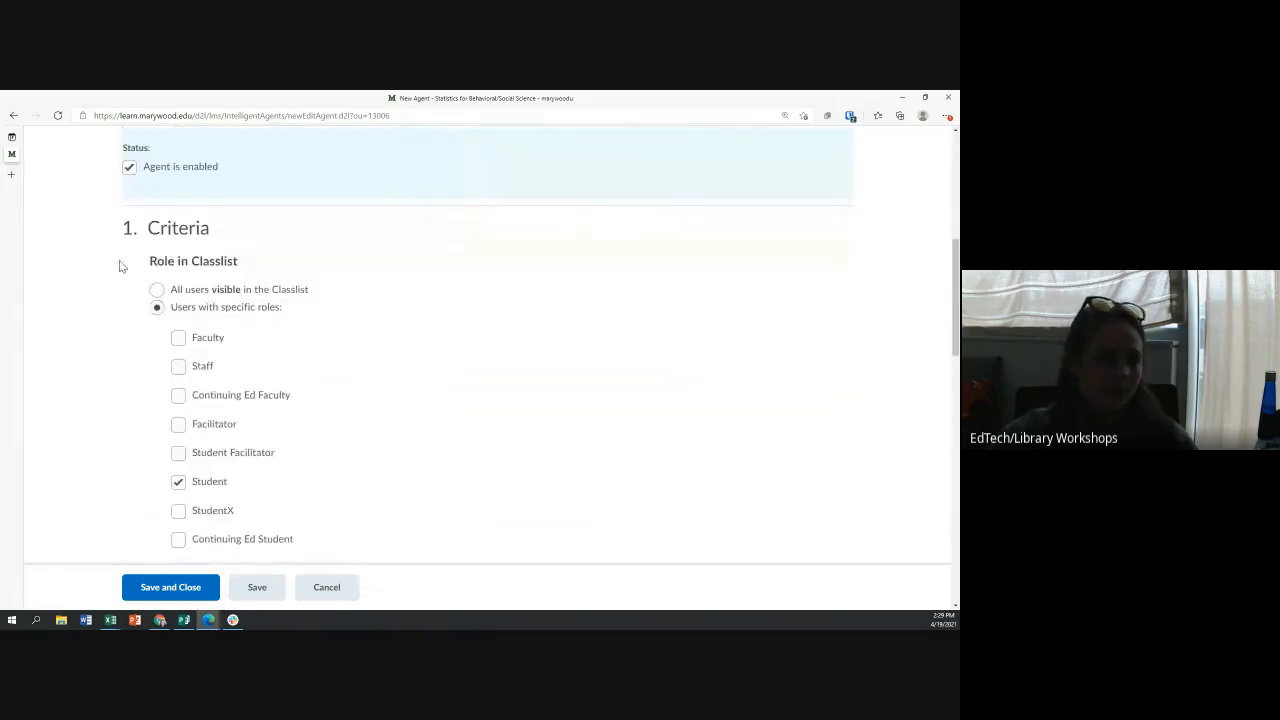
scroll(336, 418, down, 5)
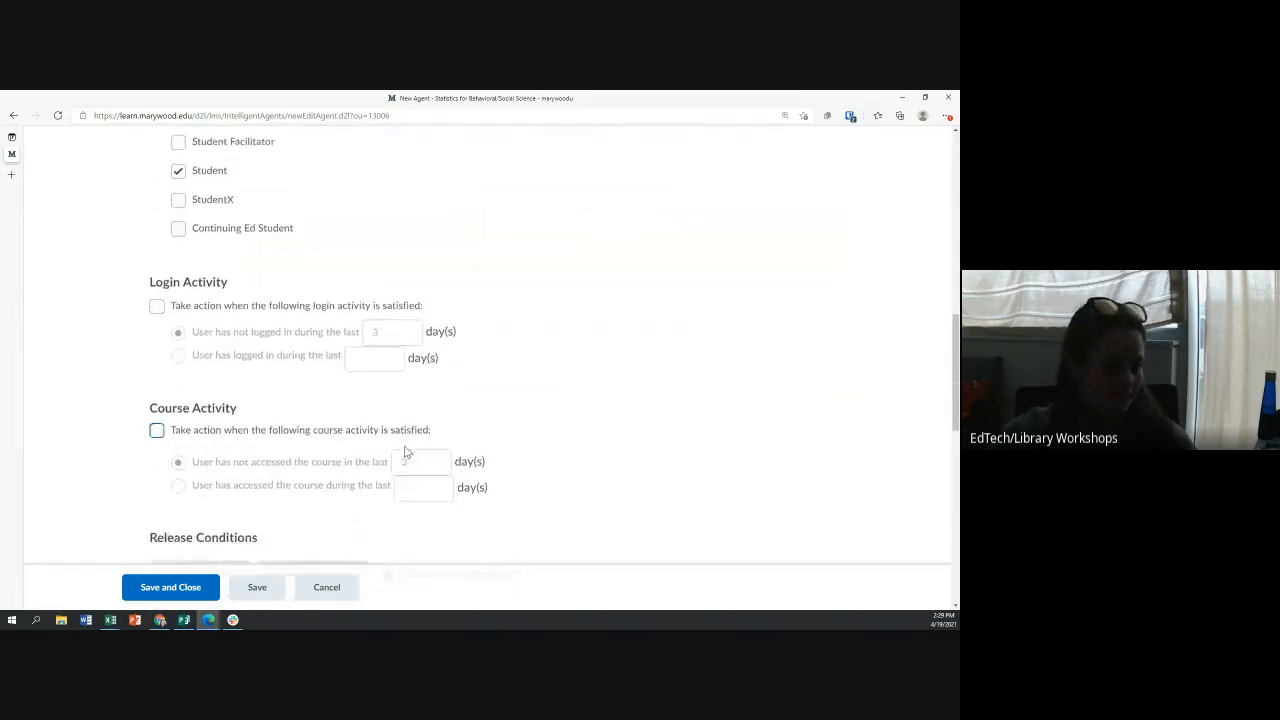
scroll(399, 428, down, 3)
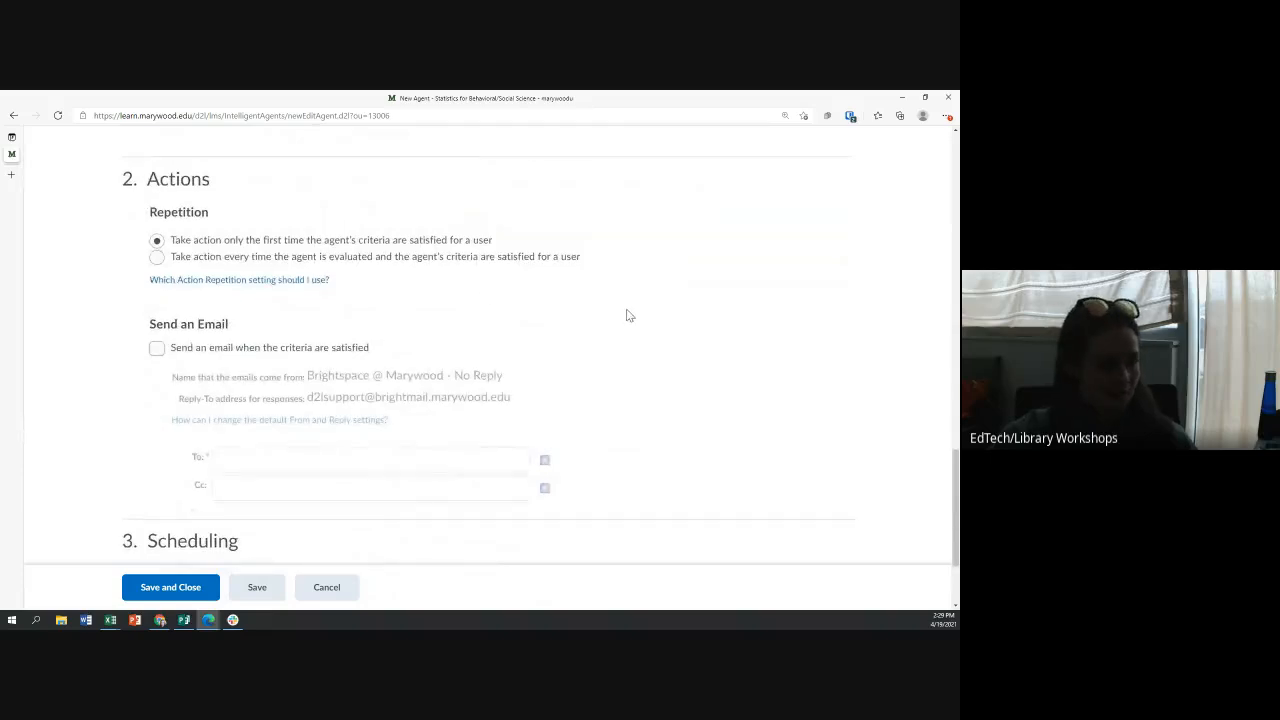
Try taking action every time the agent is evaluated, and return Repetition to only the first time the criteria are satisfied.
scroll(629, 316, down, 1)
scroll(626, 314, up, 1)
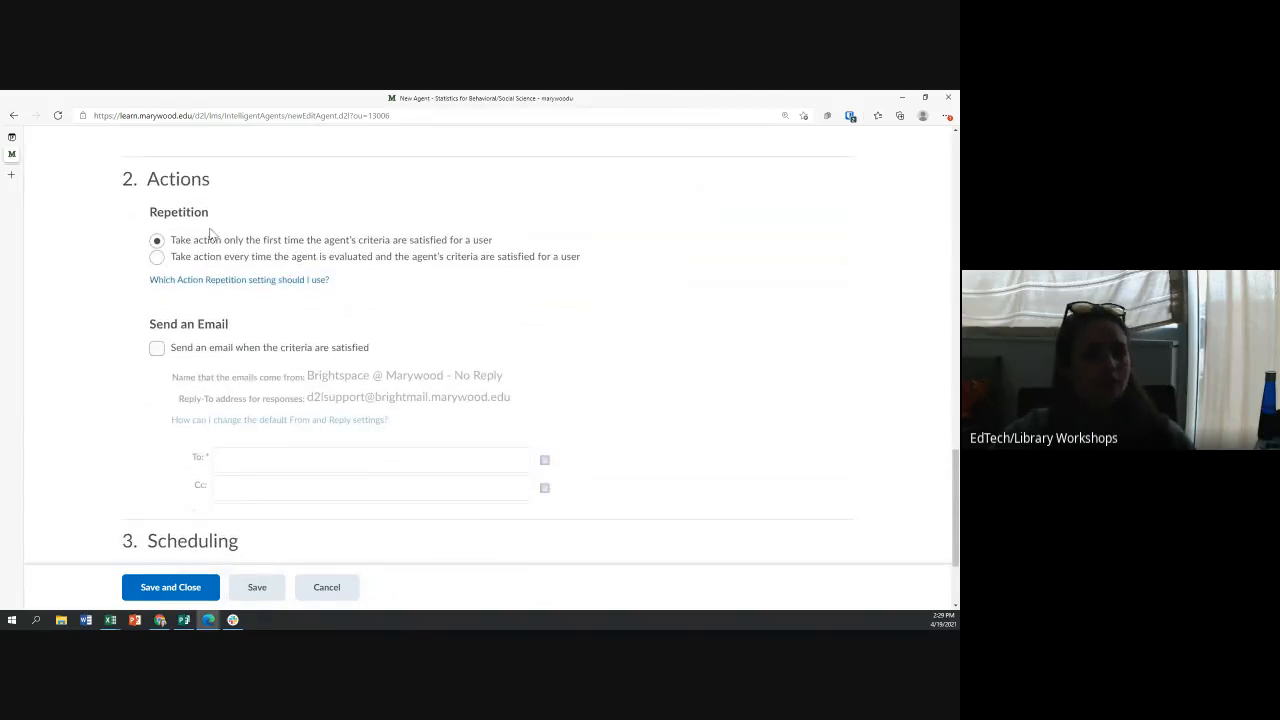
click(157, 241)
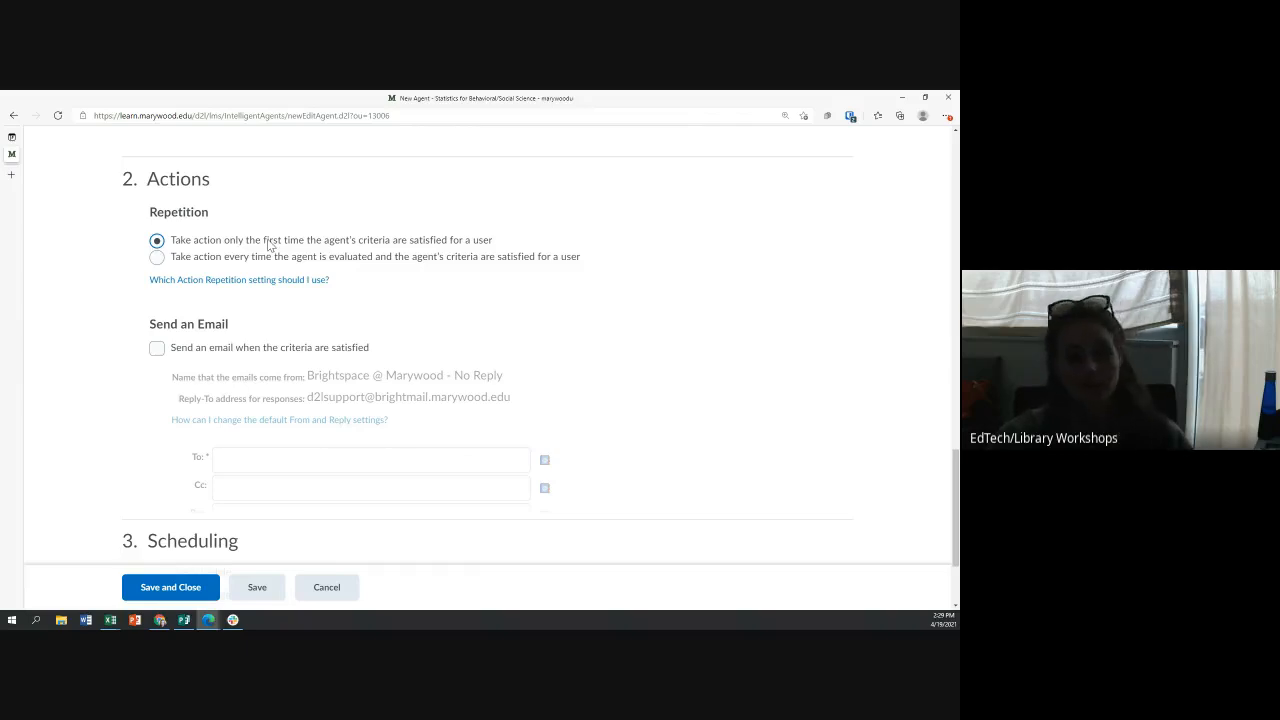
click(157, 258)
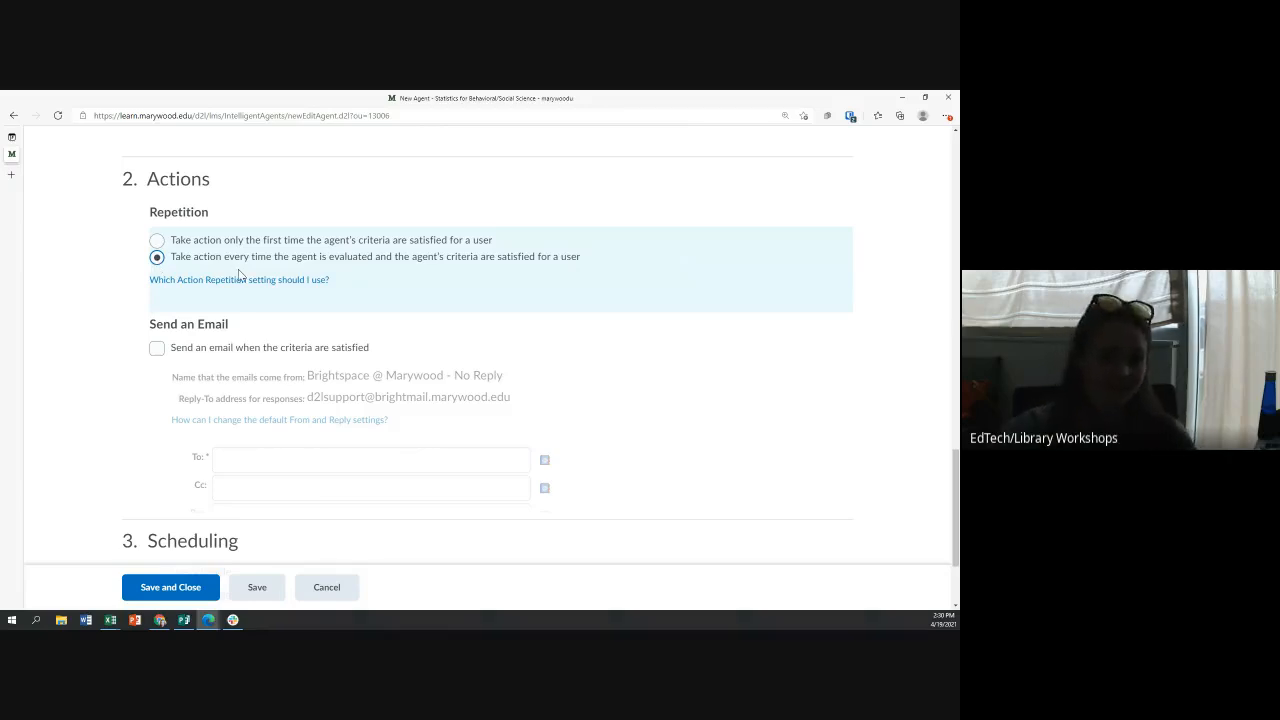
click(157, 240)
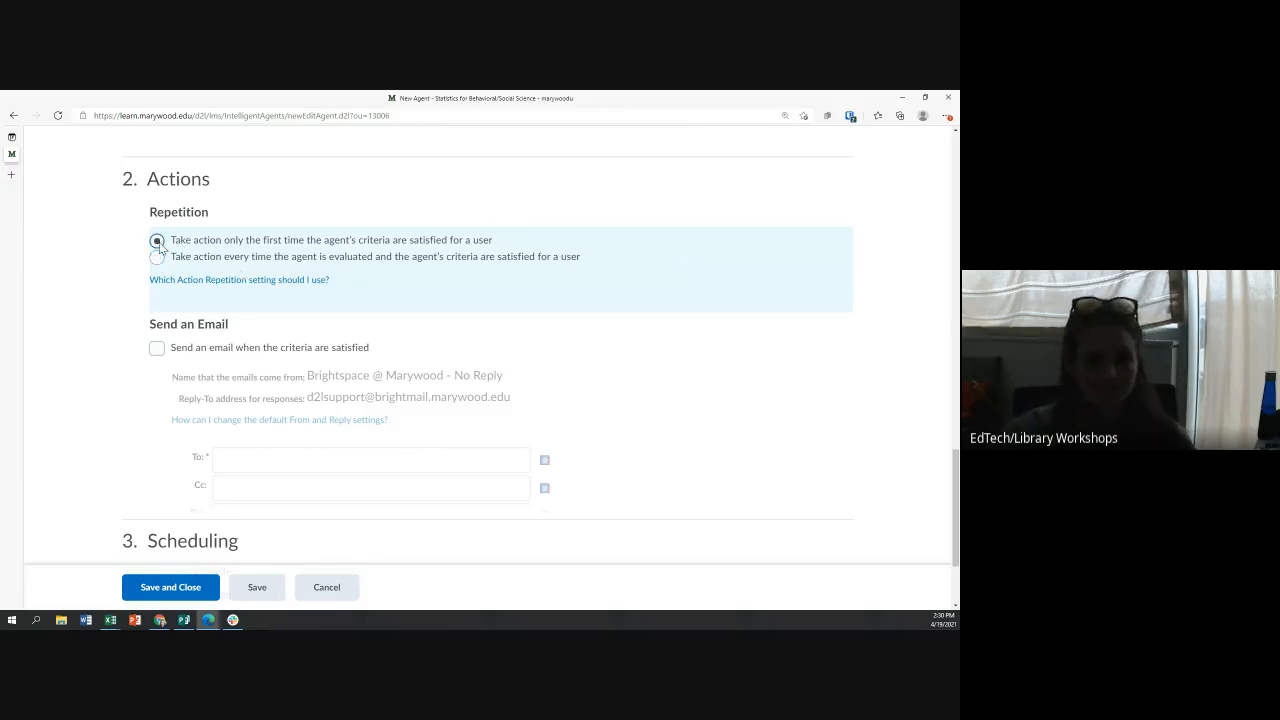
Read the help on which Action Repetition setting to use and close it.
click(216, 282)
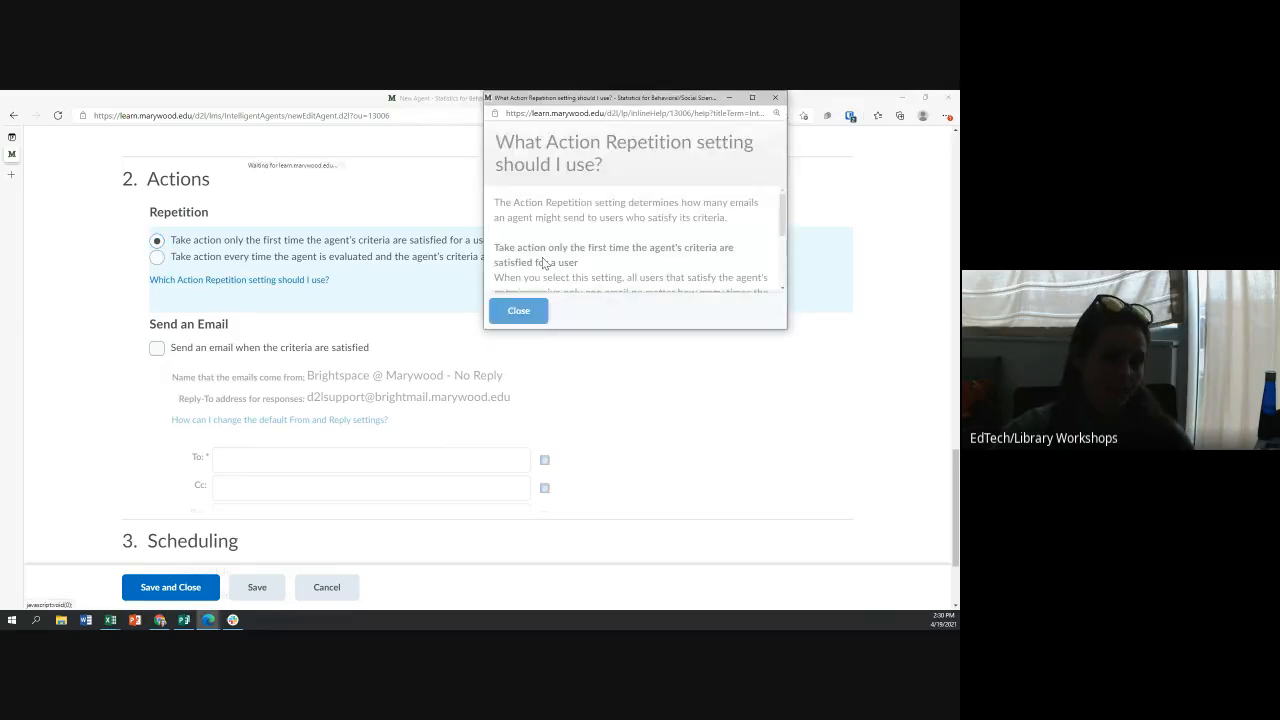
scroll(545, 241, down, 5)
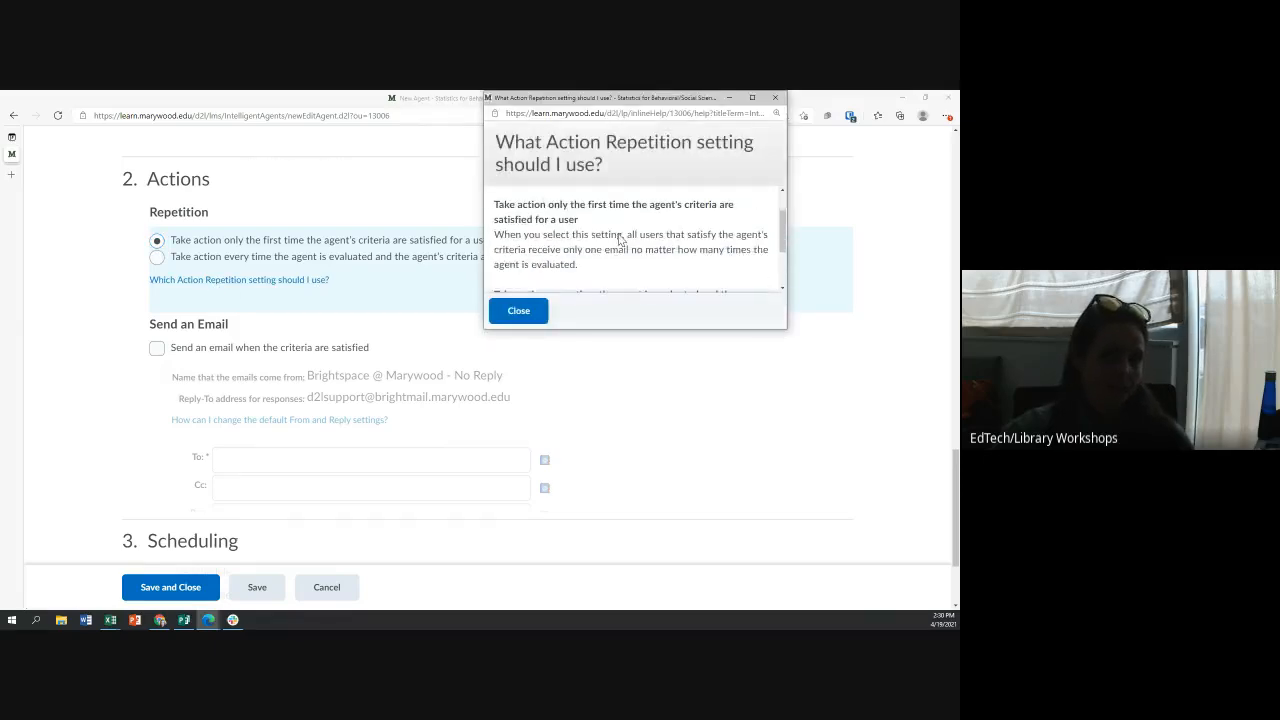
click(533, 314)
Turn on sending an email when the agent's criteria are satisfied.
scroll(344, 257, down, 1)
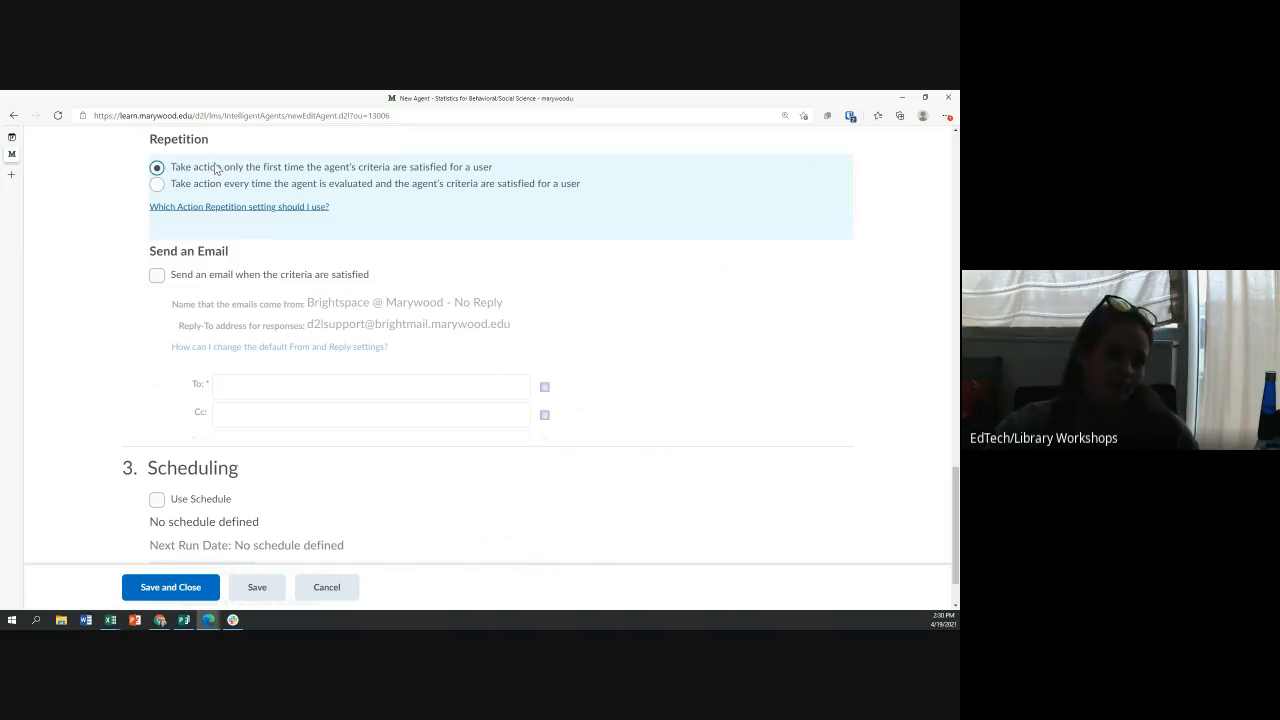
drag(152, 253, 252, 255)
click(156, 275)
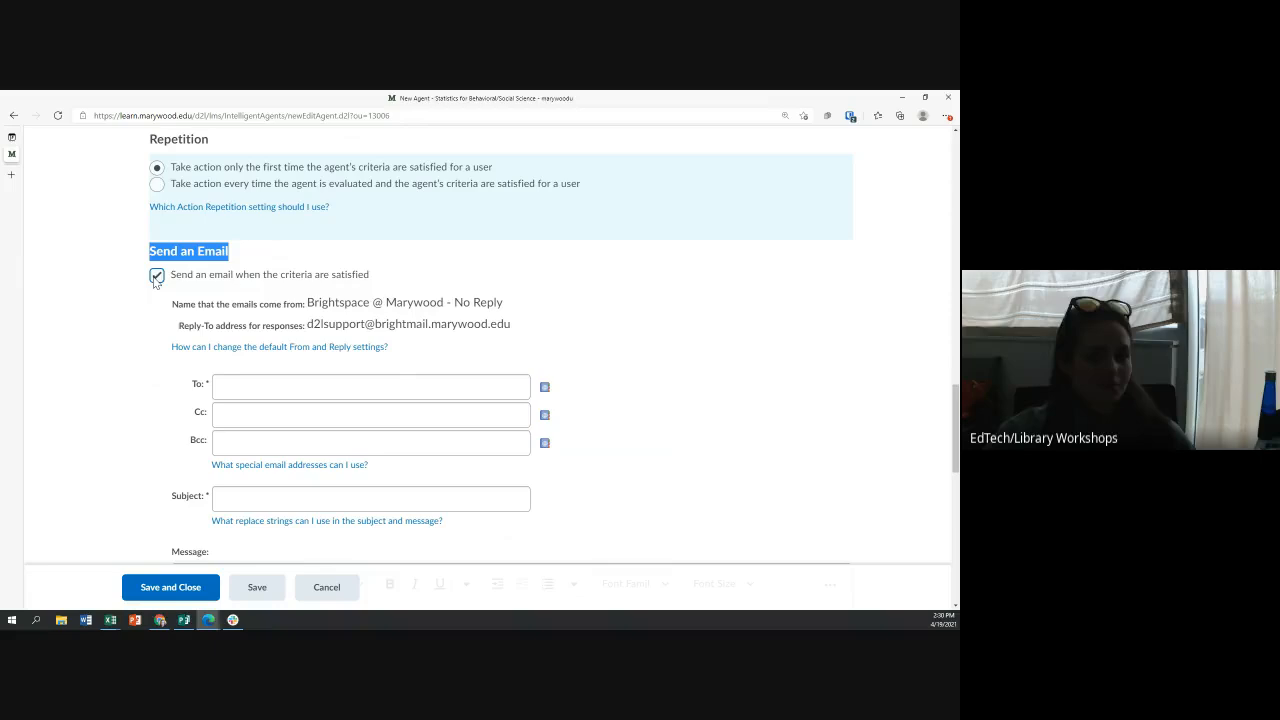
scroll(206, 295, down, 1)
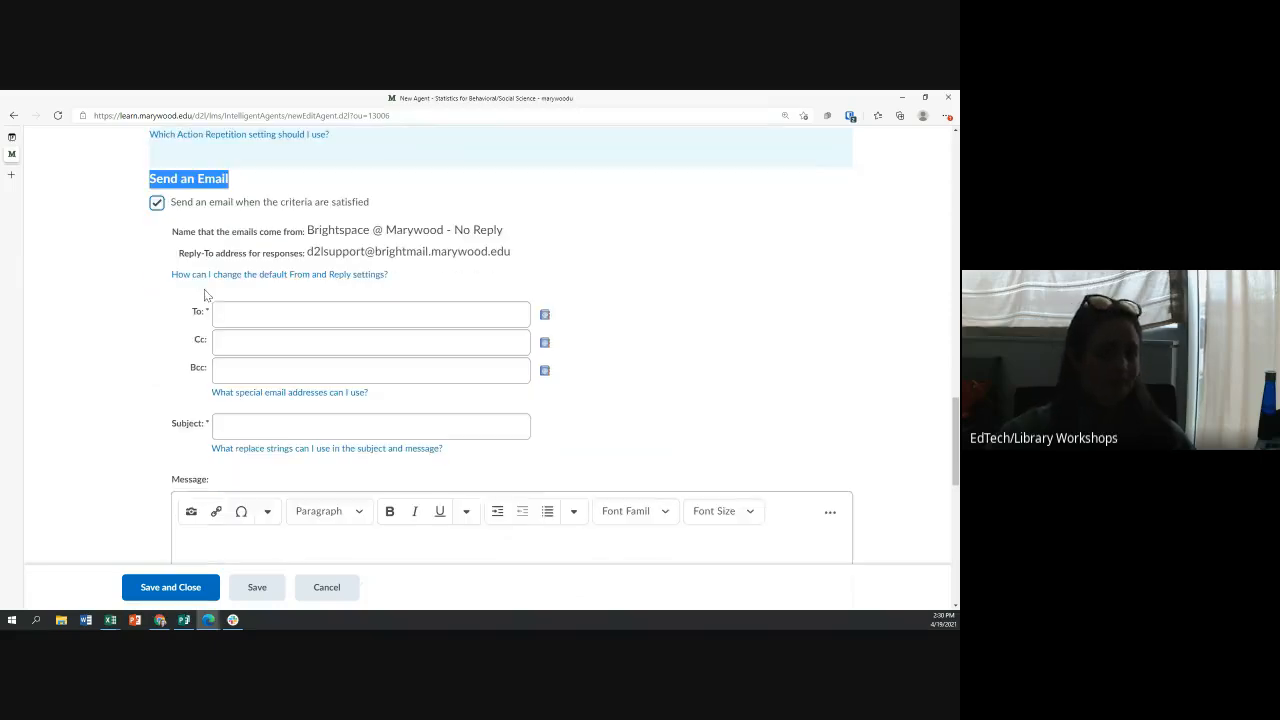
Try {iniatinguseremail} as the replace string for the email's To address.
click(259, 310)
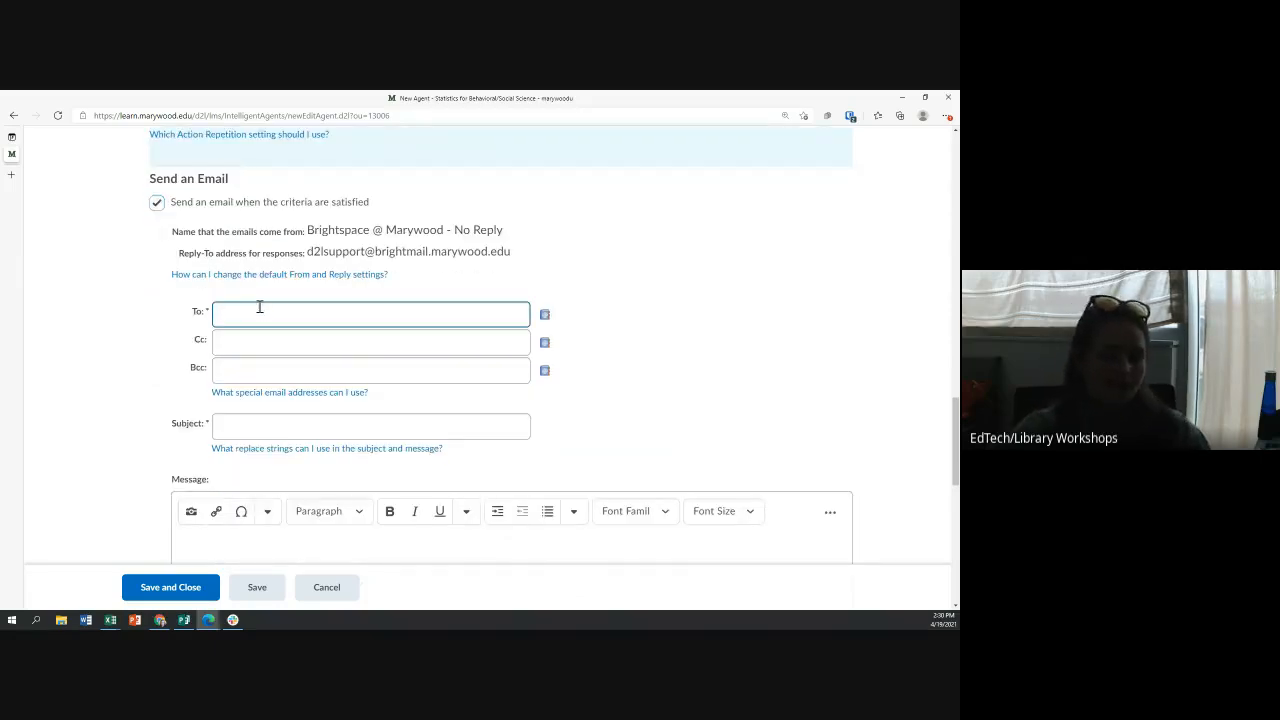
text({iniatinguseremail)
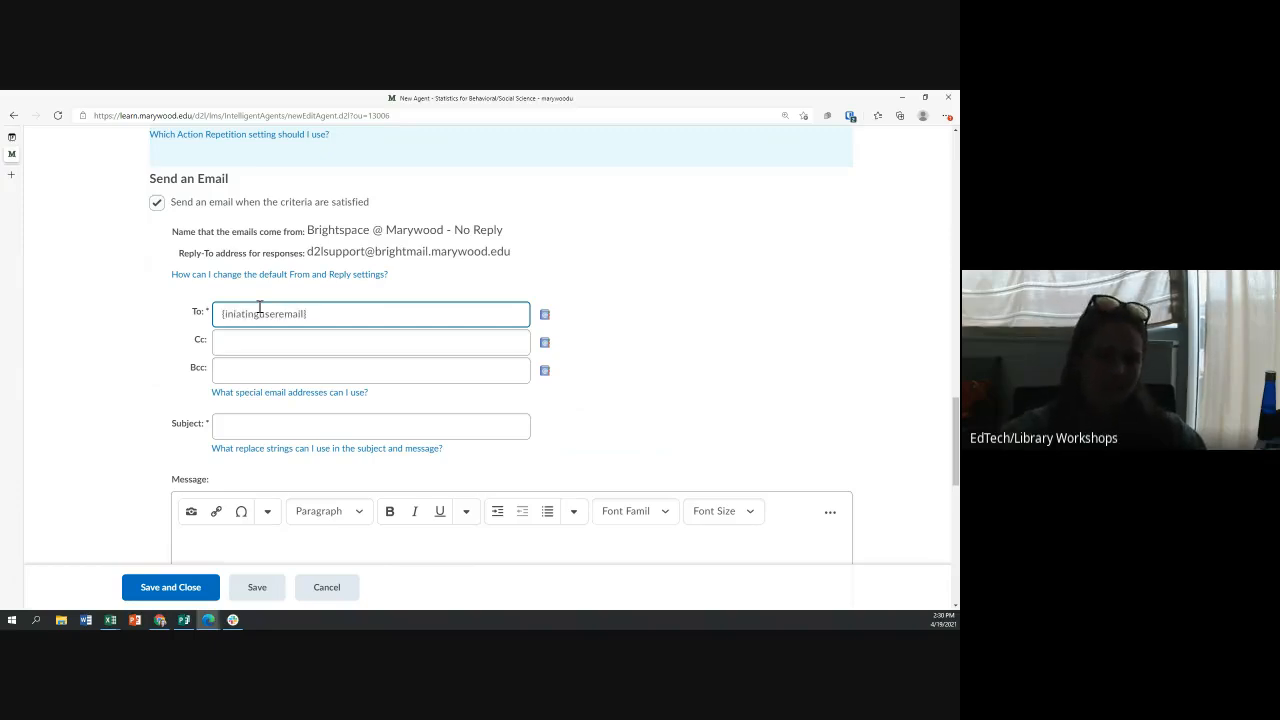
double_click(284, 313)
click(293, 314)
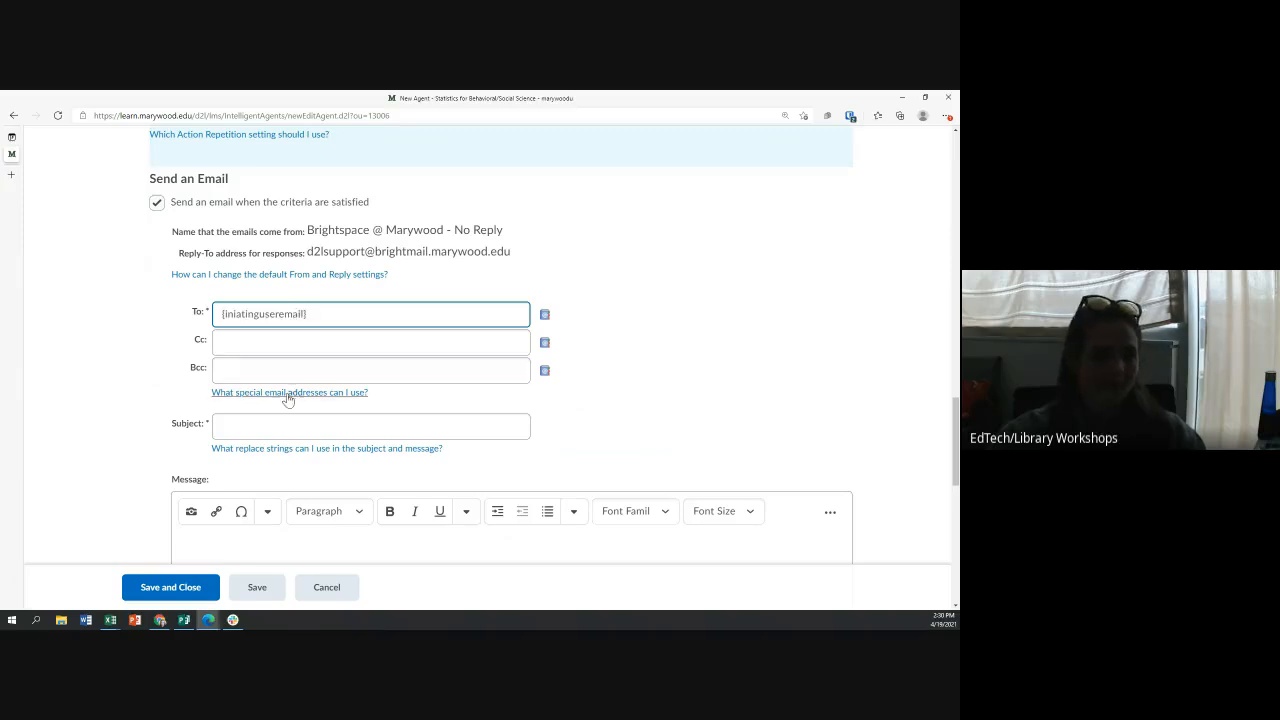
drag(306, 313, 220, 314)
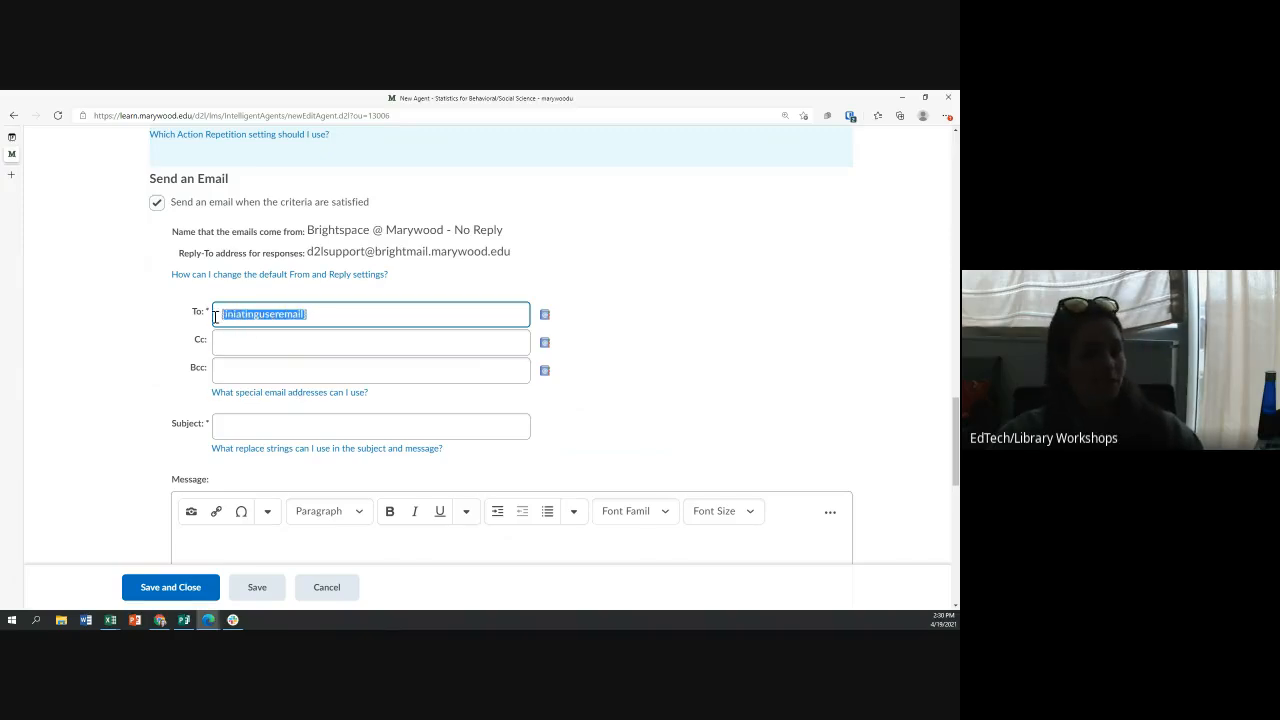
Copy the replace string {InitiatingUser} from the special email addresses help and use it as the email's To address.
click(237, 395)
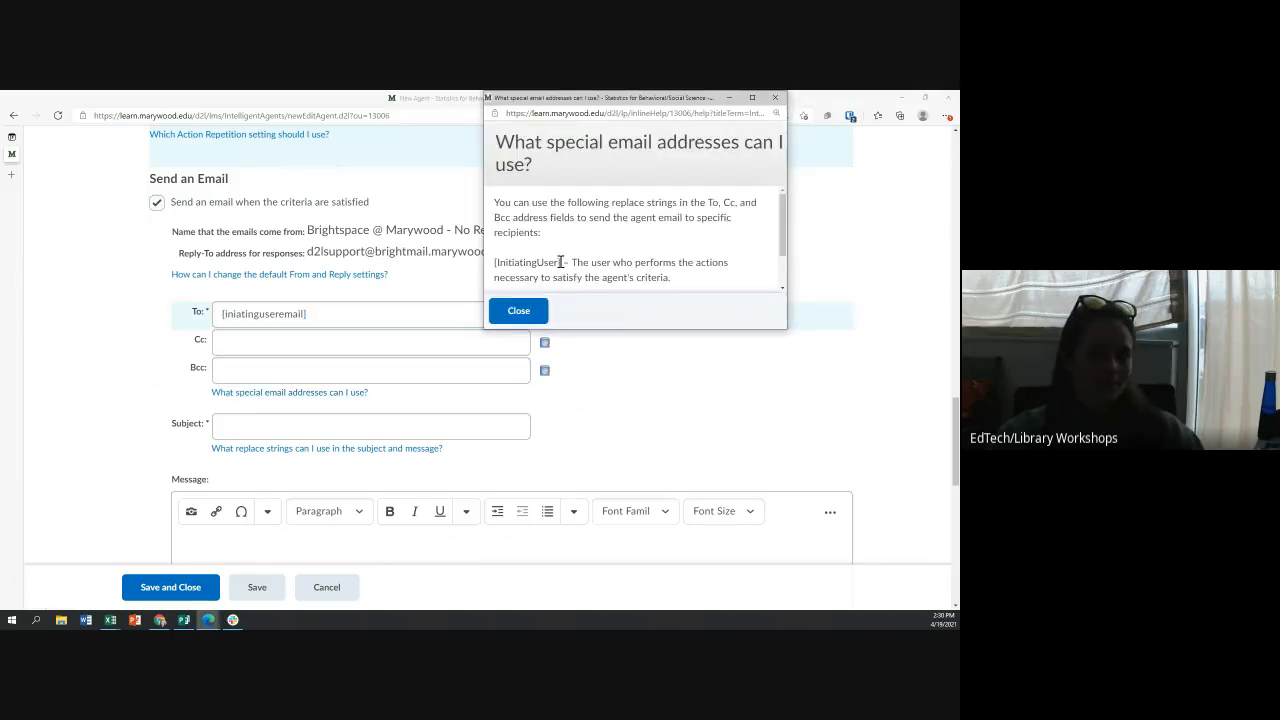
drag(561, 262, 494, 263)
key(ctrl+c)
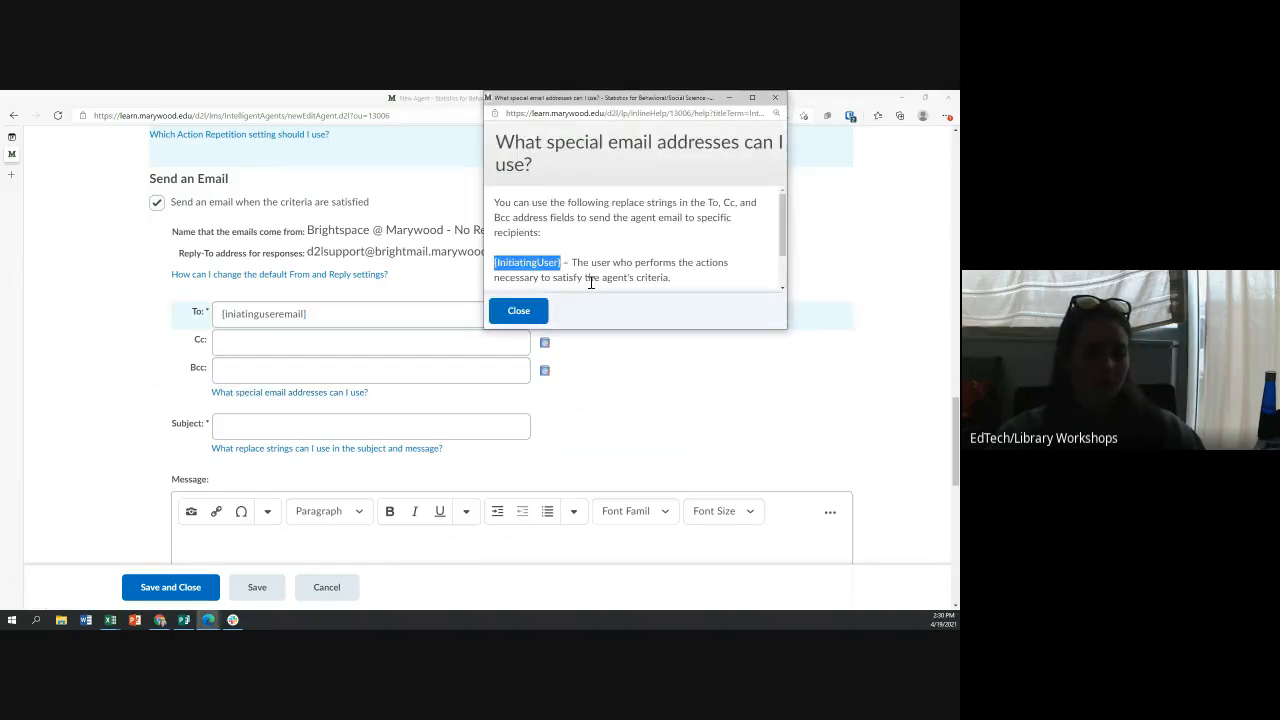
click(366, 316)
key(ctrl+a)
key(ctrl+v)
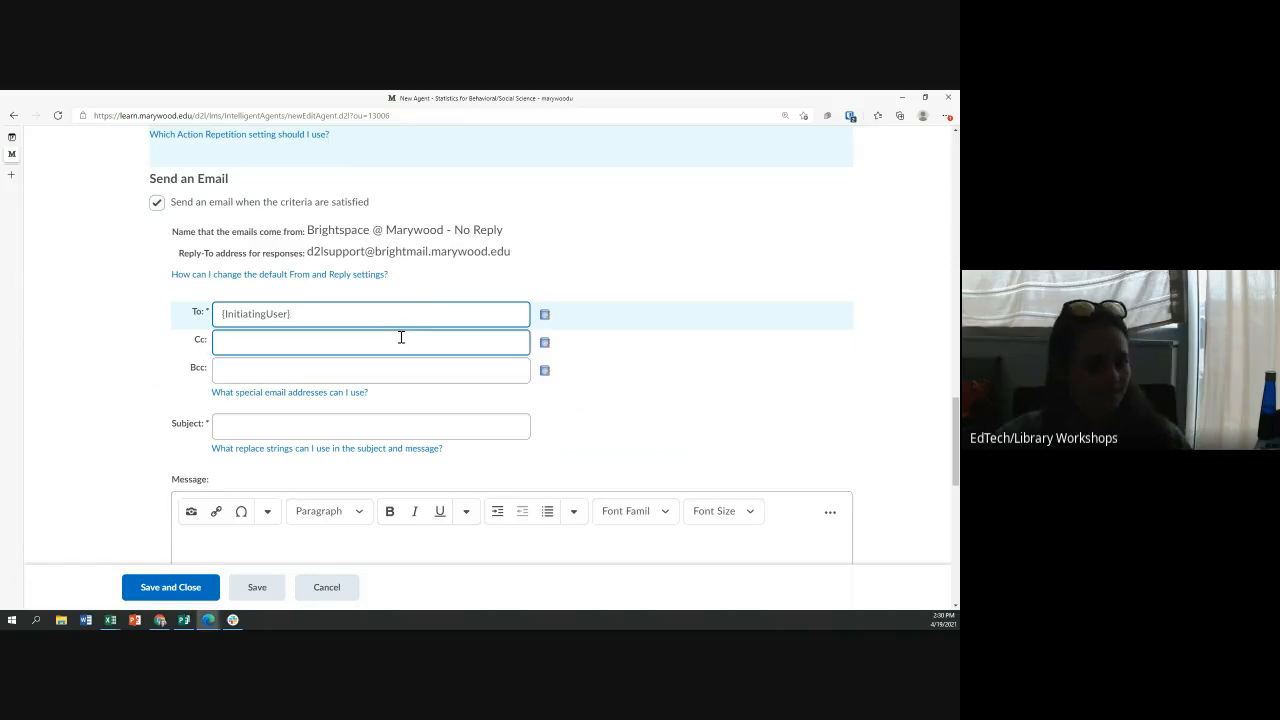
Set the email's subject to "Discussion 7 Threads due Soon".
scroll(401, 337, down, 1)
click(291, 349)
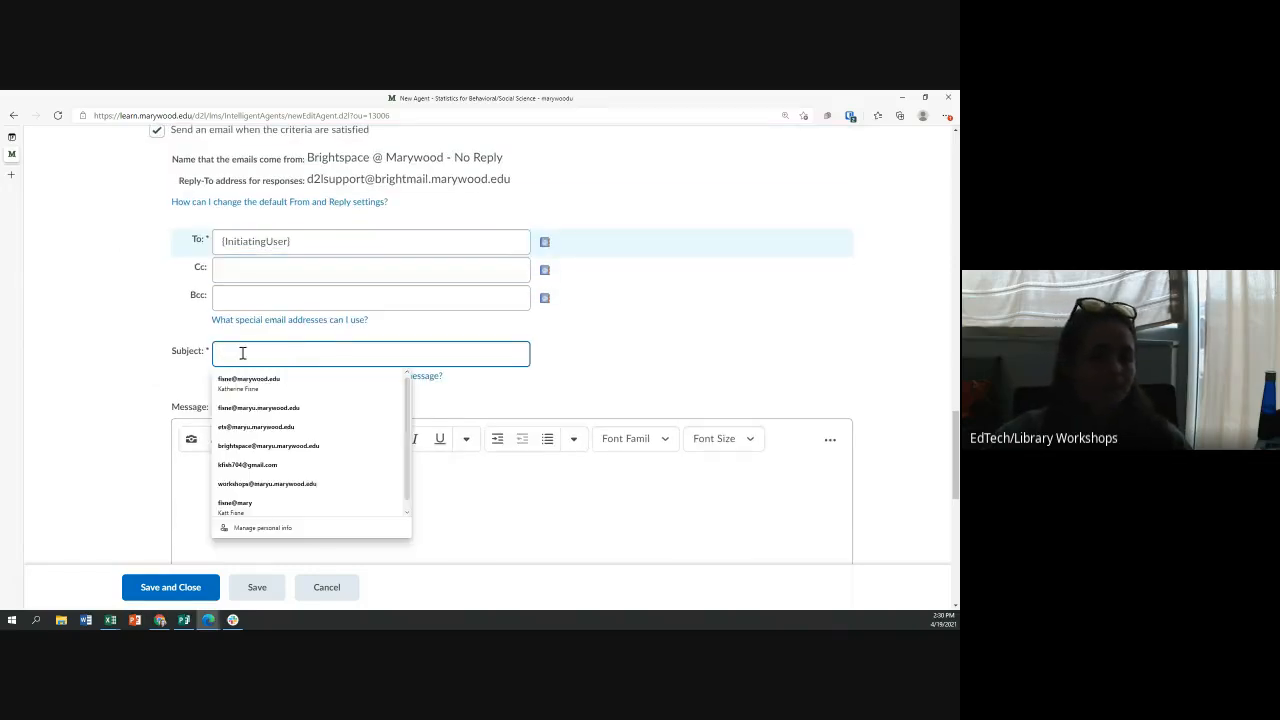
text(Dis)
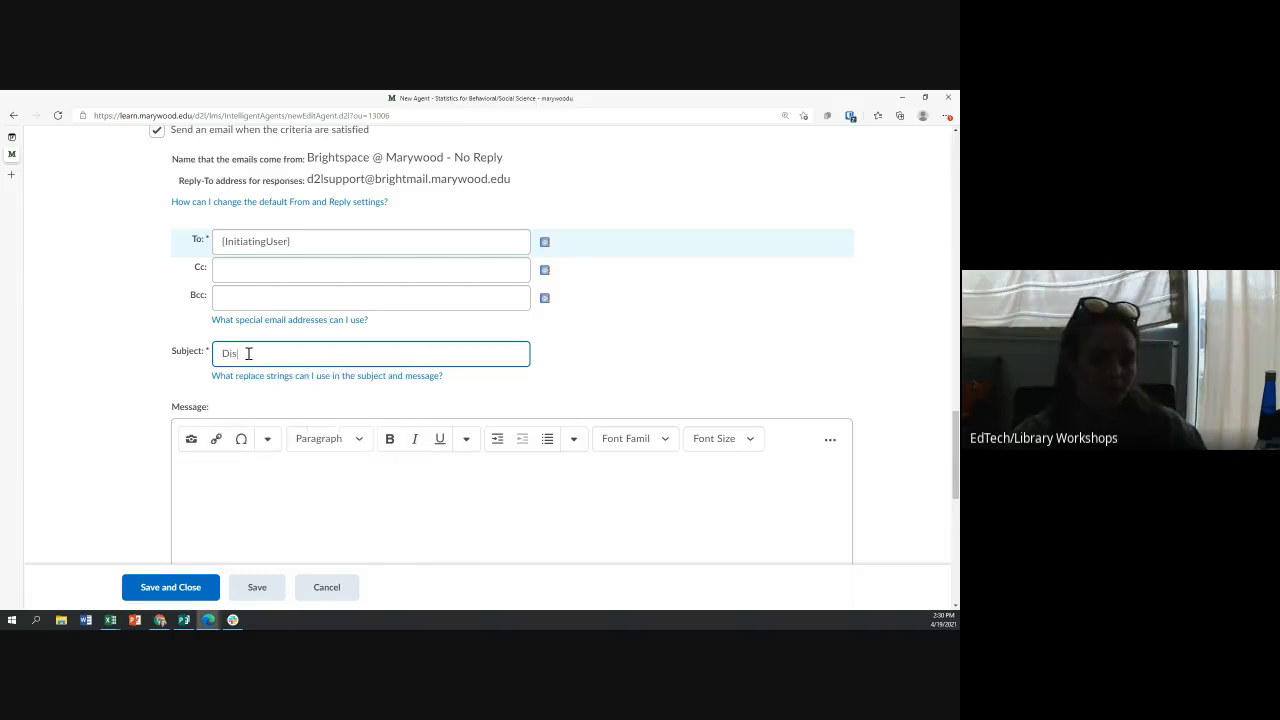
text(cussion 7 Threads due So)
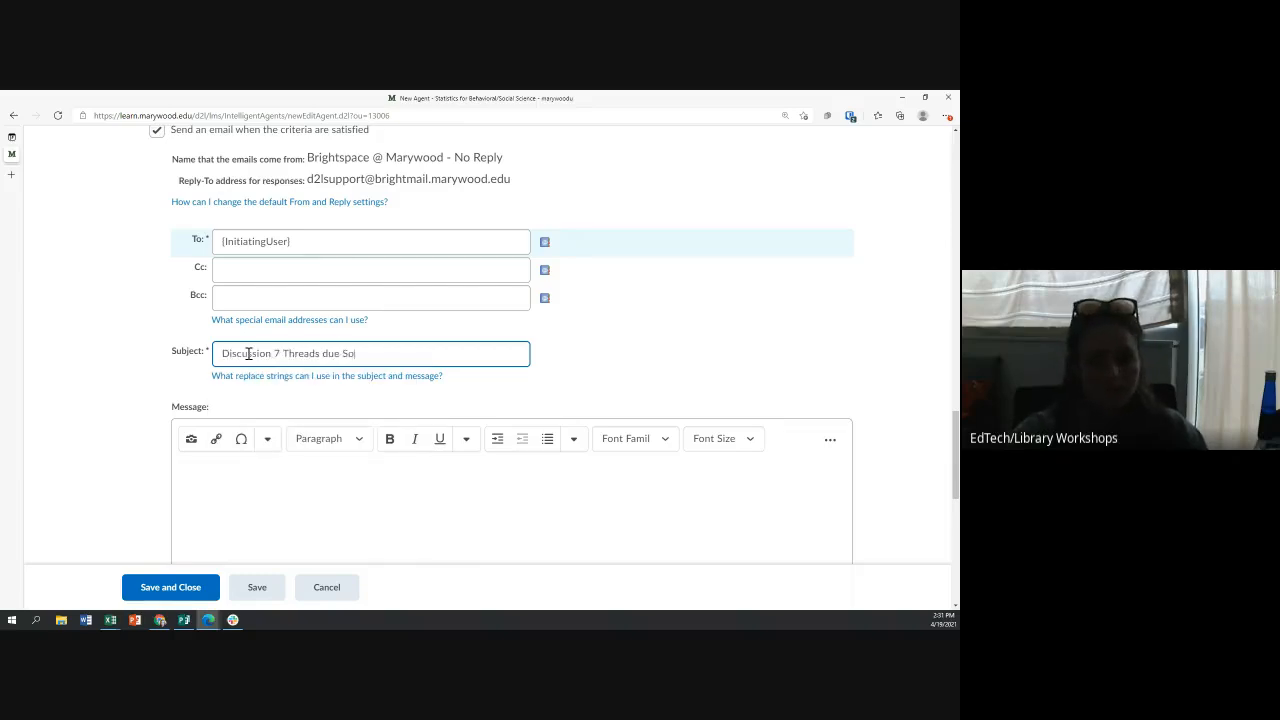
text(on)
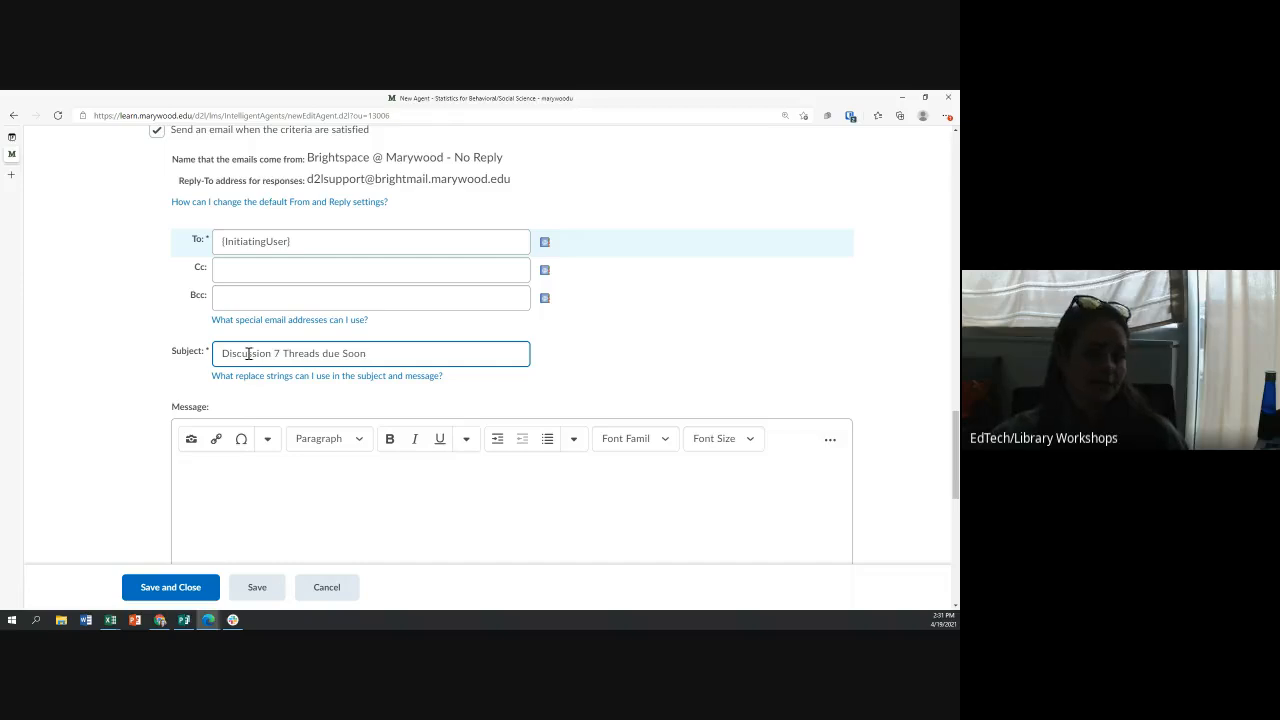
Begin the email message with the greeting "Hey there!" and, on a new line, "Make sure to complete your Discussion 7".
scroll(380, 343, down, 1)
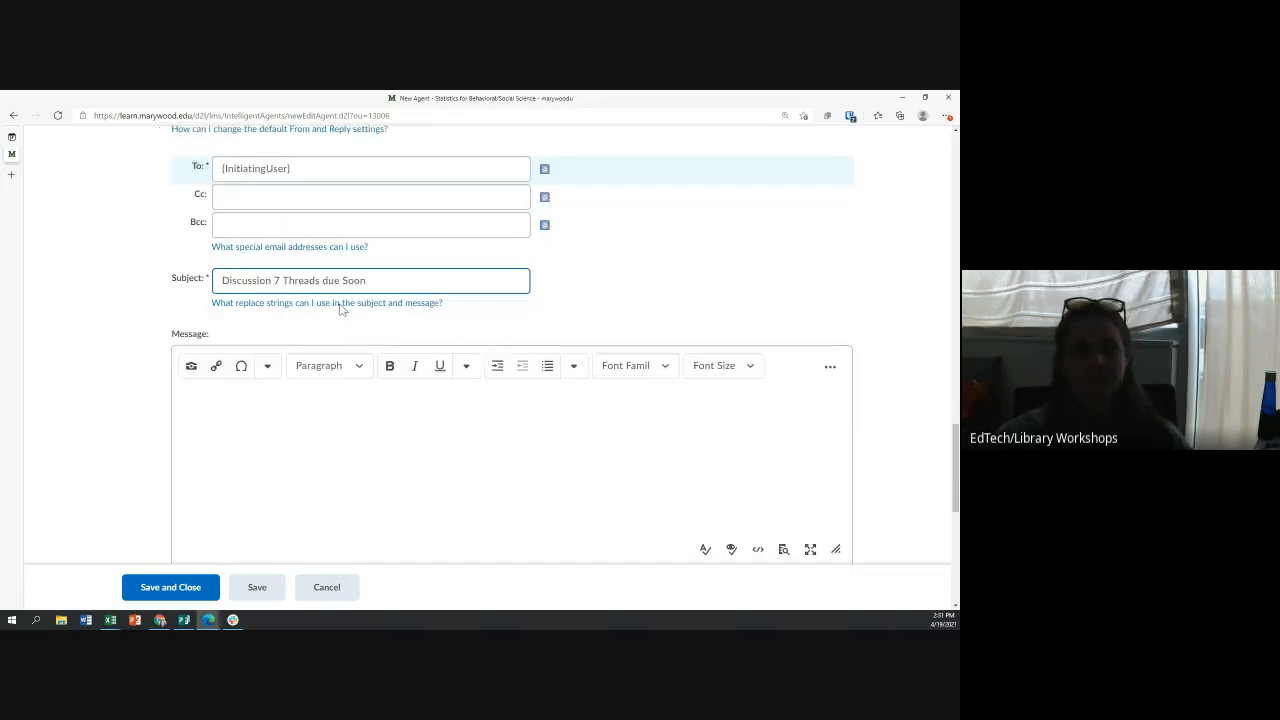
scroll(211, 337, down, 1)
click(201, 350)
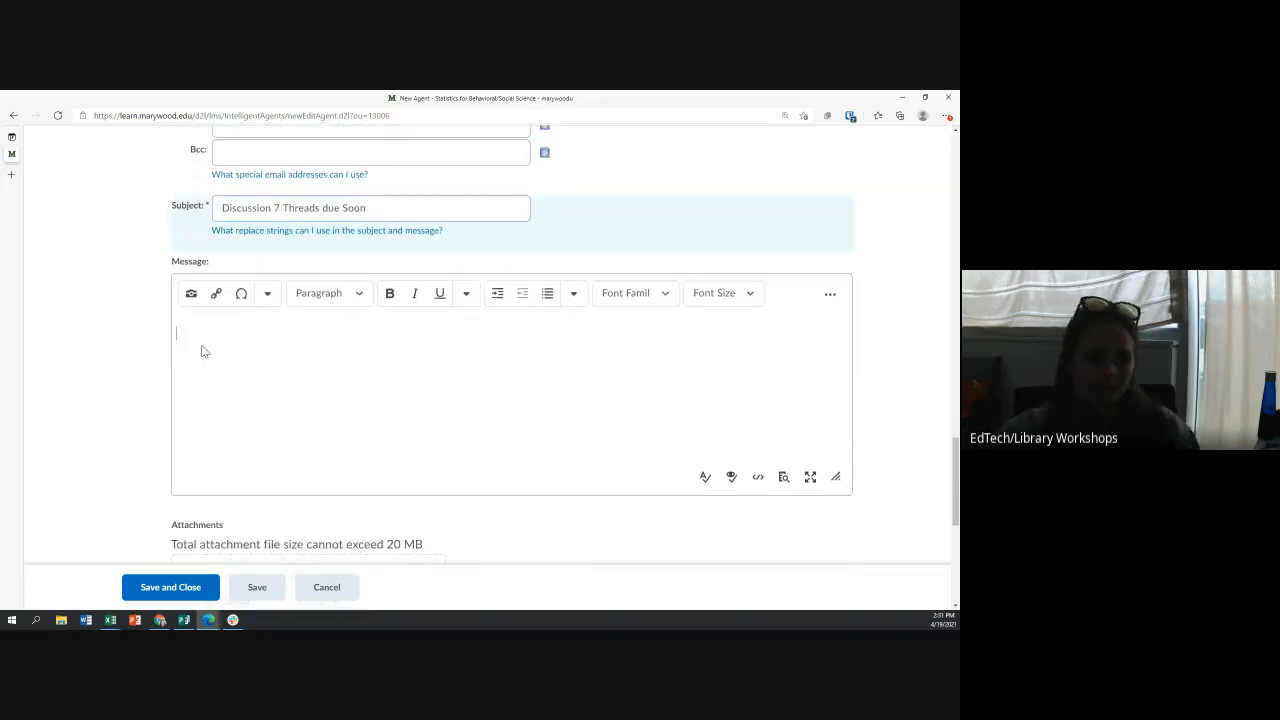
text(Hey there!)
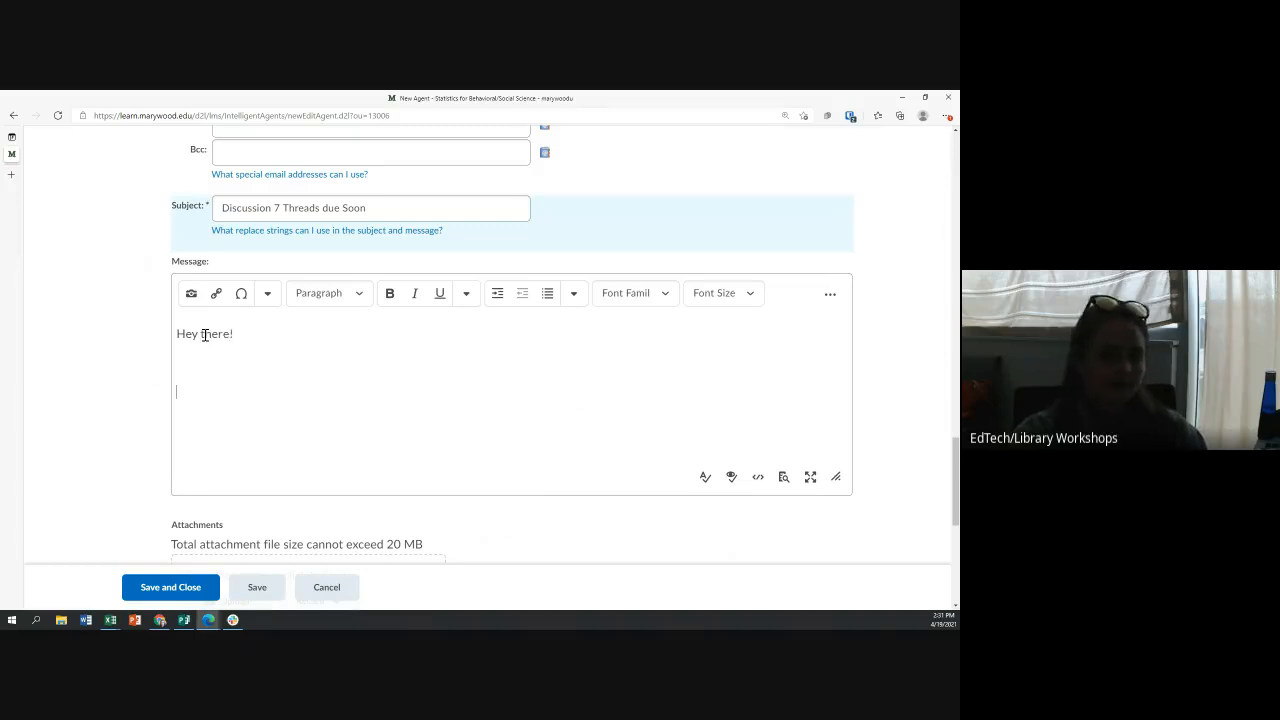
key(BackSpace)
text(M)
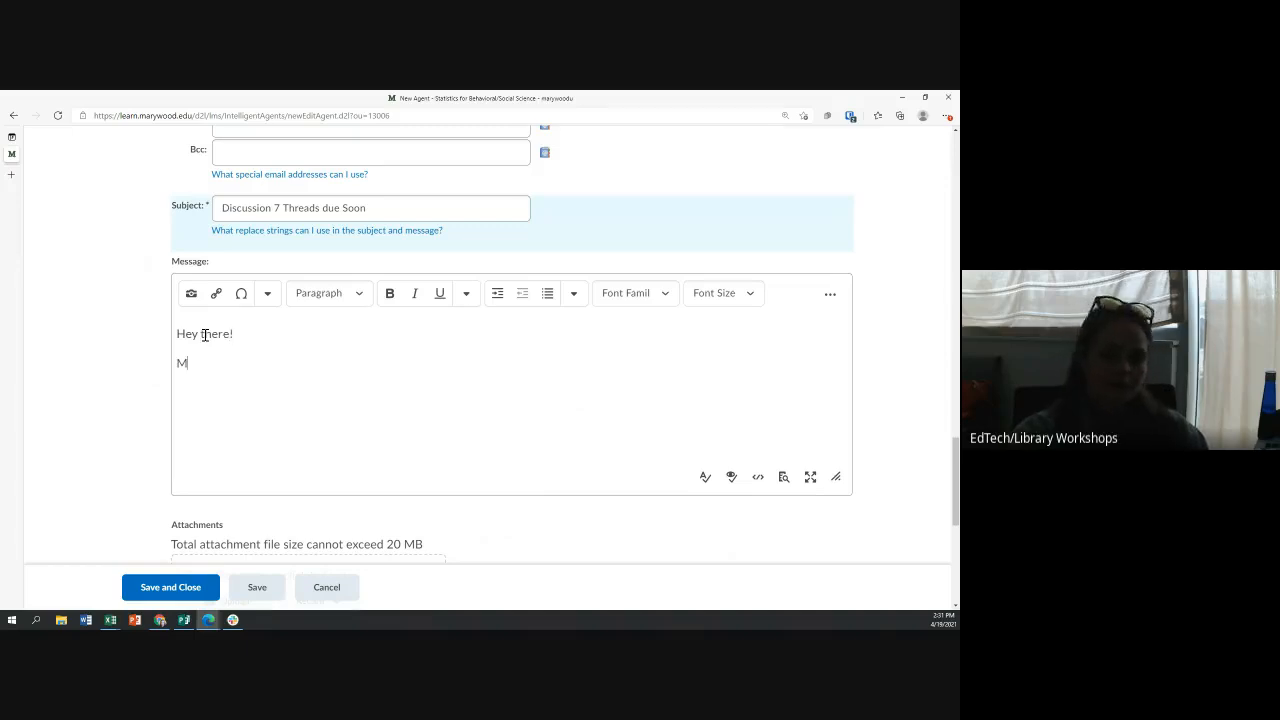
text(ake sure to comp)
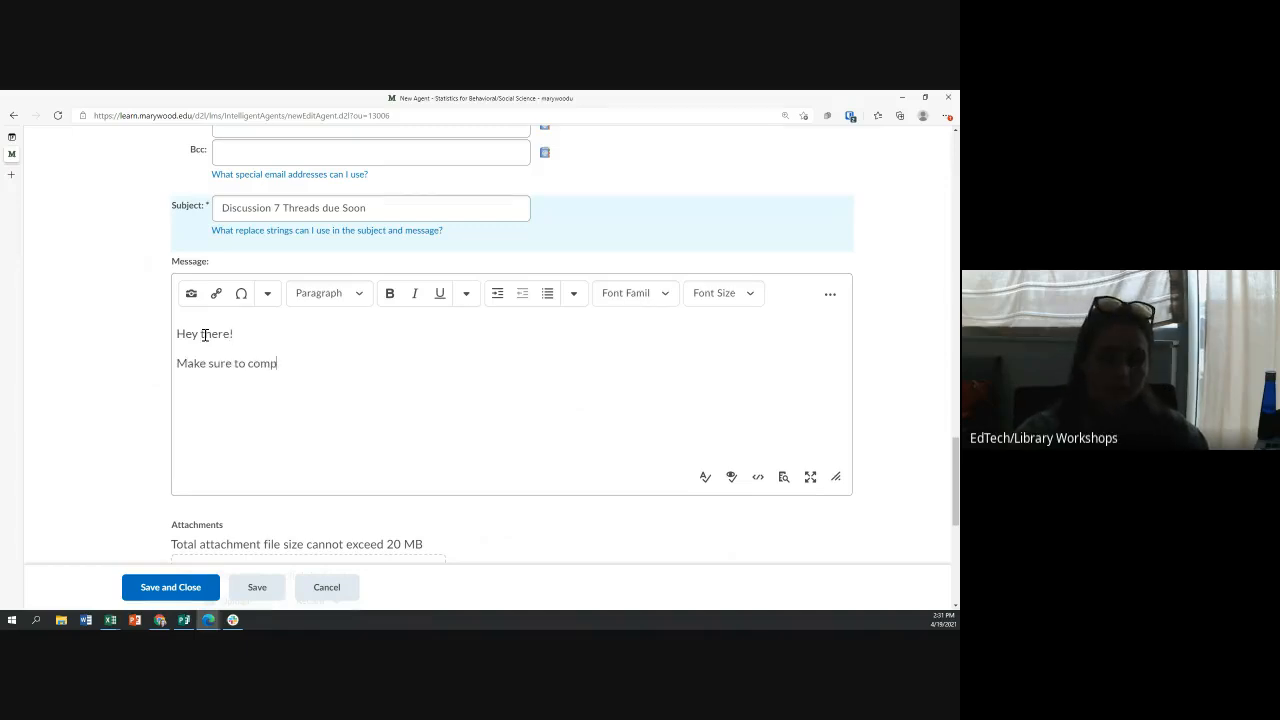
text(lete your Disc)
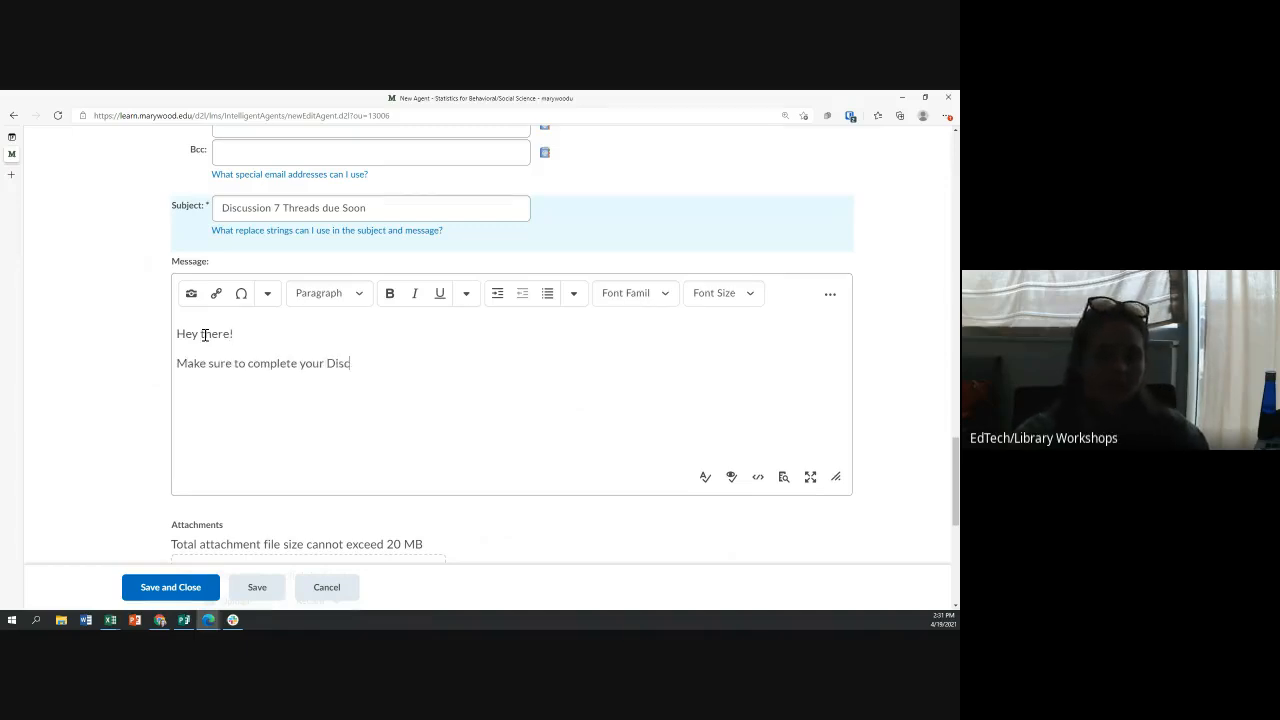
key(BackSpace)
text(Discuc)
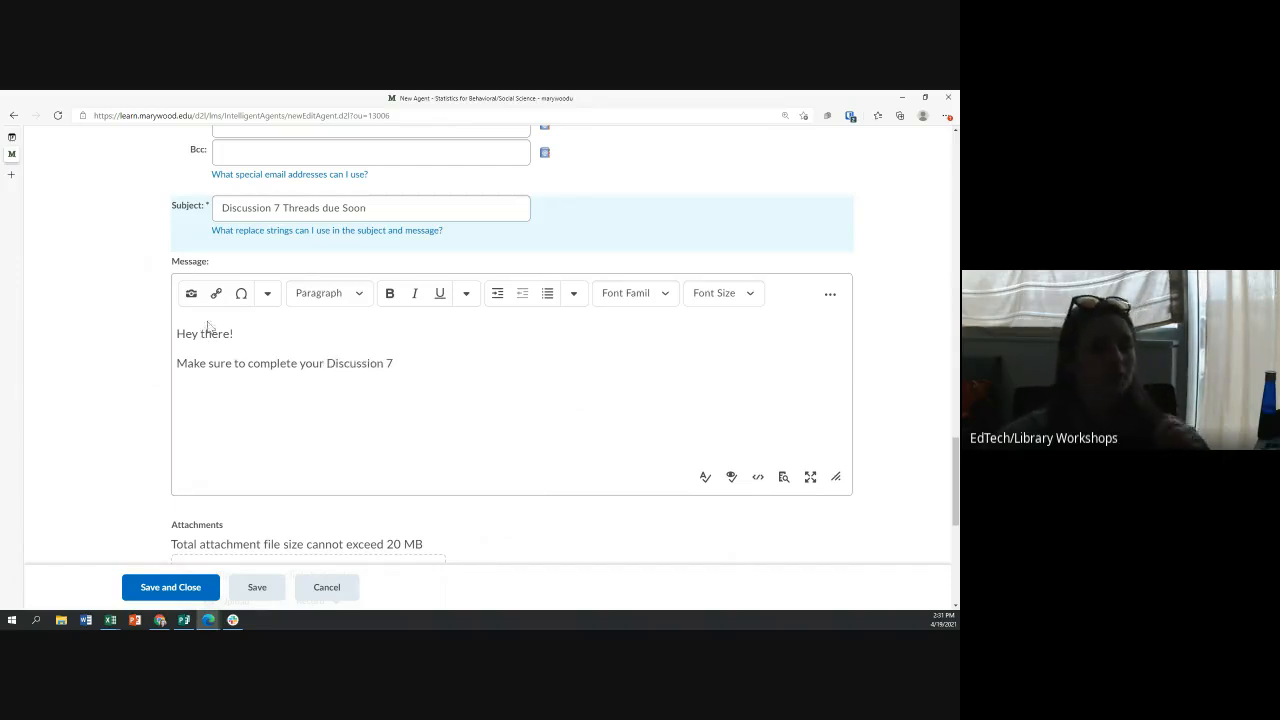
Link the message's "Discussion 7" text to the Discussion 7 (Weeks 13-14) topic, and finish with "thread by Sunday." and the instructor's name.
drag(325, 363, 429, 368)
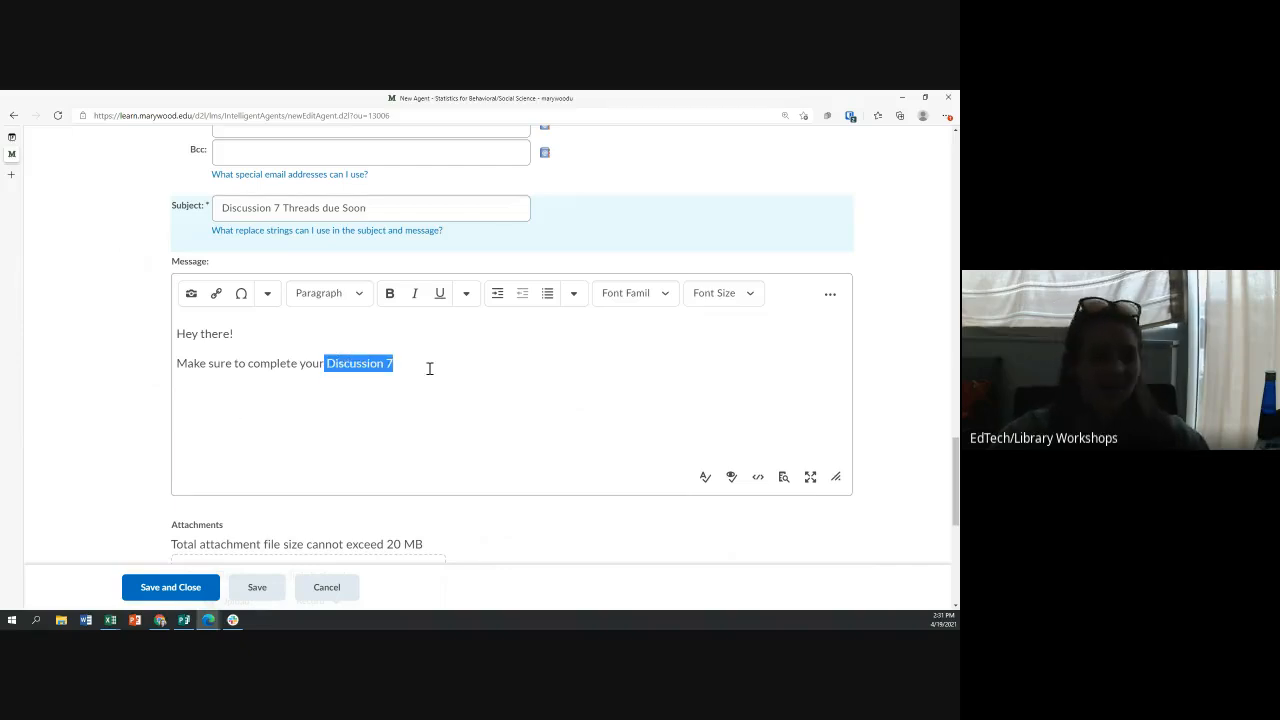
click(220, 295)
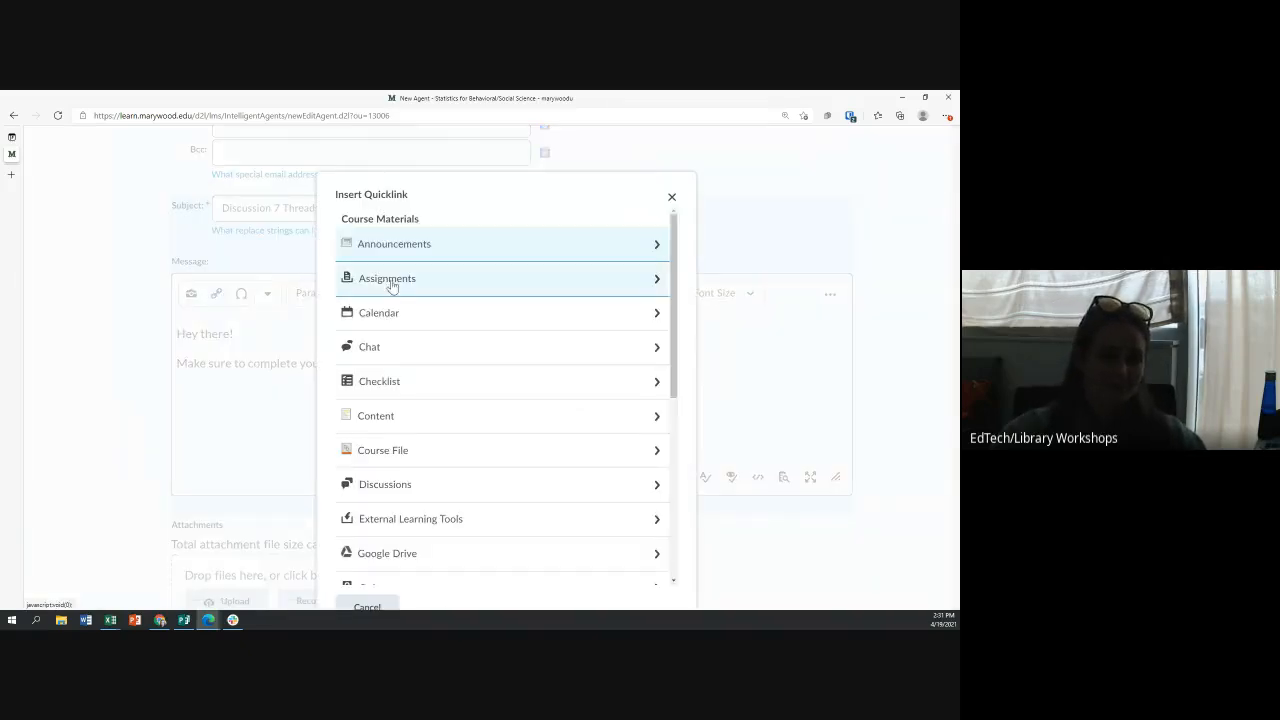
click(378, 488)
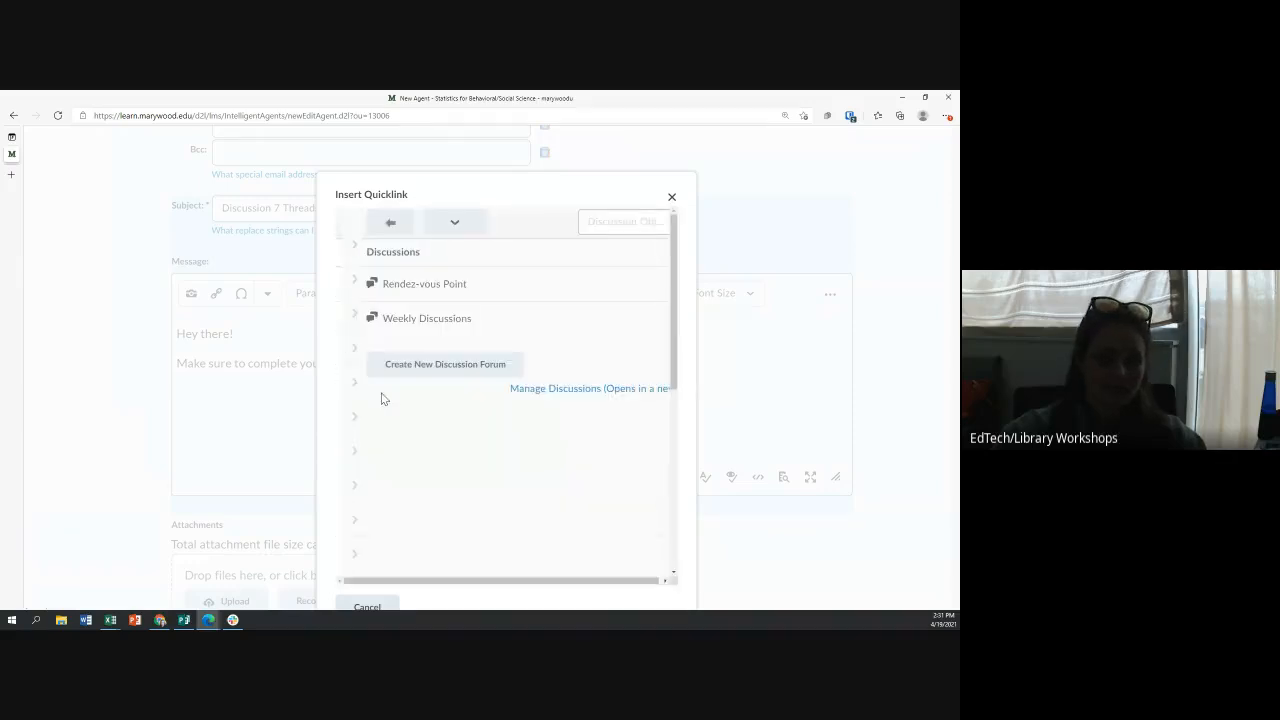
click(393, 318)
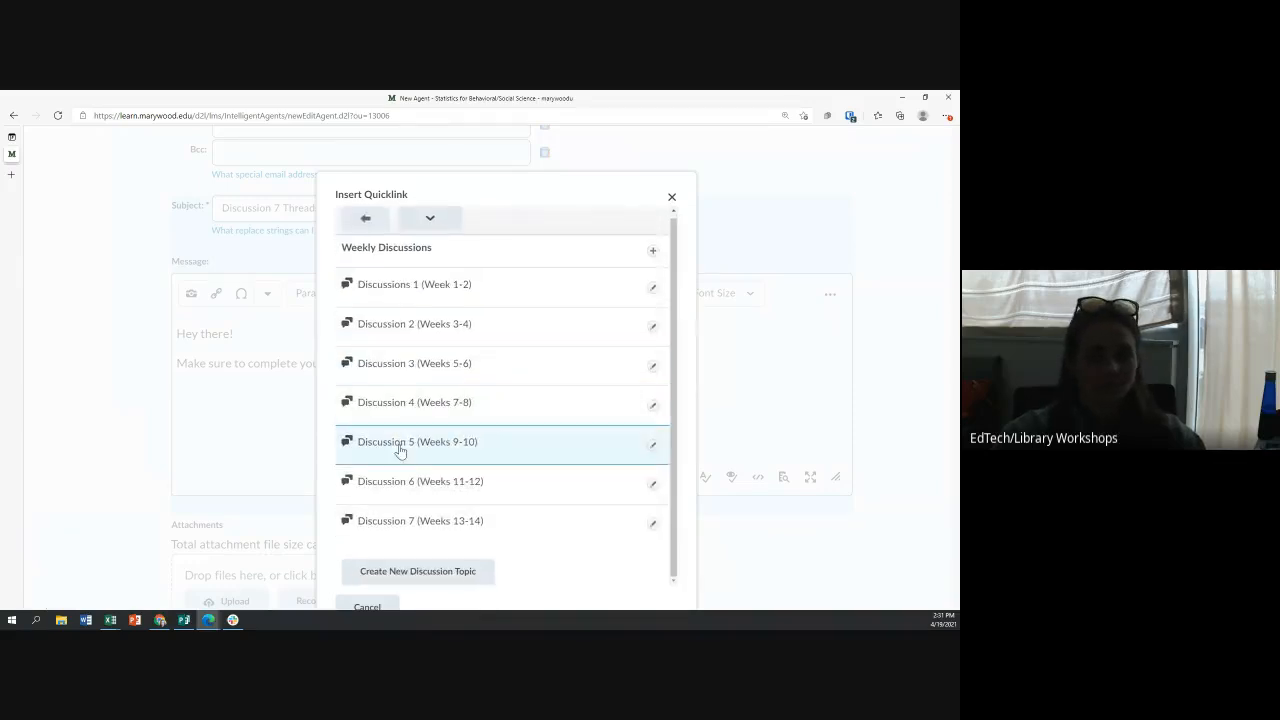
click(394, 528)
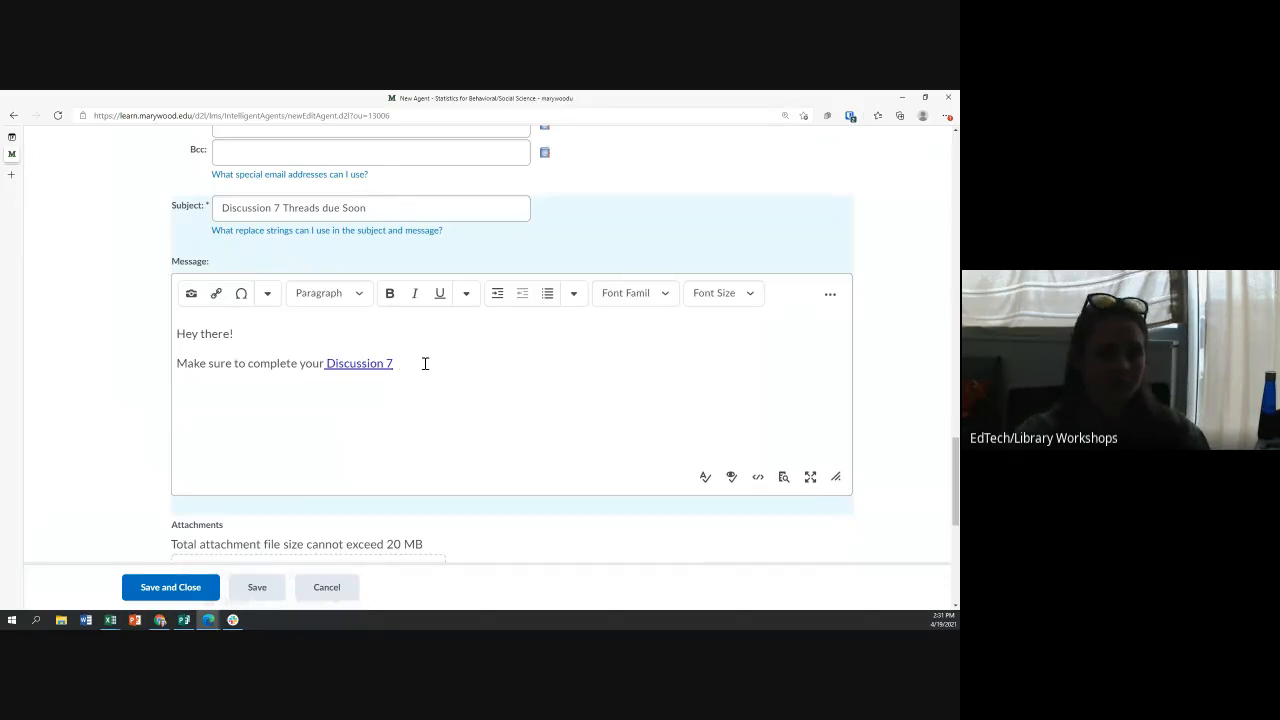
text(thread by Sunday.)
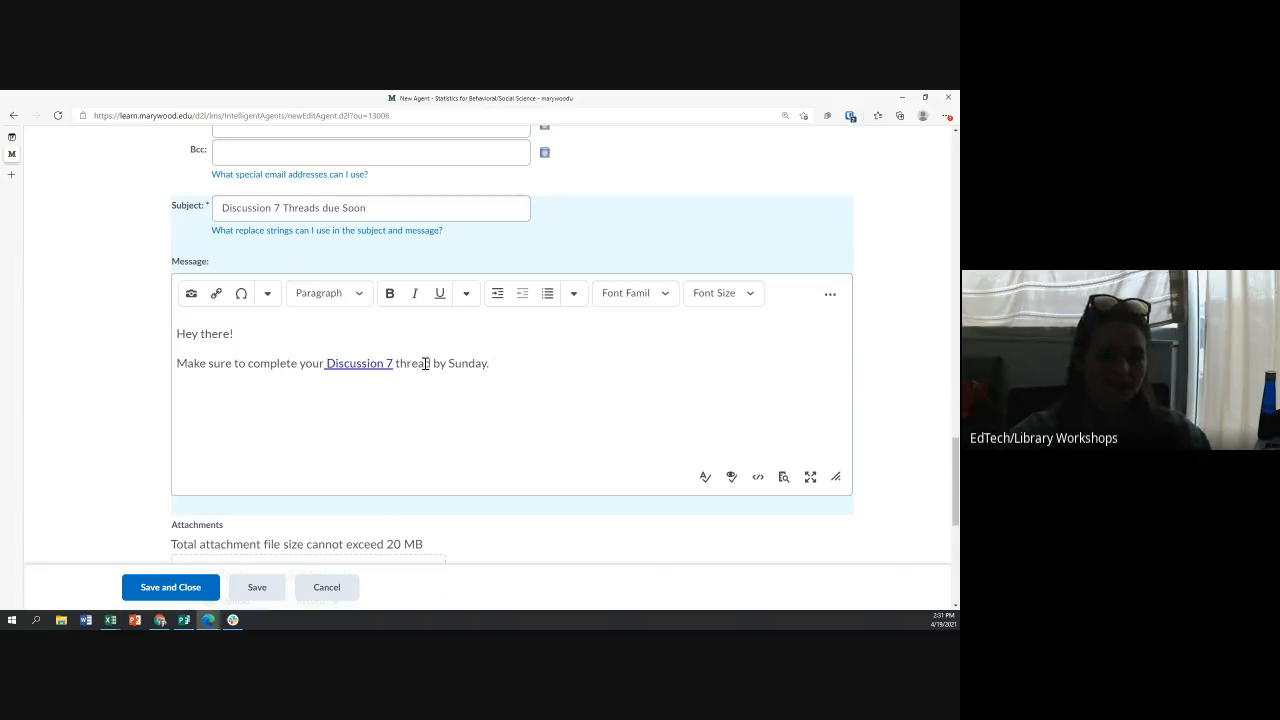
text( Mrs. Fisne)
Copy the {InitiatingUserFirstName} replace string from the help on replace strings for the subject and message.
double_click(208, 333)
click(307, 230)
scroll(570, 224, down, 4)
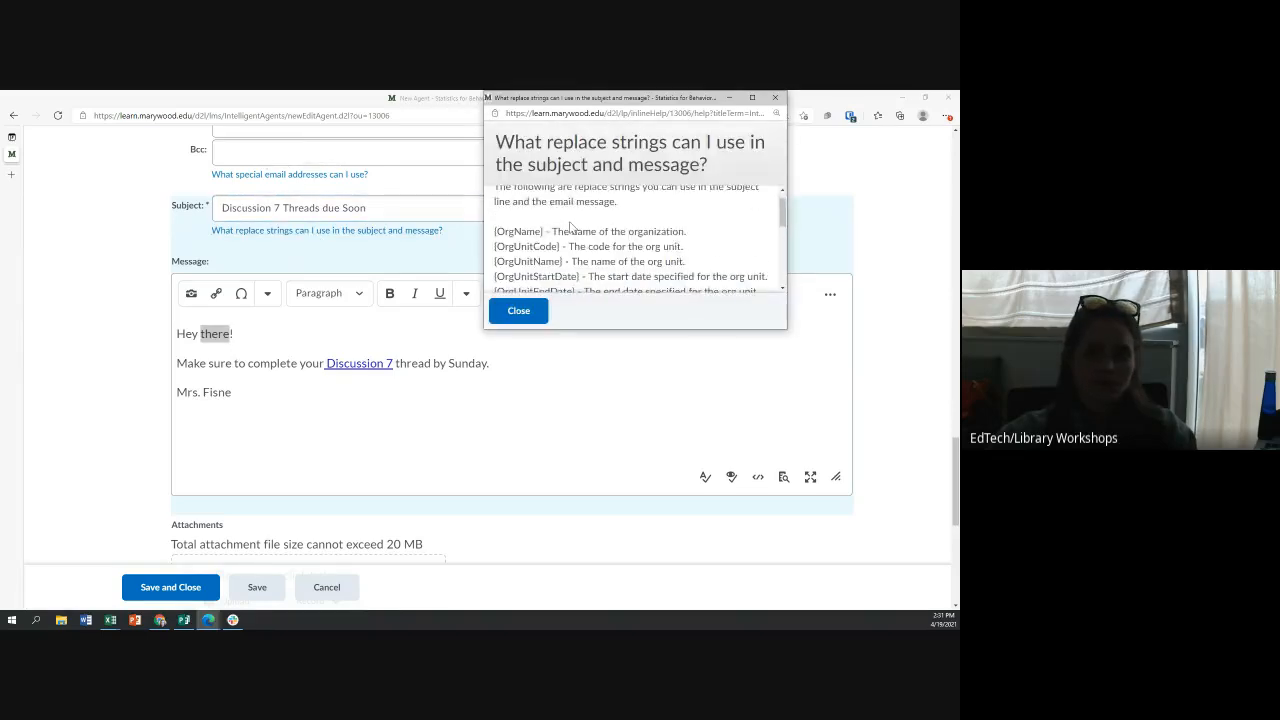
scroll(570, 226, up, 3)
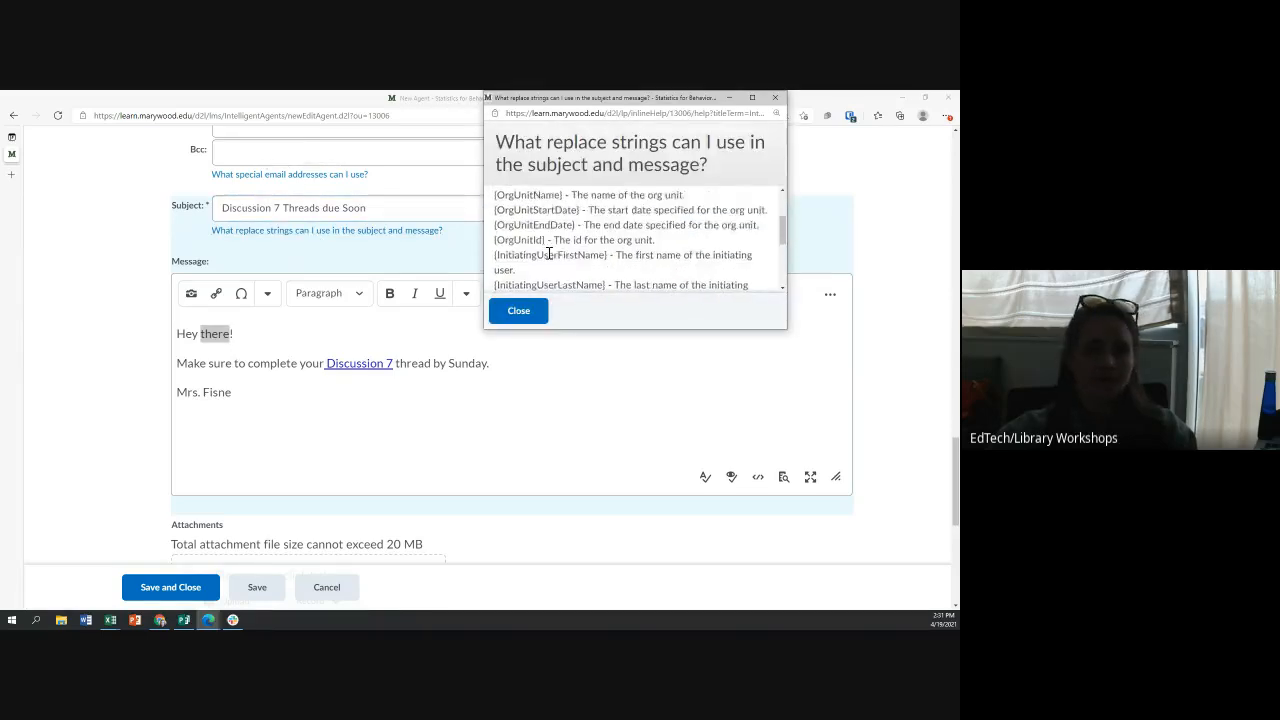
click(775, 97)
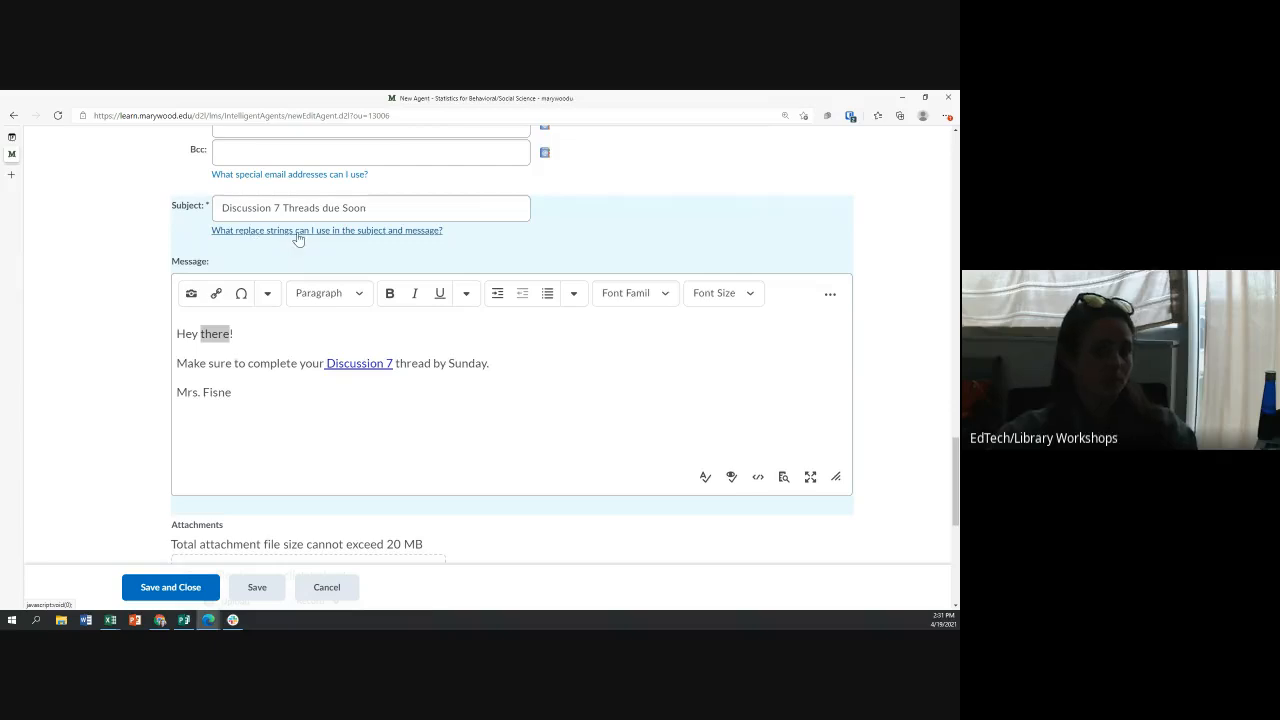
click(297, 231)
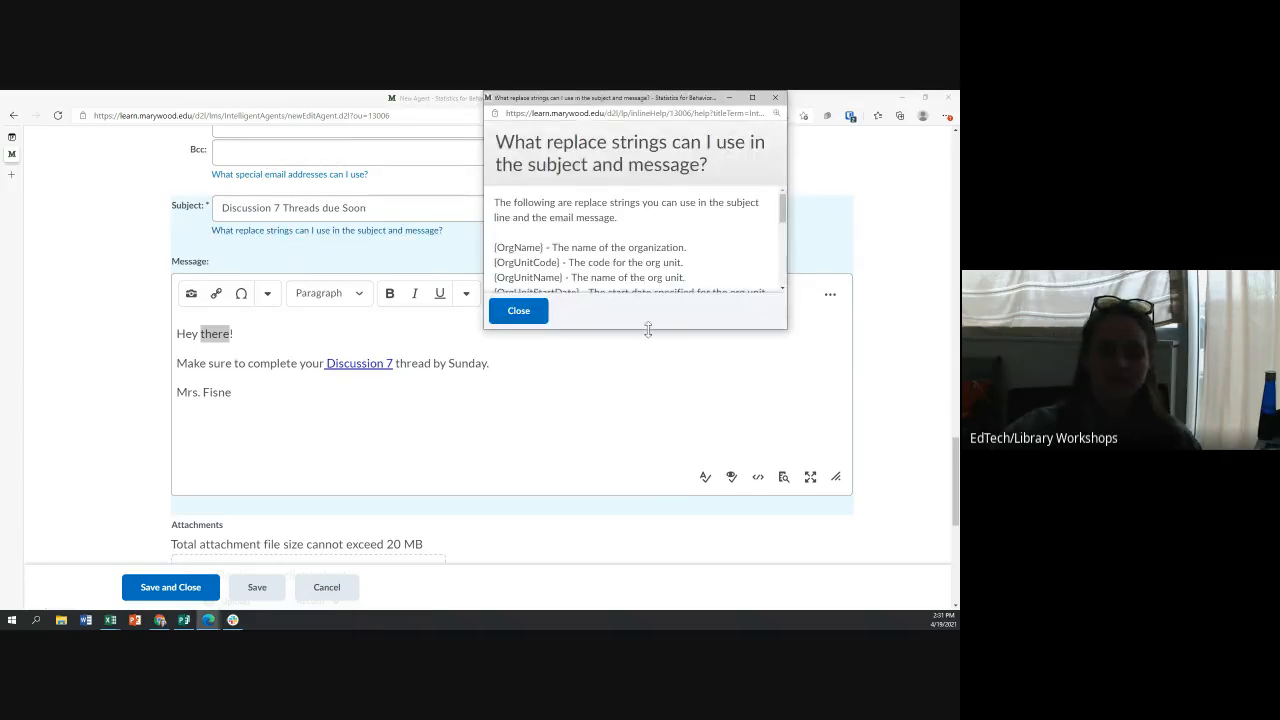
drag(648, 336, 626, 536)
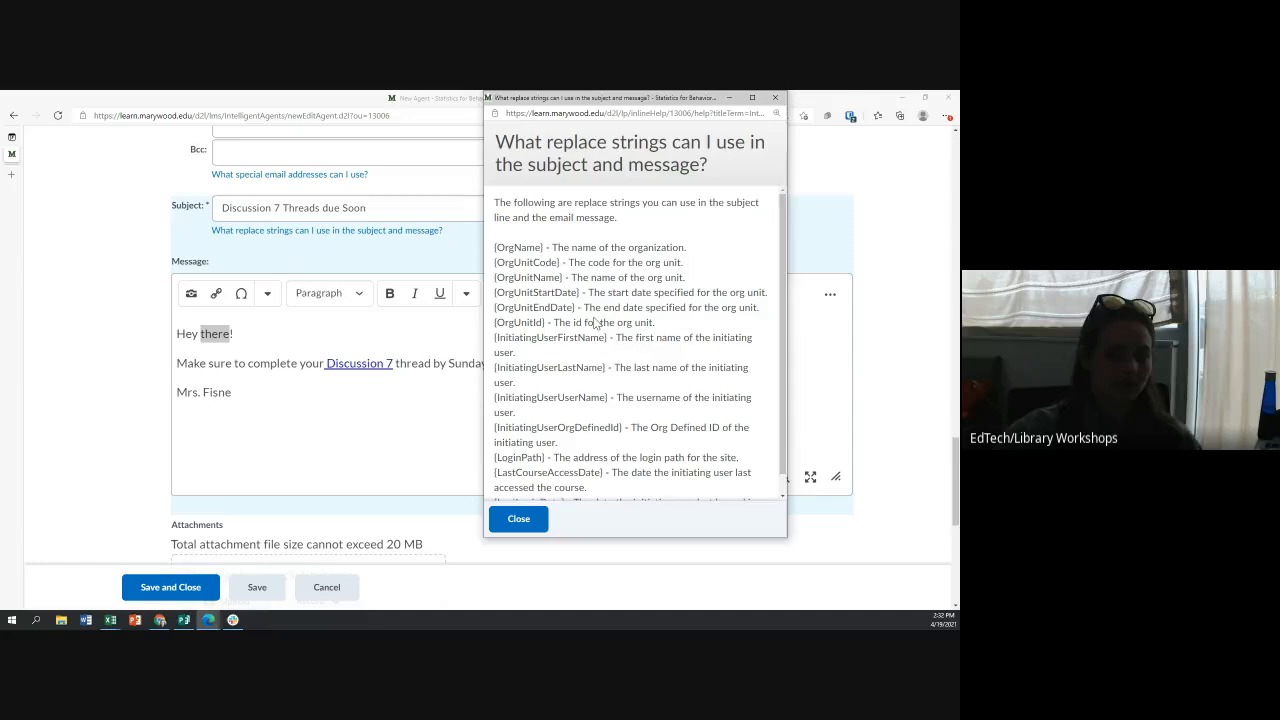
scroll(597, 322, down, 1)
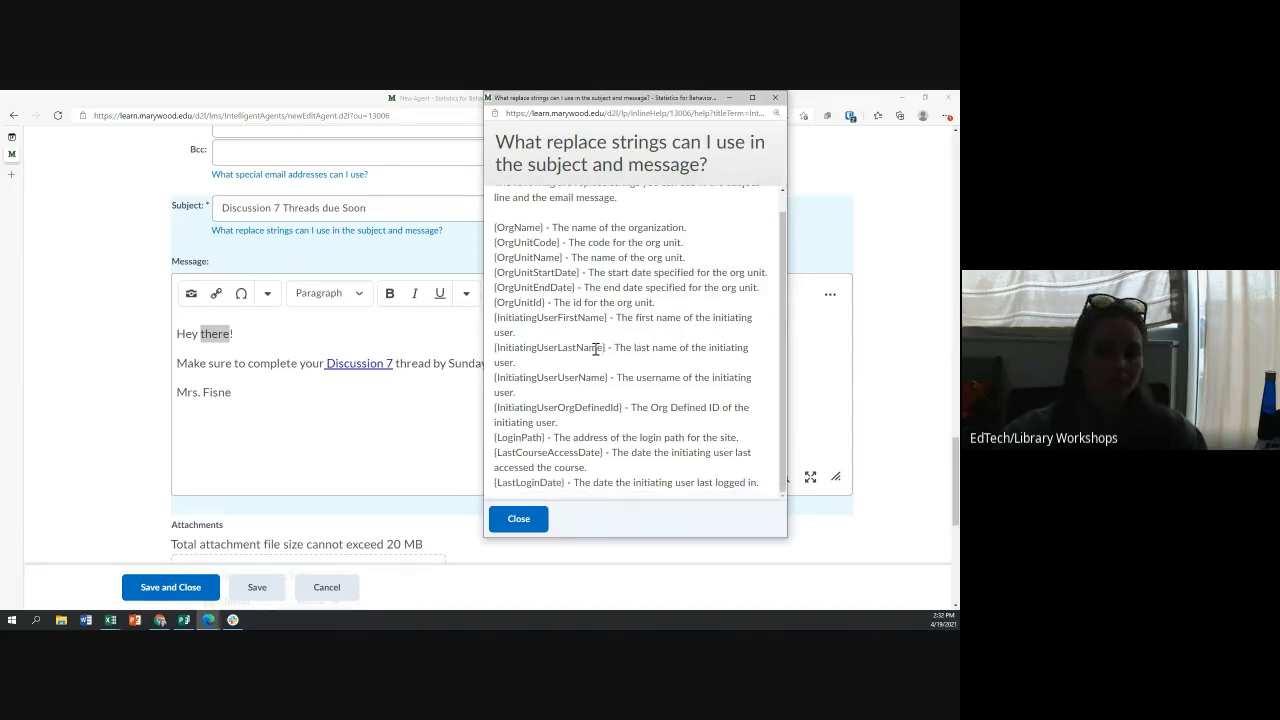
drag(607, 318, 493, 328)
key(ctrl+c)
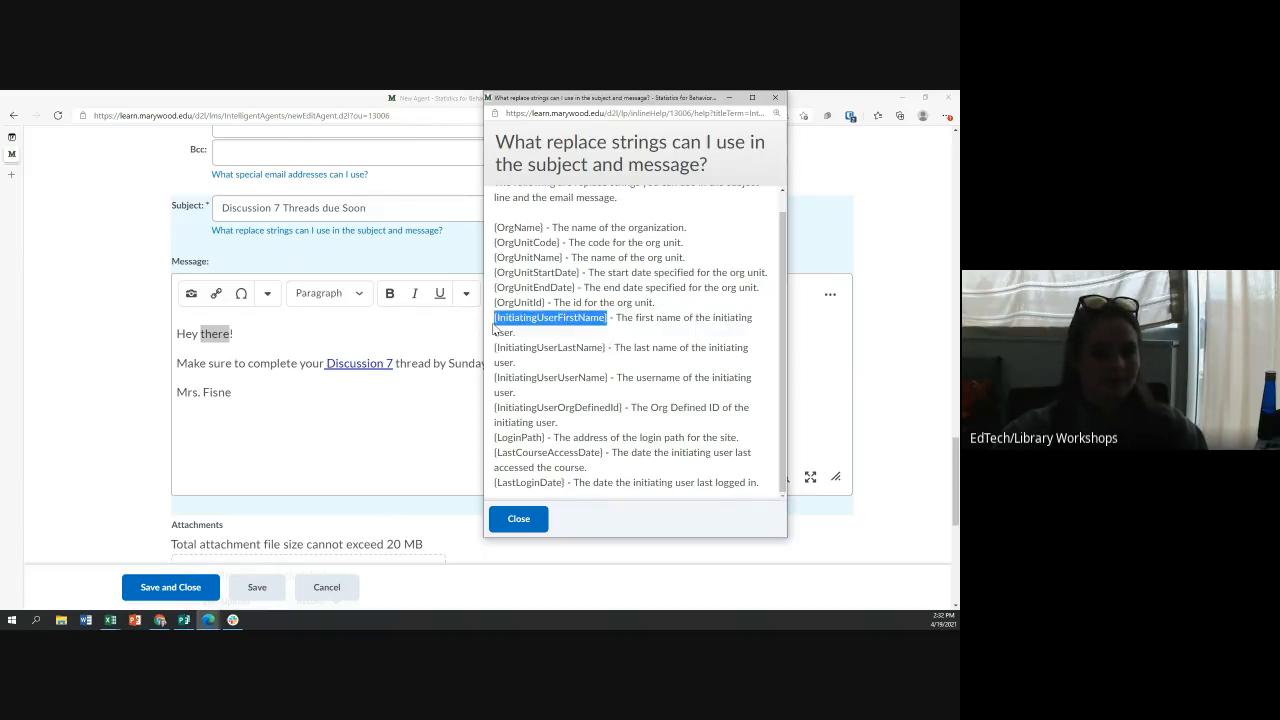
Replace "there" in the message greeting with the copied {InitiatingUserFirstName} string, keeping the exclamation mark after it.
click(235, 334)
double_click(213, 338)
key(ctrl+v)
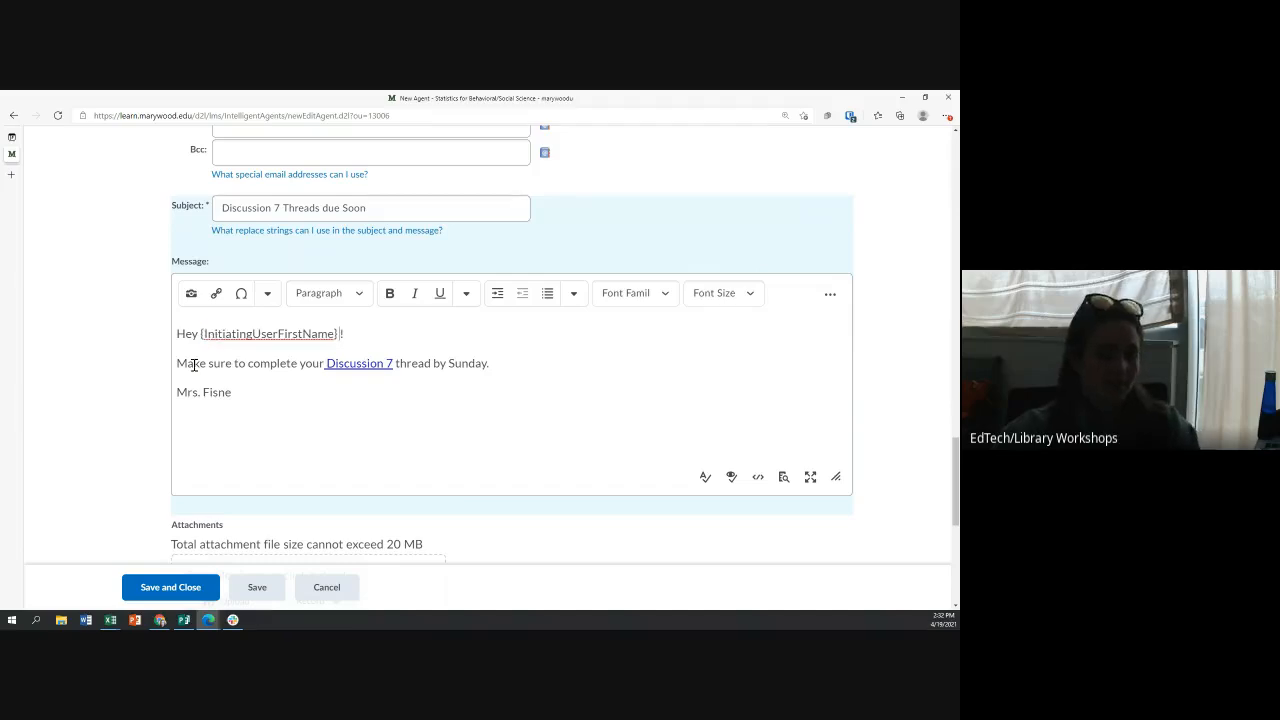
key(BackSpace)
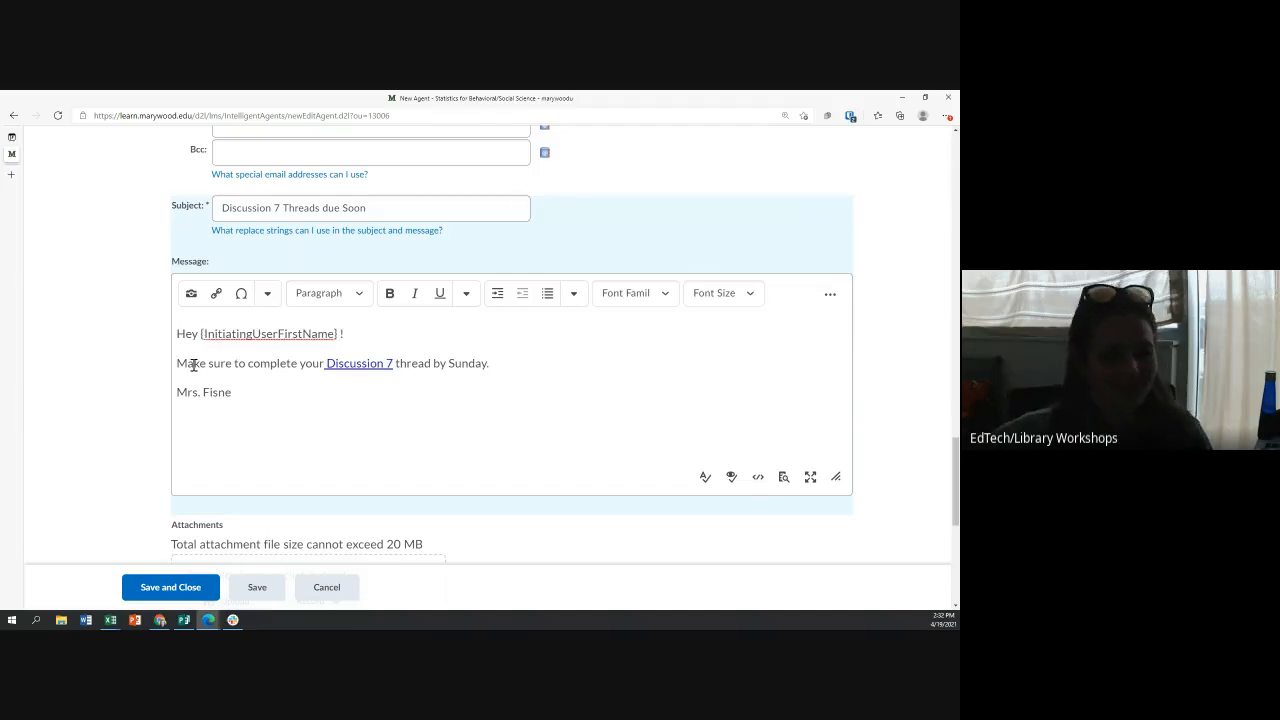
click(272, 214)
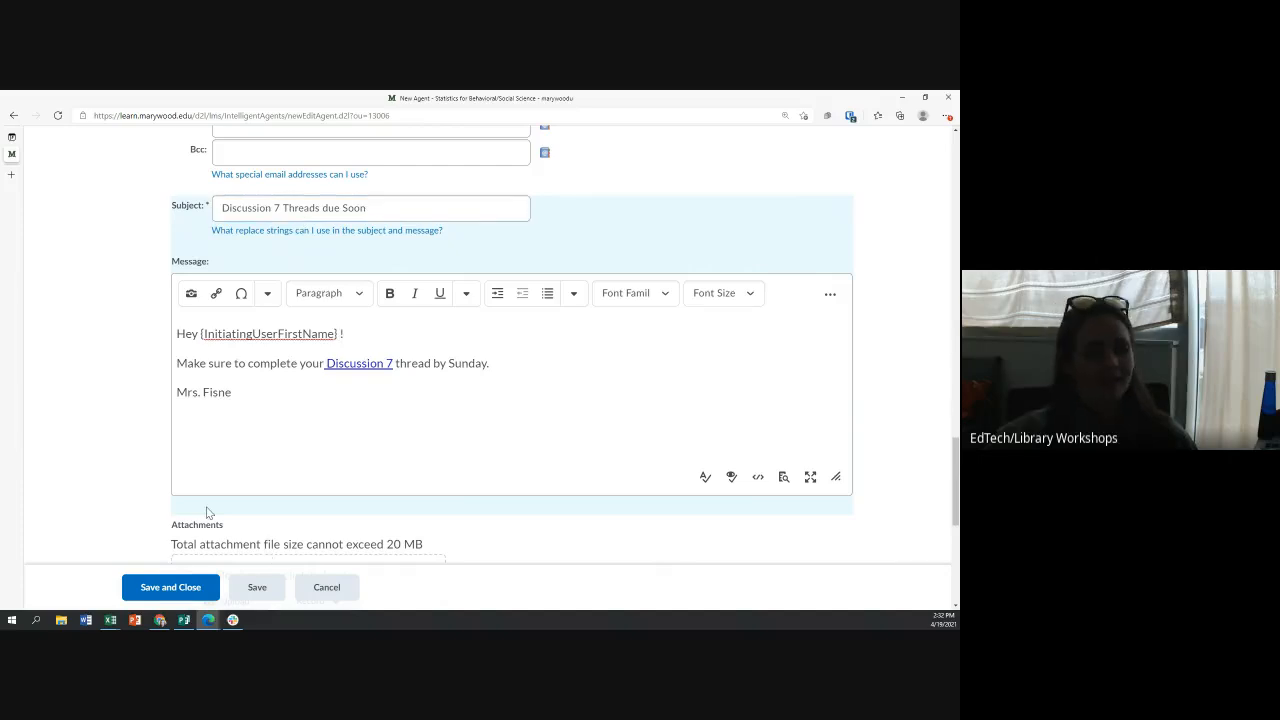
Delete the extra space after the first-name replace string in the message greeting, and check the recording options for attachments.
key(BackSpace)
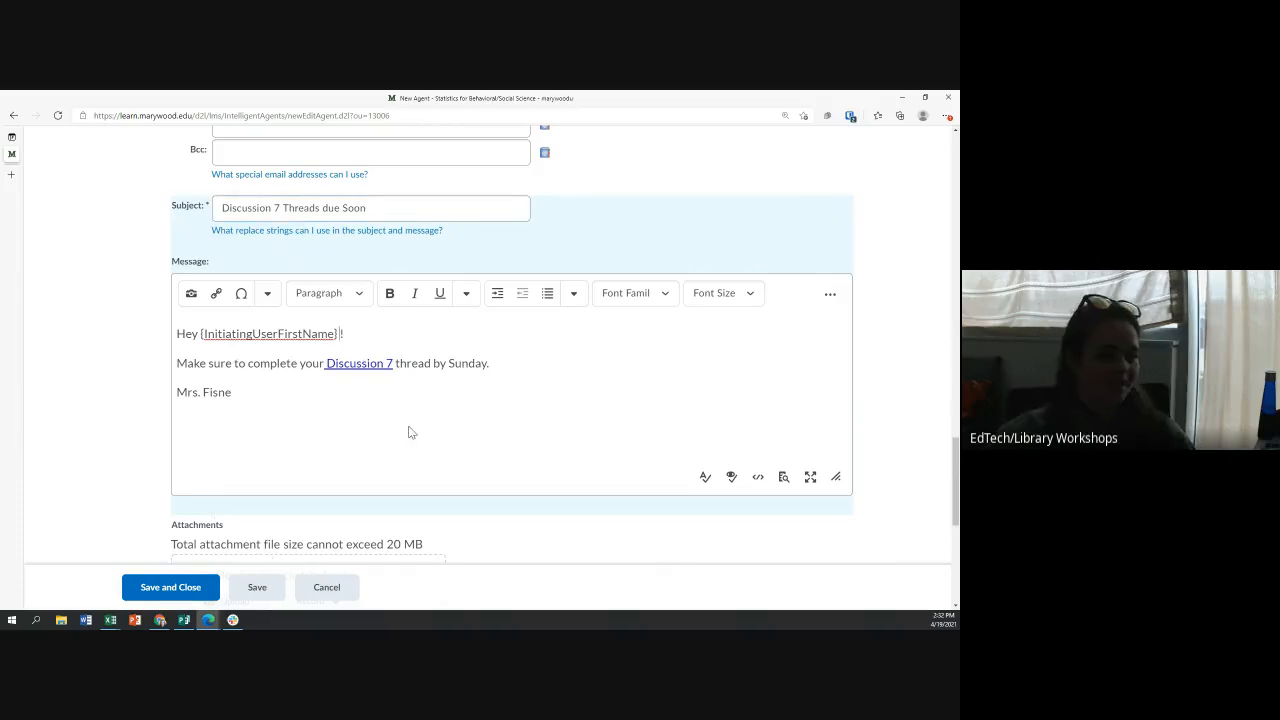
scroll(408, 432, down, 2)
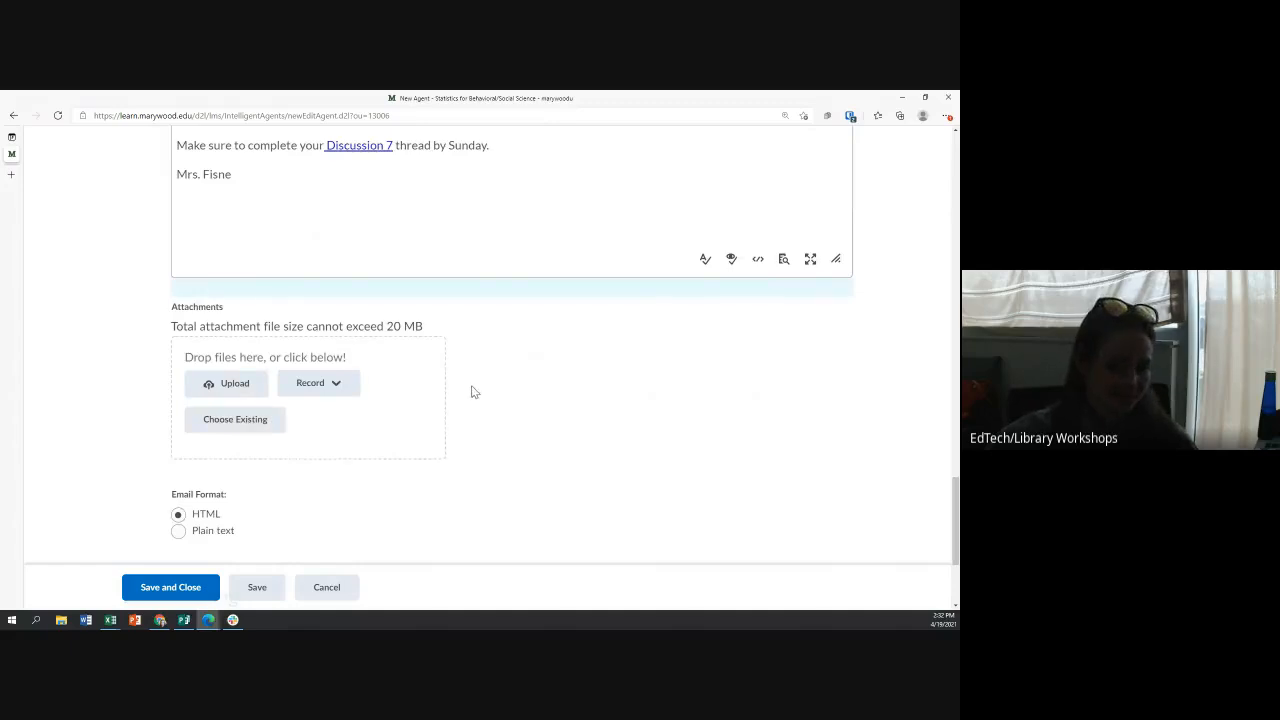
scroll(470, 394, up, 1)
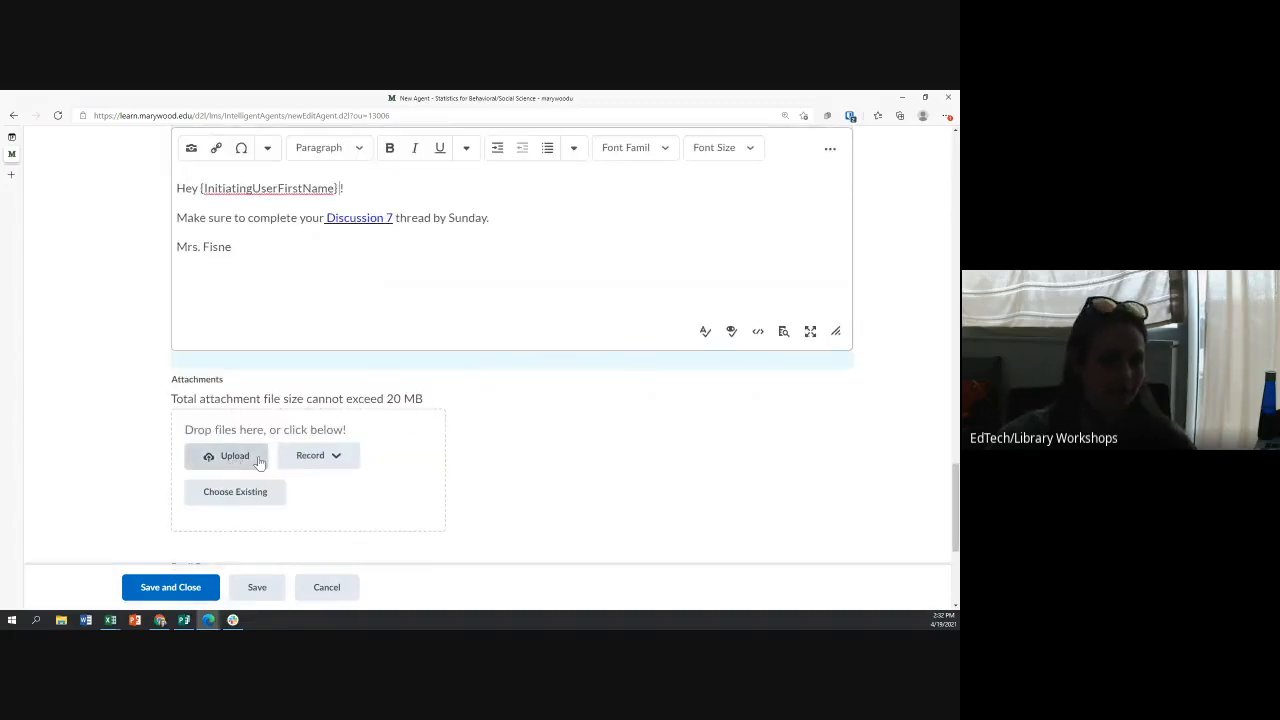
click(320, 456)
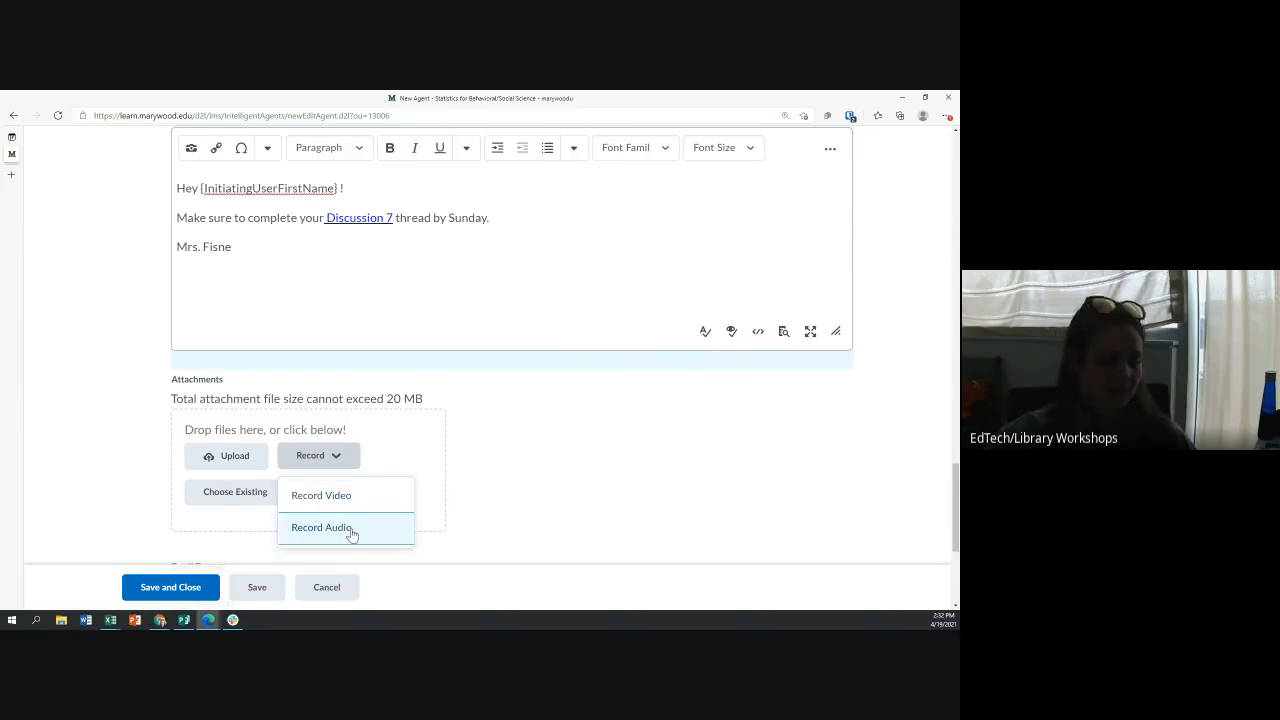
scroll(351, 535, down, 3)
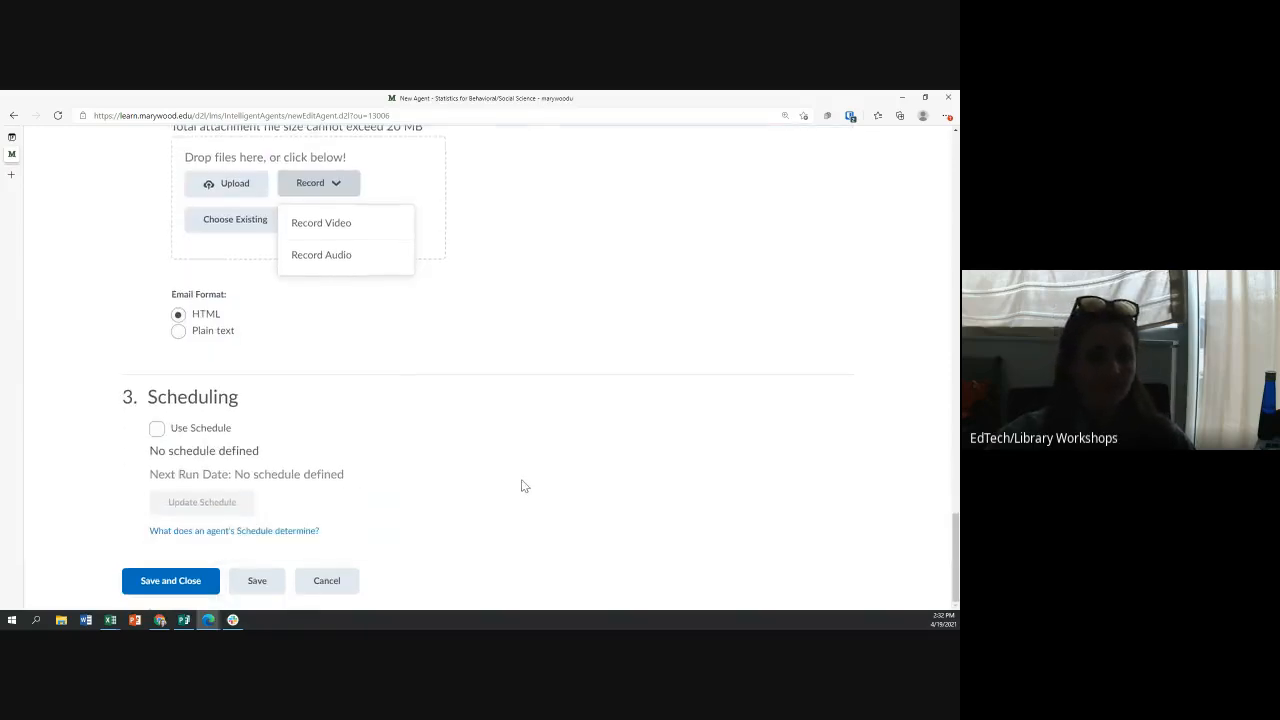
scroll(521, 486, up, 5)
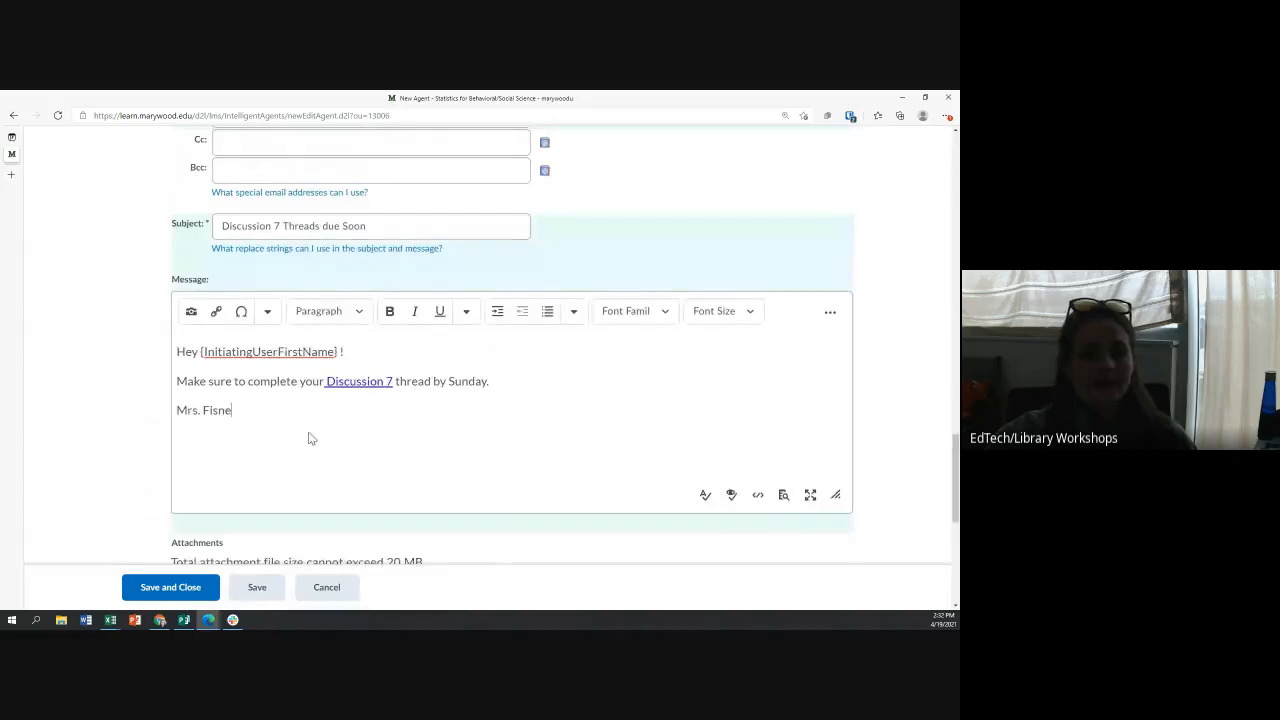
scroll(309, 437, down, 3)
scroll(309, 438, down, 2)
click(152, 329)
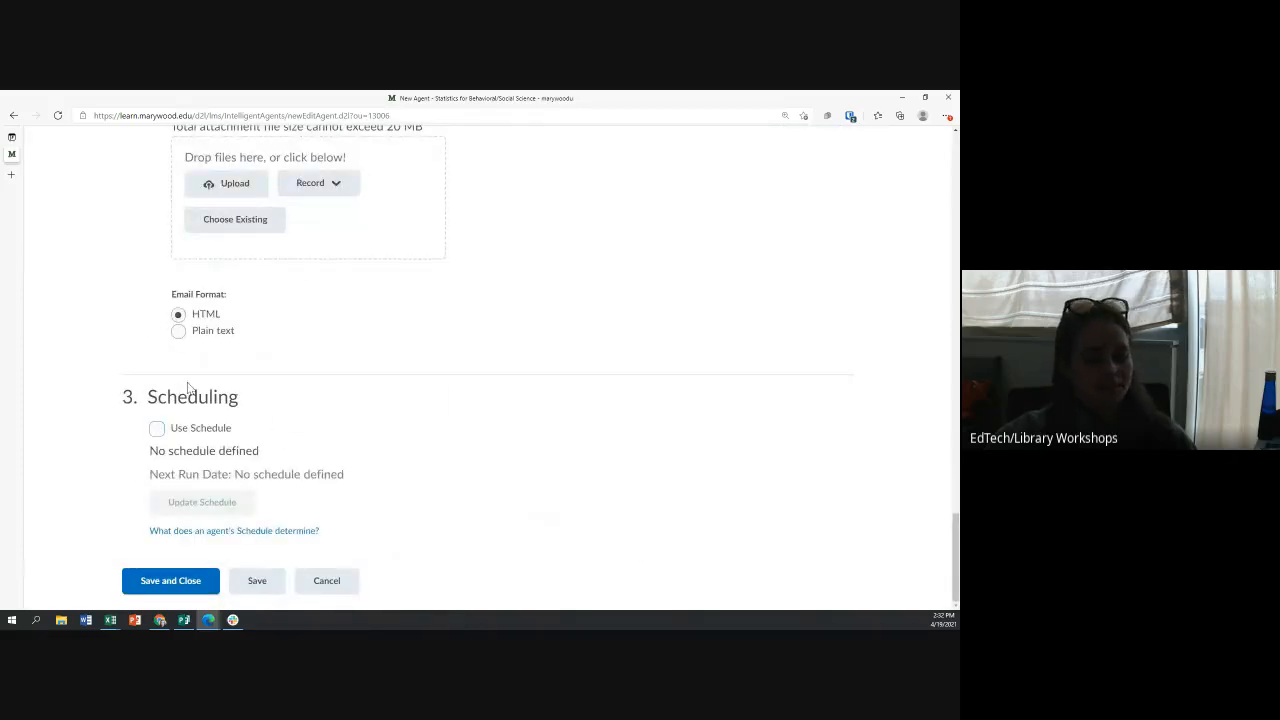
click(157, 430)
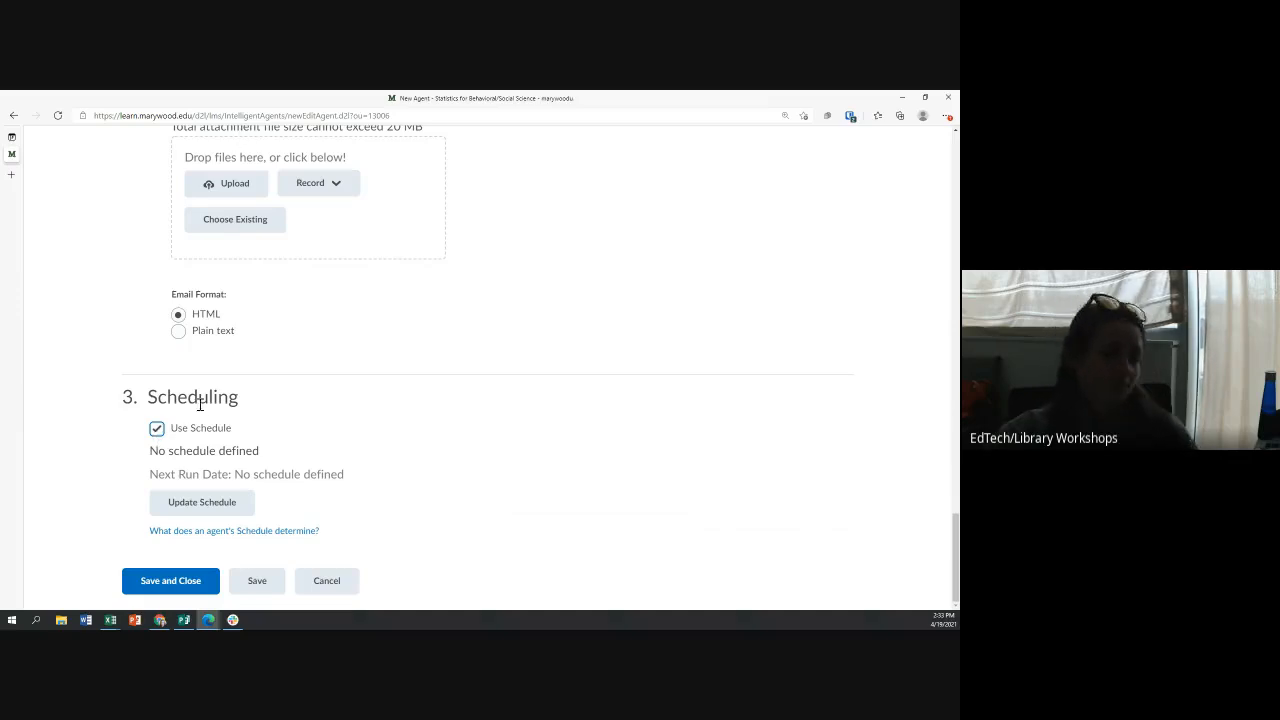
click(157, 430)
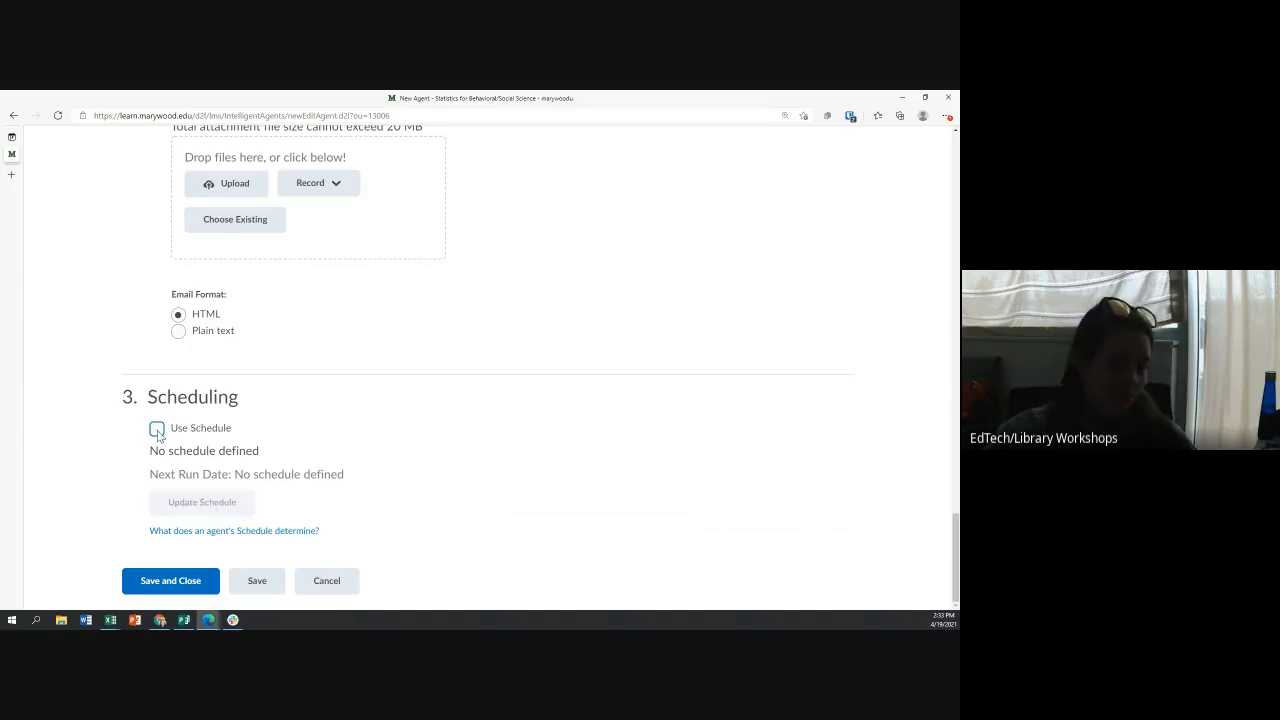
click(157, 432)
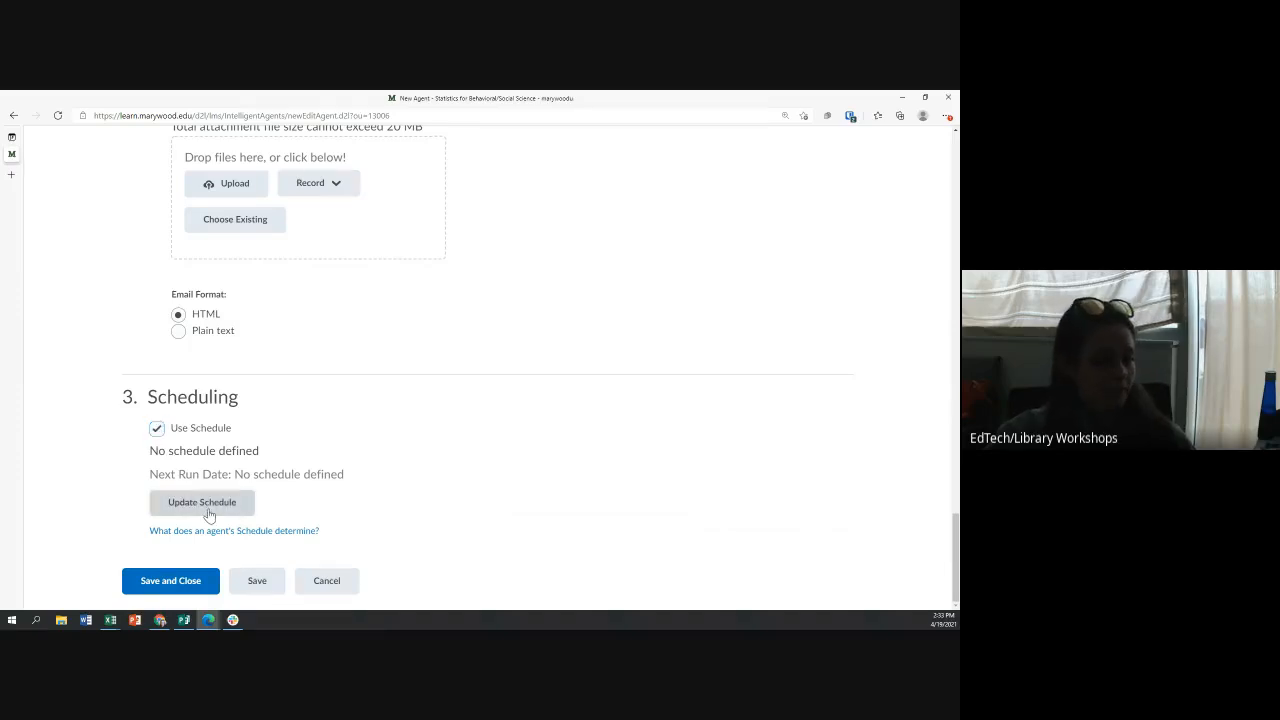
click(209, 512)
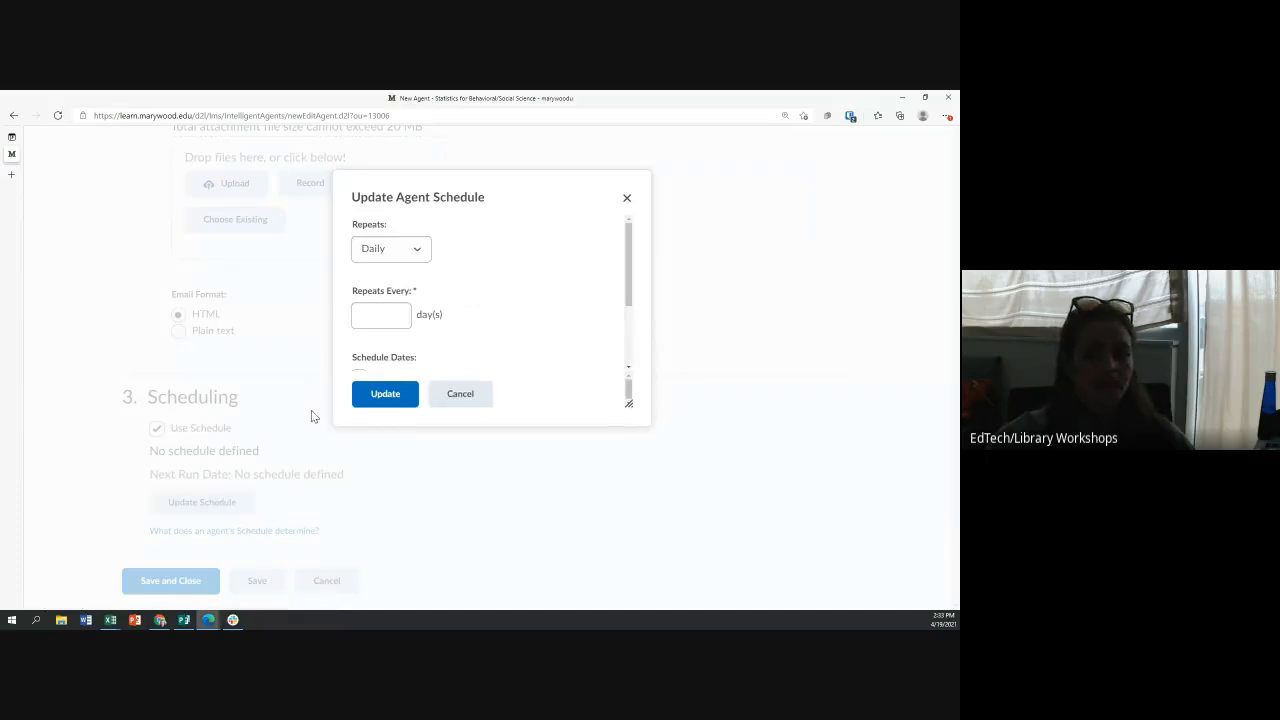
click(398, 250)
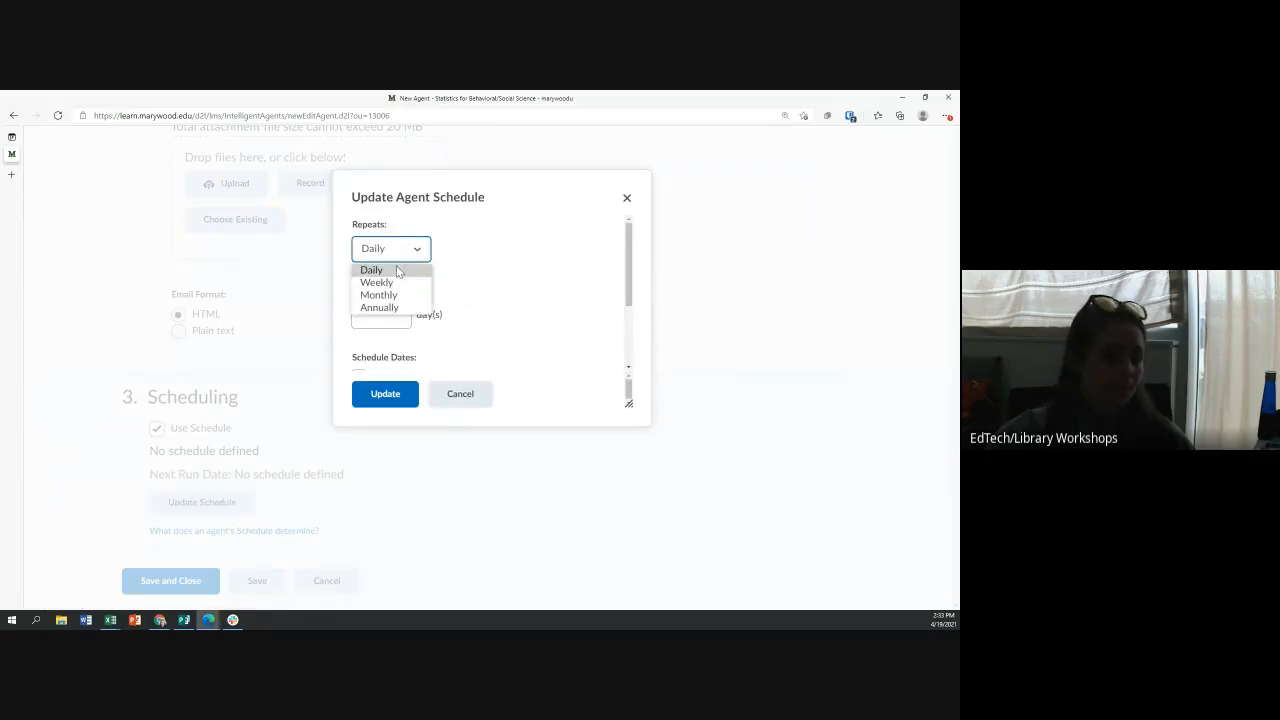
click(380, 283)
click(388, 317)
click(402, 252)
click(484, 275)
scroll(498, 279, down, 1)
click(437, 303)
scroll(541, 348, down, 5)
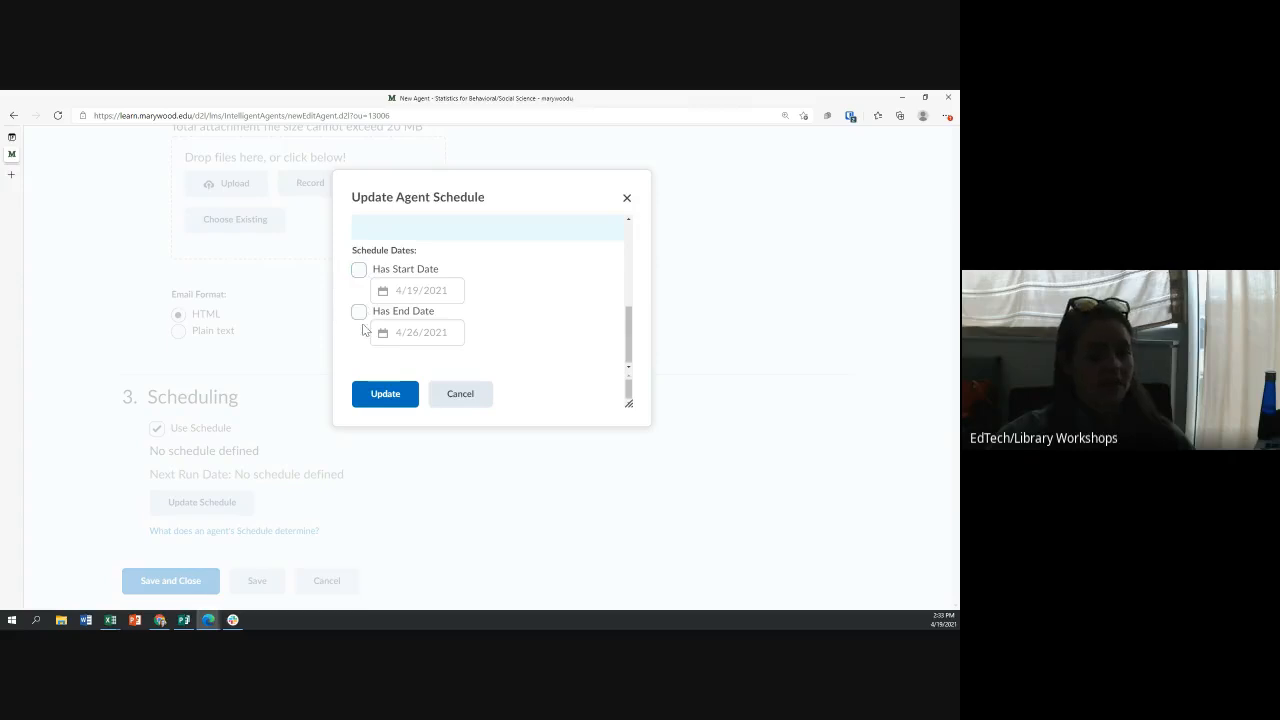
click(359, 269)
click(359, 311)
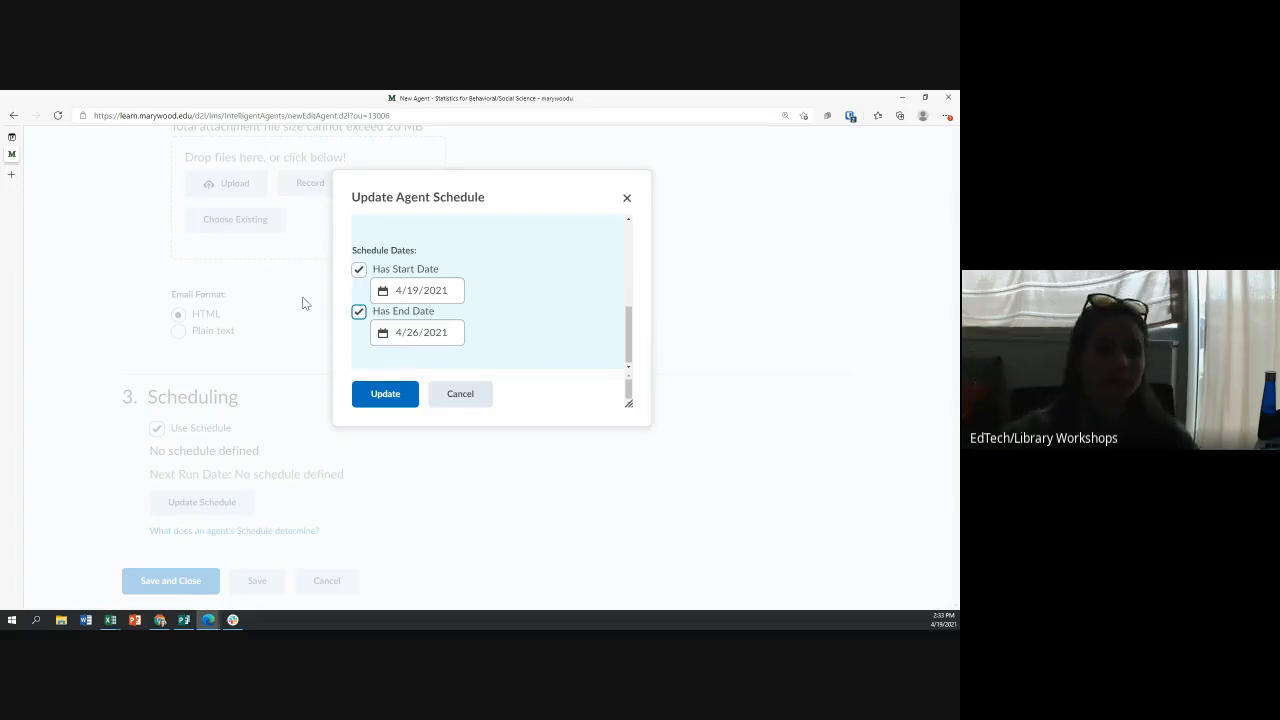
click(358, 269)
click(358, 311)
click(359, 270)
click(417, 288)
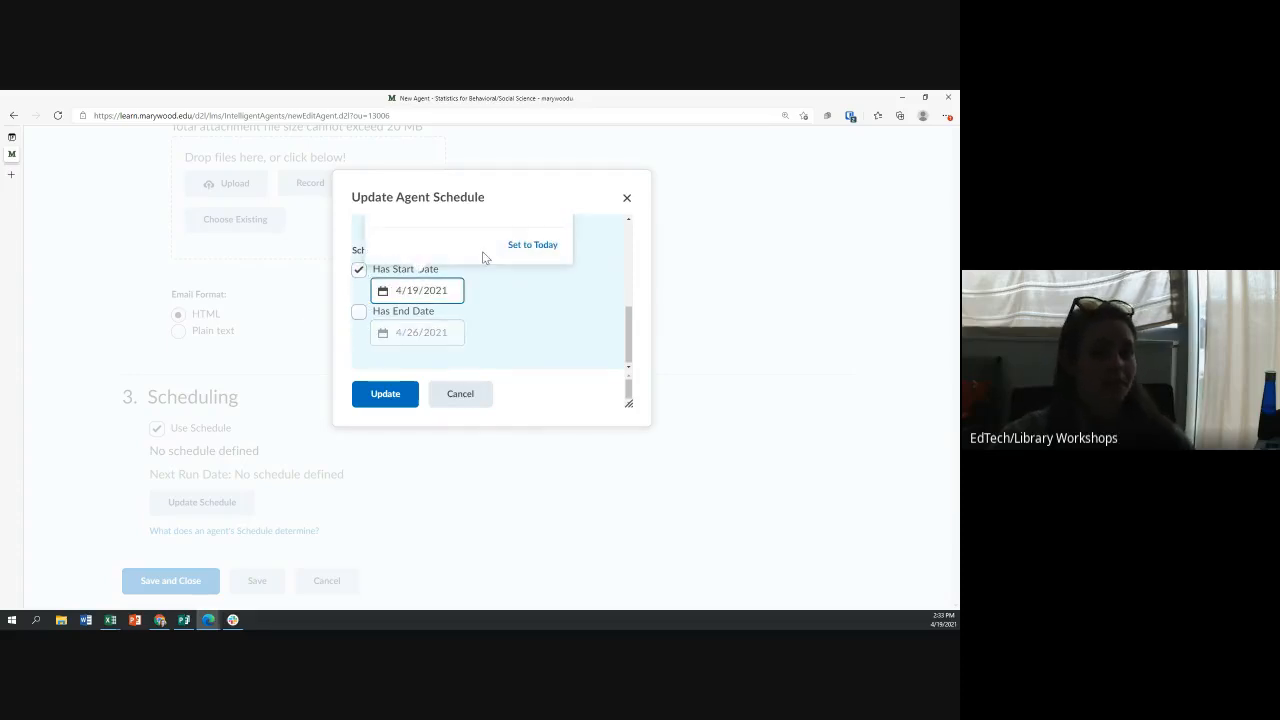
scroll(417, 287, up, 4)
scroll(530, 250, up, 1)
click(551, 252)
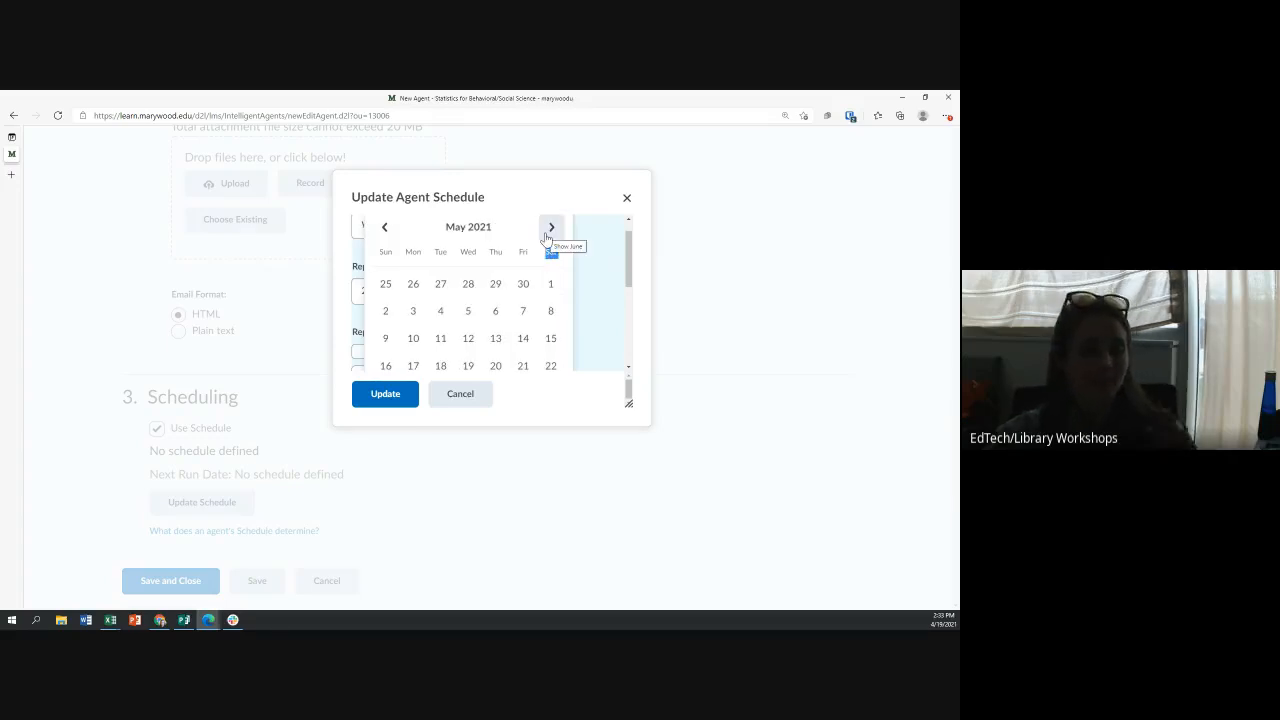
click(547, 236)
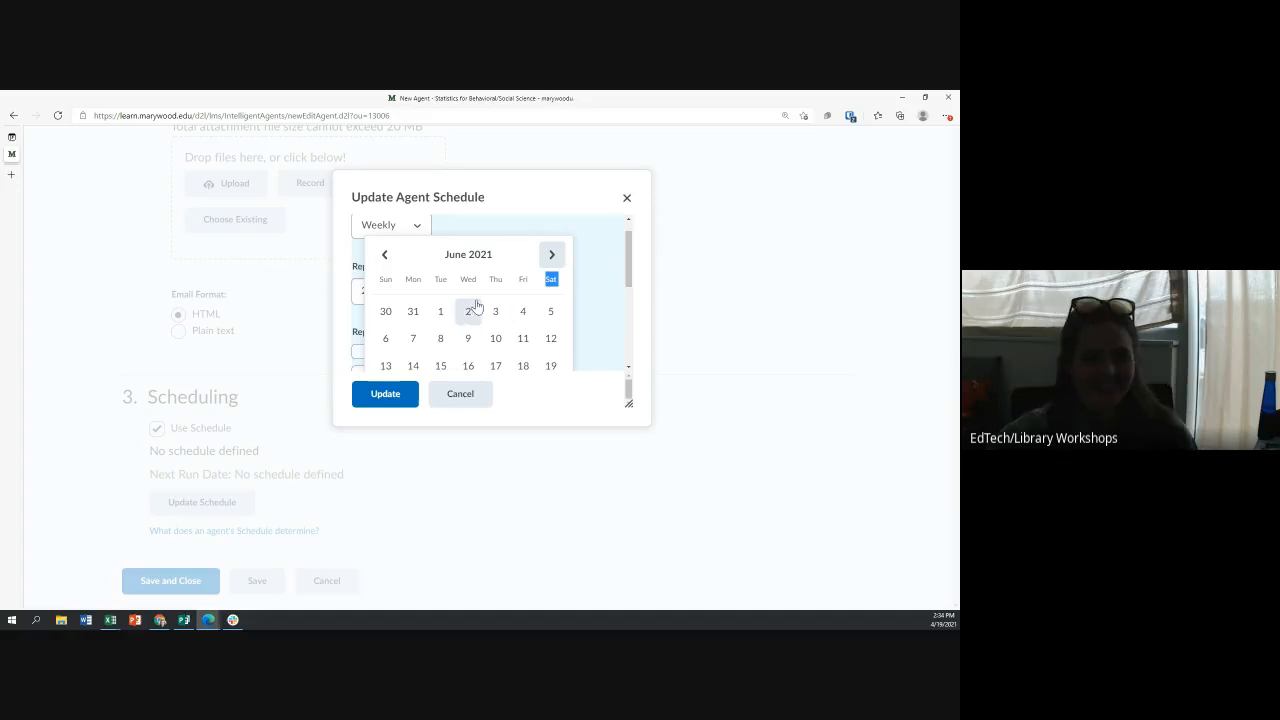
click(551, 255)
click(551, 255)
click(462, 396)
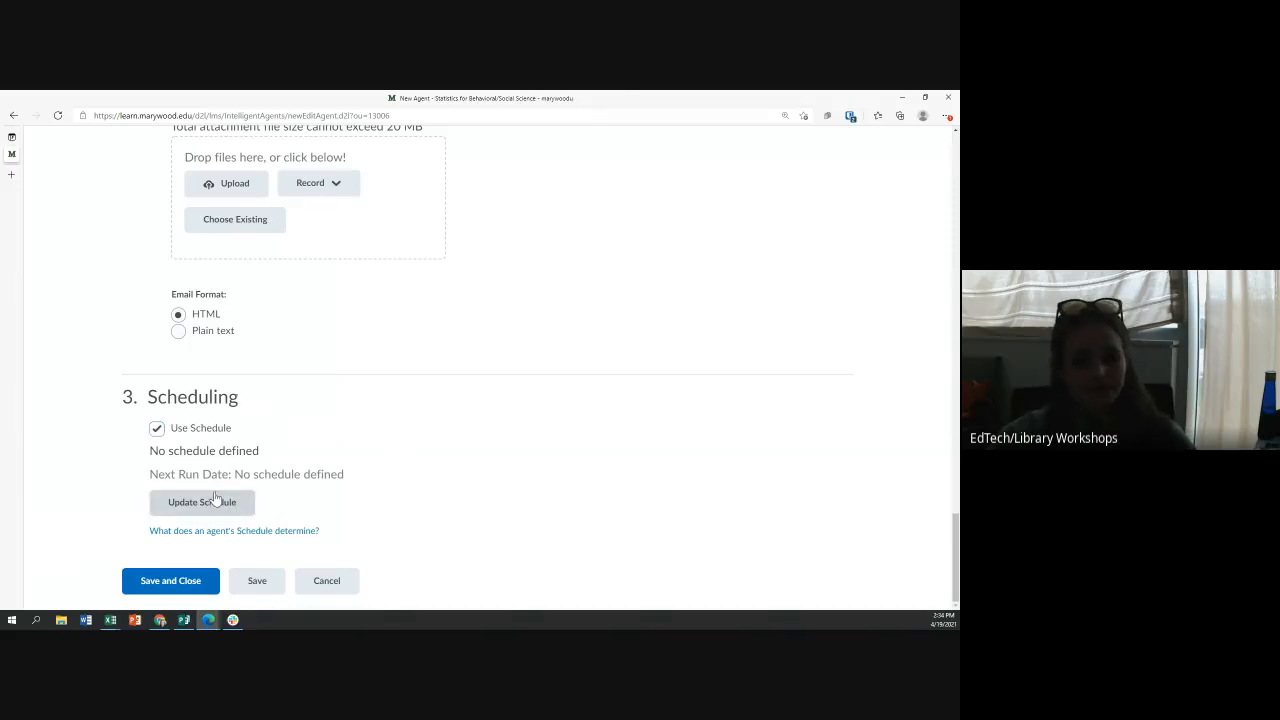
click(157, 429)
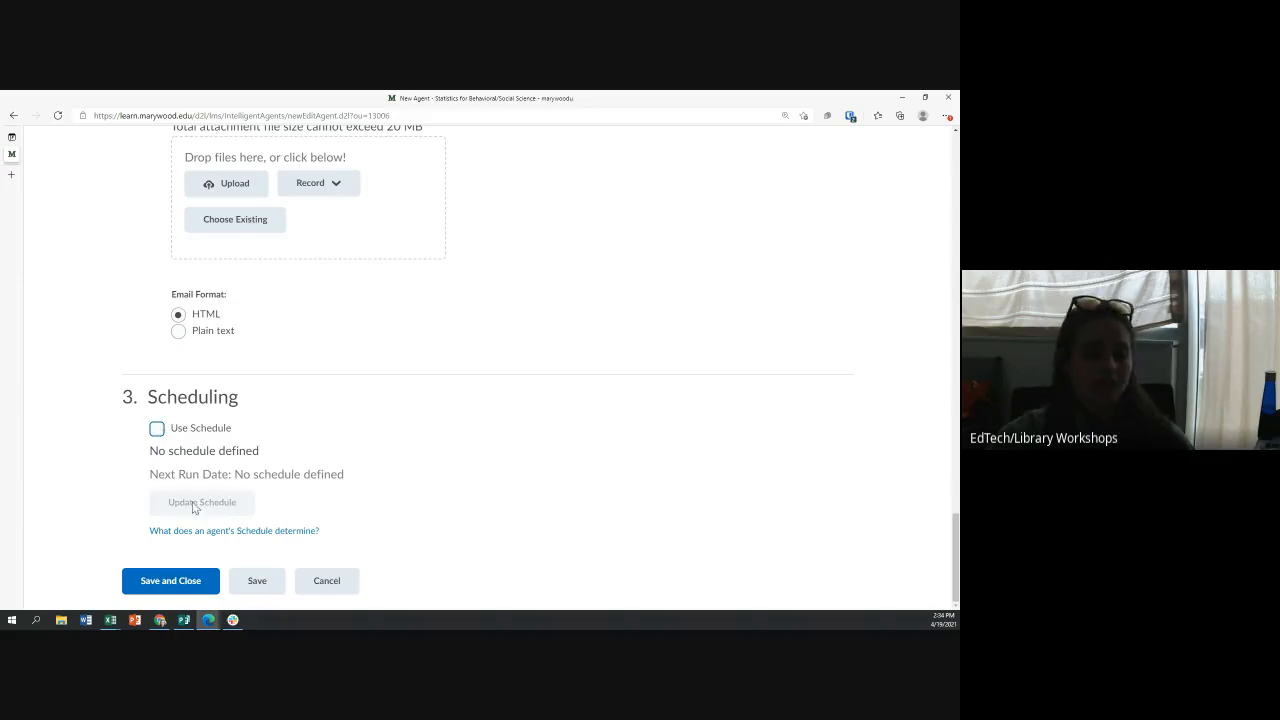
Enable the agent's schedule and set it to repeat daily, every 2 days.
click(156, 432)
click(180, 508)
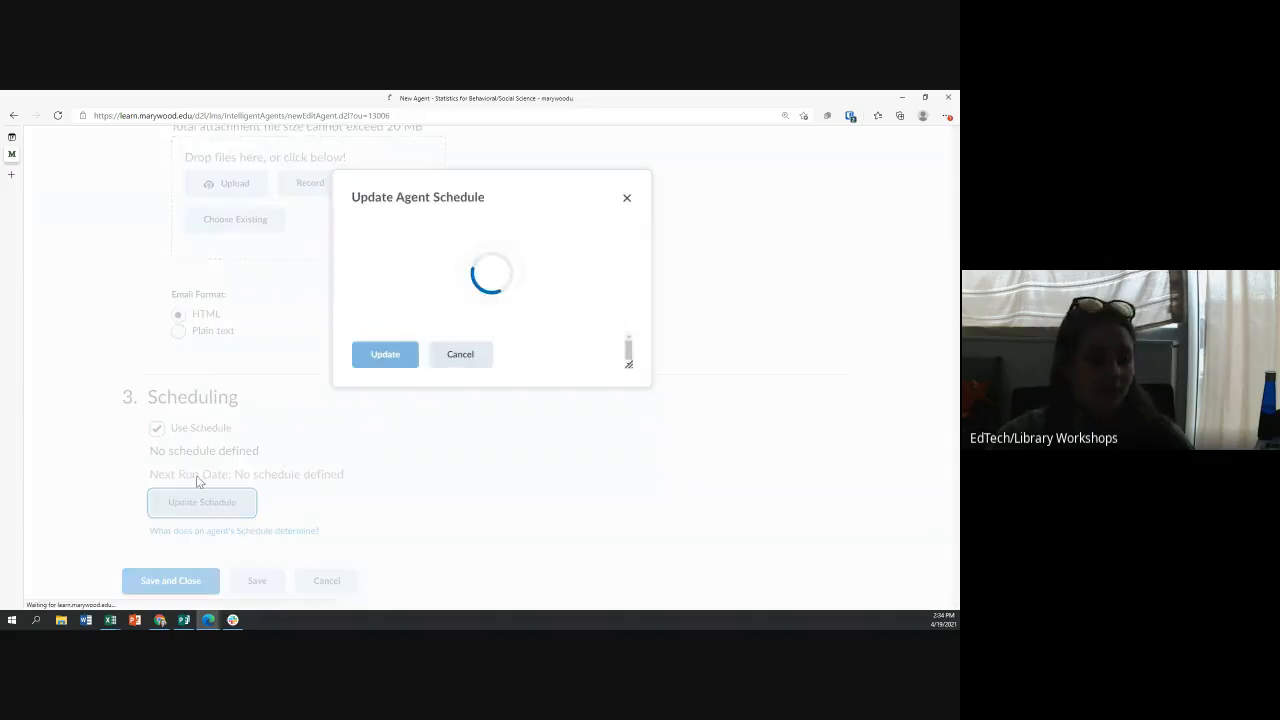
click(393, 262)
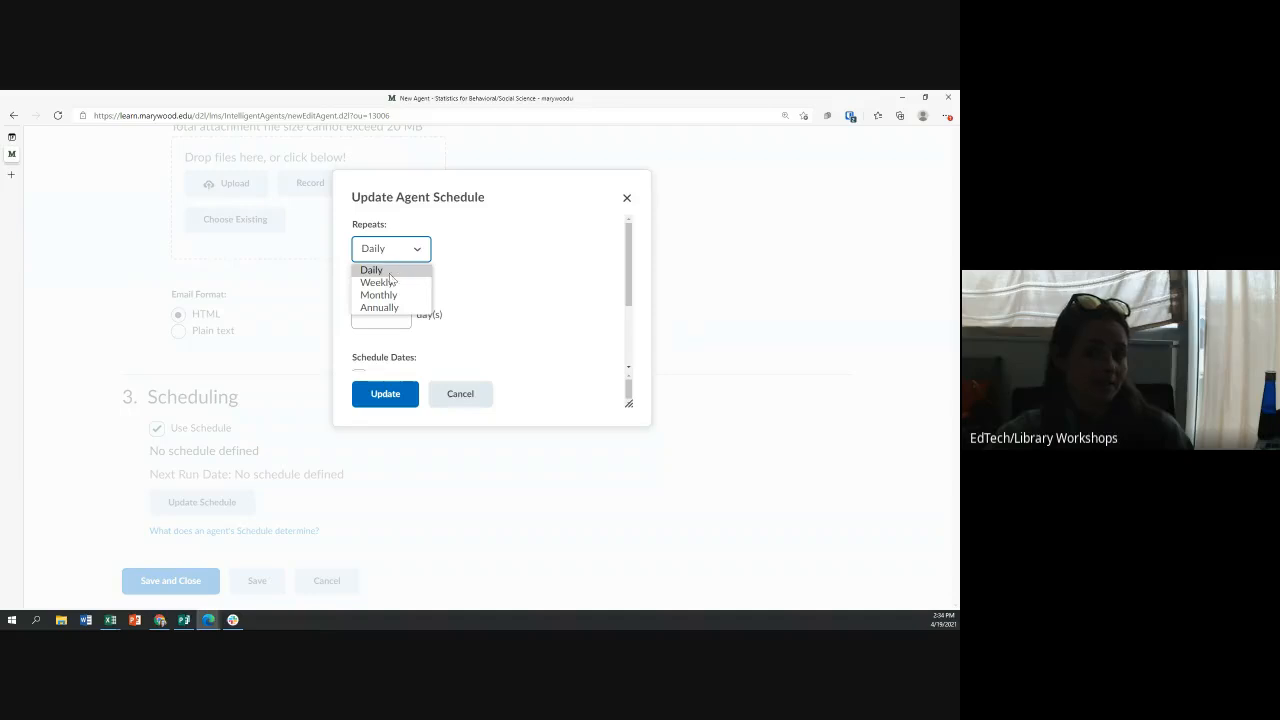
click(389, 275)
scroll(460, 290, down, 1)
click(402, 290)
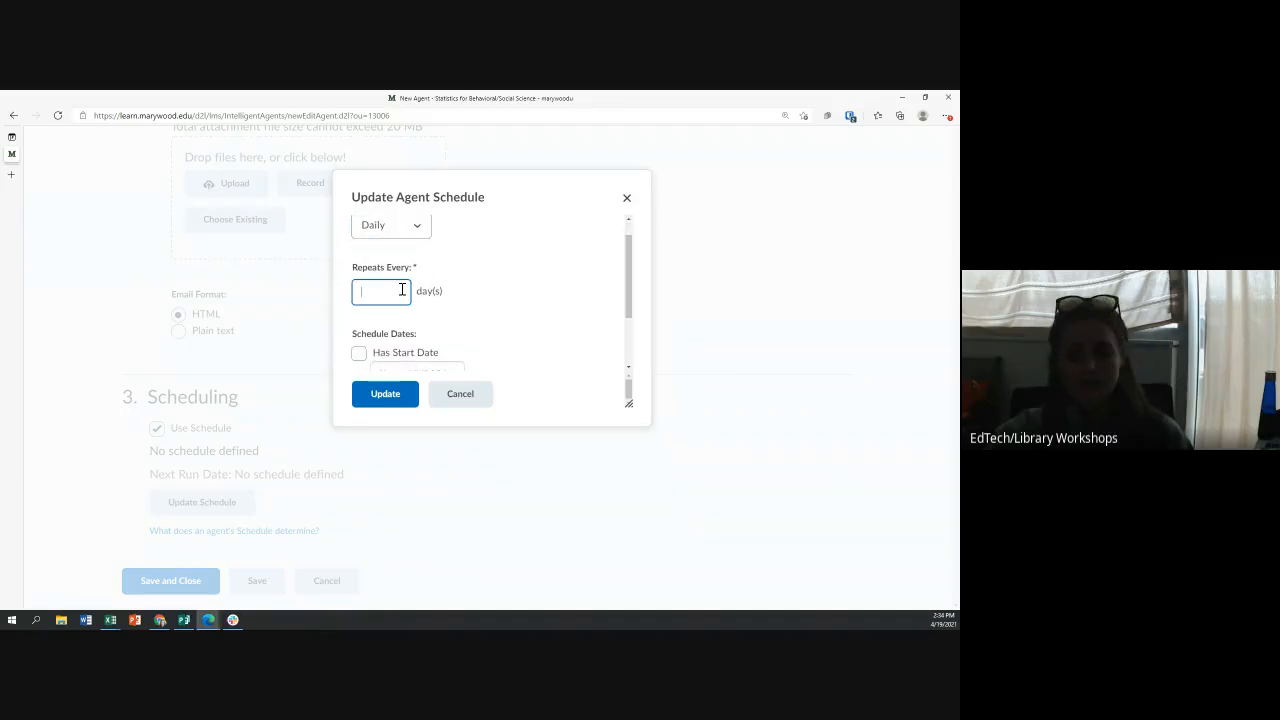
key(BackSpace)
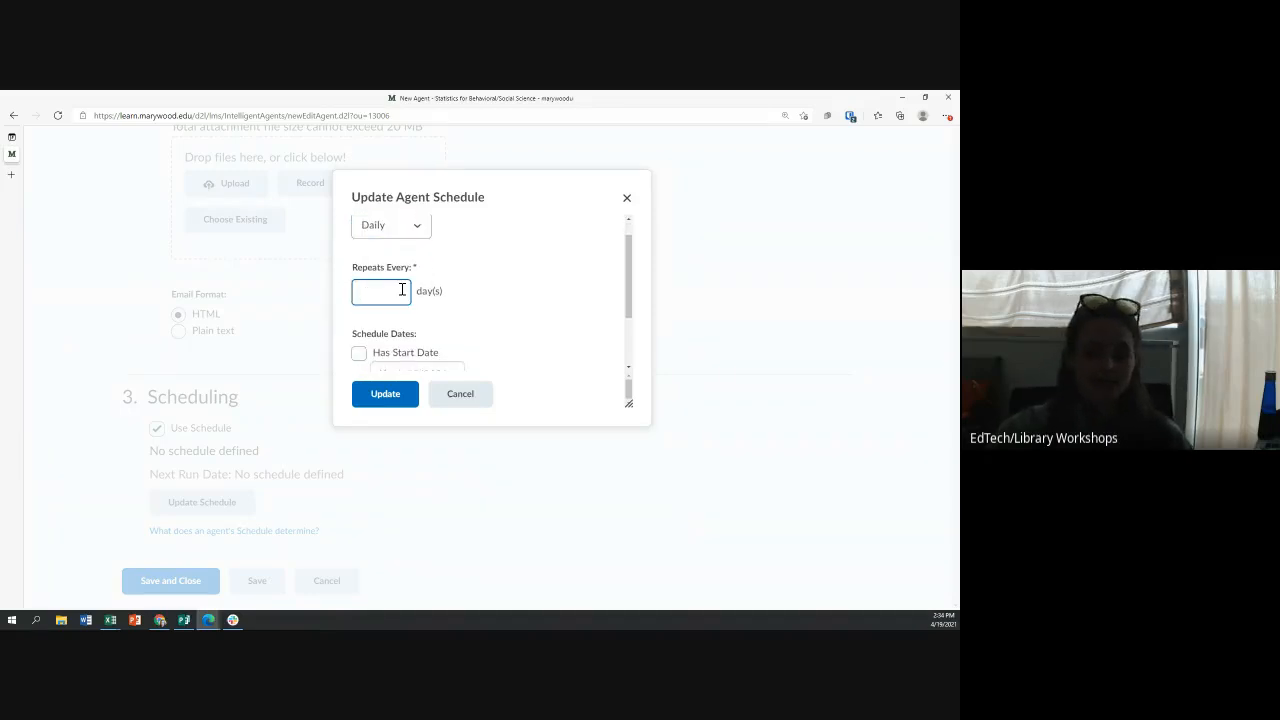
text(2)
scroll(400, 290, up, 1)
Give the schedule a start date of 4/29/2021 and an end date of 4/30/2021, and apply the update.
scroll(400, 290, down, 2)
click(359, 283)
click(359, 325)
click(428, 303)
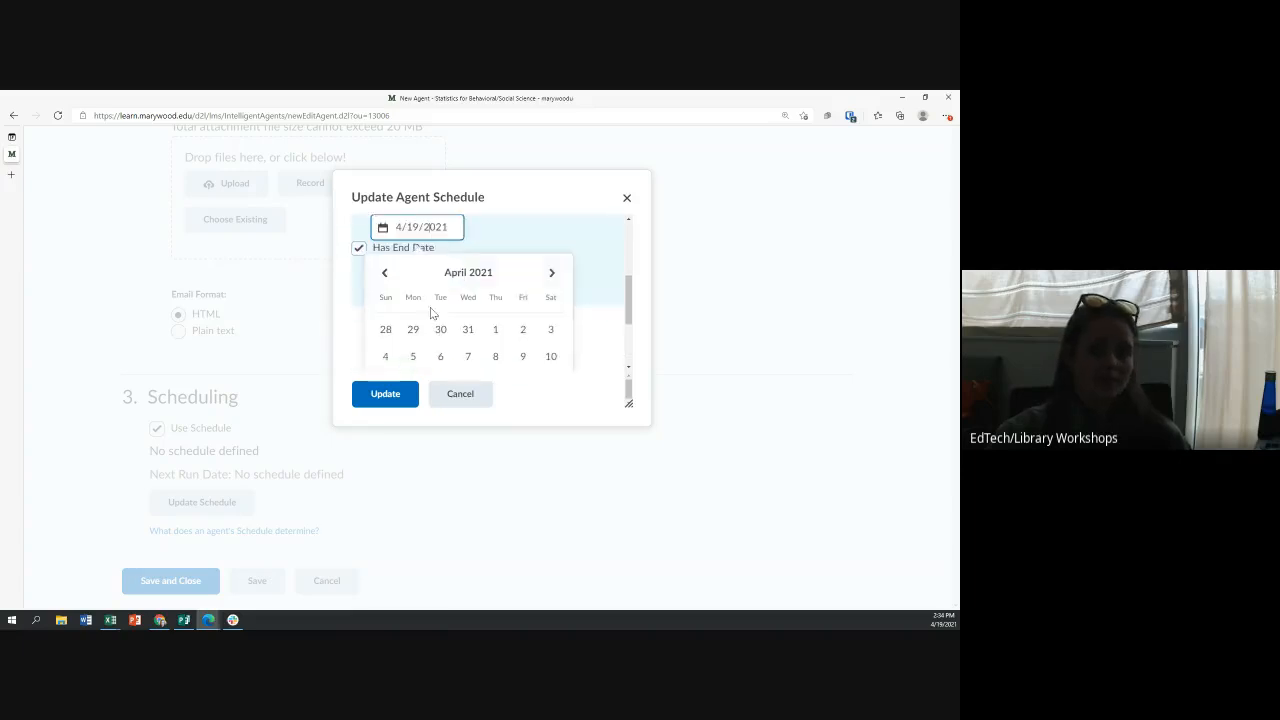
click(551, 273)
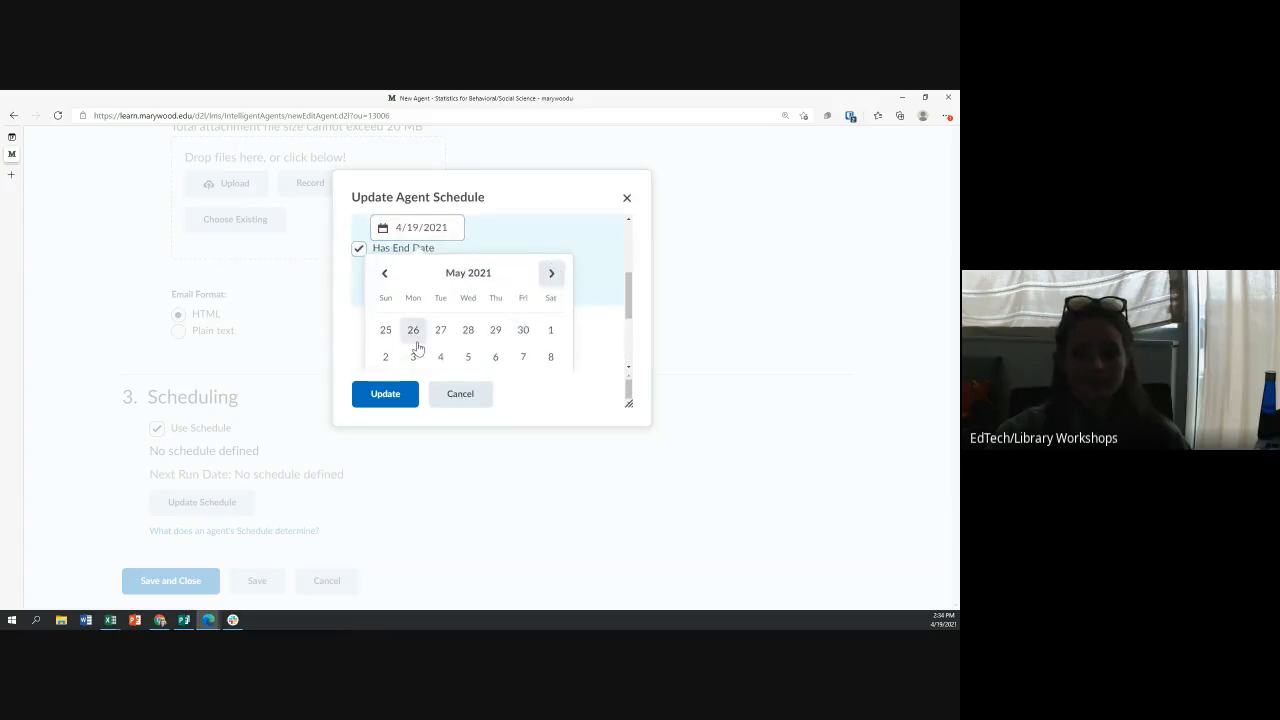
click(494, 332)
click(443, 333)
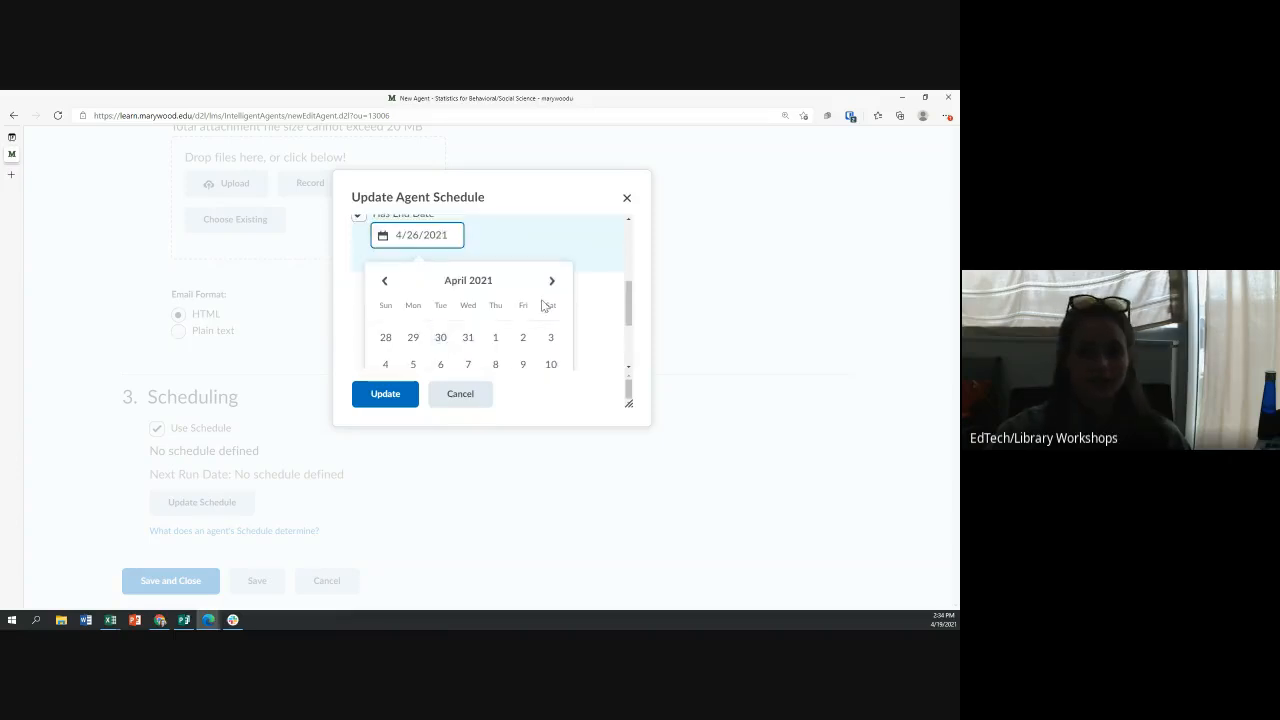
click(523, 317)
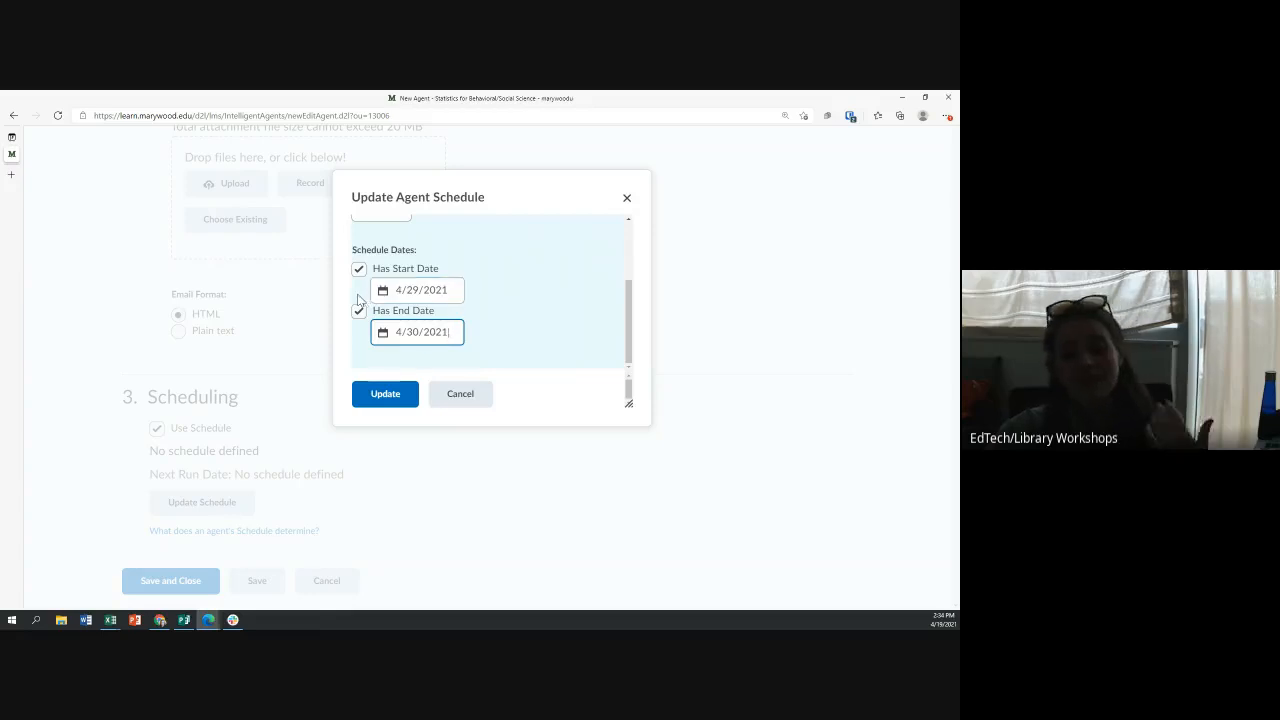
click(410, 325)
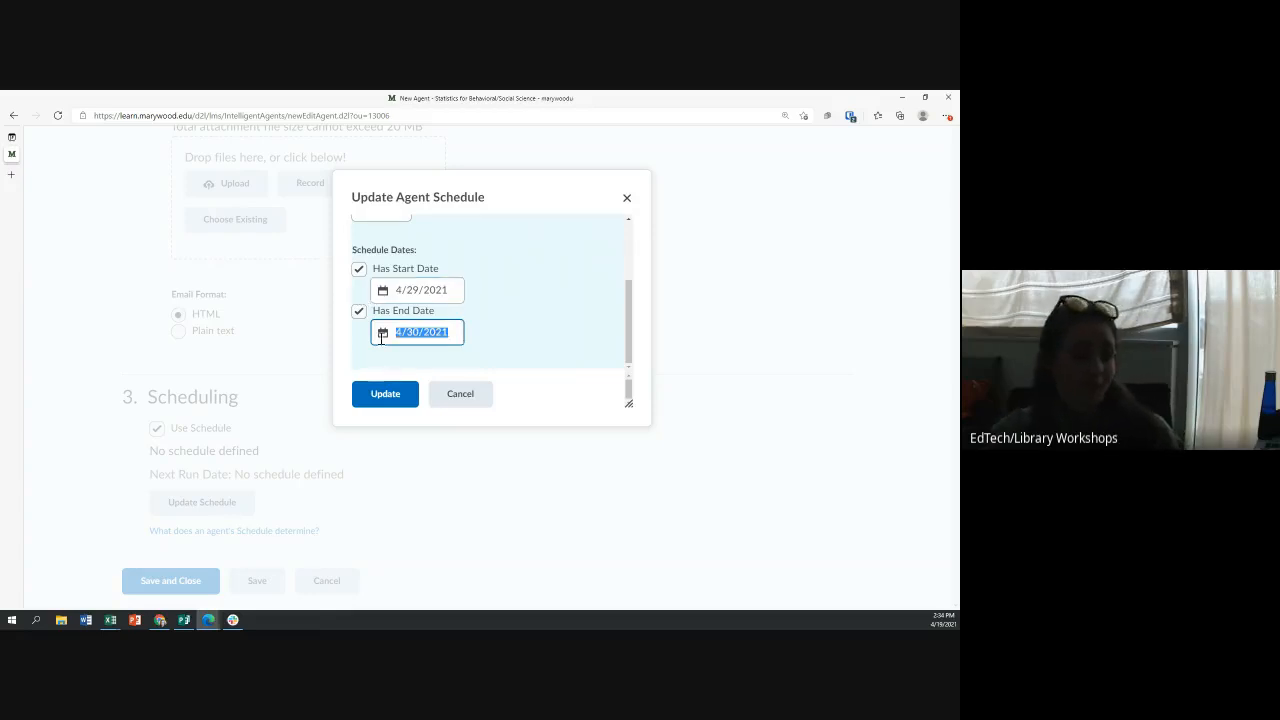
click(500, 258)
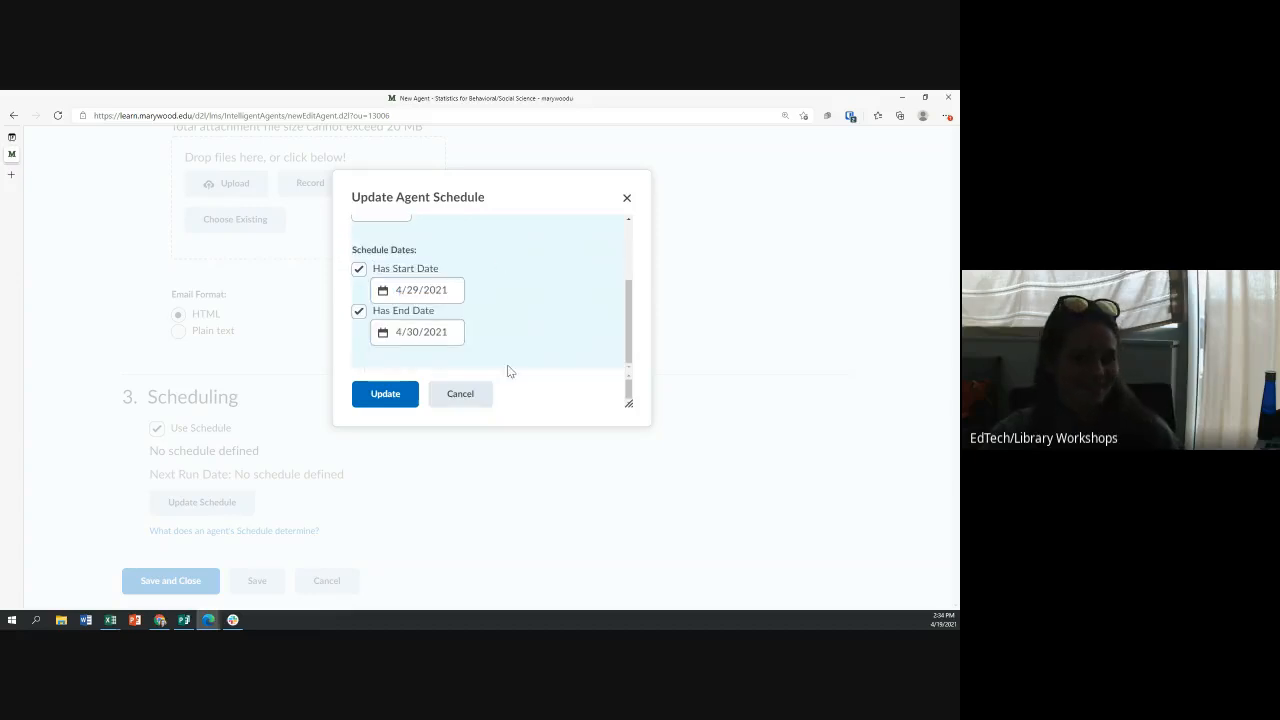
click(392, 399)
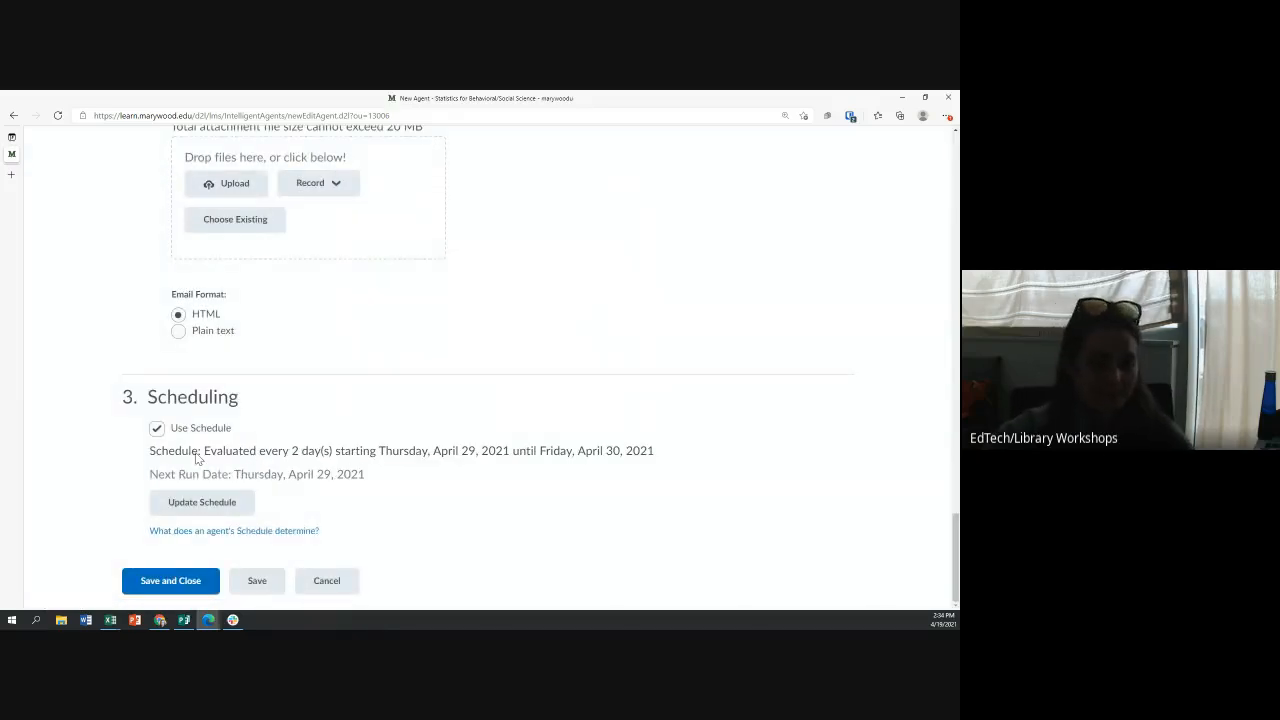
Turn off the agent's use of the schedule, and save and close the agent.
click(157, 431)
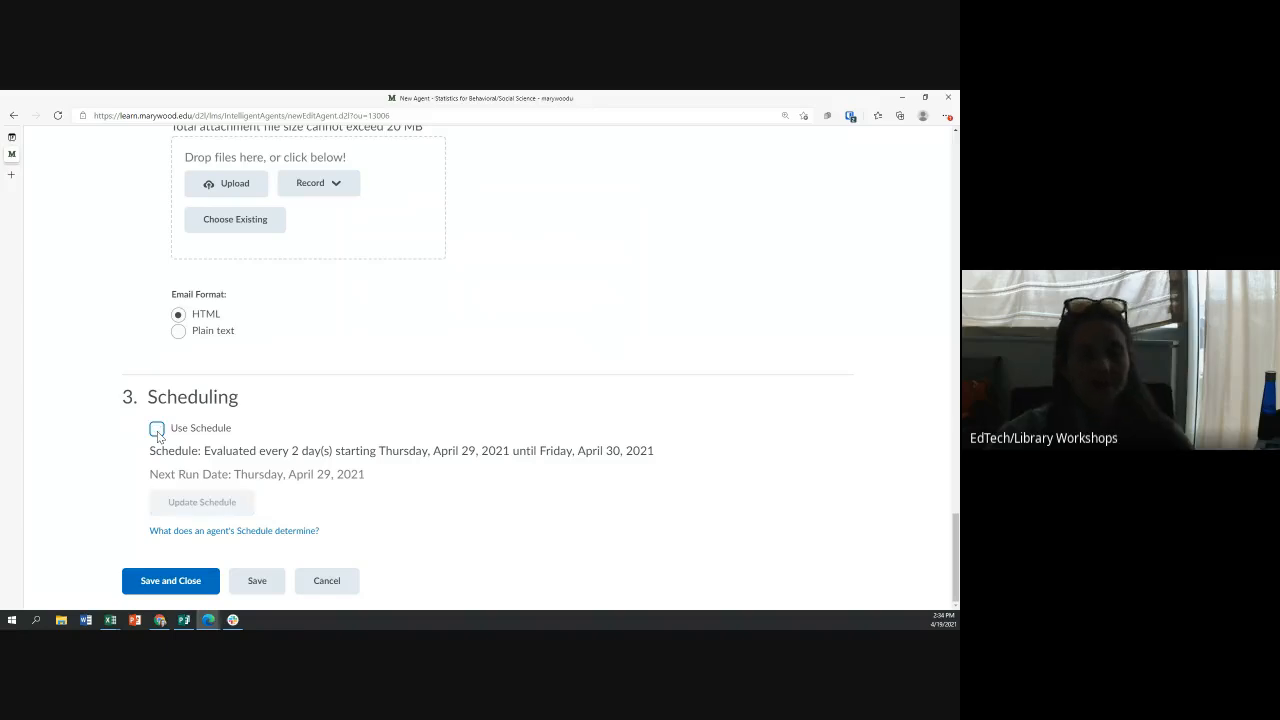
click(150, 586)
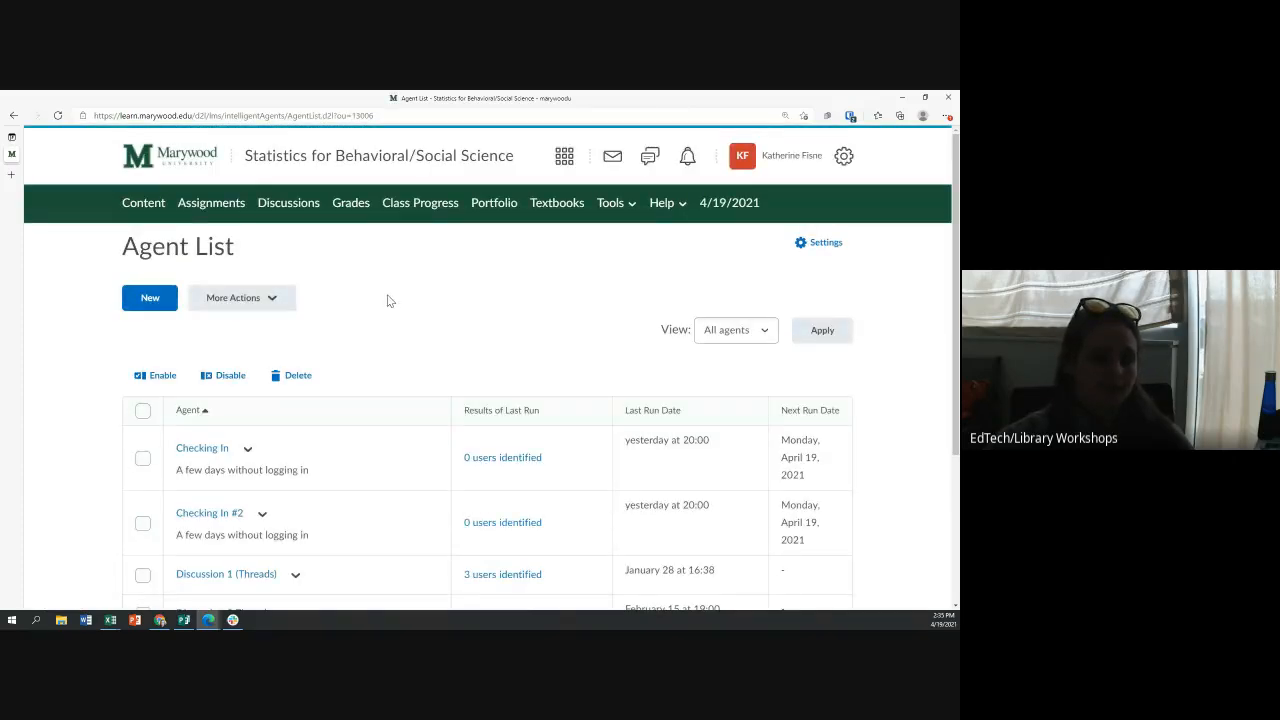
Submit a practice run of the Discussion 7 Threads agent from the agent list.
scroll(389, 299, down, 2)
scroll(389, 300, down, 1)
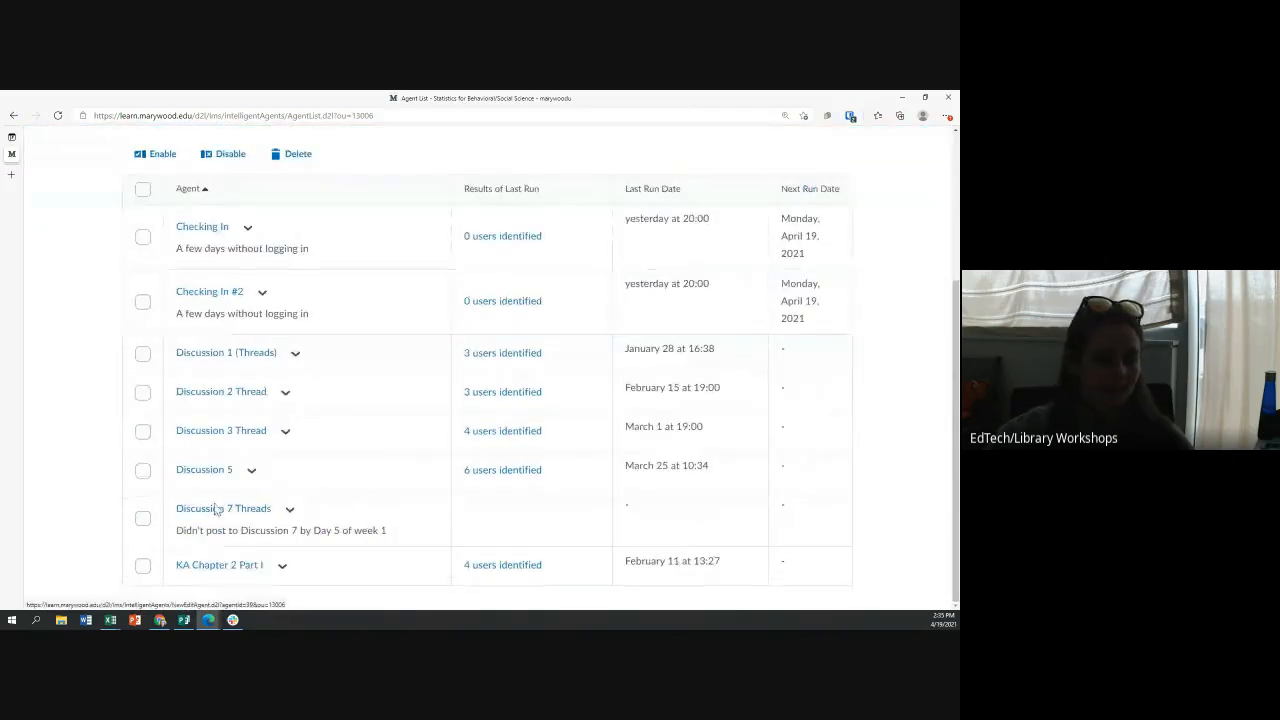
click(289, 510)
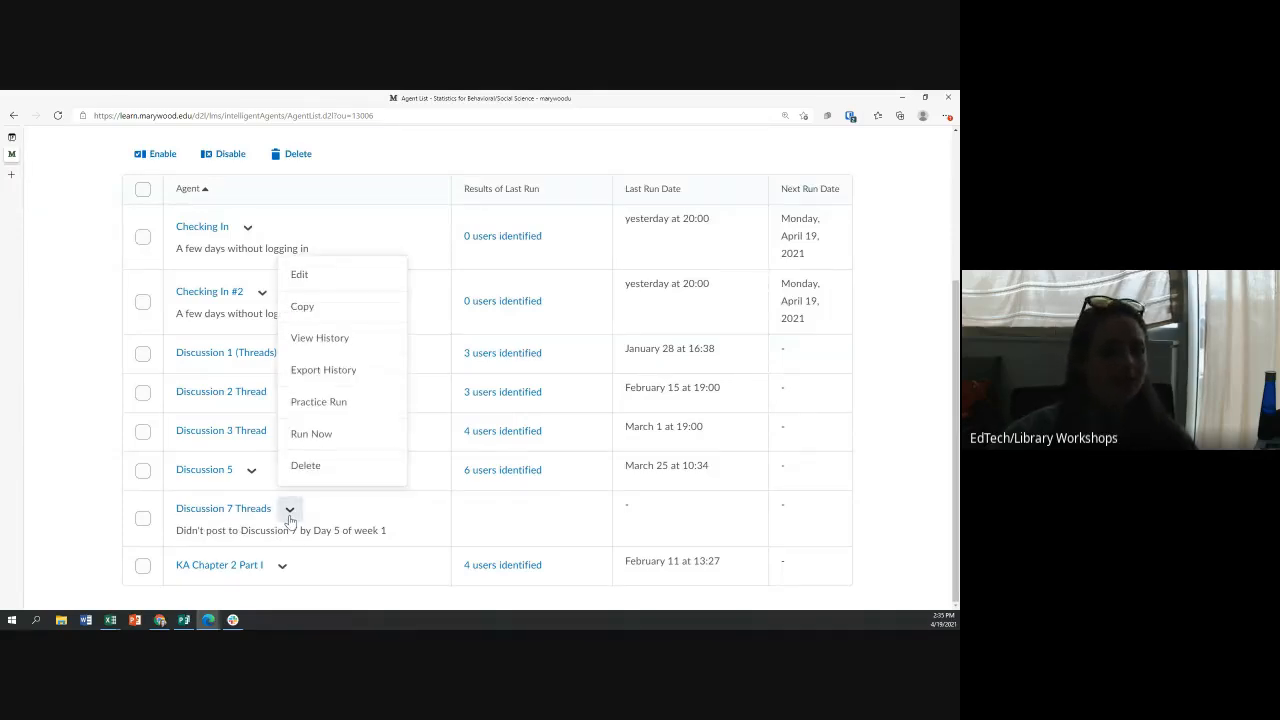
click(338, 403)
click(391, 361)
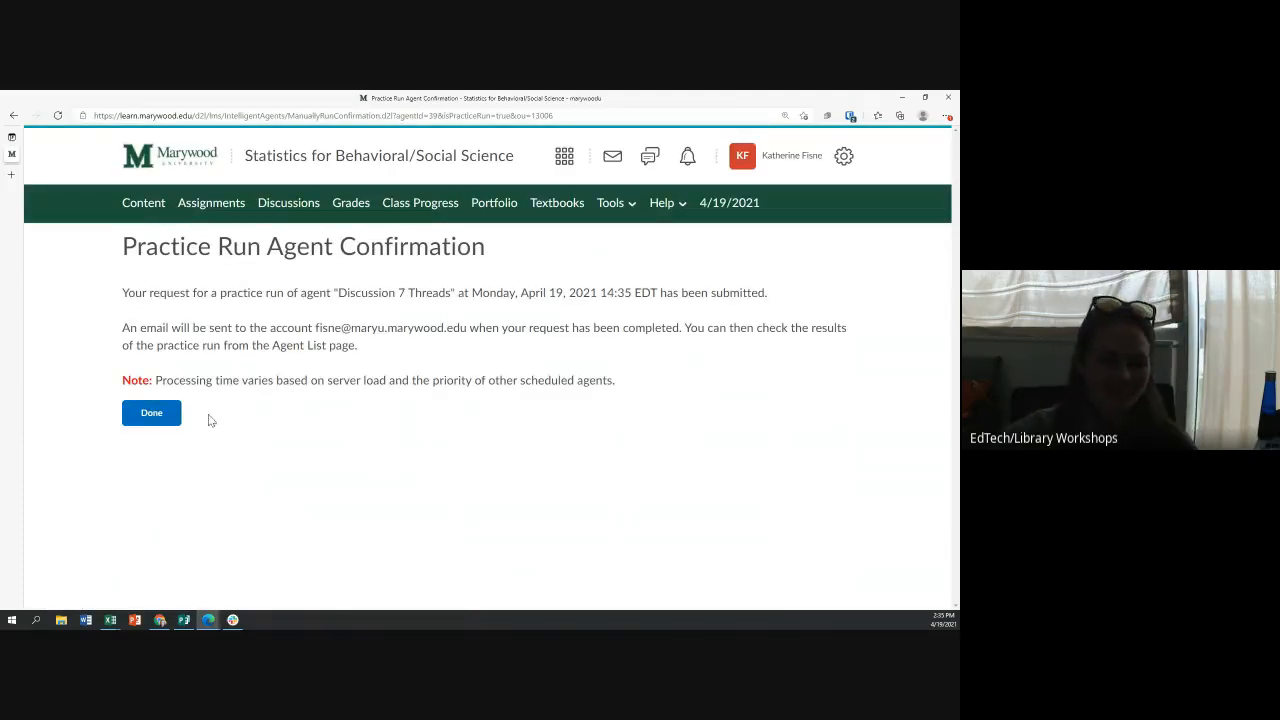
Close the practice run confirmation and check the agent list for the last run results of Discussion 7 Threads.
click(152, 416)
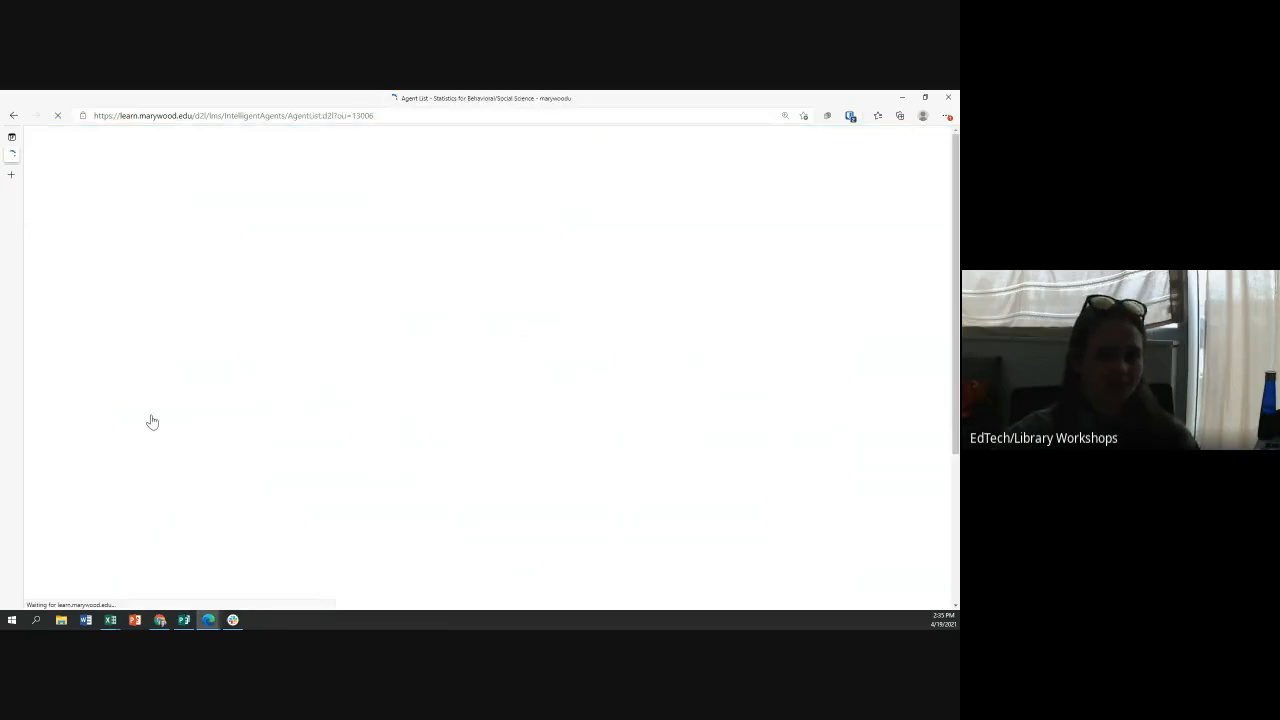
scroll(325, 341, down, 1)
scroll(325, 341, down, 3)
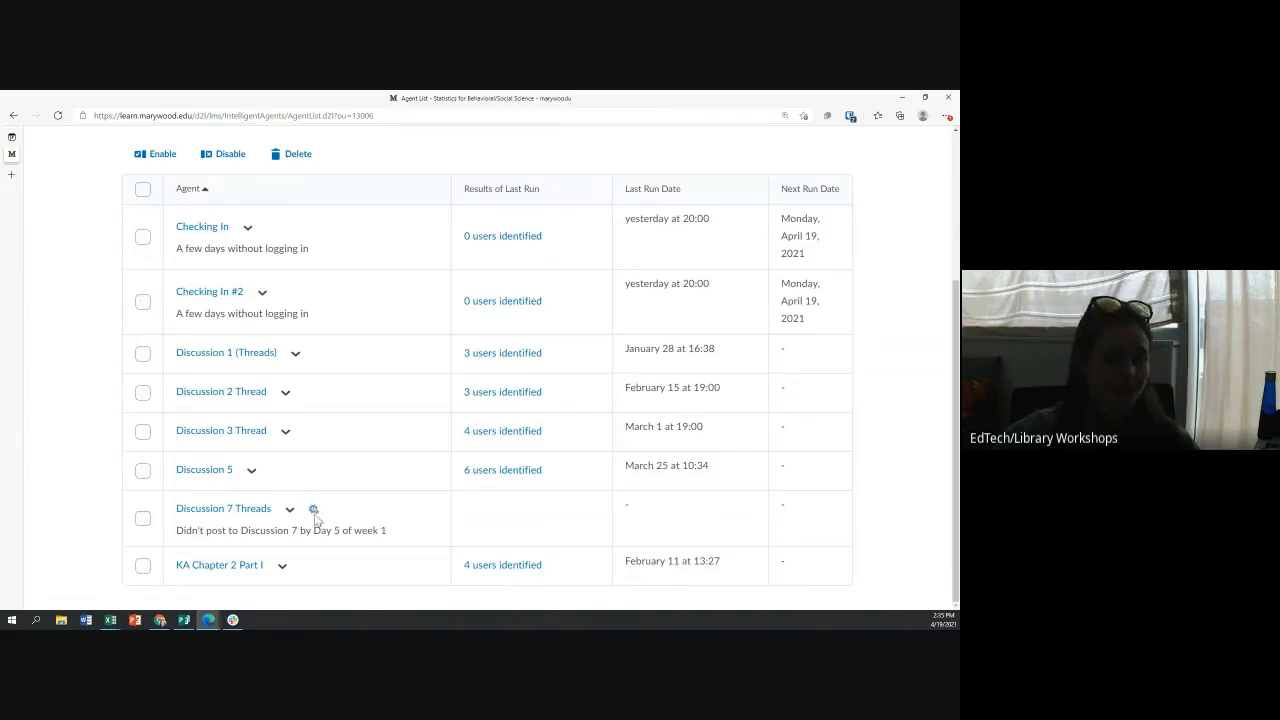
scroll(399, 372, up, 5)
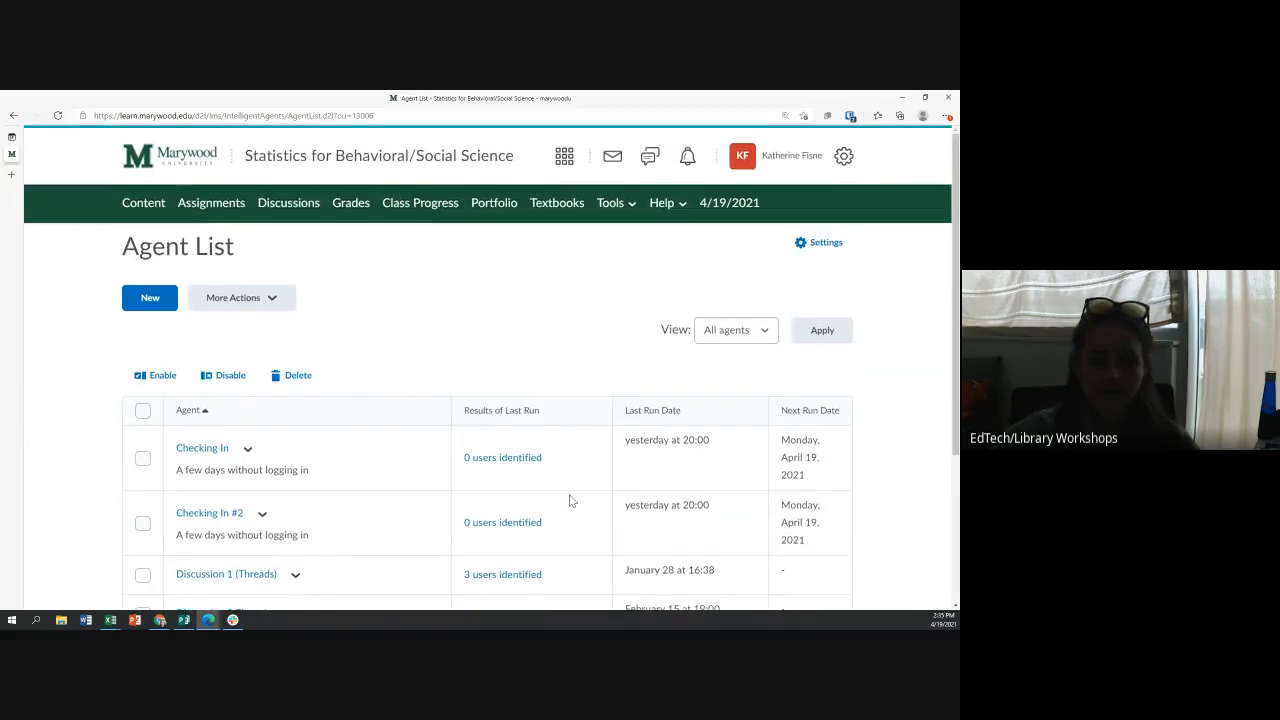
scroll(600, 518, down, 5)
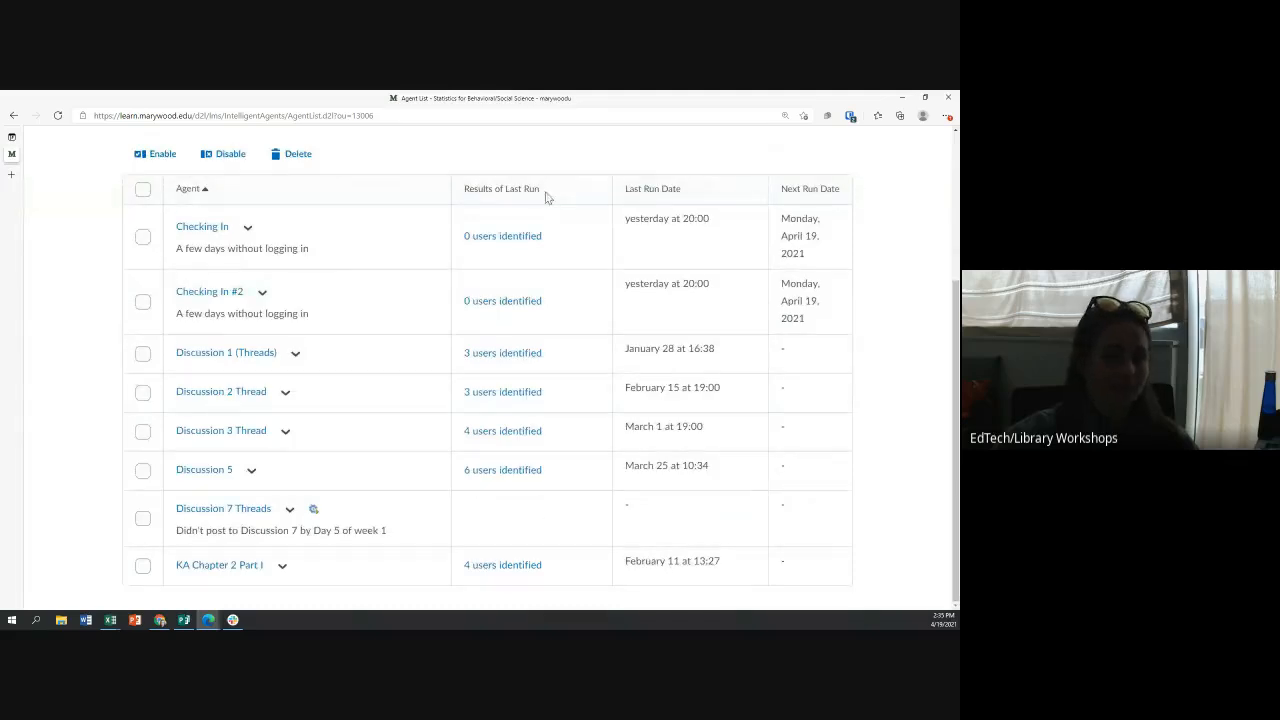
drag(546, 192, 440, 197)
click(507, 524)
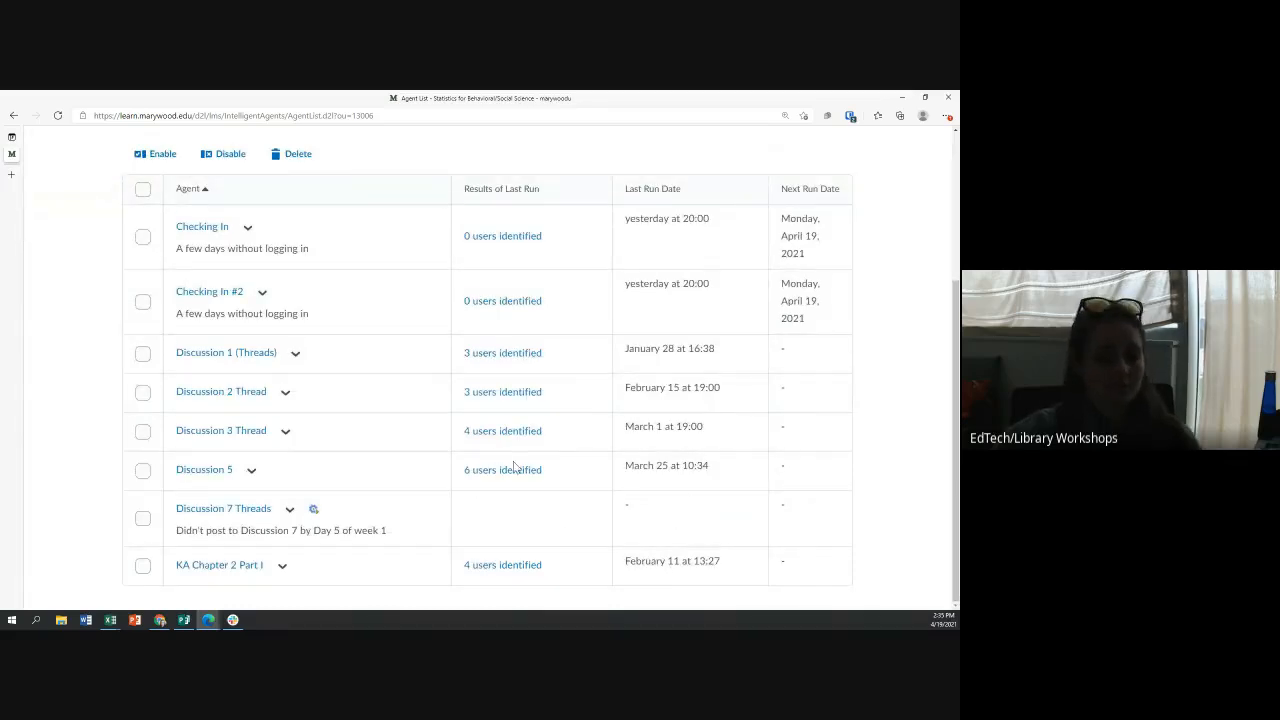
scroll(295, 363, up, 5)
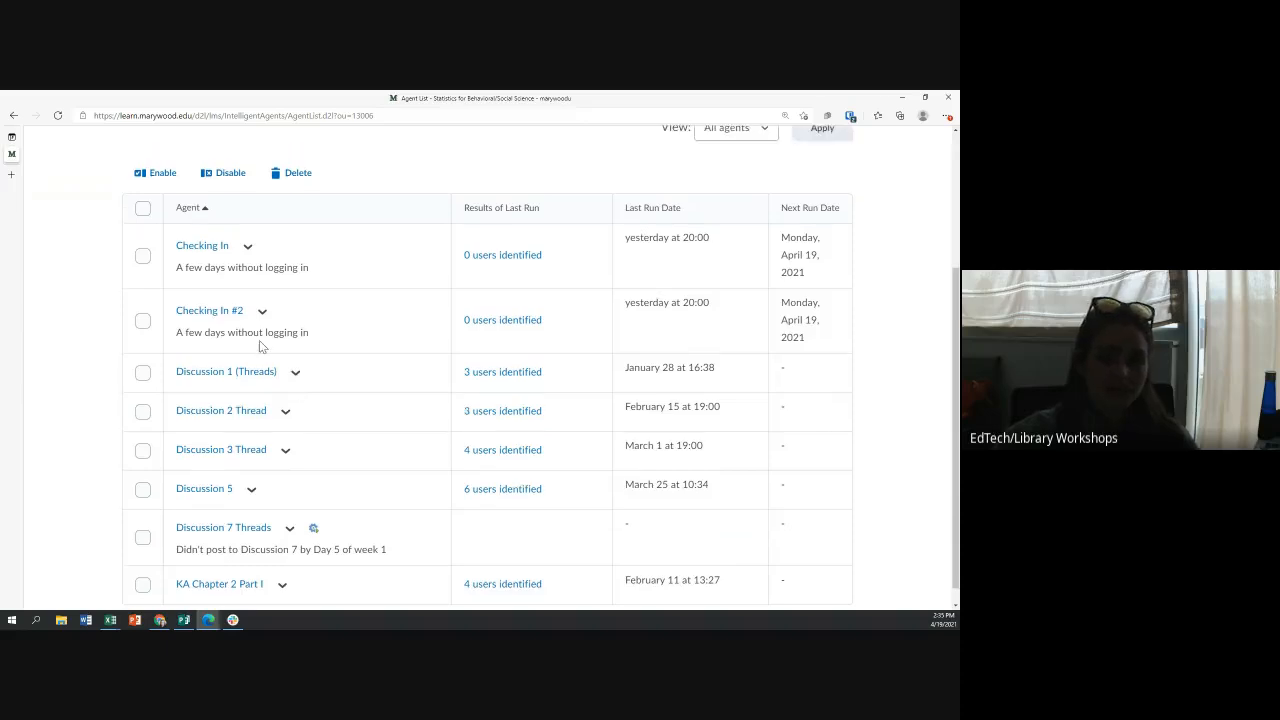
Reload the agent list and check again whether the Discussion 7 Threads practice run has finished.
click(58, 116)
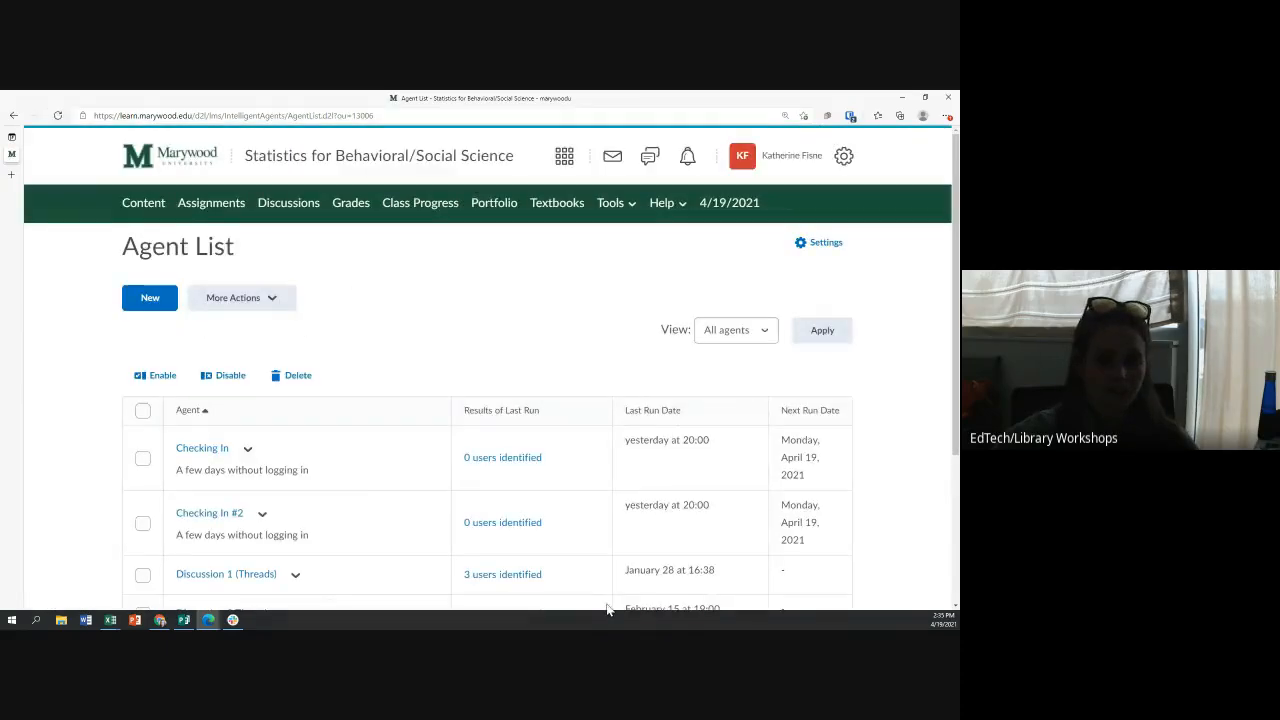
scroll(497, 527, down, 3)
scroll(420, 512, up, 4)
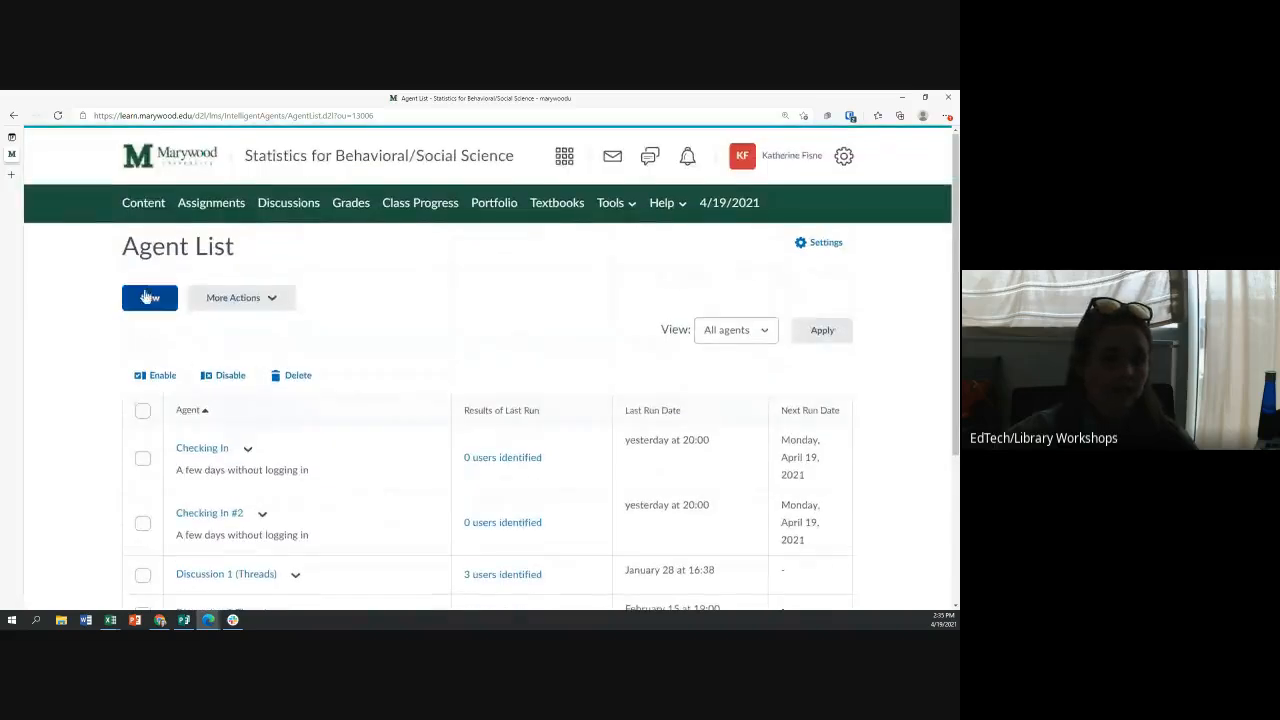
scroll(460, 320, down, 3)
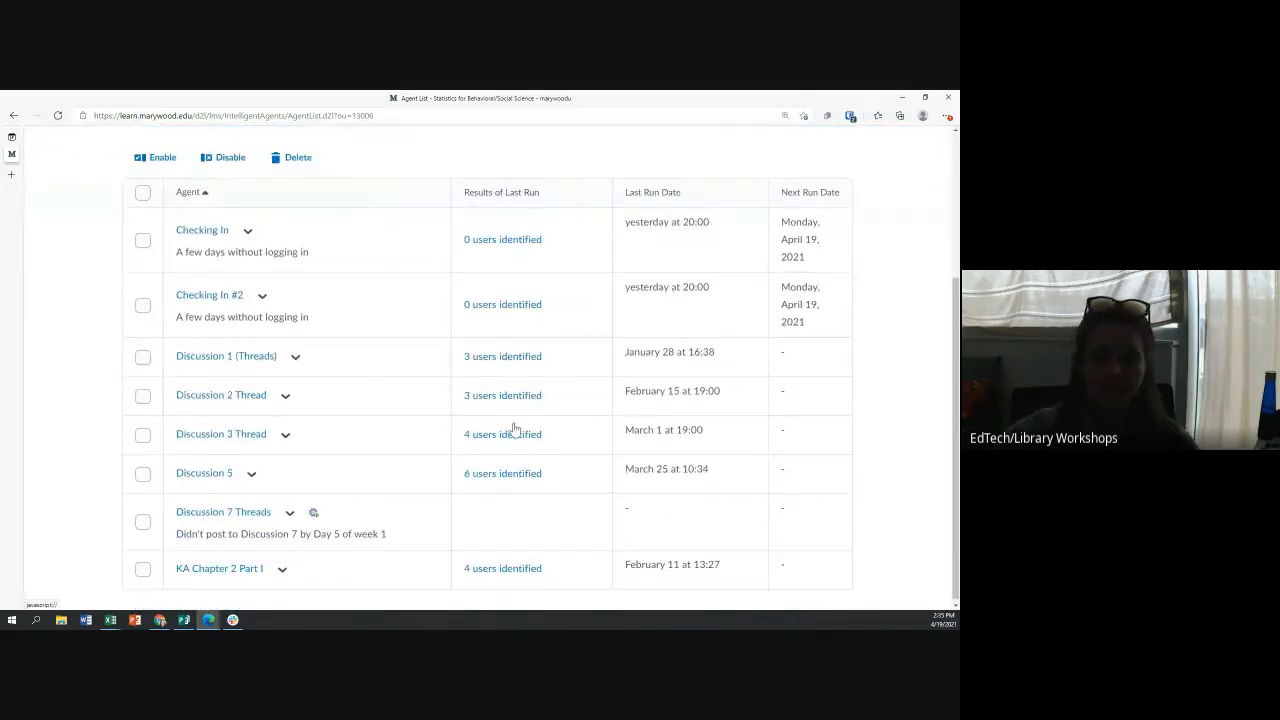
View the last run results of Discussion 1 (Threads), read the email sent to the first listed student, and close it.
click(490, 358)
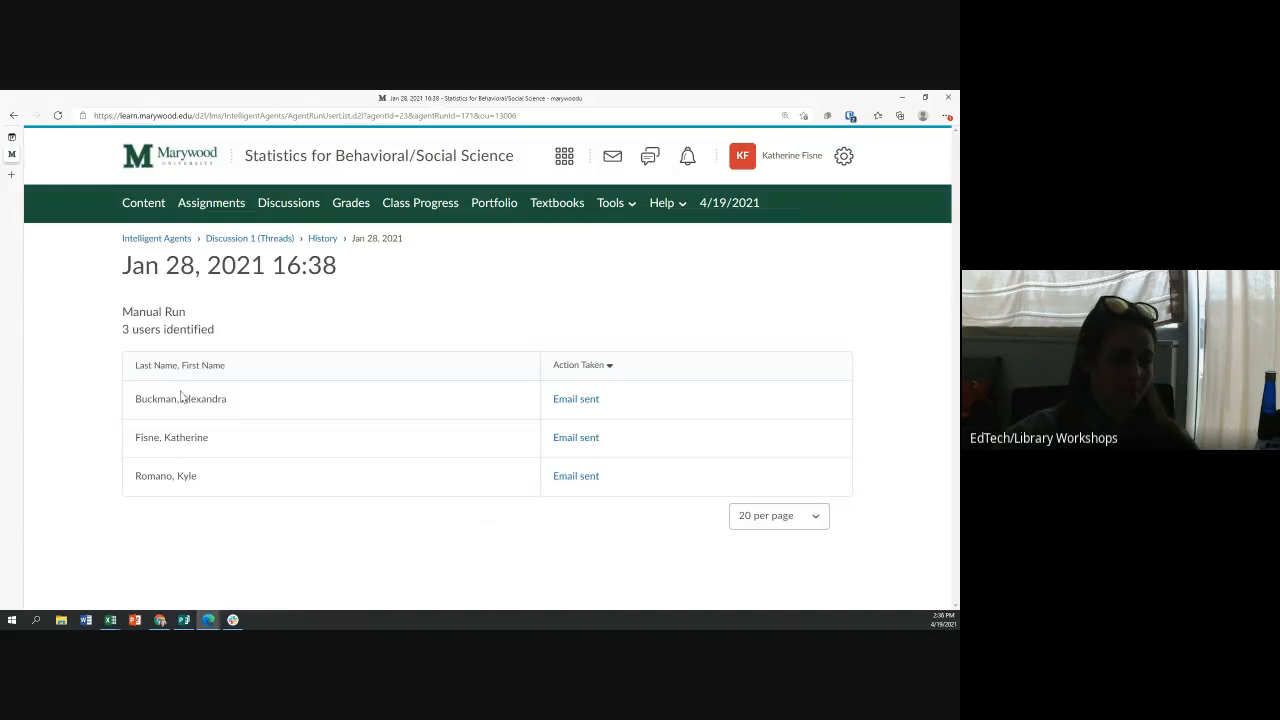
drag(229, 440, 131, 443)
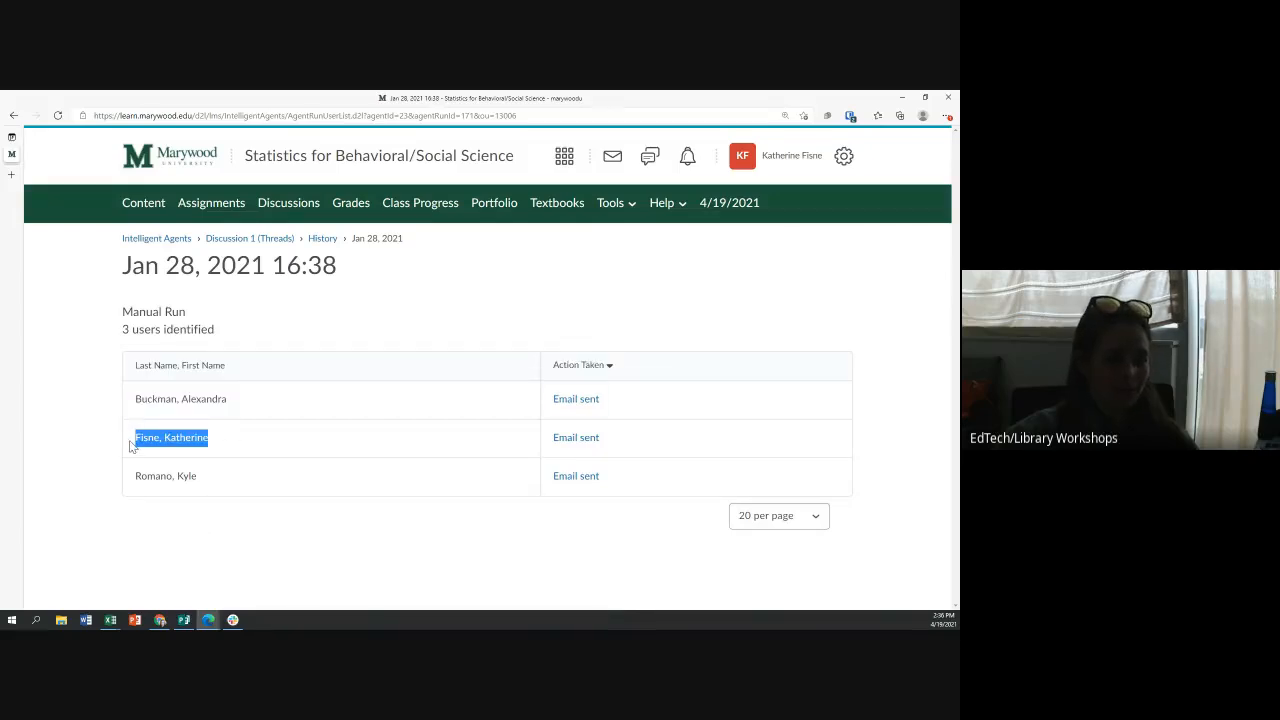
click(578, 400)
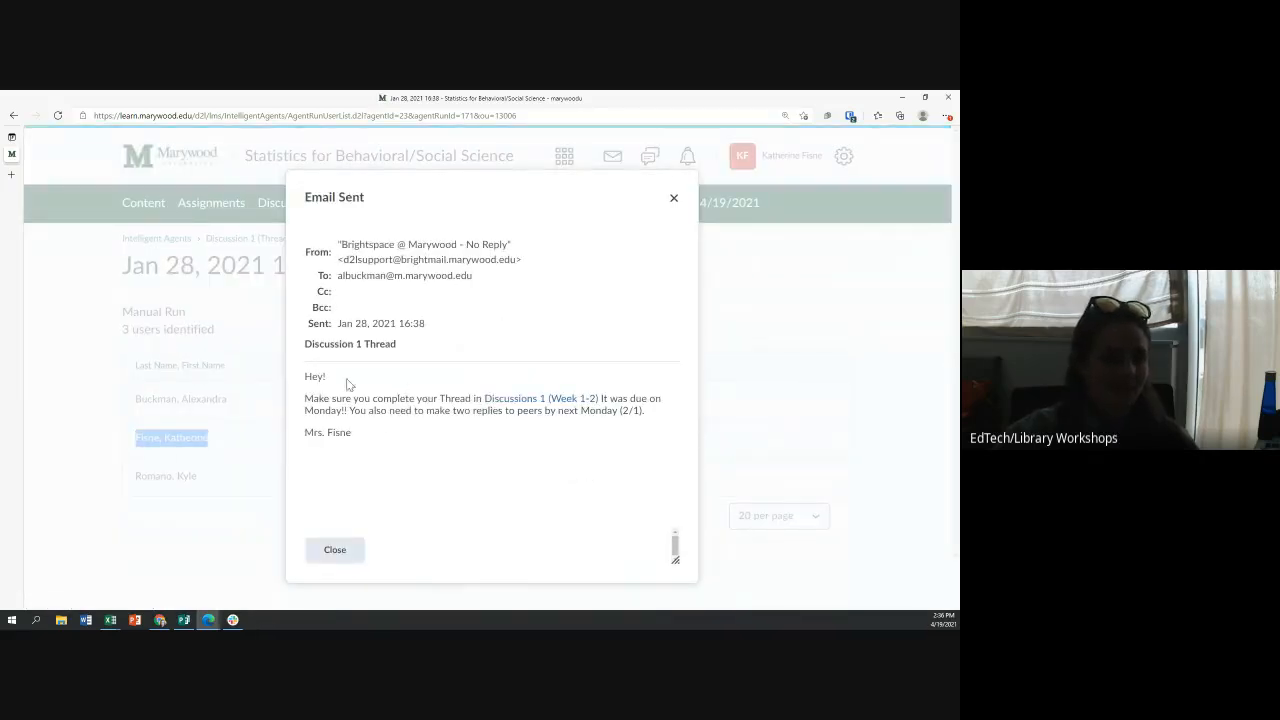
click(674, 198)
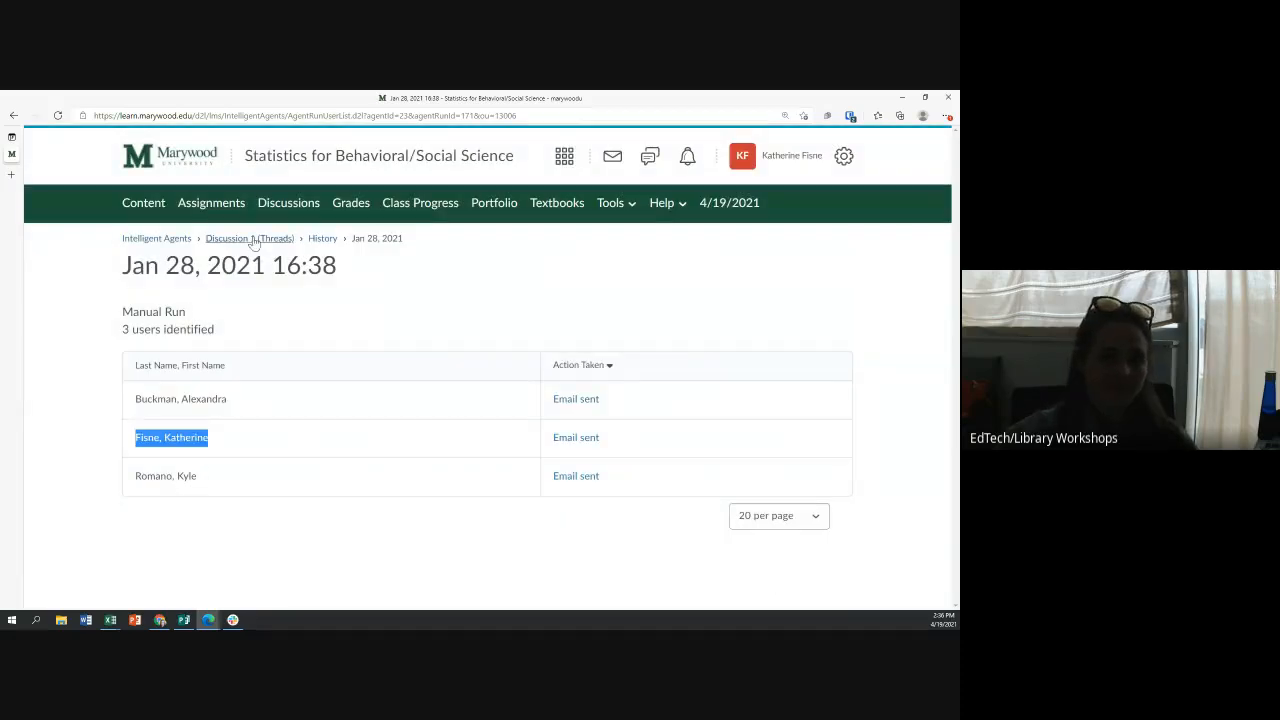
Return to the Intelligent Agents list and check the last run date of Discussion 7 Threads.
click(170, 240)
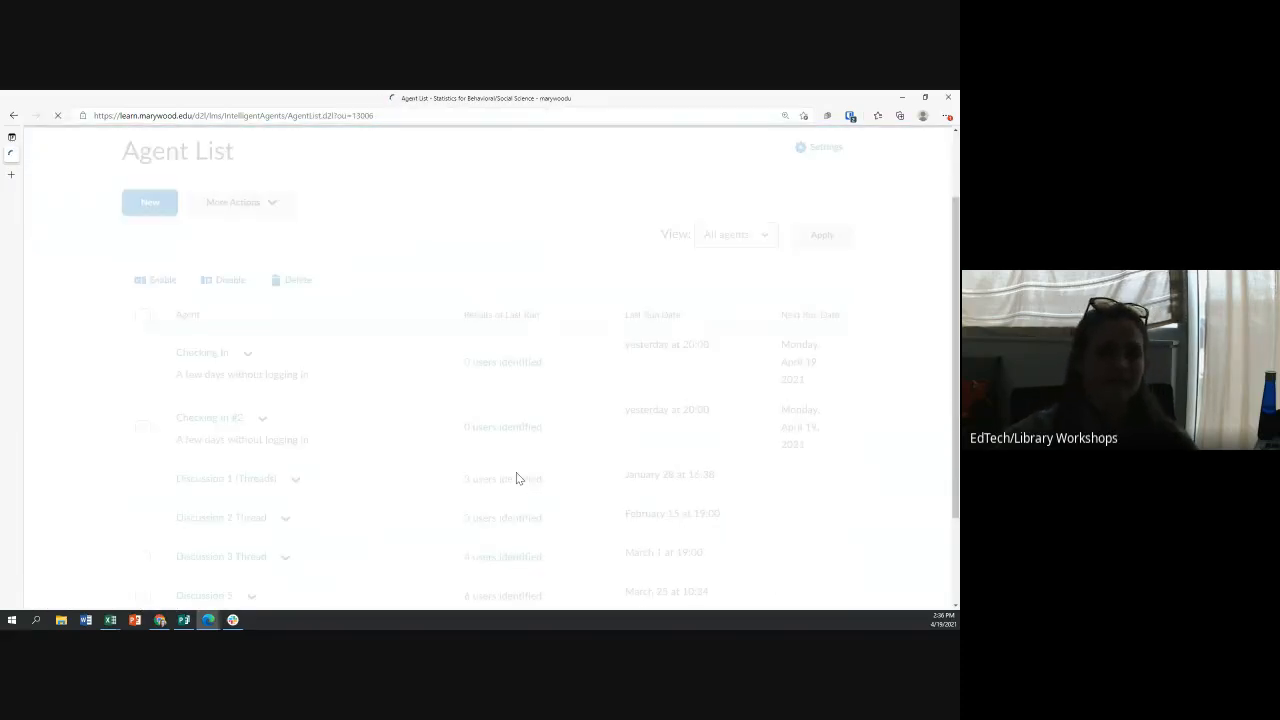
scroll(516, 478, down, 3)
drag(665, 510, 626, 509)
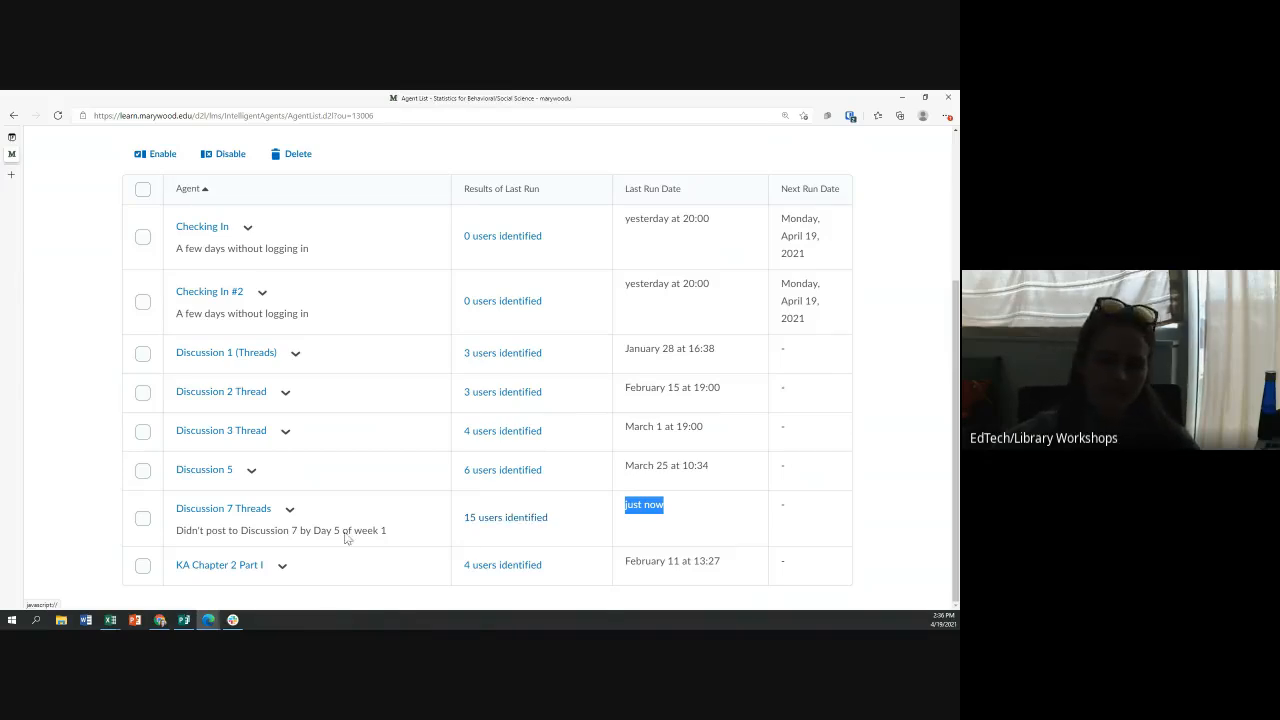
Open the practice run results of Discussion 7 Threads and review the identified users and the action taken for each.
click(504, 522)
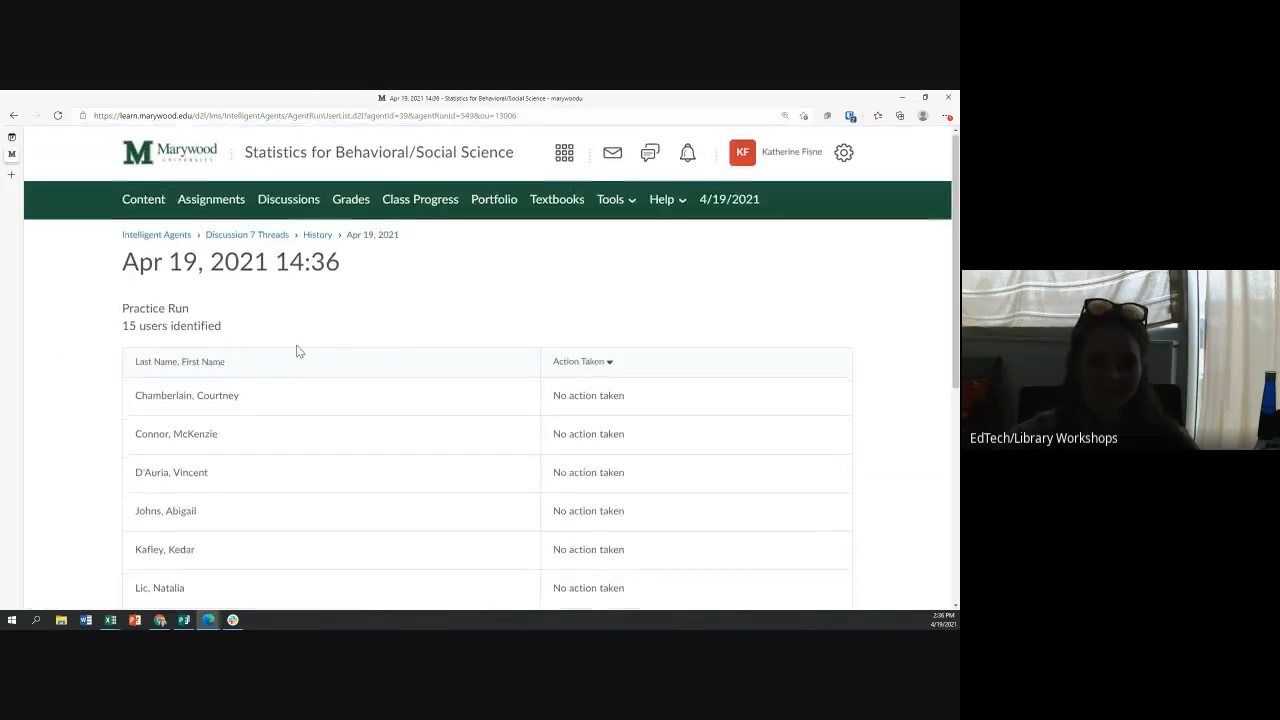
scroll(297, 351, down, 3)
scroll(217, 271, up, 3)
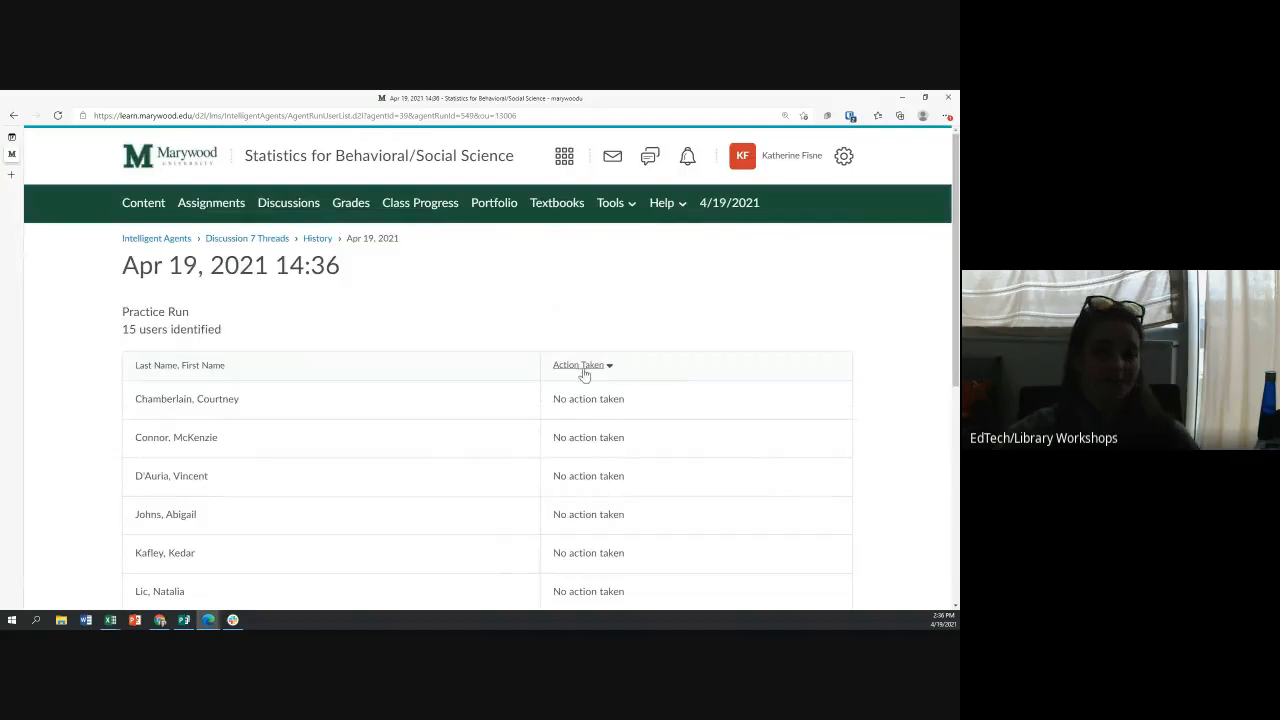
scroll(599, 372, down, 1)
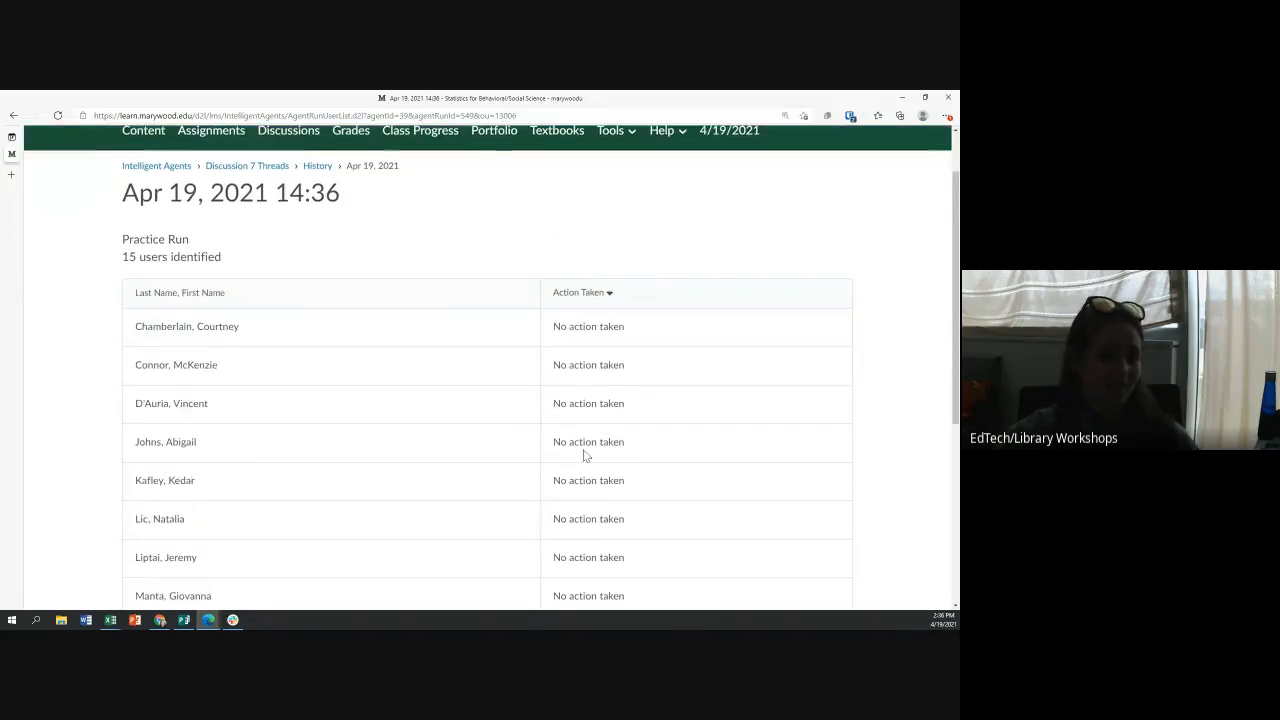
scroll(612, 443, down, 3)
scroll(563, 314, down, 1)
scroll(666, 363, up, 5)
Reopen the Discussion 7 Threads agent, save and close it, and show the actions available for it in the agent list.
click(272, 240)
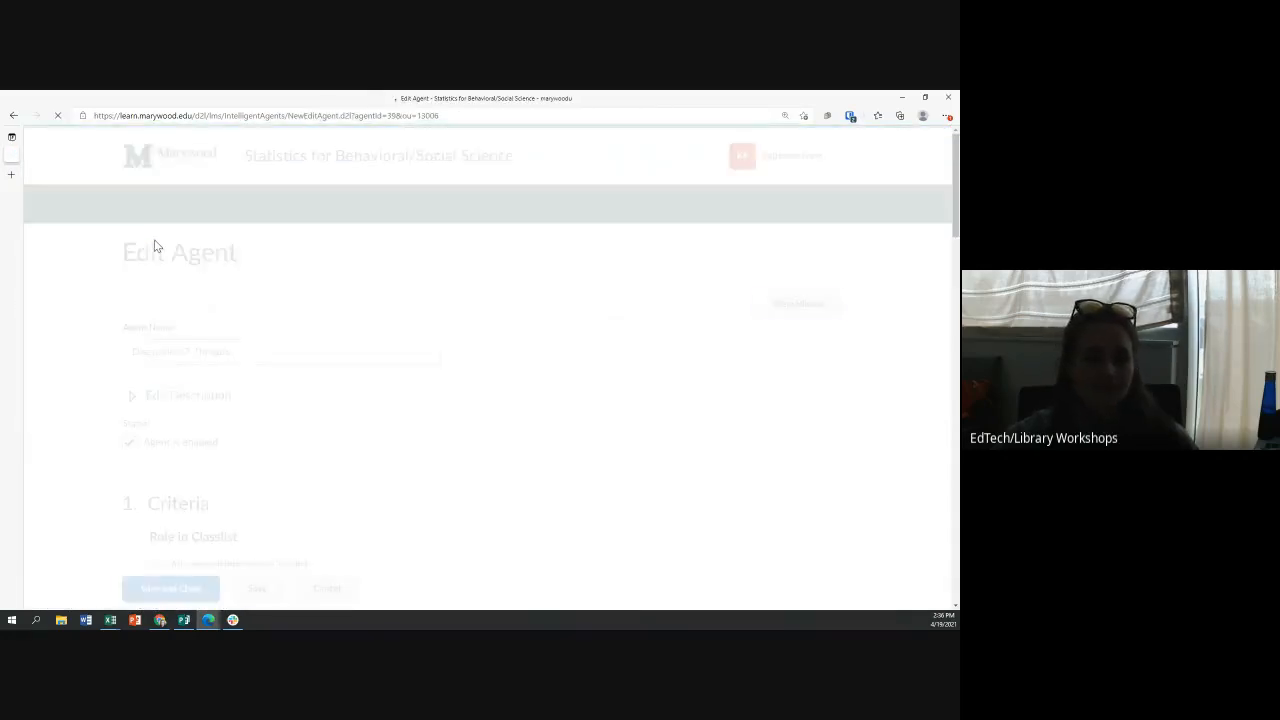
scroll(300, 500, down, 3)
click(180, 594)
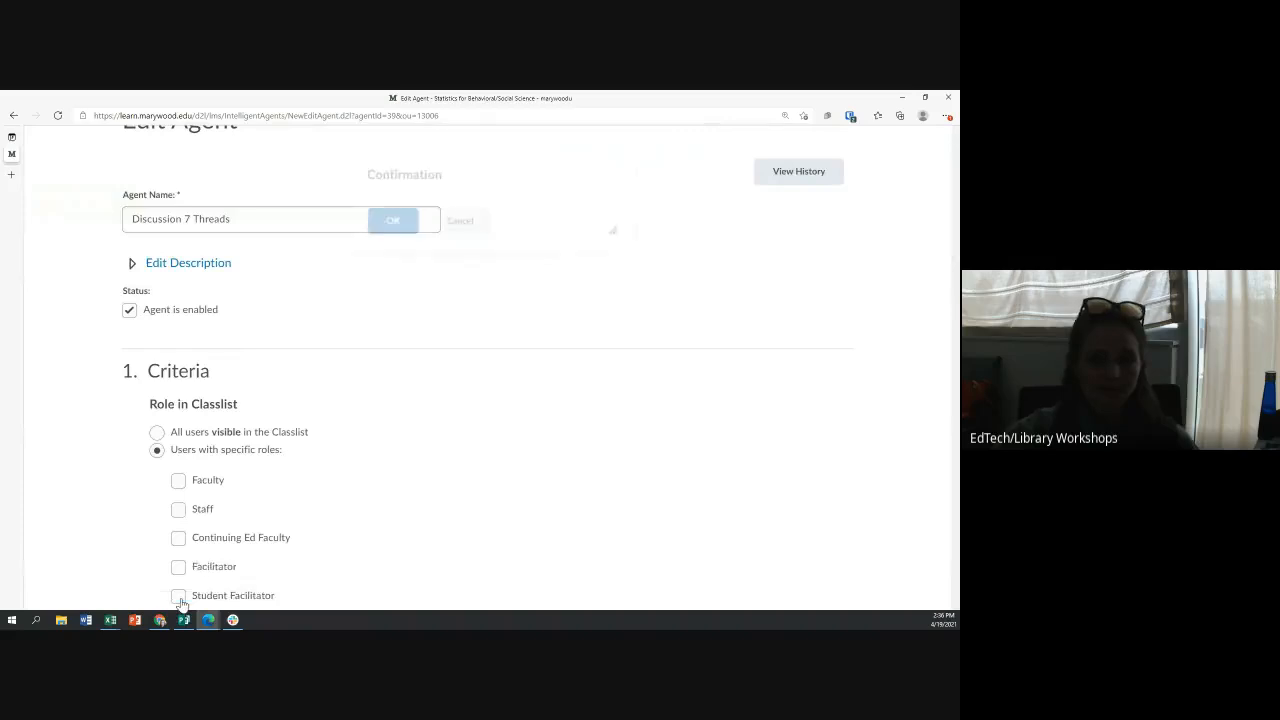
click(399, 335)
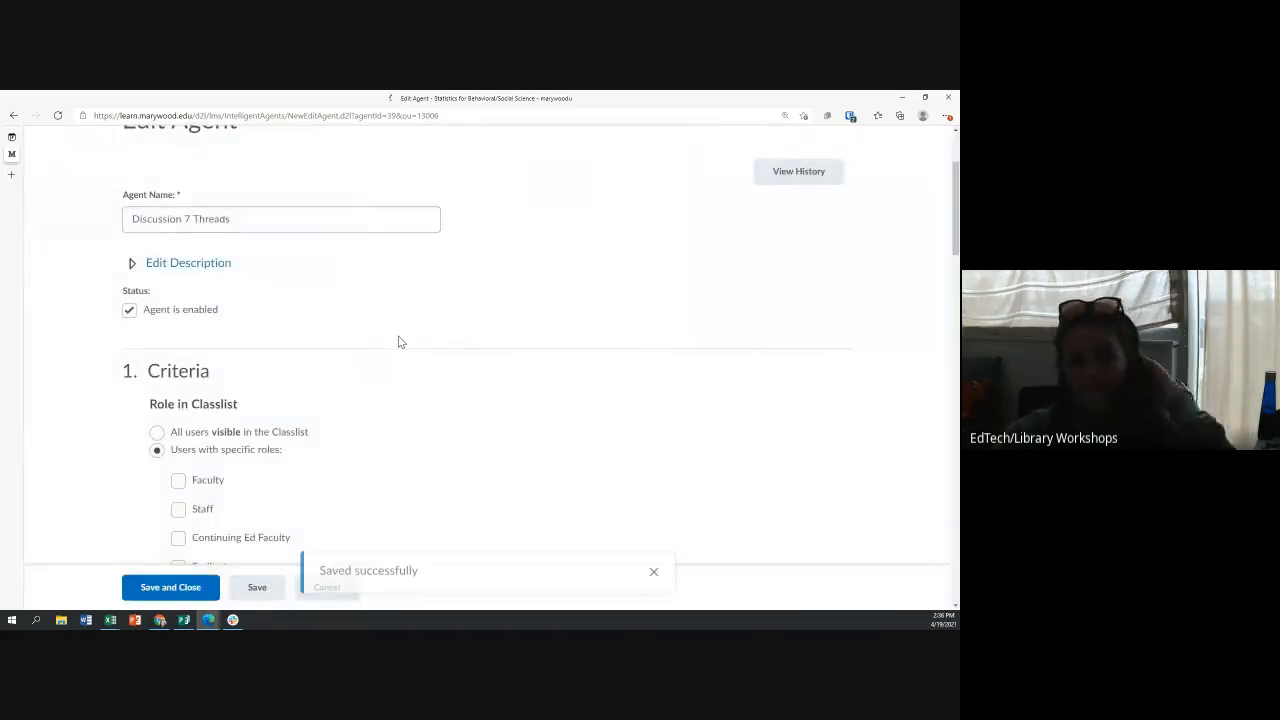
scroll(379, 395, down, 4)
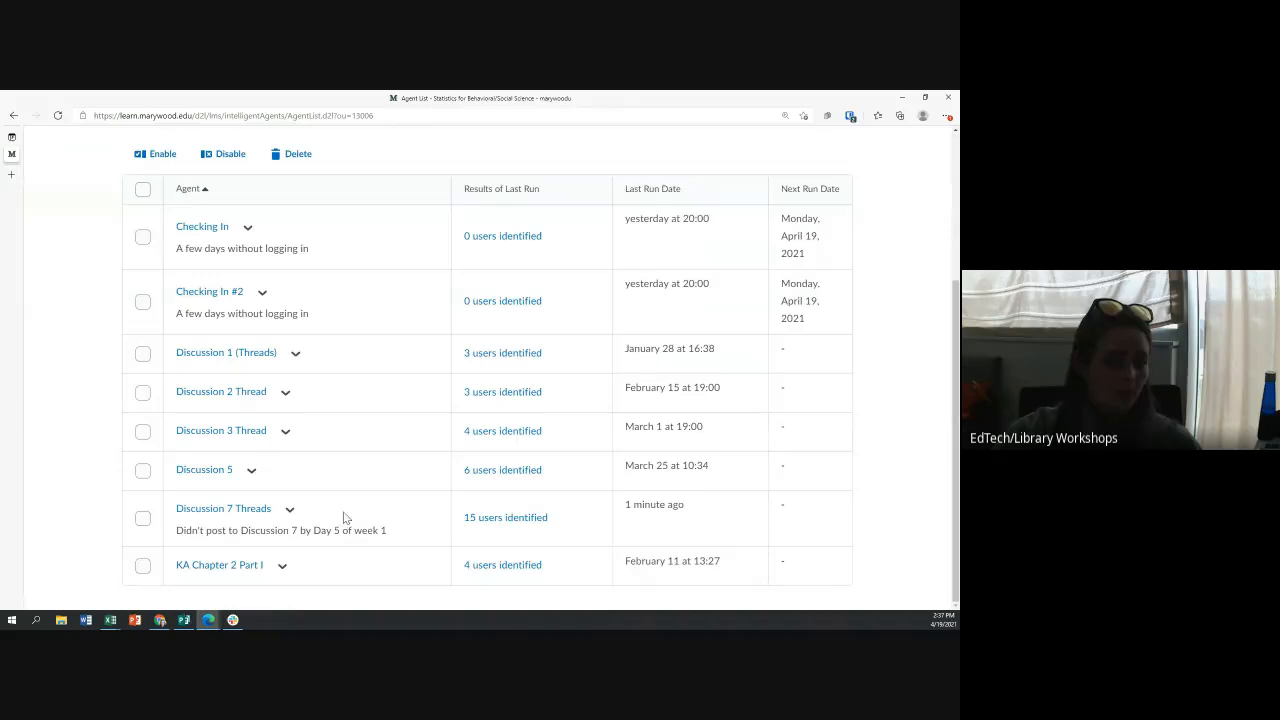
click(288, 509)
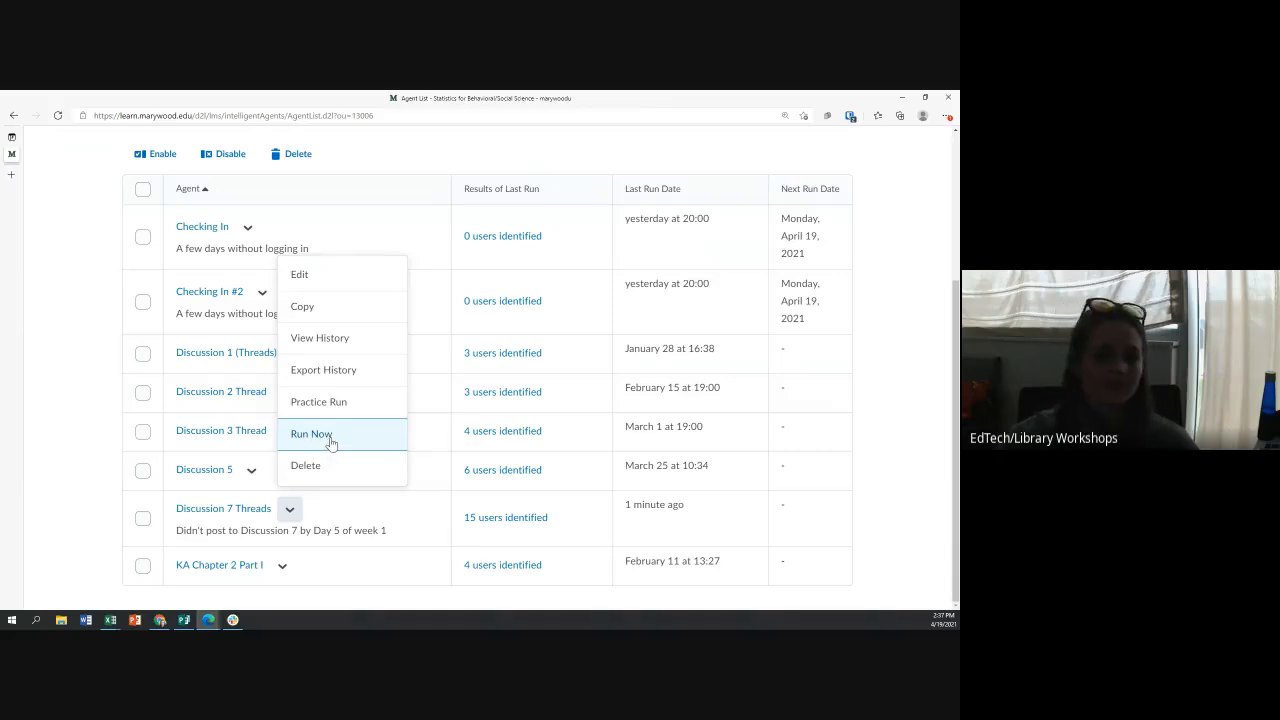
Open the Checking In agent's history and look through its scheduled runs by date and result.
click(249, 228)
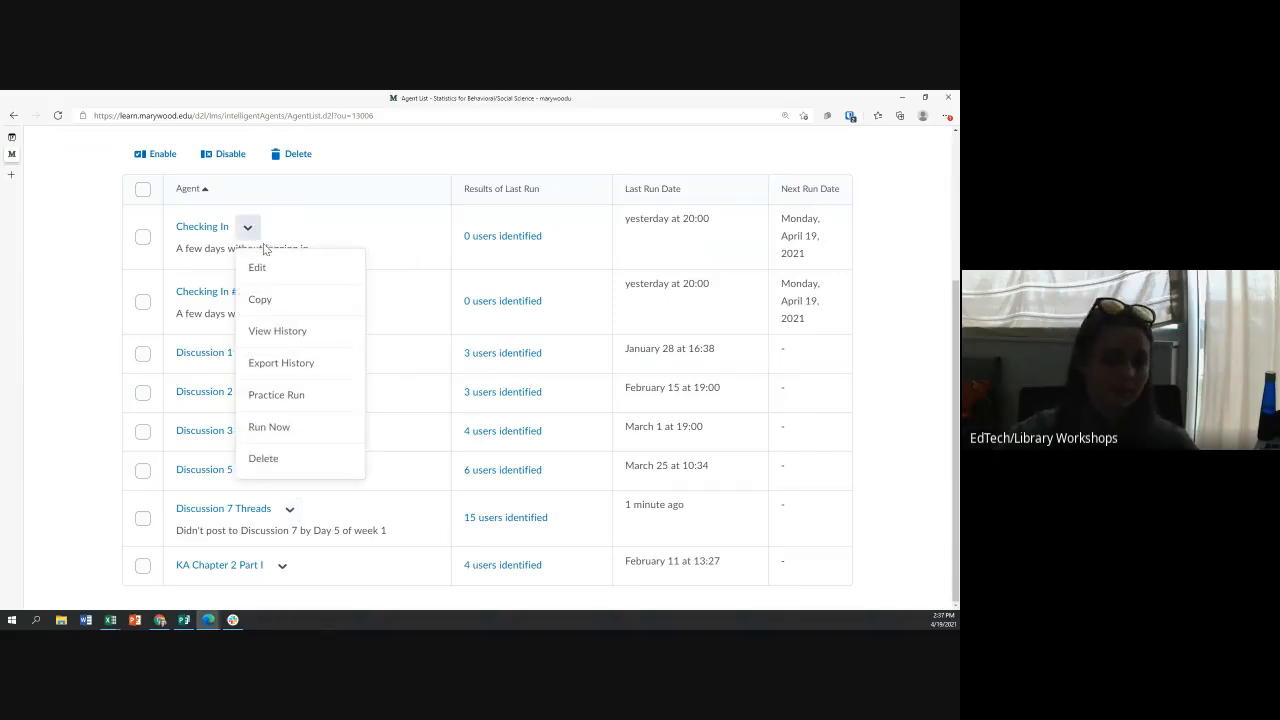
click(264, 335)
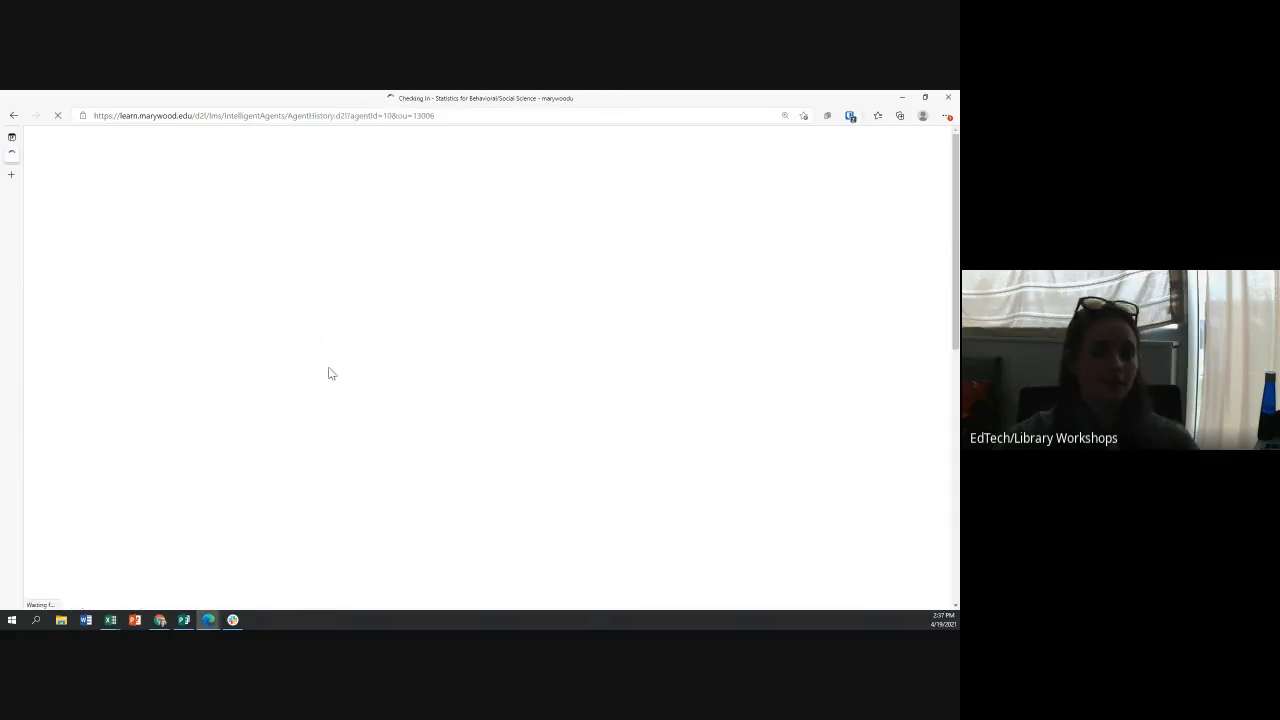
scroll(305, 493, down, 6)
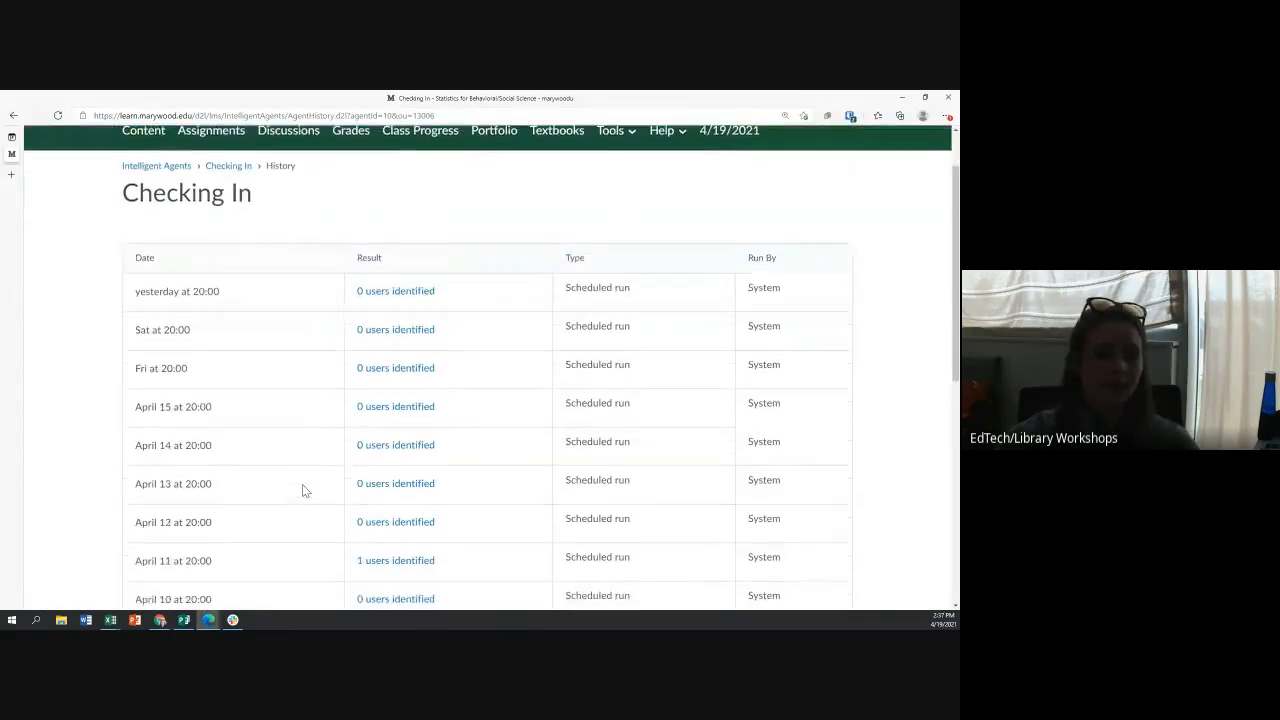
scroll(318, 513, down, 3)
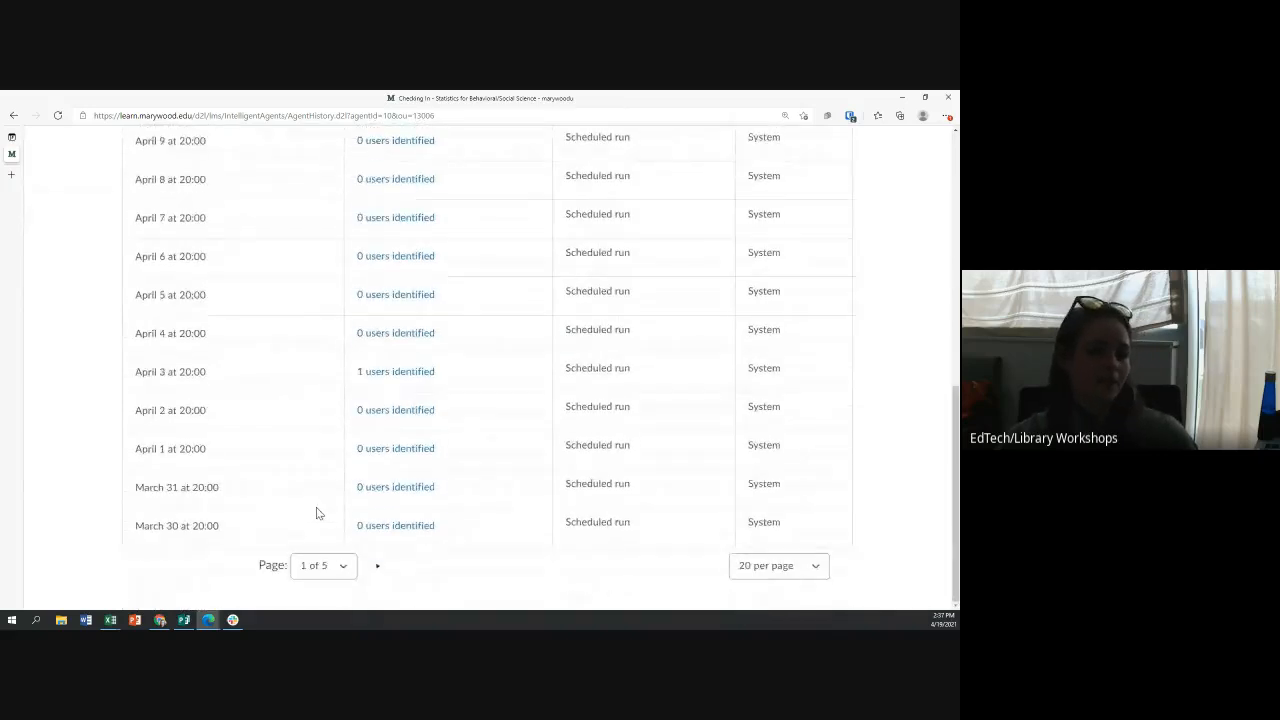
scroll(249, 374, up, 10)
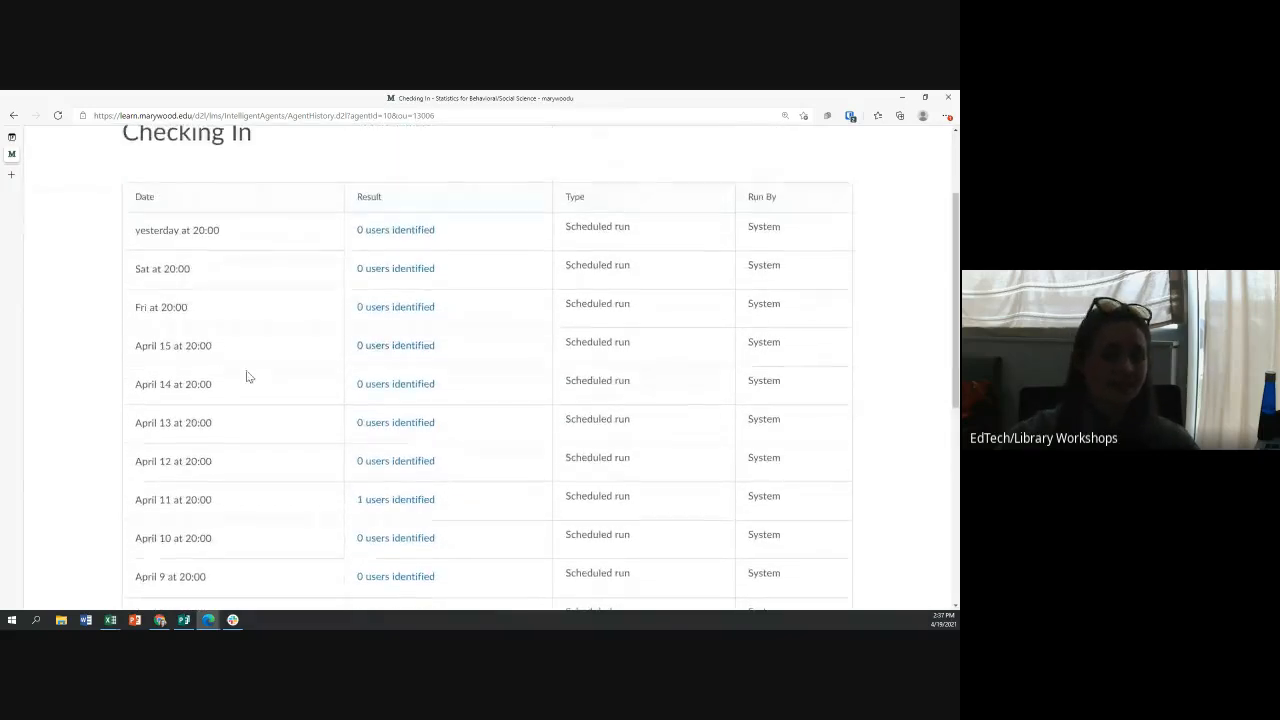
scroll(157, 366, down, 3)
scroll(160, 336, down, 3)
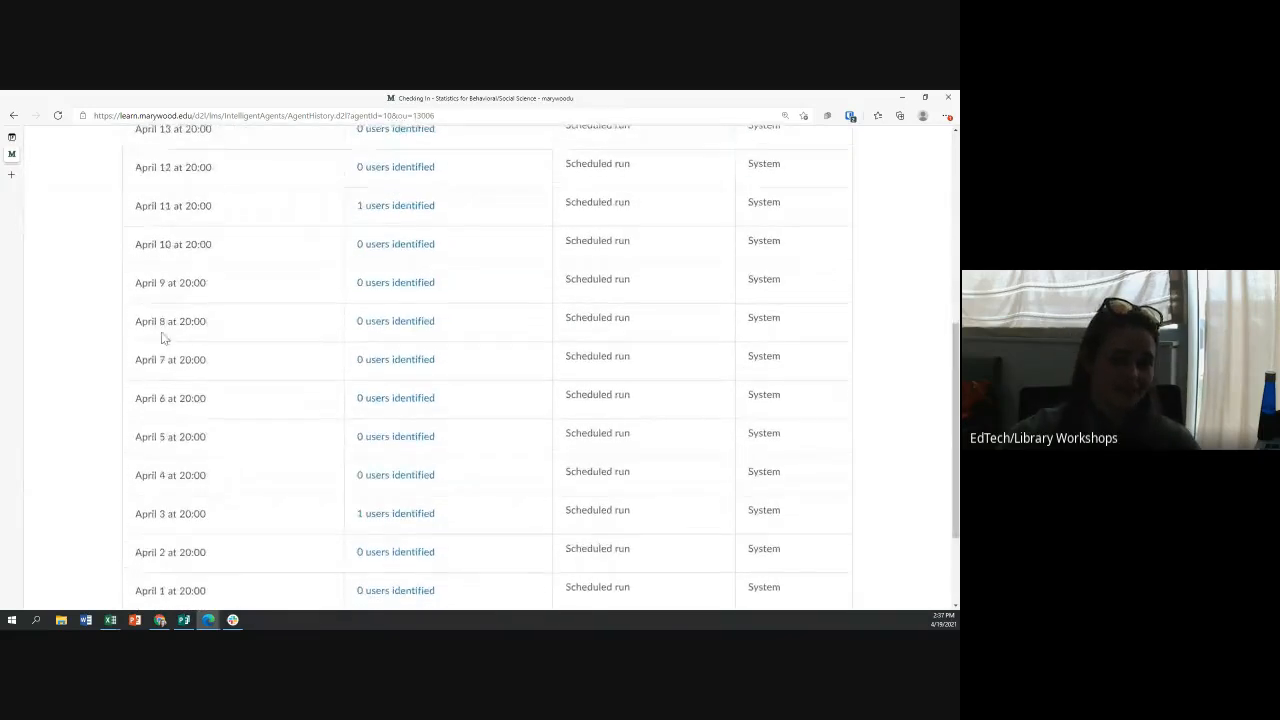
Show 200 history entries per page and review the Checking In agent's runs back to January 22.
click(770, 557)
click(772, 545)
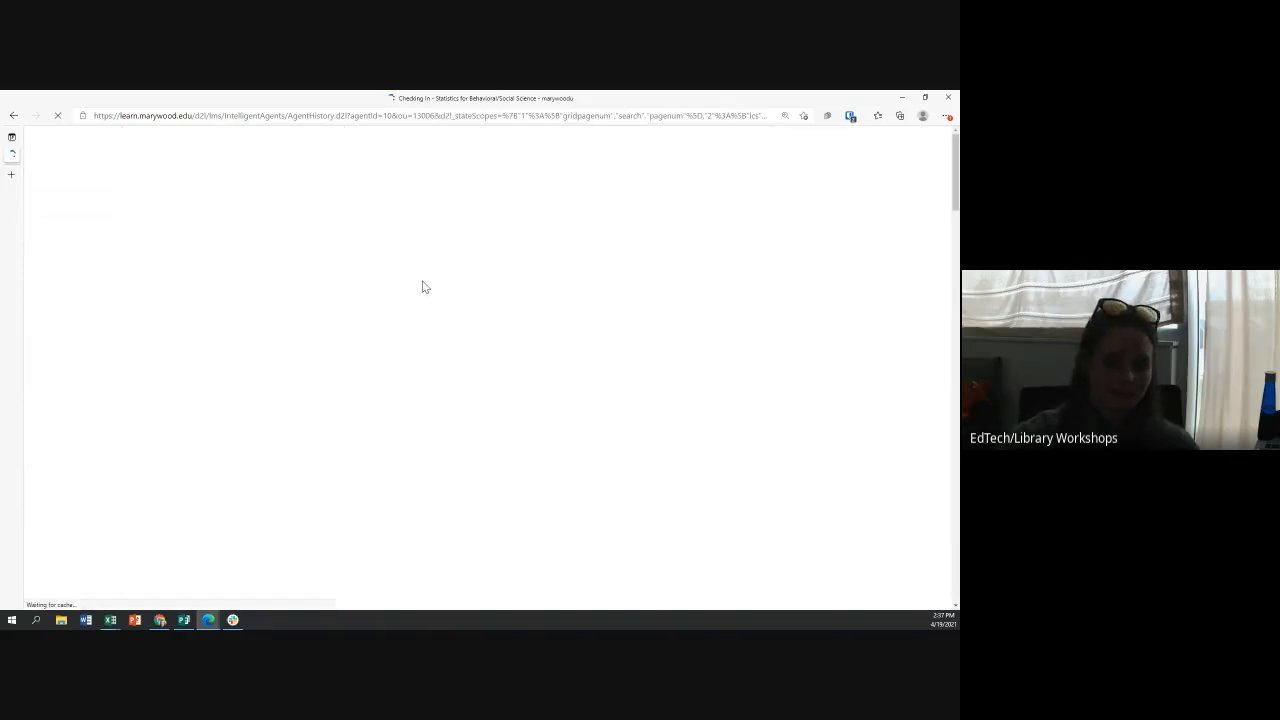
scroll(430, 337, down, 3)
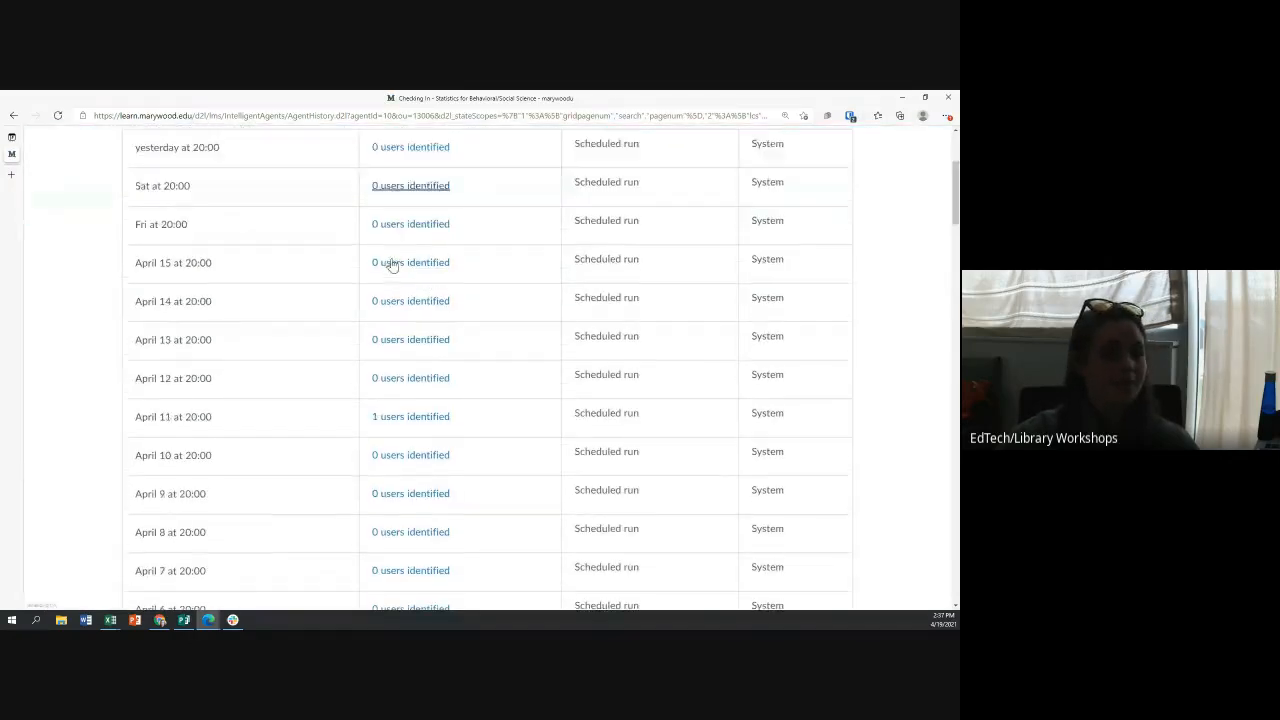
scroll(385, 263, down, 4)
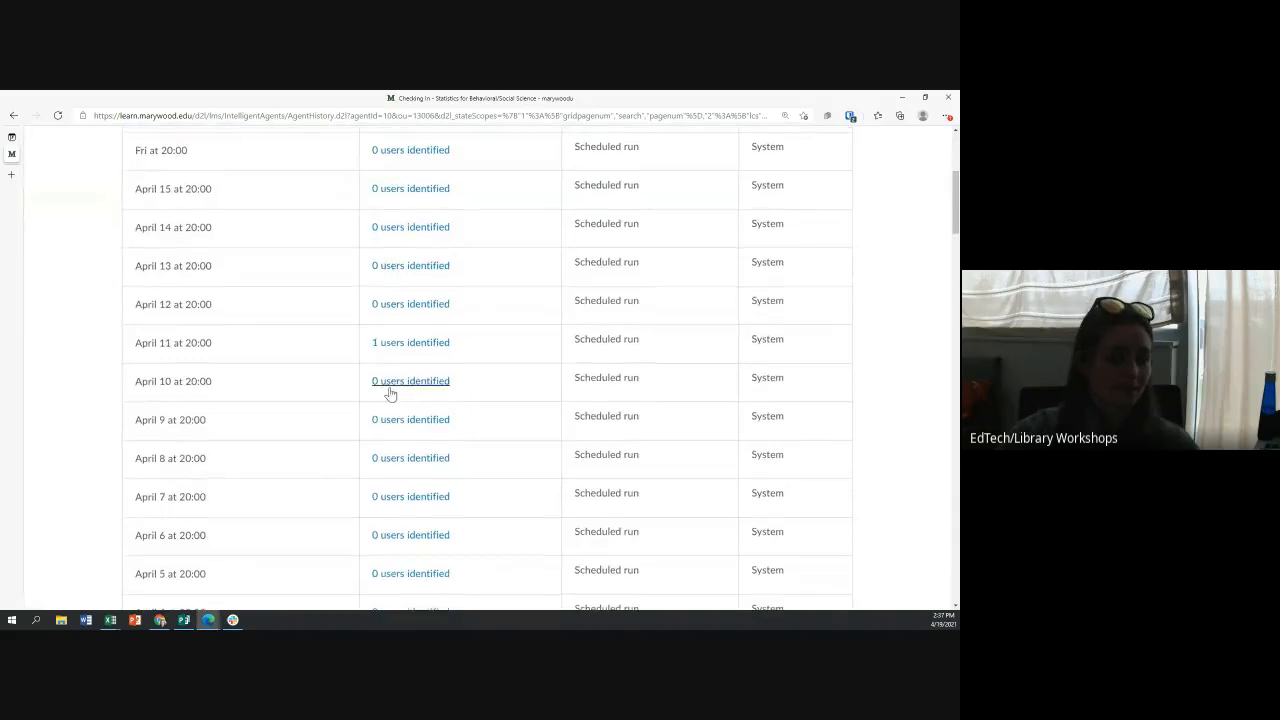
scroll(393, 421, down, 7)
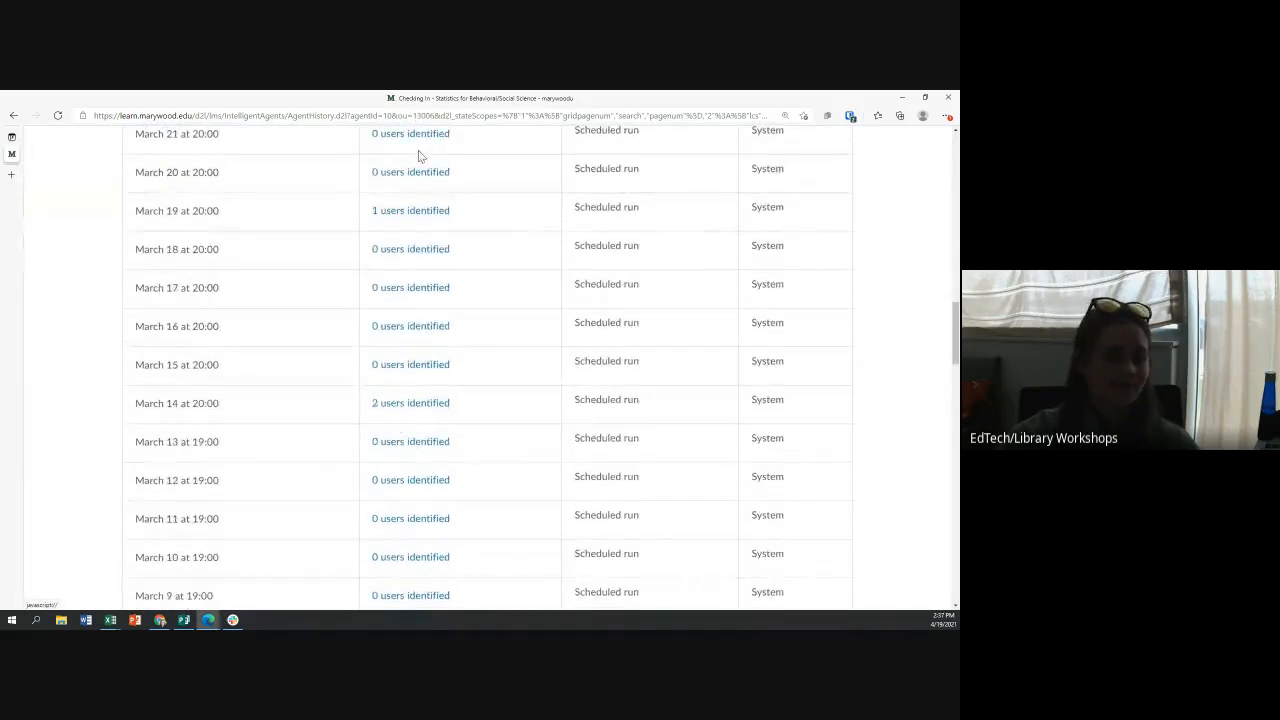
scroll(396, 420, down, 13)
scroll(424, 351, down, 5)
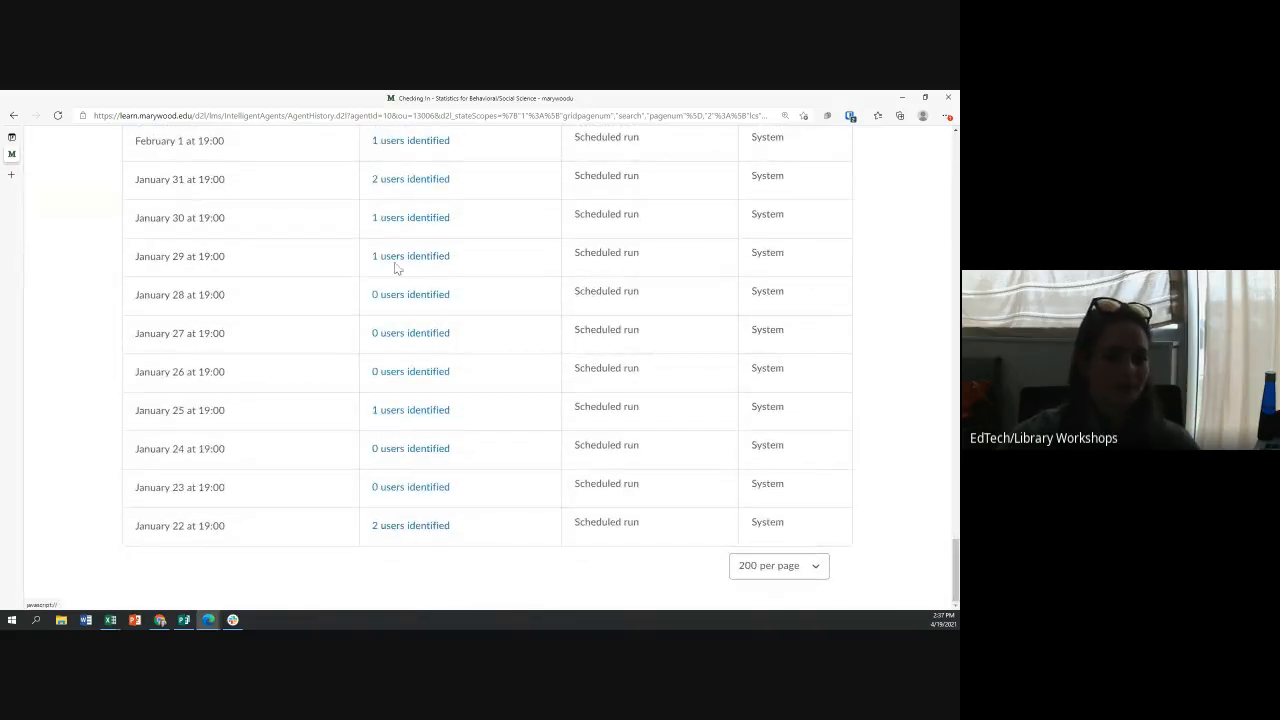
scroll(403, 221, up, 5)
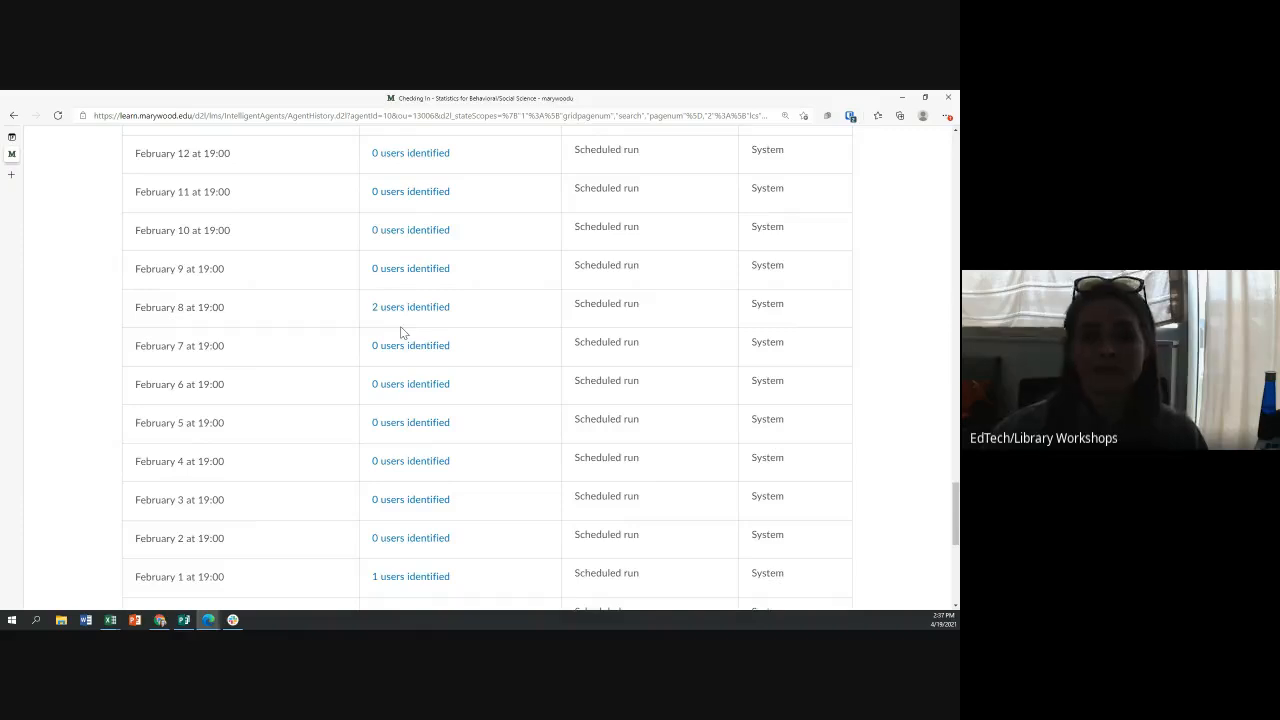
Leave the Checking In history and return to the course's list of intelligent agents.
scroll(403, 333, up, 20)
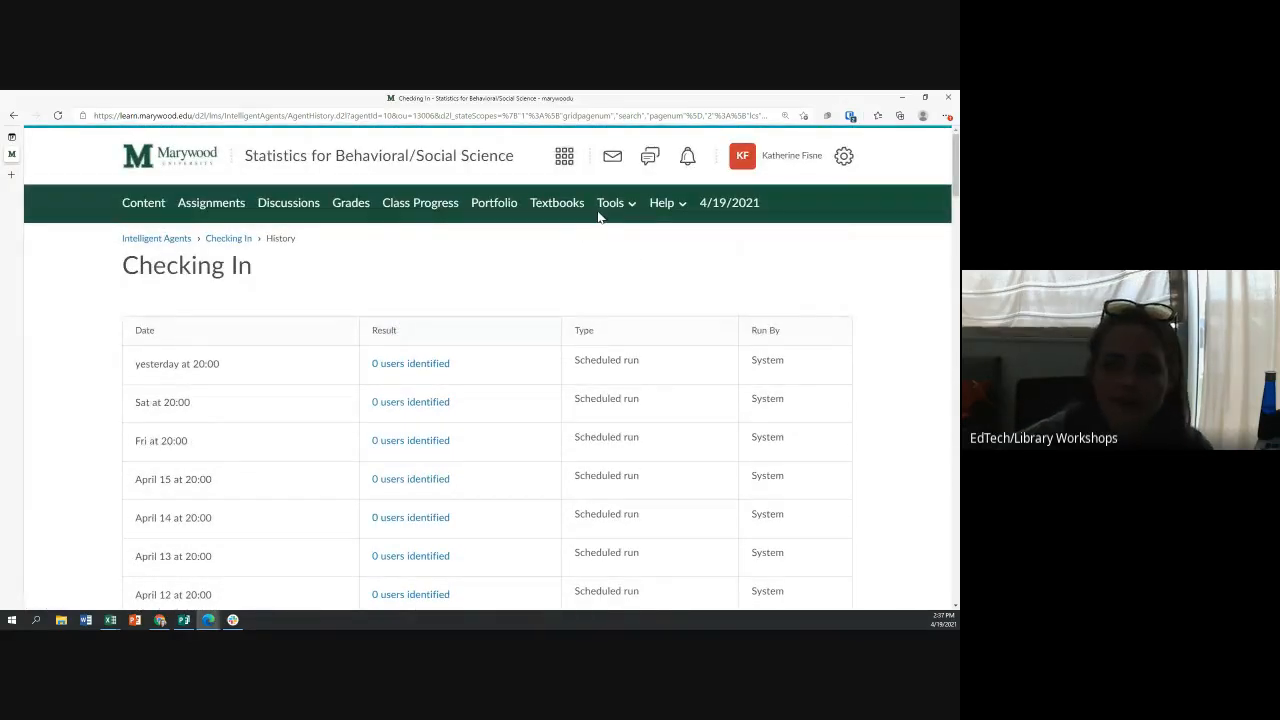
click(143, 240)
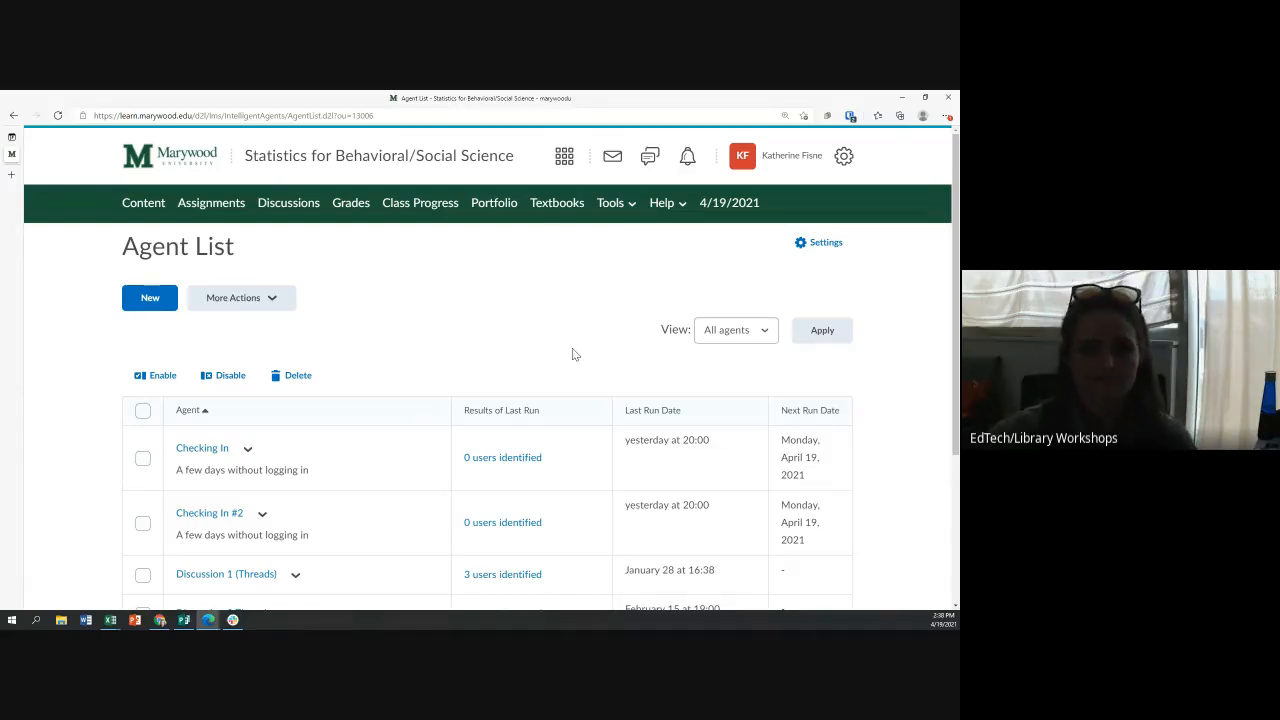
scroll(420, 358, down, 3)
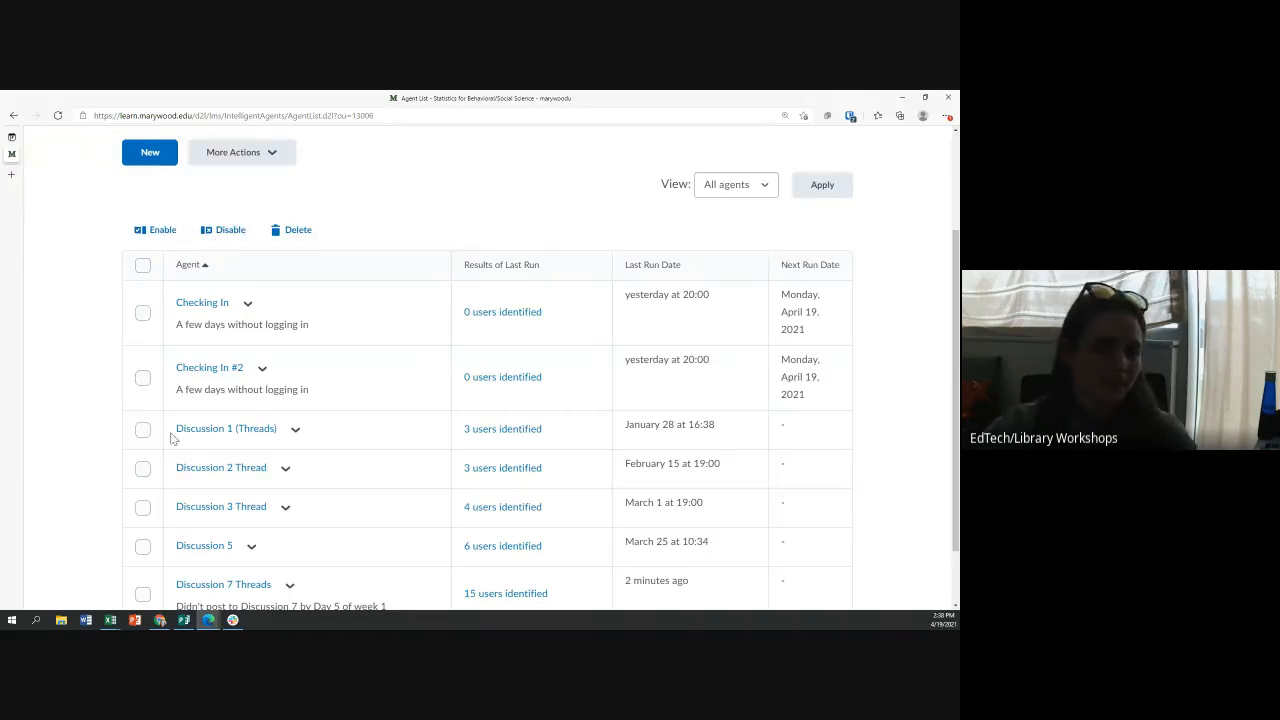
Disable the Checking In agent in the agent list and enable it again.
click(143, 314)
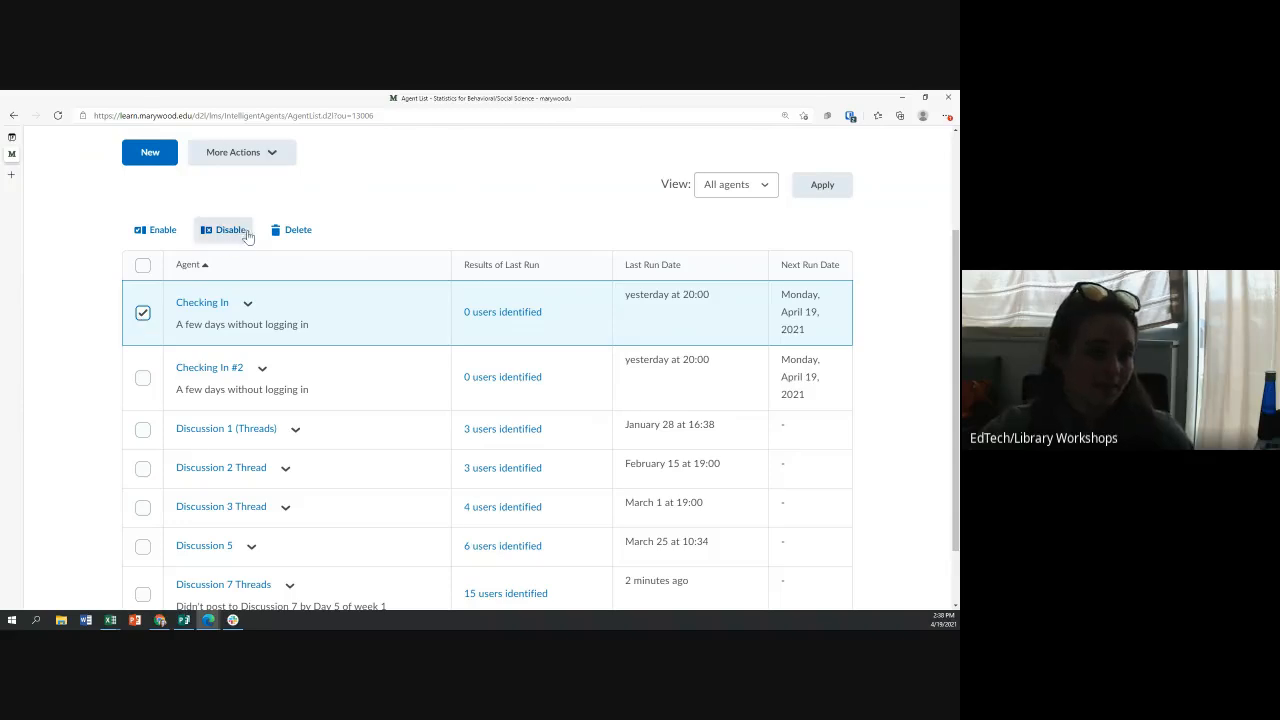
click(216, 239)
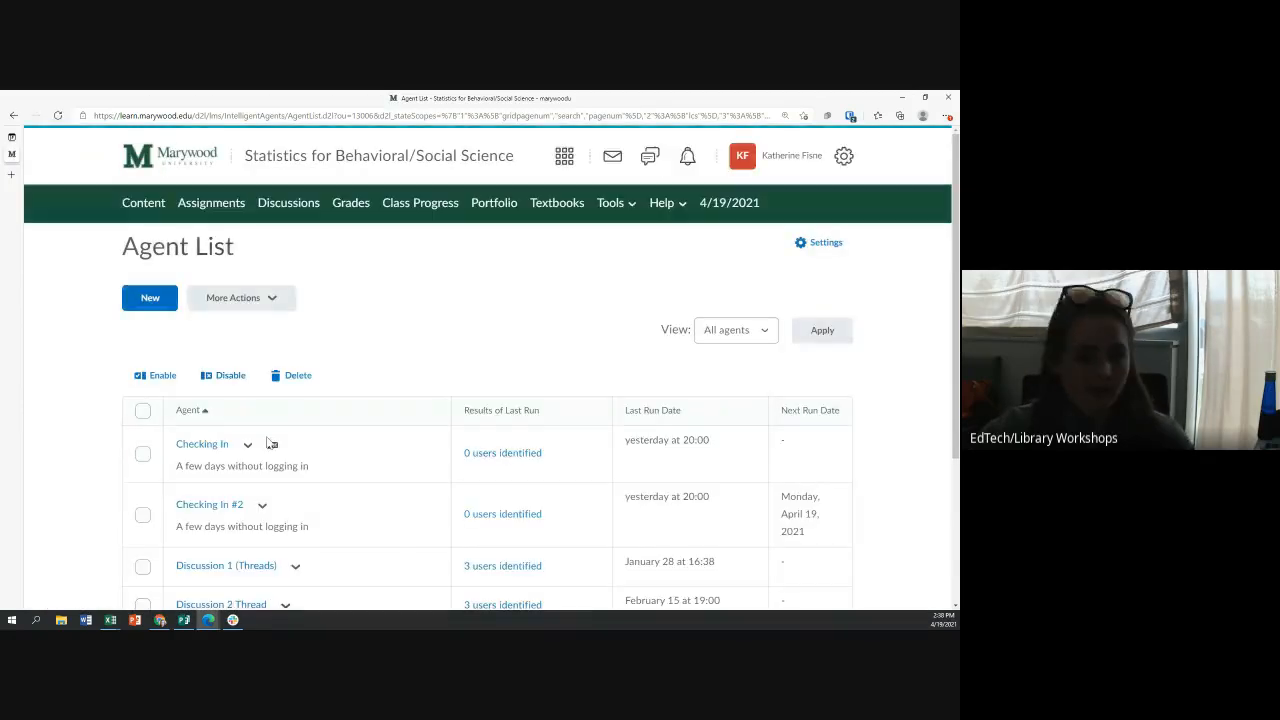
mouse_move(273, 450)
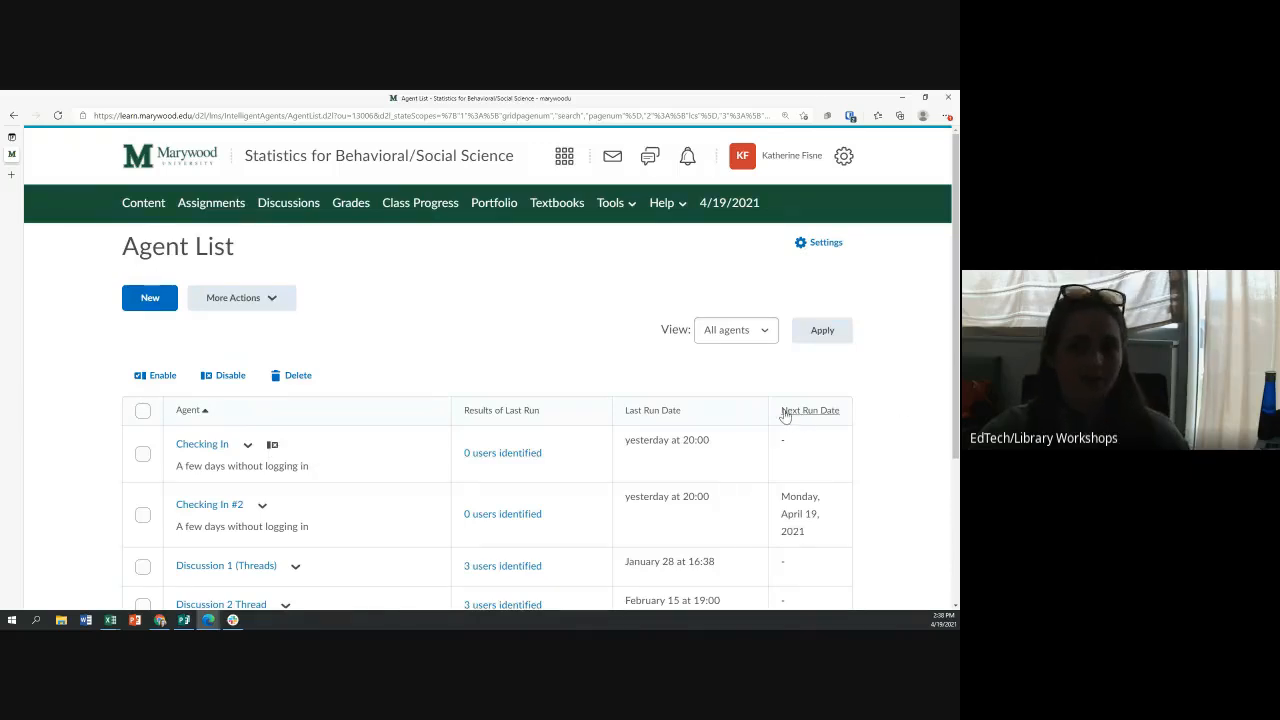
click(143, 455)
click(157, 388)
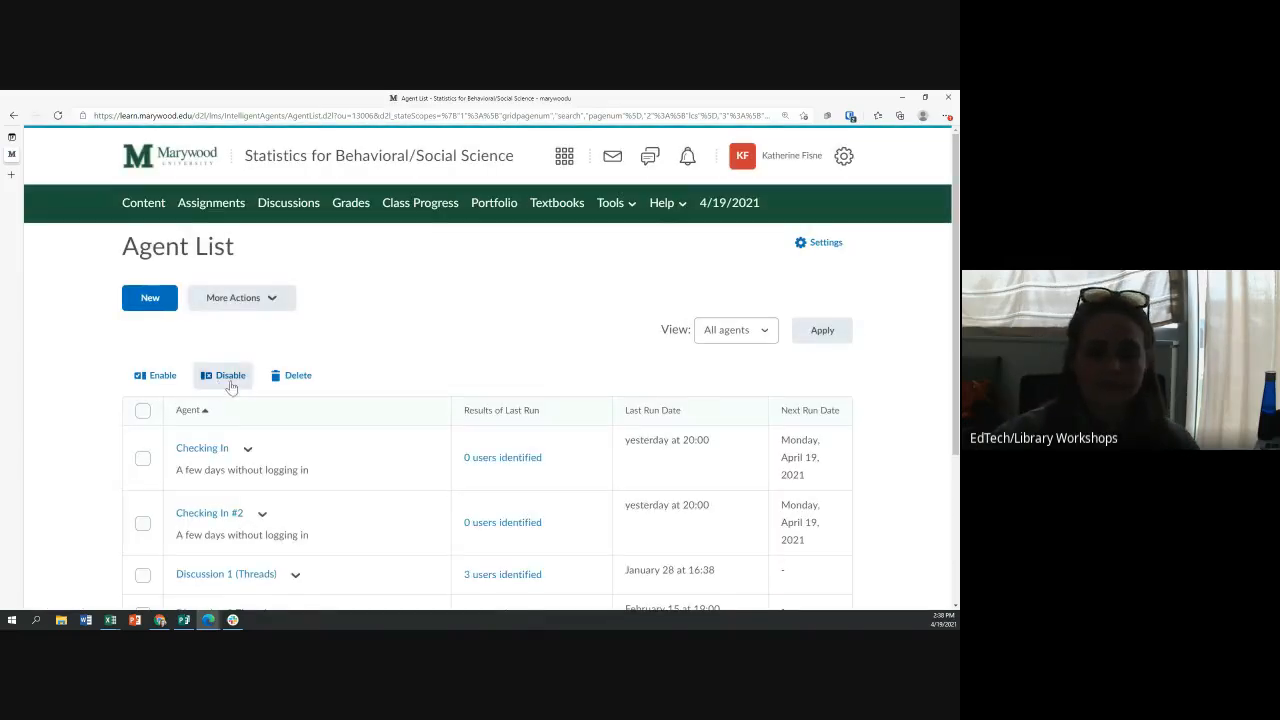
scroll(338, 403, down, 1)
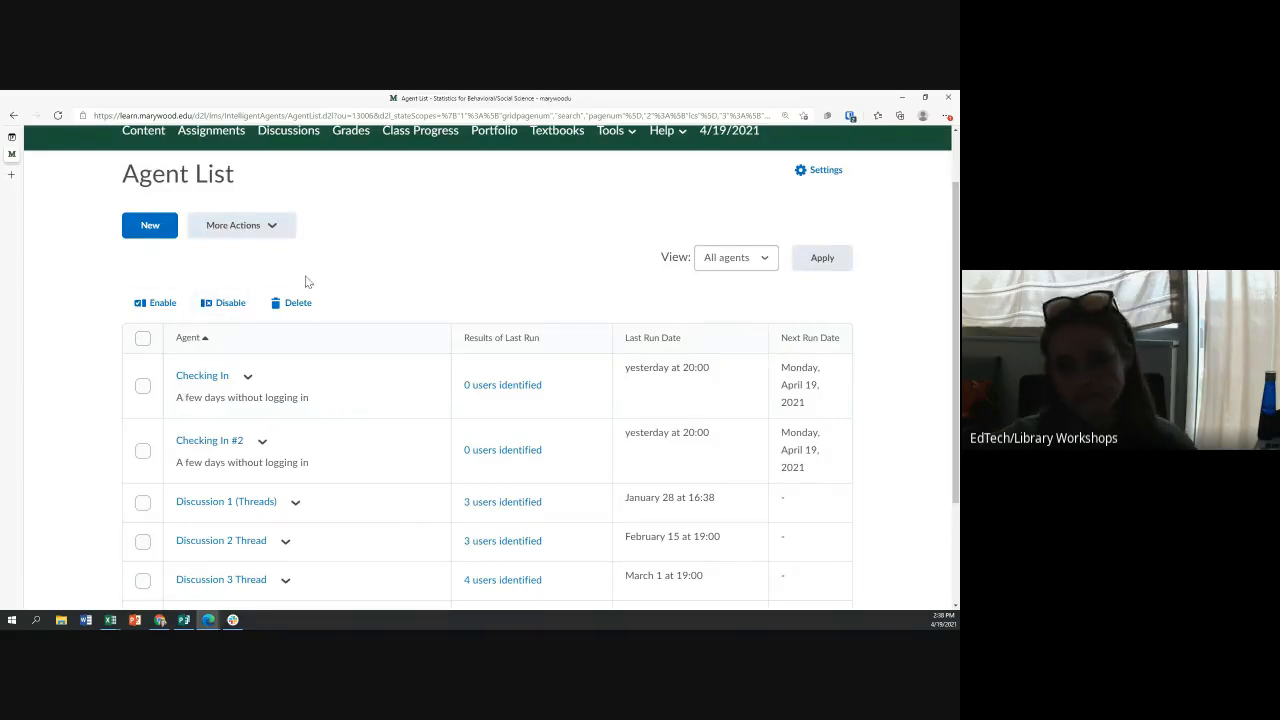
scroll(309, 280, up, 1)
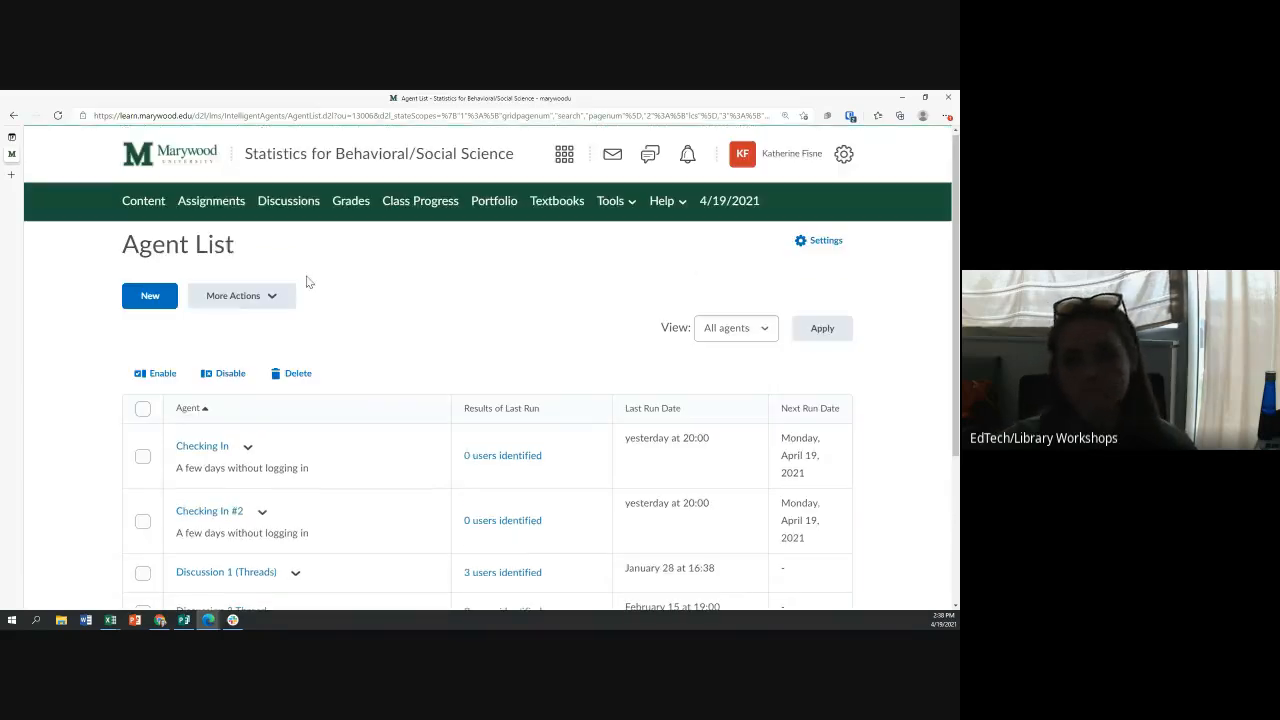
Open the Setup Wizard in the course's Grades and review the current grade book settings.
click(343, 213)
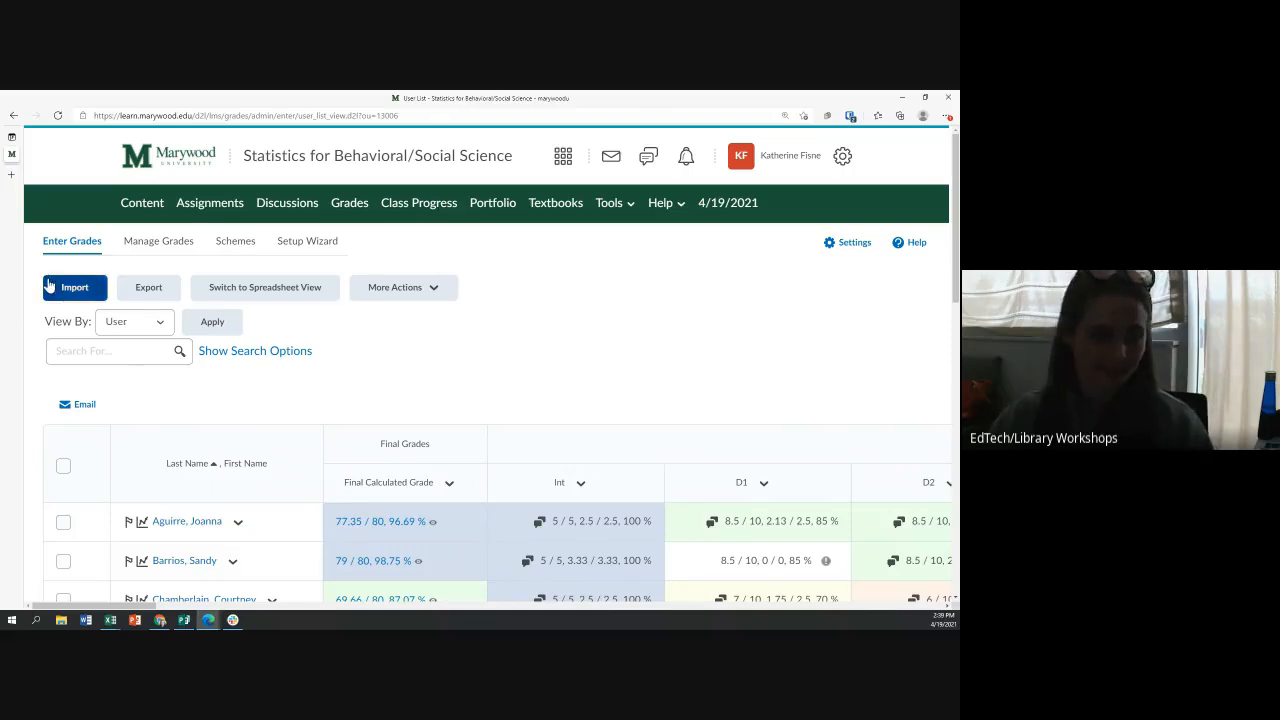
click(319, 246)
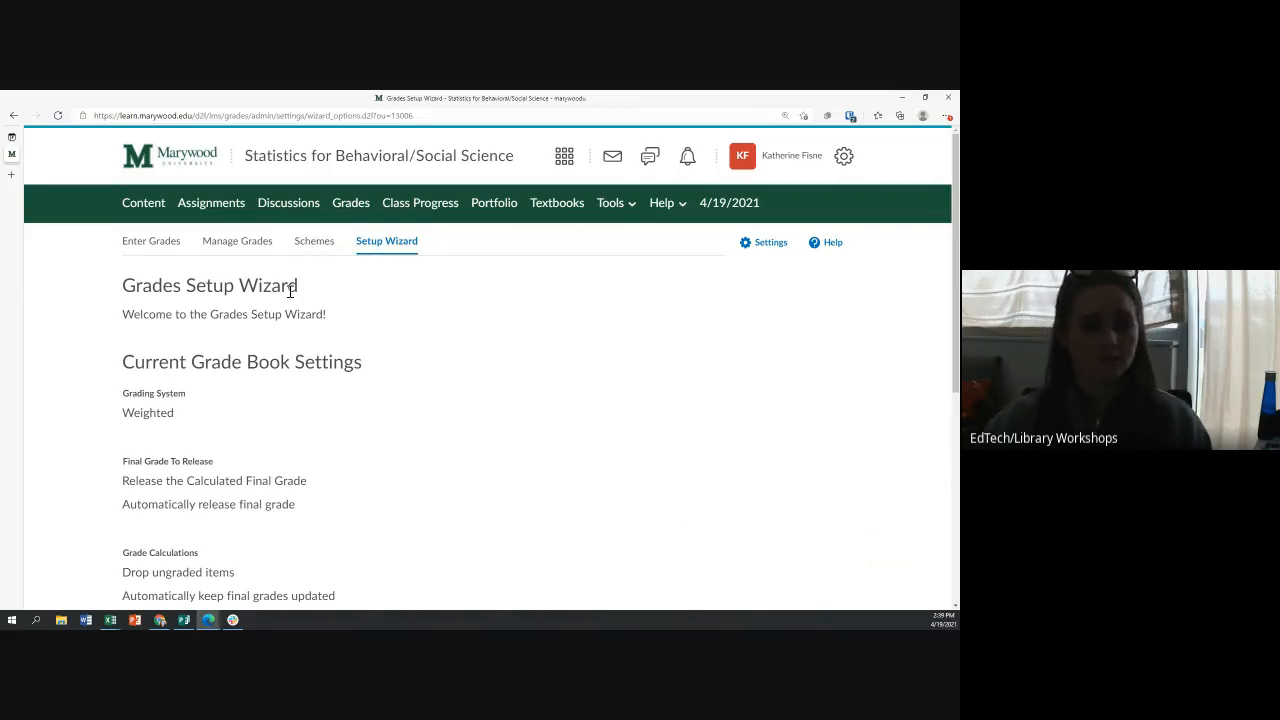
drag(124, 320, 341, 324)
click(340, 324)
scroll(340, 322, down, 3)
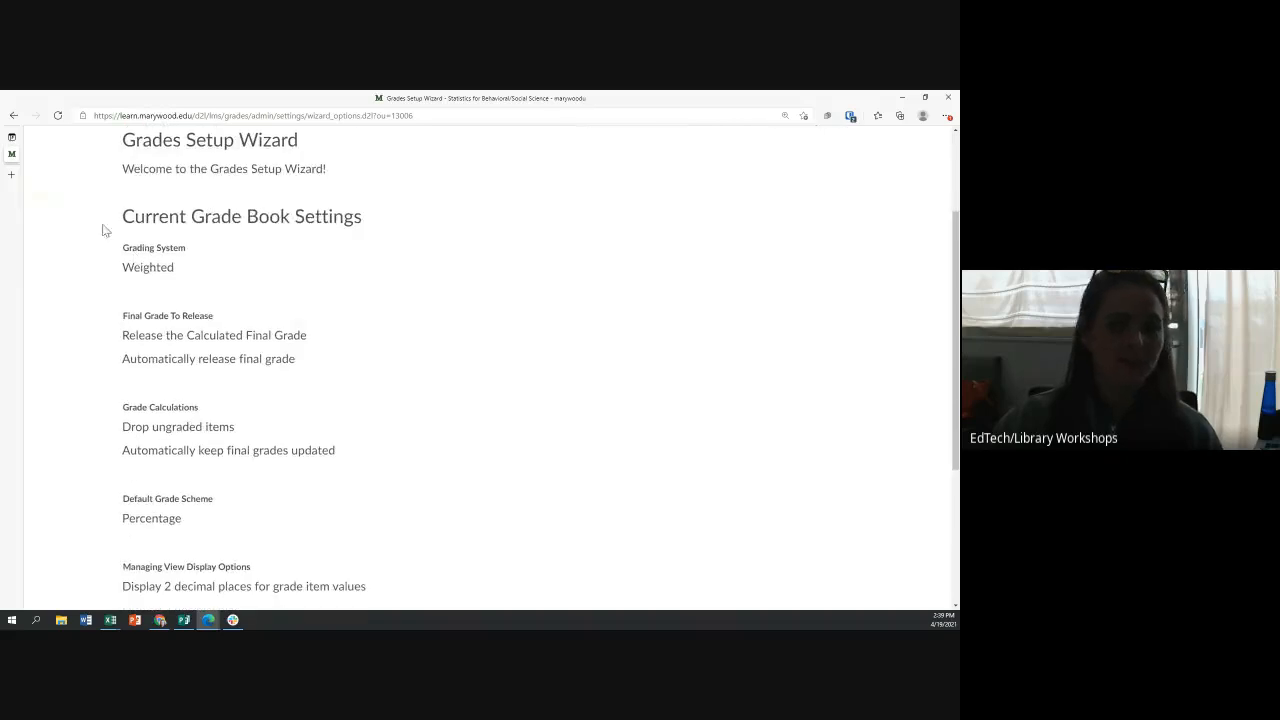
scroll(200, 300, down, 5)
scroll(211, 379, up, 1)
scroll(211, 379, up, 6)
scroll(200, 420, down, 7)
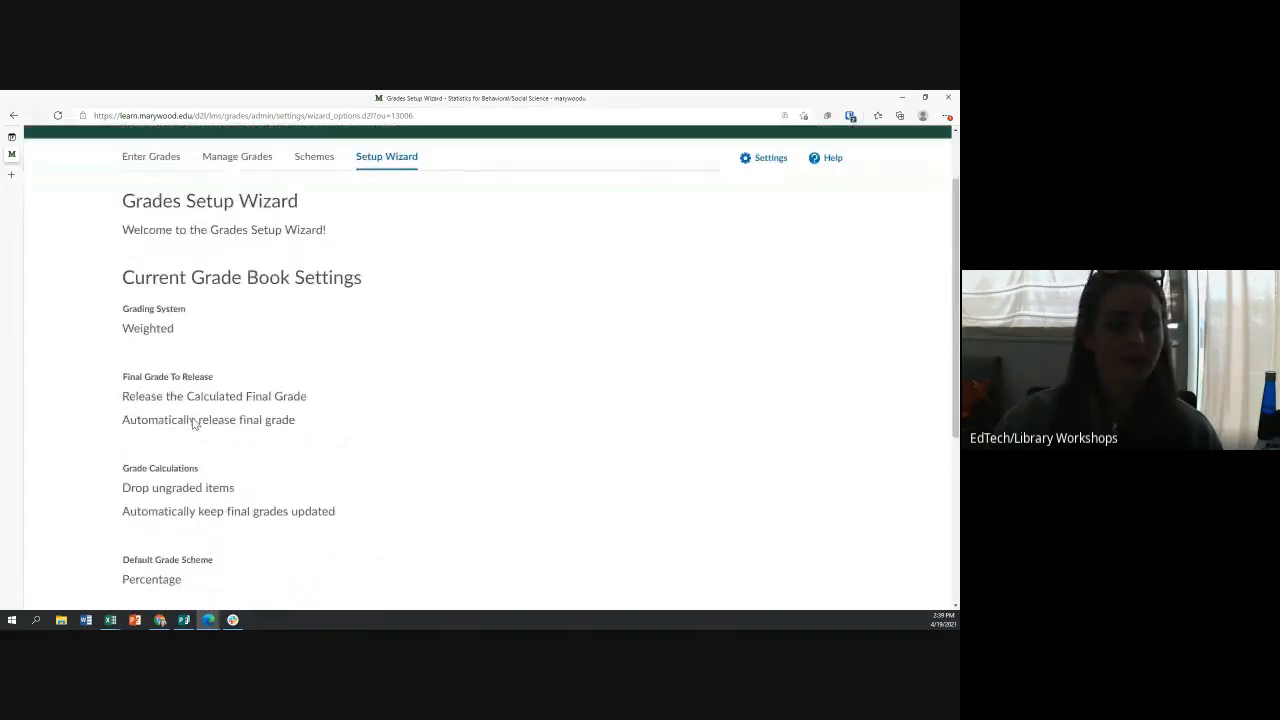
scroll(193, 423, up, 6)
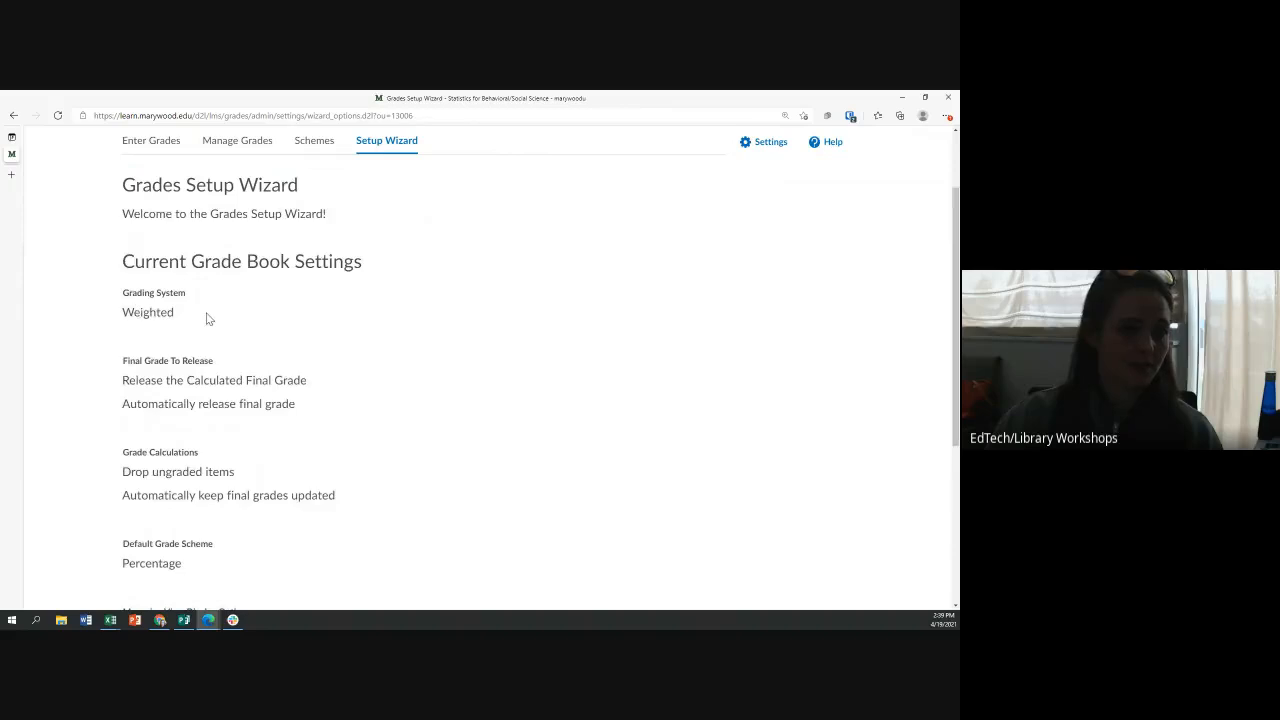
scroll(220, 314, down, 7)
Start the grades setup, compare the Weighted, Points and Formula grading systems, and continue with Weighted.
click(150, 590)
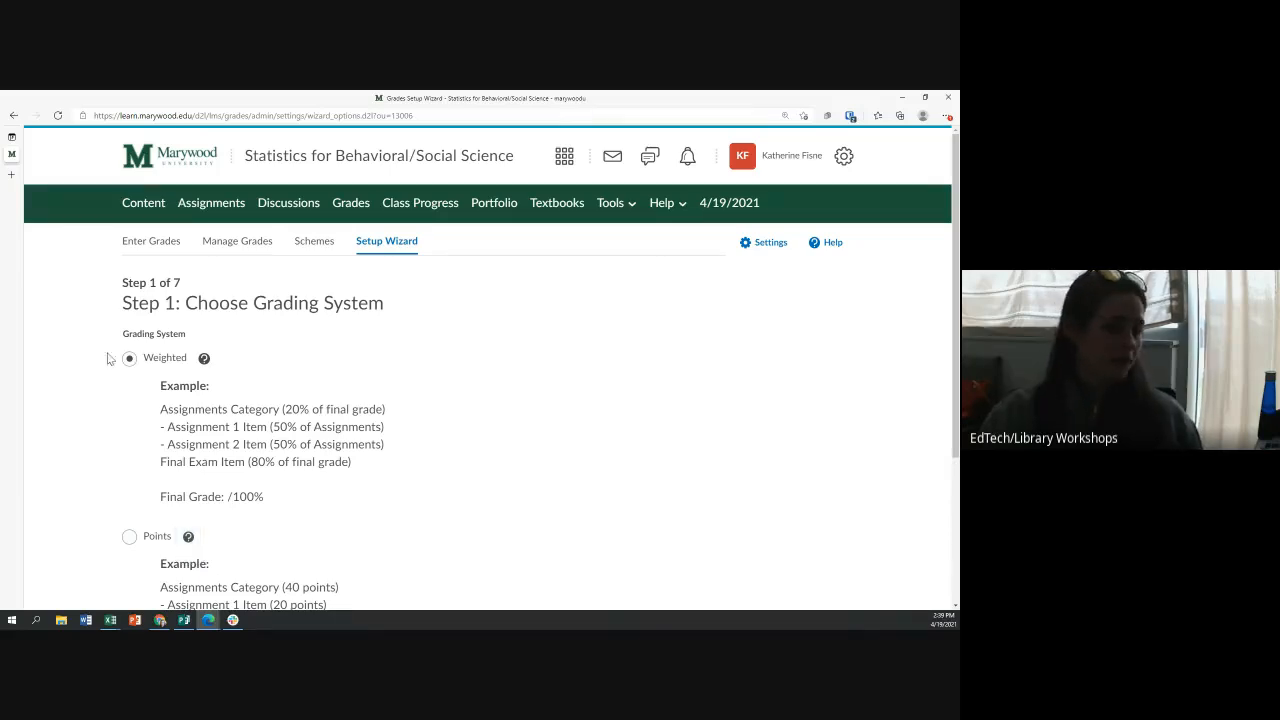
scroll(130, 362, down, 2)
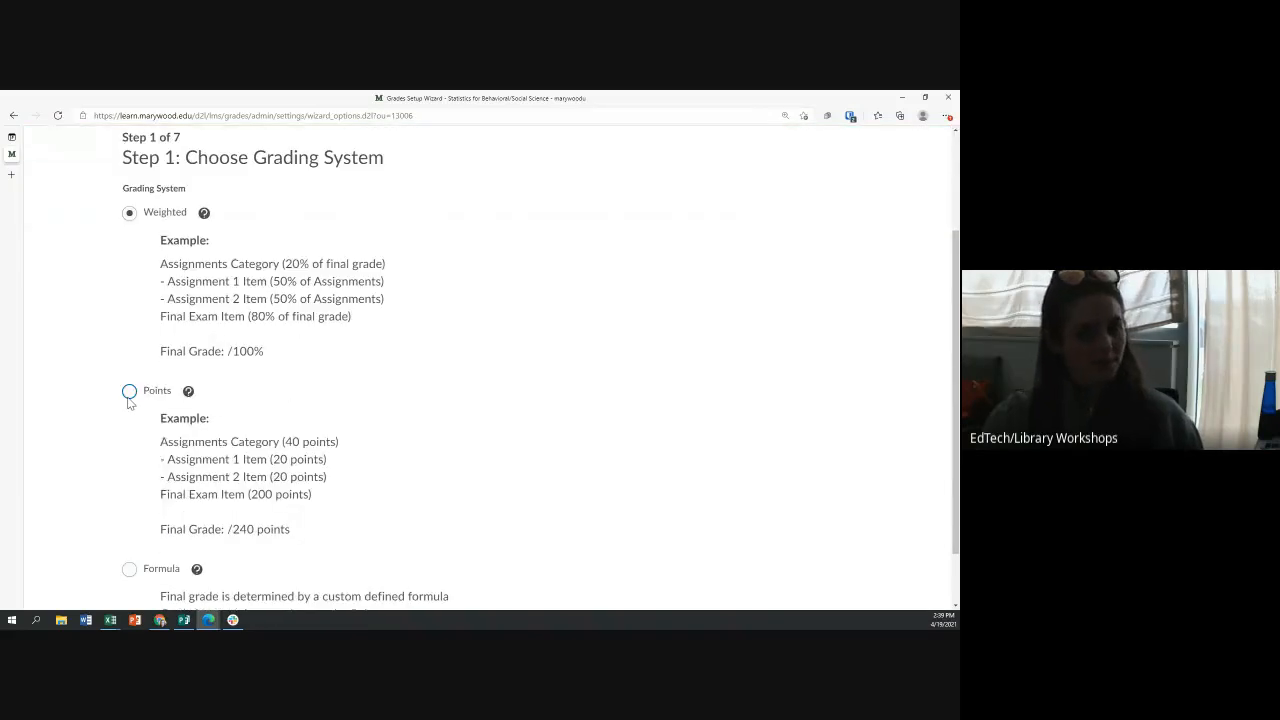
scroll(128, 402, down, 1)
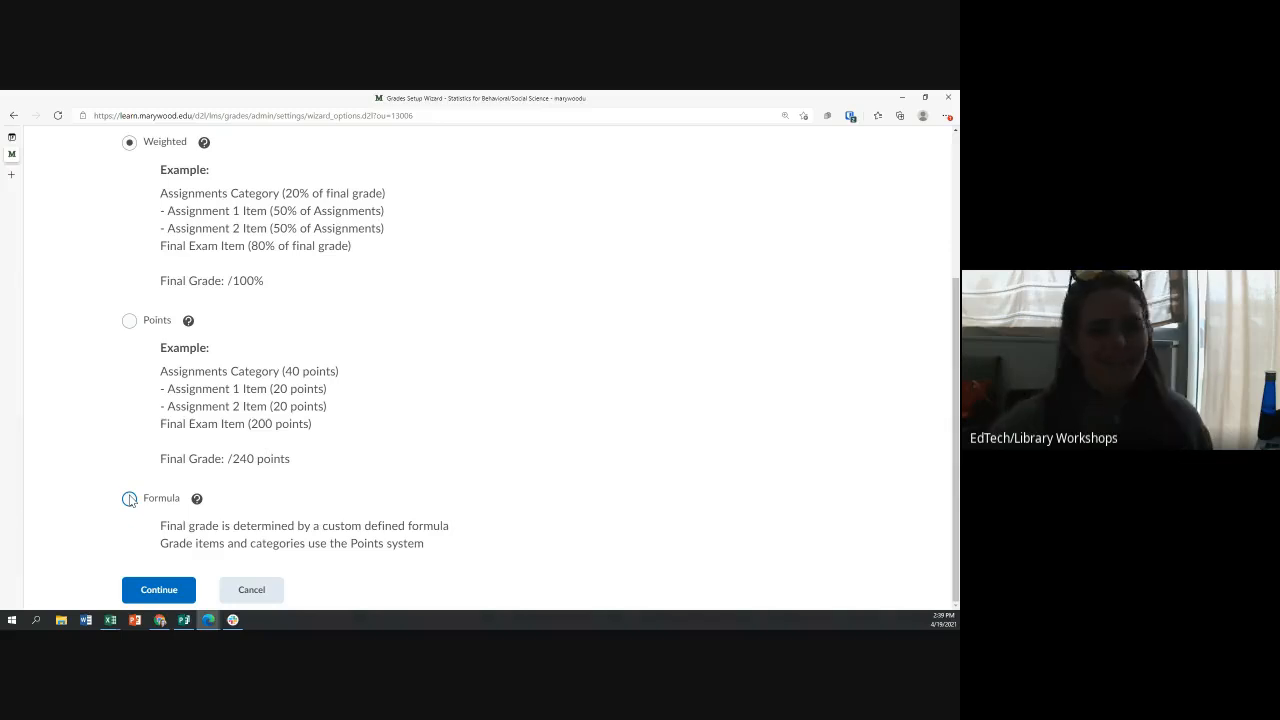
scroll(150, 320, up, 3)
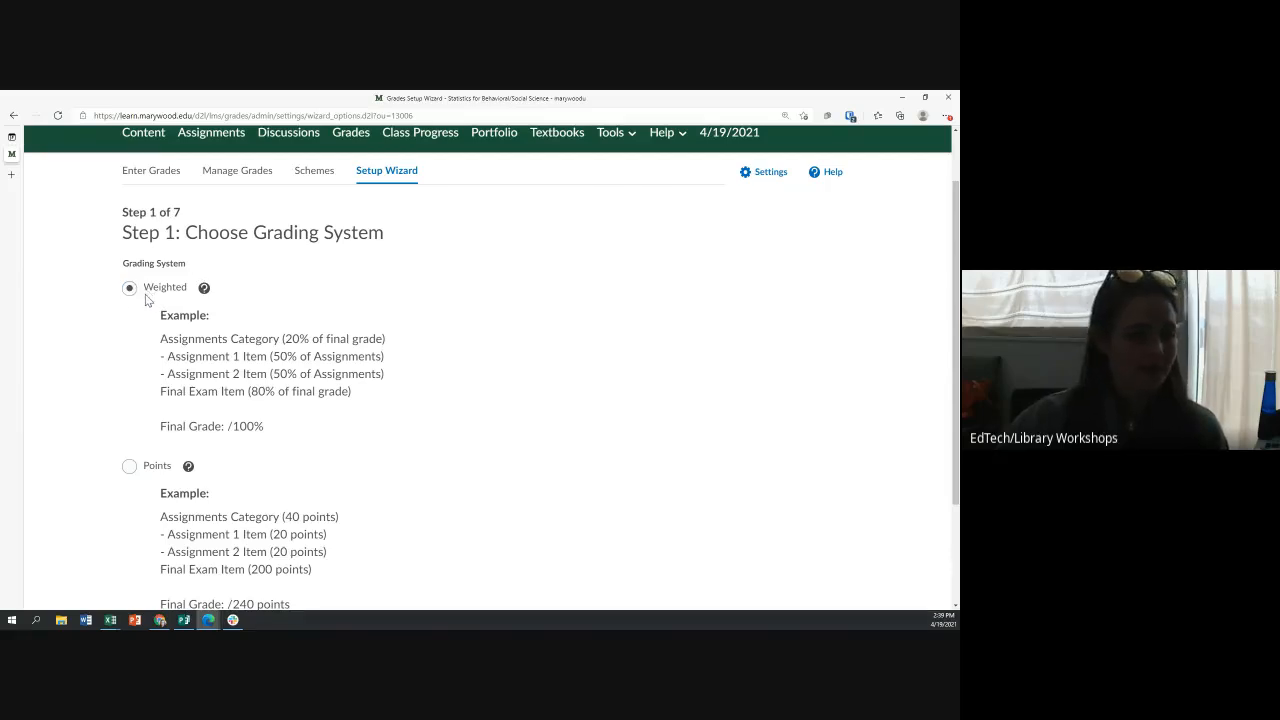
scroll(155, 308, down, 2)
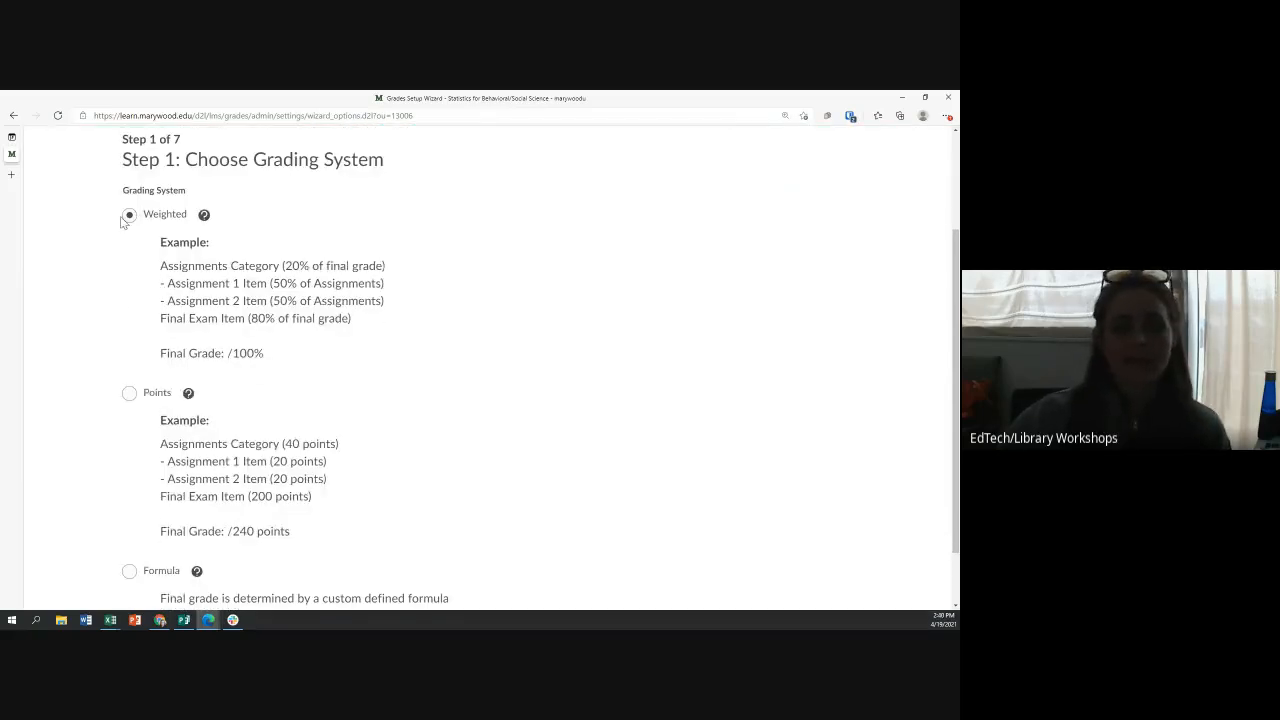
scroll(229, 235, down, 1)
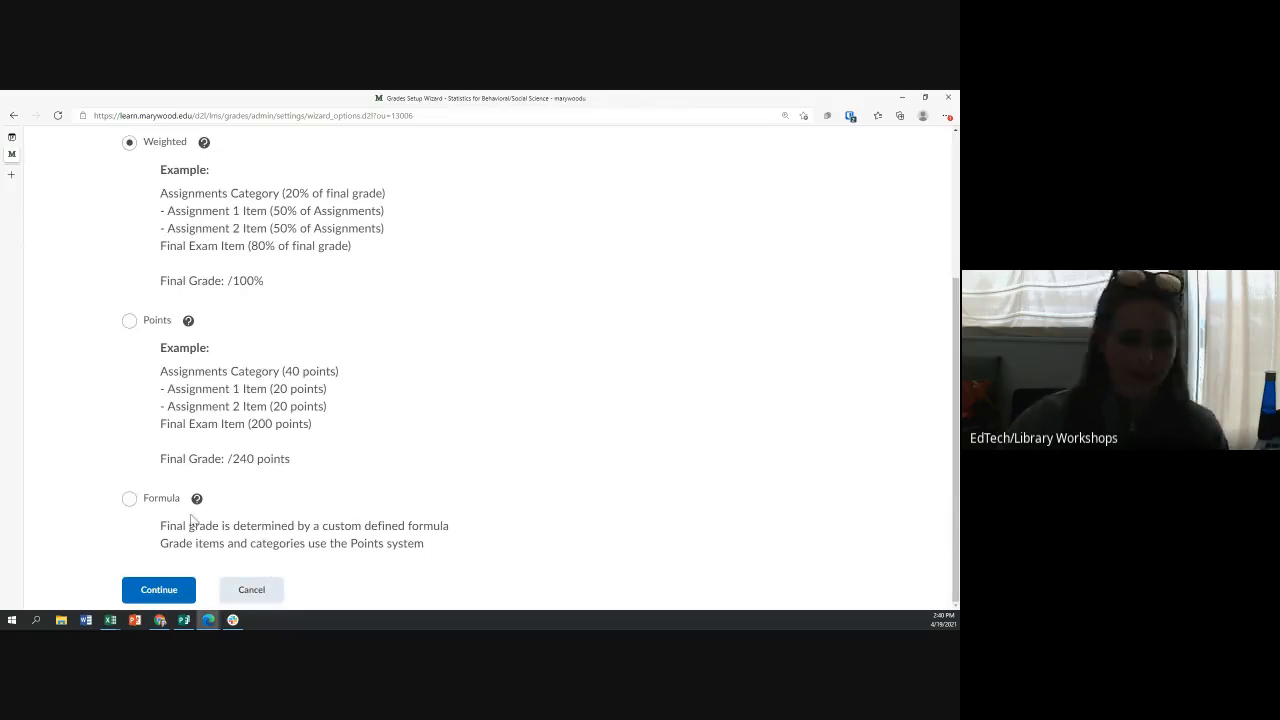
click(170, 589)
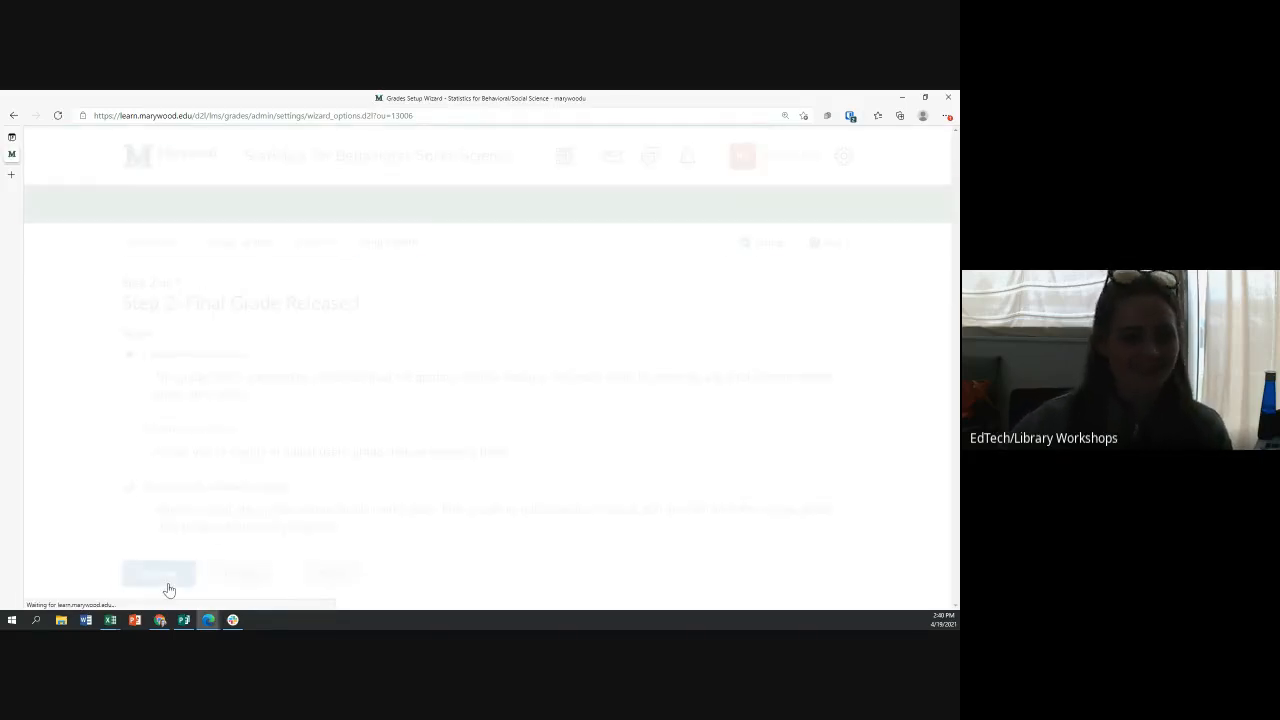
Review the final grade release options and continue with Calculated Final Grade and automatic release kept.
drag(187, 302, 374, 303)
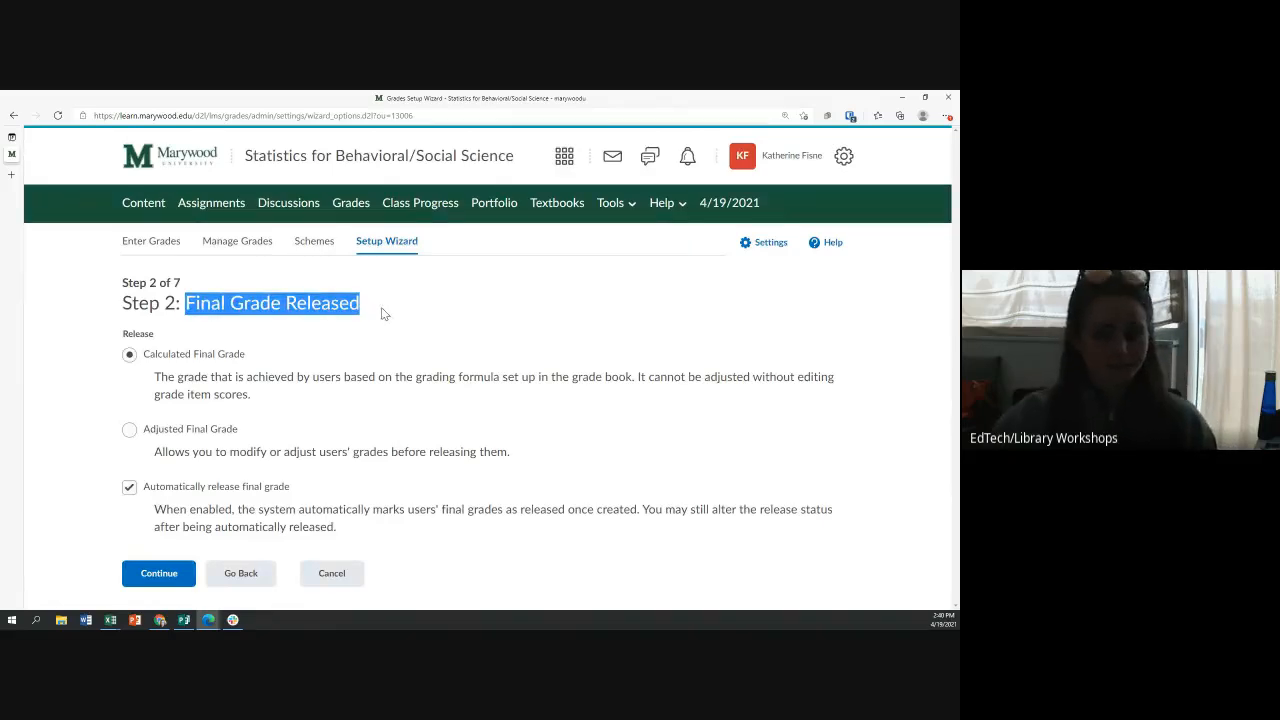
click(381, 313)
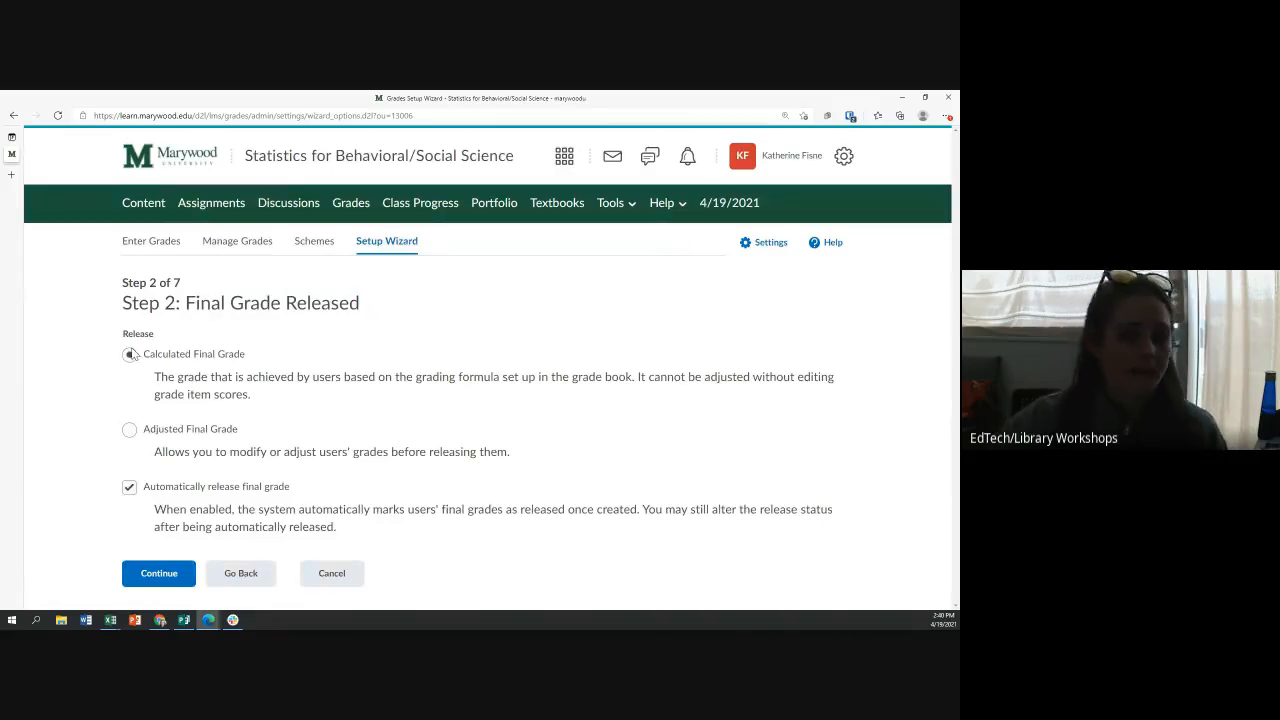
drag(144, 356, 246, 358)
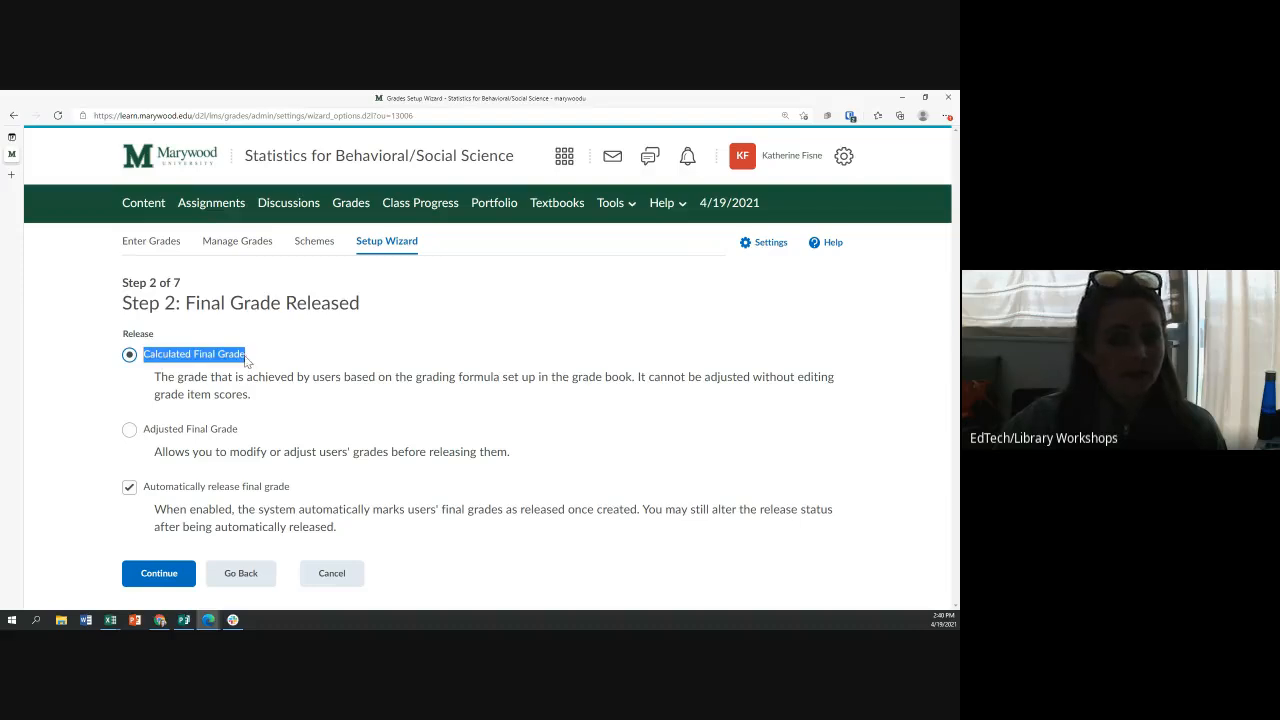
click(240, 396)
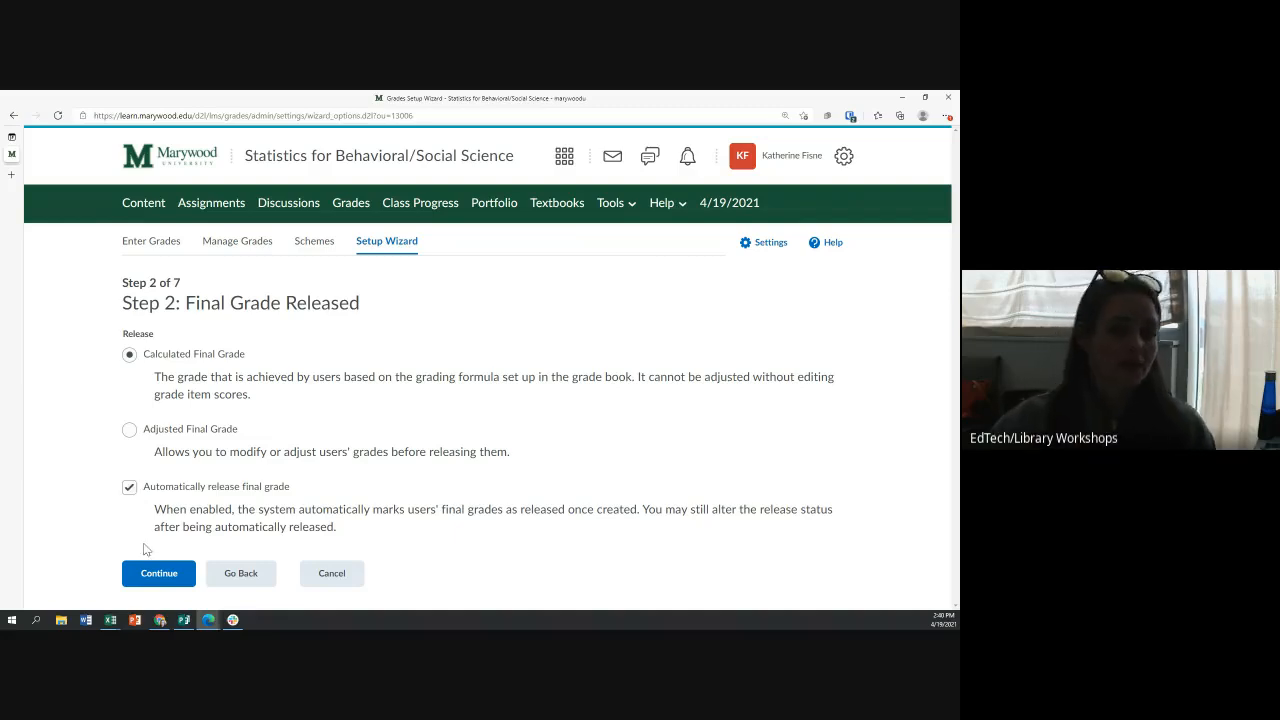
click(155, 575)
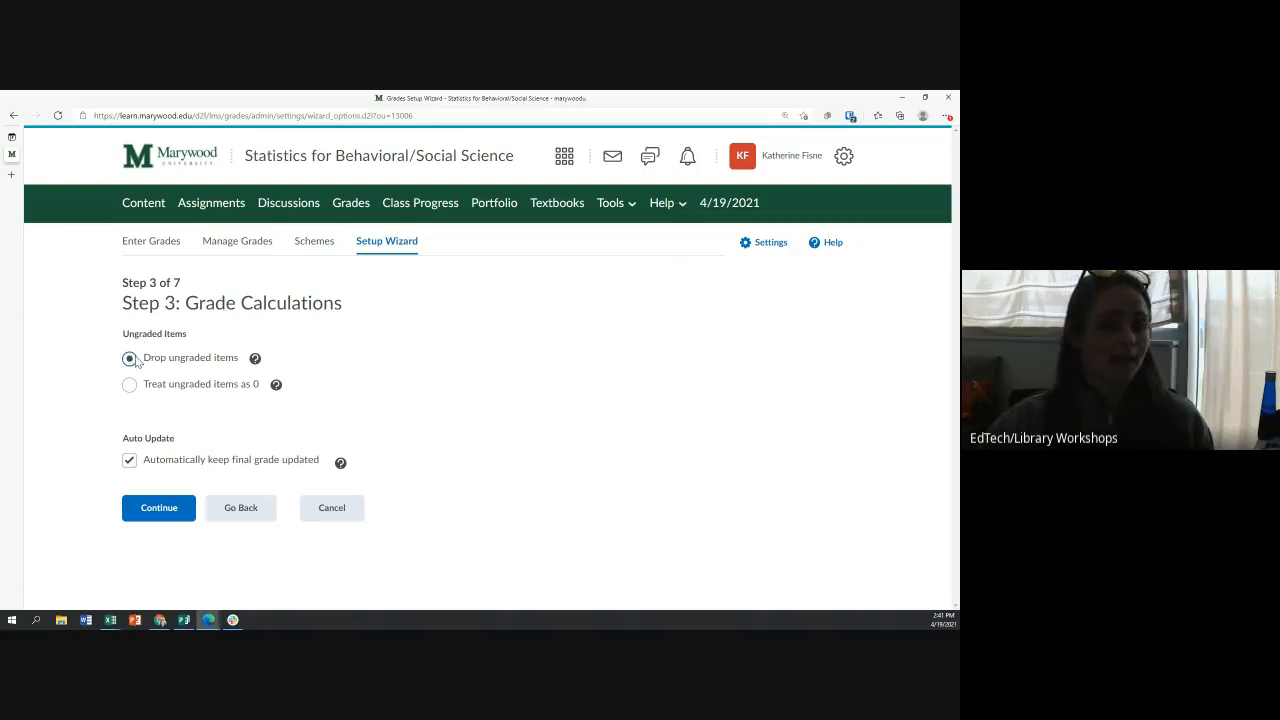
Try treating ungraded items as 0, switch back to Drop ungraded items, and continue to the default grade scheme.
drag(149, 358, 226, 358)
click(226, 358)
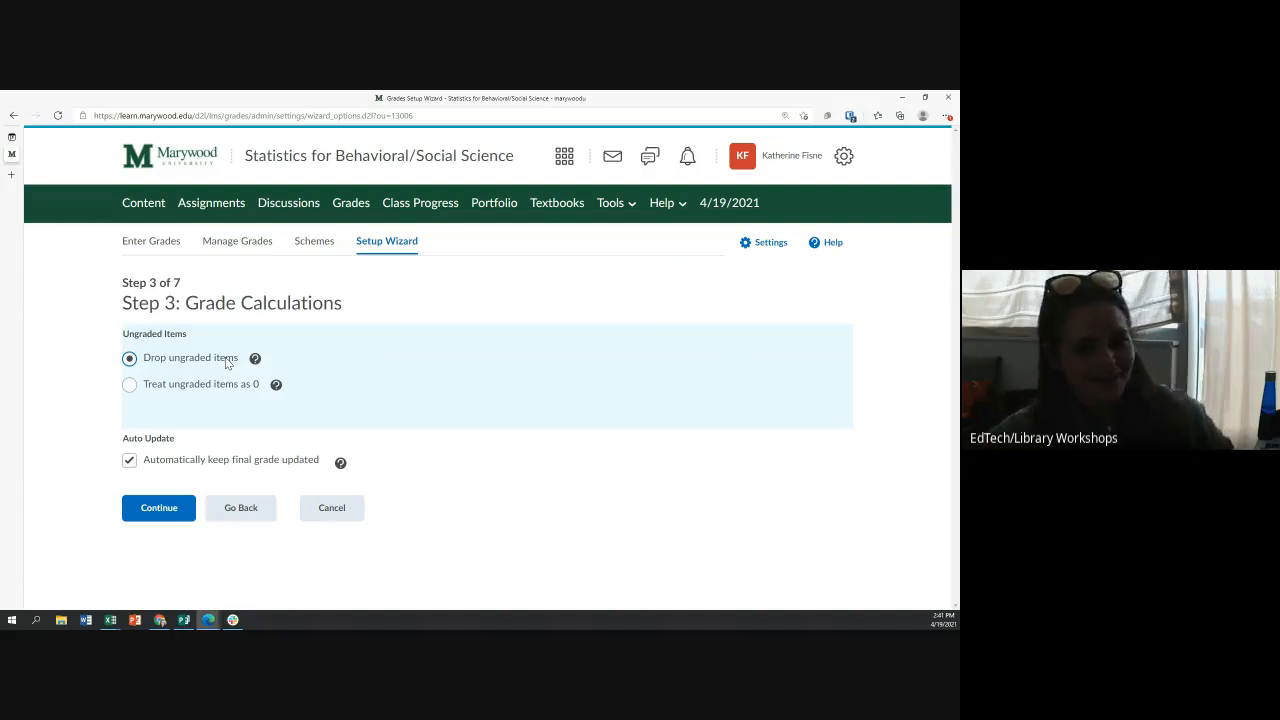
click(130, 389)
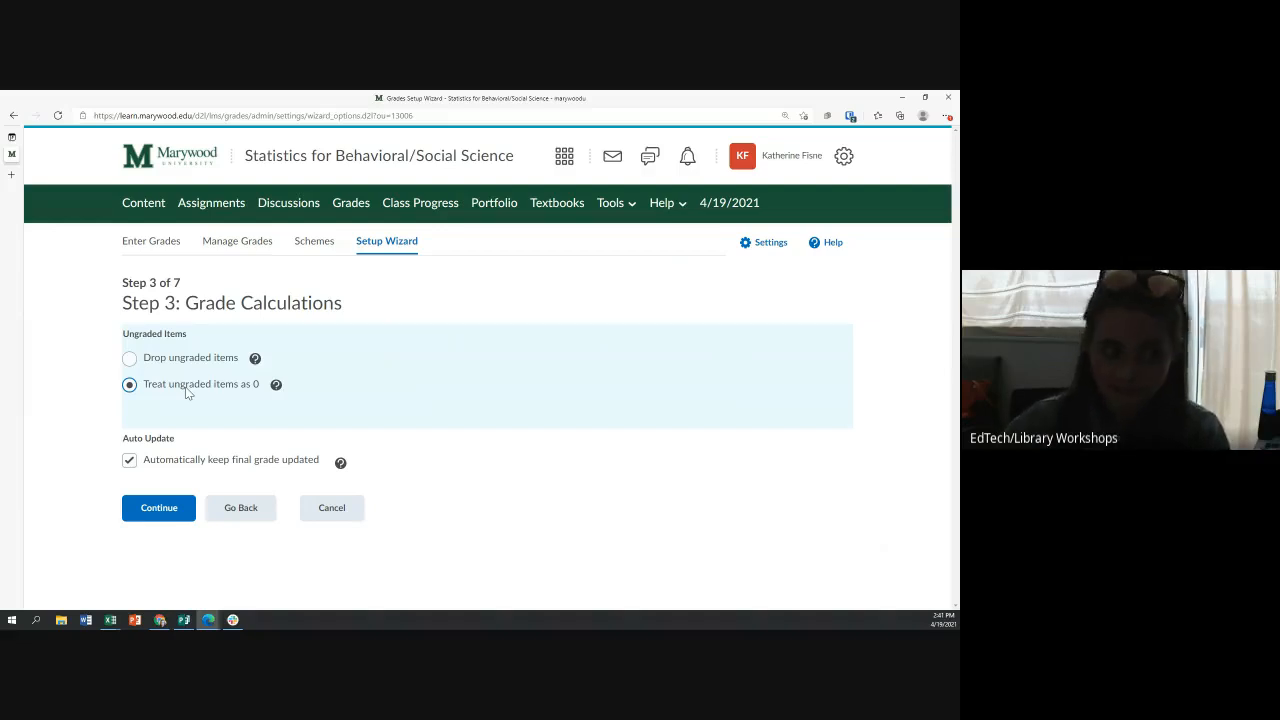
click(130, 359)
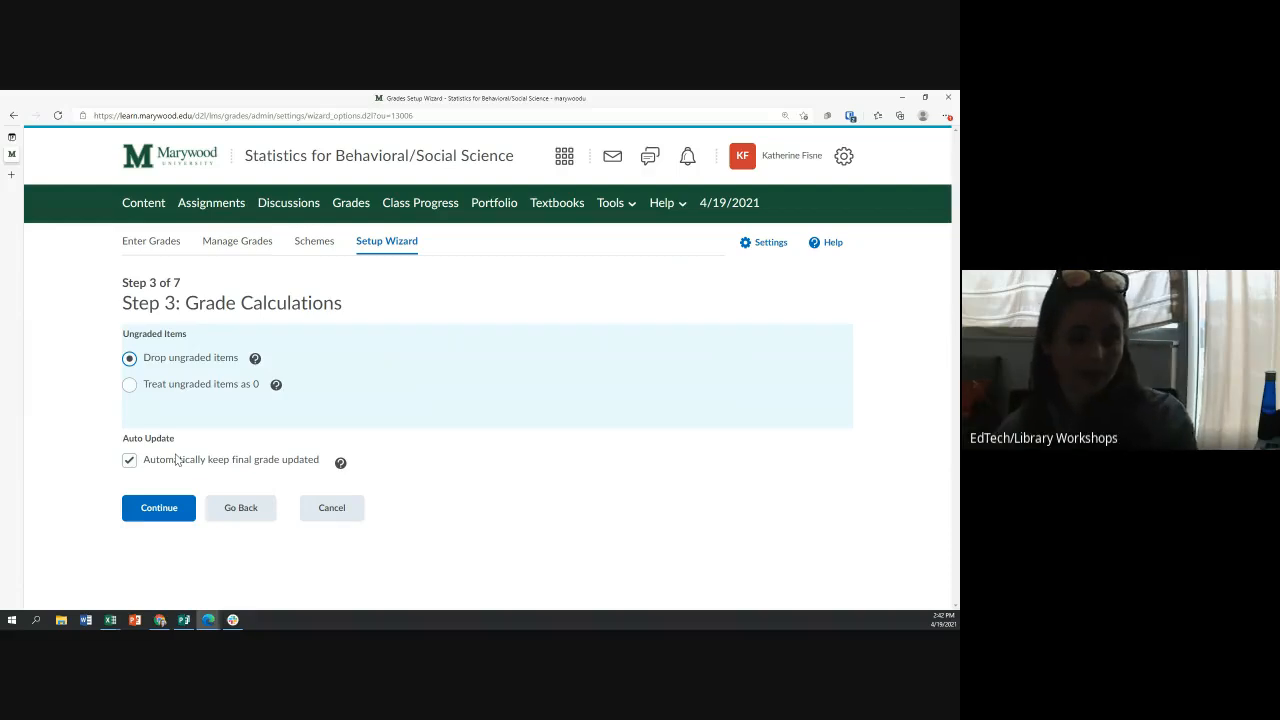
click(165, 510)
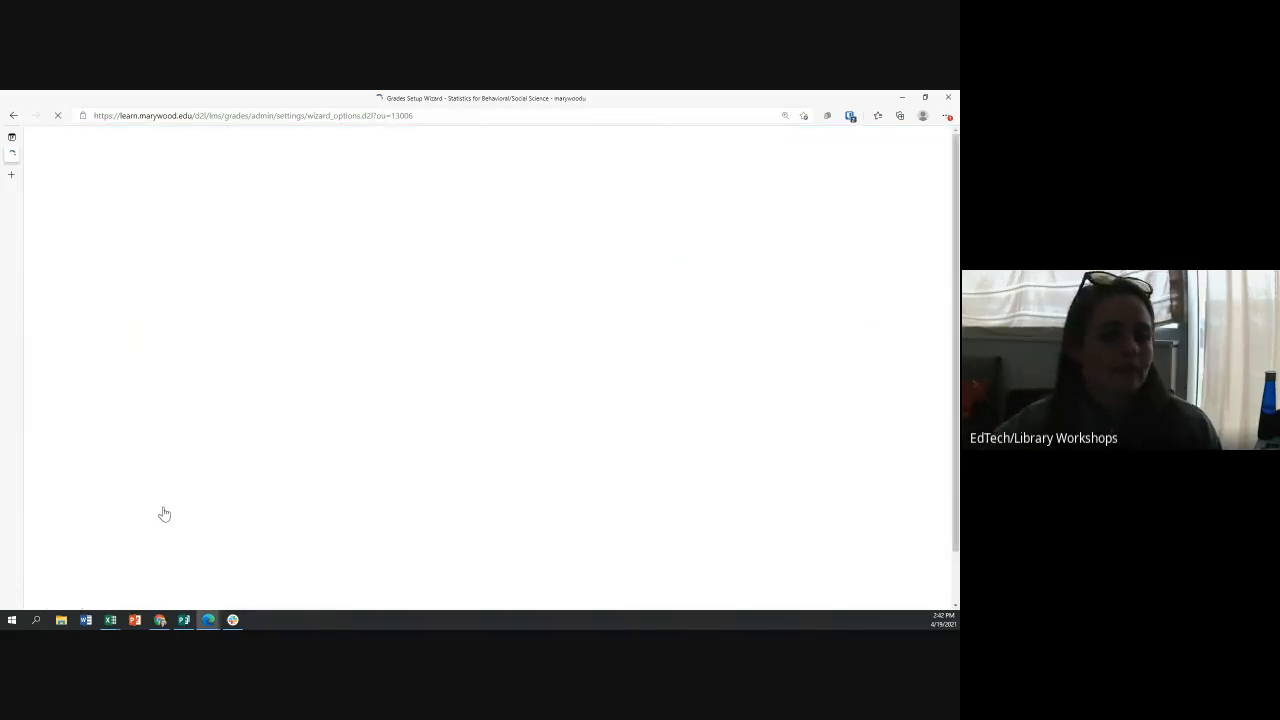
Try Pass/Fail as the default grade scheme and set the default back to Percentage.
drag(185, 302, 463, 314)
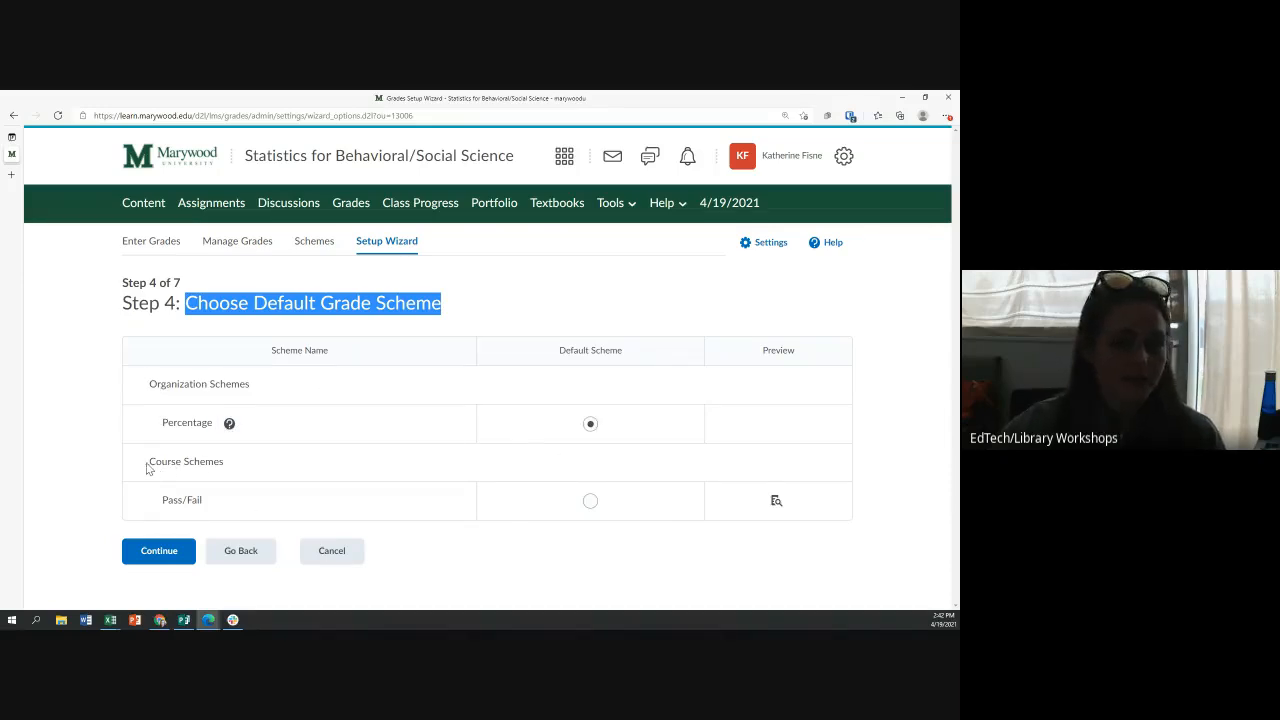
drag(149, 465, 240, 471)
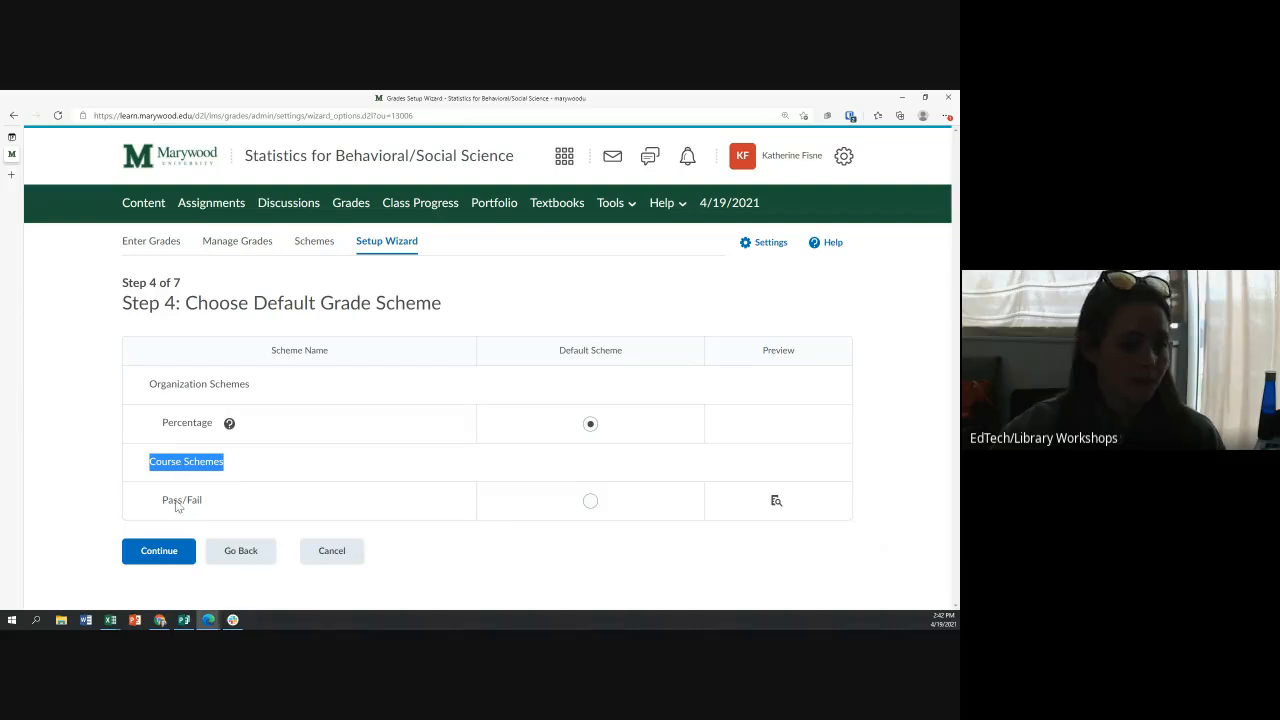
click(590, 502)
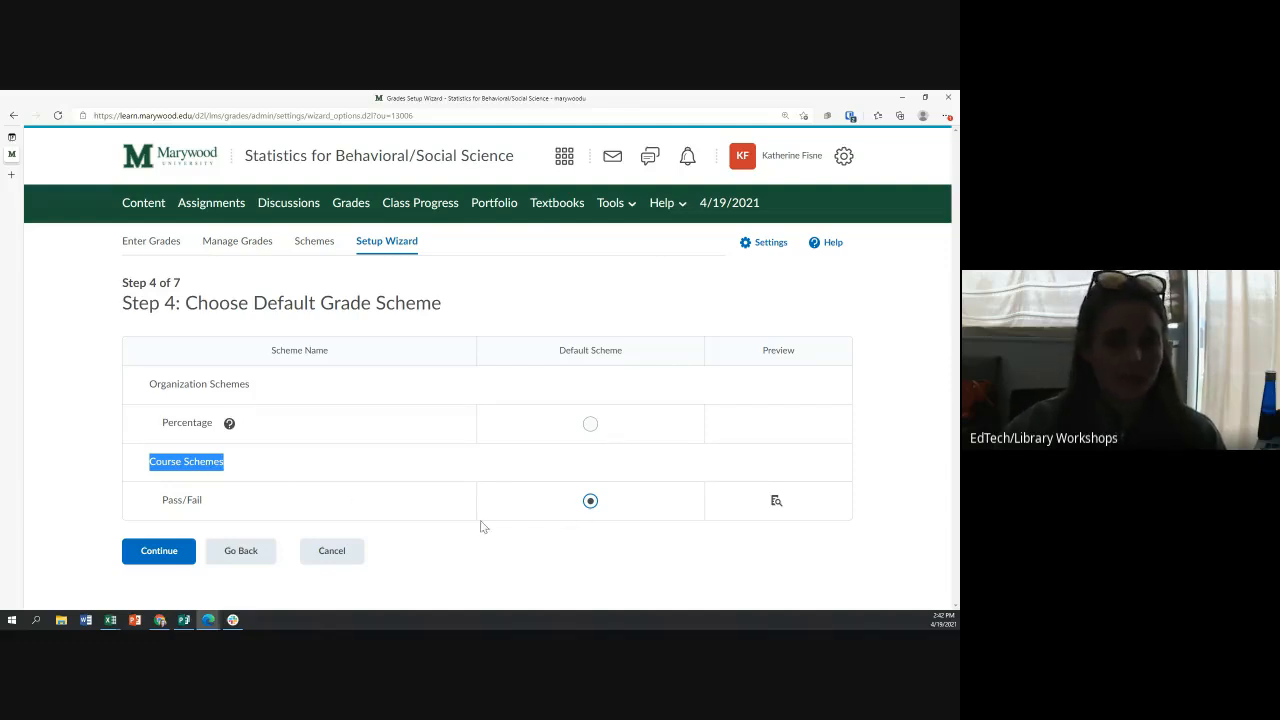
click(596, 513)
click(590, 425)
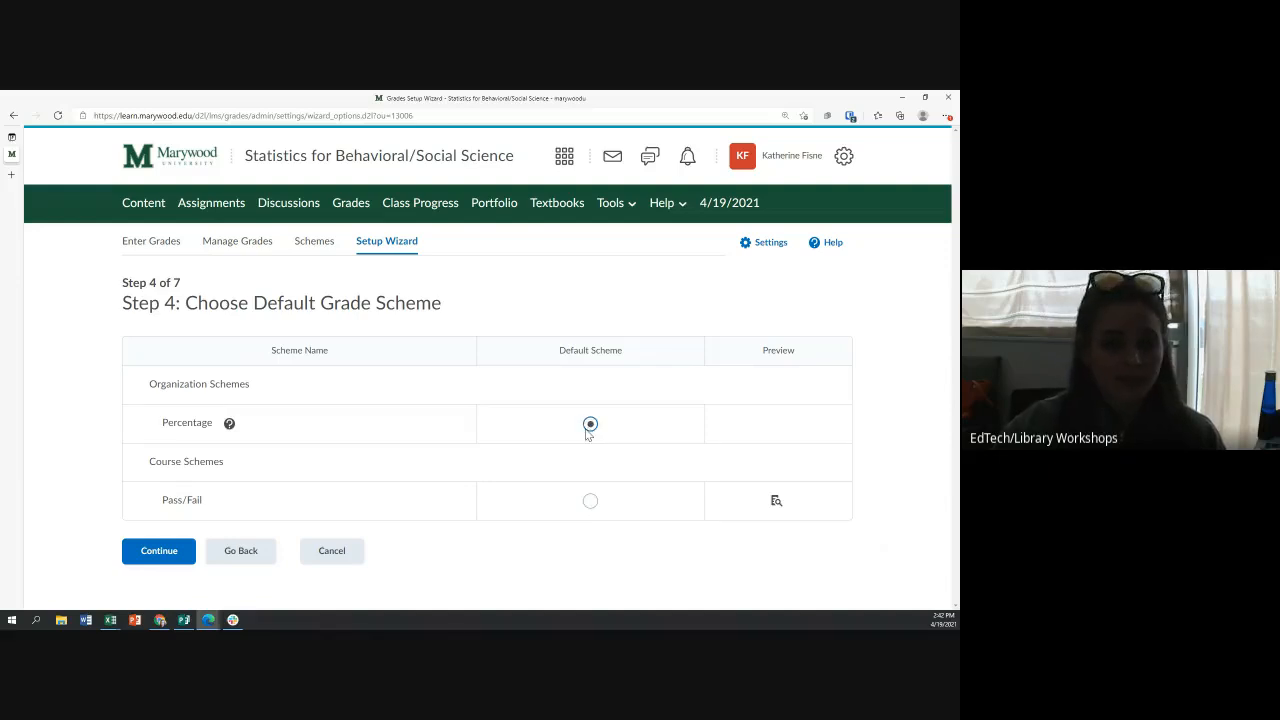
drag(203, 511, 147, 519)
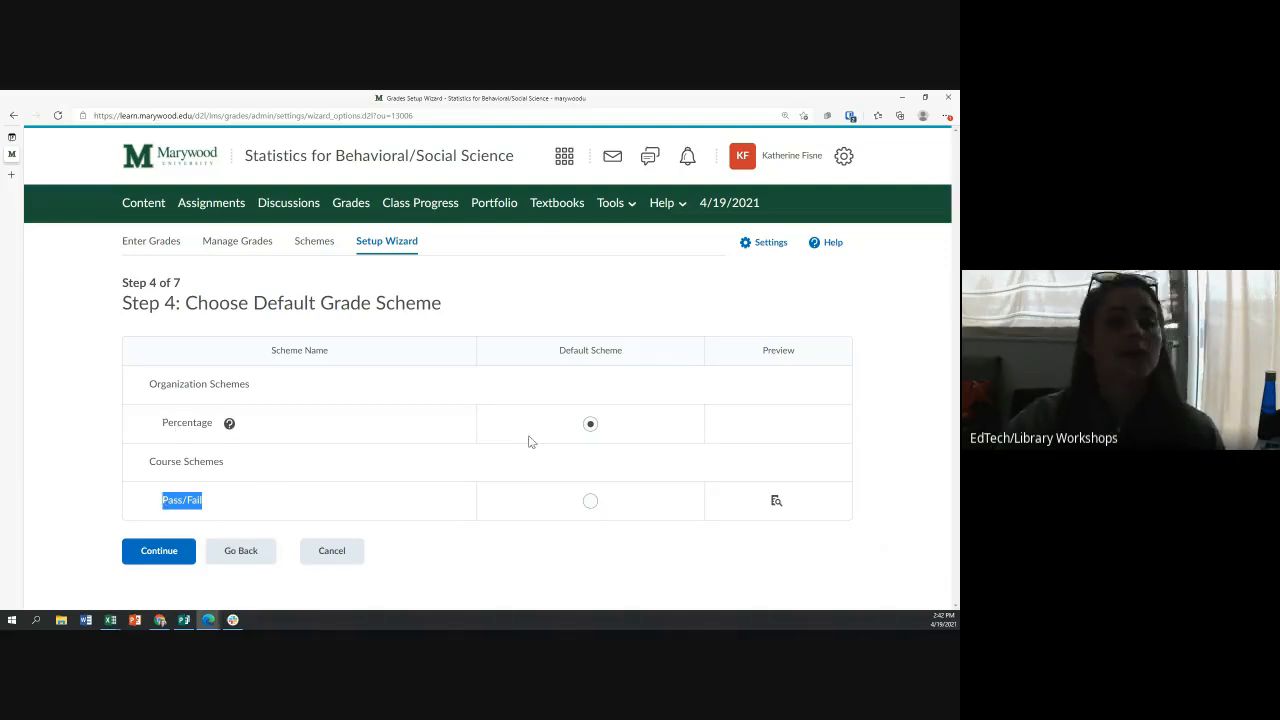
Continue with Percentage as the default scheme and the managing view's decimal places kept, on to the student view display options.
click(161, 549)
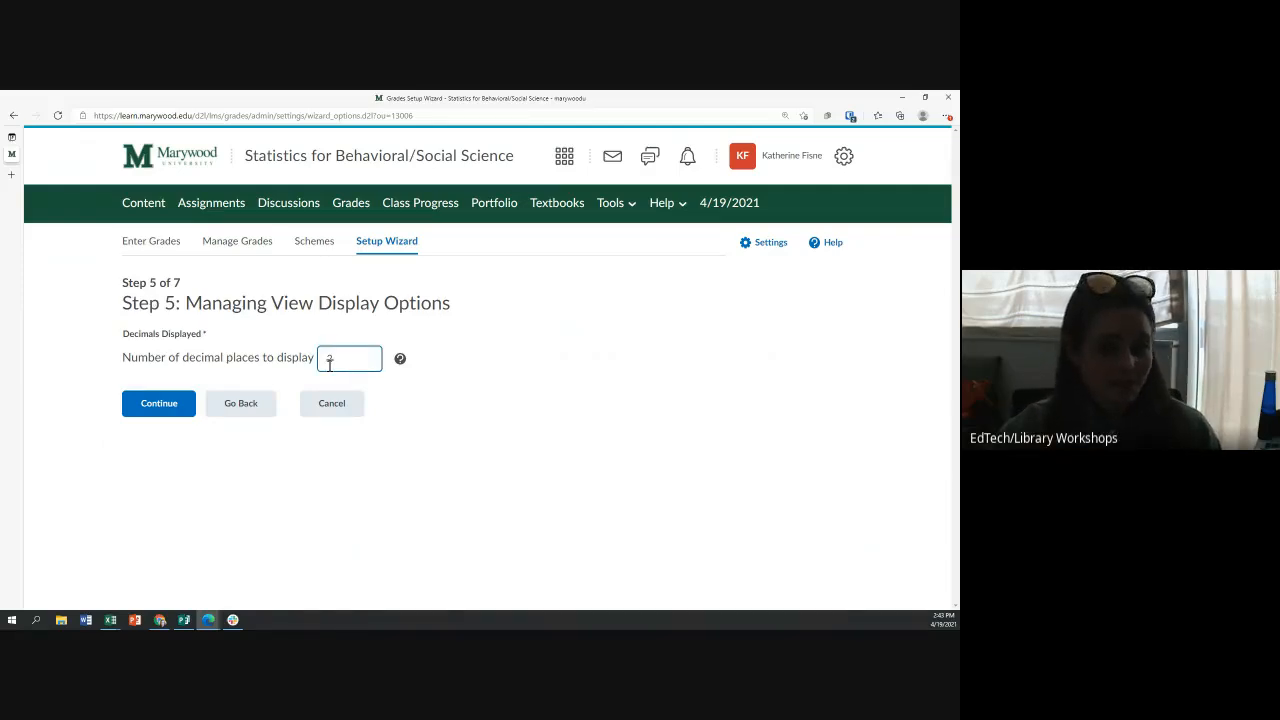
click(151, 414)
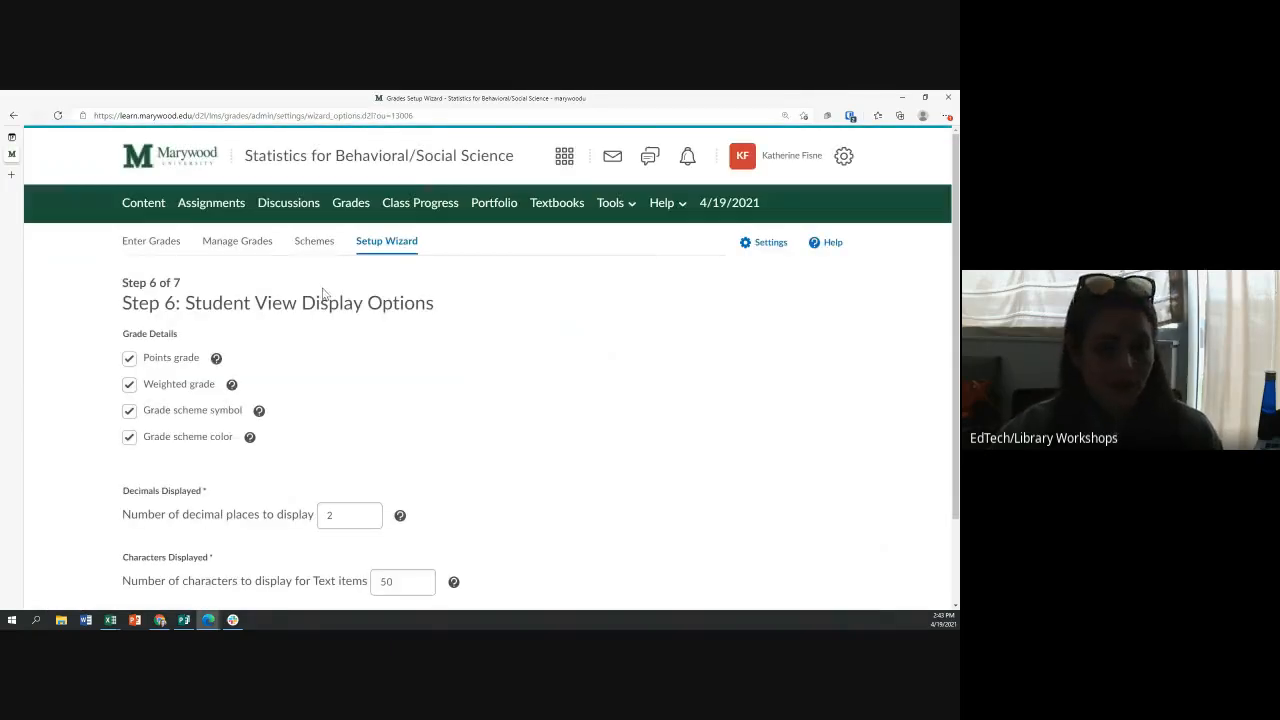
scroll(322, 292, down, 1)
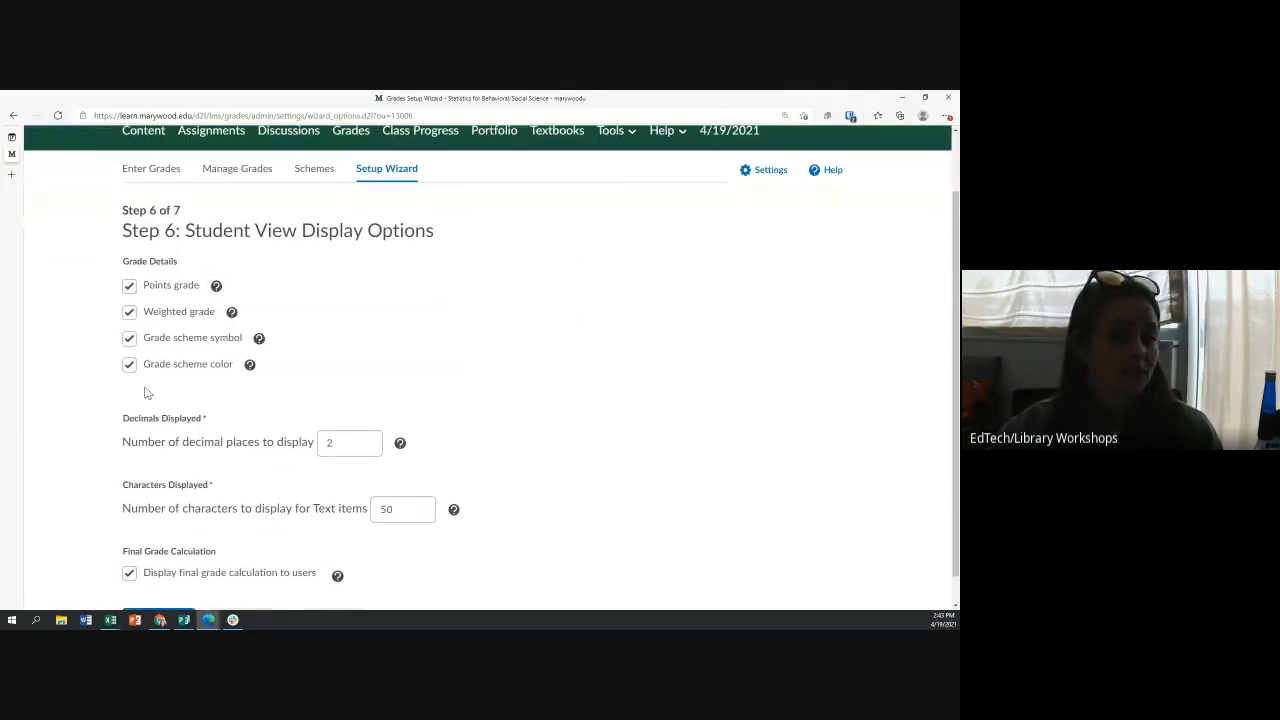
Read the help information for the Points grade and Grade scheme symbol options in the student view settings.
click(215, 288)
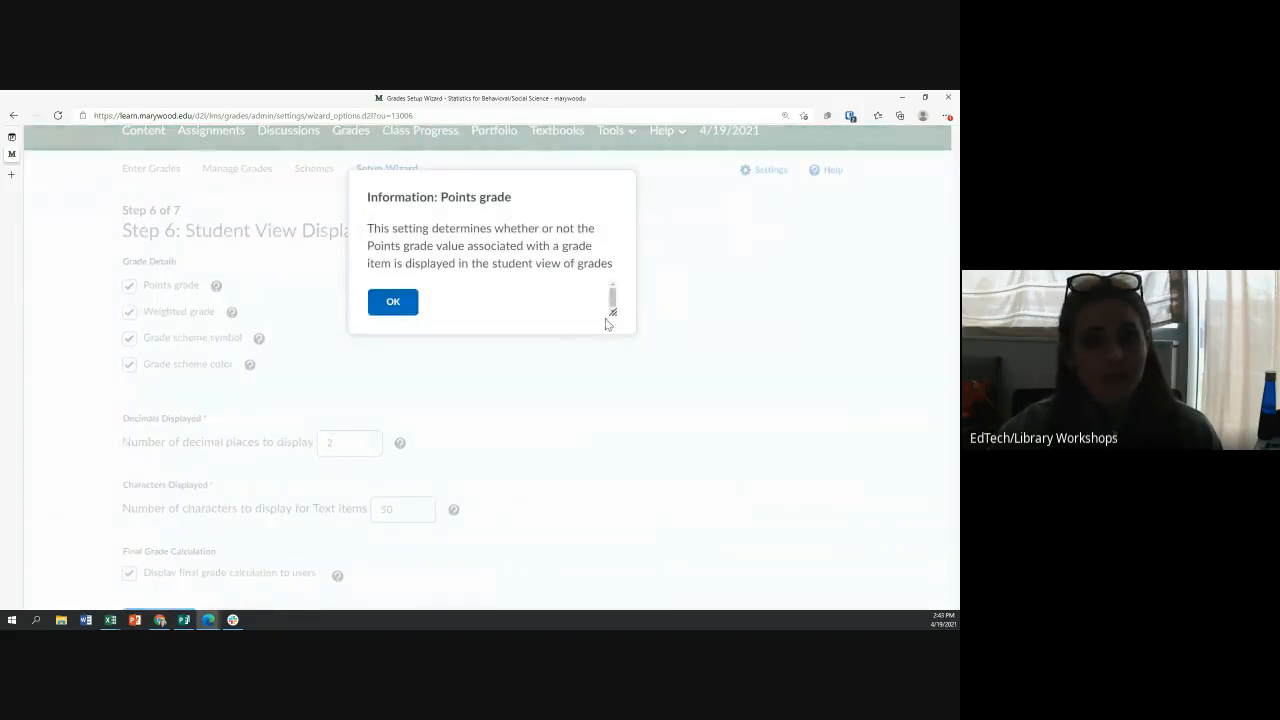
drag(619, 324, 682, 405)
click(394, 381)
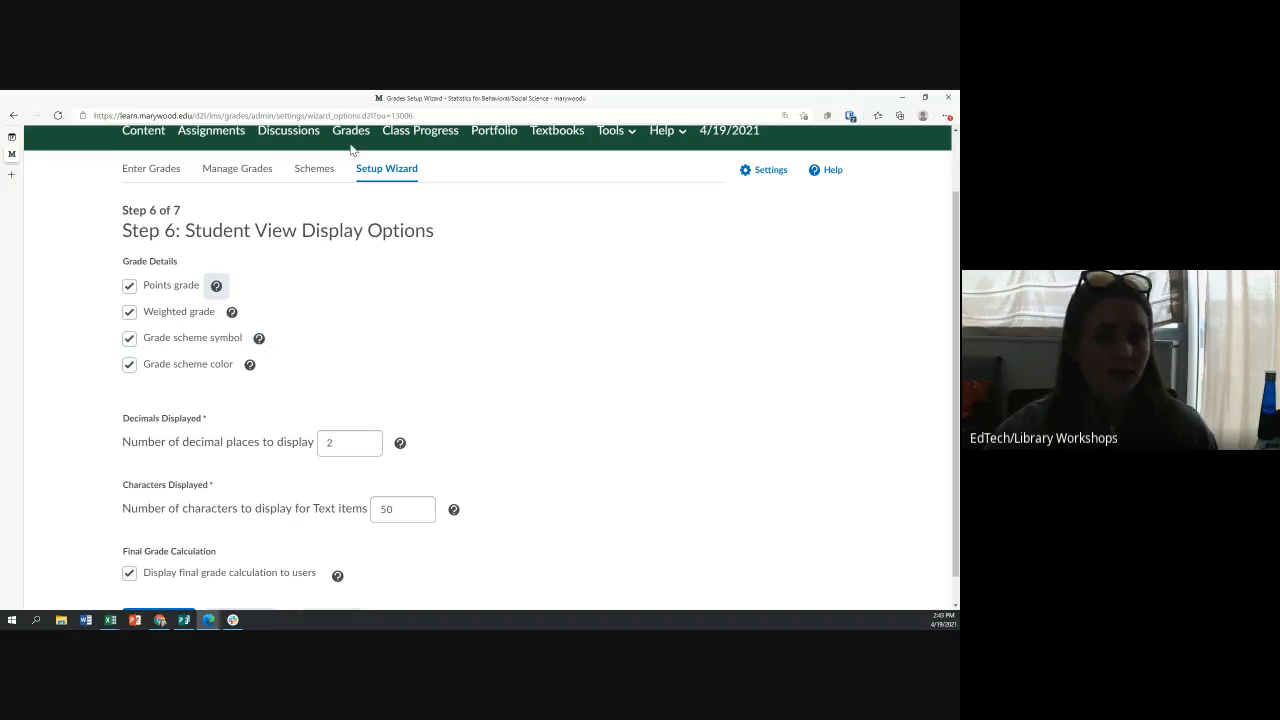
click(258, 338)
click(392, 303)
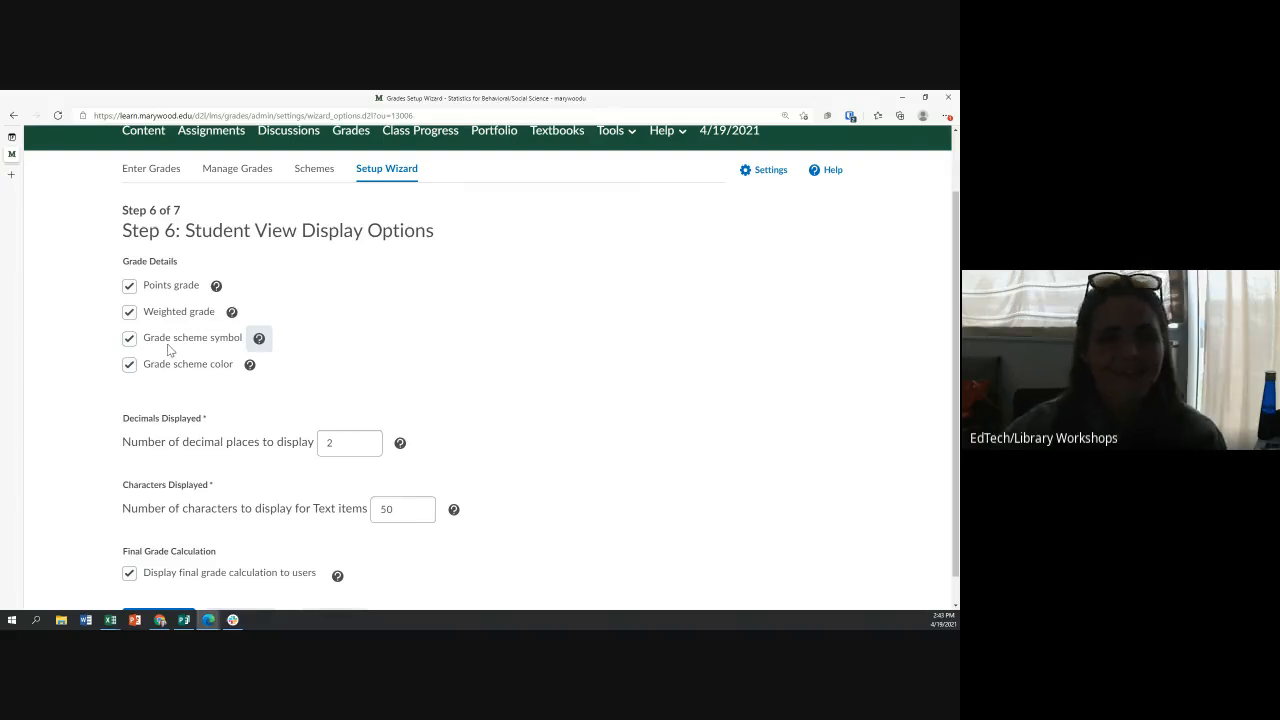
Set the student view to display 0 decimal places, keep the final grade calculation displayed to users, and continue to the summary.
scroll(168, 349, down, 1)
click(331, 412)
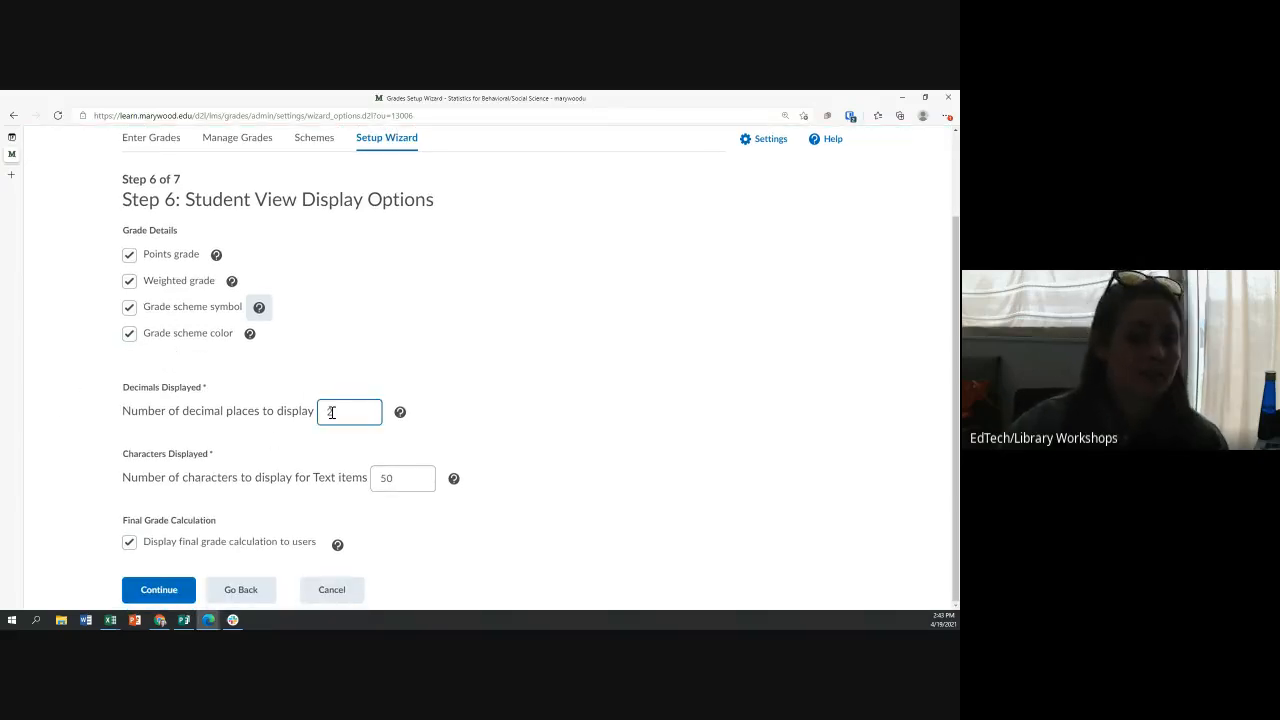
drag(362, 411, 214, 421)
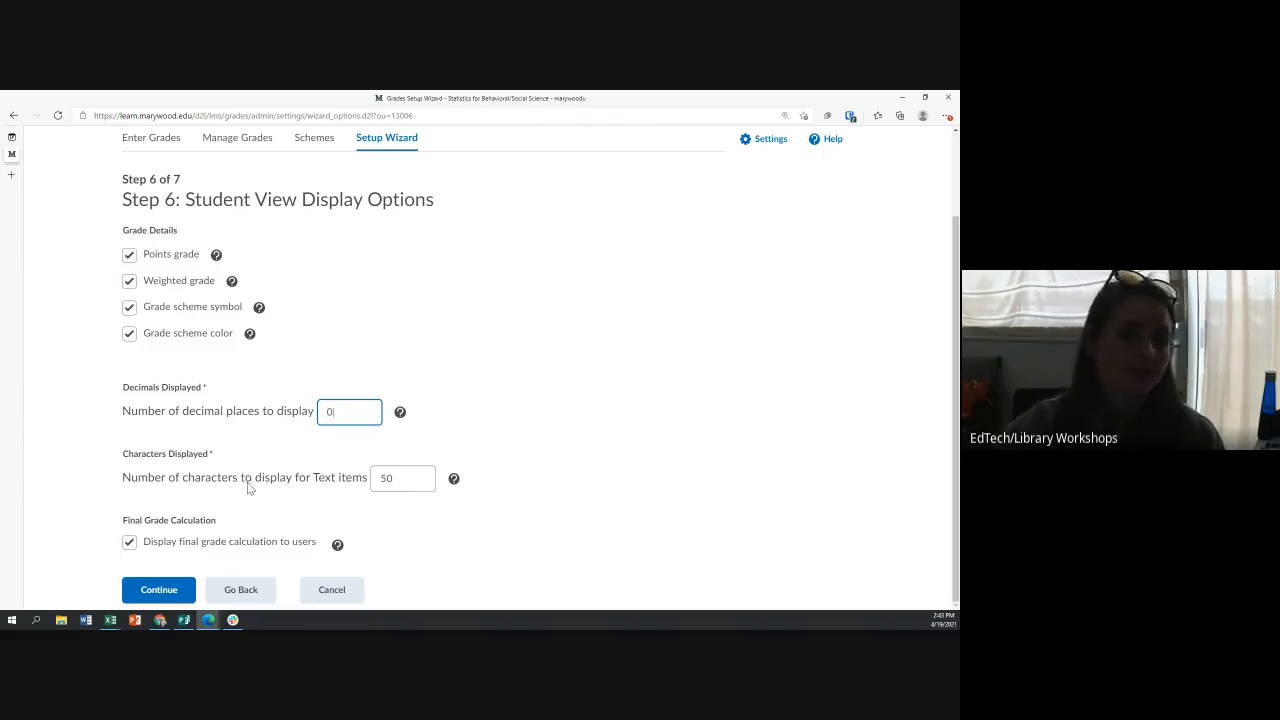
click(396, 486)
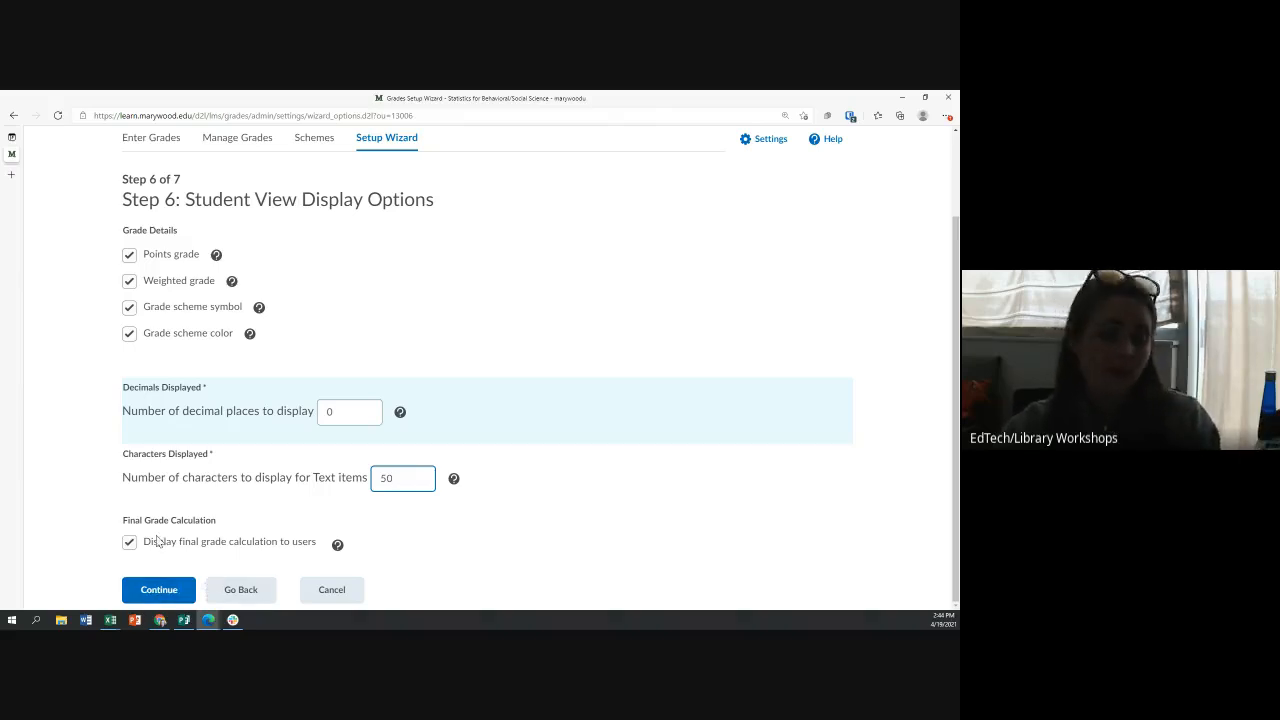
drag(152, 541, 268, 542)
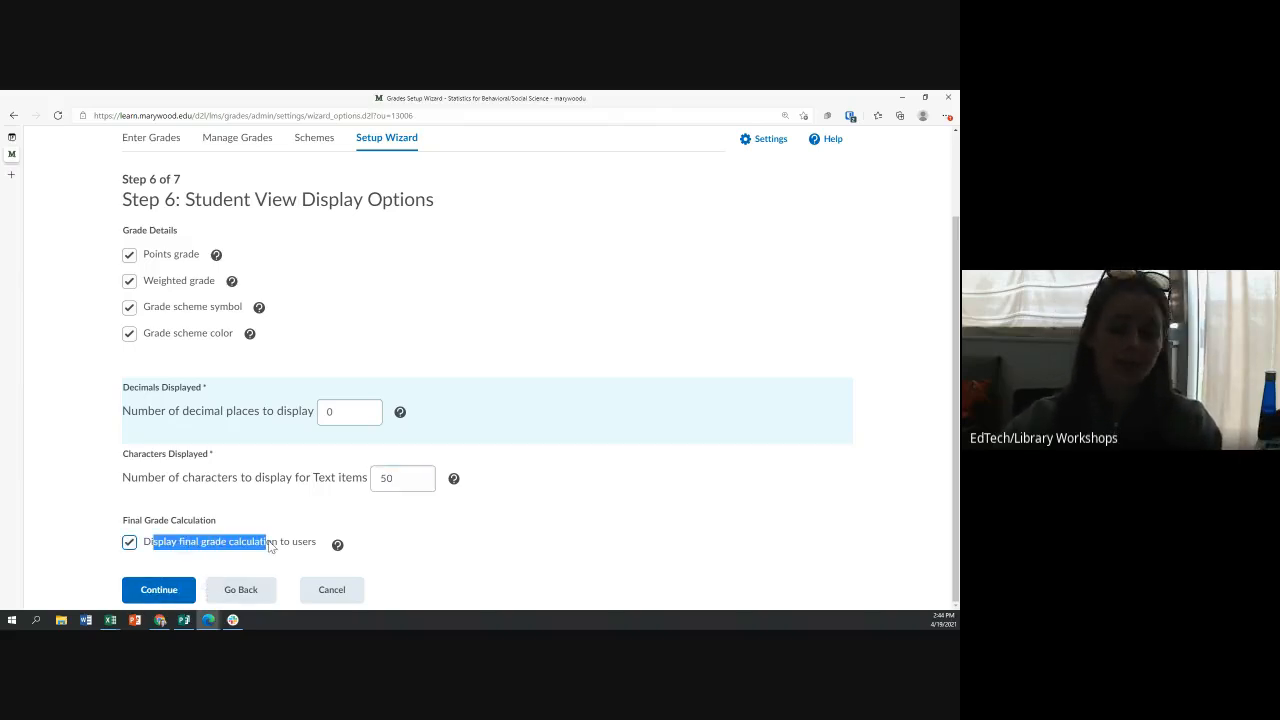
click(158, 590)
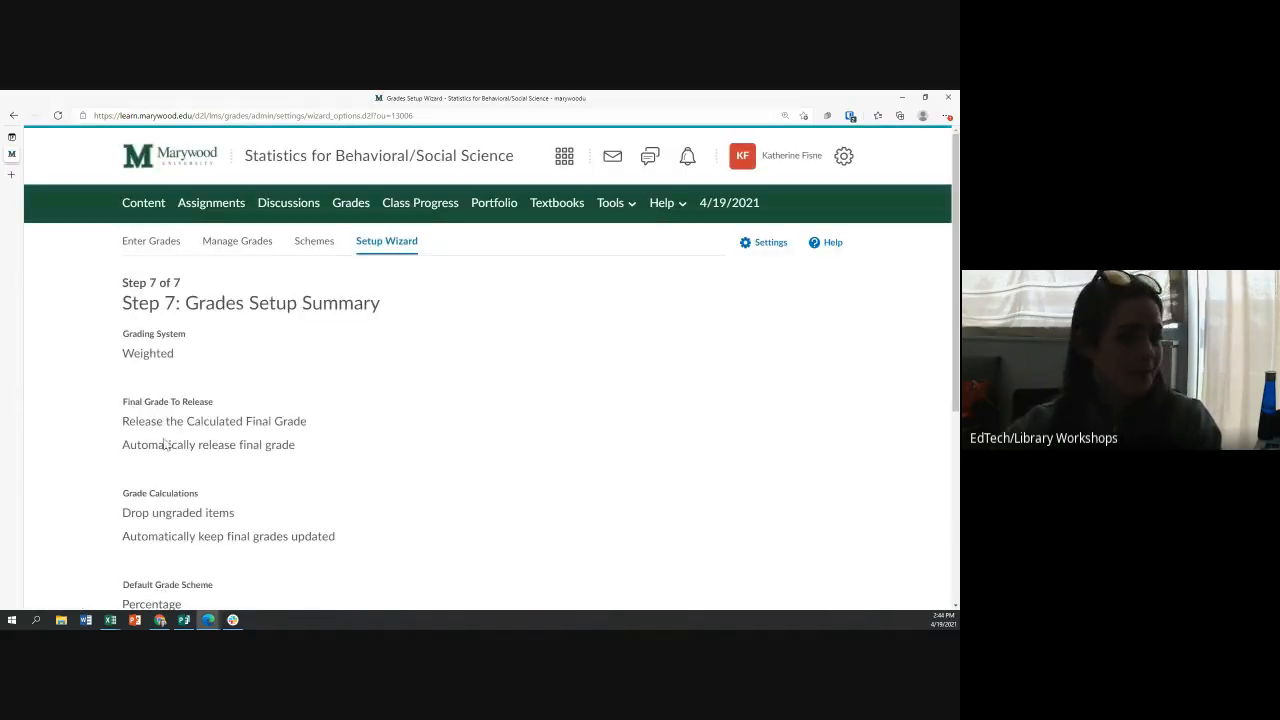
Review the grades setup summary, including final grade release, grade calculations and student view options, and finish the wizard.
scroll(176, 357, down, 1)
scroll(155, 432, down, 3)
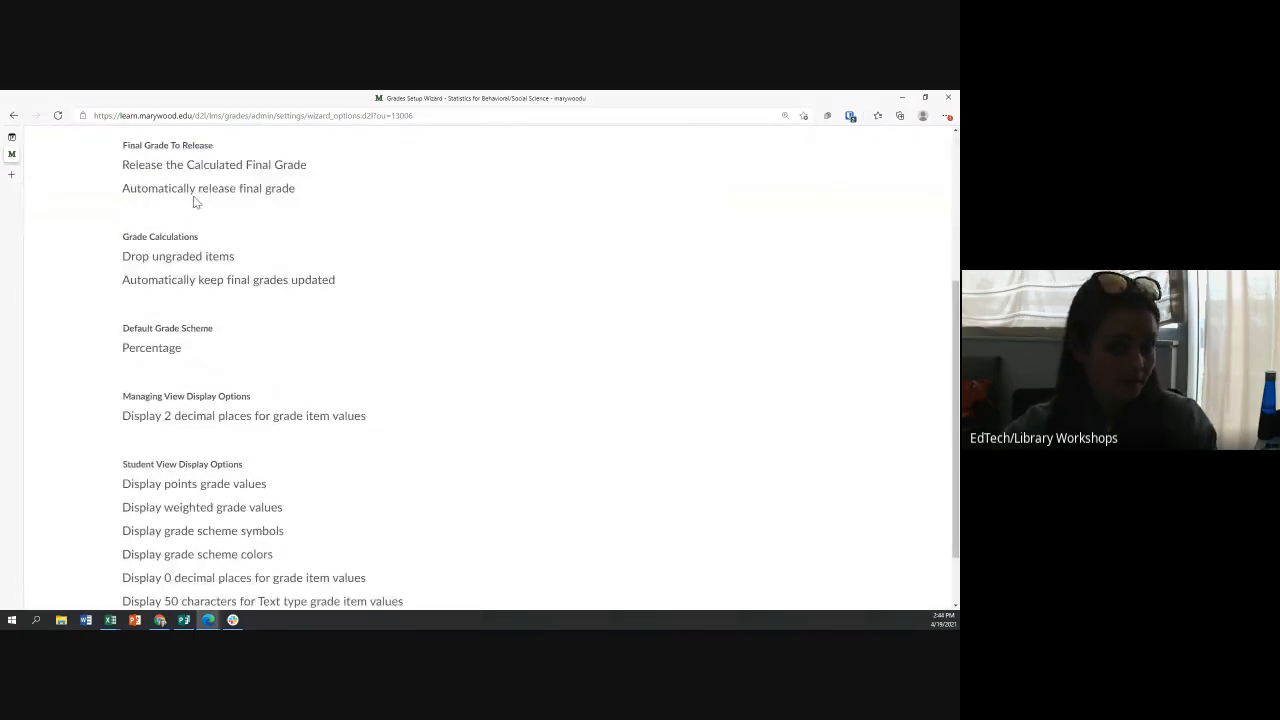
scroll(198, 203, down, 1)
scroll(203, 237, down, 1)
scroll(119, 270, up, 2)
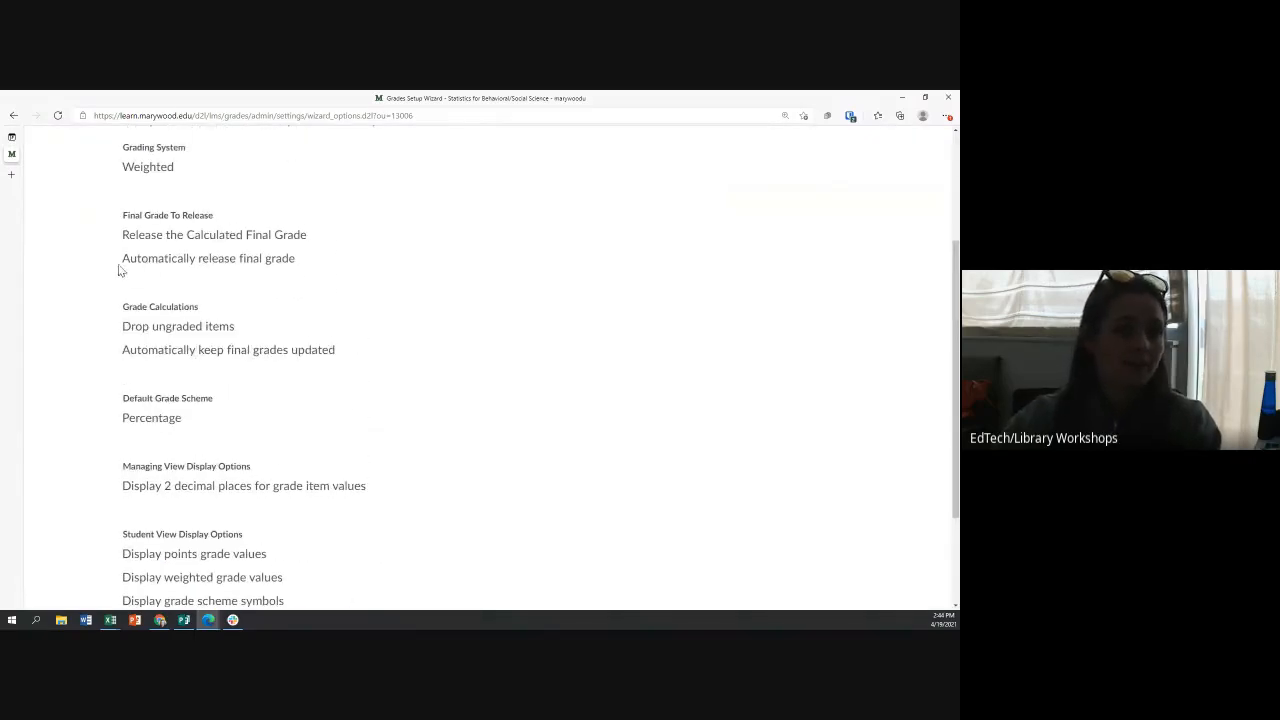
drag(118, 266, 294, 260)
click(294, 260)
drag(129, 353, 346, 352)
scroll(289, 418, down, 2)
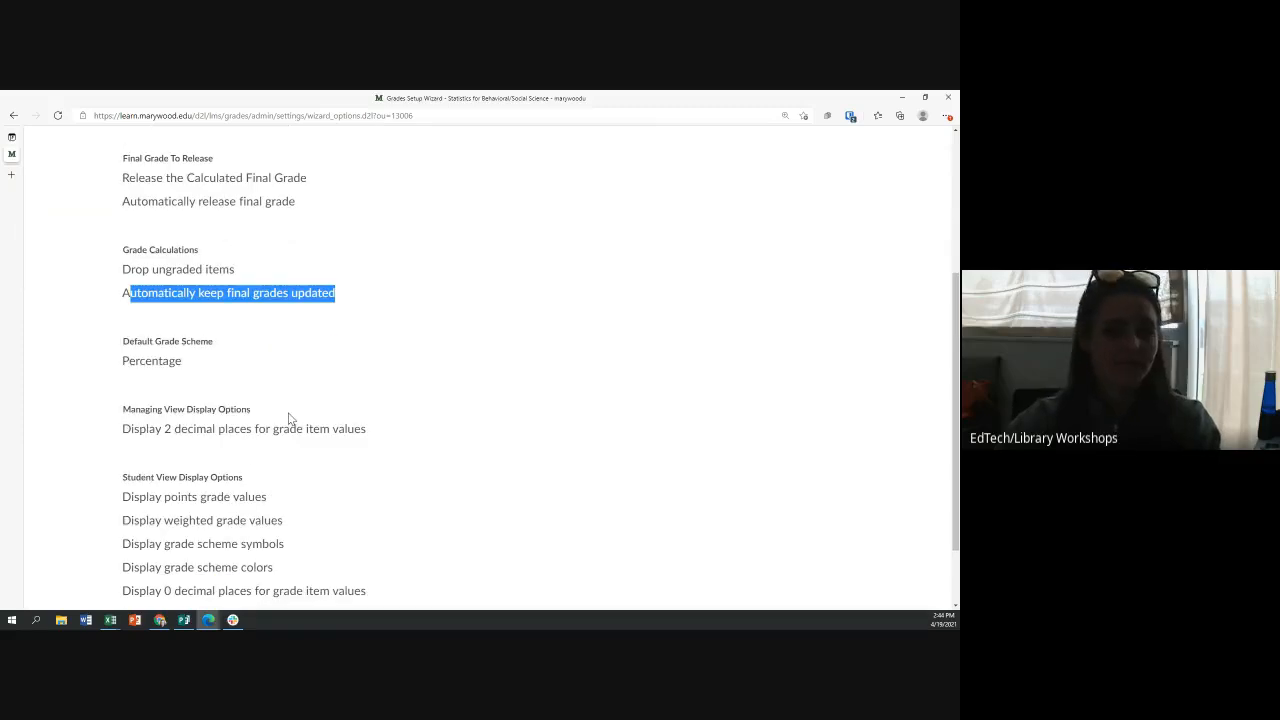
drag(123, 556, 345, 549)
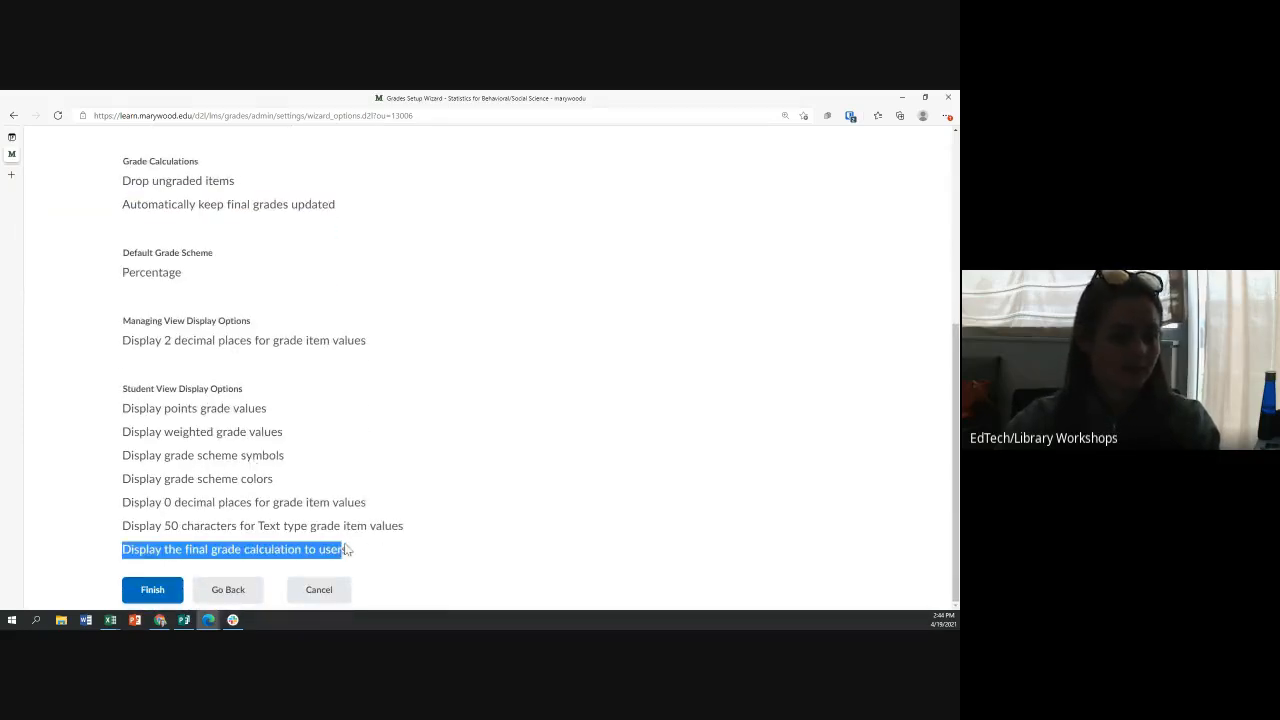
click(134, 596)
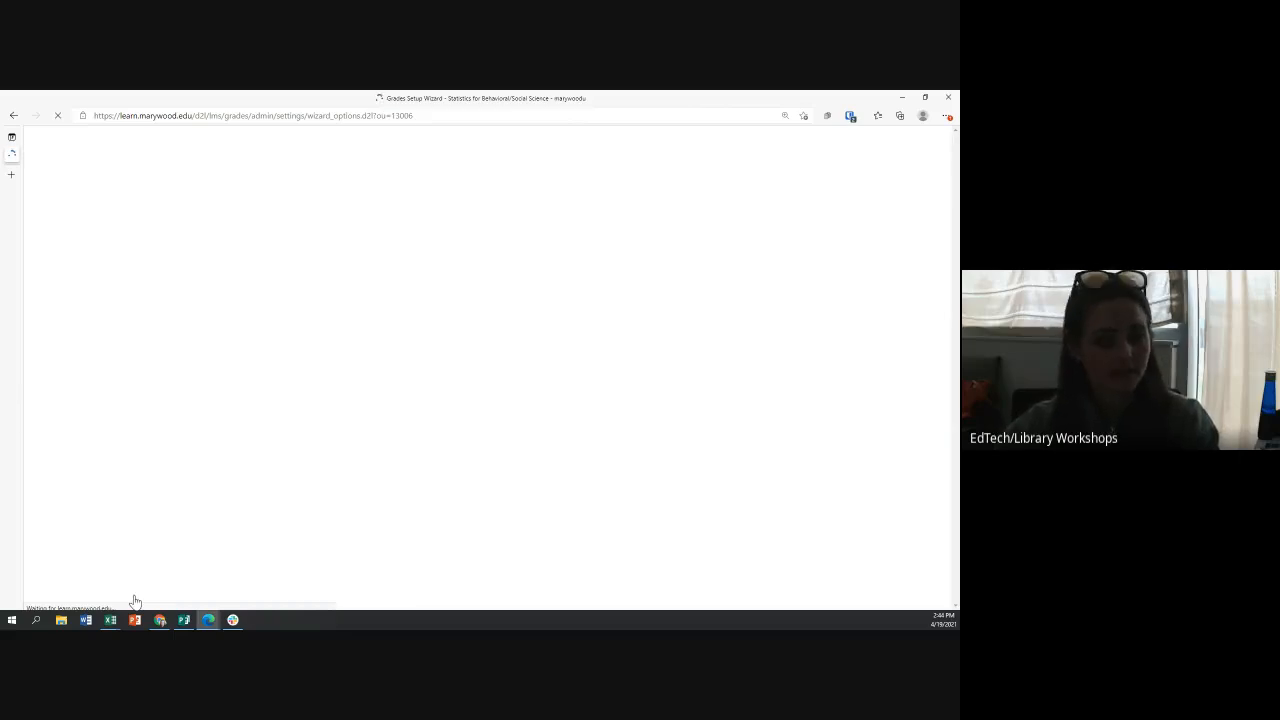
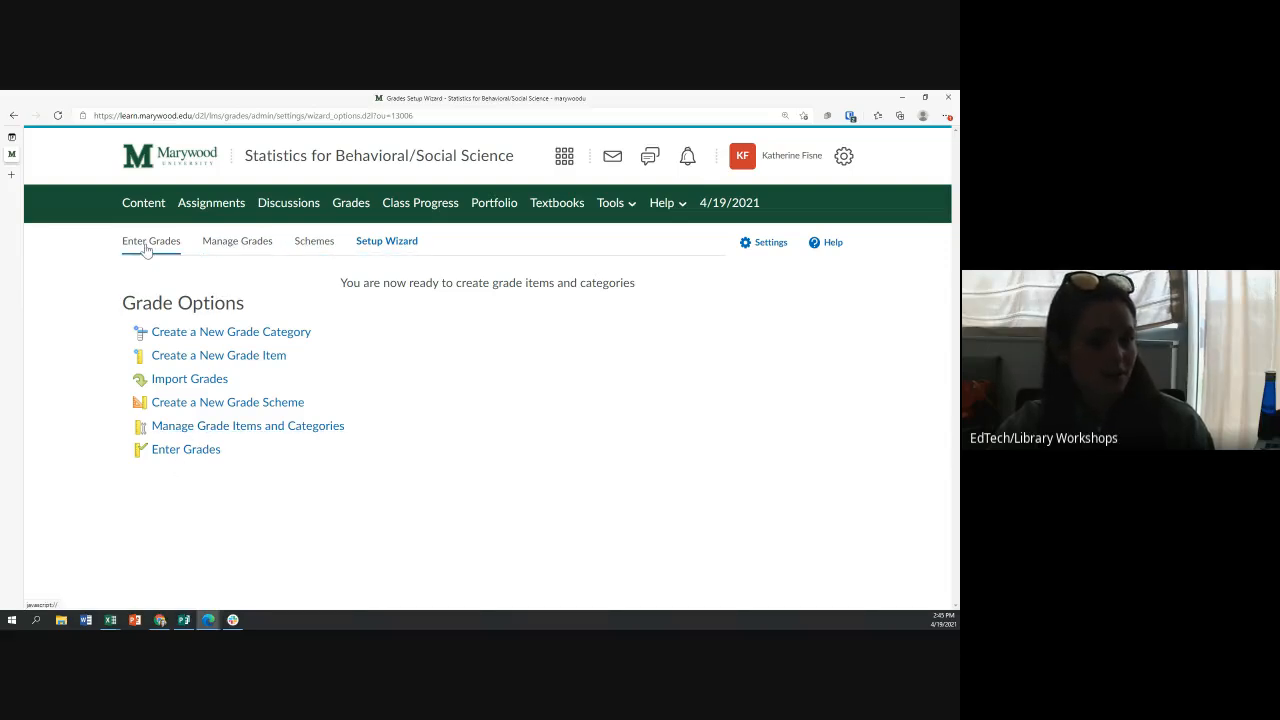
Open the Manage Grades list and select the Introductions item under Discussions & Participation.
drag(123, 303, 236, 304)
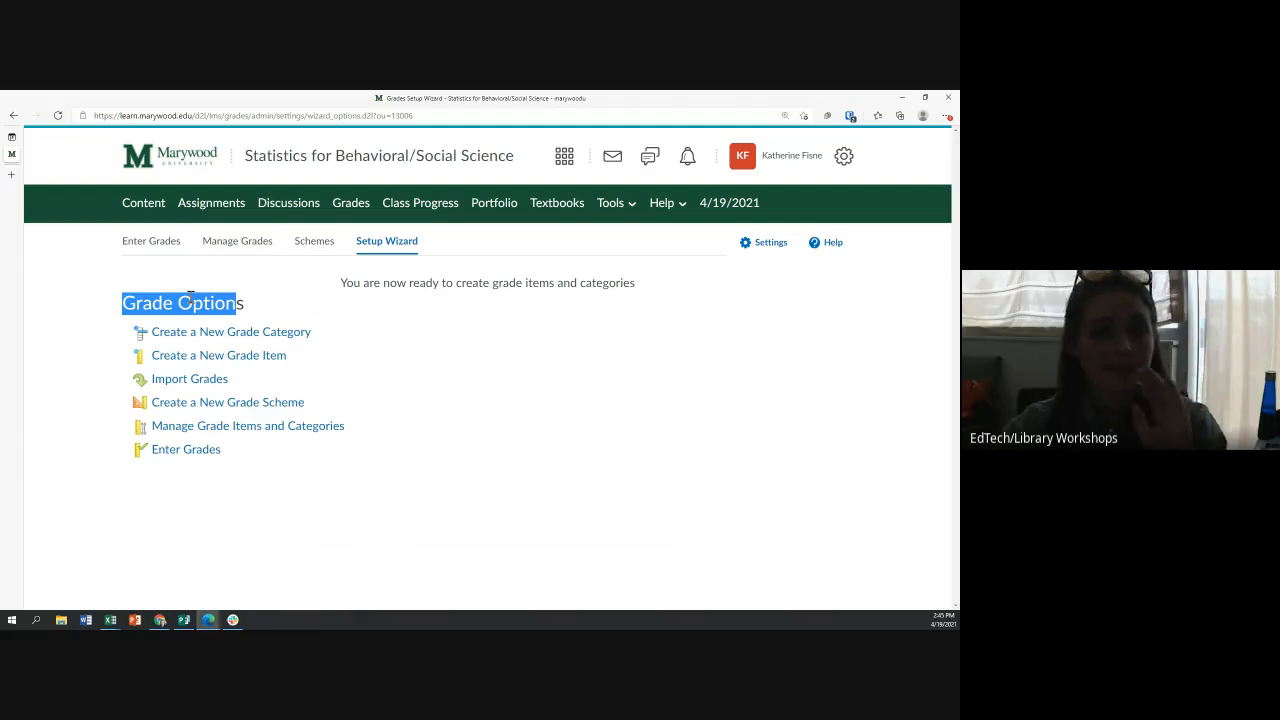
click(235, 251)
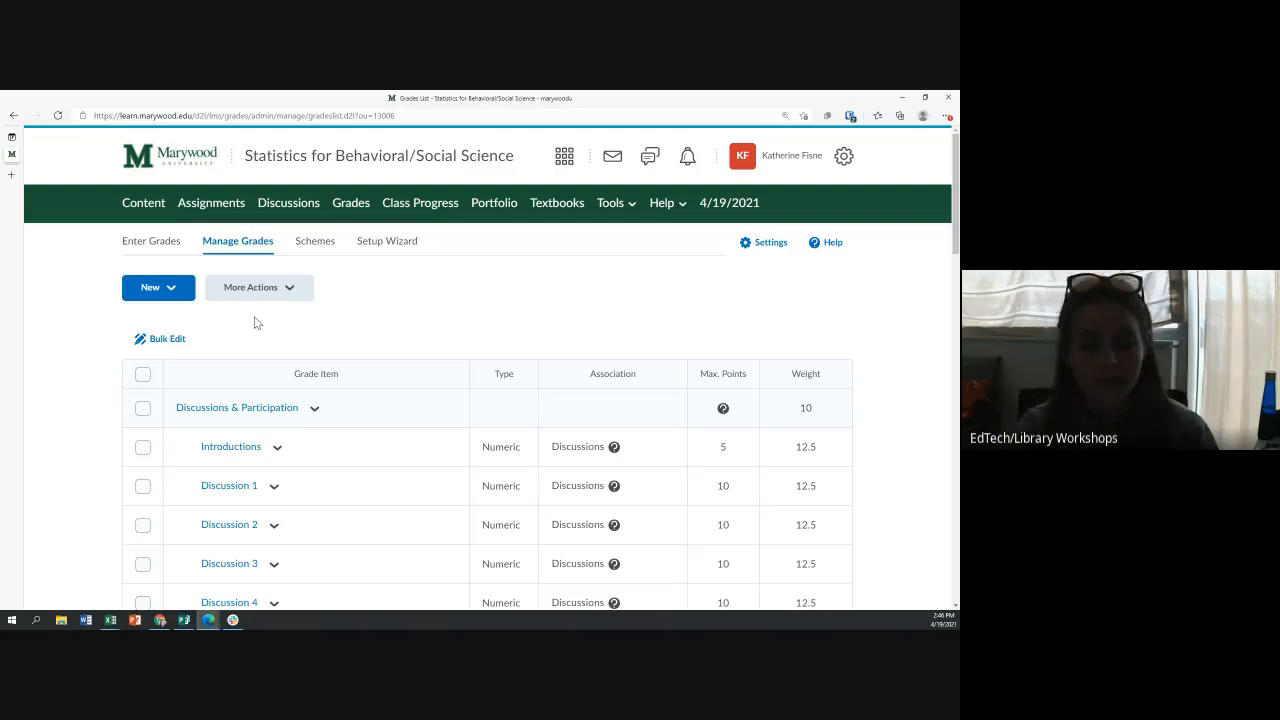
scroll(328, 346, down, 1)
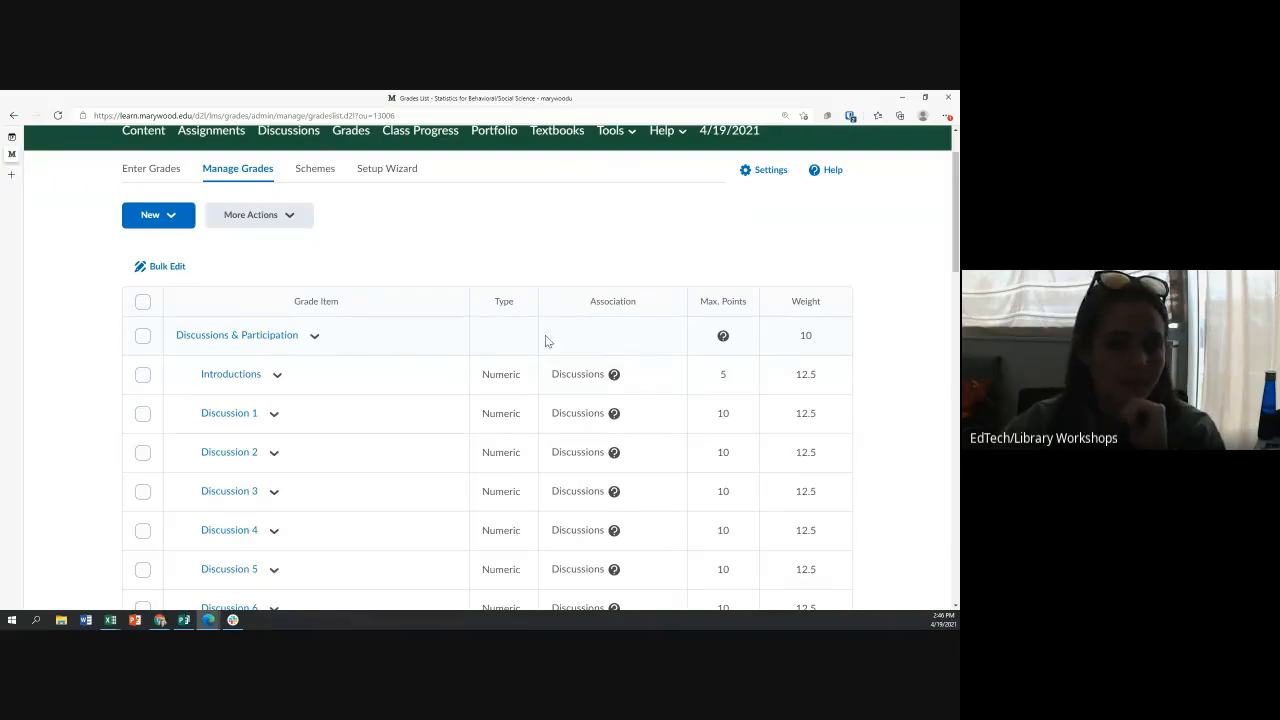
scroll(447, 350, down, 1)
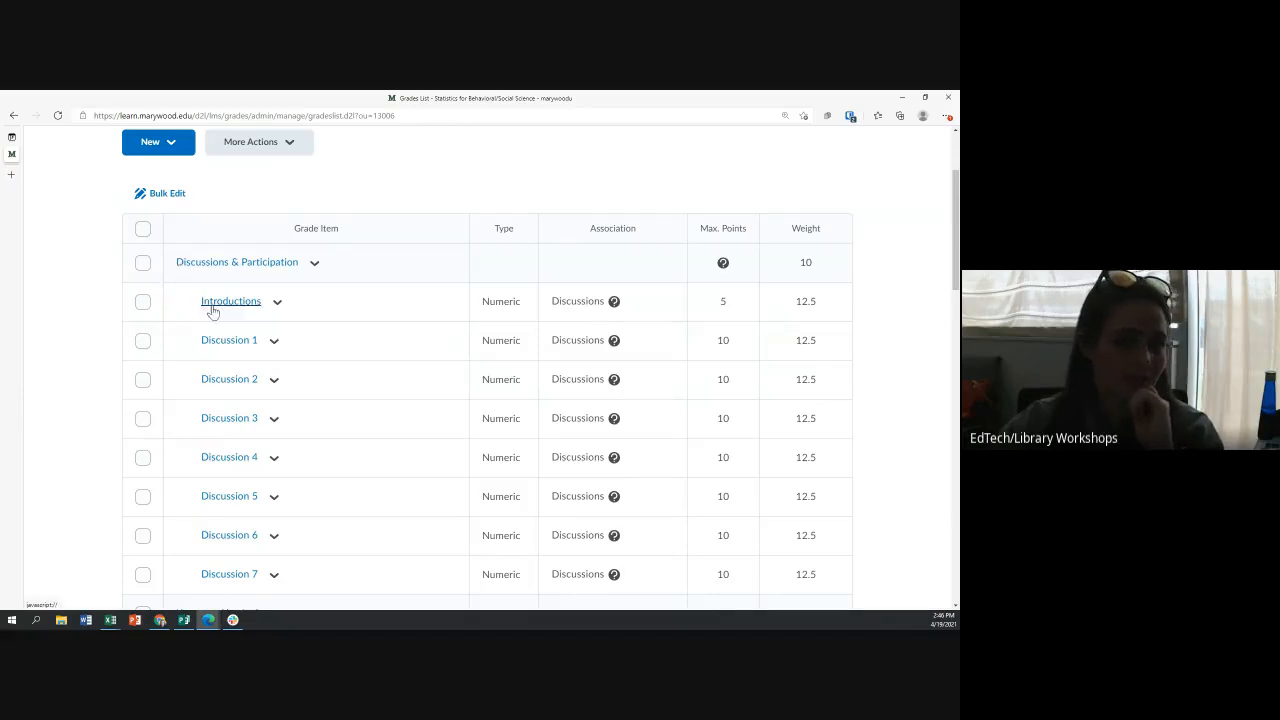
click(143, 263)
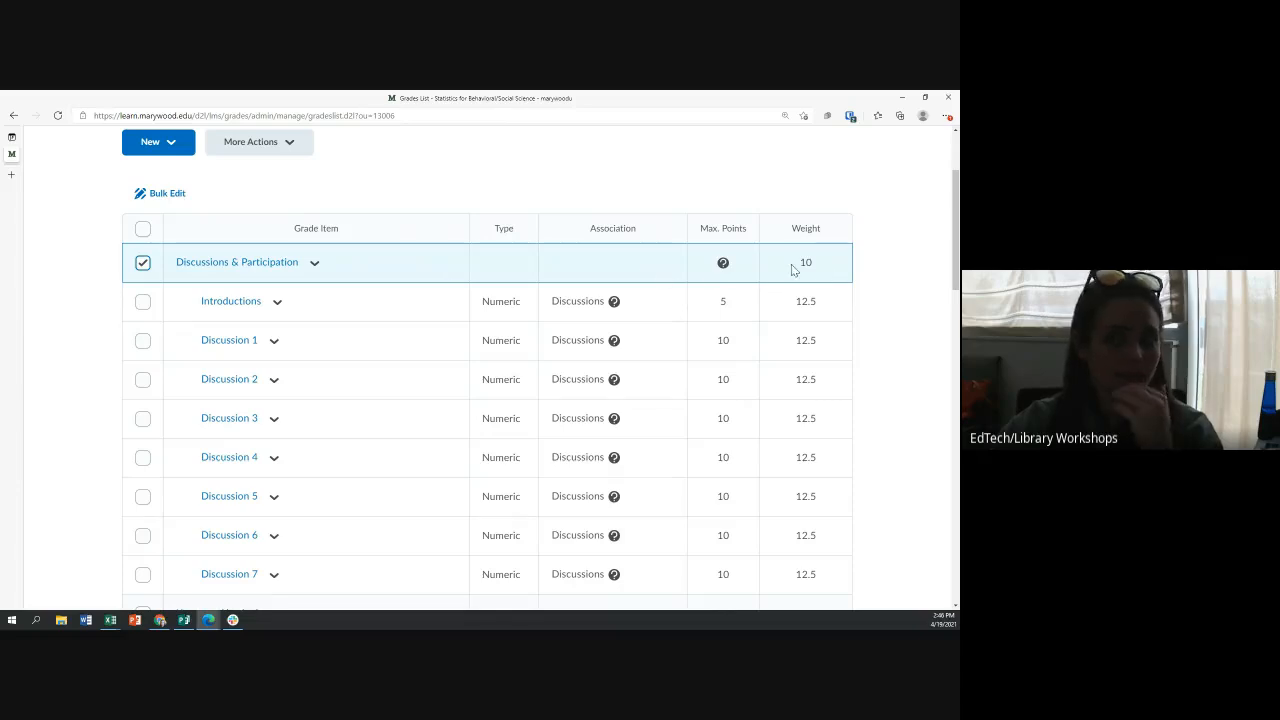
click(142, 264)
click(143, 303)
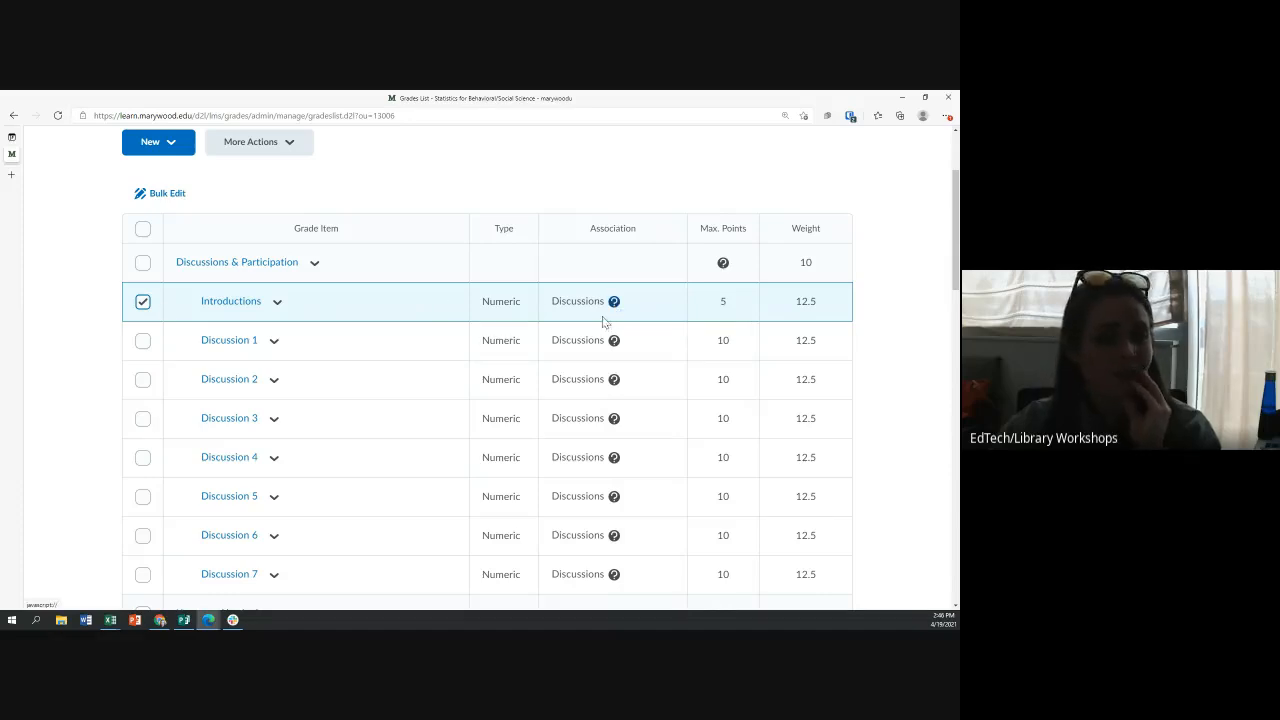
Examine the grade items' types, associations, maximum points and weights, plus the choices for creating a new item or category.
scroll(615, 316, down, 3)
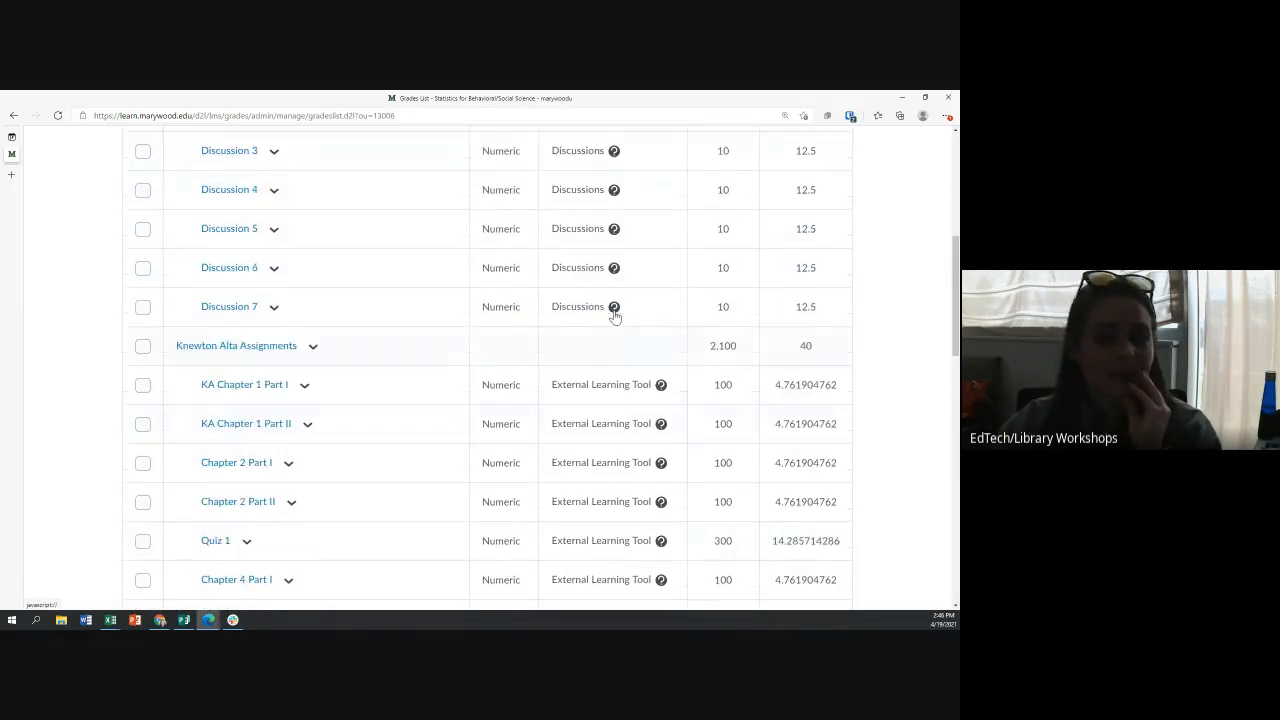
scroll(630, 364, down, 4)
scroll(626, 400, down, 4)
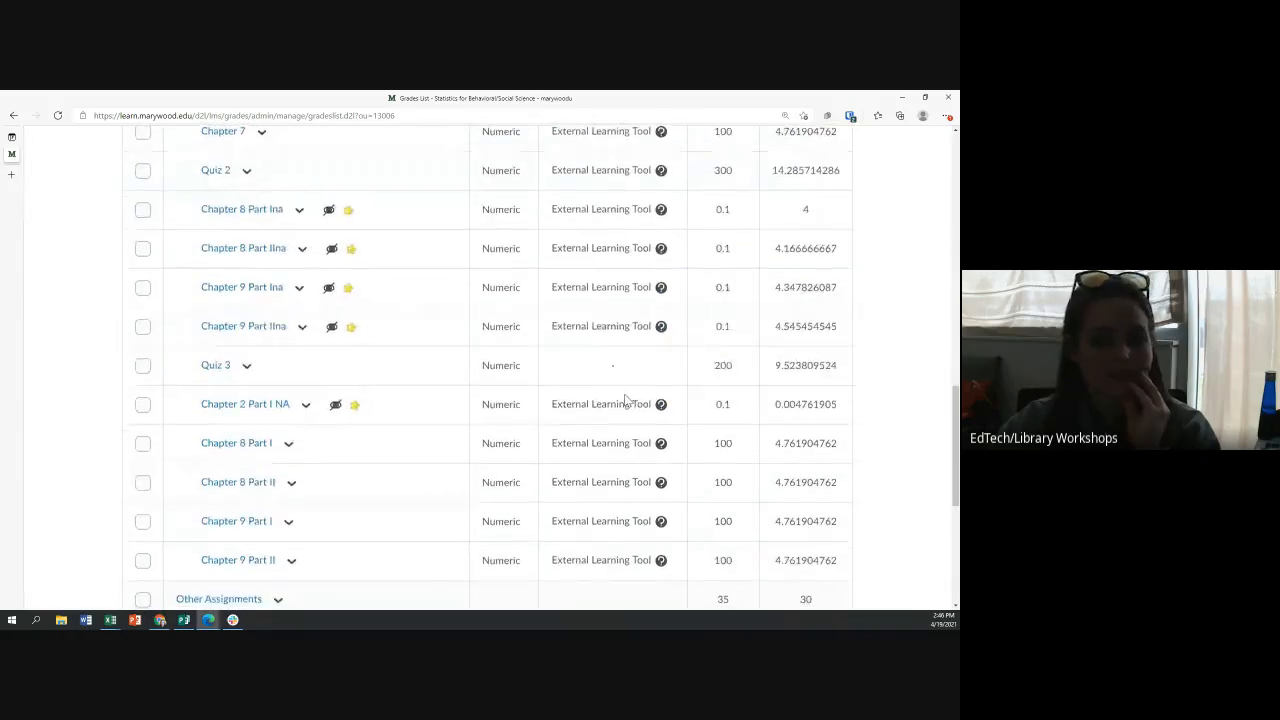
scroll(626, 400, down, 3)
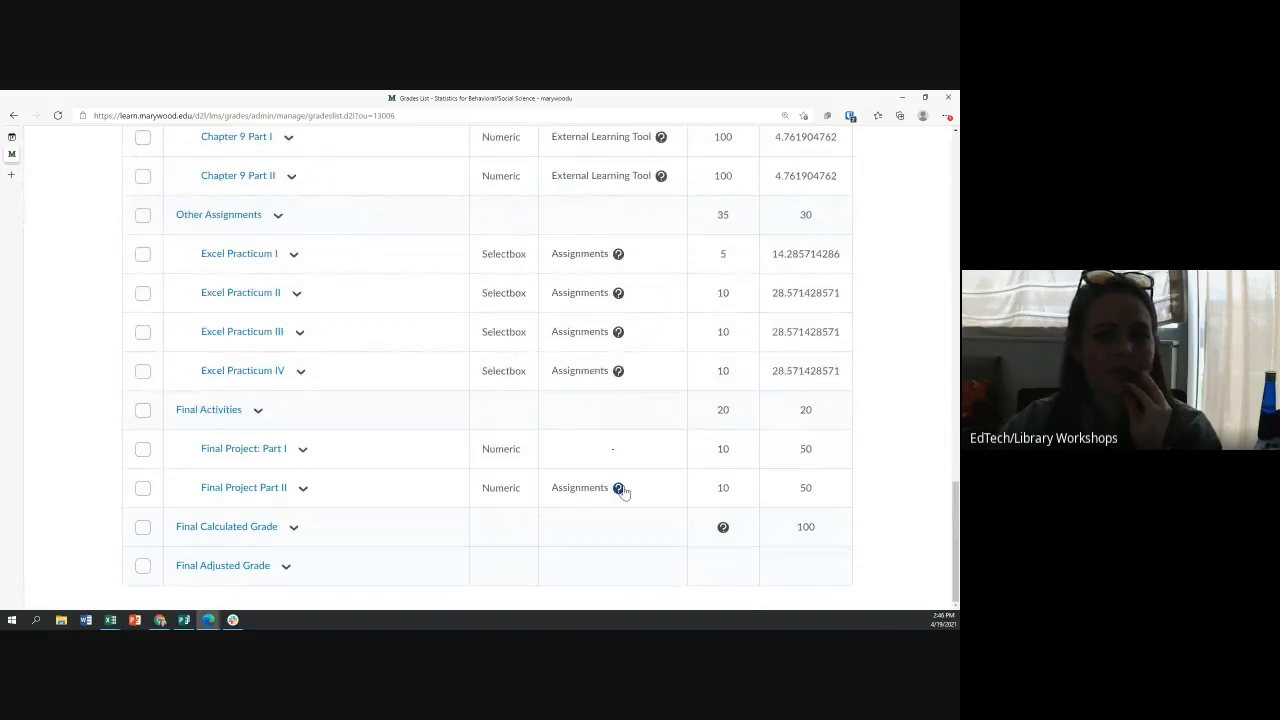
scroll(628, 424, up, 10)
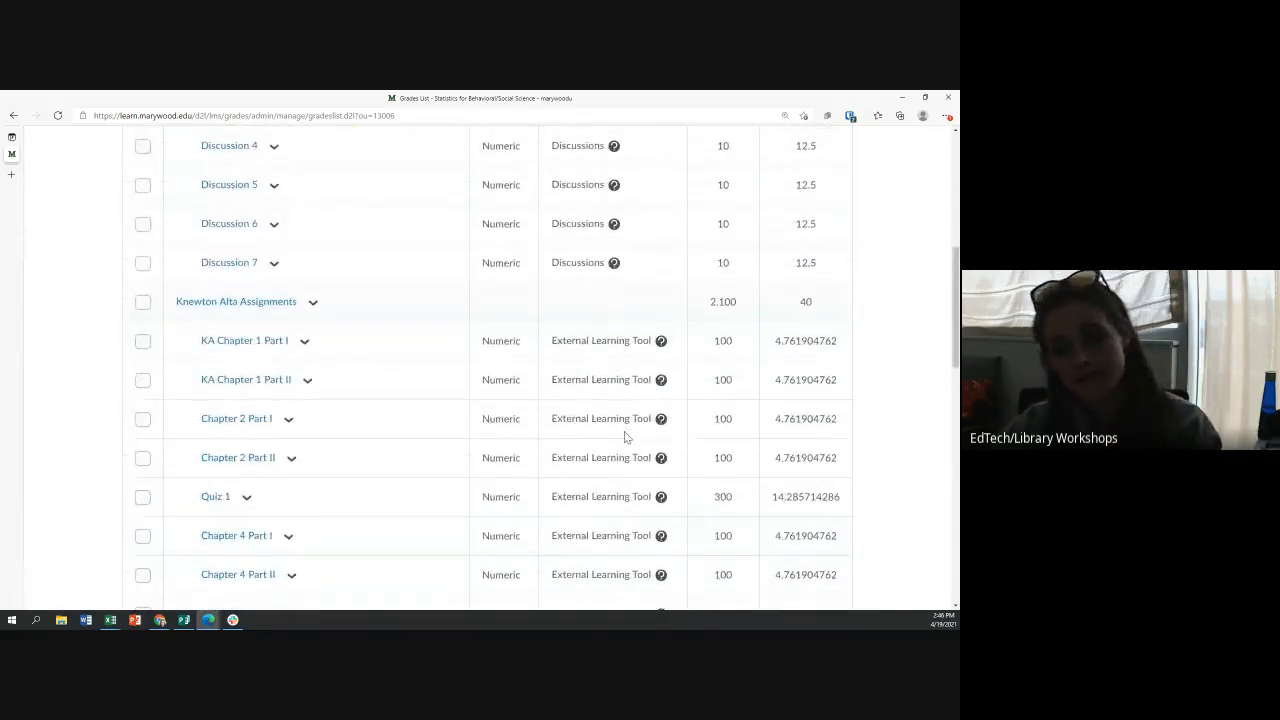
scroll(626, 437, up, 3)
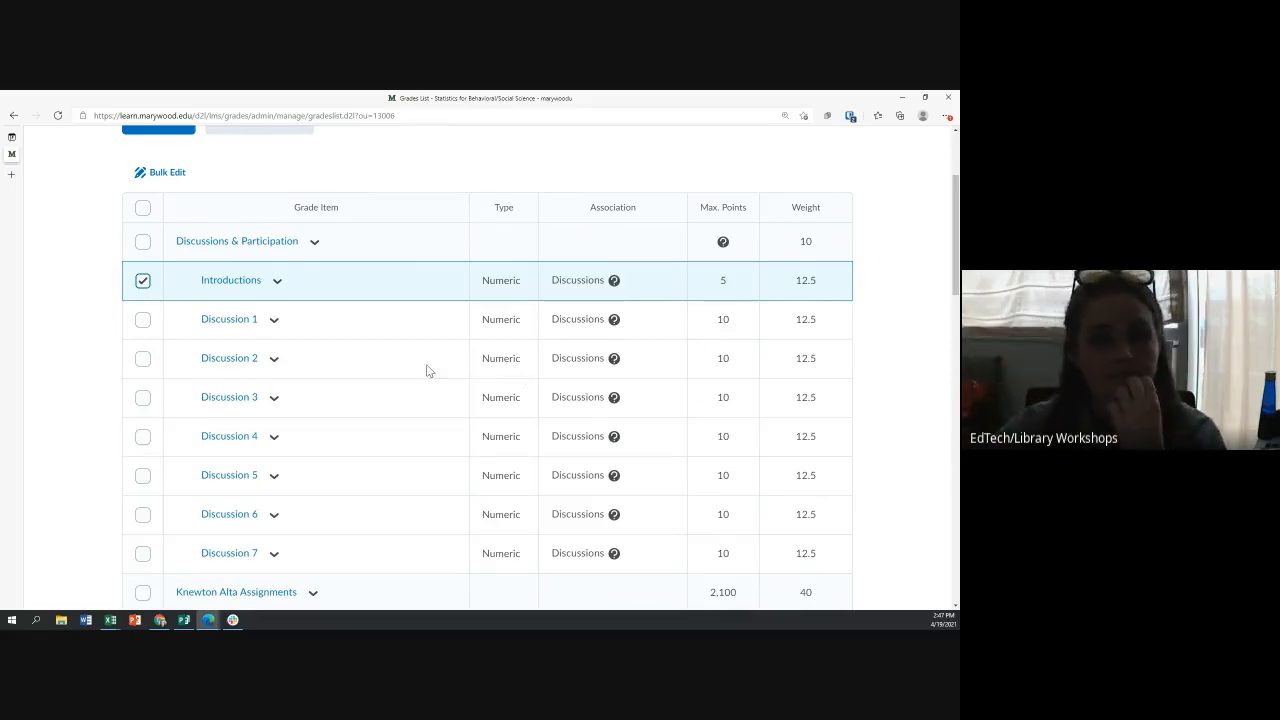
scroll(406, 363, down, 1)
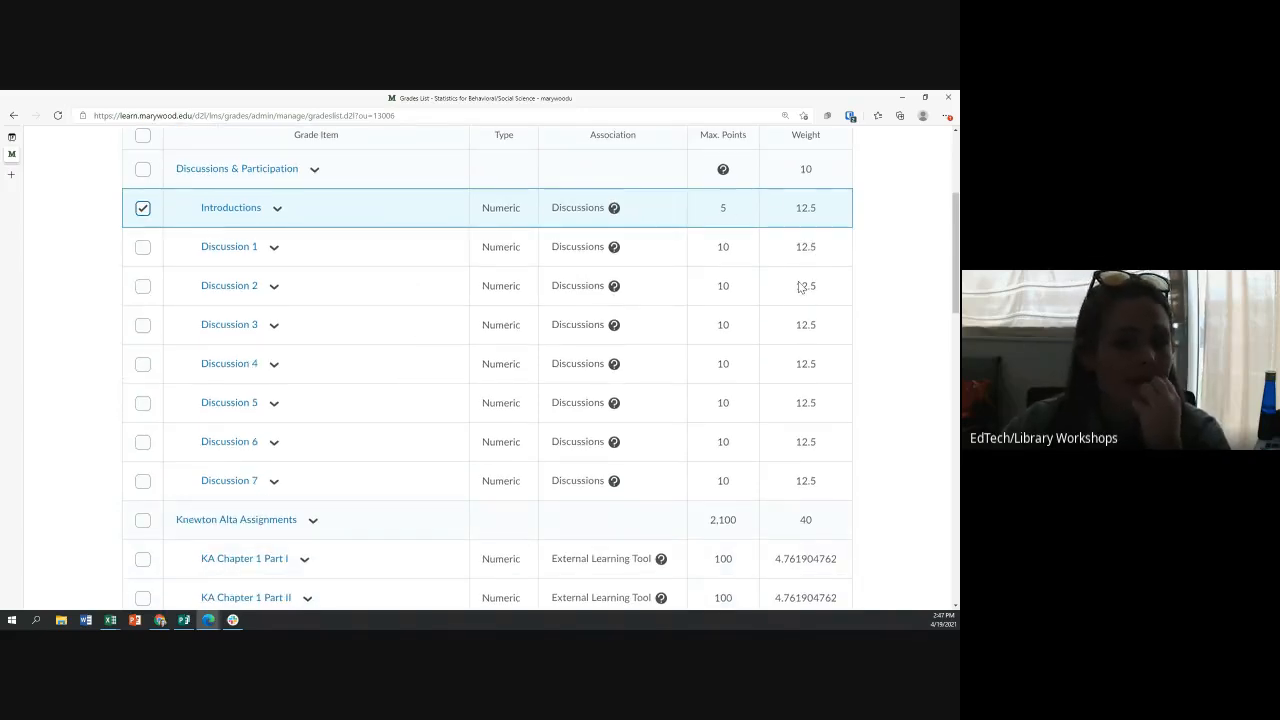
scroll(319, 427, up, 3)
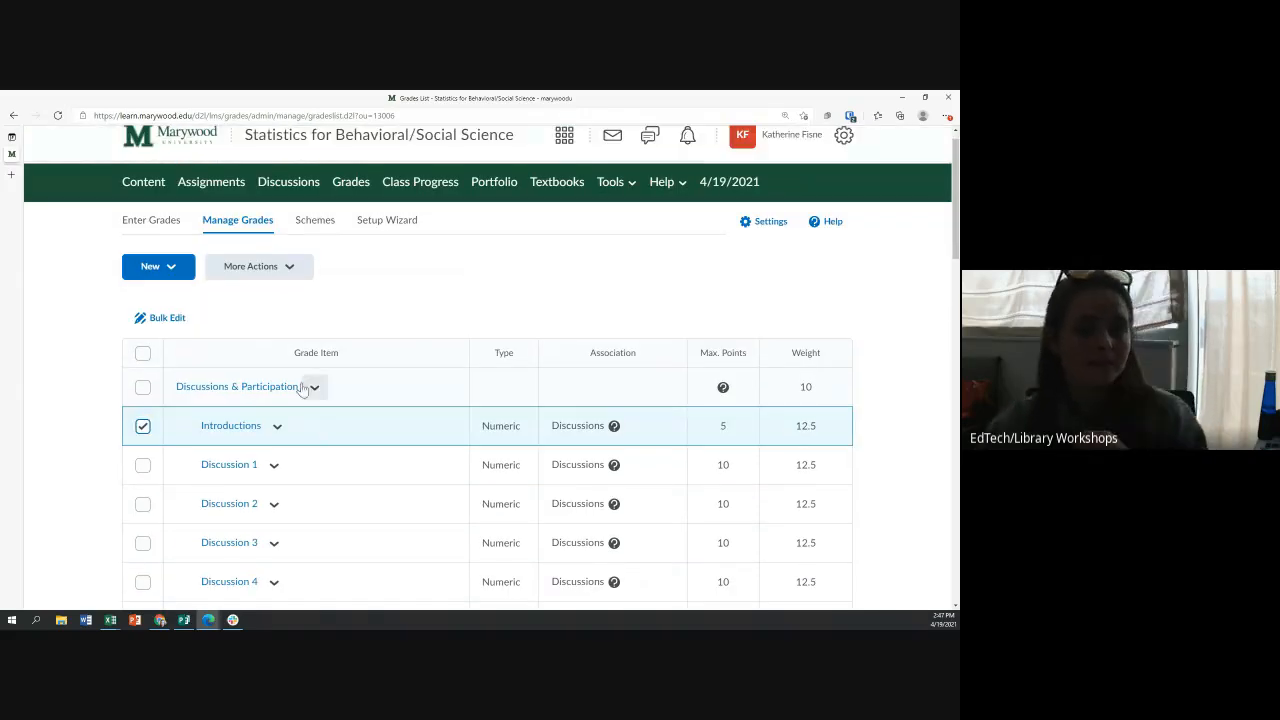
click(162, 270)
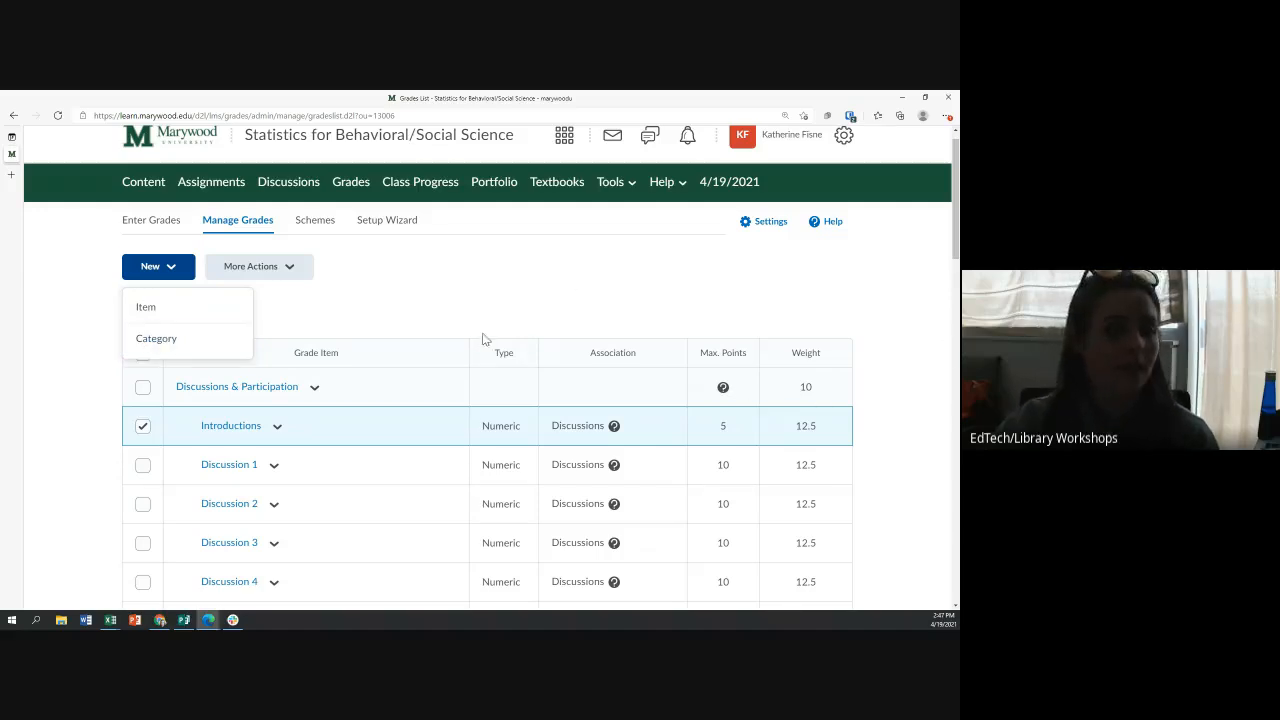
click(379, 307)
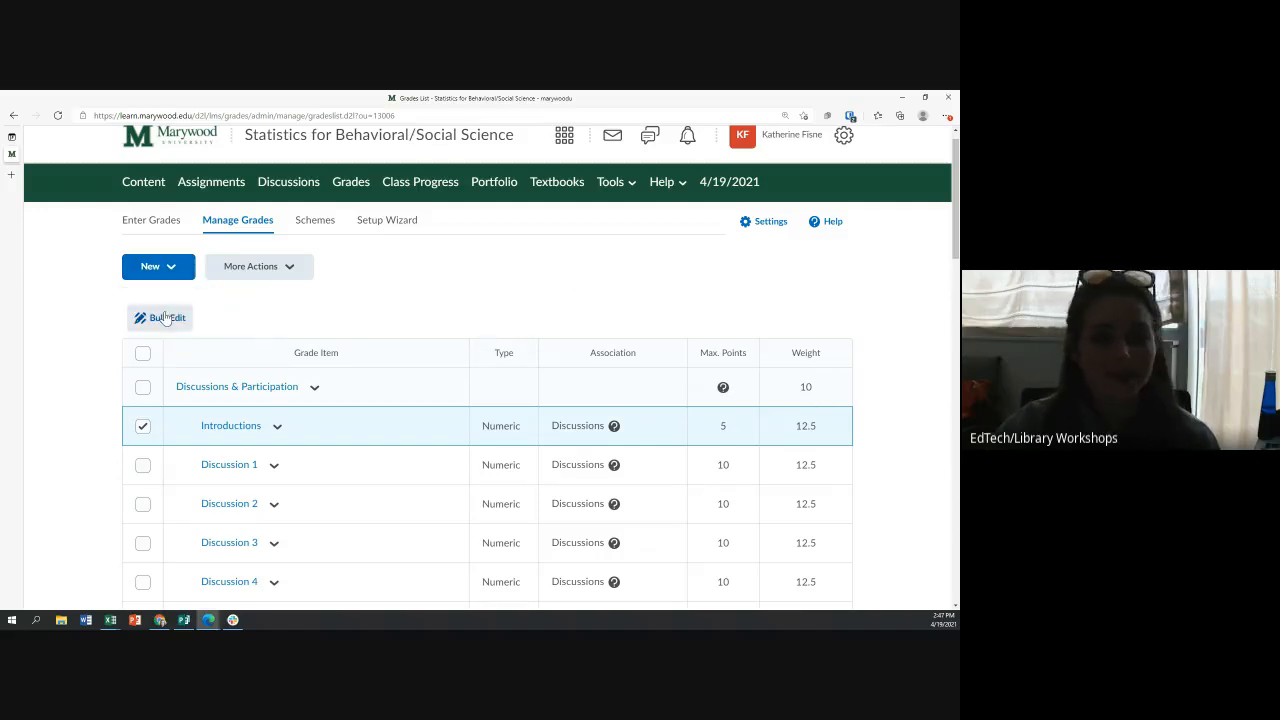
Open the selected Introductions item for bulk editing and review its name, short name and maximum points fields.
drag(812, 392, 796, 396)
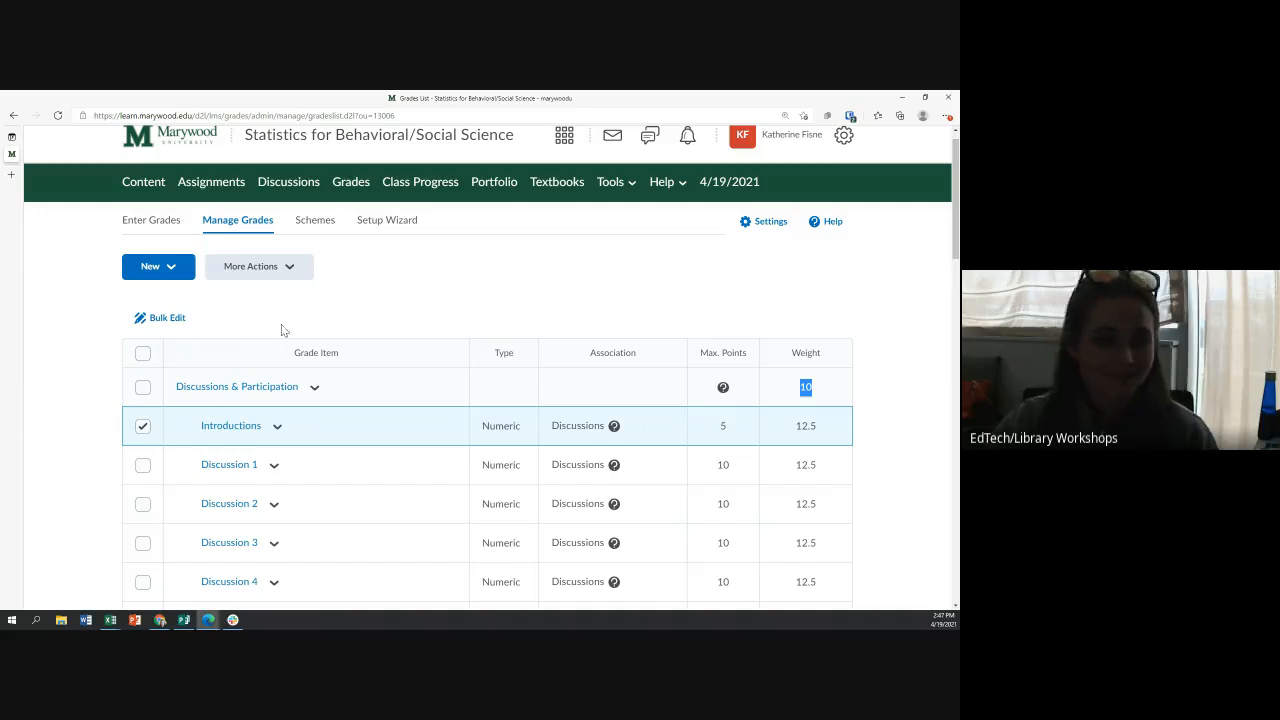
click(151, 328)
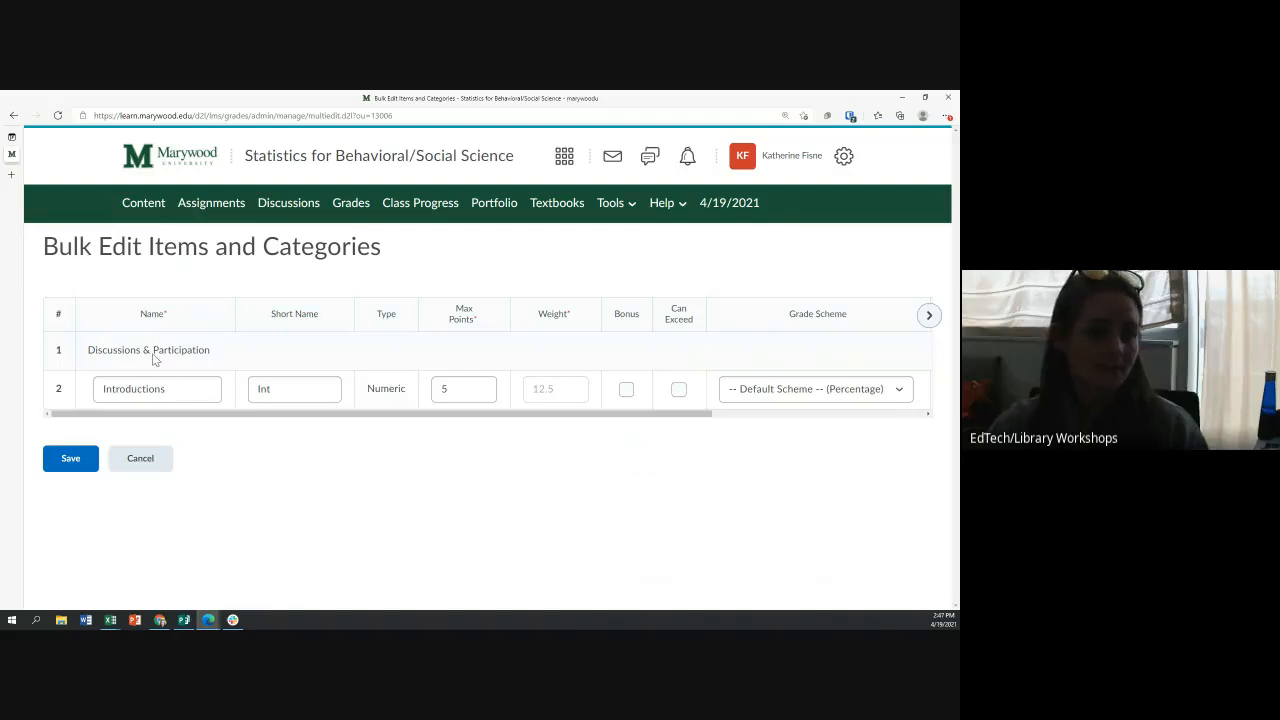
click(150, 388)
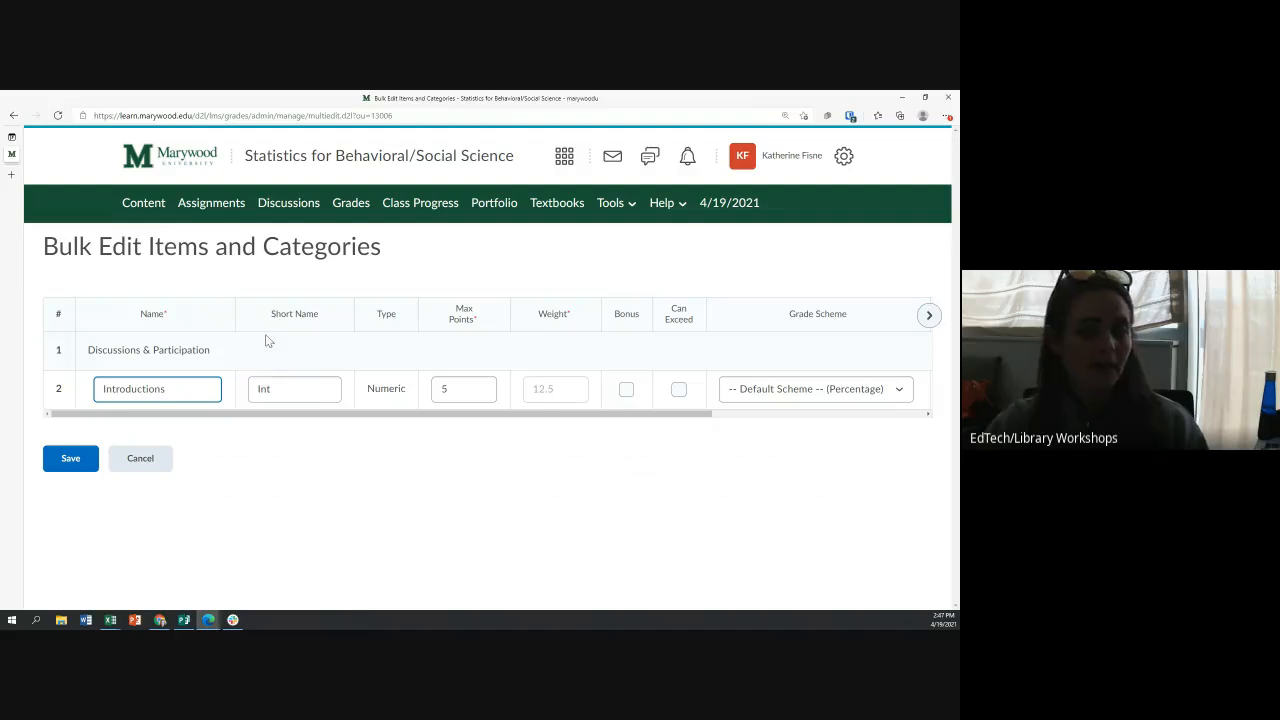
double_click(276, 390)
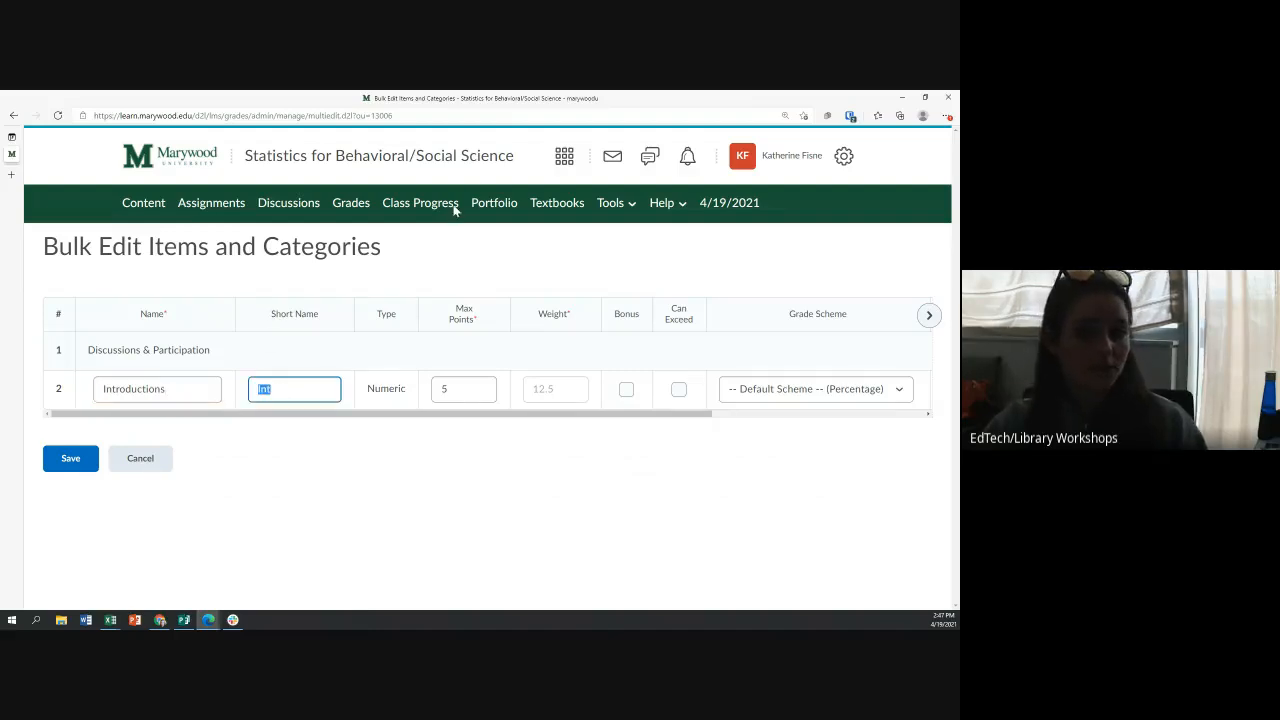
click(333, 318)
drag(333, 318, 272, 320)
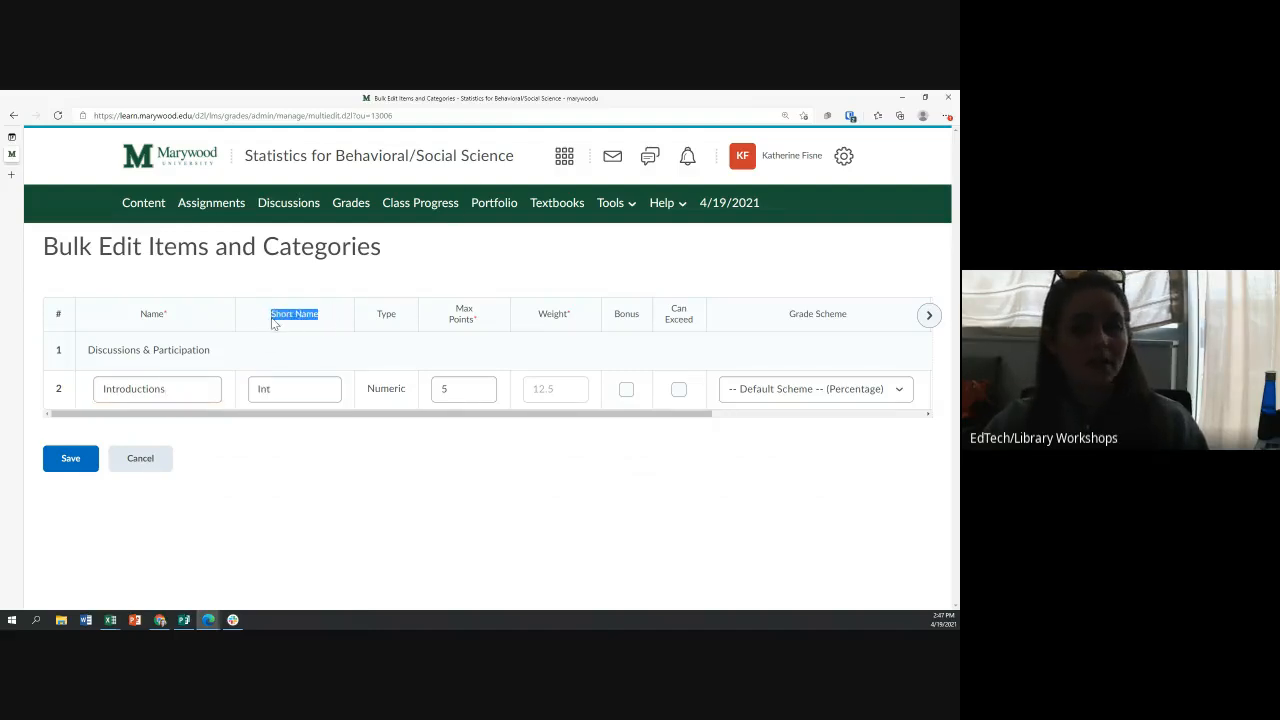
click(291, 395)
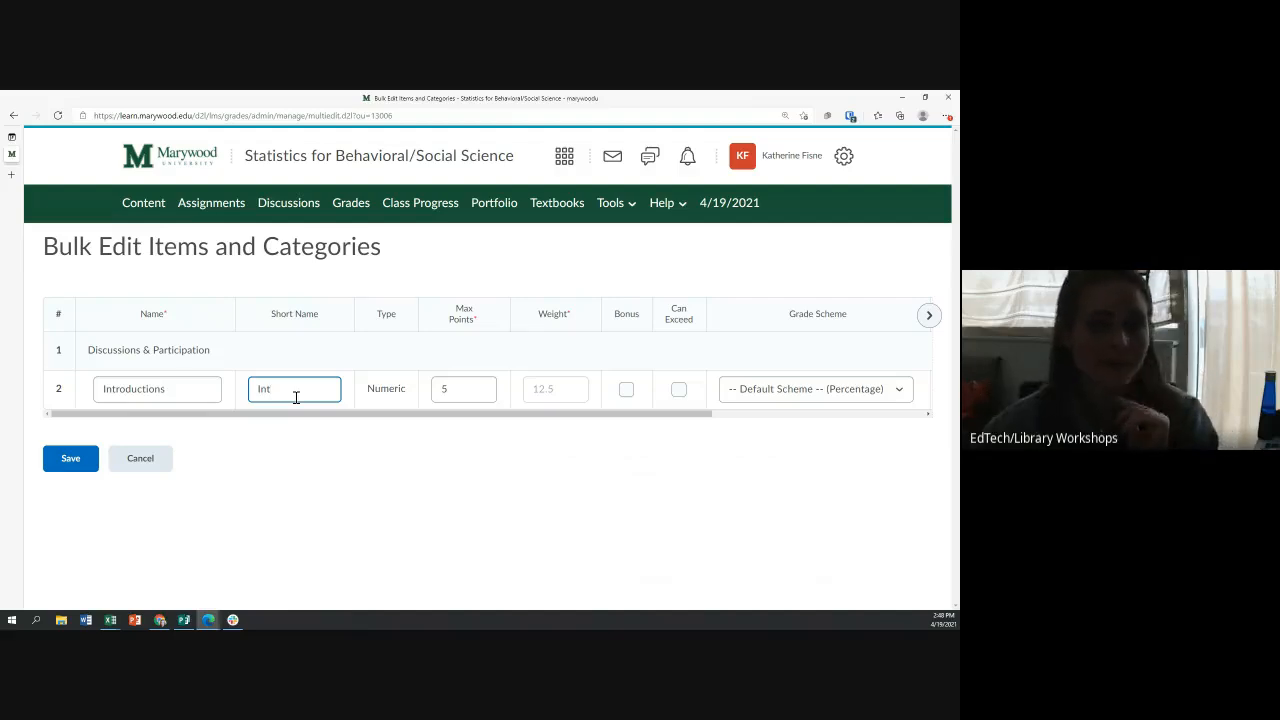
click(445, 390)
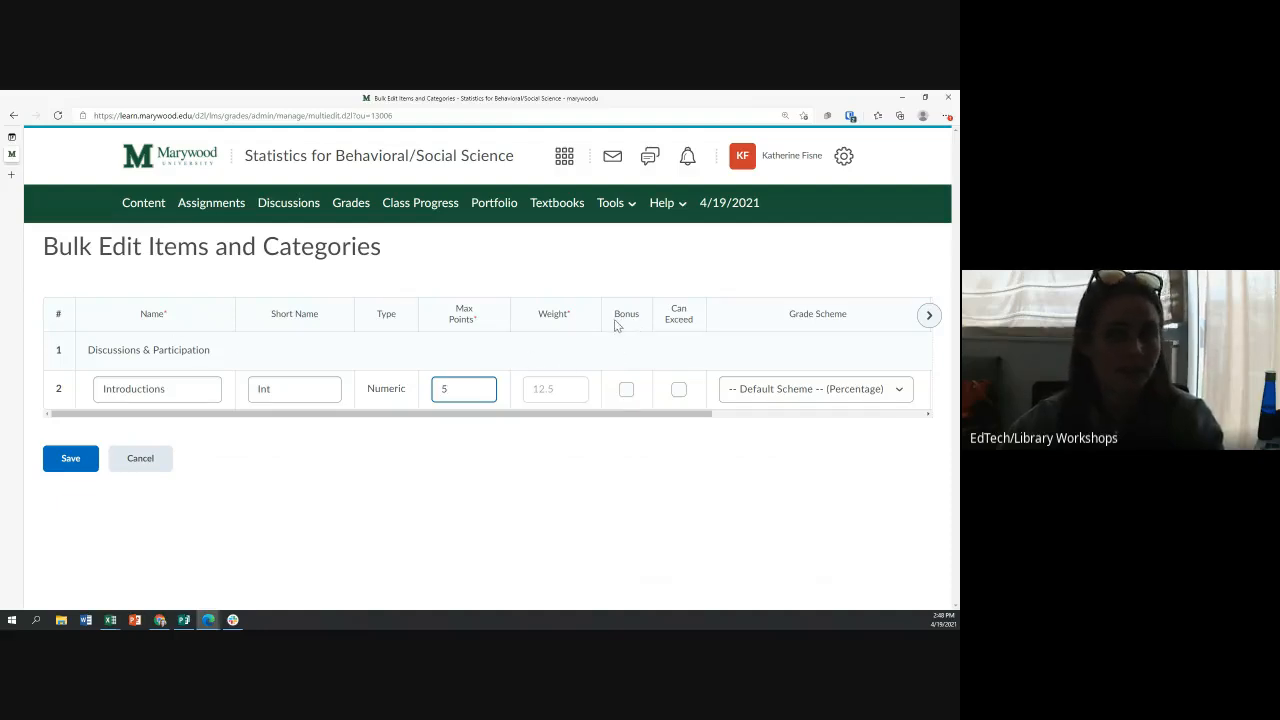
Try marking Introductions as a bonus item, clear the bonus option again, and look at the Can Exceed setting.
click(626, 389)
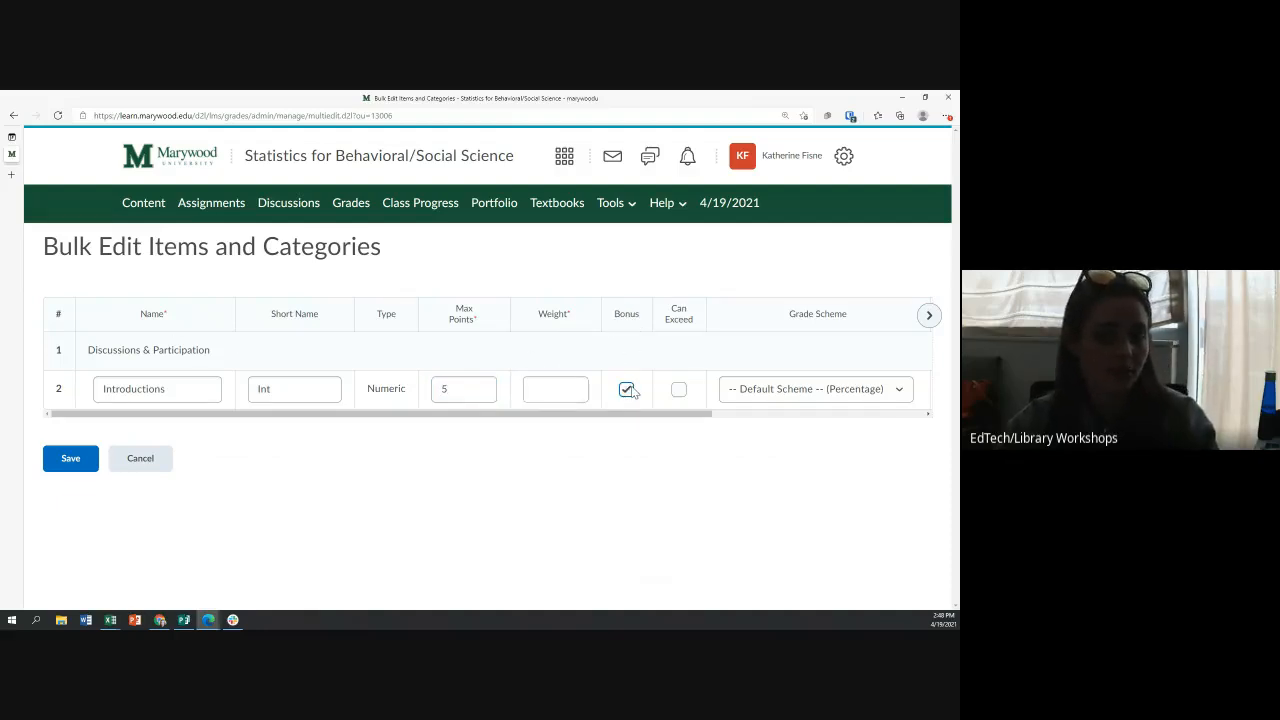
click(626, 389)
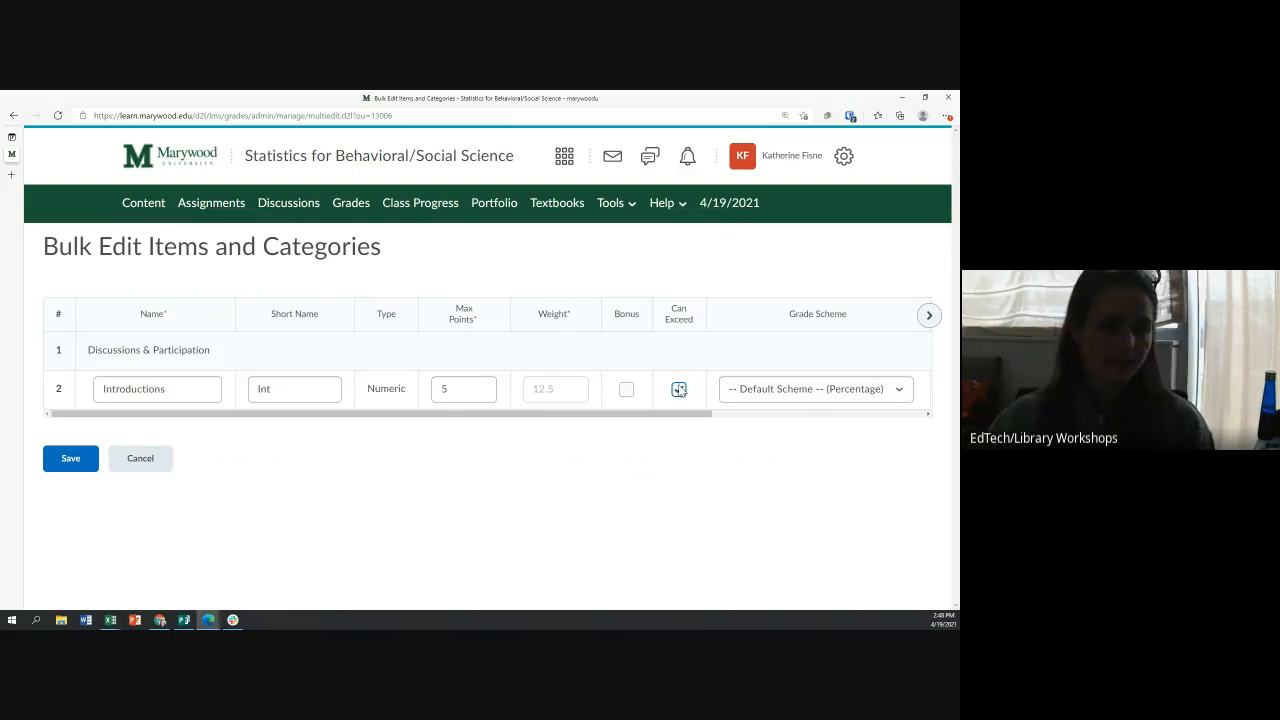
triple_click(673, 320)
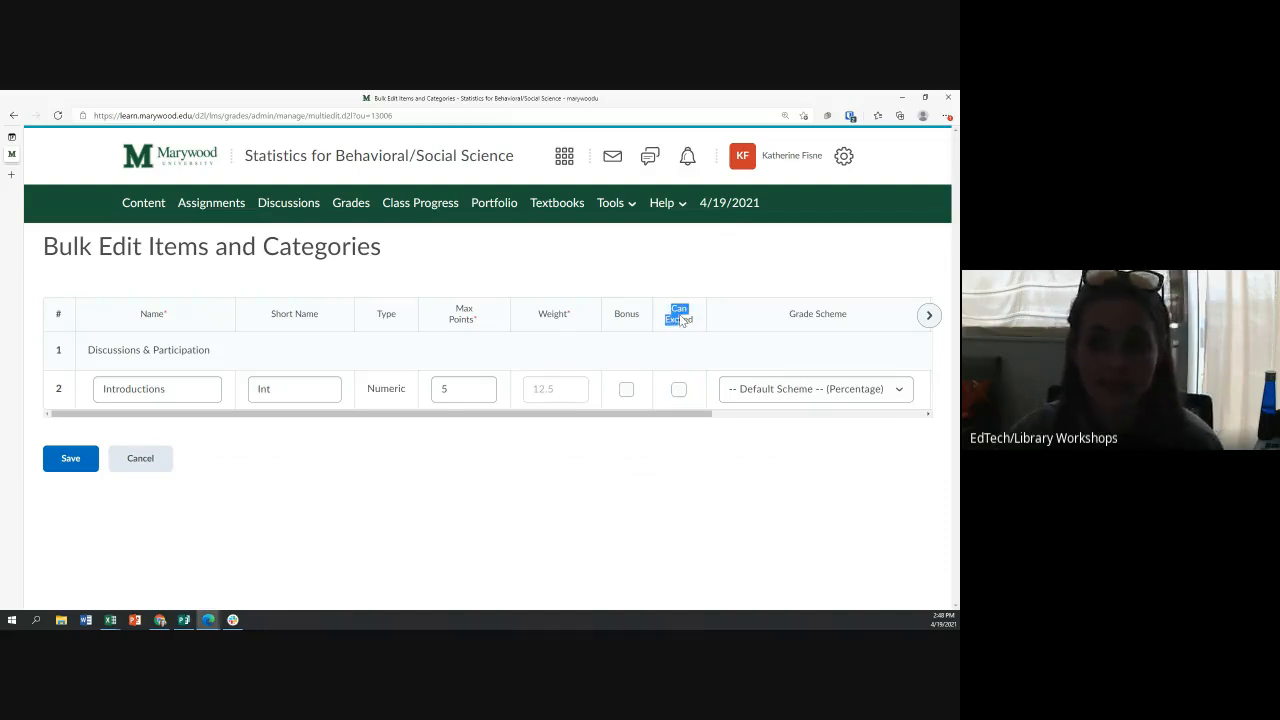
Set the grade scheme of the Introductions item to Pass/Fail.
click(760, 390)
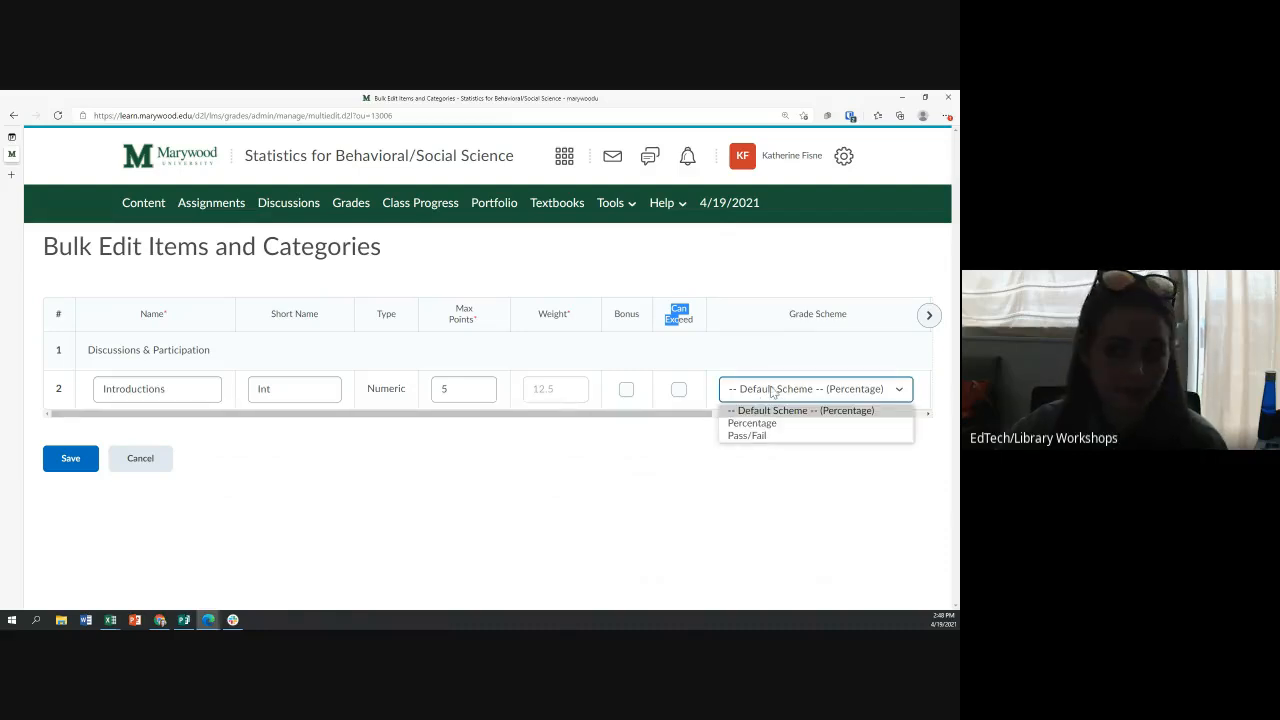
click(772, 391)
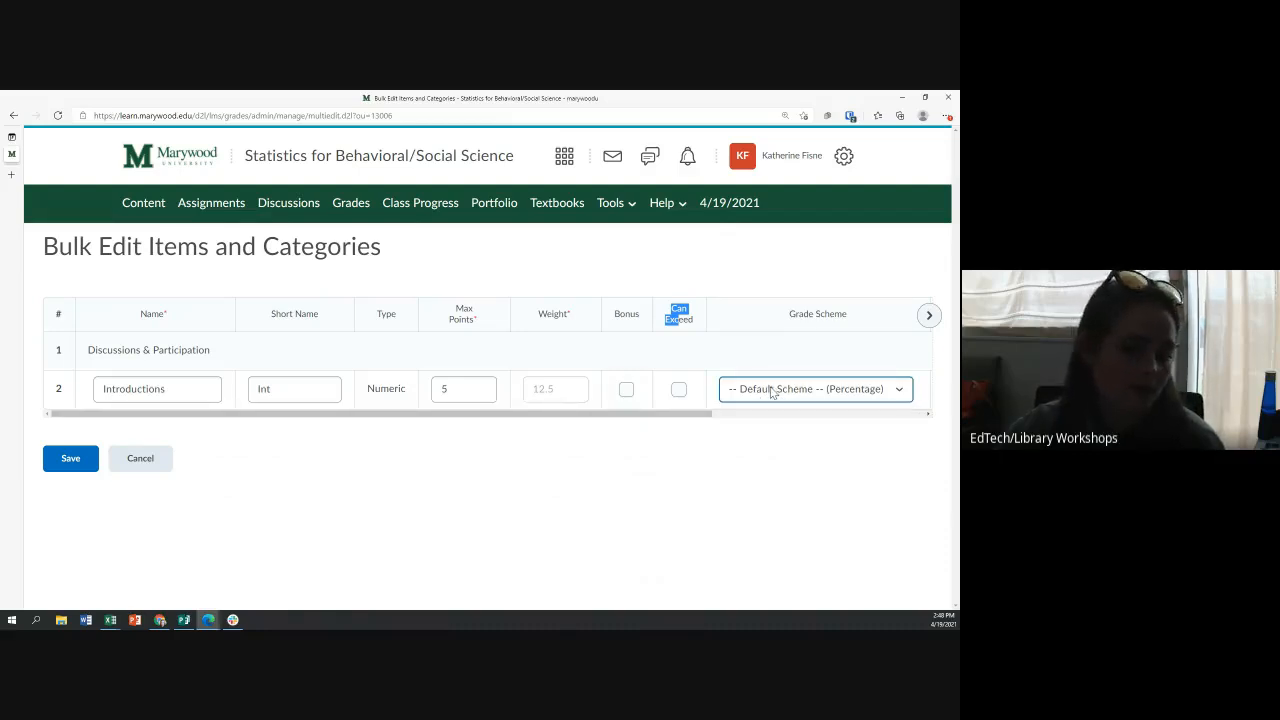
click(772, 391)
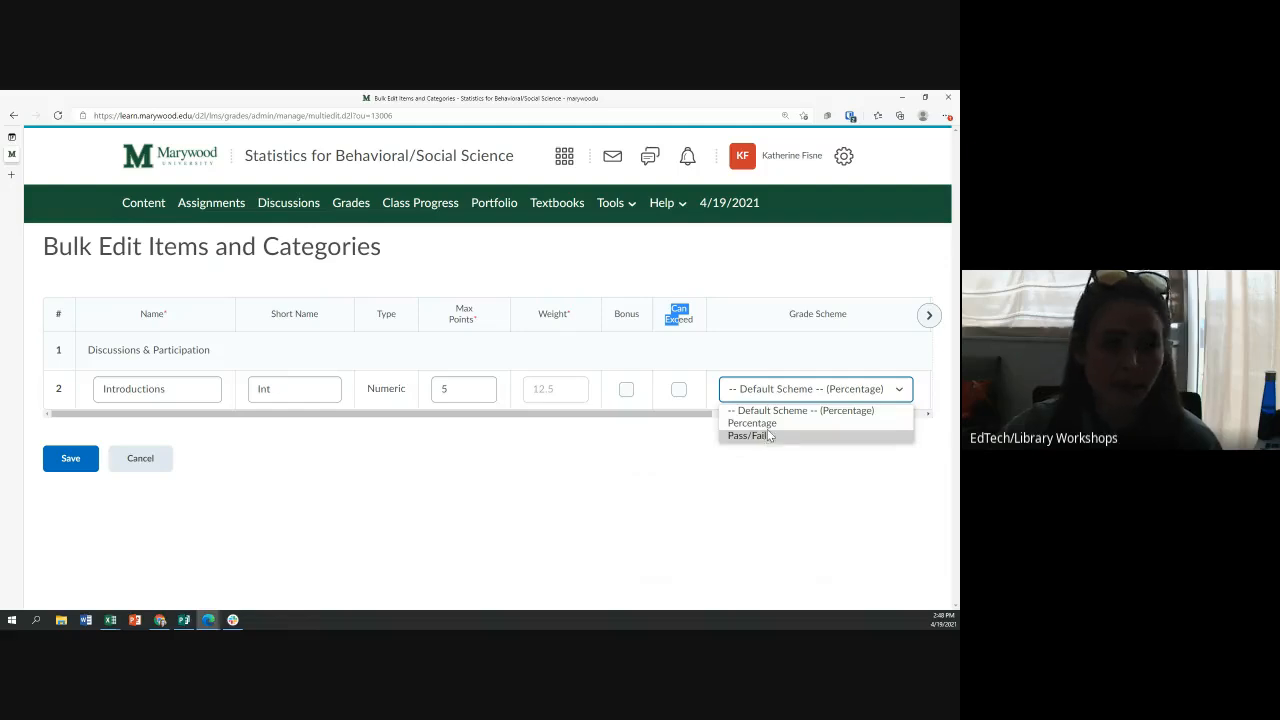
click(770, 436)
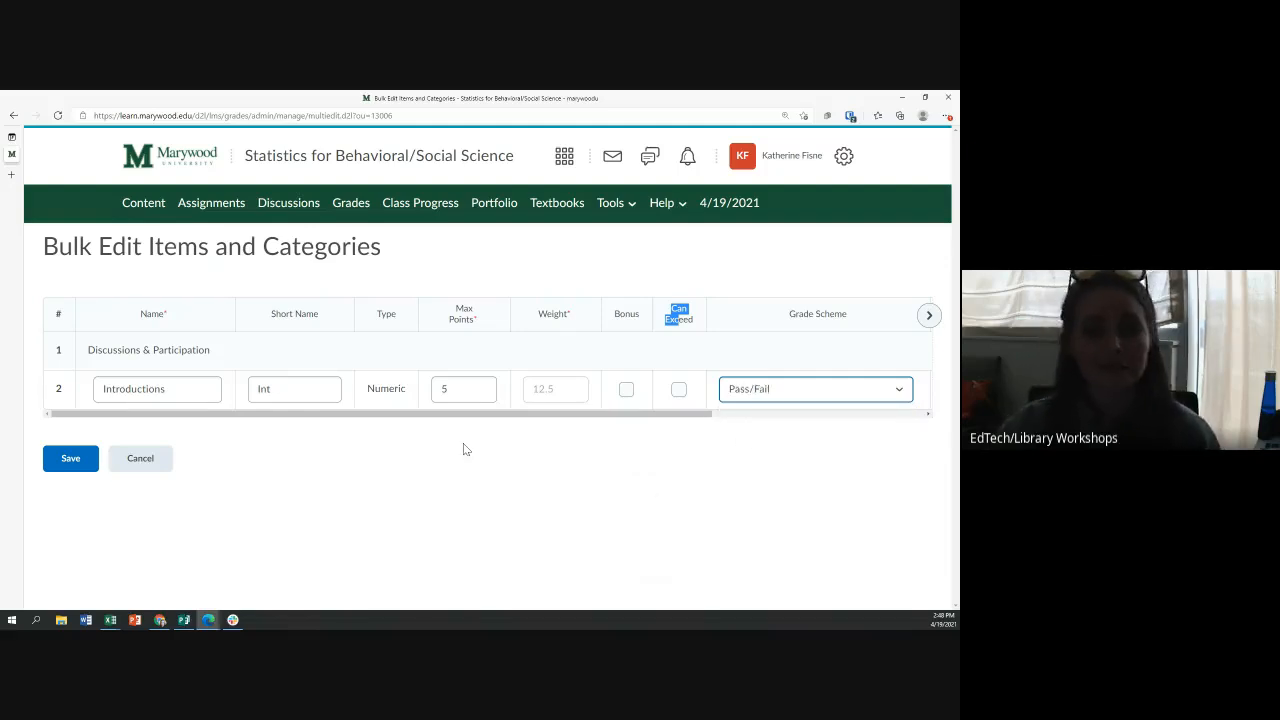
Try moving Introductions to the Final Activities category and reassign it to Discussions & Participation.
drag(322, 414, 597, 423)
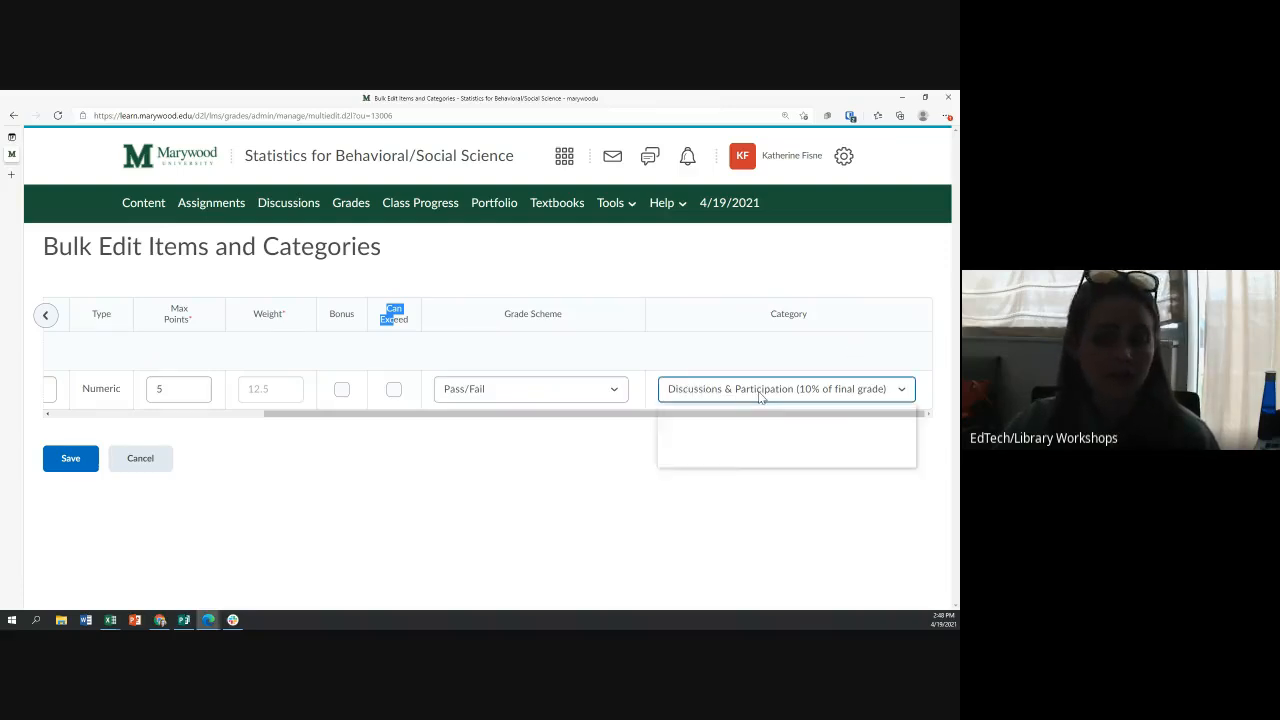
click(760, 397)
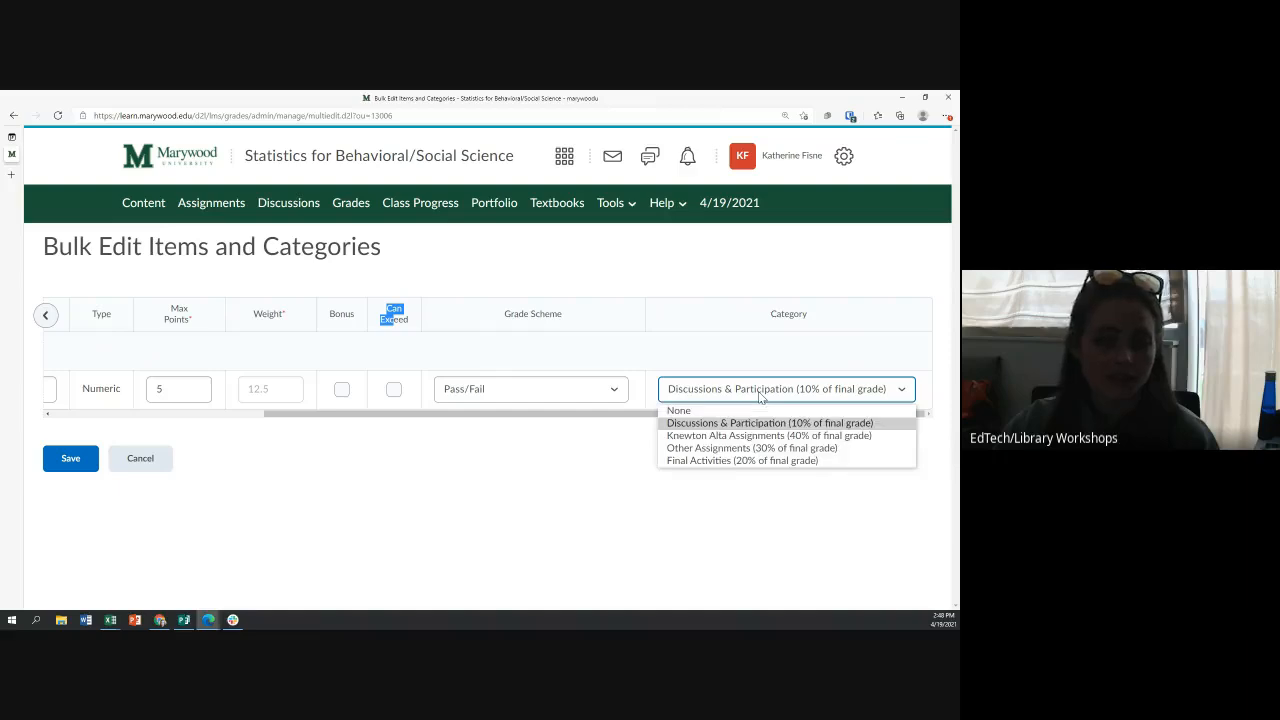
click(730, 461)
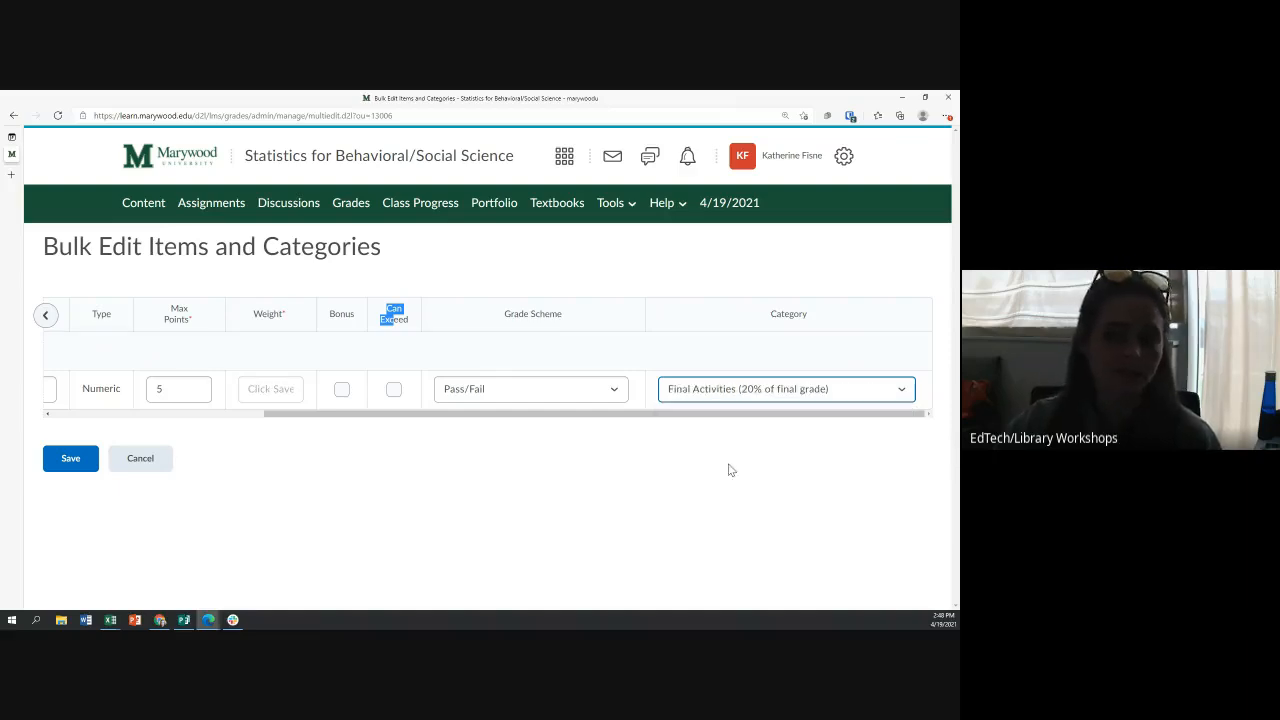
click(740, 393)
click(748, 424)
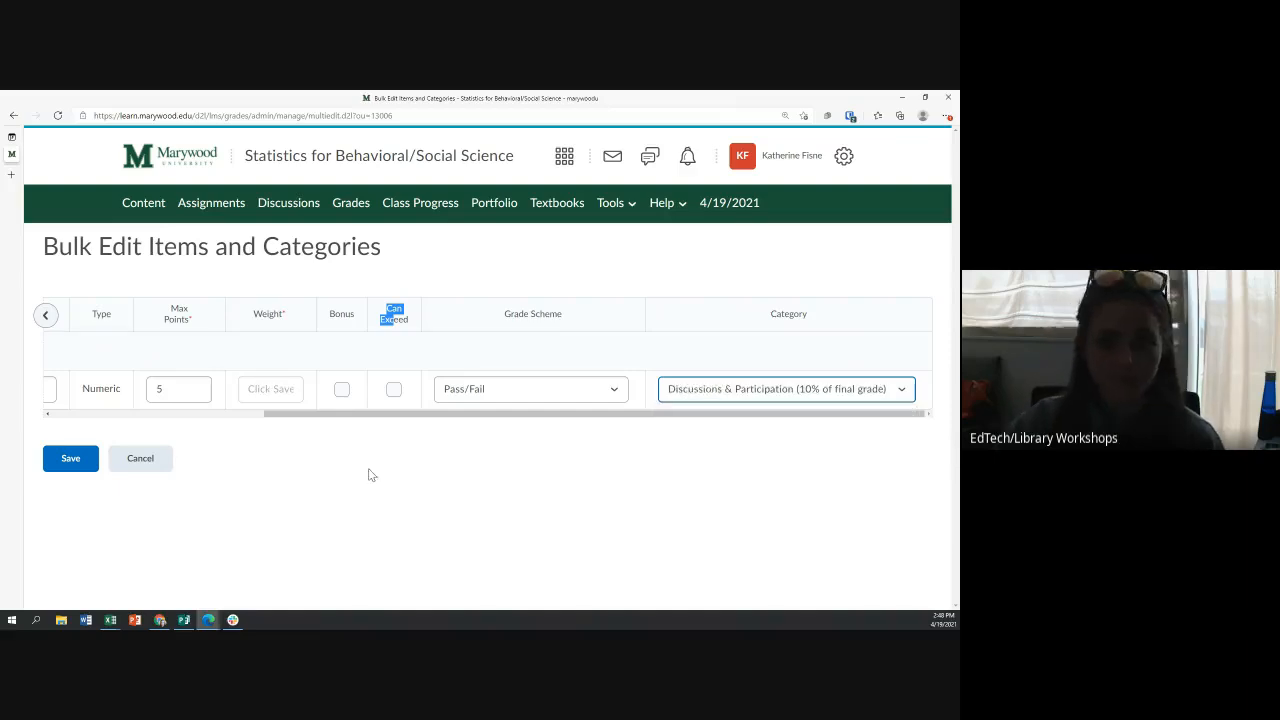
Save the Introductions changes and open all grade items and categories for bulk editing.
click(70, 460)
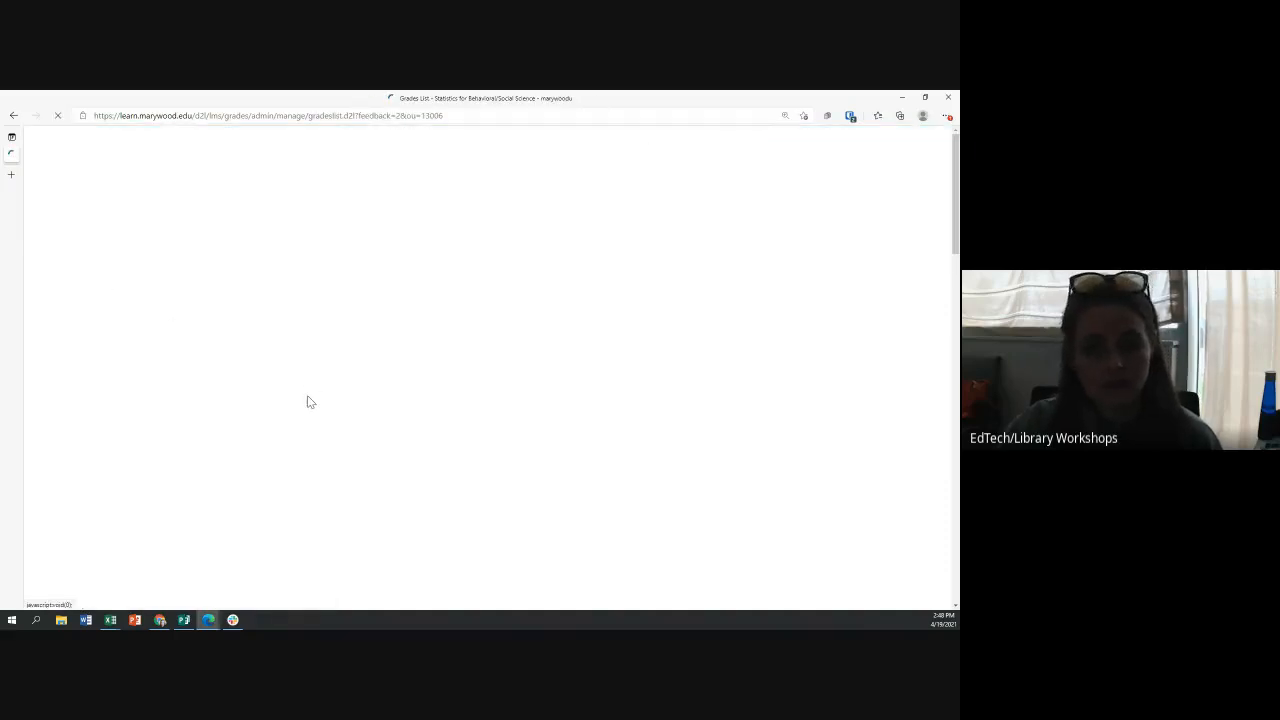
scroll(176, 322, down, 1)
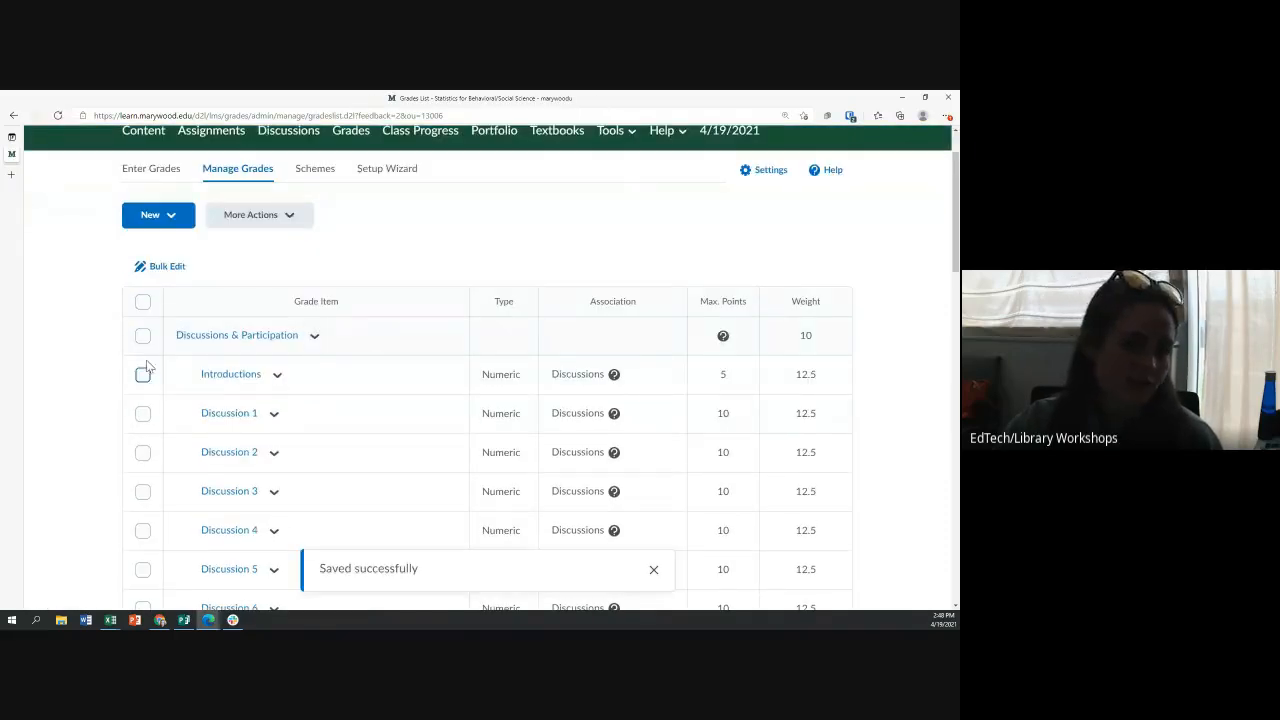
click(142, 301)
click(157, 270)
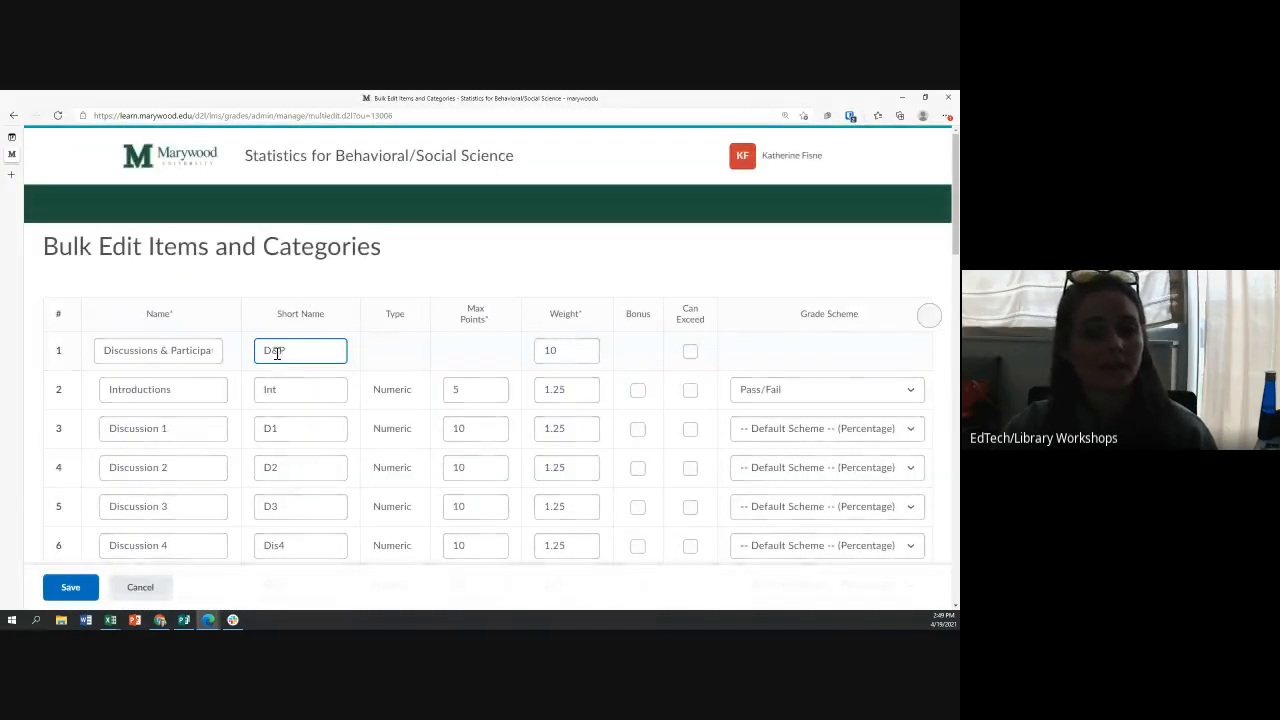
Examine the names, short names, maximum points, weights and schemes of all grade items and categories, and cancel the bulk edit.
scroll(318, 356, down, 8)
scroll(499, 440, down, 3)
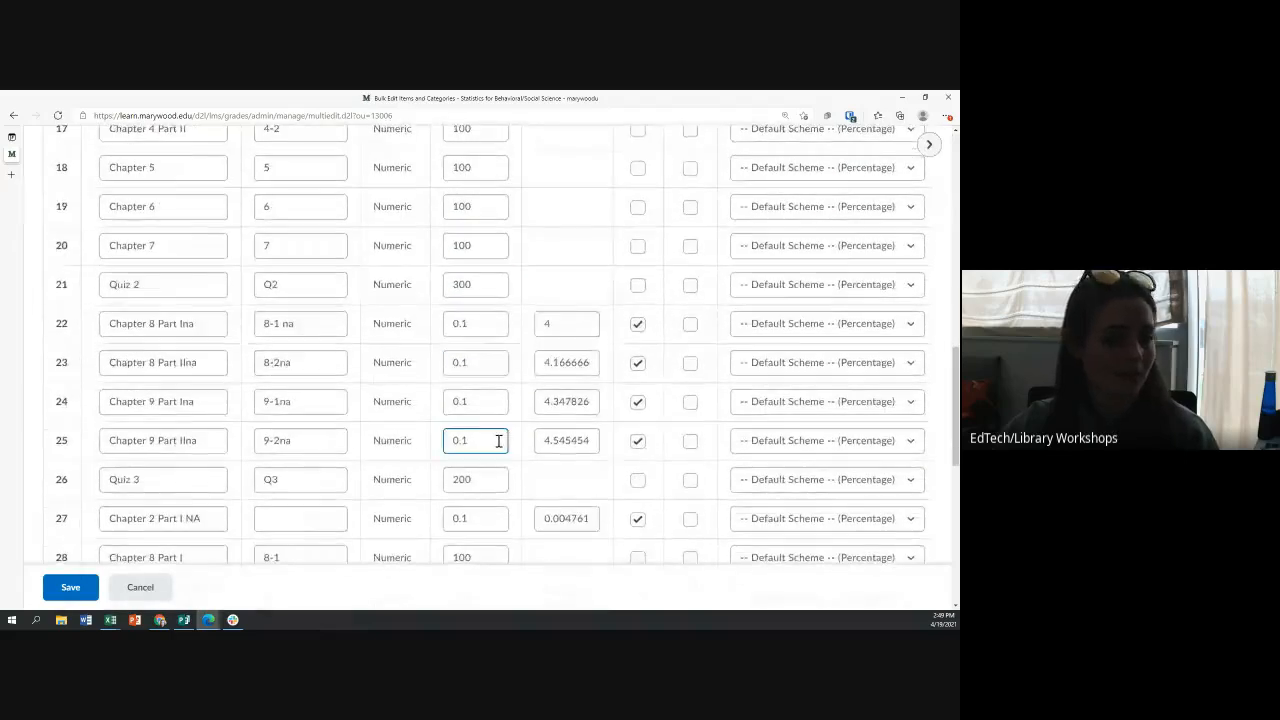
scroll(498, 440, down, 5)
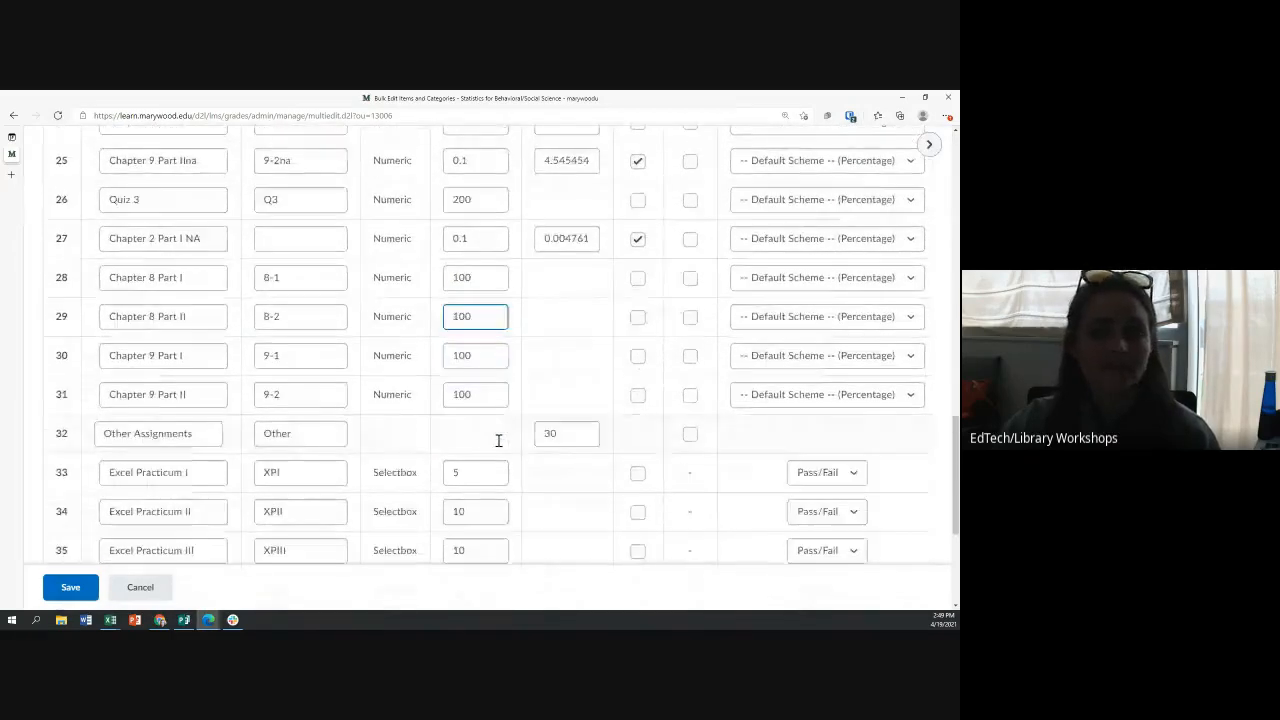
scroll(498, 440, down, 1)
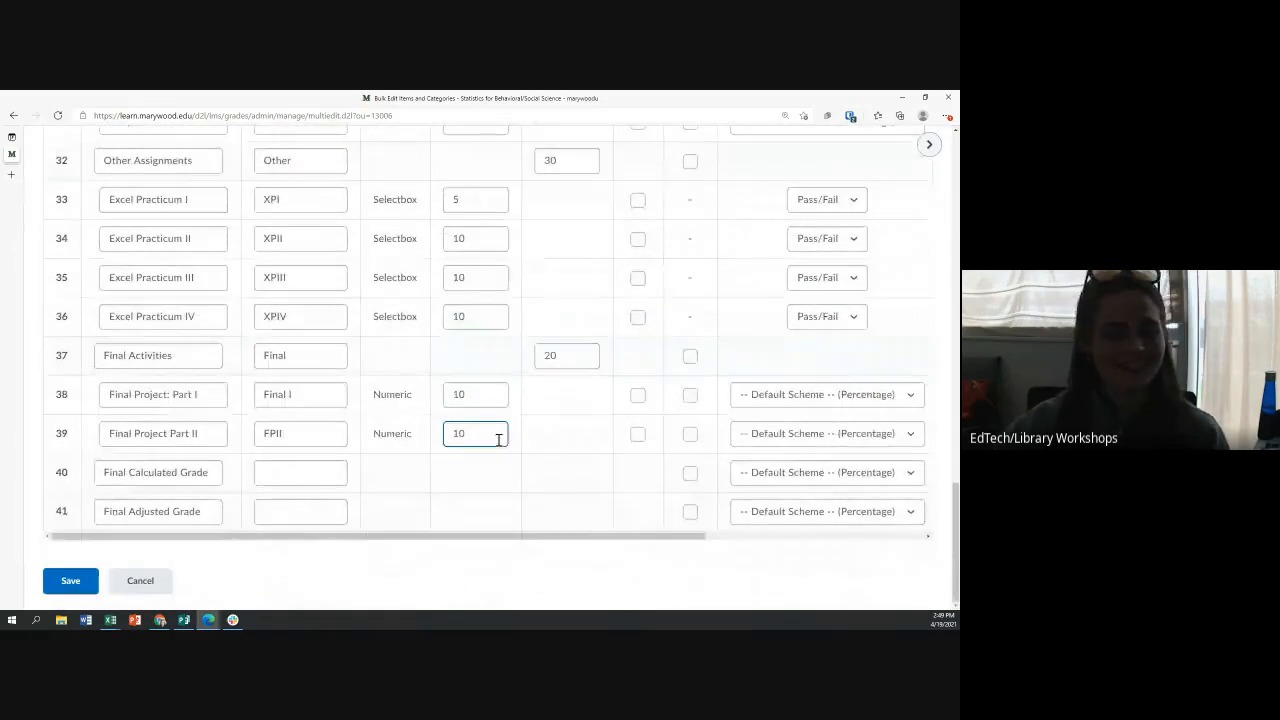
scroll(487, 437, up, 20)
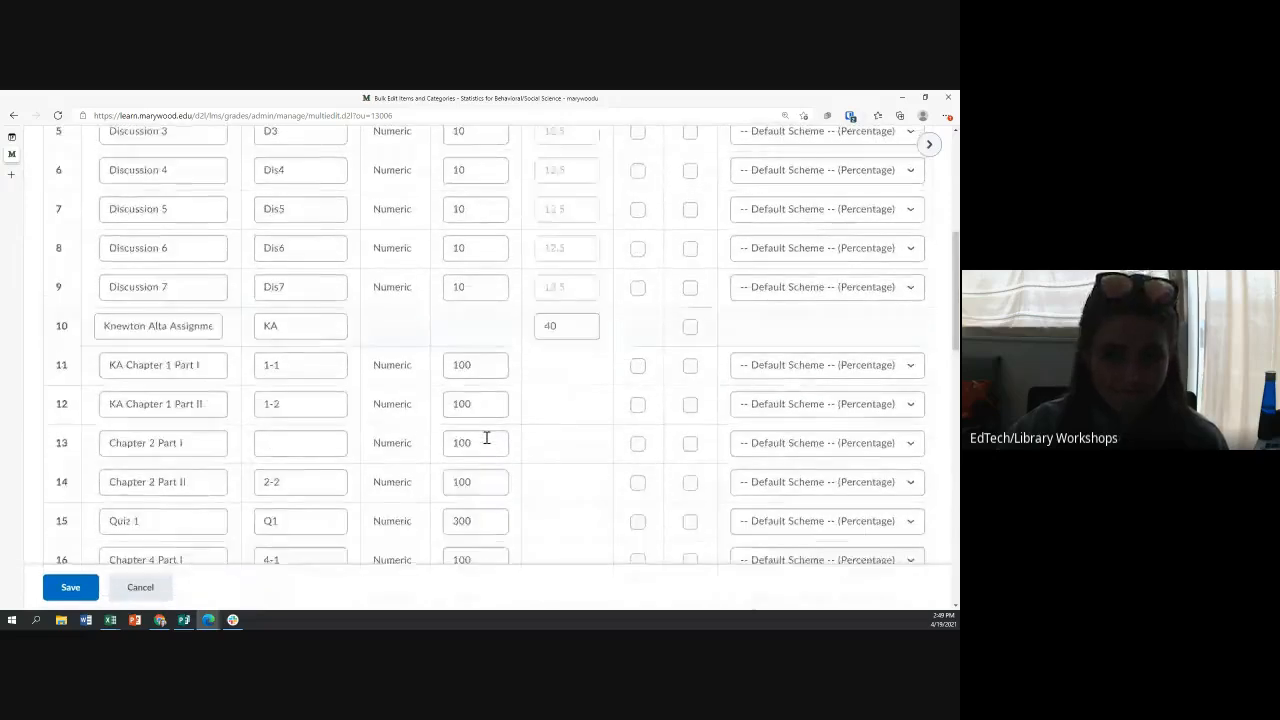
scroll(272, 206, down, 2)
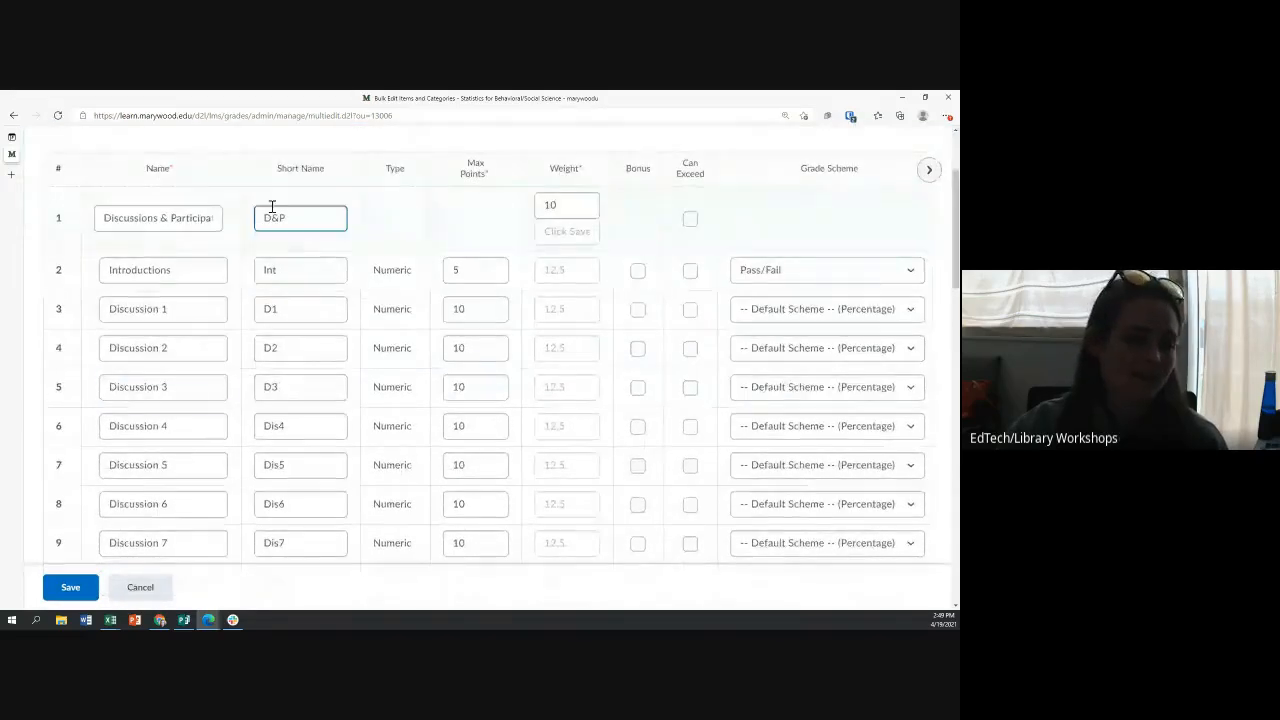
click(183, 311)
drag(183, 311, 94, 320)
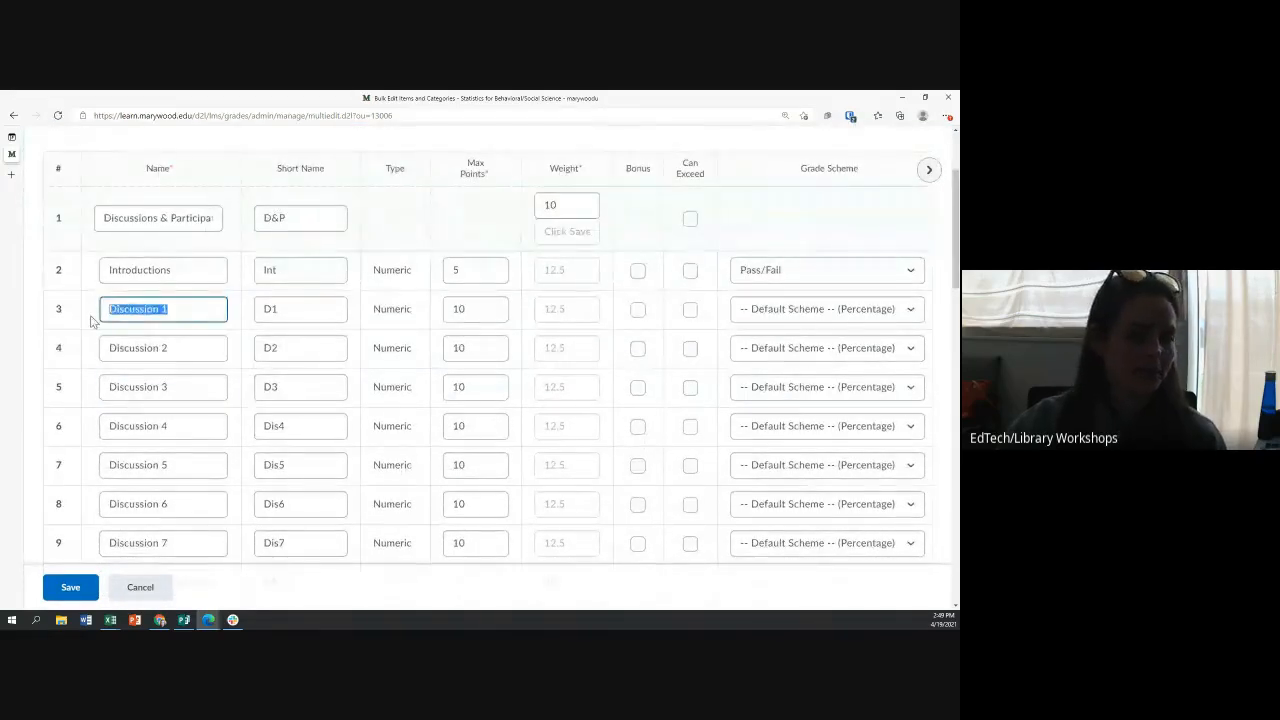
drag(288, 311, 264, 311)
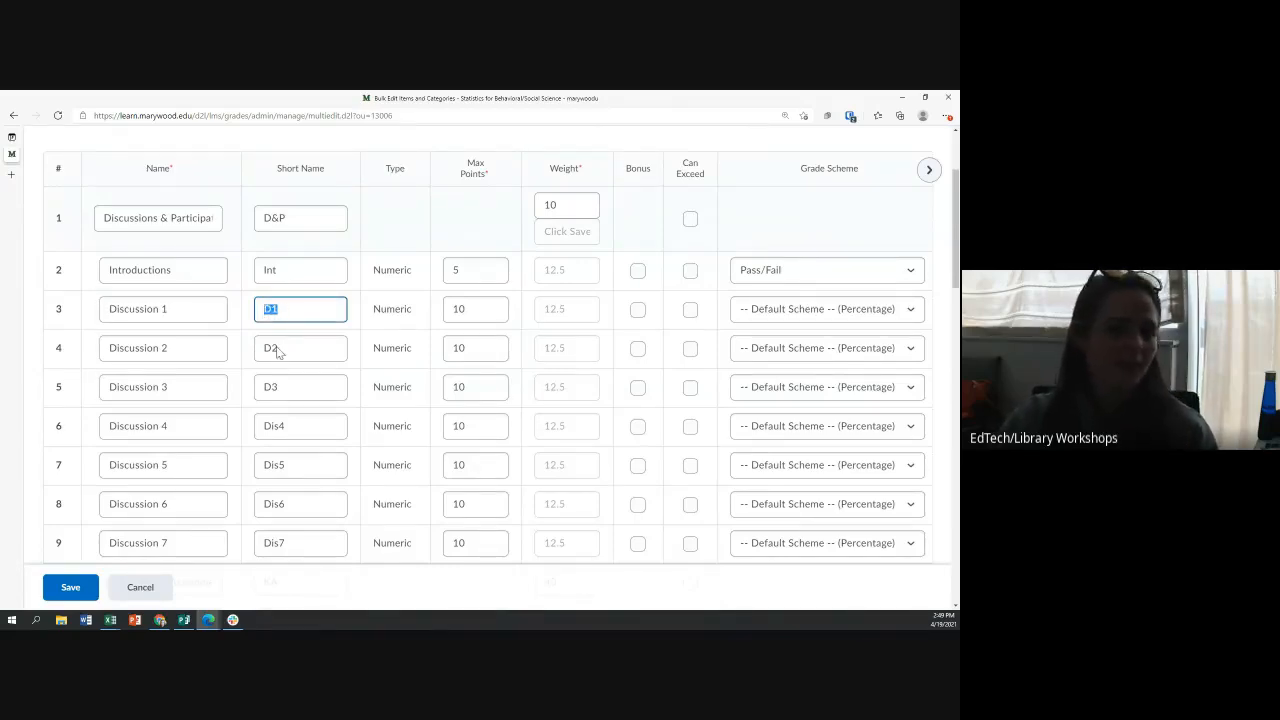
scroll(280, 469, down, 2)
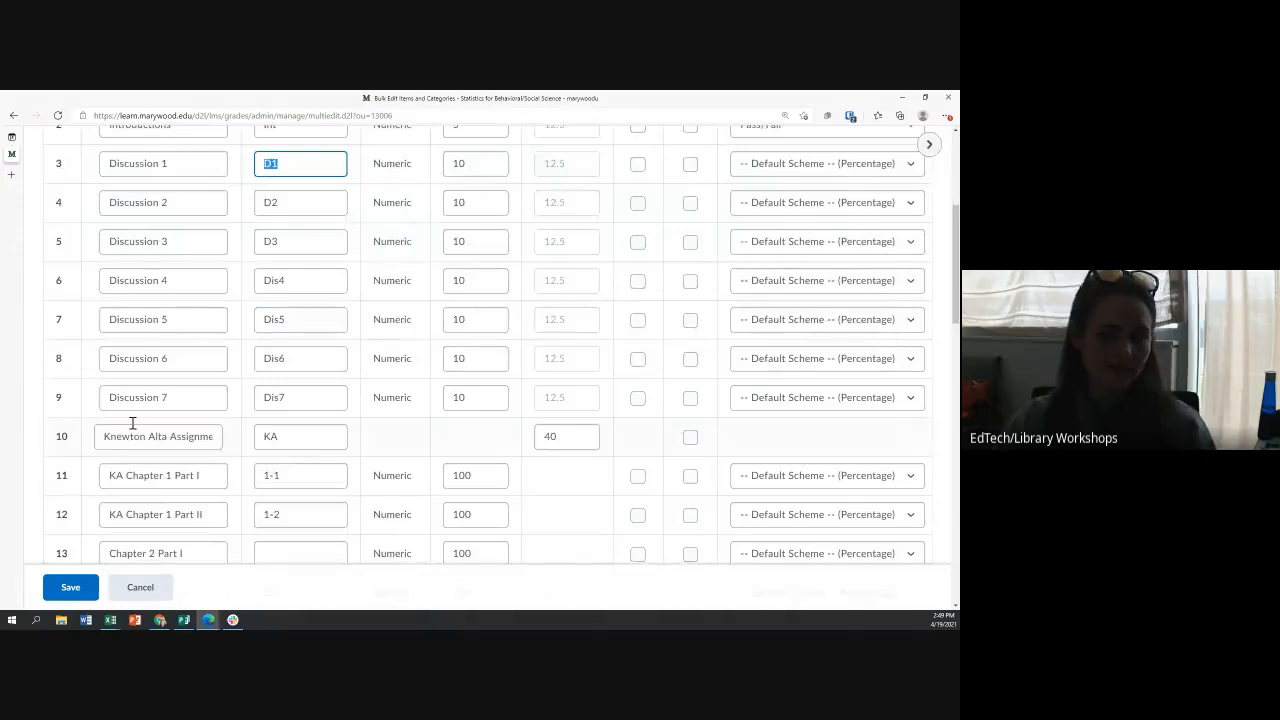
click(130, 588)
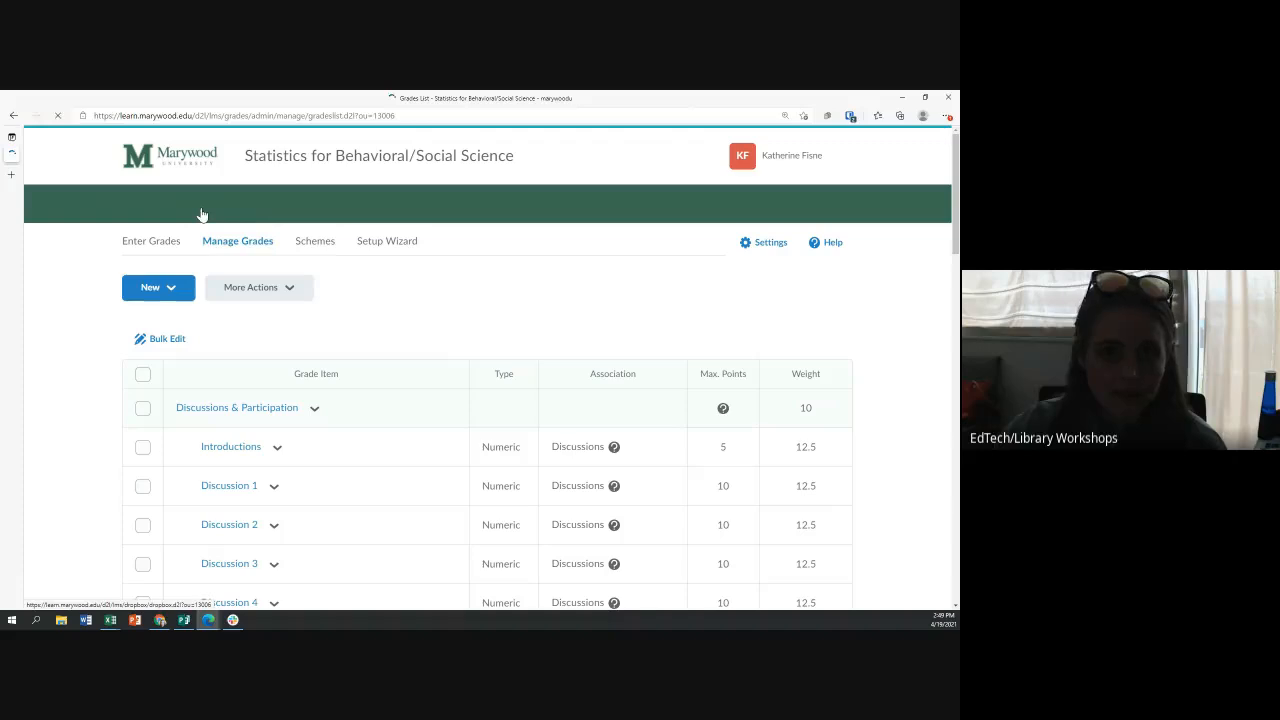
Open the Enter Grades view and examine the students' final calculated grades and their scores under the short-named discussion columns.
scroll(260, 330, down, 2)
scroll(240, 410, down, 10)
scroll(234, 520, up, 12)
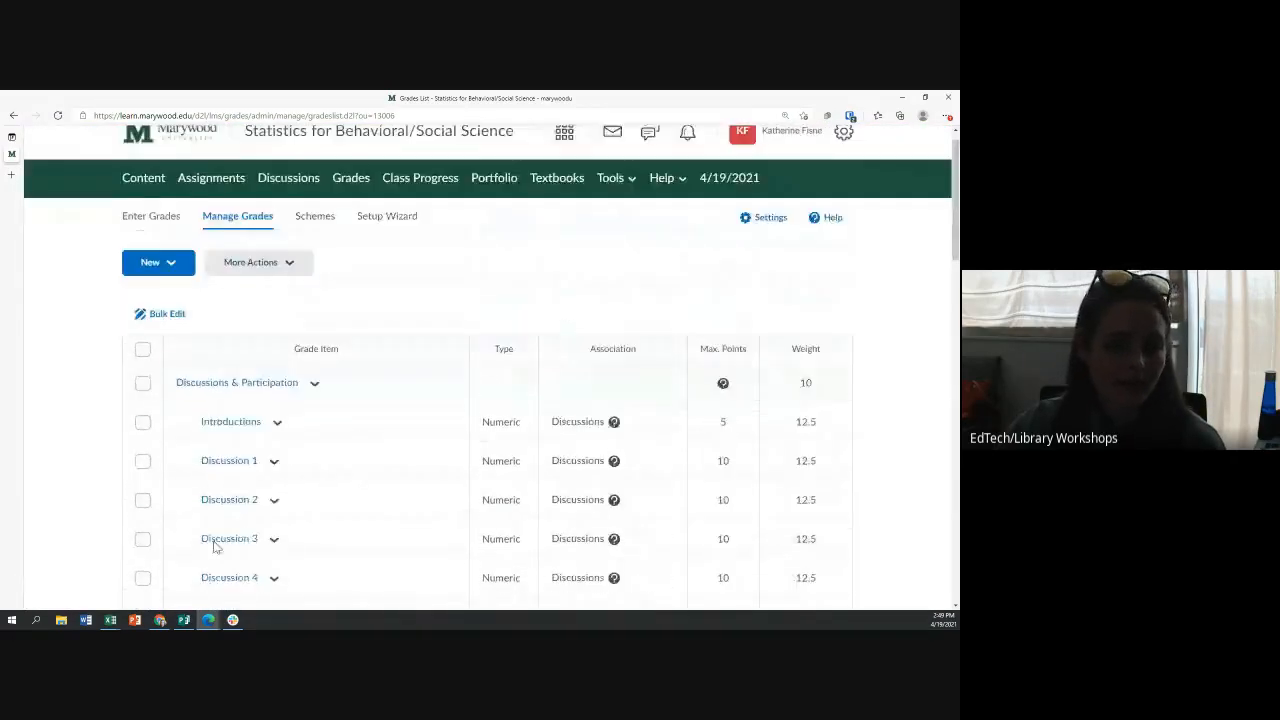
click(154, 250)
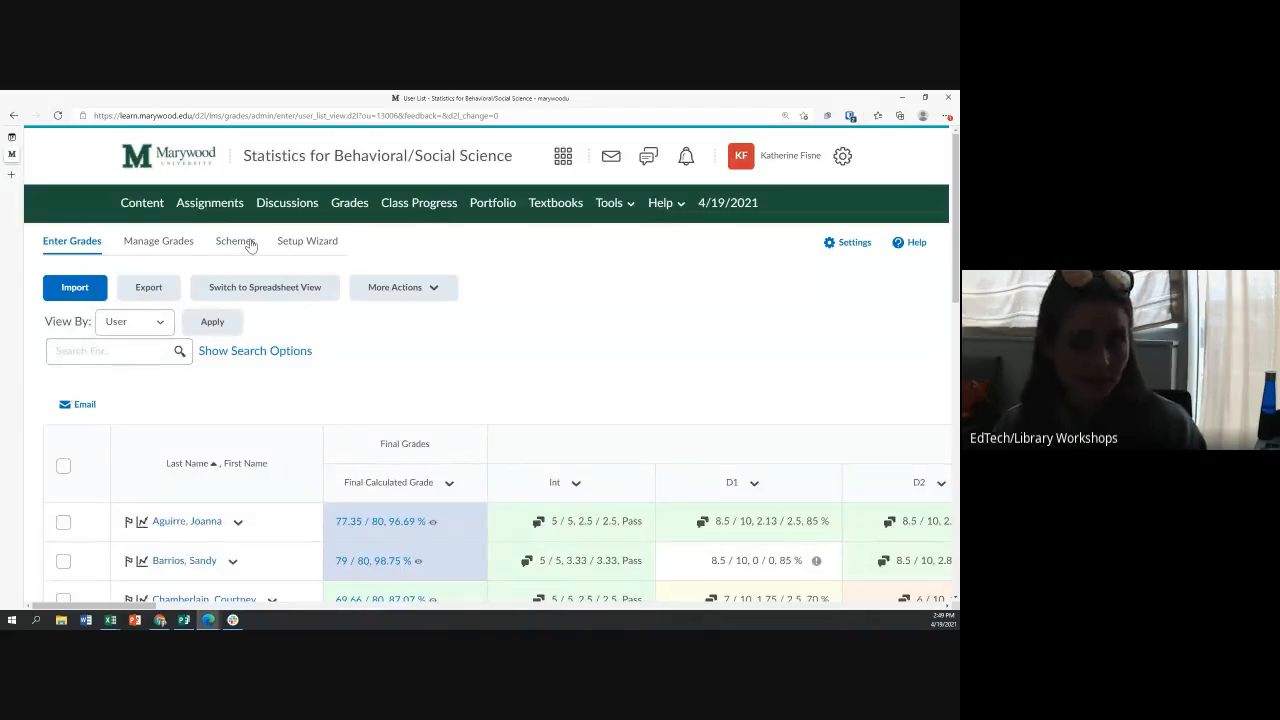
scroll(423, 412, down, 1)
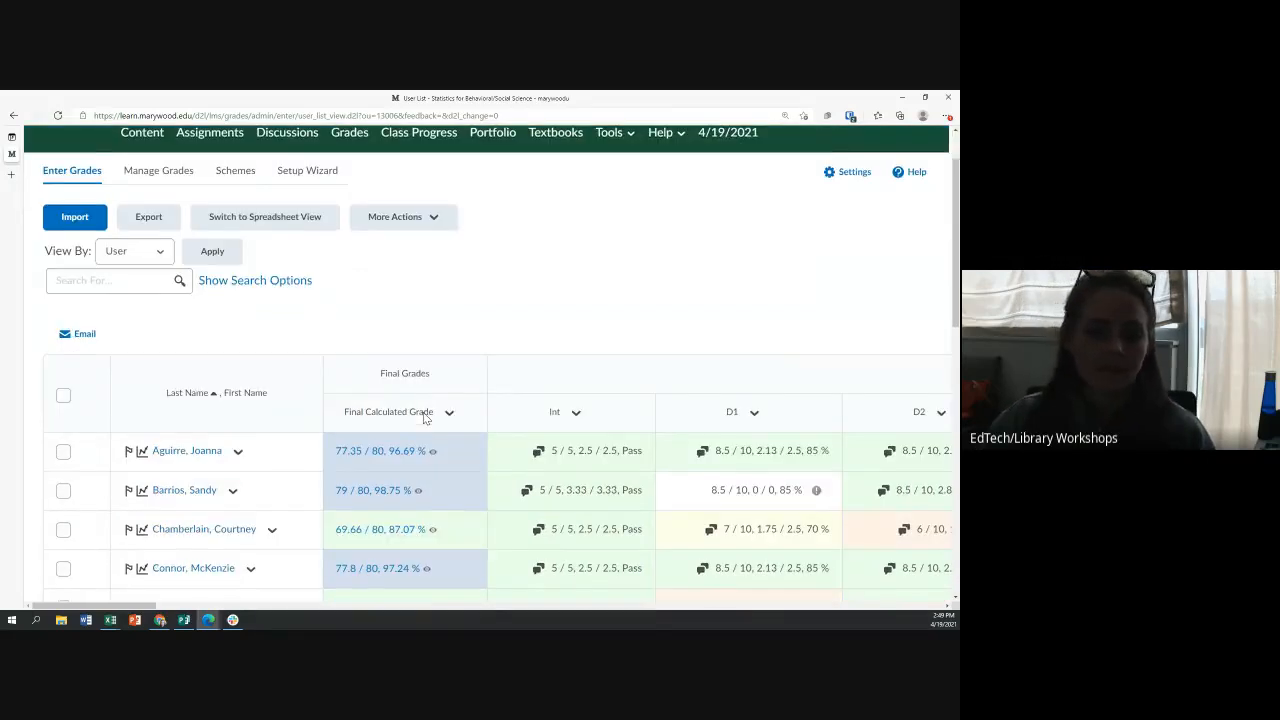
mouse_move(148, 606)
mouse_down()
mouse_move(185, 608)
mouse_move(135, 609)
mouse_up()
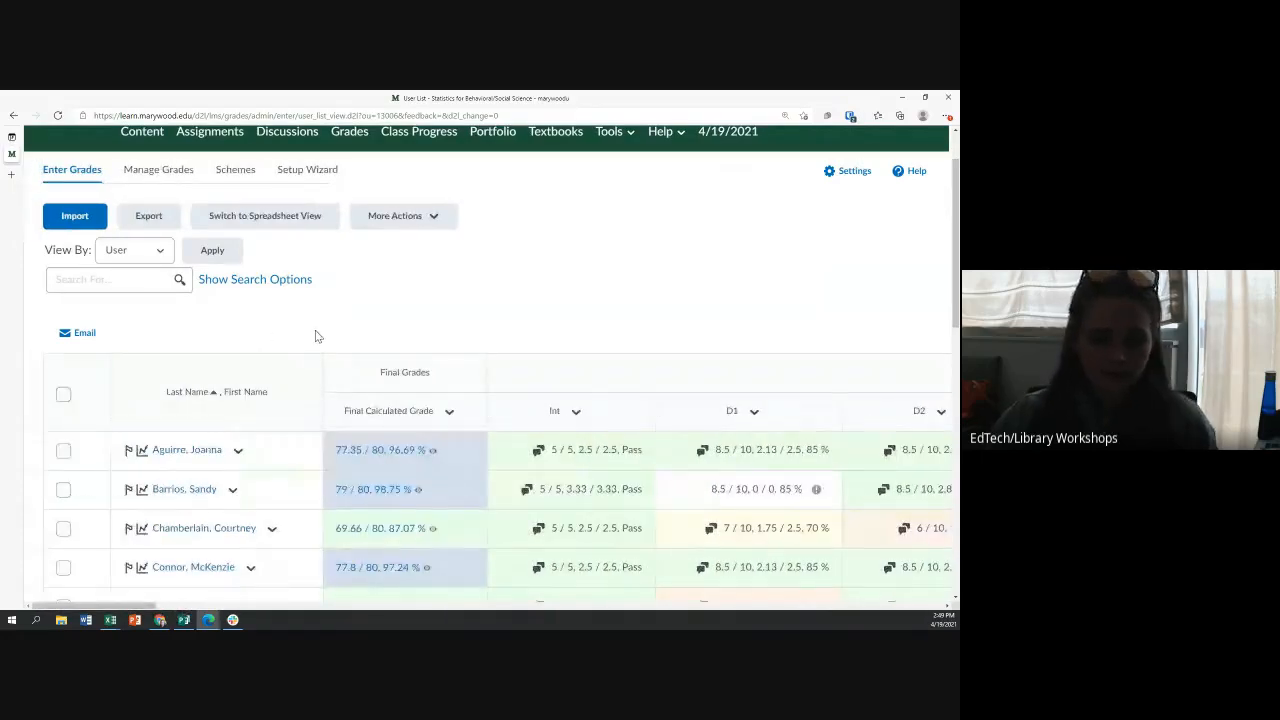
key(ctrl+minus)
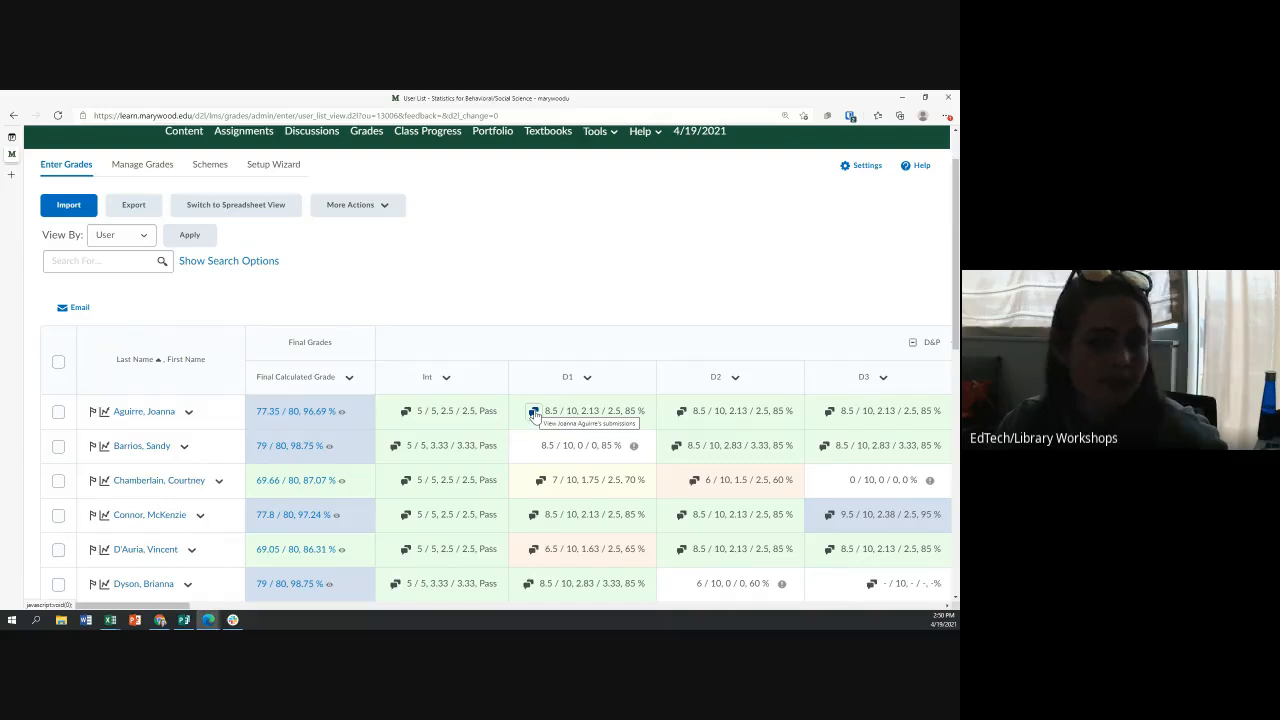
Open the first student's discussion submissions under Int, examine the posts and score fields, update the unchanged assessment and close its window.
click(405, 411)
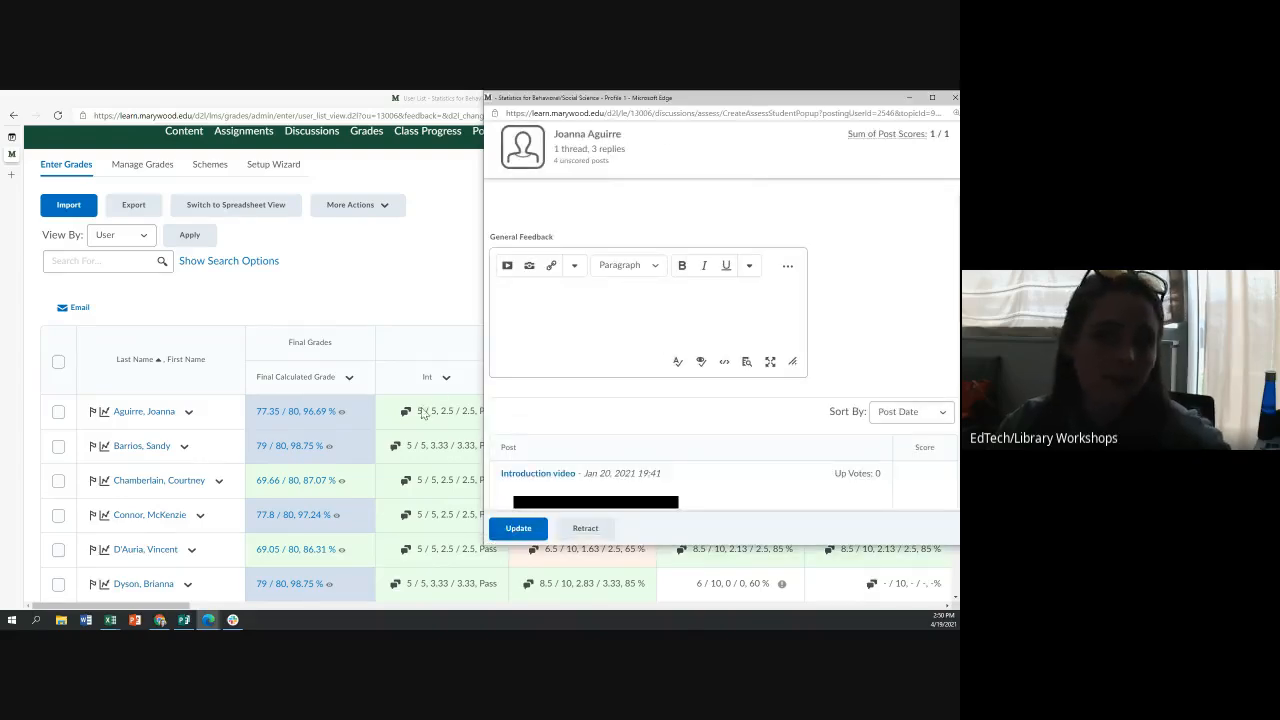
drag(563, 149, 647, 149)
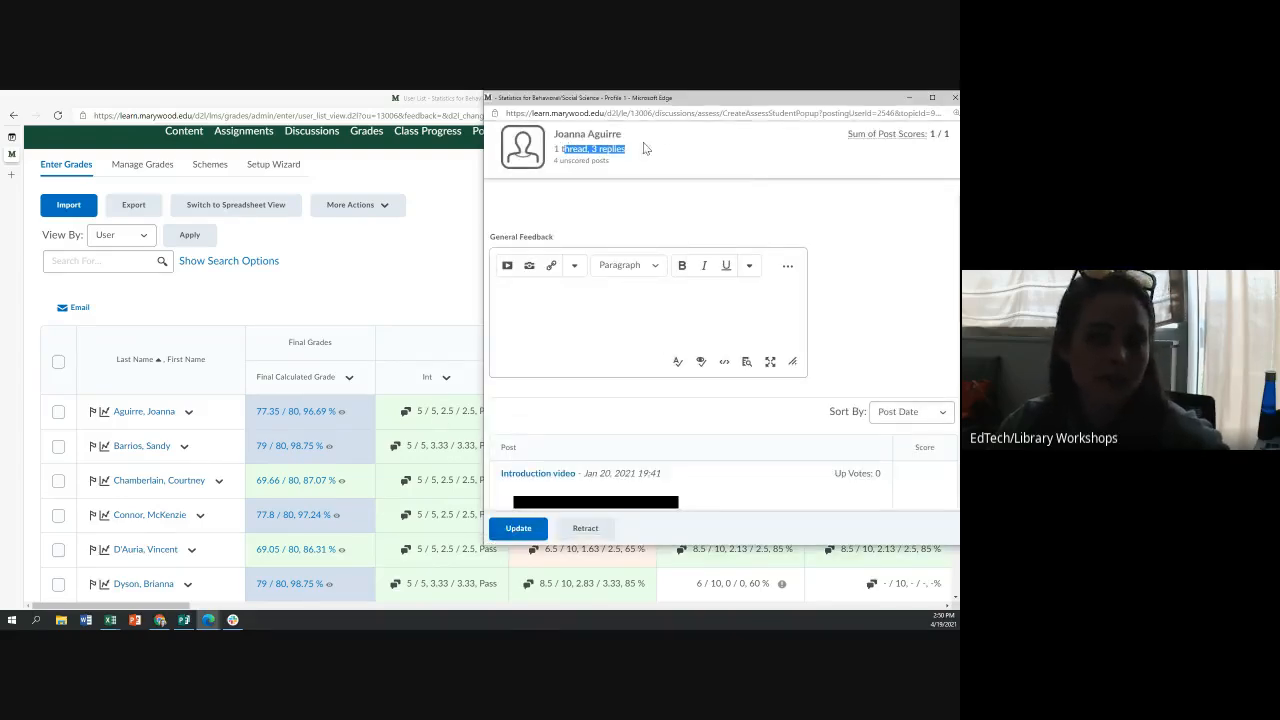
scroll(647, 214, down, 3)
scroll(586, 364, down, 2)
scroll(586, 364, down, 2)
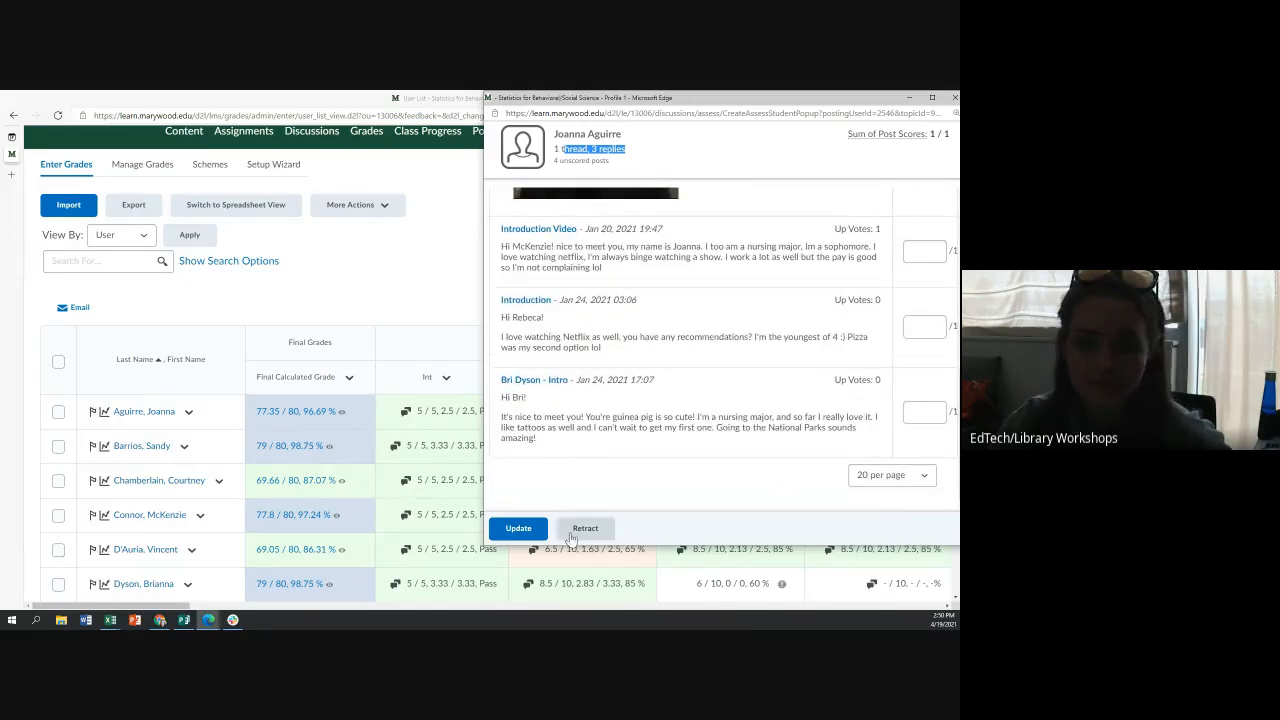
click(515, 528)
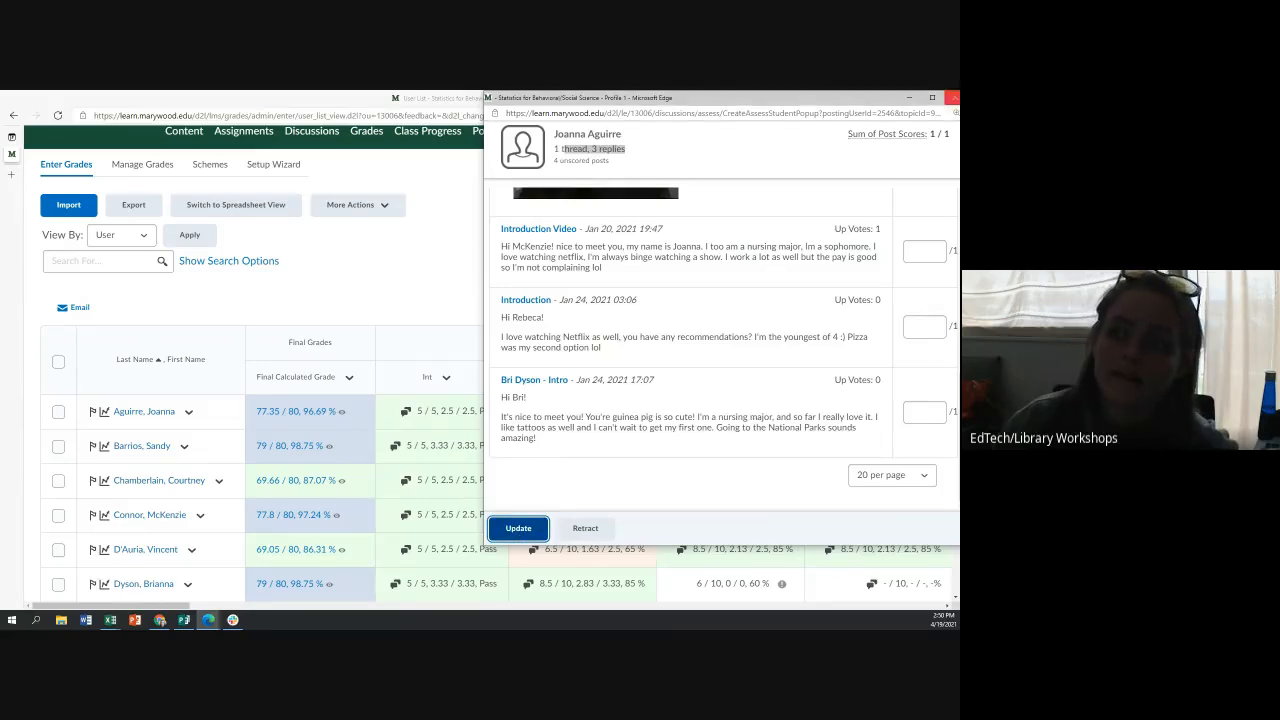
click(952, 97)
Open grade entry for the Q3 item from the Enter Grades table.
drag(197, 608, 706, 612)
scroll(594, 463, down, 2)
scroll(594, 463, up, 3)
click(448, 383)
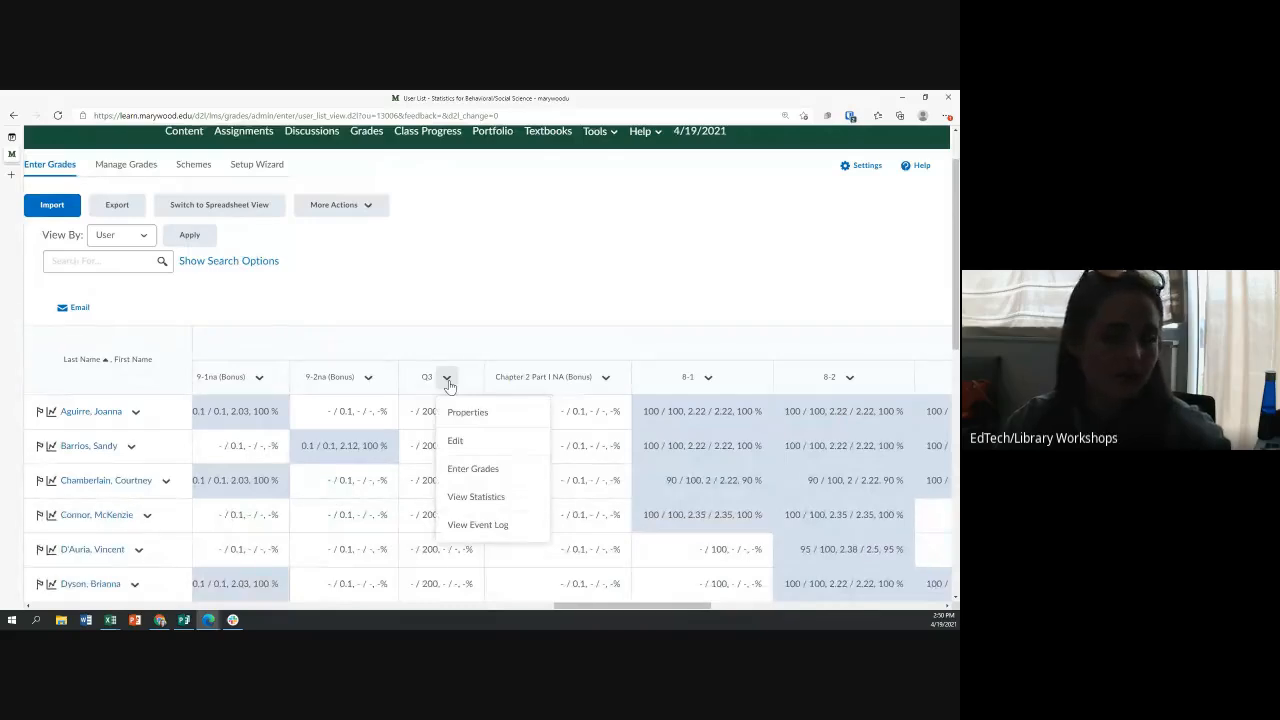
click(468, 473)
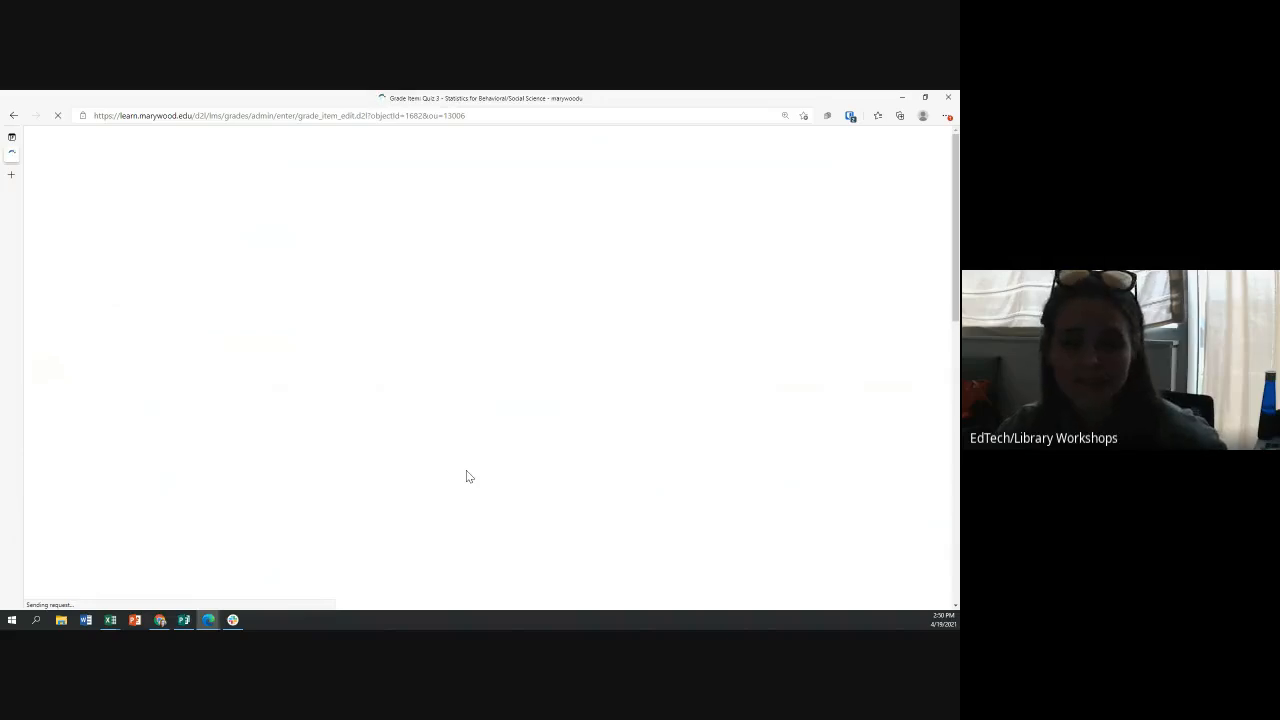
scroll(410, 370, down, 2)
scroll(410, 372, down, 1)
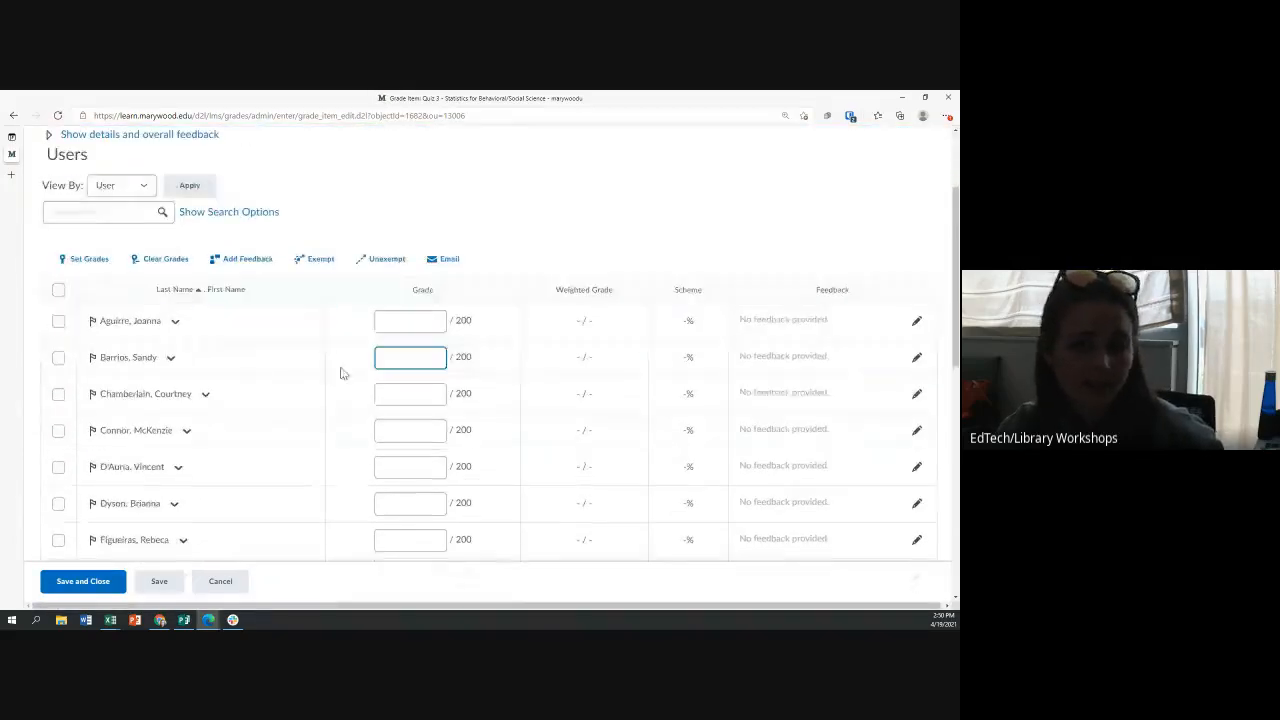
Select all students and set their Quiz 3 grades to 200 in bulk.
click(58, 289)
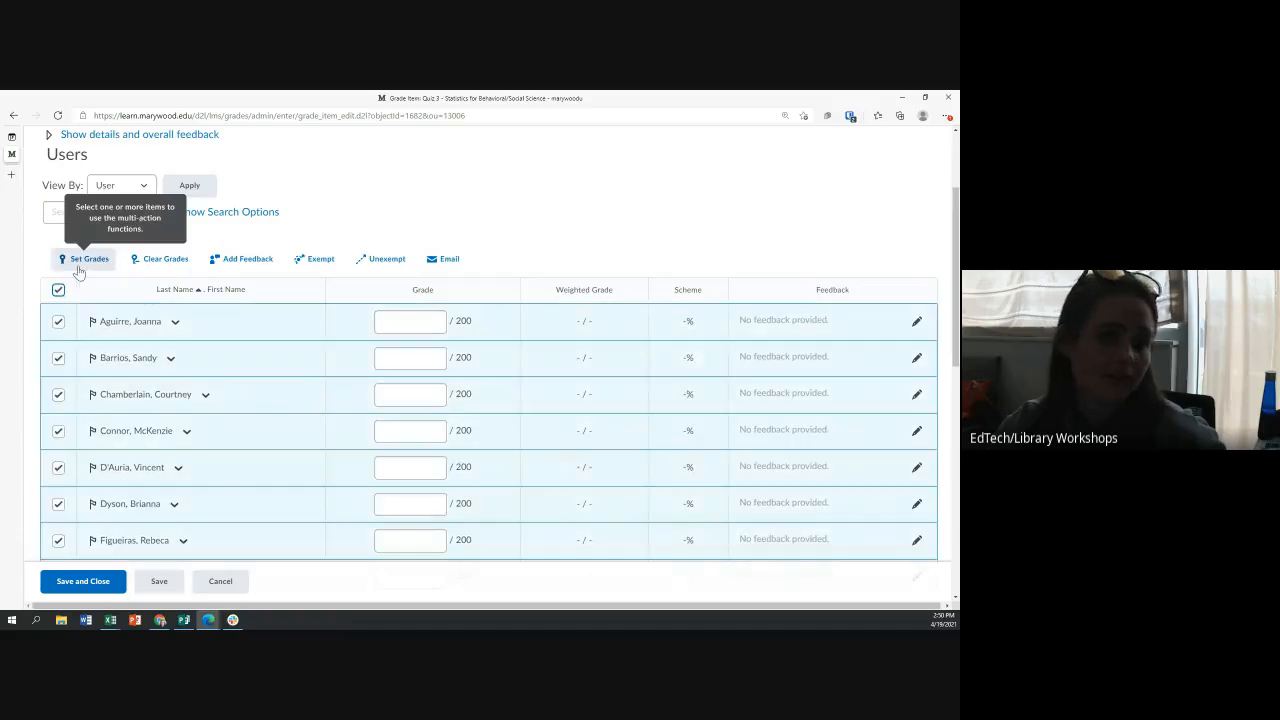
click(82, 259)
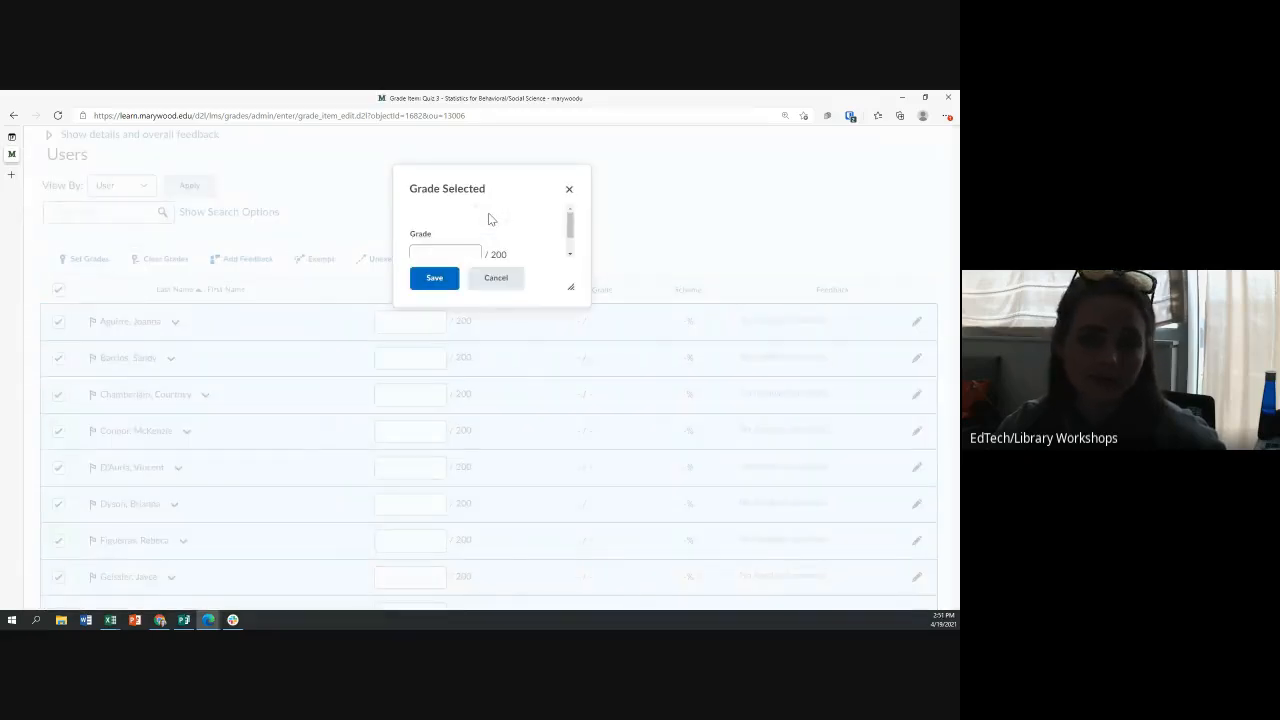
click(440, 252)
text(200)
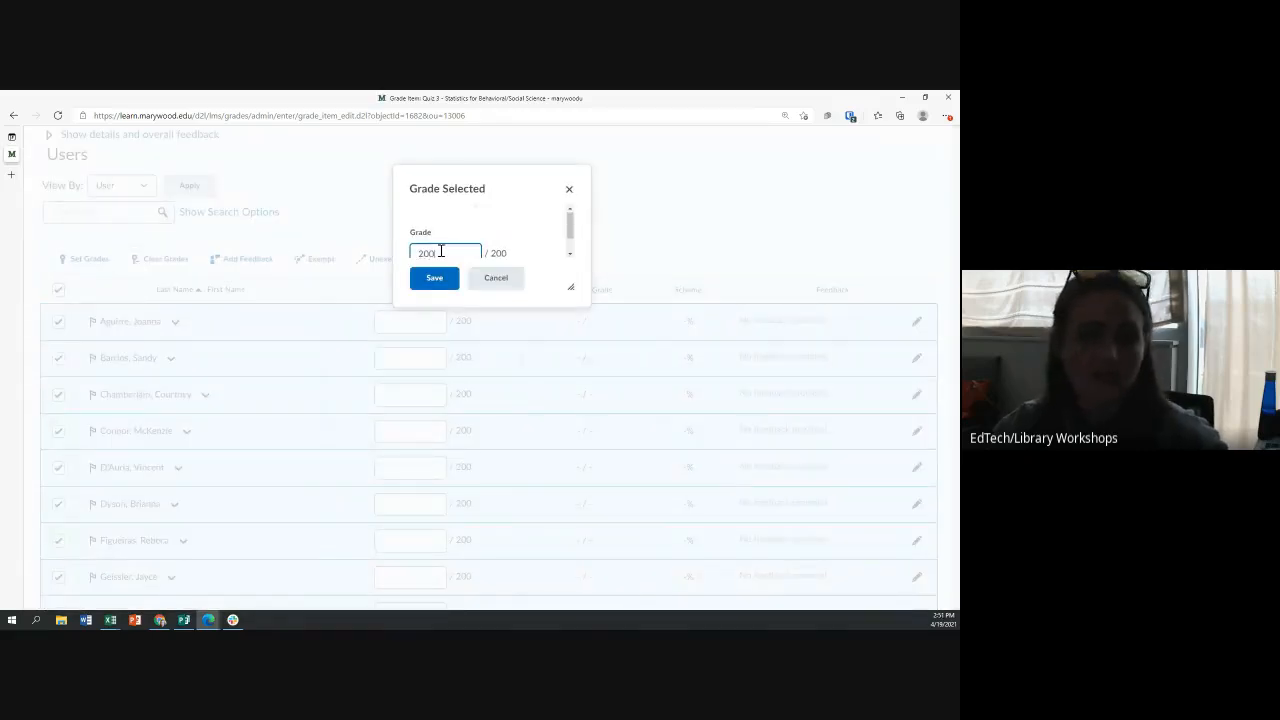
click(436, 277)
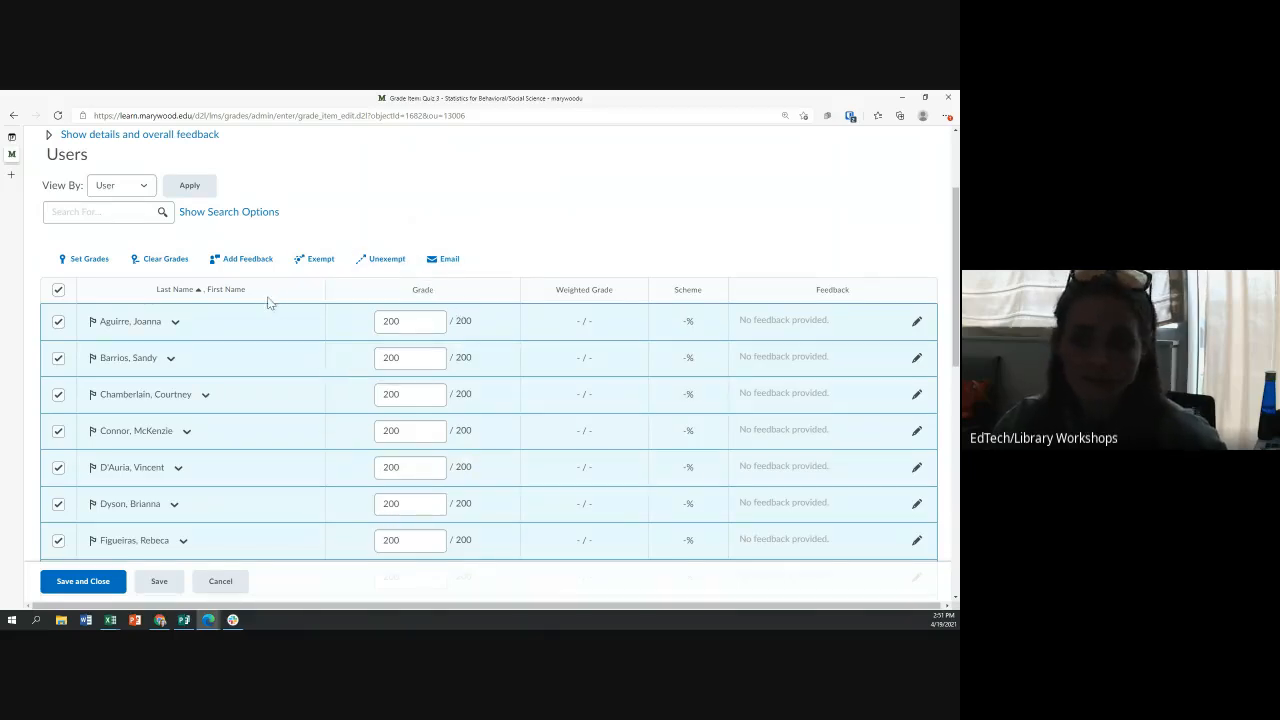
Examine the feedback and private comments fields for the first student's Quiz 3 grade and cancel the dialog.
click(917, 322)
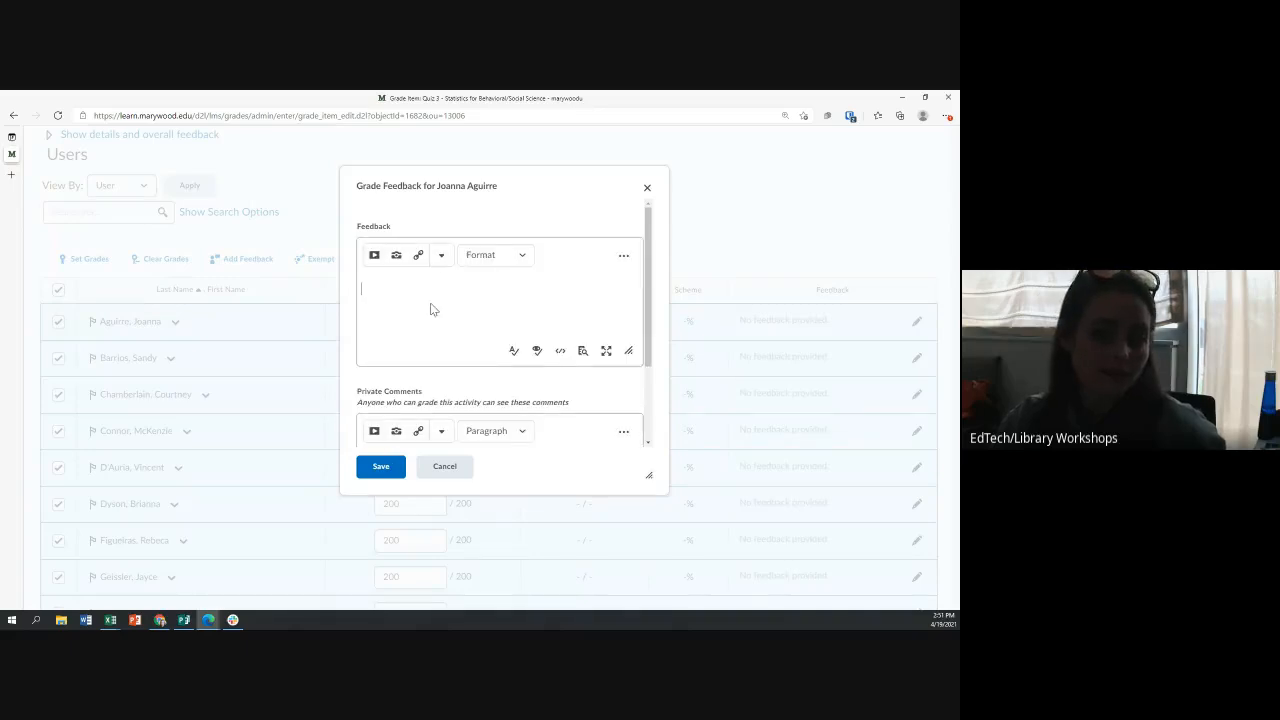
scroll(430, 309, down, 2)
click(440, 467)
Deselect all students and exempt only the second listed student from Quiz 3.
click(58, 289)
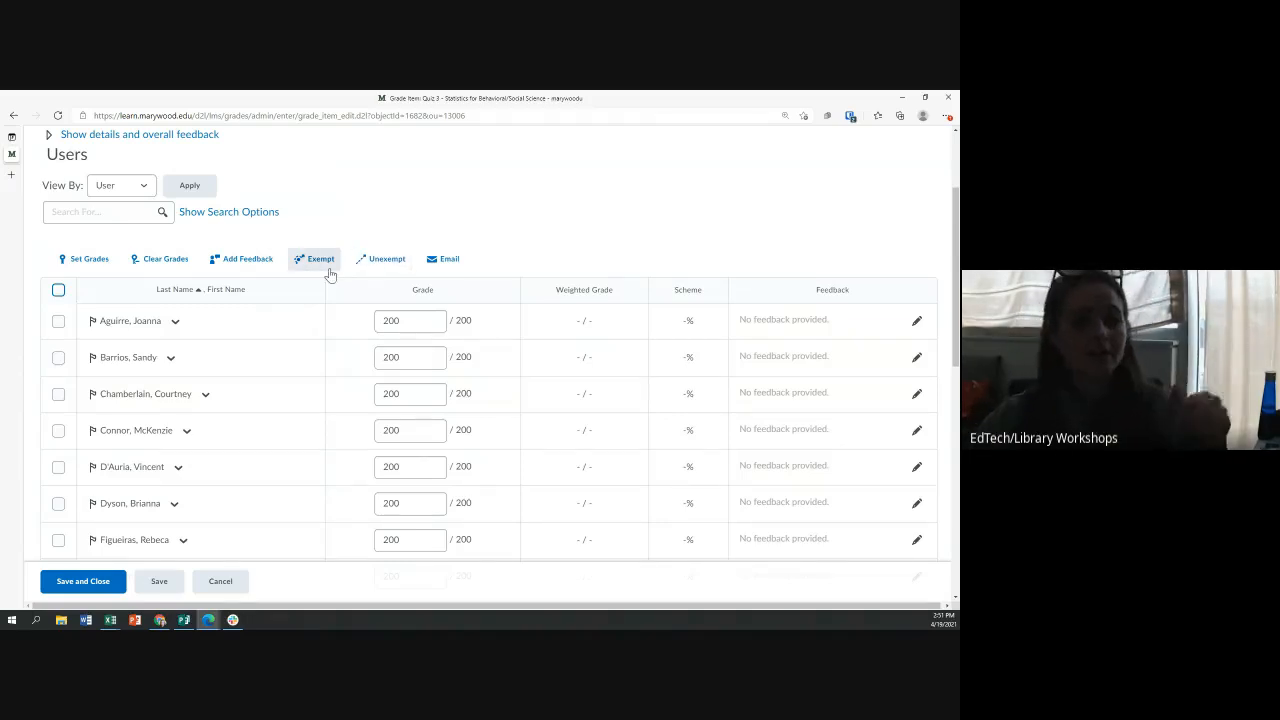
scroll(330, 275, up, 2)
scroll(340, 279, down, 2)
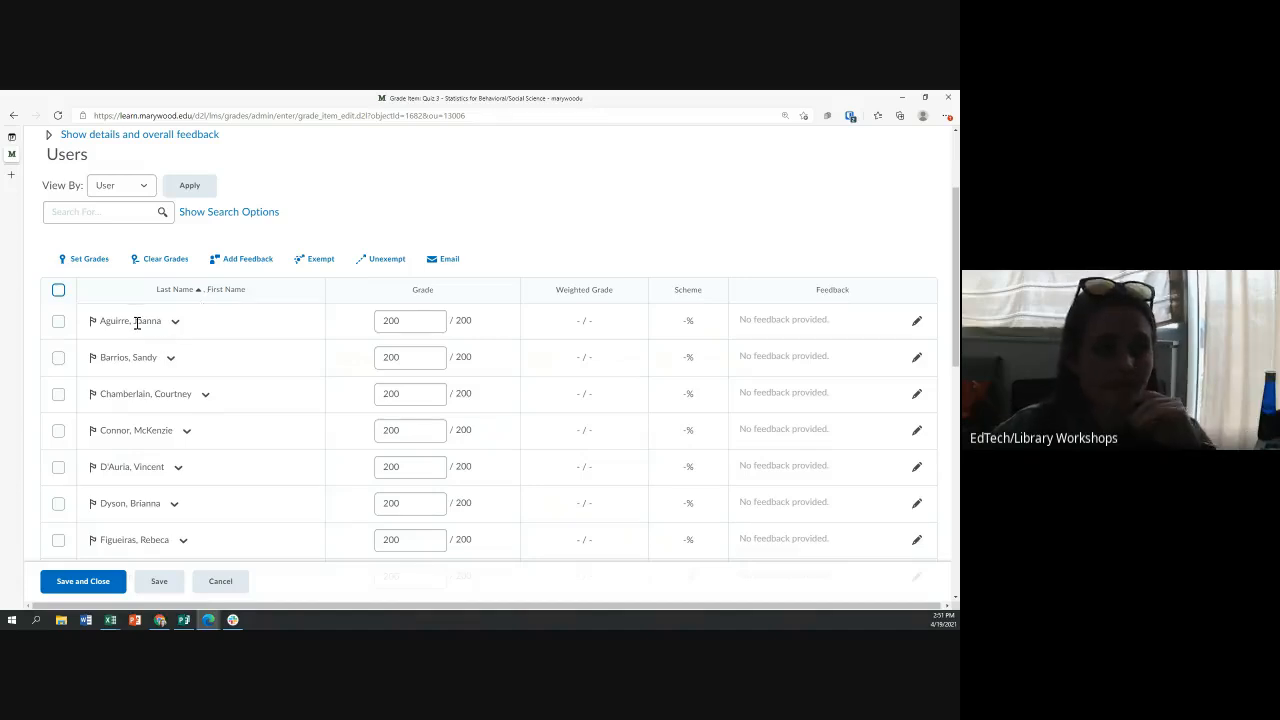
click(58, 357)
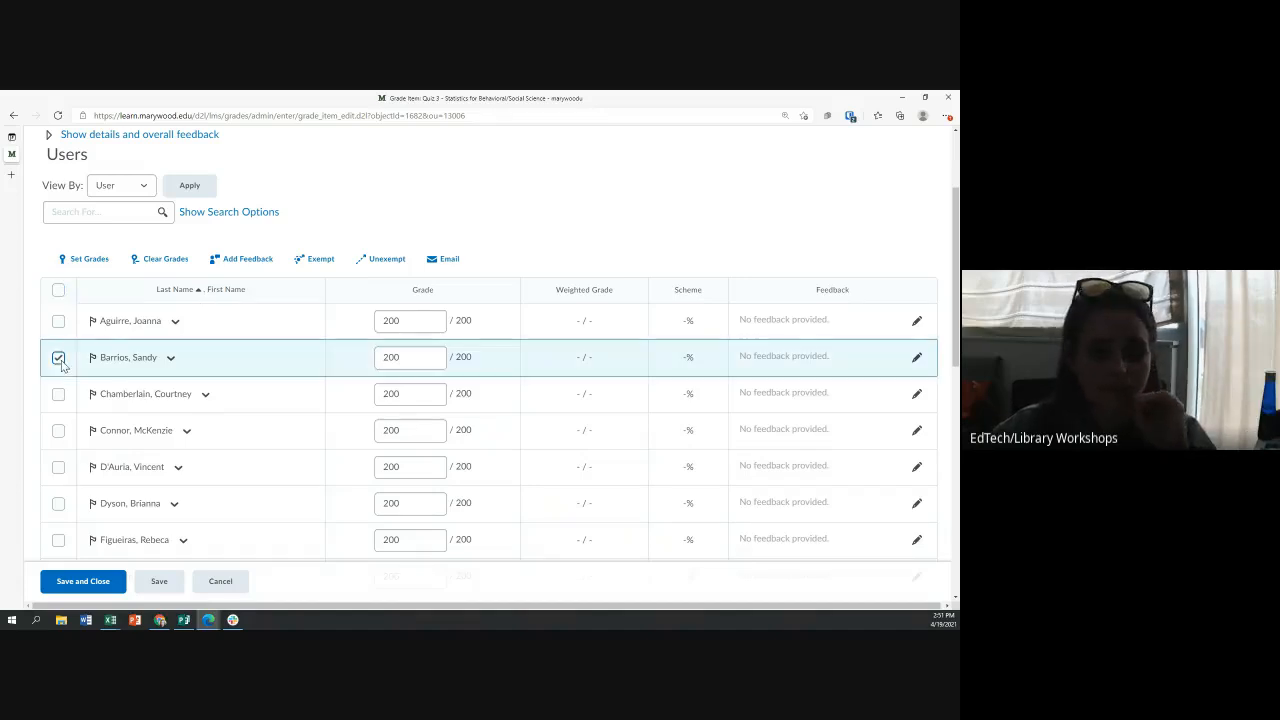
click(303, 264)
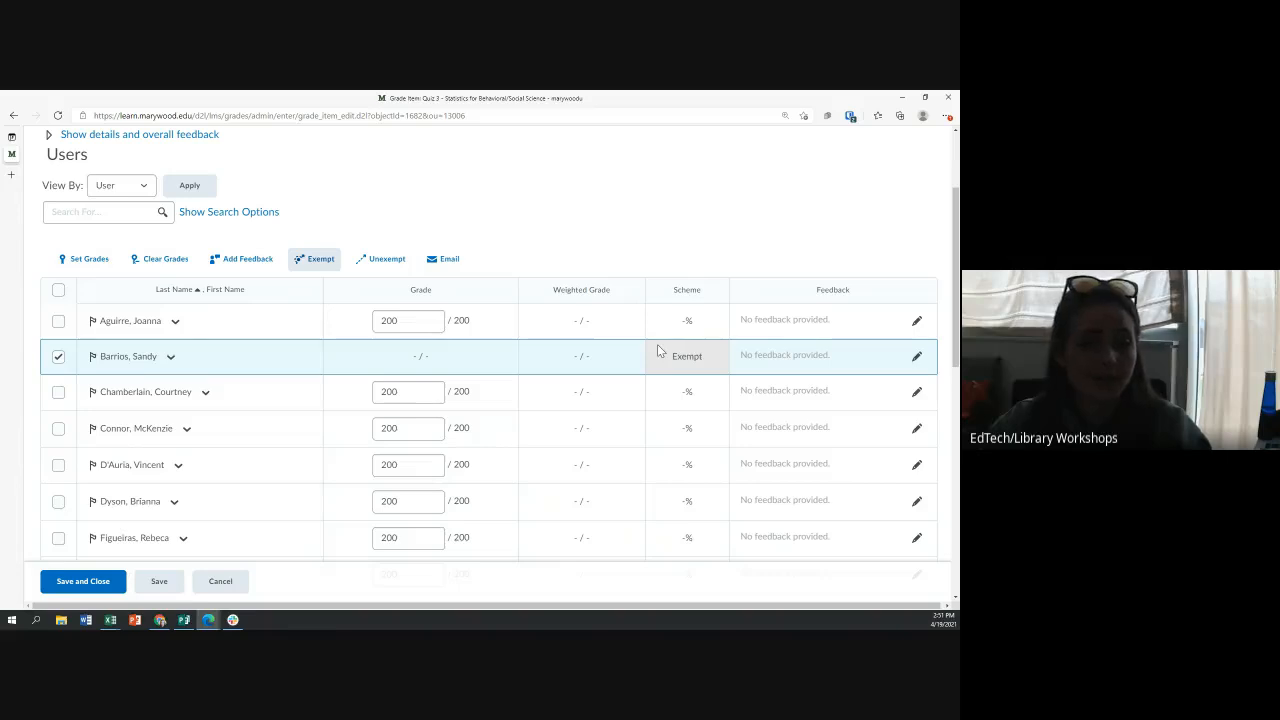
Reselect the second listed student and remove the Quiz 3 exemption.
click(57, 359)
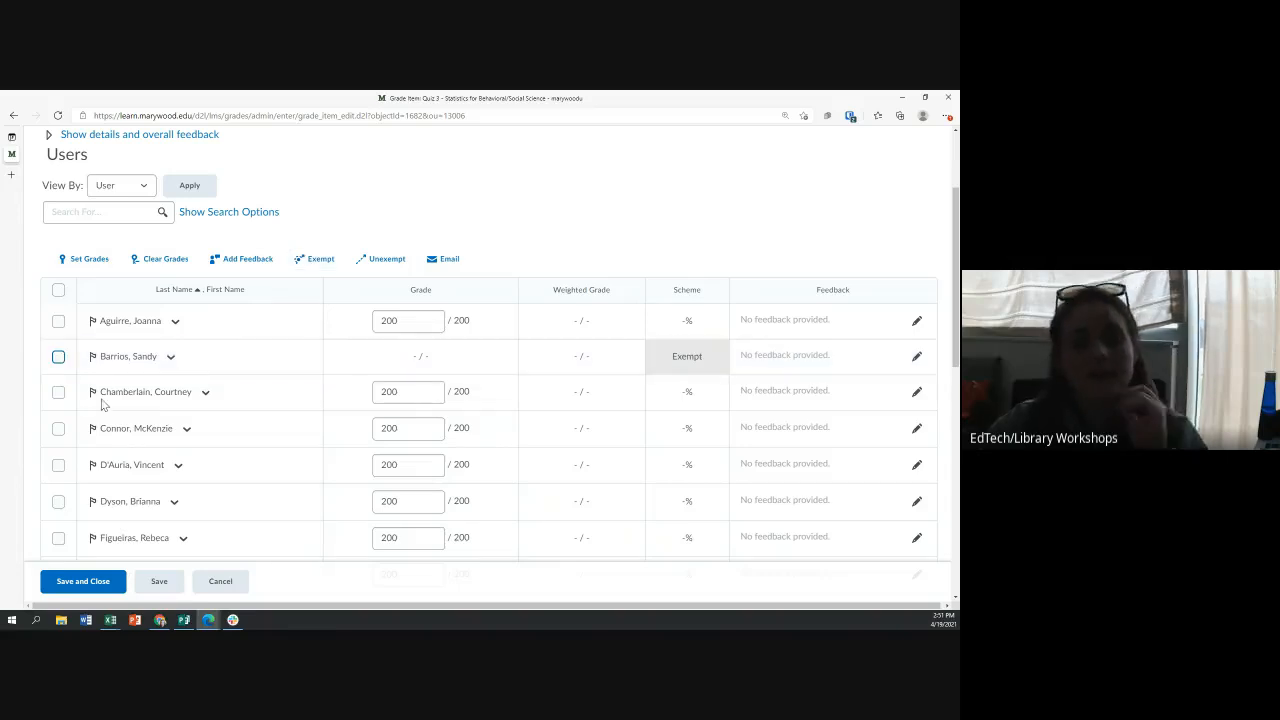
click(57, 359)
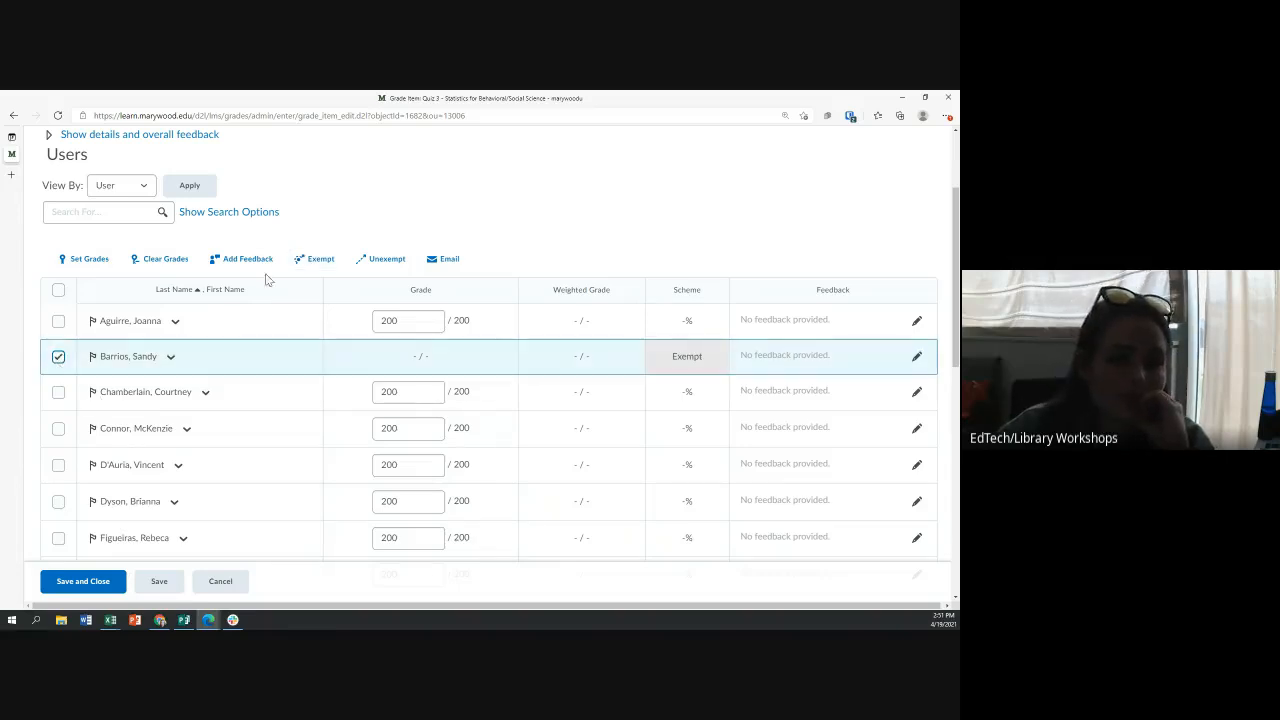
click(386, 259)
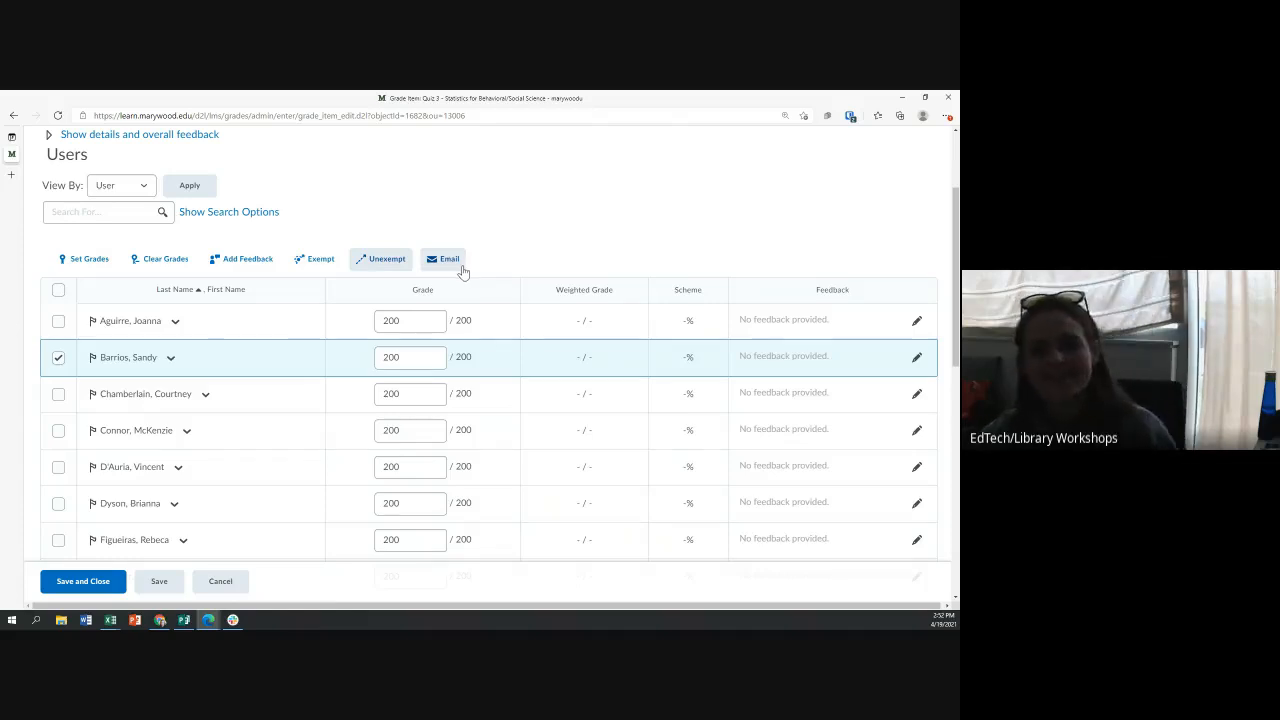
Check the Quiz 3 grades down the student list and cancel grade entry, leaving without saving the changes.
scroll(431, 246, down, 6)
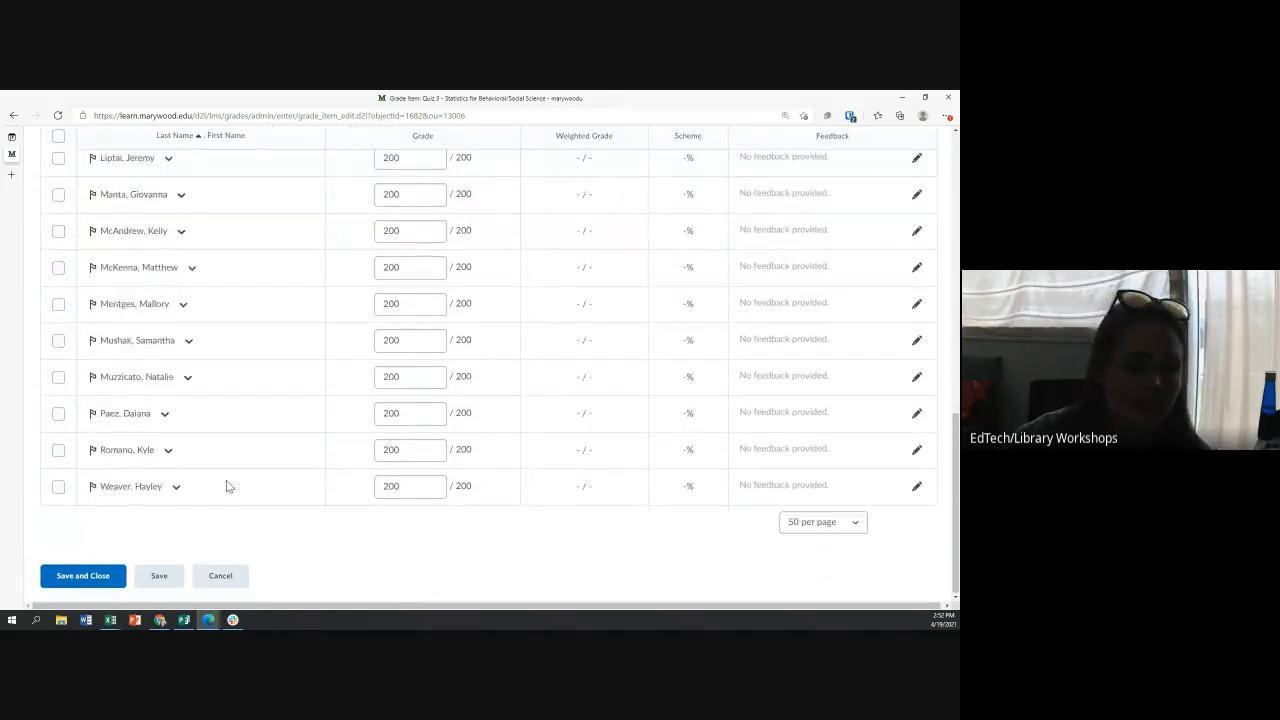
scroll(940, 323, up, 6)
scroll(600, 380, up, 3)
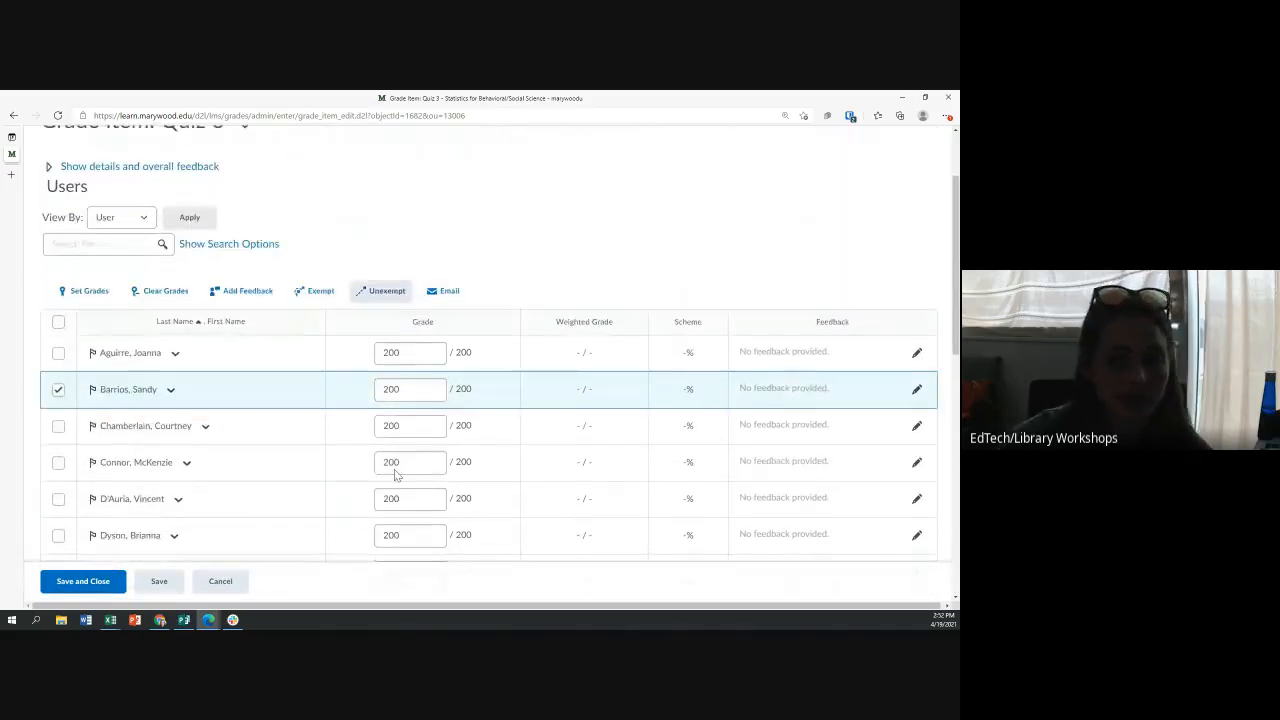
click(220, 581)
click(475, 285)
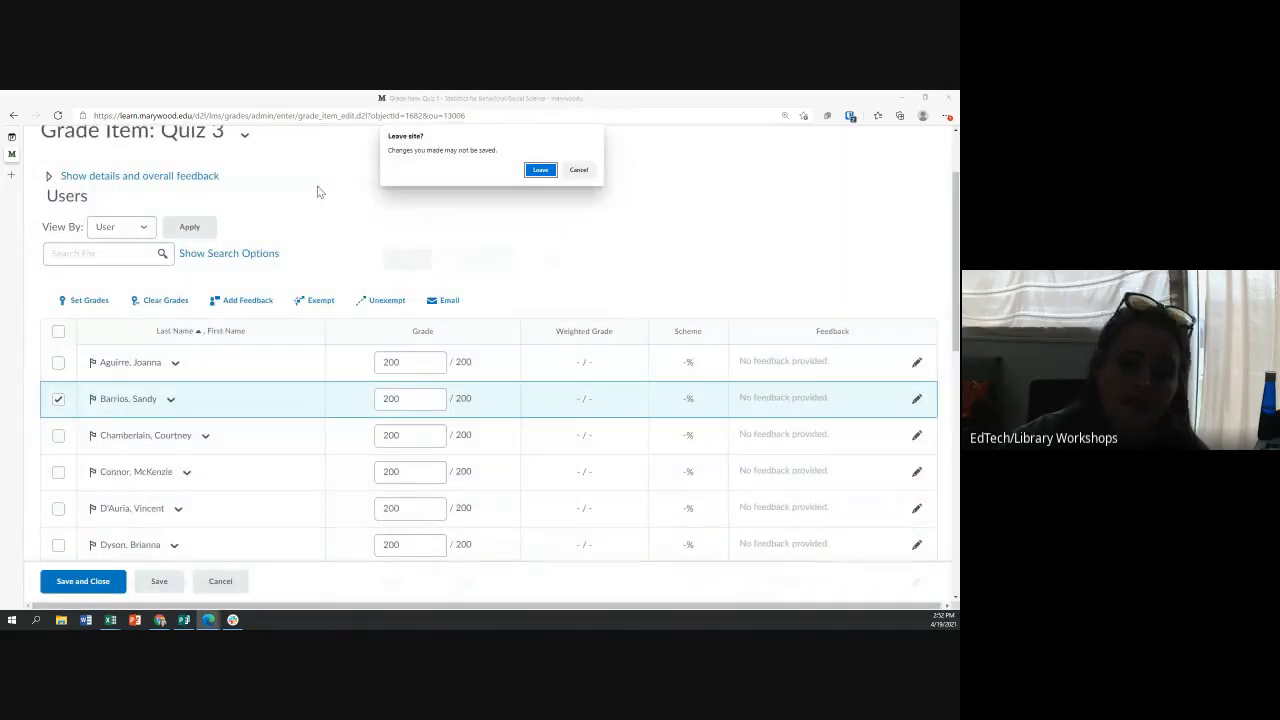
click(539, 172)
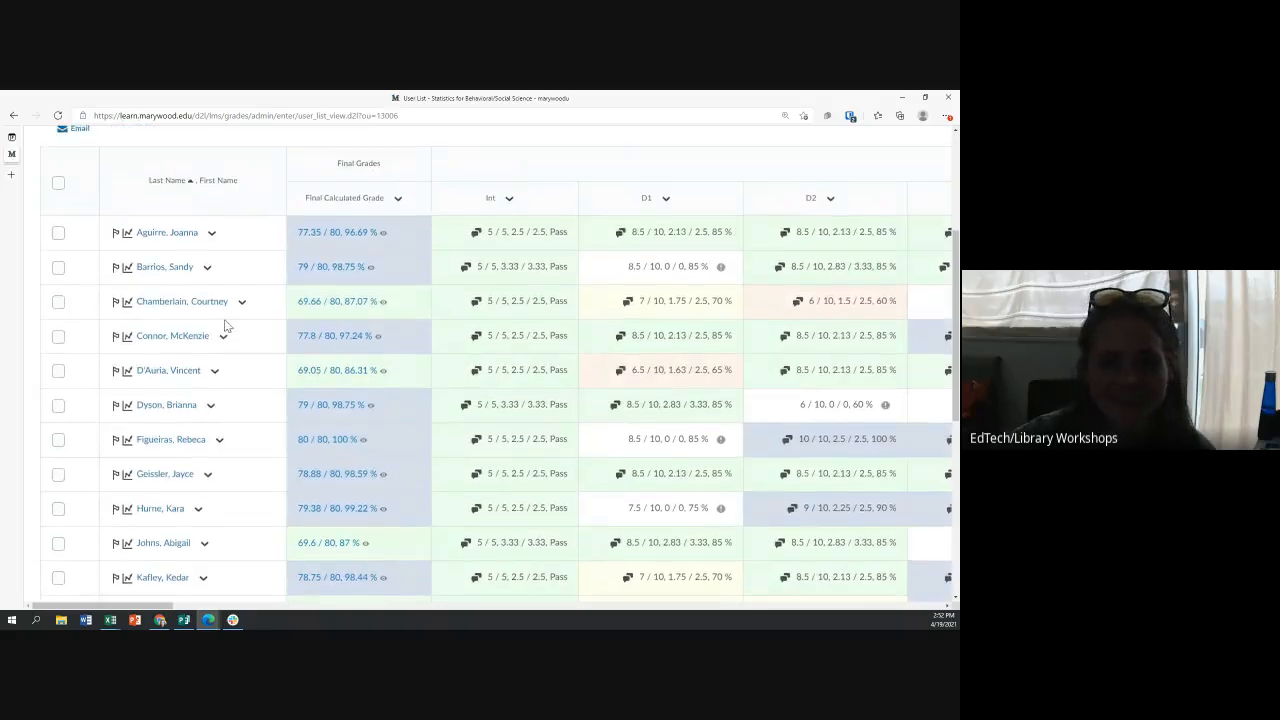
Open the Import Grades page, check the accepted file formats and download the sample file Grades_Sample_Import_File.csv.
scroll(228, 324, up, 4)
scroll(251, 328, up, 1)
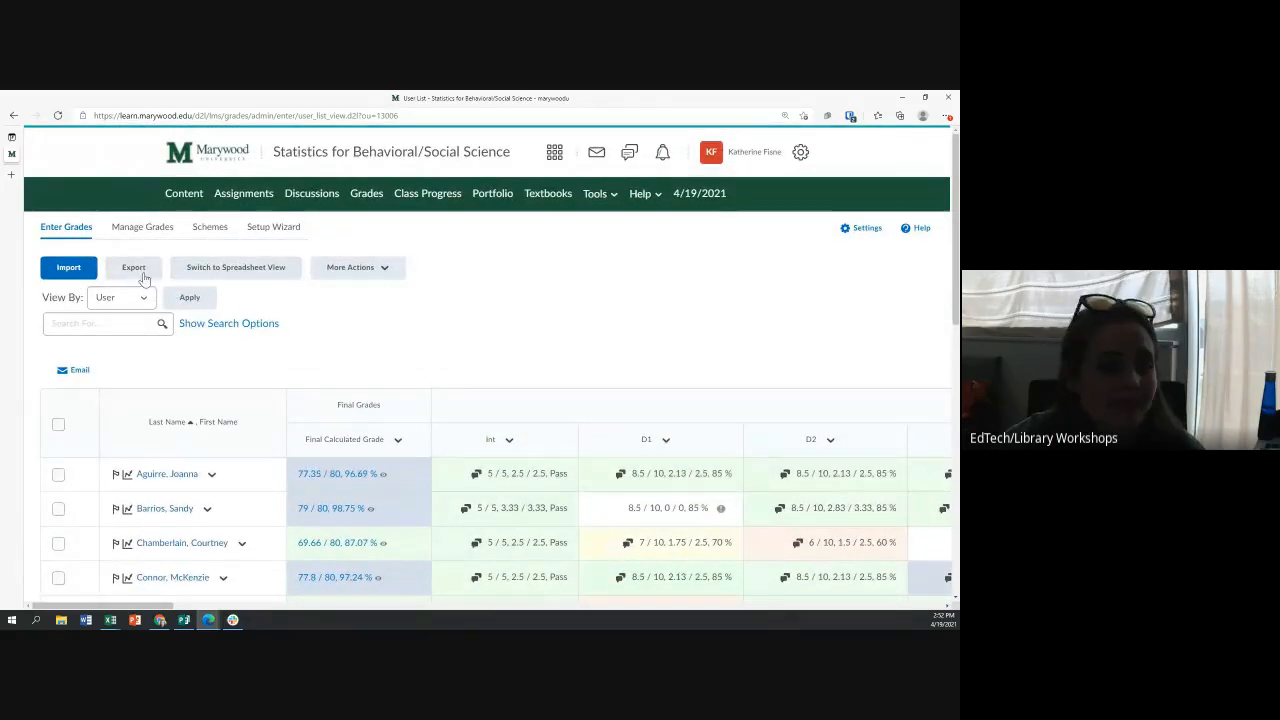
click(74, 274)
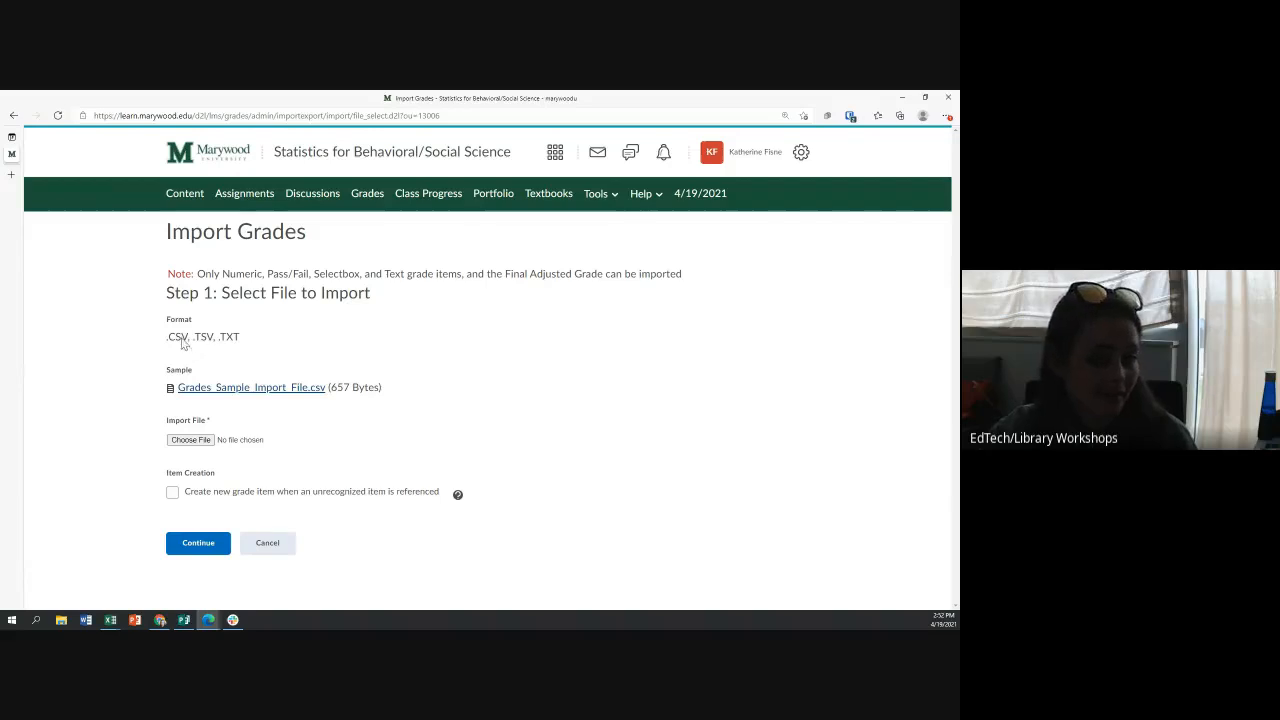
drag(188, 338, 174, 342)
click(175, 343)
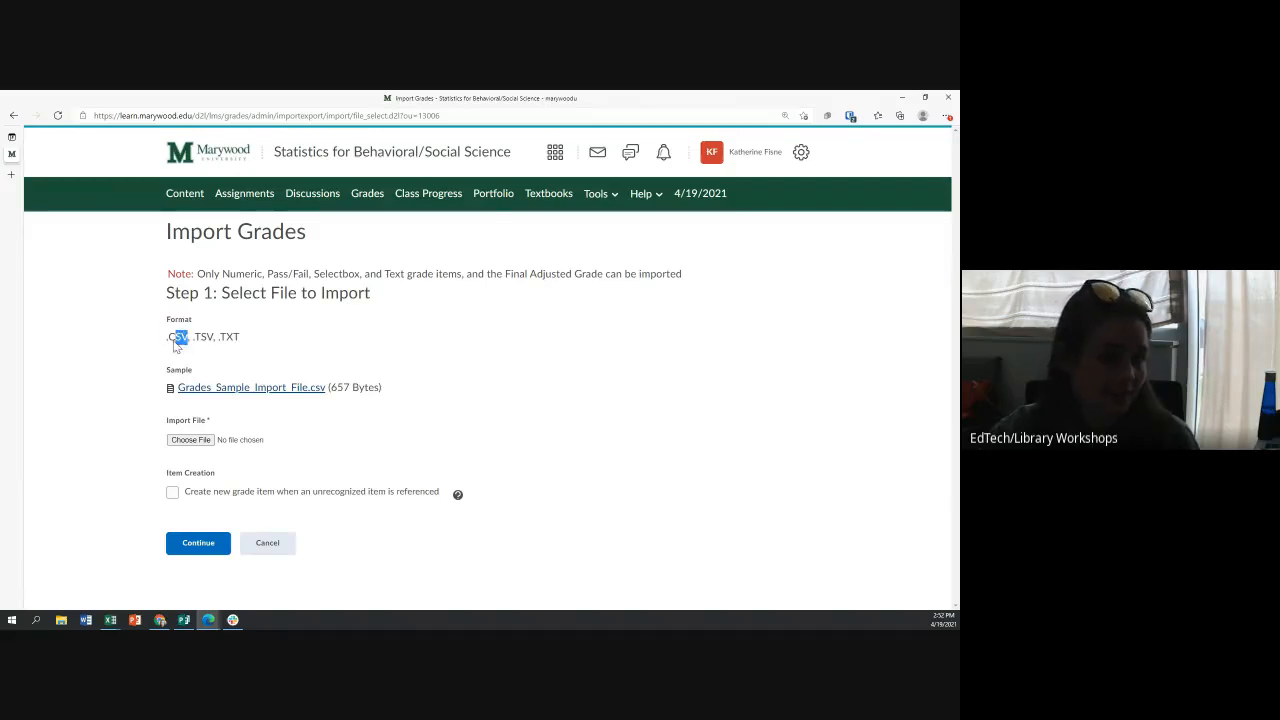
click(250, 382)
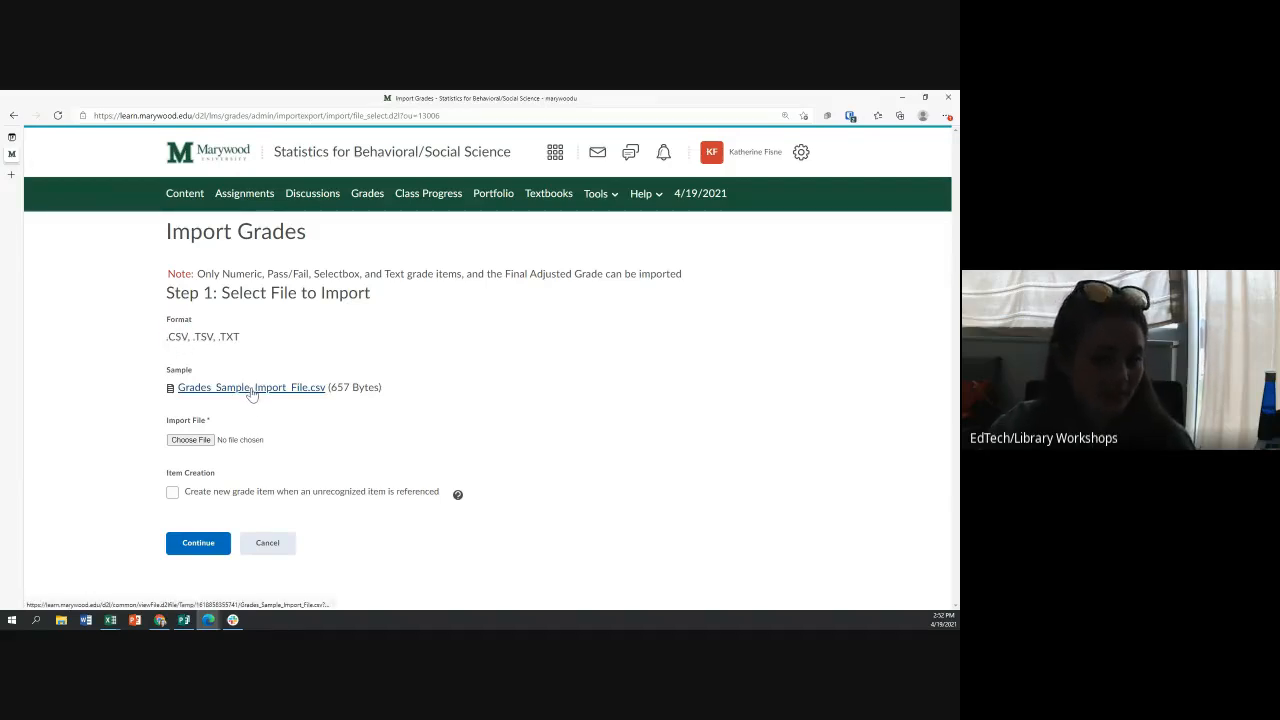
click(251, 390)
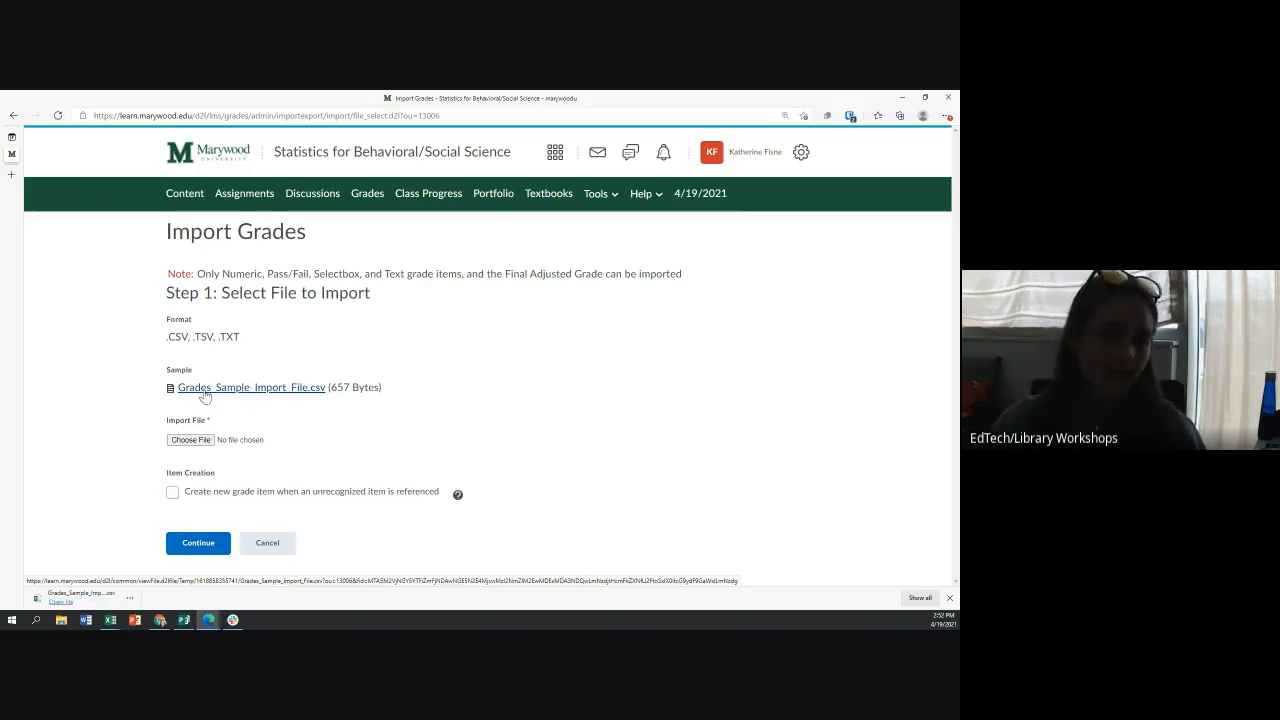
Open the downloaded sample import file in a maximized Excel window and fit all column widths to their contents.
click(78, 595)
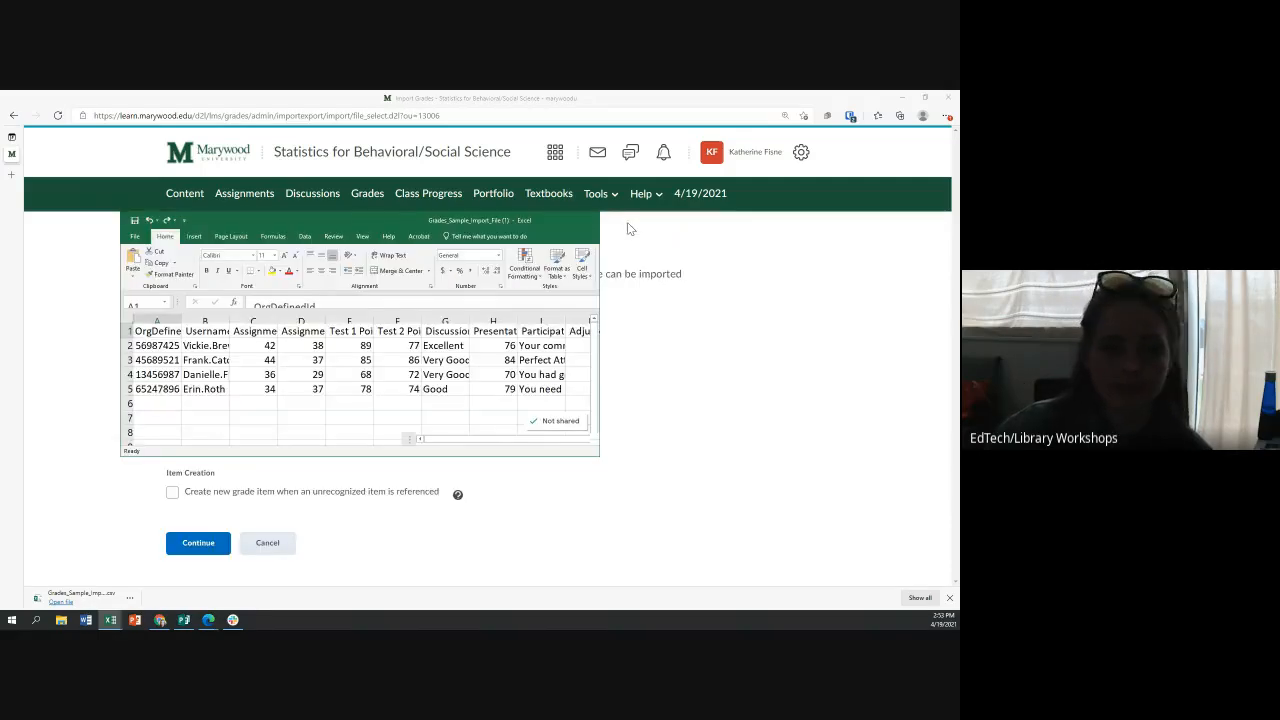
click(784, 193)
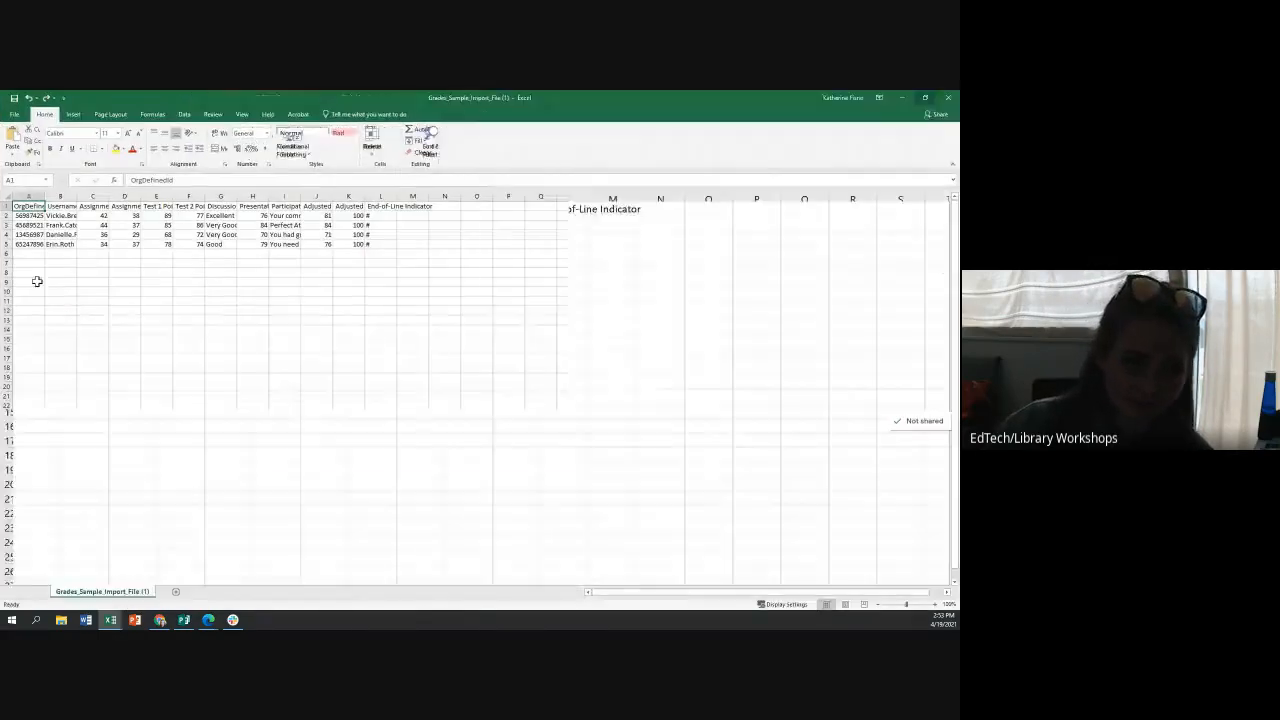
click(8, 198)
double_click(45, 196)
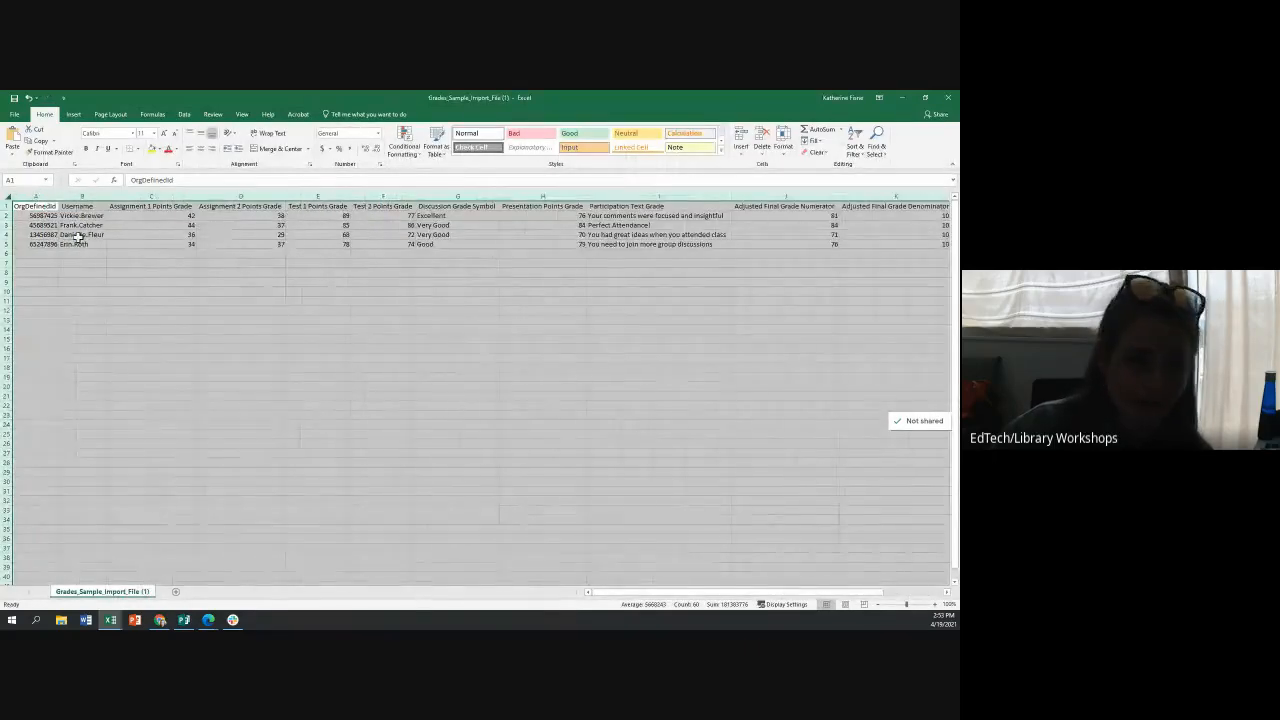
Examine how student IDs and usernames are listed in the OrgDefinedId and Username columns of the sample file.
click(29, 216)
click(75, 215)
click(90, 225)
click(96, 235)
click(96, 243)
click(103, 217)
click(102, 225)
click(100, 236)
click(97, 252)
Examine the Assignment 1, Assignment 2, Test 1 and Test 2 Points Grade columns and their scores.
click(148, 206)
click(230, 206)
click(314, 207)
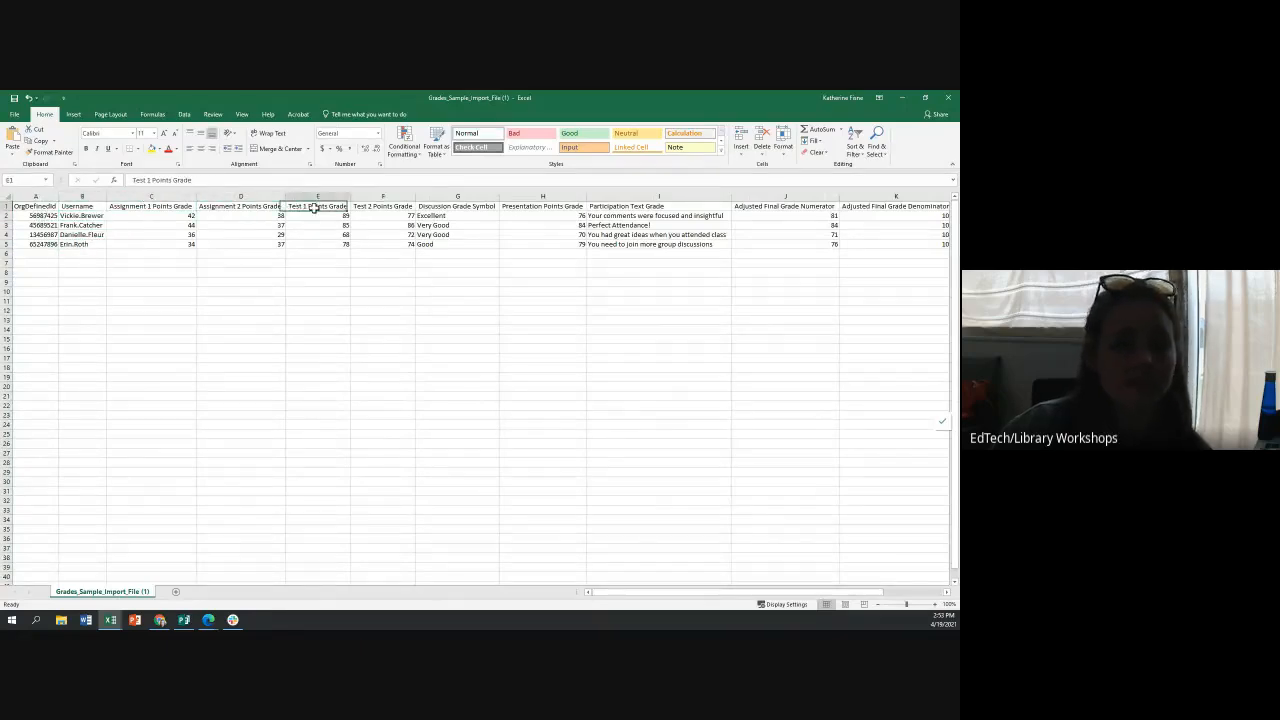
click(144, 220)
click(254, 220)
click(254, 252)
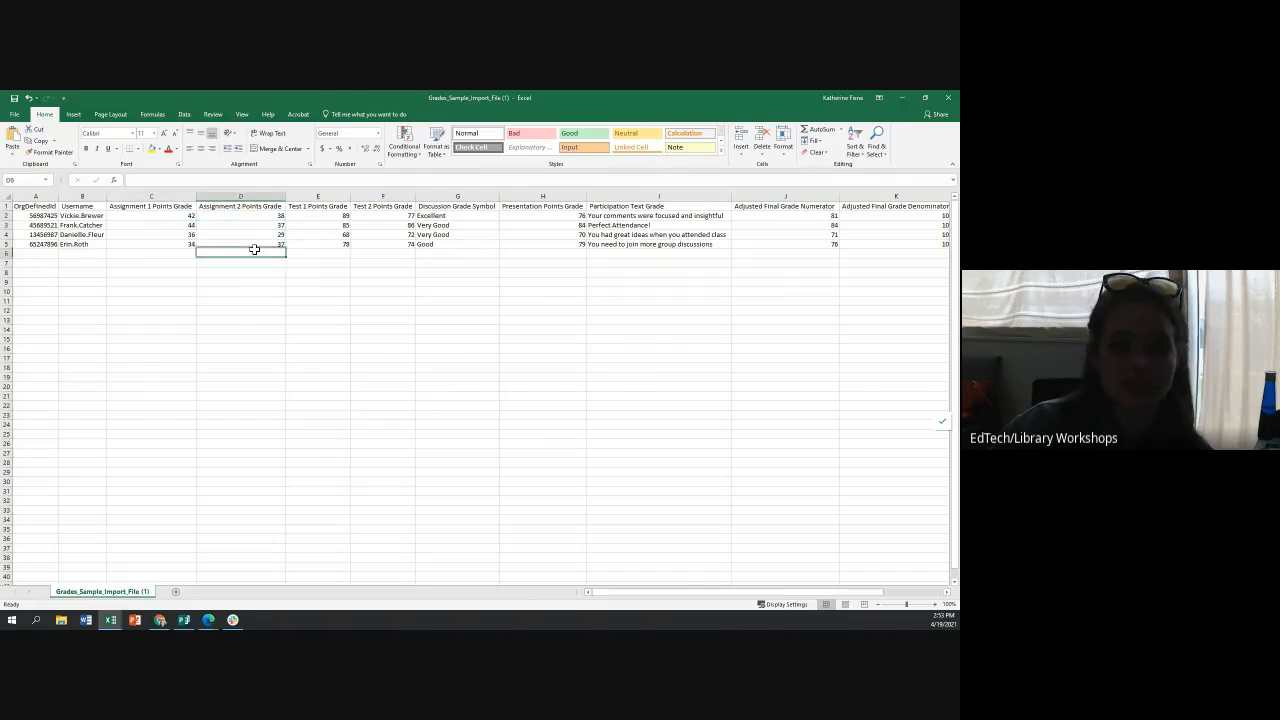
click(345, 215)
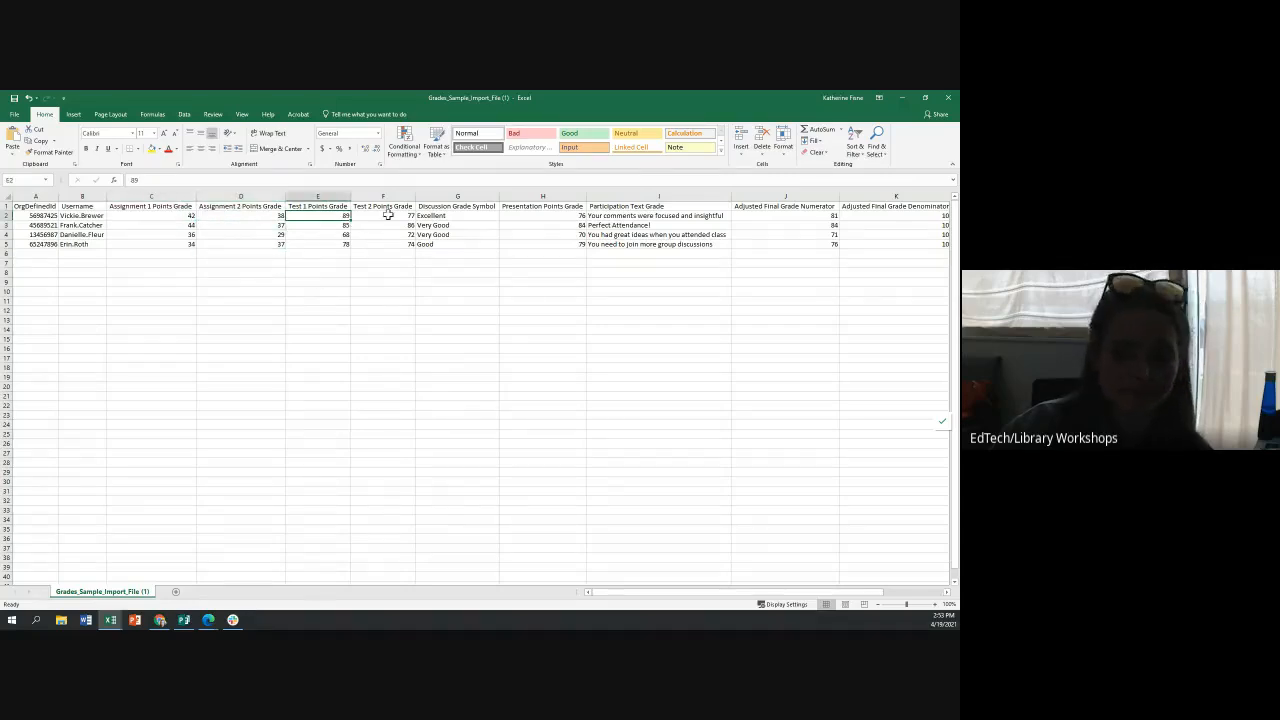
click(388, 214)
Examine the entries in the Discussion Grade Symbol and Participation Text Grade columns.
click(472, 207)
click(471, 217)
click(469, 234)
click(475, 243)
drag(637, 217, 650, 244)
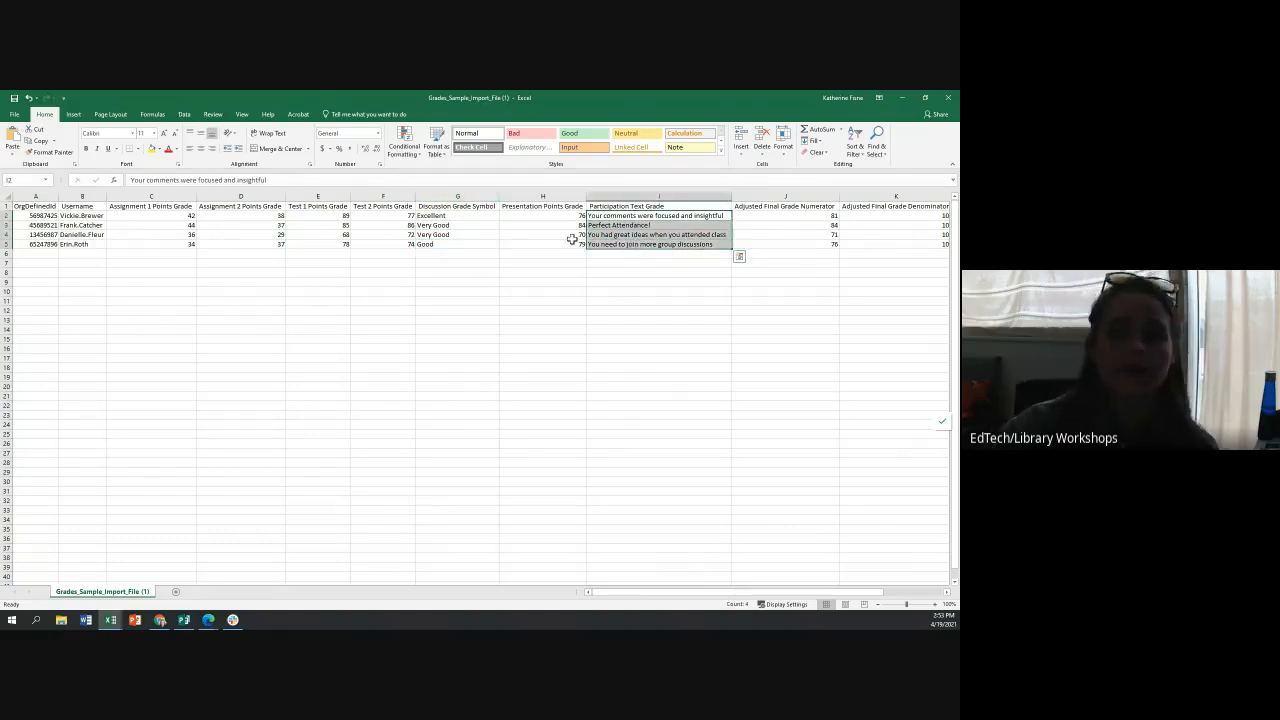
Close the sample import file without saving its changes and cancel the grade import.
click(948, 97)
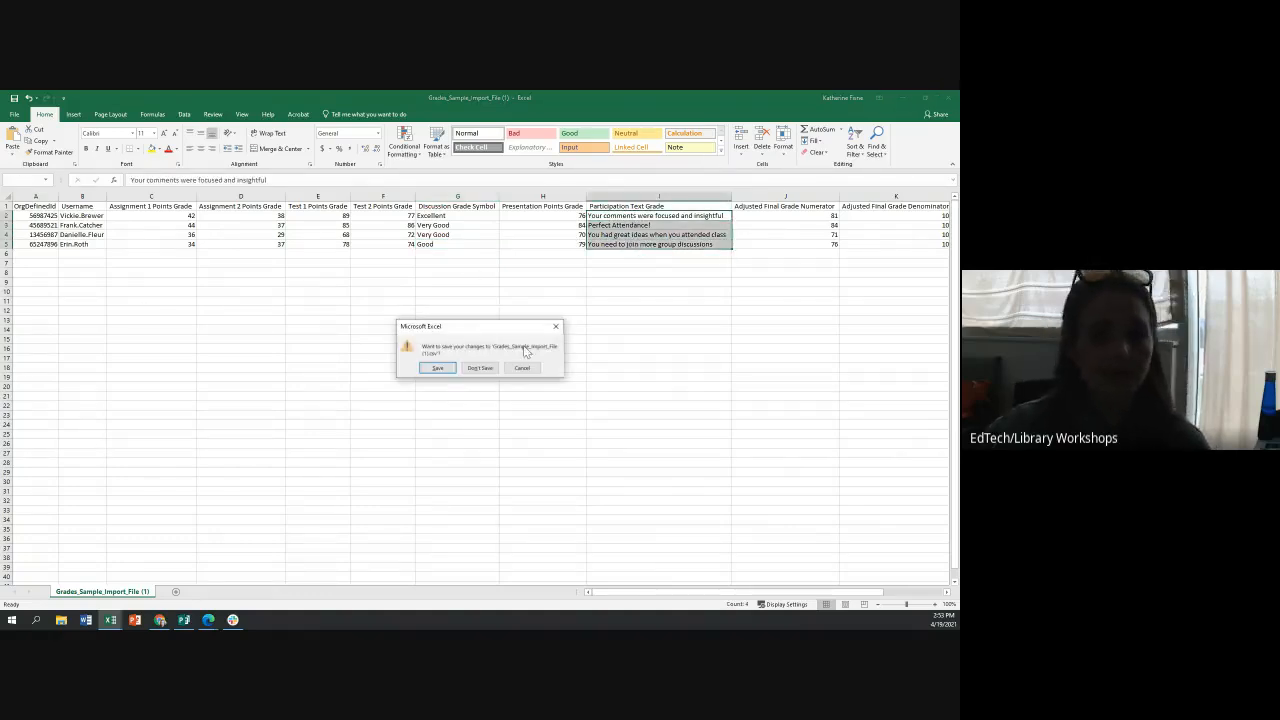
click(482, 367)
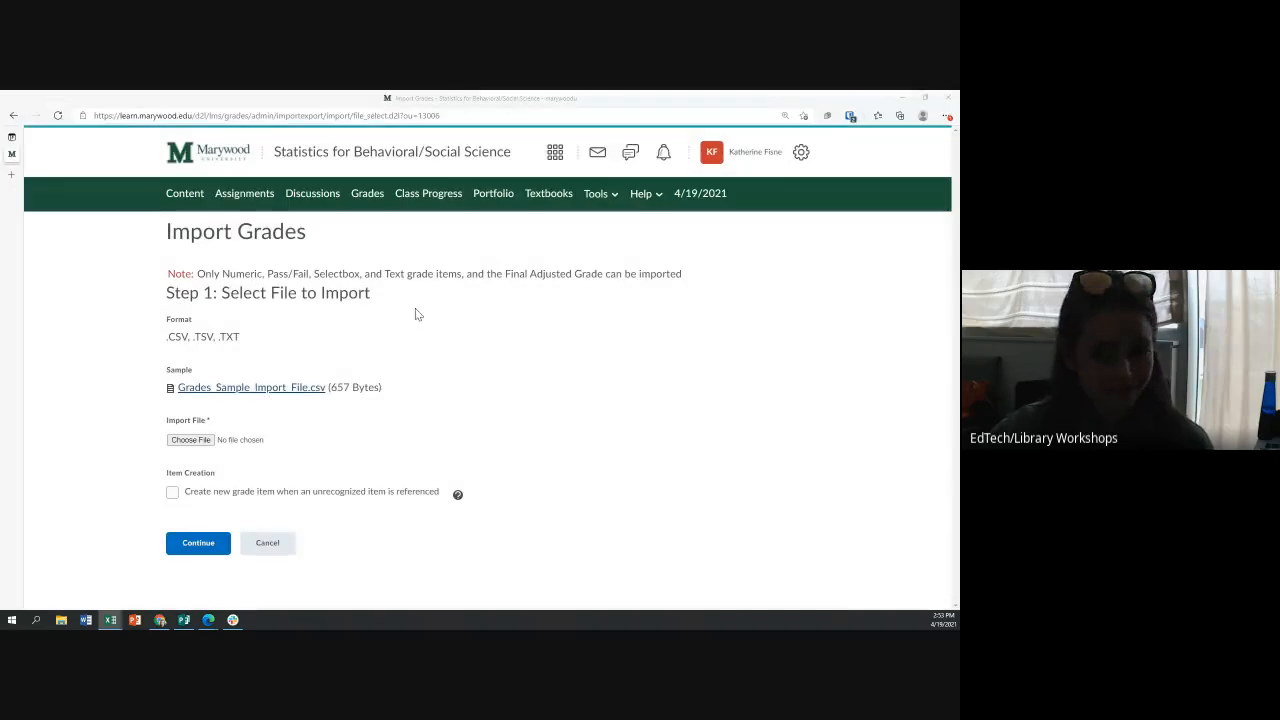
click(278, 552)
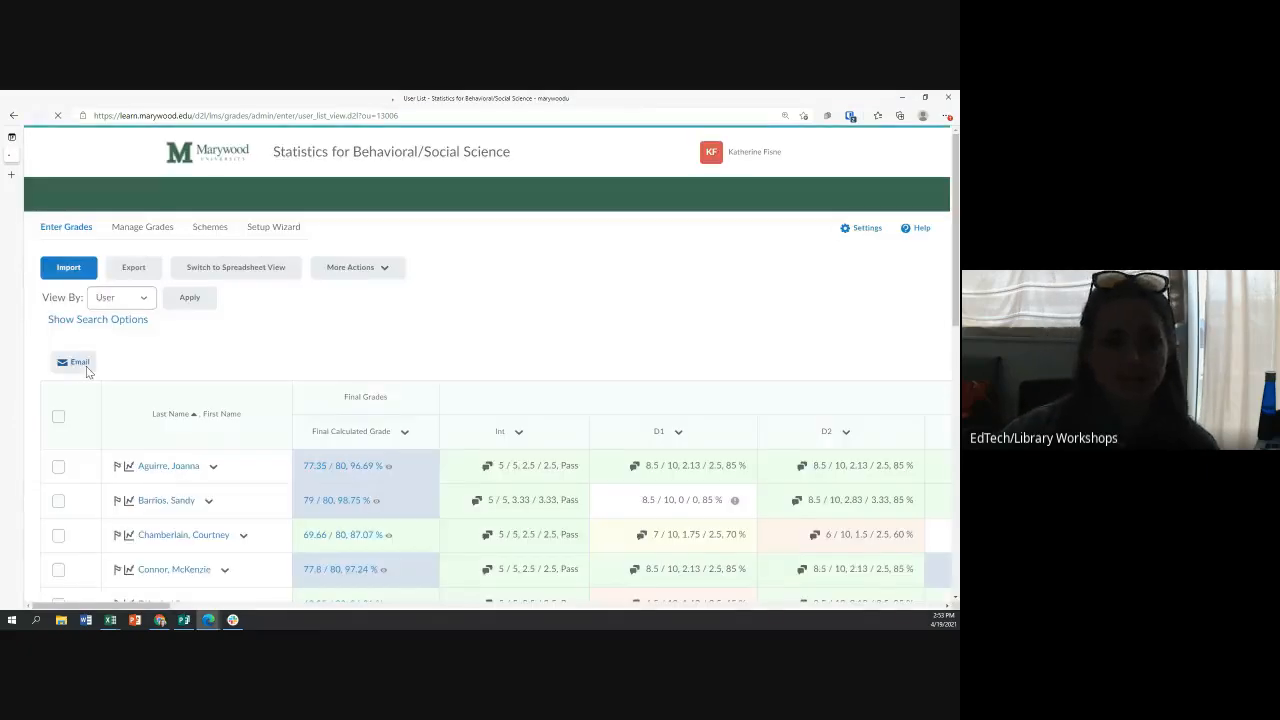
Open the grade export options and include the weighted grade and grade scheme values.
click(133, 268)
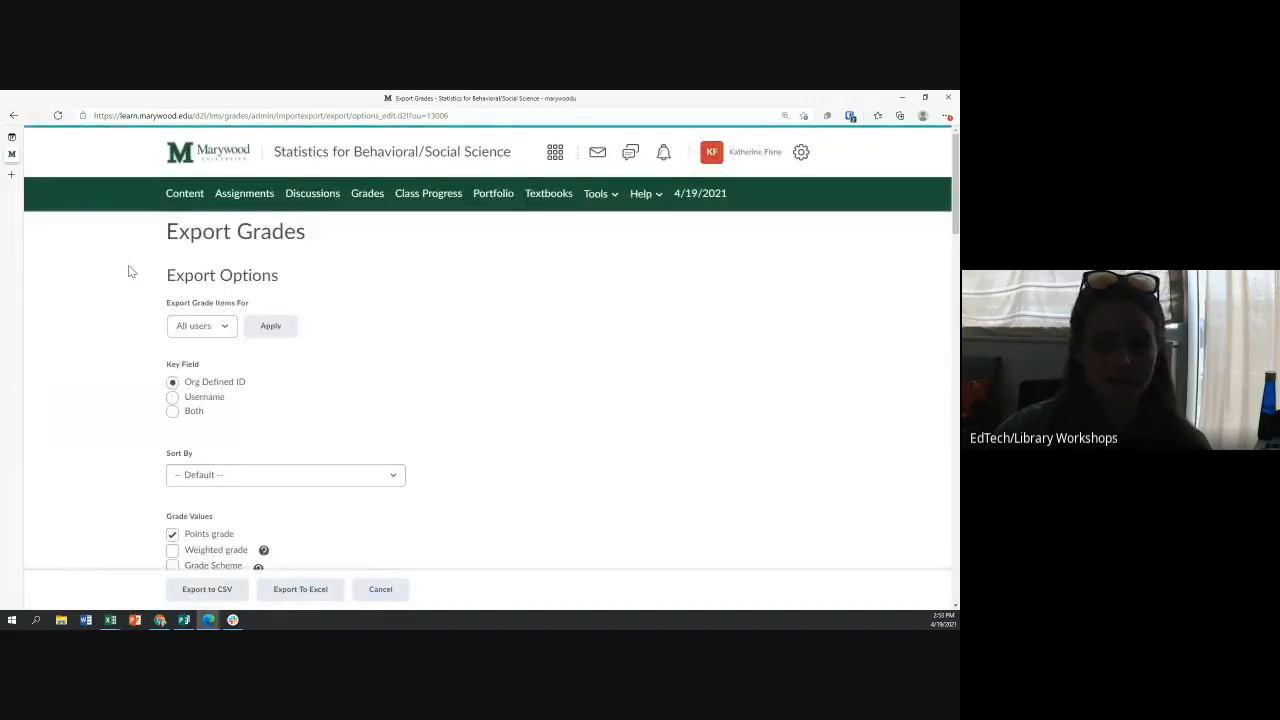
scroll(133, 272, down, 1)
scroll(131, 271, down, 1)
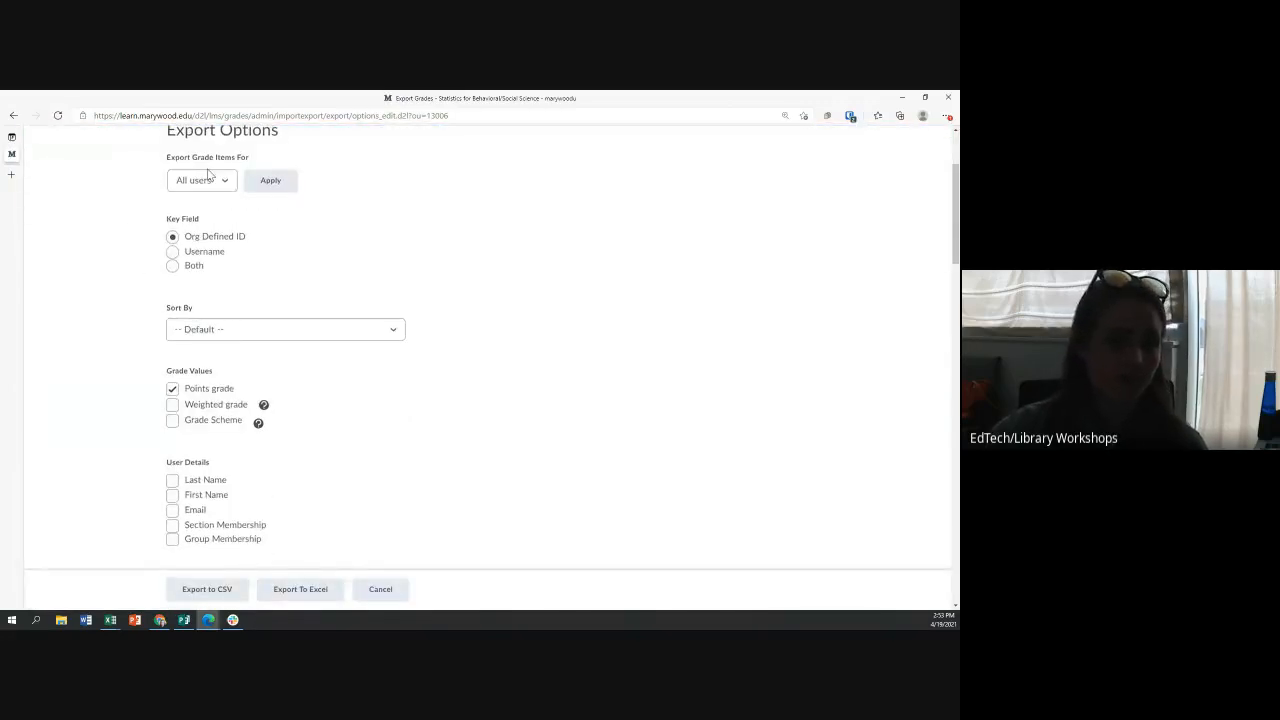
scroll(207, 175, down, 1)
click(172, 331)
click(172, 347)
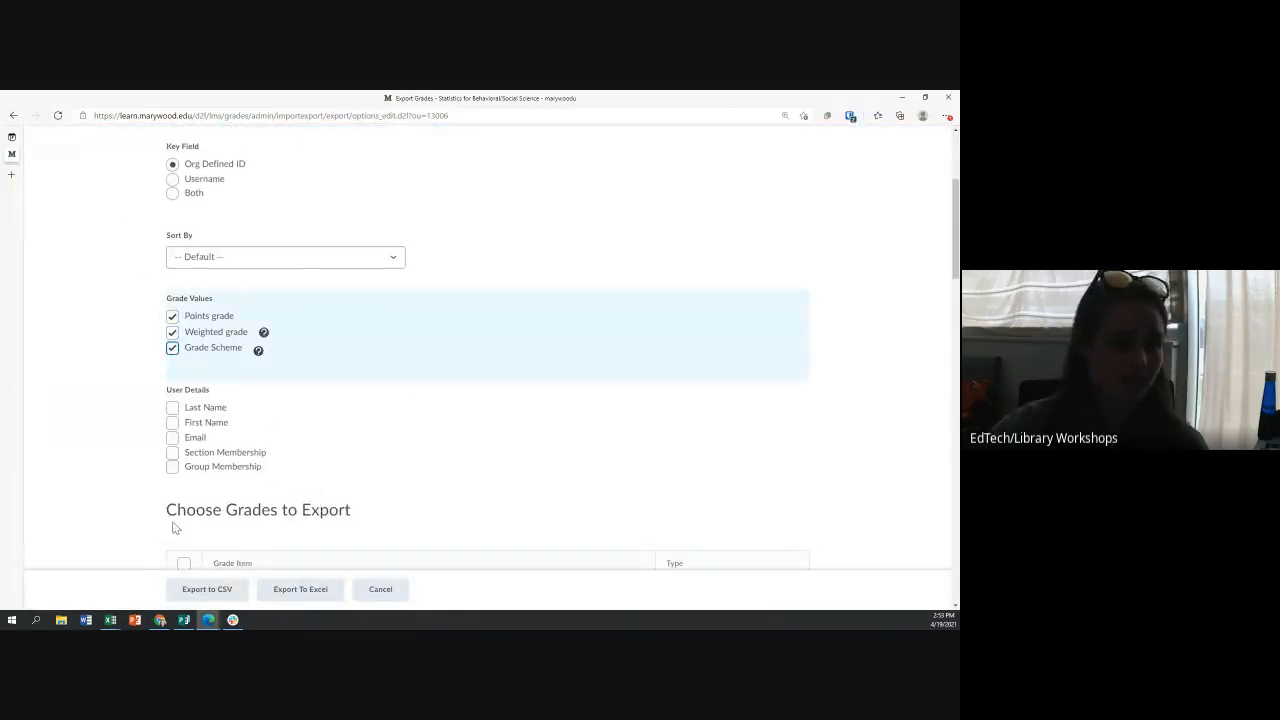
Include last name, first name, email, section membership and group membership in the exported user details.
click(172, 407)
click(172, 422)
click(172, 437)
click(172, 452)
click(172, 467)
Select all grade items for export, including category subtotals and final grades, and cancel the export.
scroll(309, 447, down, 7)
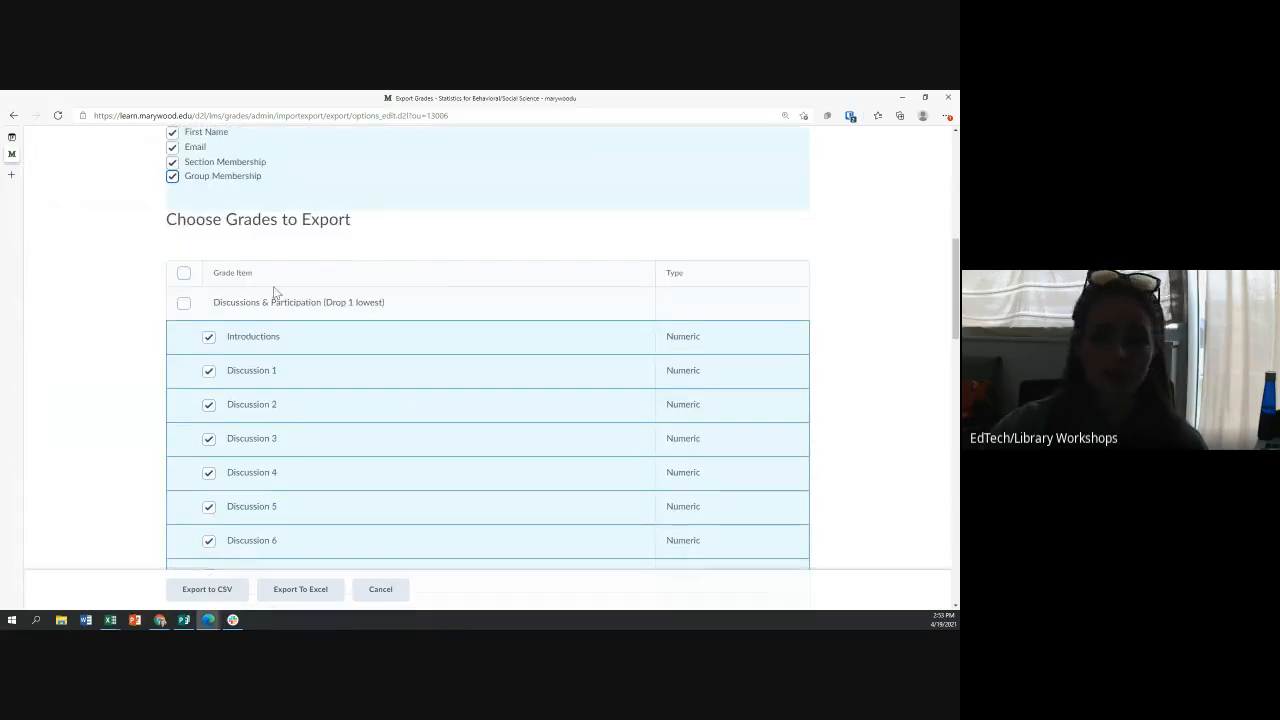
scroll(321, 325, down, 6)
scroll(369, 380, up, 9)
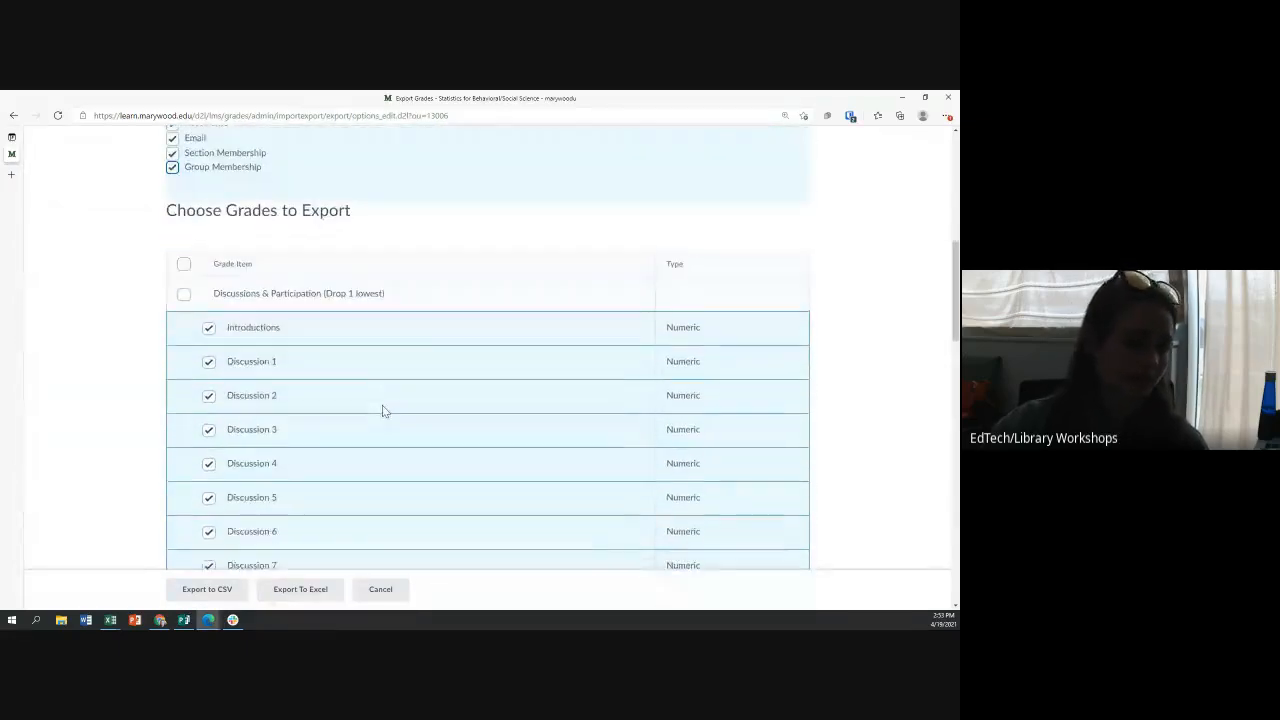
click(183, 272)
scroll(340, 290, down, 4)
scroll(343, 291, down, 9)
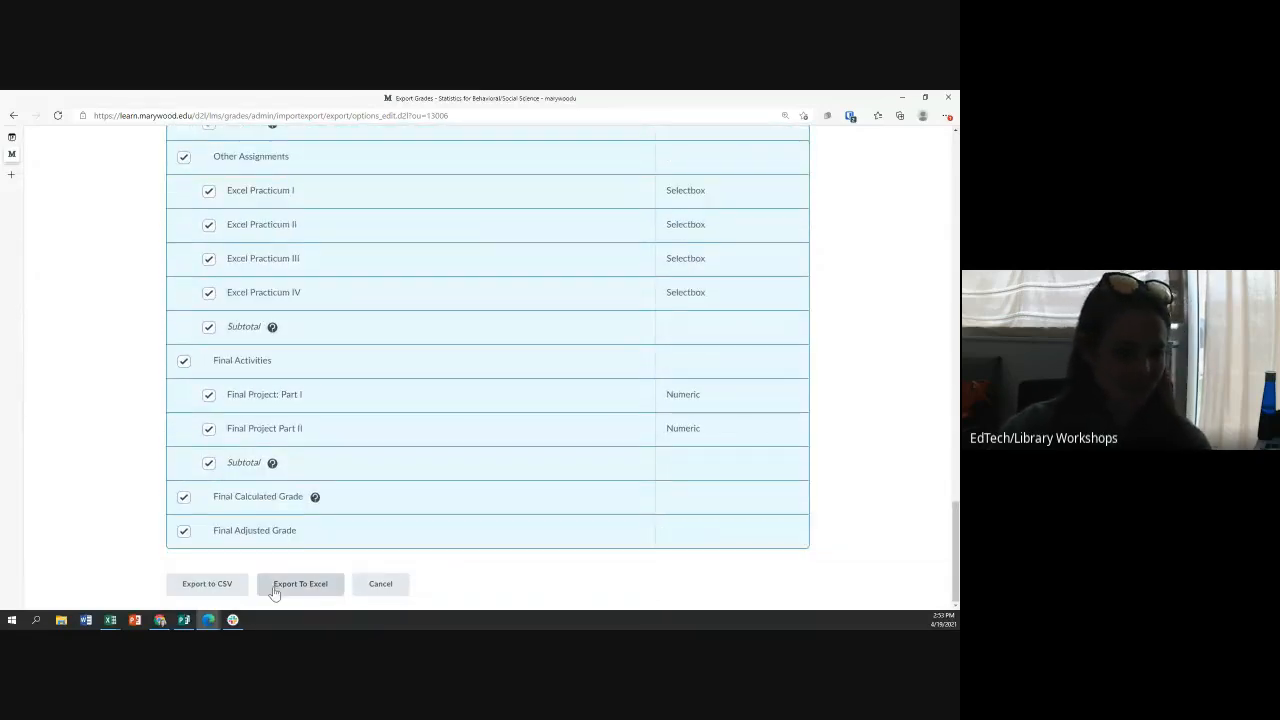
scroll(274, 590, up, 20)
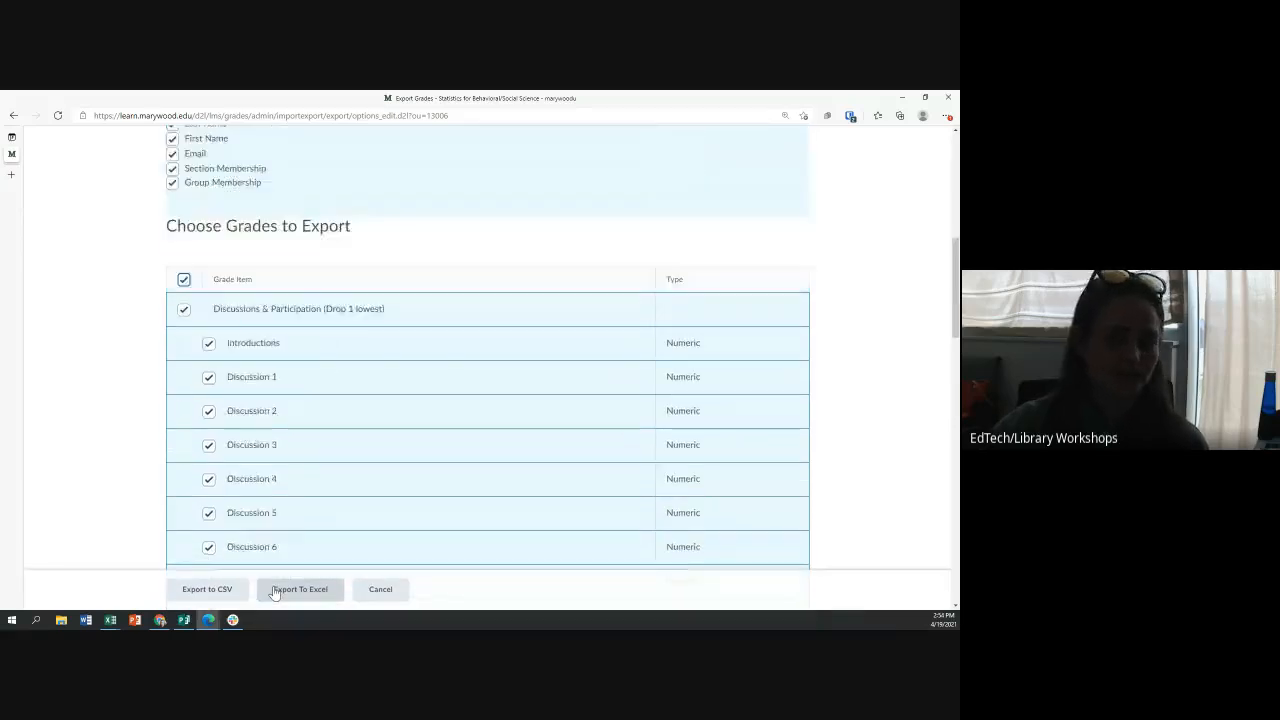
click(395, 593)
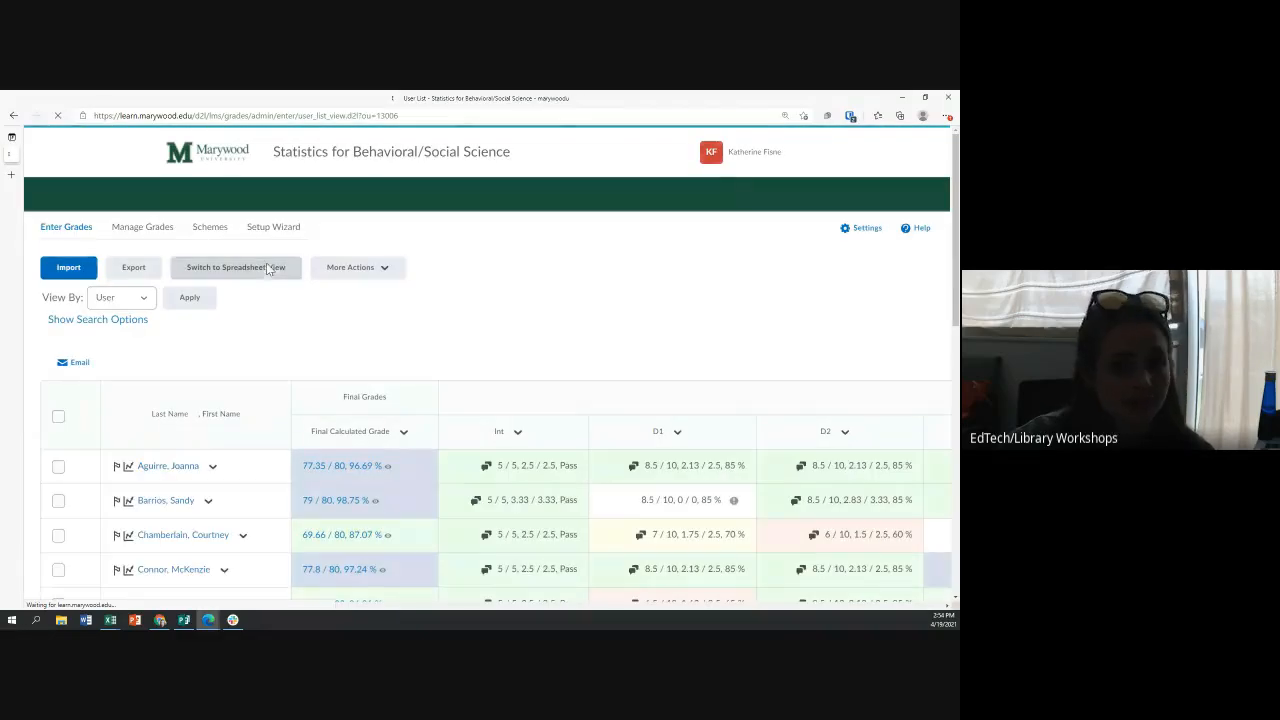
Switch the gradebook to spreadsheet view and try the first student's editable Int, D1, D2 and D3 grade fields.
click(235, 273)
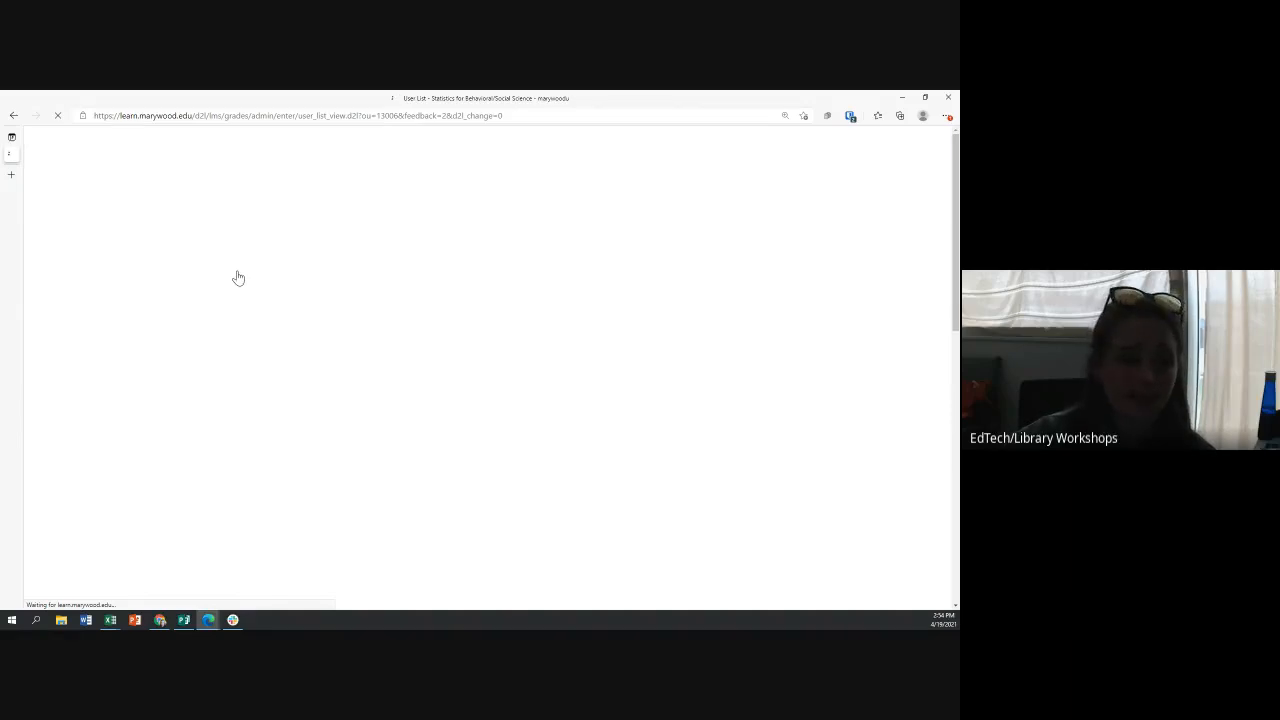
click(440, 472)
click(563, 472)
click(697, 474)
click(811, 474)
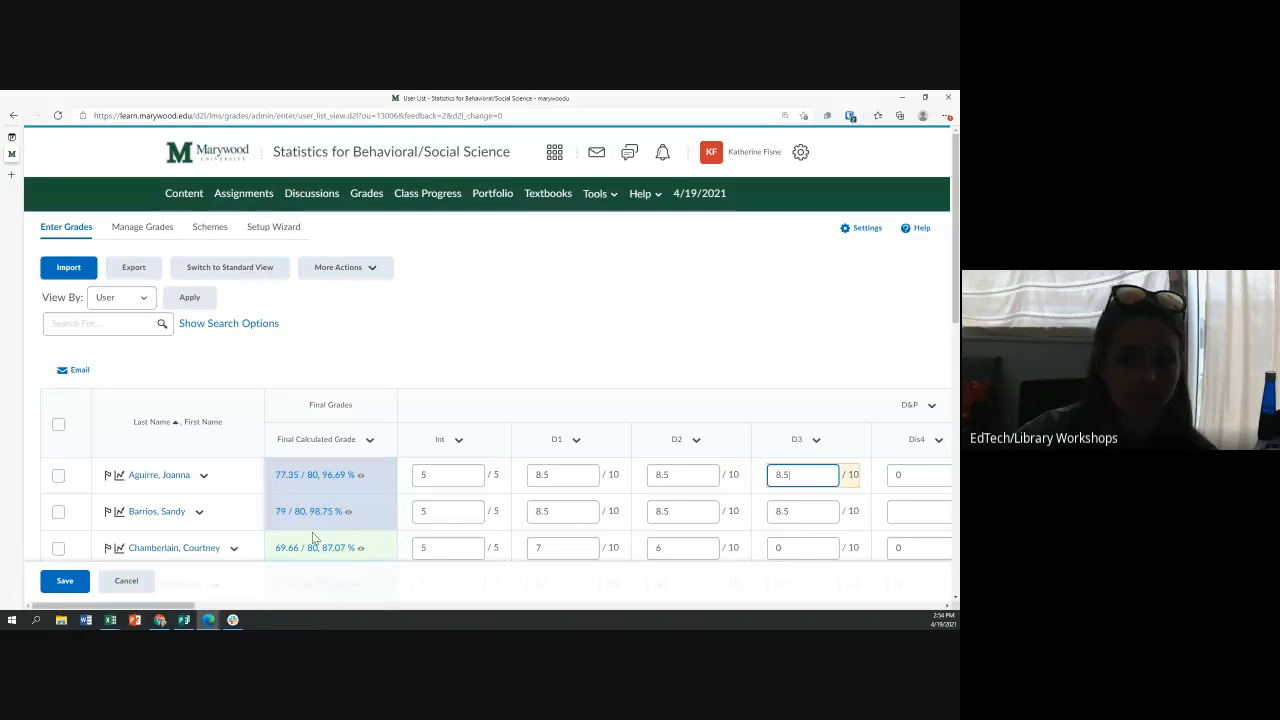
Choose Pass as the first student's XPI grade in the Other category.
drag(183, 606, 872, 586)
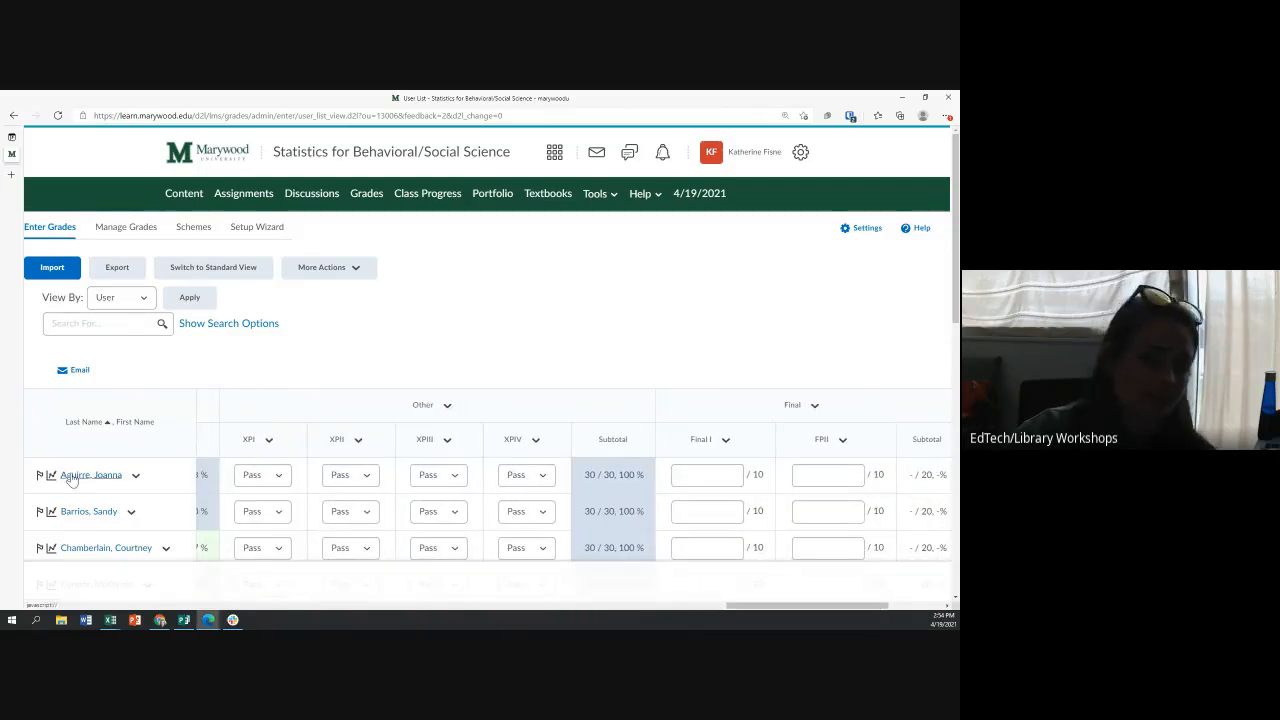
click(260, 477)
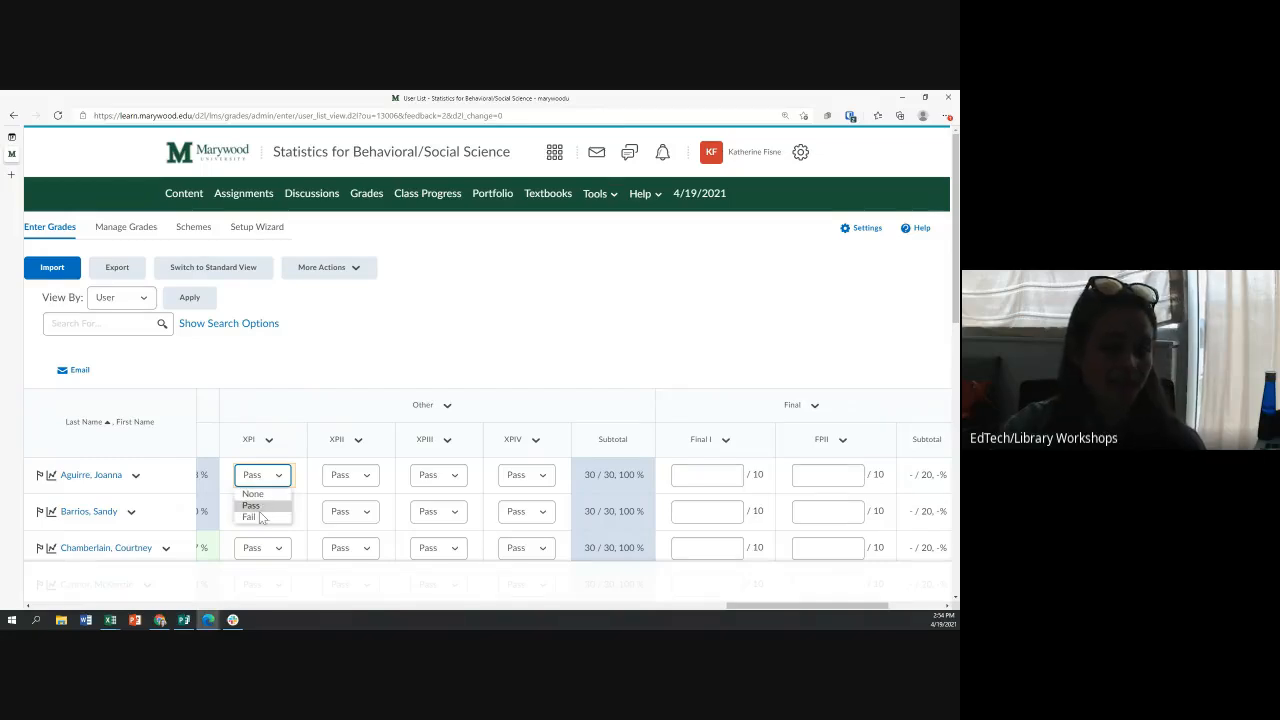
click(258, 507)
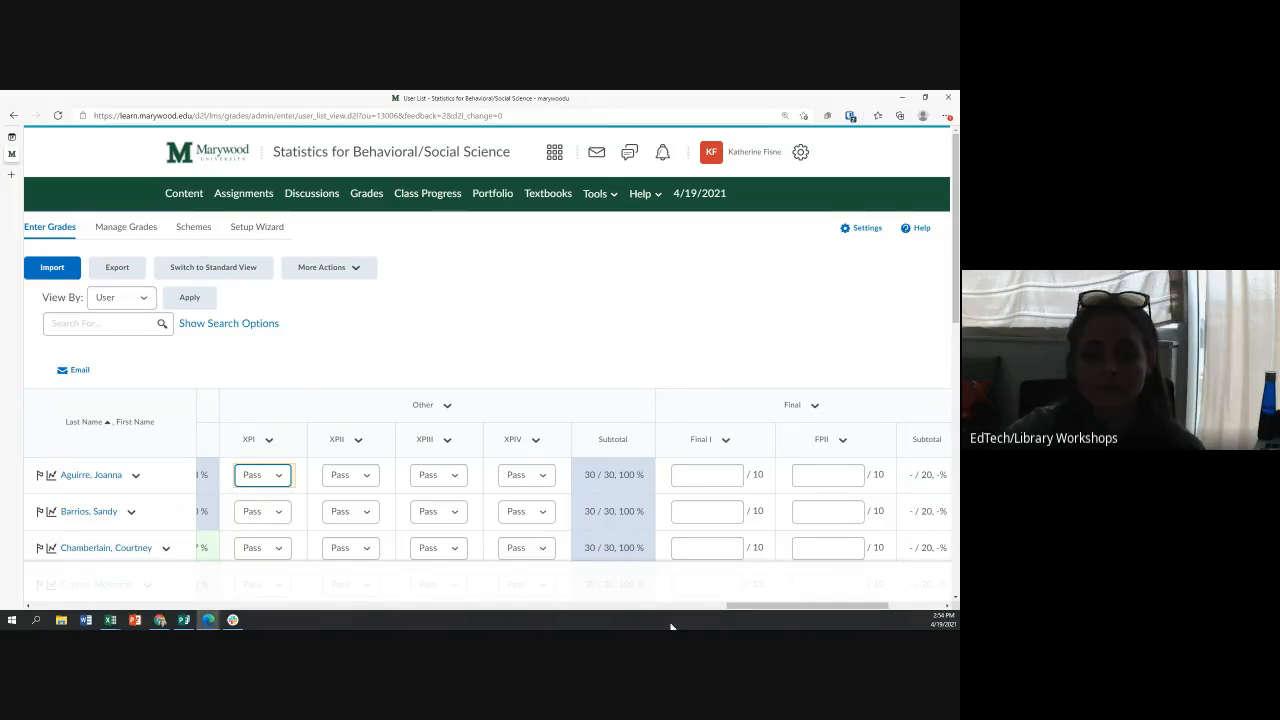
Enter a final adjusted grade of 97 out of 100 for the first student.
drag(730, 608, 786, 608)
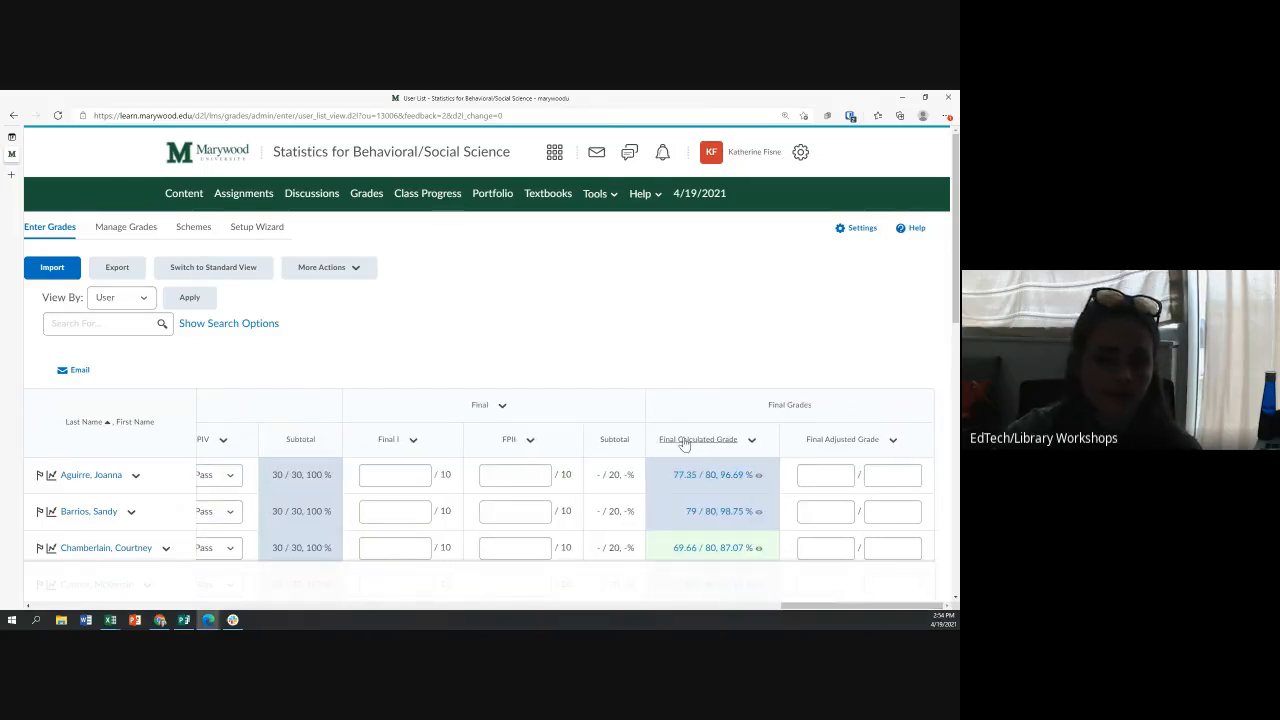
click(826, 472)
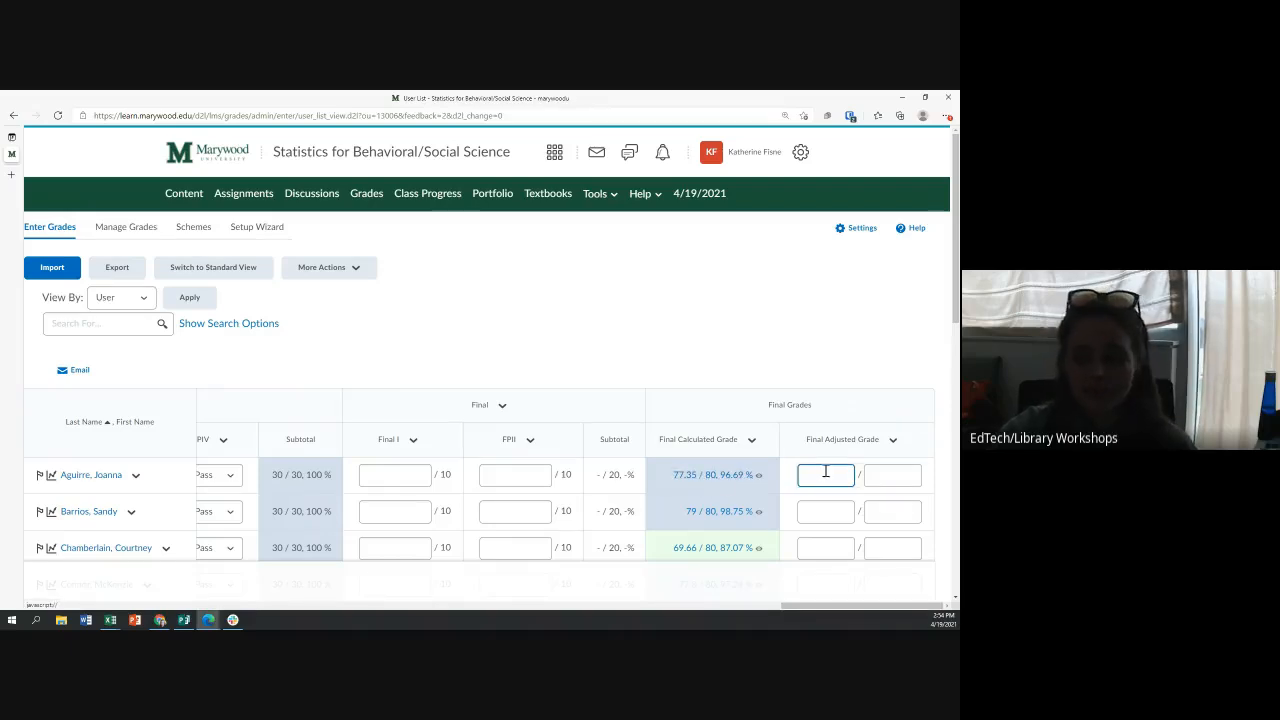
click(888, 473)
click(811, 477)
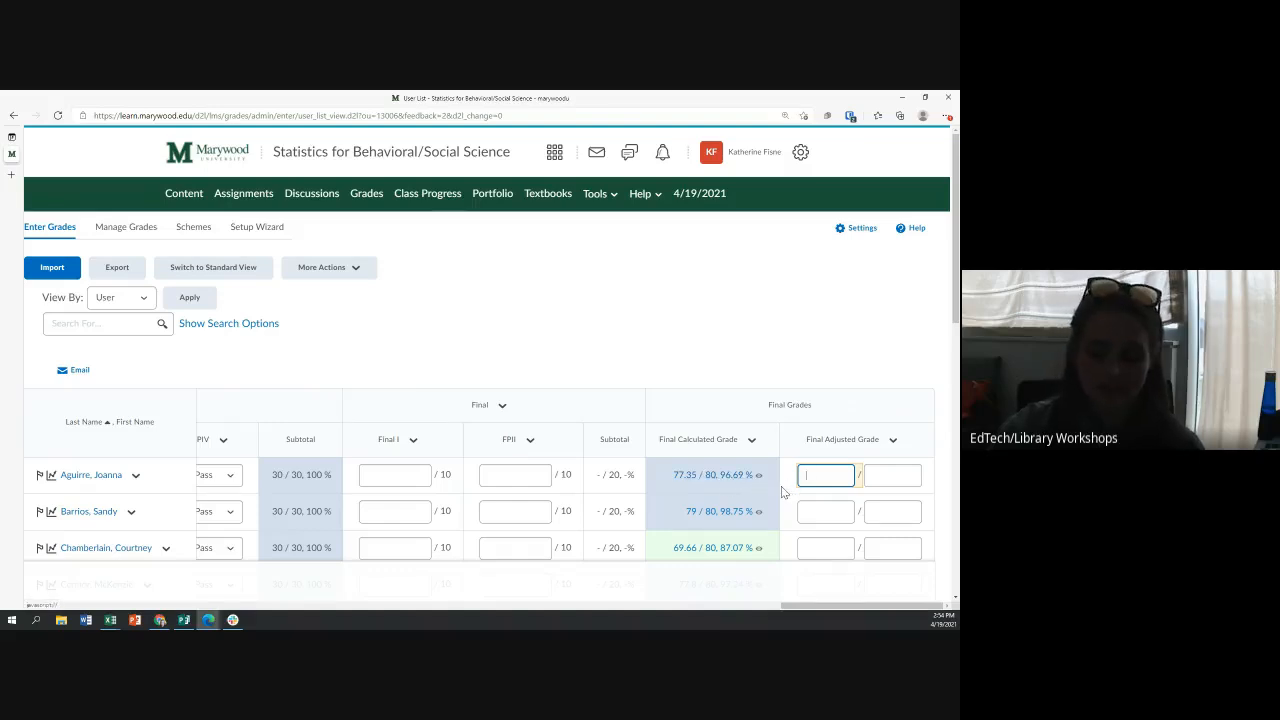
key(Tab)
text(100)
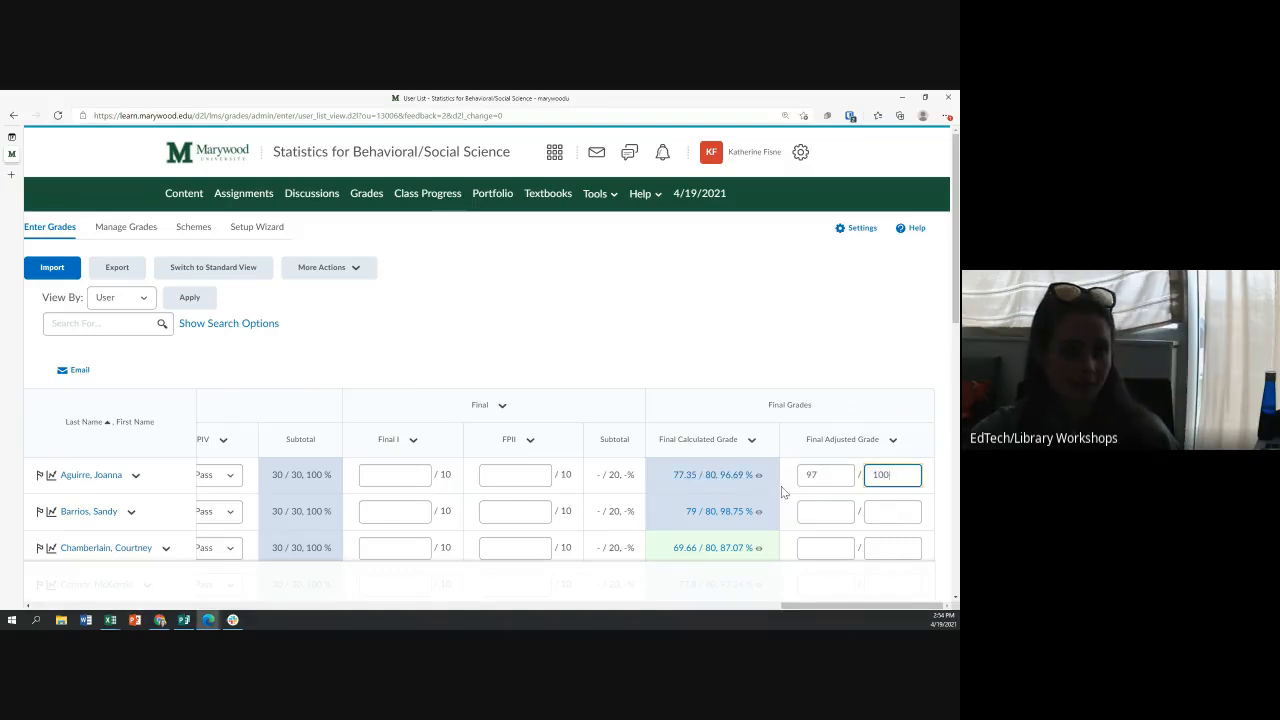
Examine the Final Calculated Grade column down the student list for a grade that could be adjusted.
scroll(745, 495, down, 2)
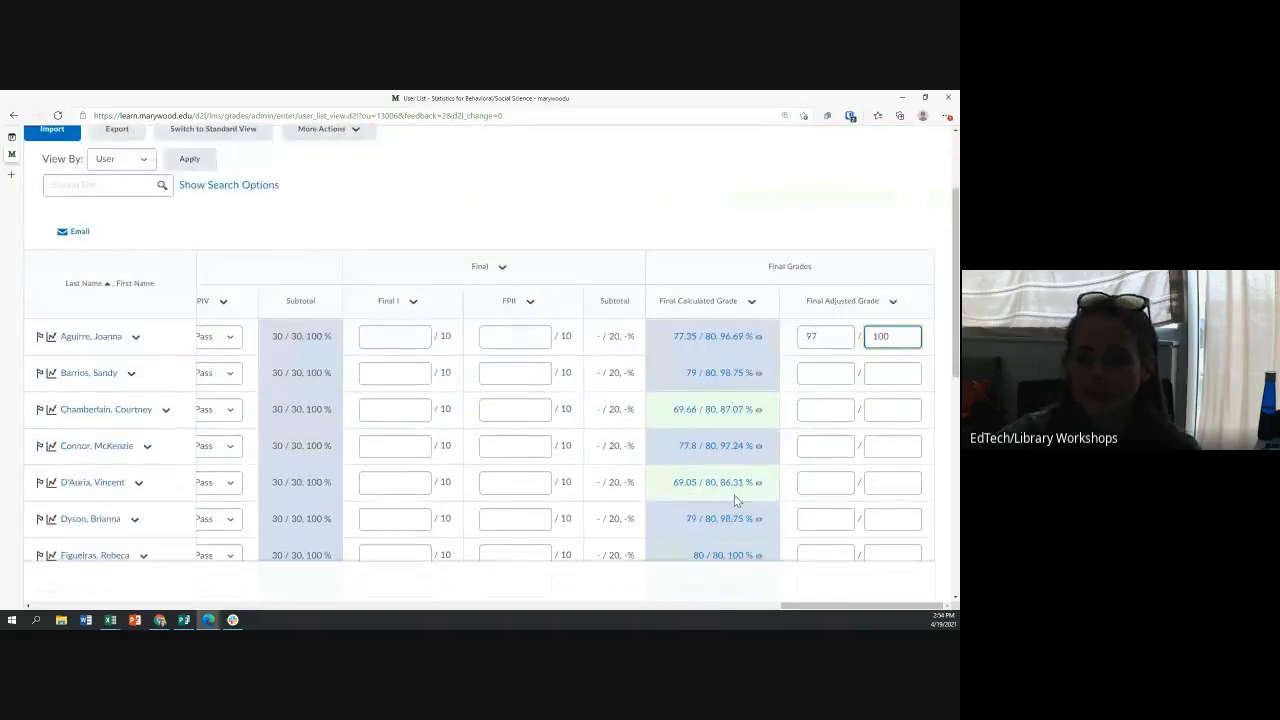
scroll(735, 500, down, 4)
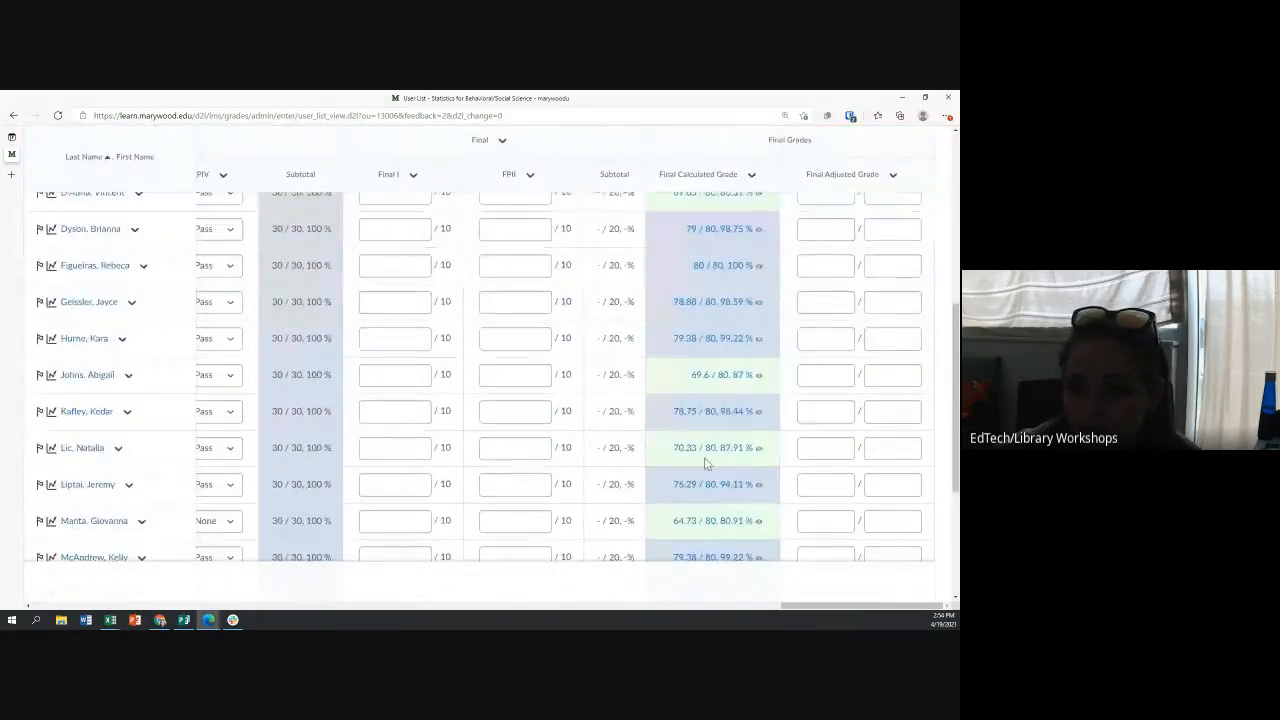
scroll(700, 450, down, 1)
scroll(707, 466, down, 3)
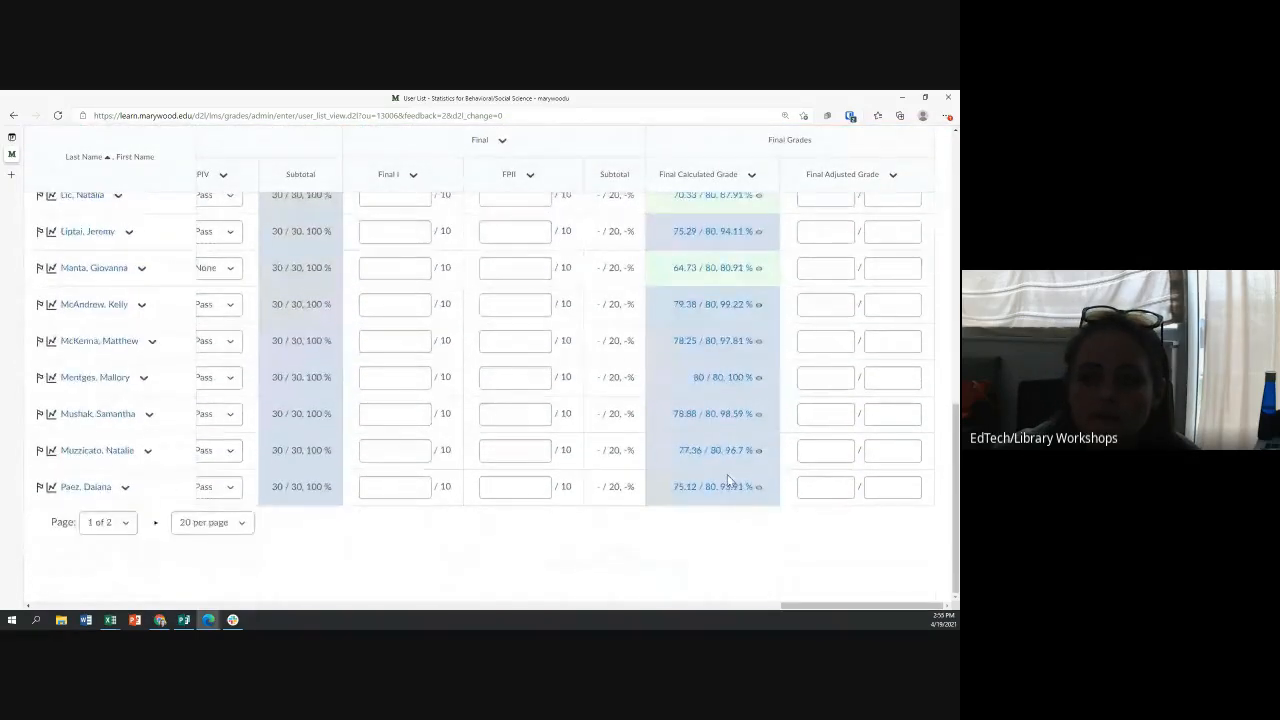
scroll(727, 474, up, 5)
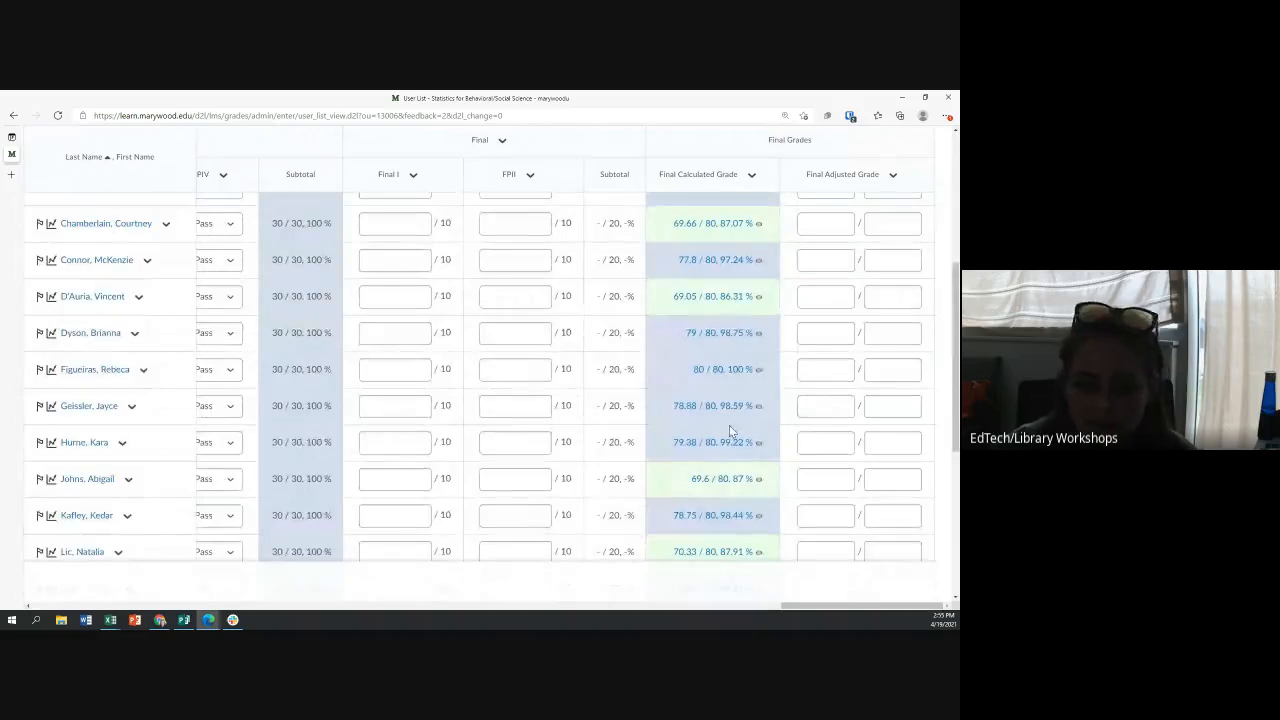
scroll(729, 428, up, 1)
scroll(727, 425, up, 3)
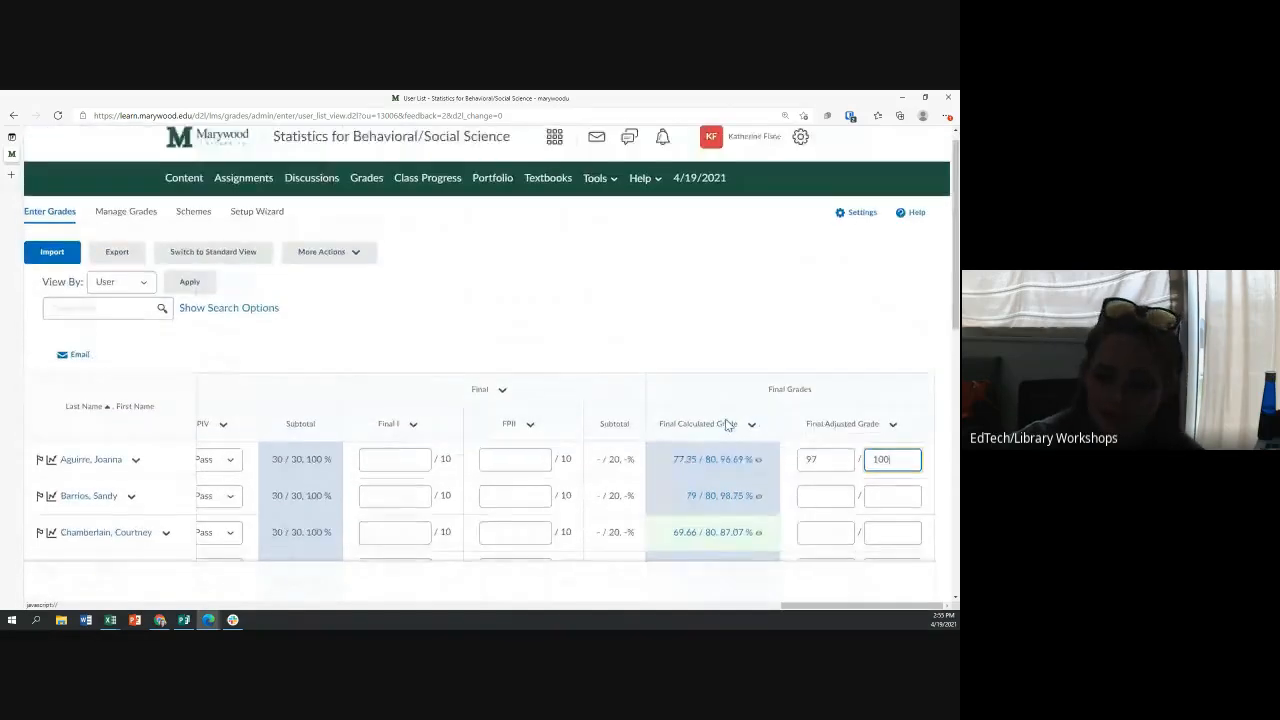
scroll(726, 425, down, 4)
scroll(727, 425, down, 3)
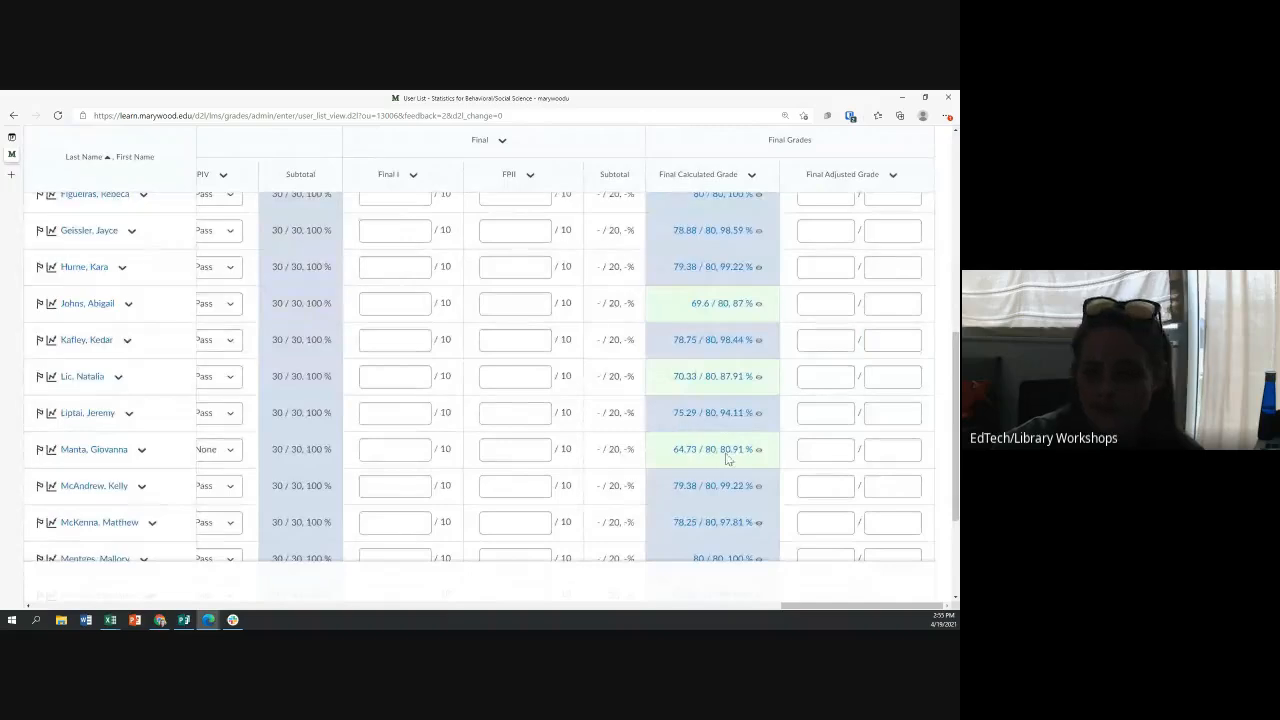
Enter a final adjusted grade of 84 out of 100 for the student with the 80.91 % calculated grade.
scroll(731, 425, down, 2)
click(827, 377)
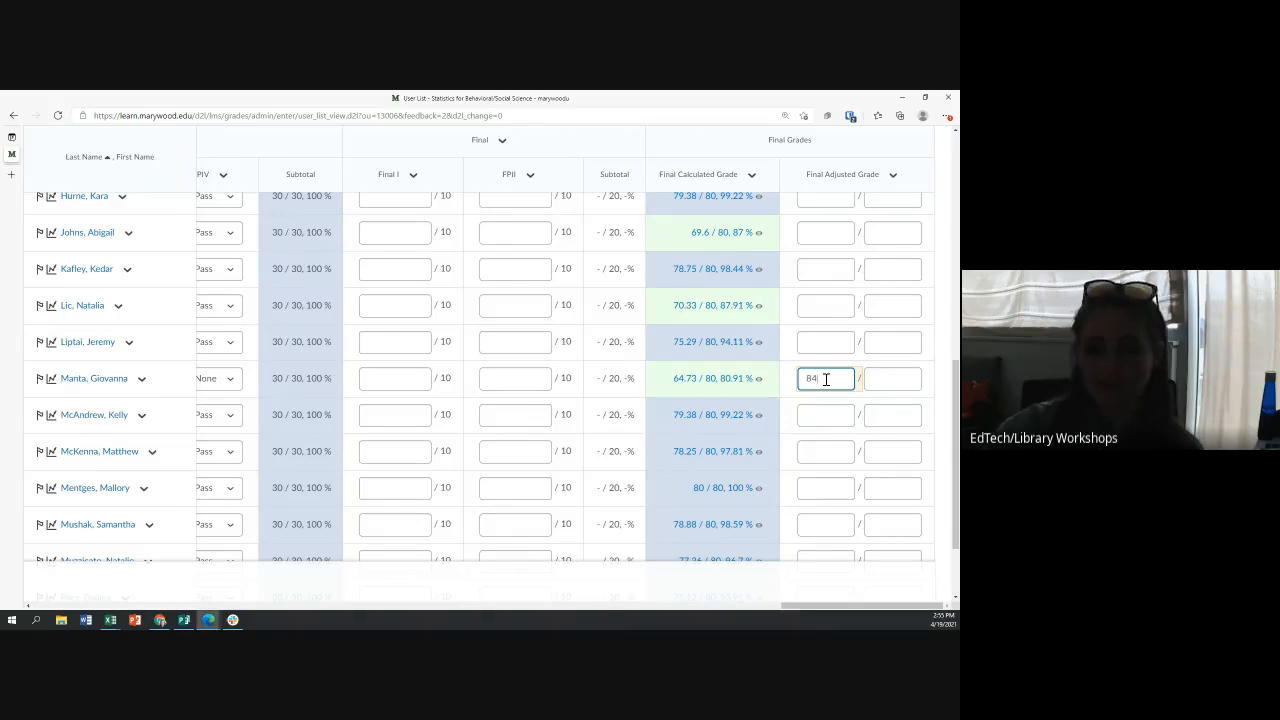
click(919, 385)
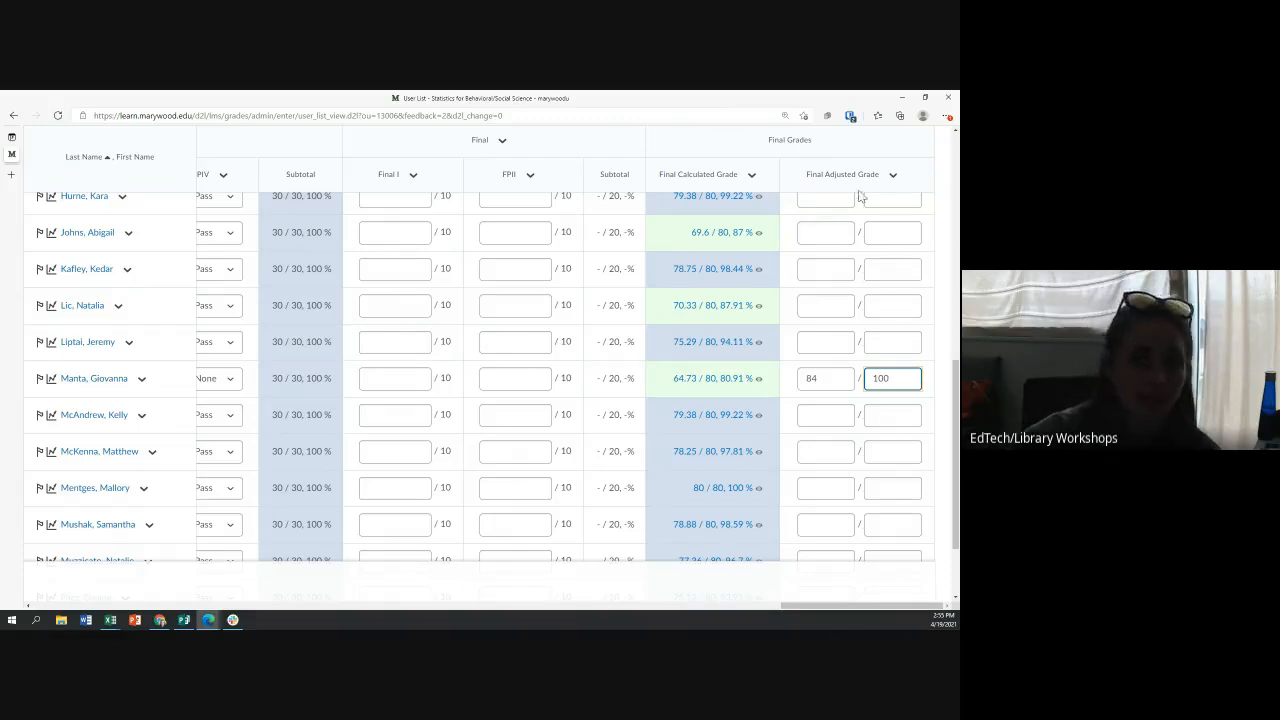
Clear both final adjusted grade fields of the first student.
scroll(806, 366, down, 3)
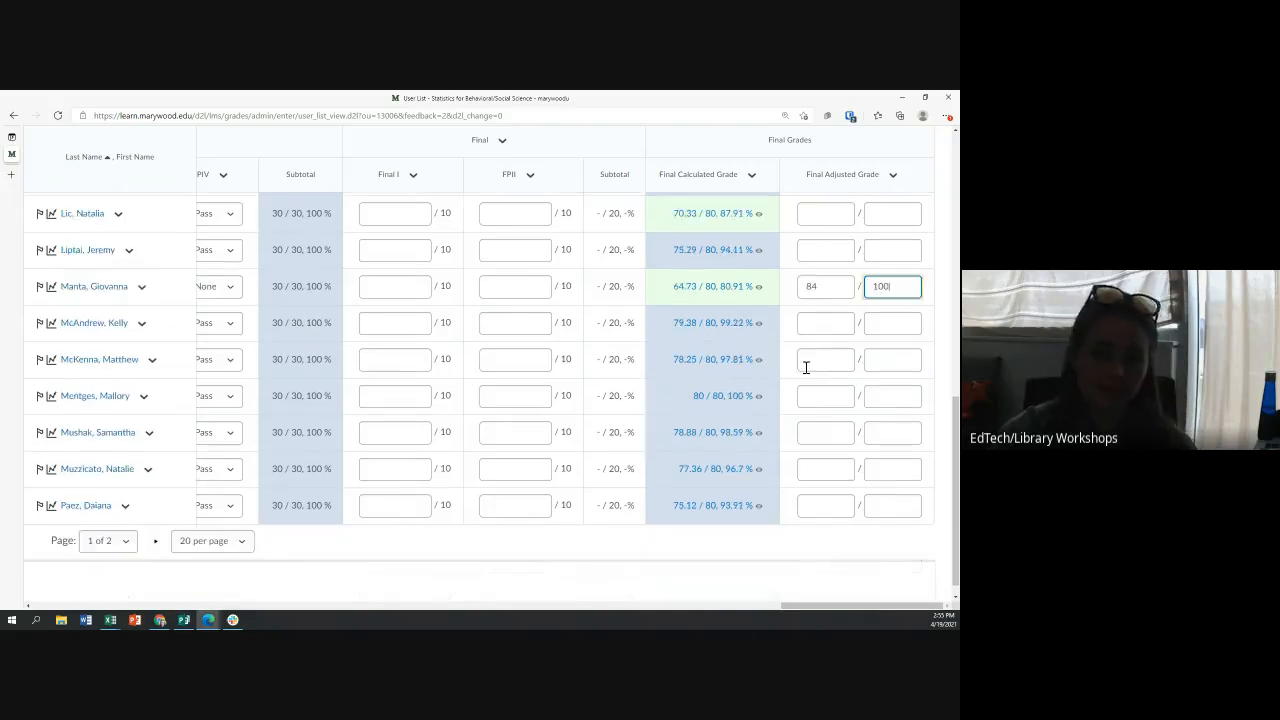
scroll(829, 380, up, 15)
scroll(572, 439, down, 1)
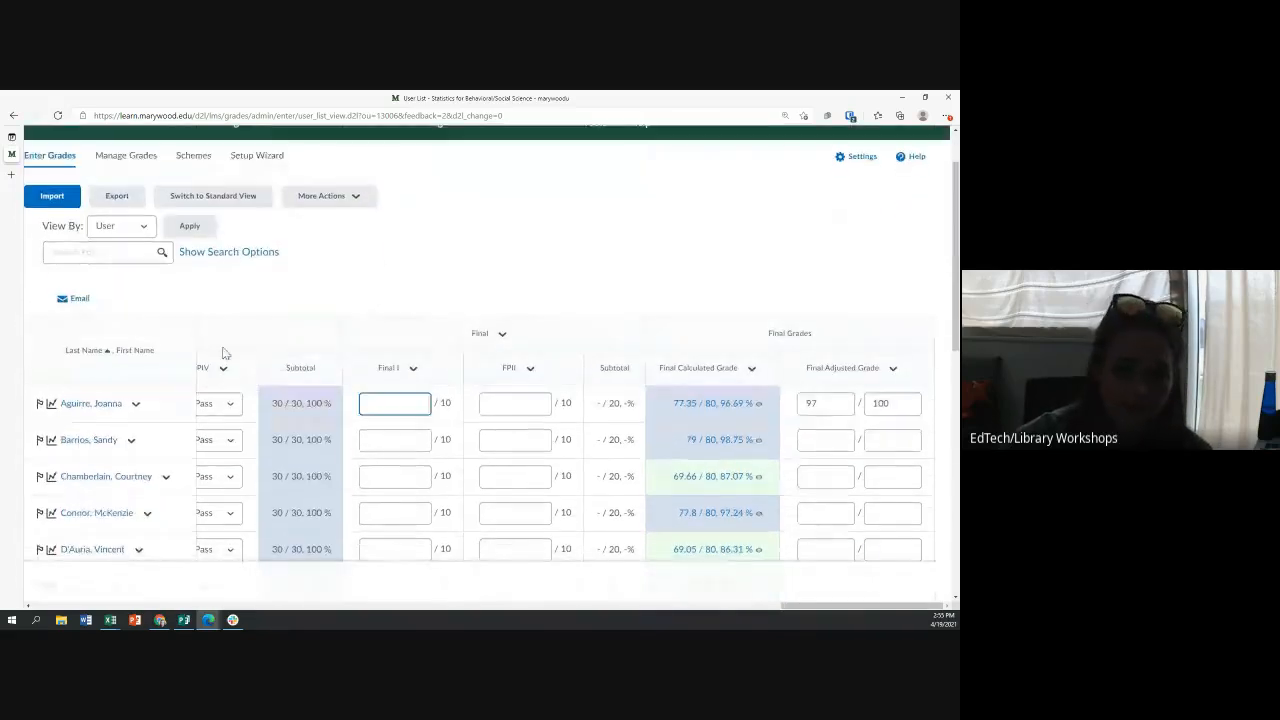
scroll(811, 400, up, 1)
scroll(808, 405, down, 1)
double_click(811, 403)
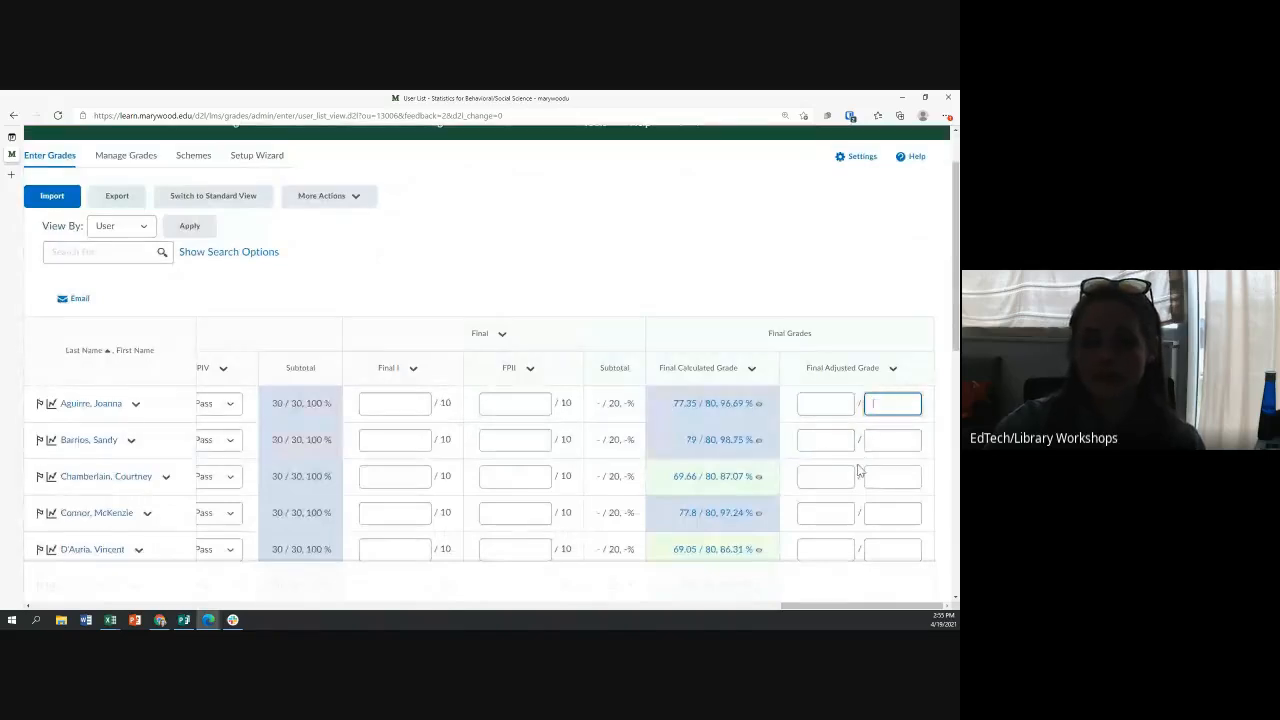
Clear both final adjusted grade fields of the student with the 80.91 % calculated grade.
scroll(850, 465, down, 8)
click(822, 378)
click(888, 383)
click(842, 385)
key(BackSpace)
key(BackSpace)
drag(901, 383, 861, 387)
key(BackSpace)
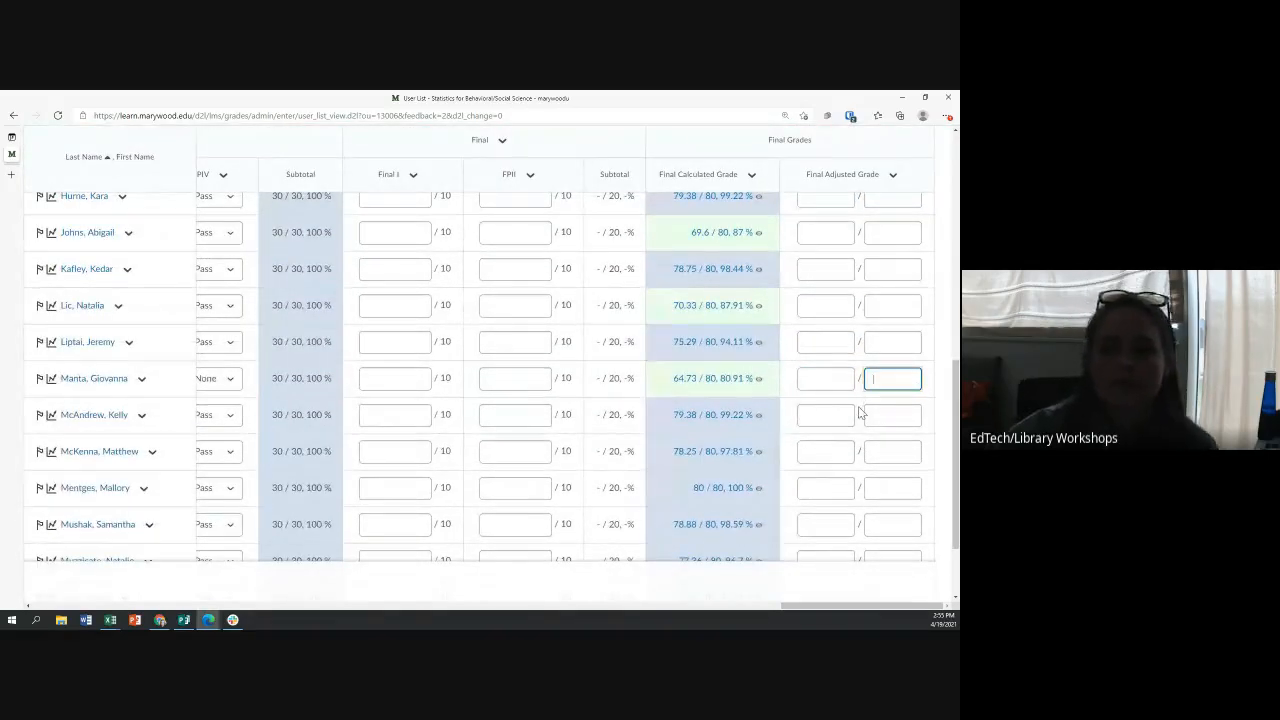
Cancel the spreadsheet editing of grades and discard all unsaved changes.
scroll(860, 415, down, 3)
scroll(909, 292, up, 10)
scroll(909, 292, up, 2)
scroll(380, 580, down, 10)
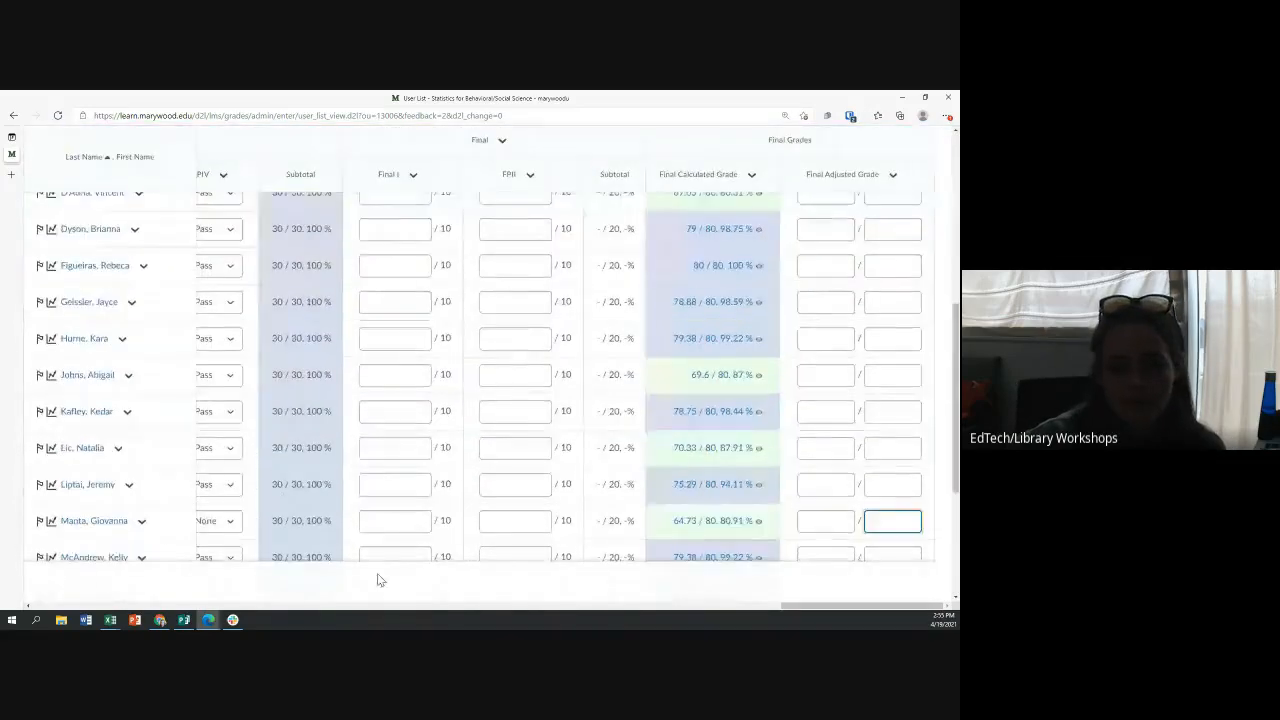
drag(840, 607, 90, 607)
scroll(490, 370, up, 2)
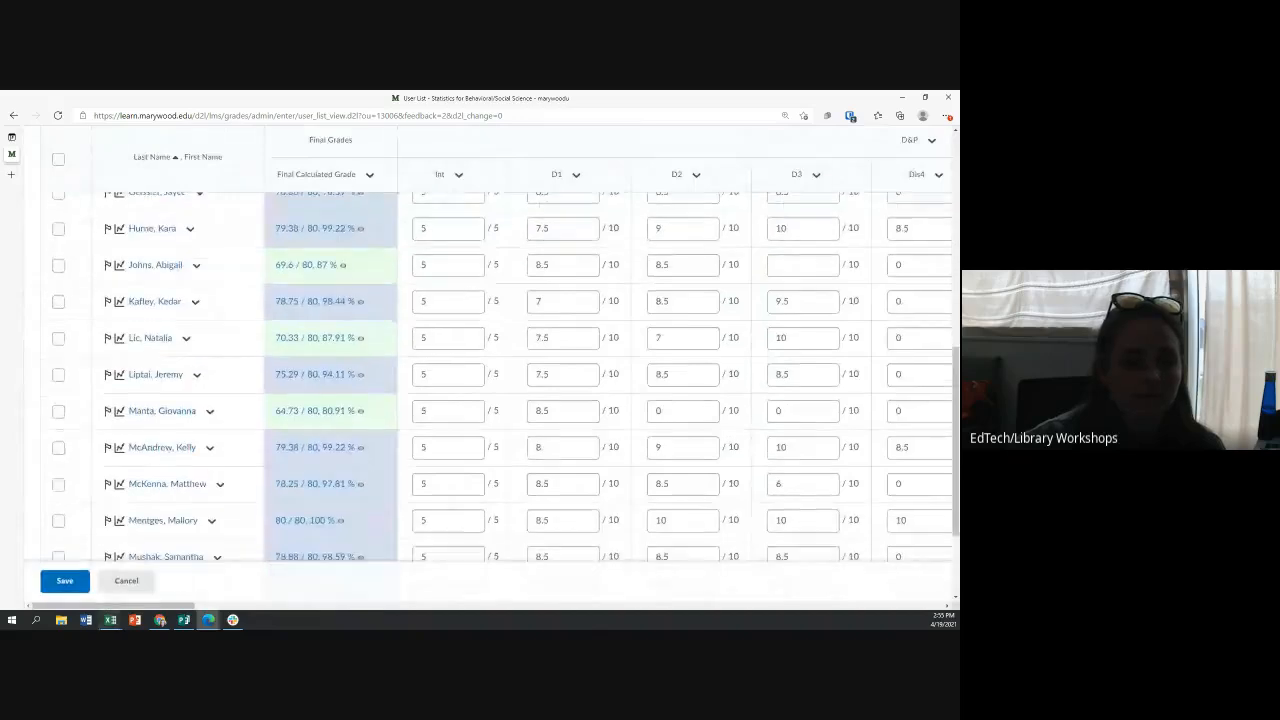
click(122, 584)
click(462, 285)
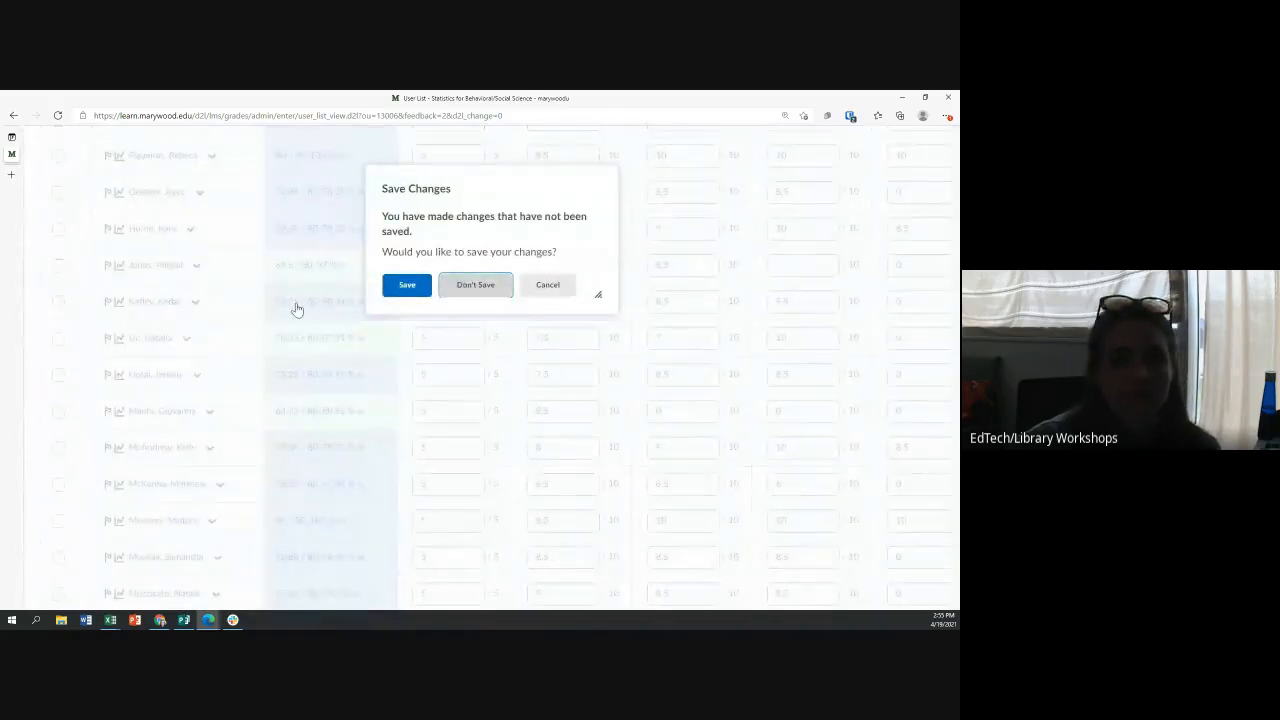
Open the course's discussions list and examine the assessment indicator of the Discussions 1 (Week 1-2) topic.
click(536, 171)
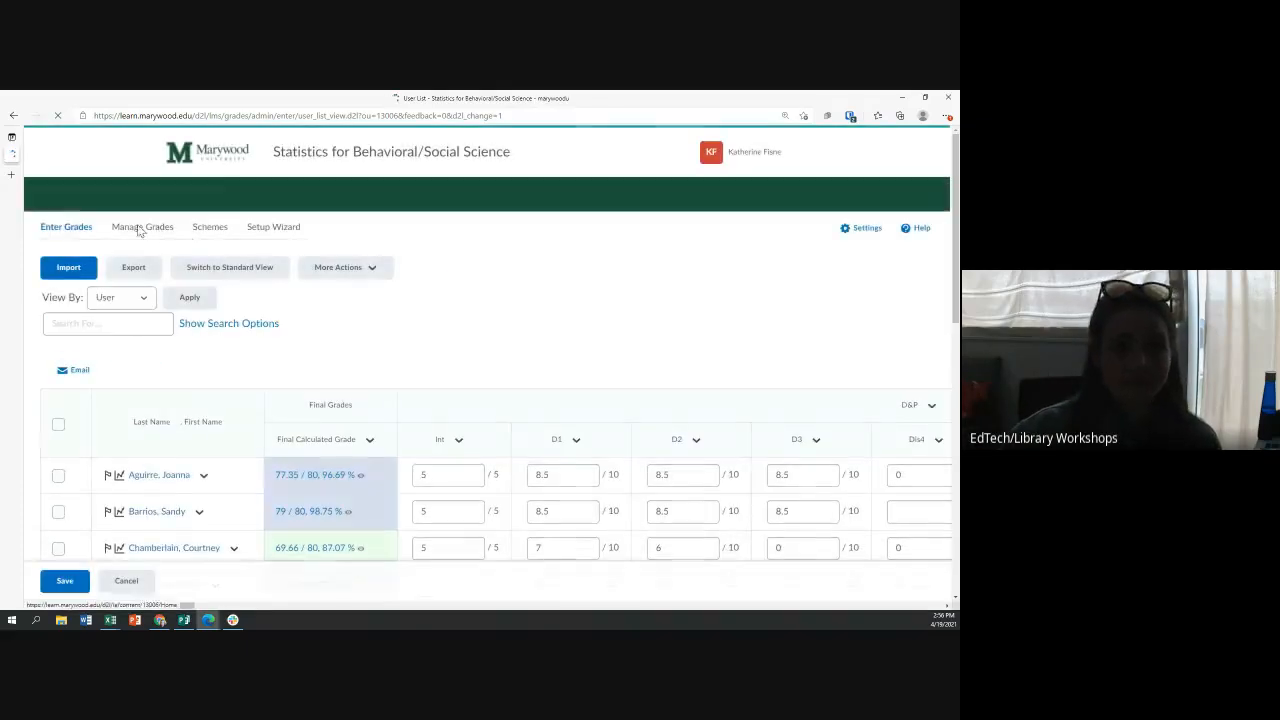
click(296, 199)
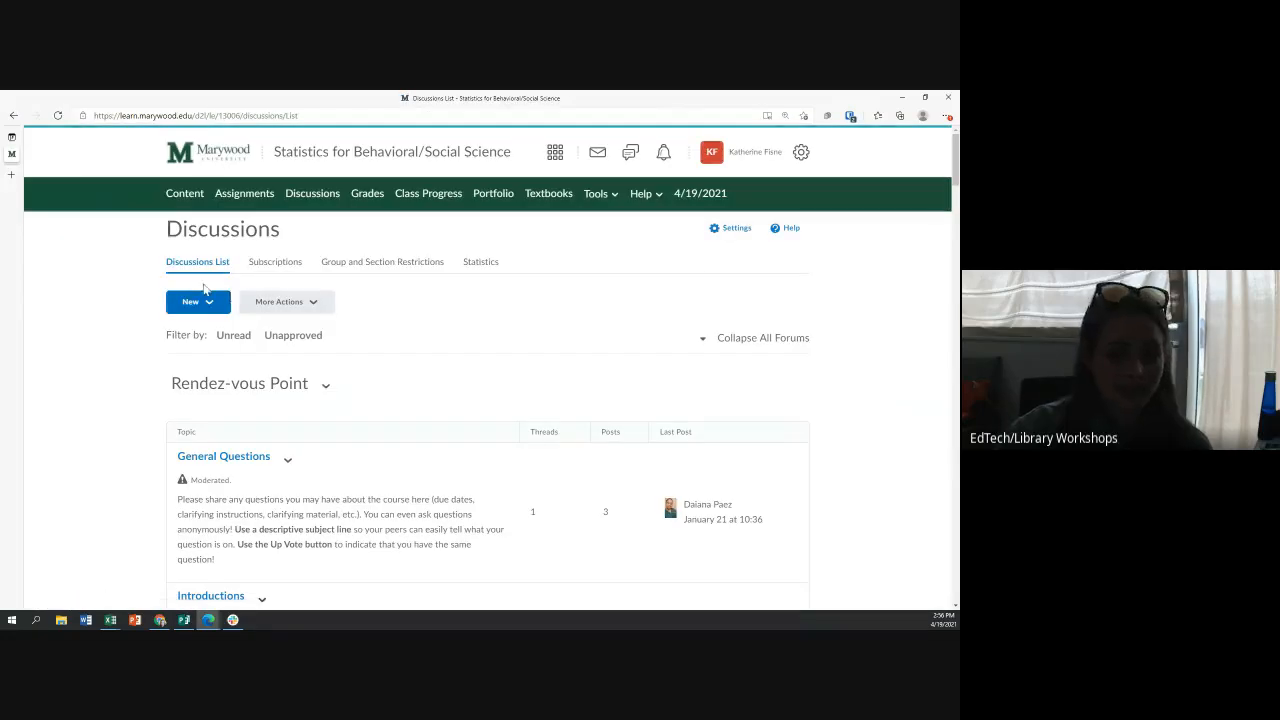
scroll(208, 289, down, 2)
scroll(208, 289, down, 5)
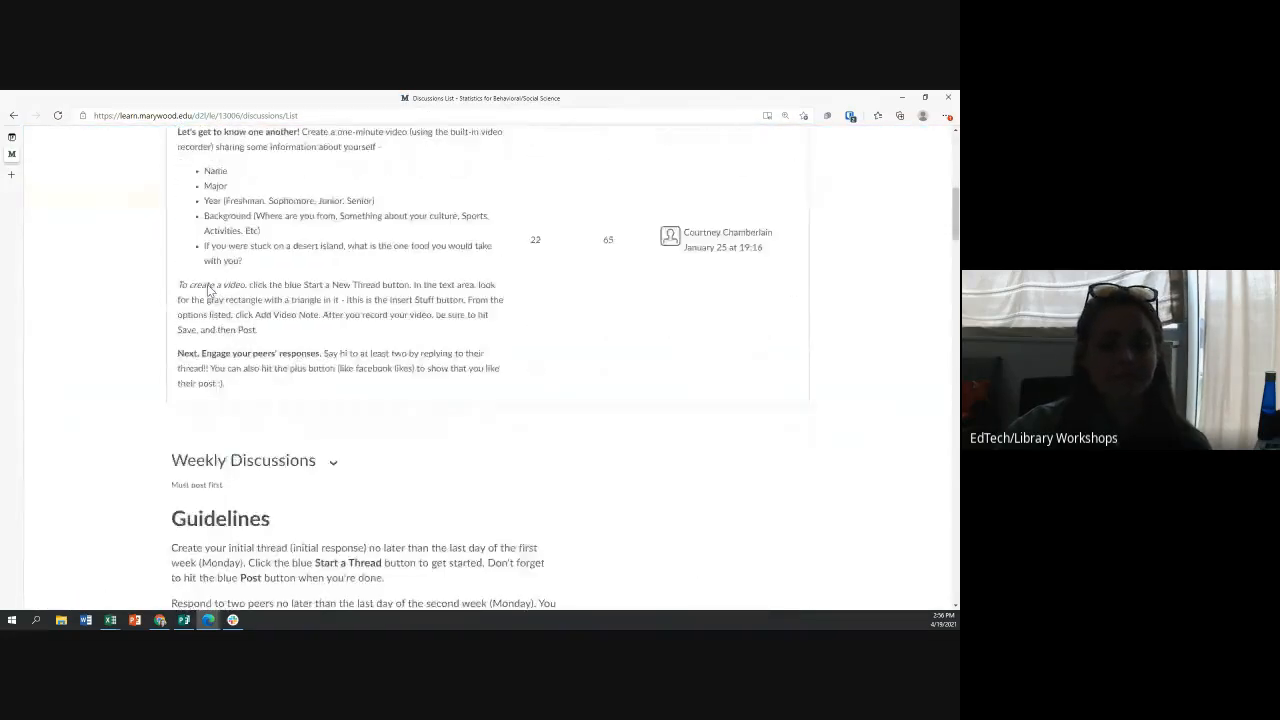
scroll(208, 289, down, 1)
scroll(244, 318, down, 2)
scroll(244, 318, down, 3)
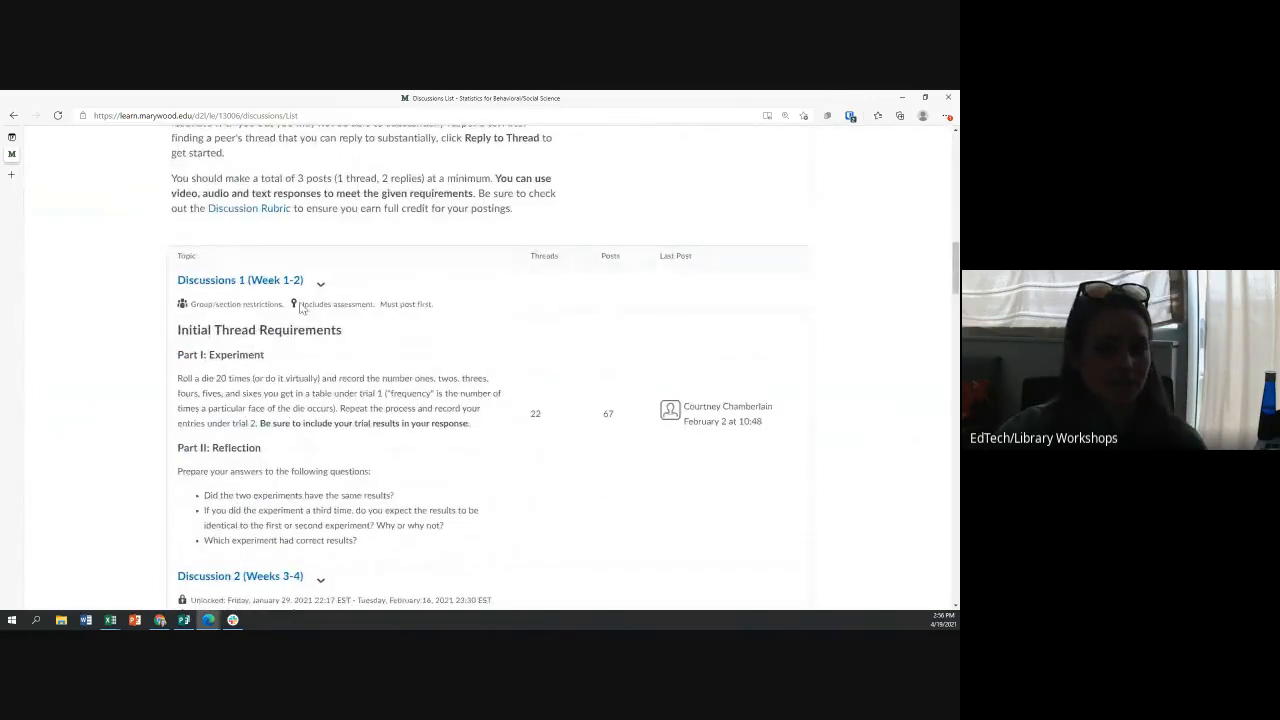
drag(303, 304, 376, 311)
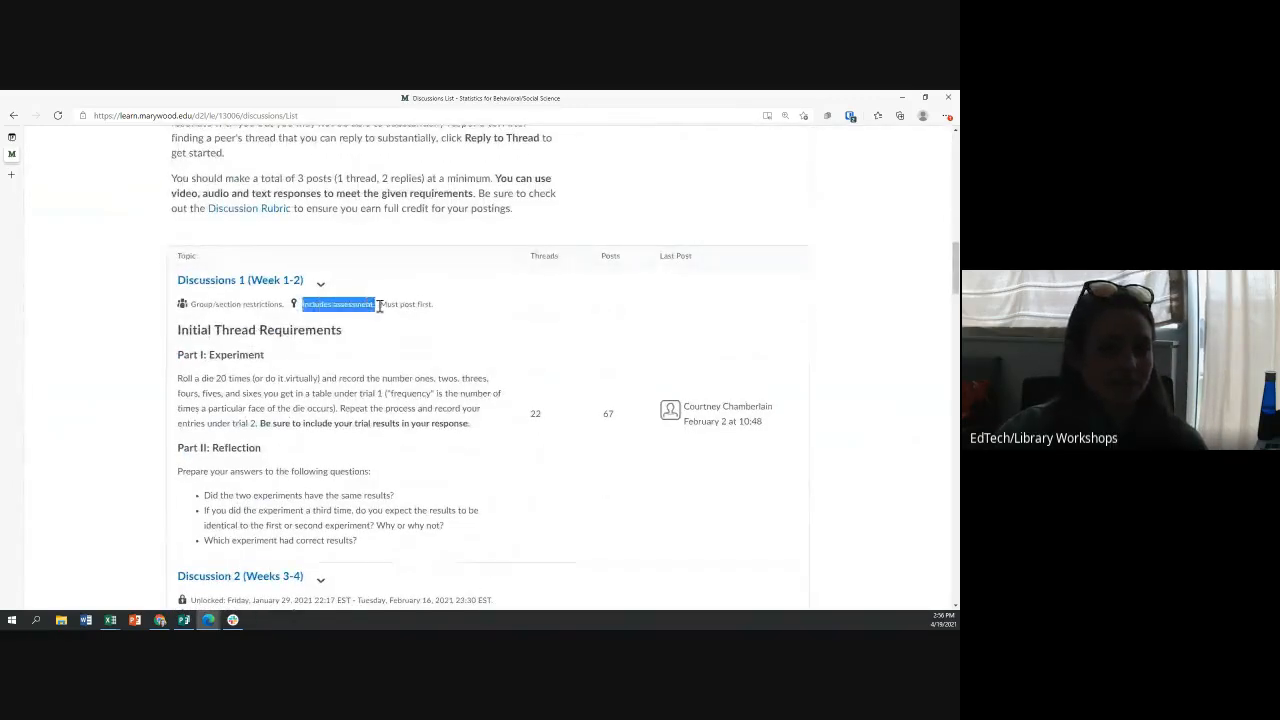
click(365, 307)
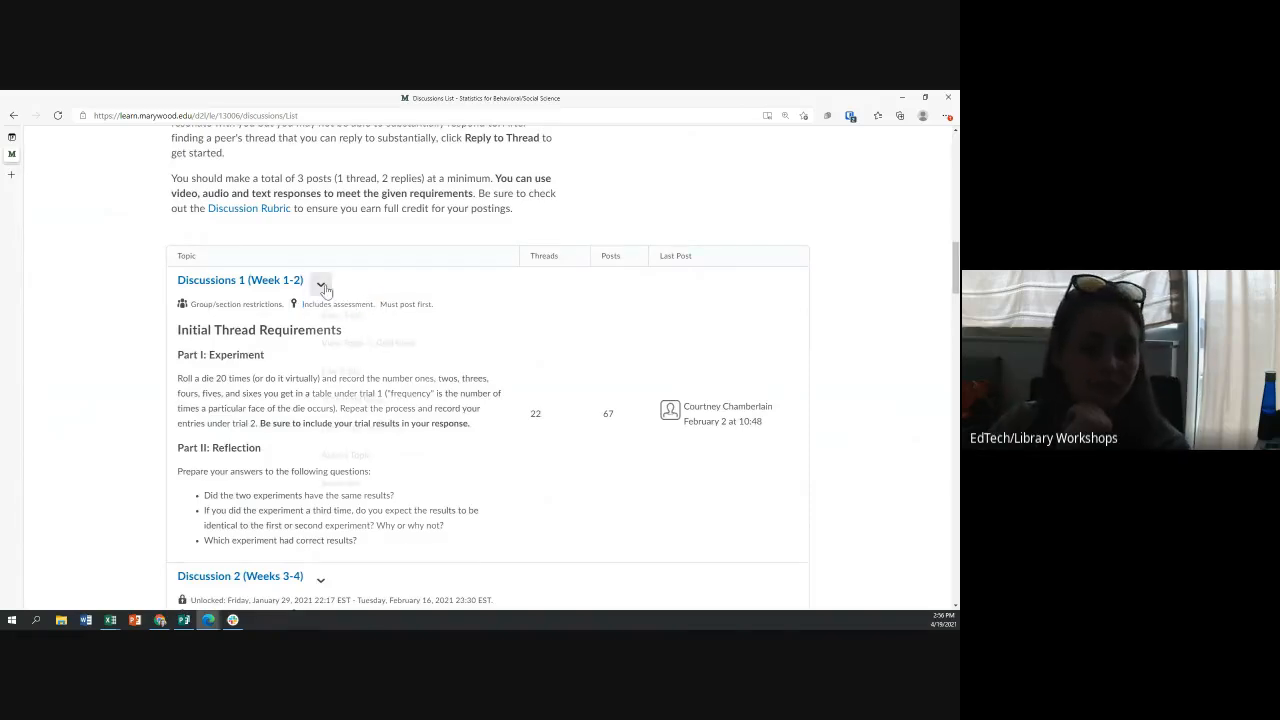
Open the Discussions 1 (Week 1-2) topic for editing and display its assessment settings.
click(320, 284)
click(336, 378)
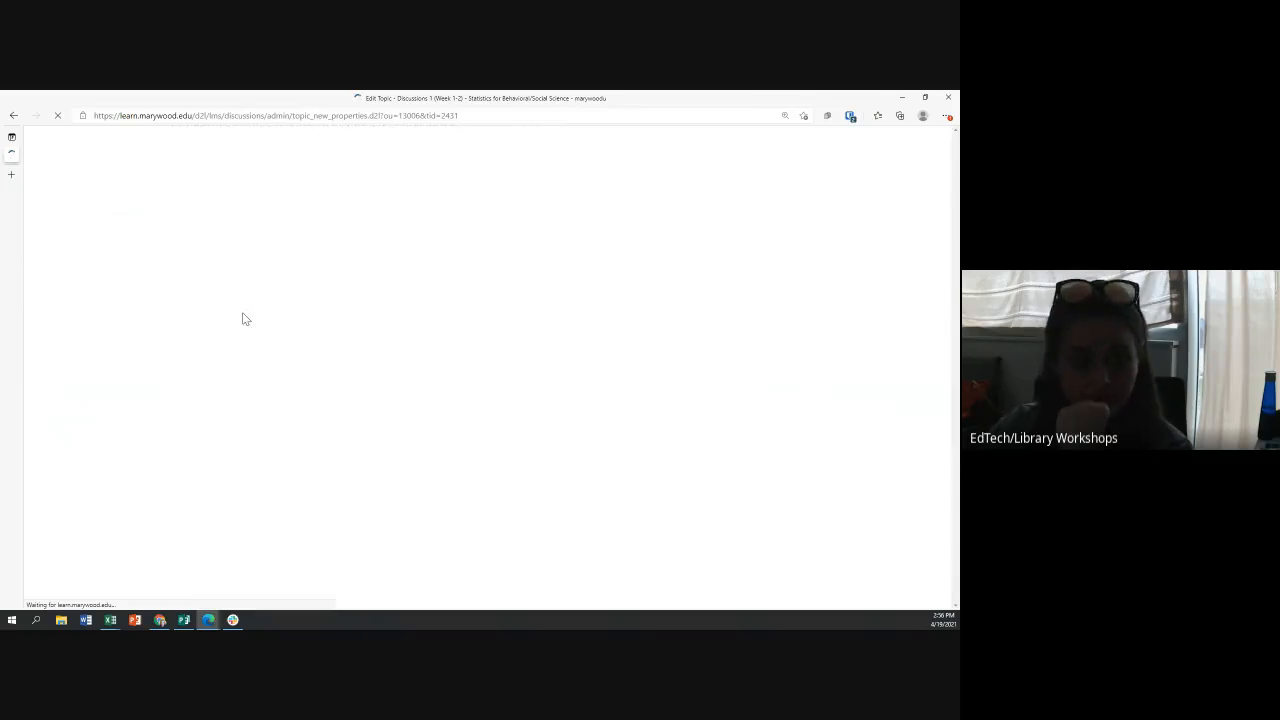
scroll(242, 319, down, 3)
scroll(242, 319, down, 3)
scroll(251, 206, up, 5)
scroll(309, 217, down, 1)
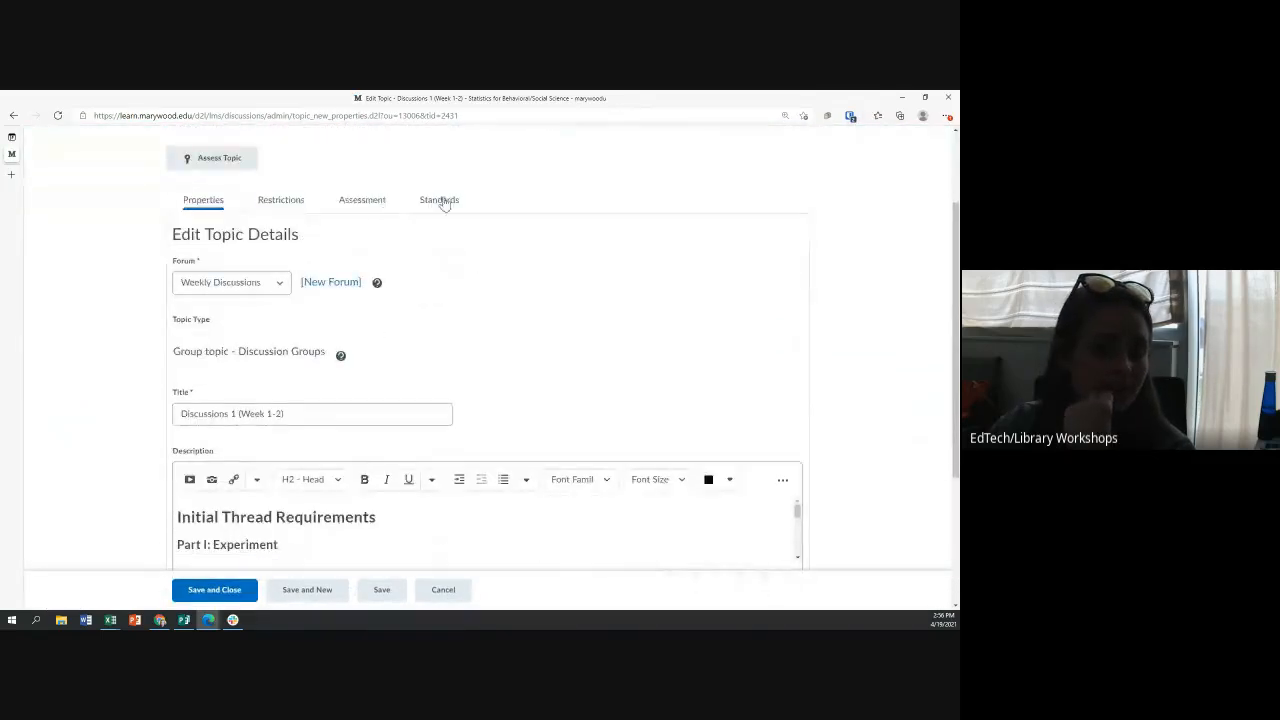
click(361, 203)
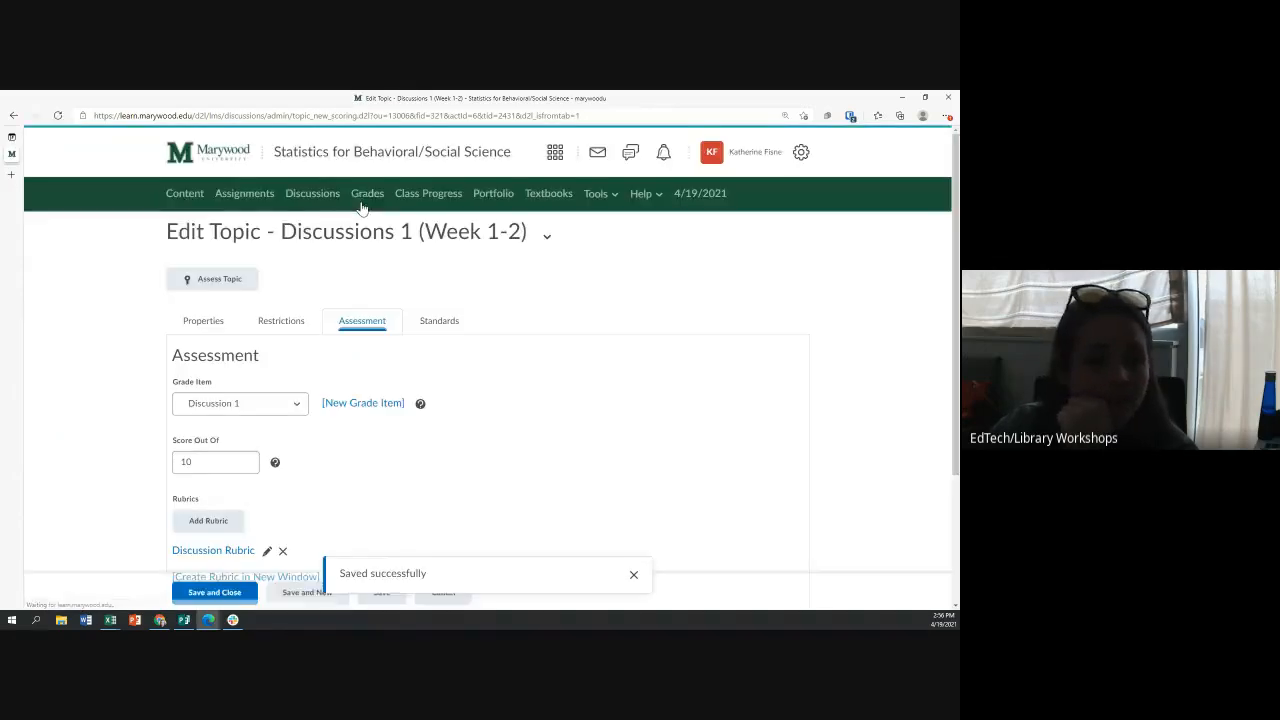
Choose Discussion 1 as the topic's grade item, and save and close the topic.
scroll(329, 320, down, 1)
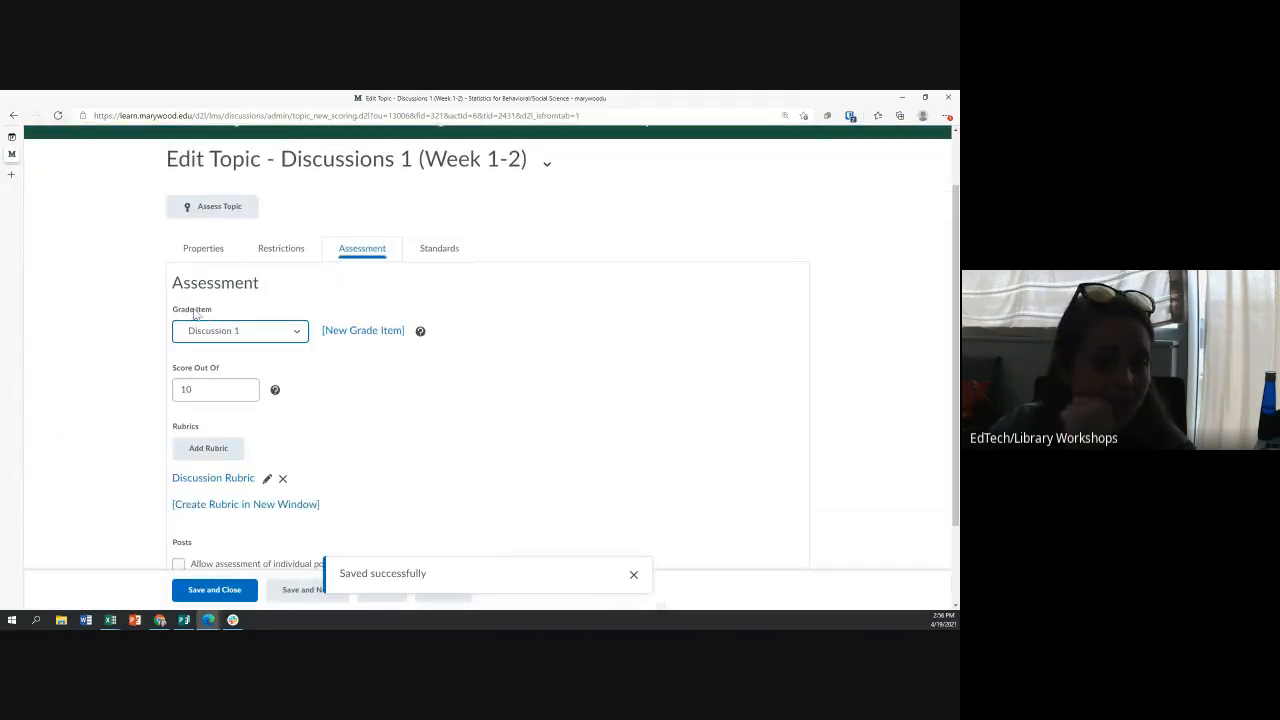
click(250, 334)
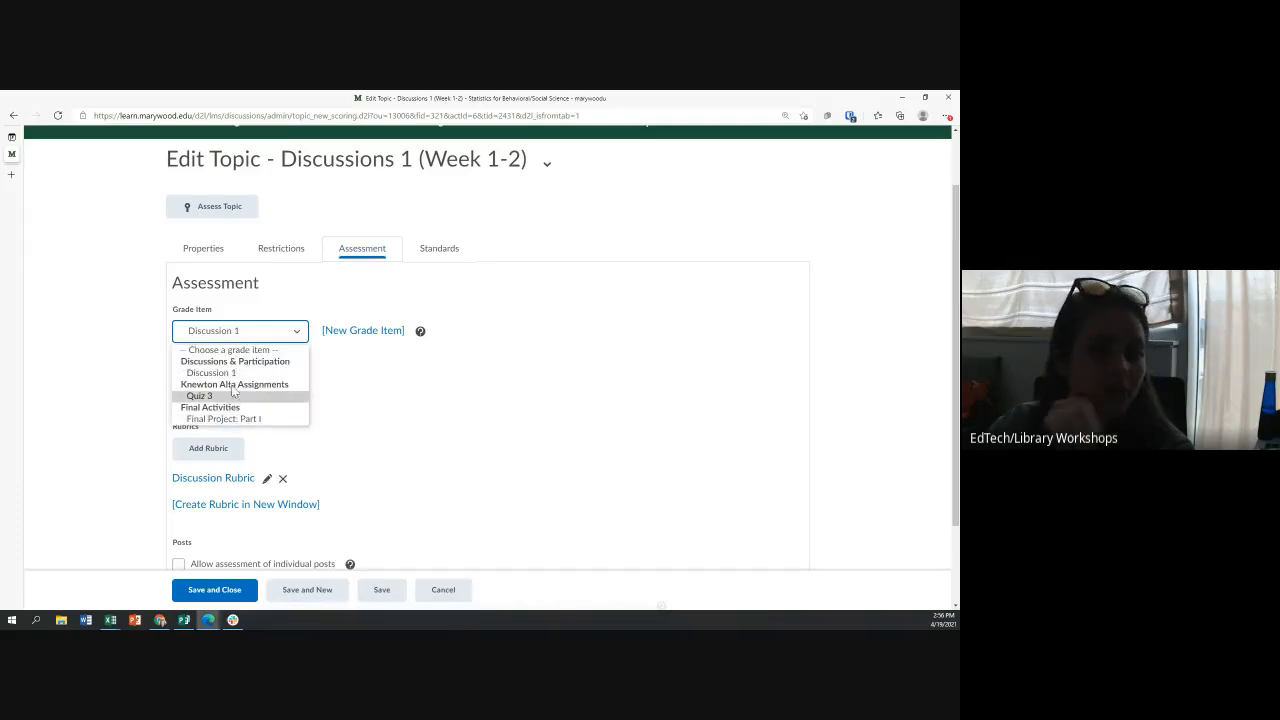
click(239, 373)
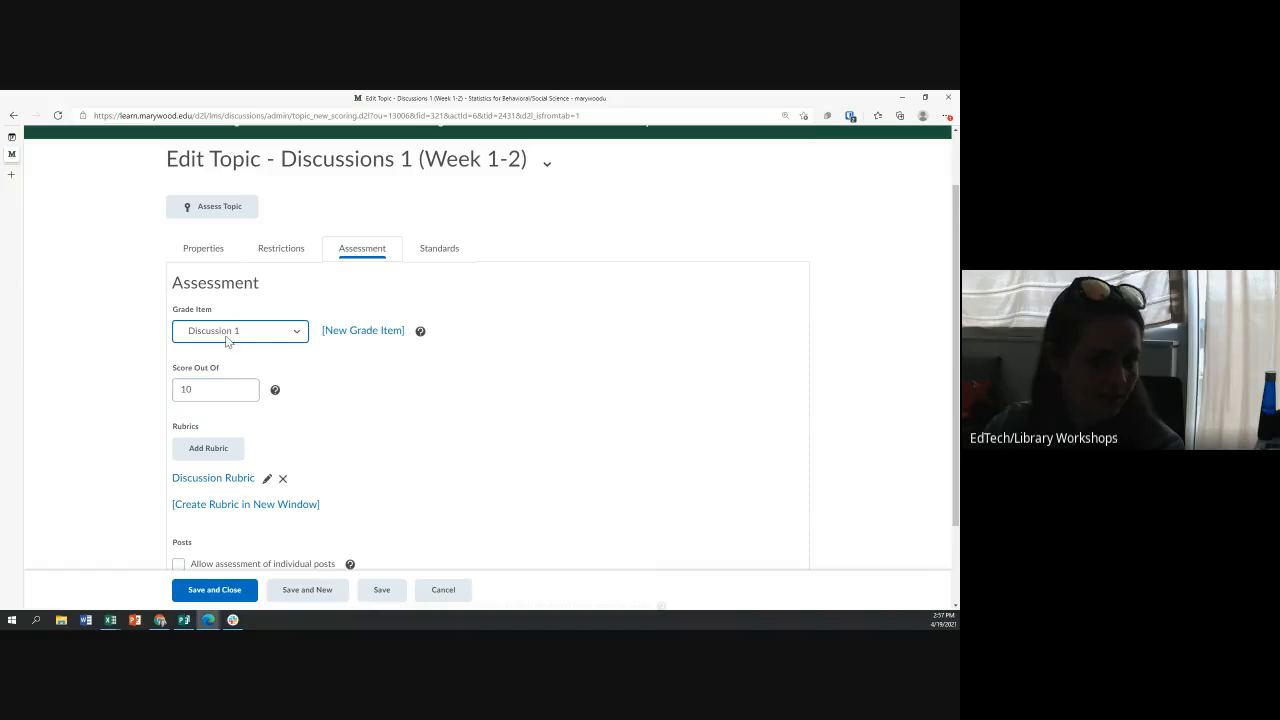
scroll(257, 275, down, 1)
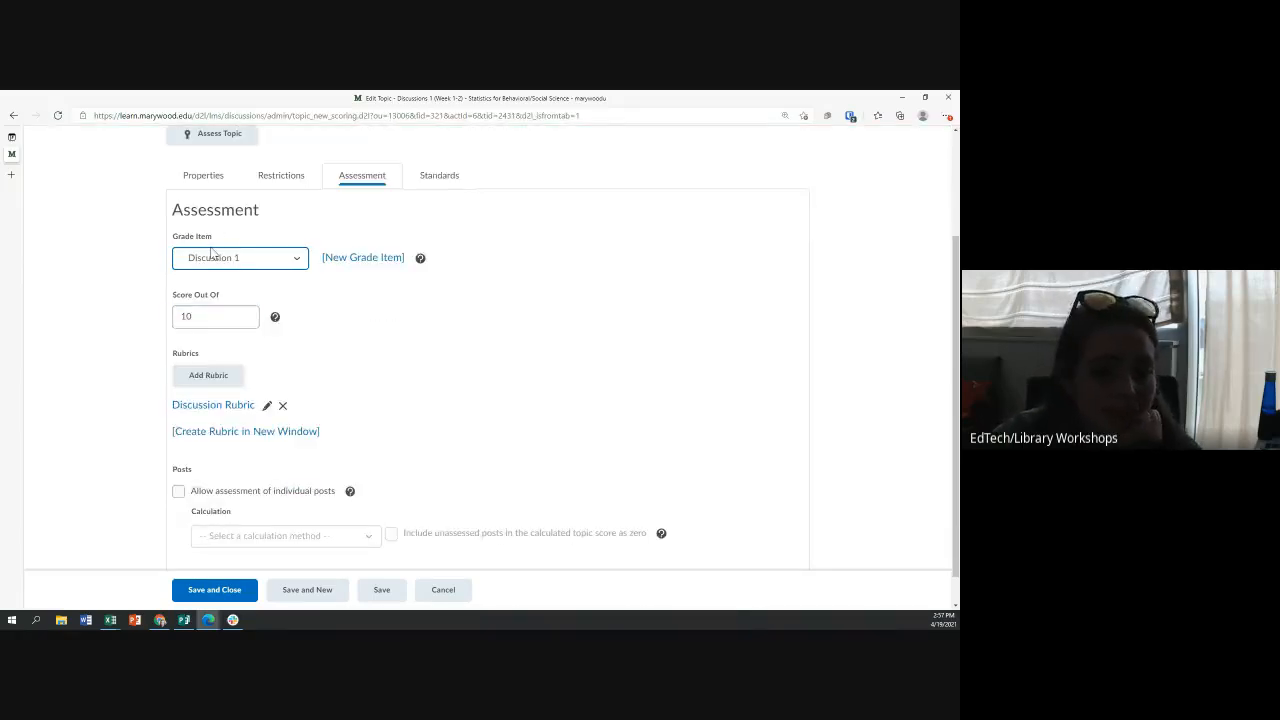
scroll(214, 262, down, 1)
click(228, 586)
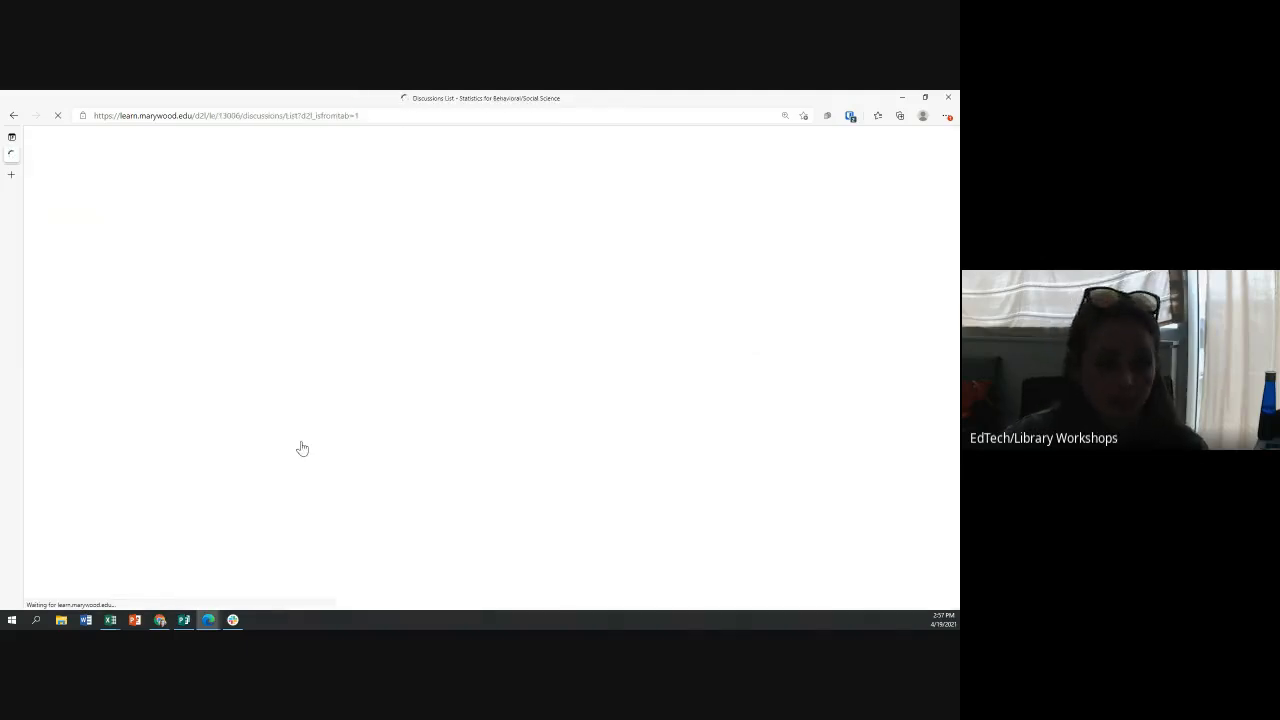
Open the assessment page of the Discussions 1 (Week 1-2) topic from the discussions list.
scroll(312, 403, down, 6)
scroll(311, 403, down, 5)
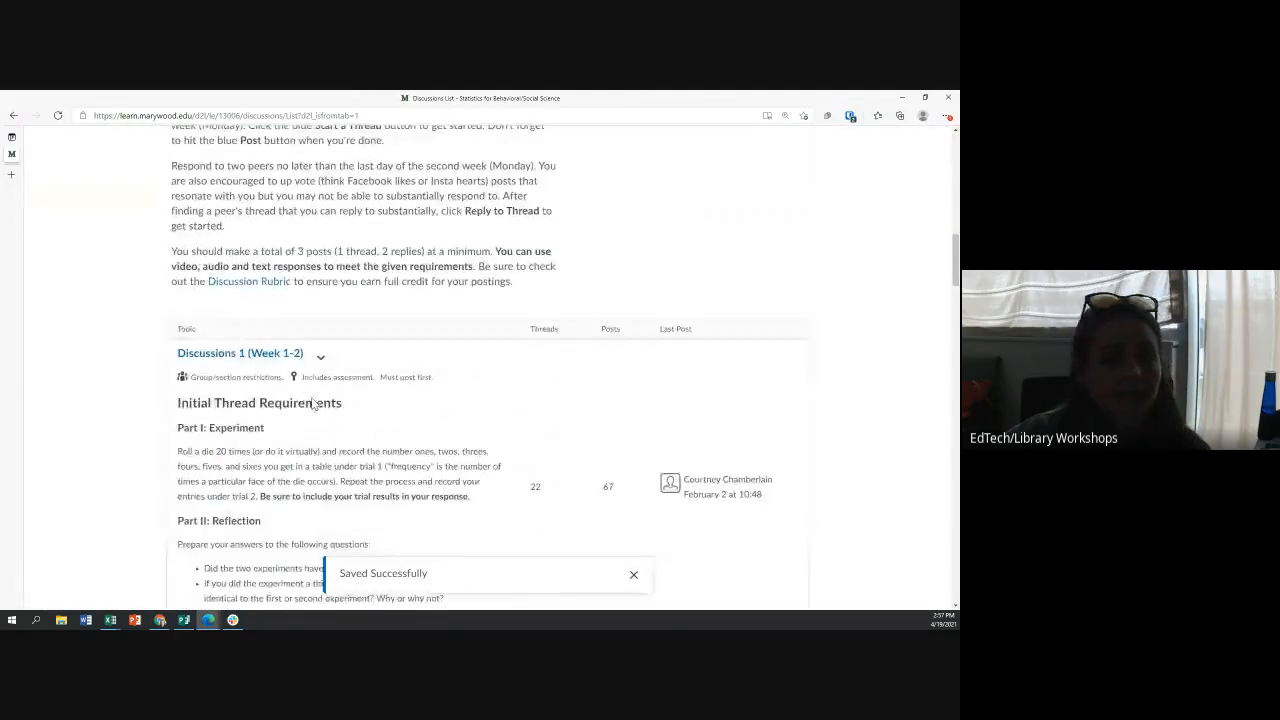
click(319, 285)
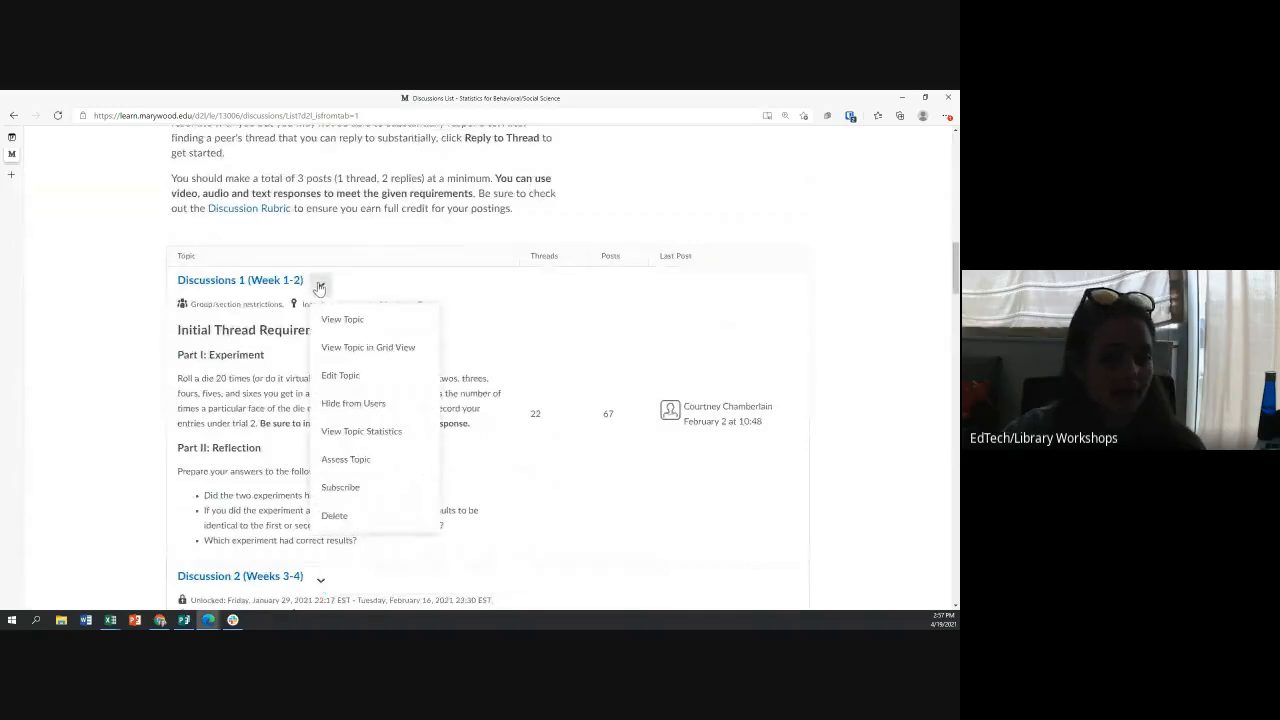
click(357, 462)
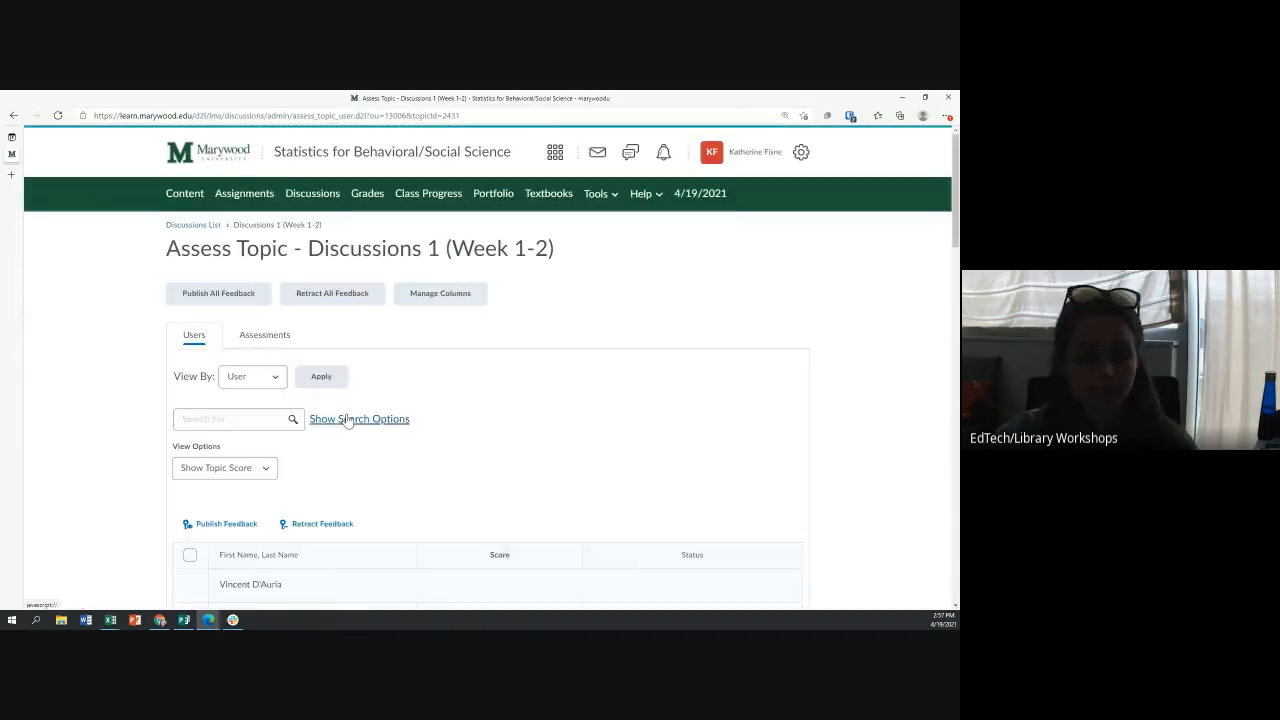
Open the first listed student's topic score in a repositioned window and examine the student's thread and reply counts against the rubric.
scroll(347, 418, down, 4)
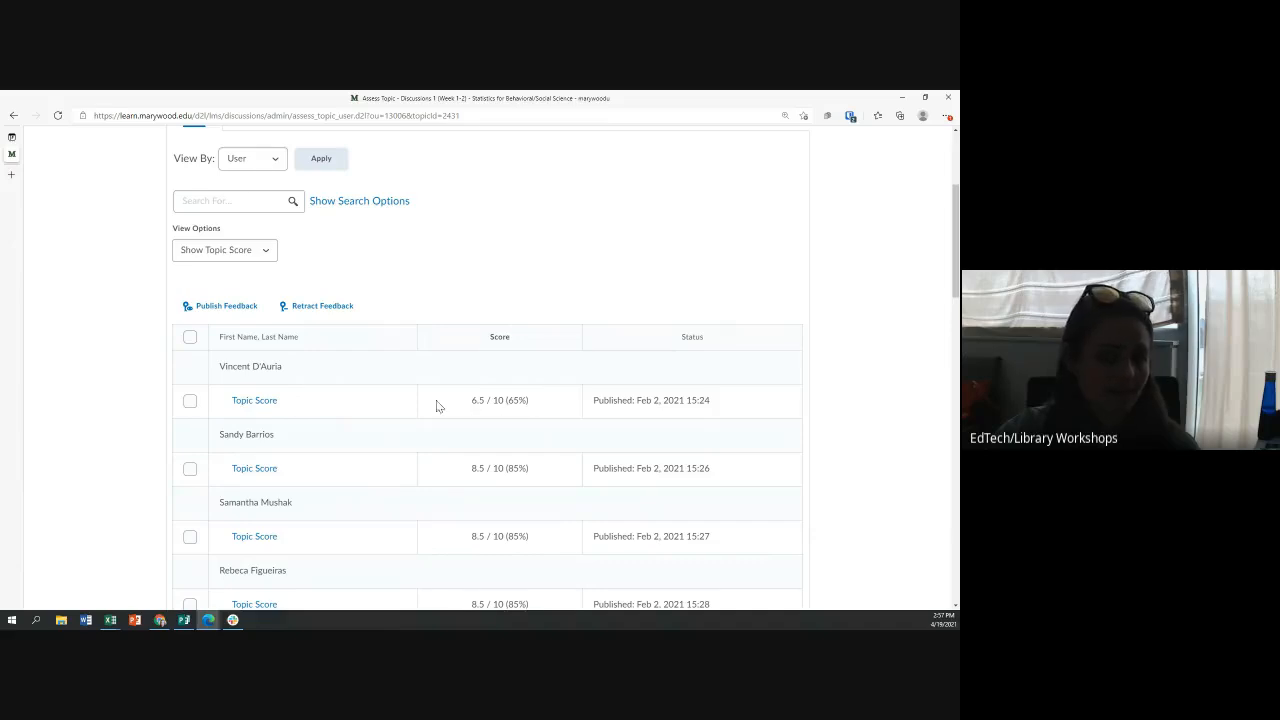
scroll(325, 387, down, 1)
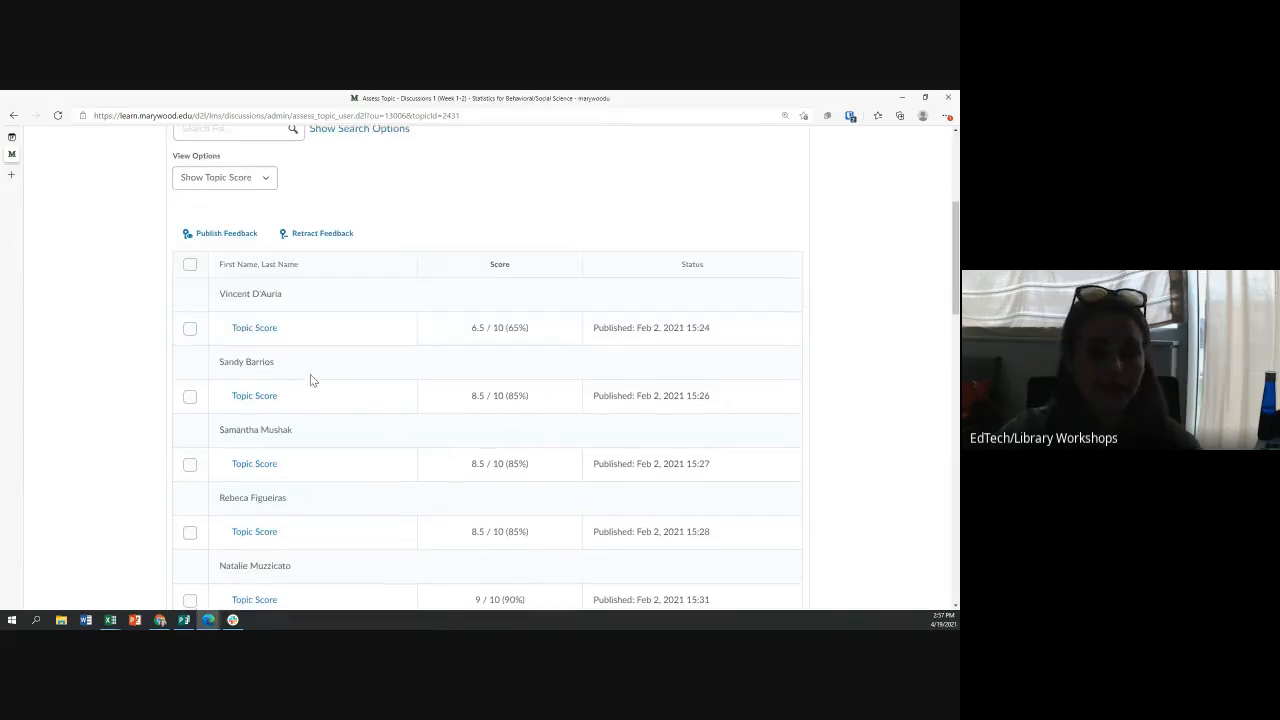
click(246, 334)
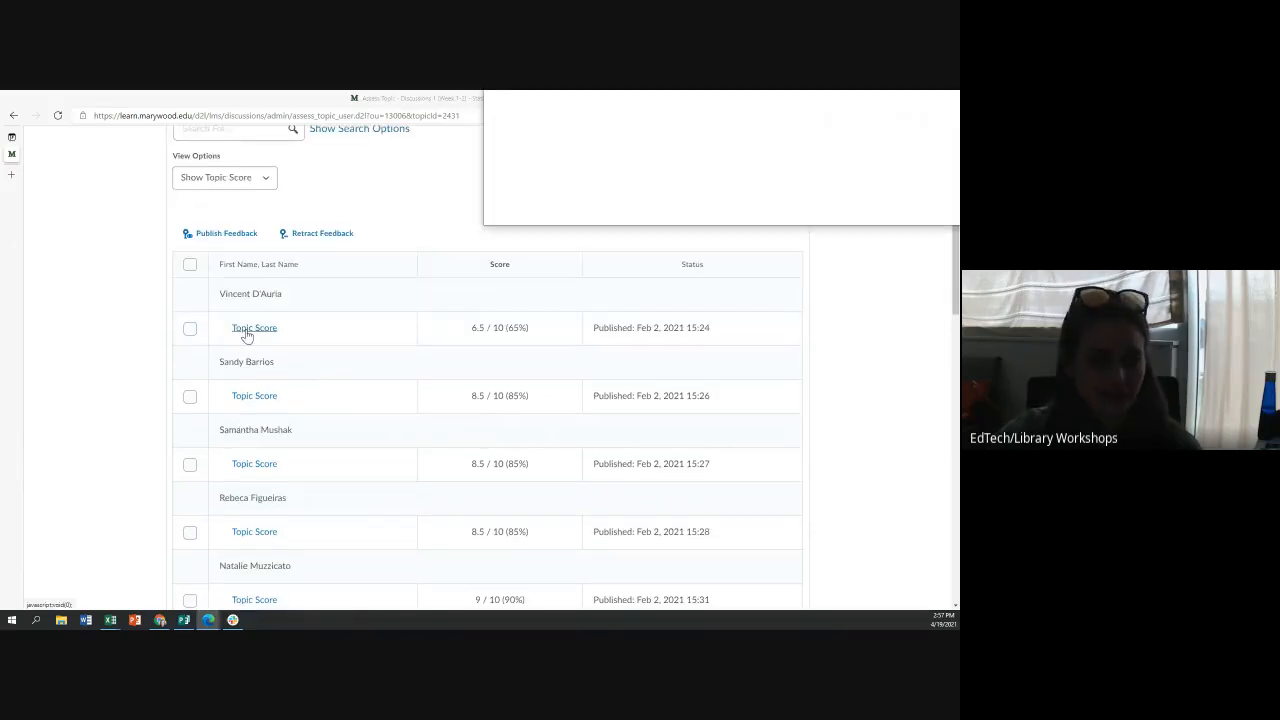
drag(662, 227, 652, 314)
drag(712, 97, 528, 118)
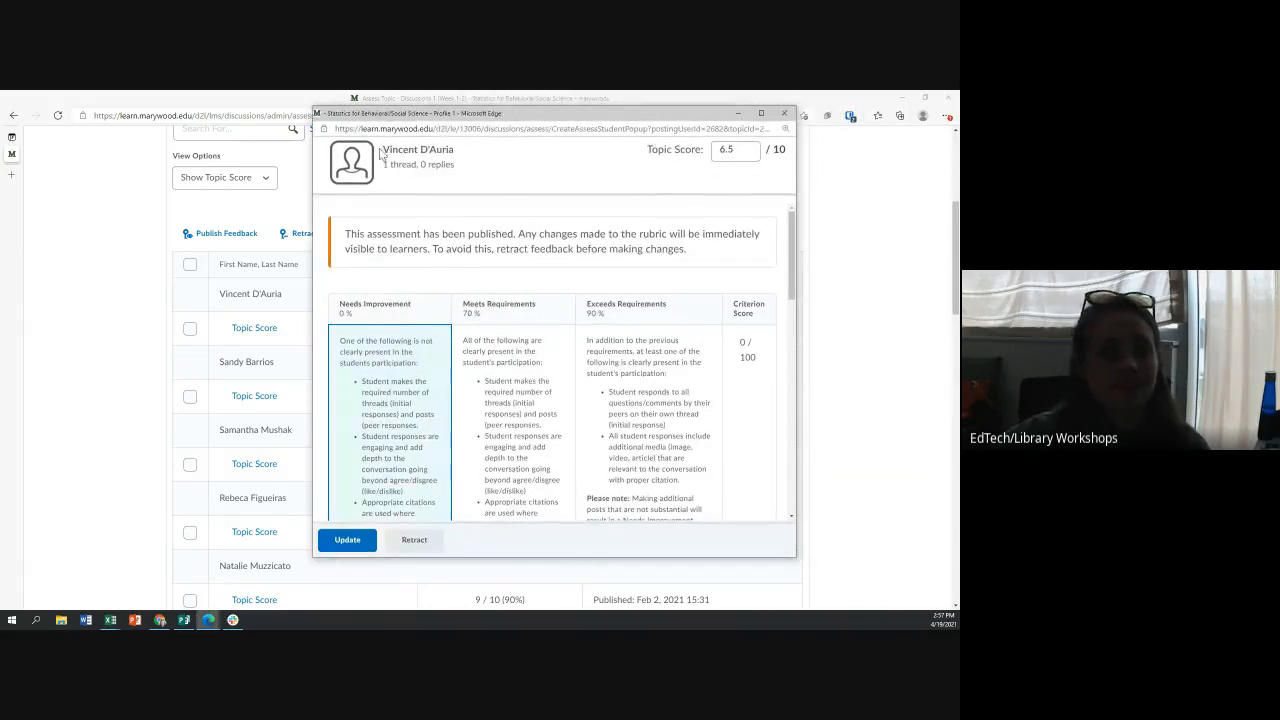
drag(384, 152, 448, 152)
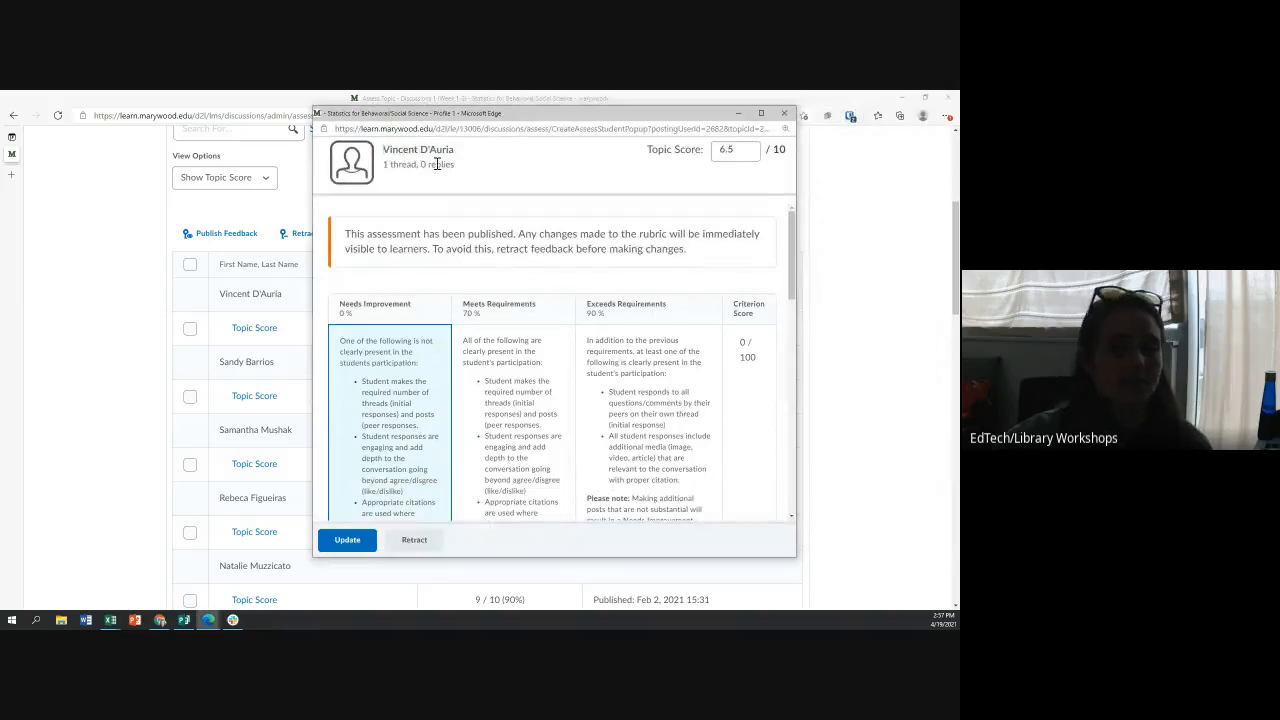
scroll(451, 228, down, 5)
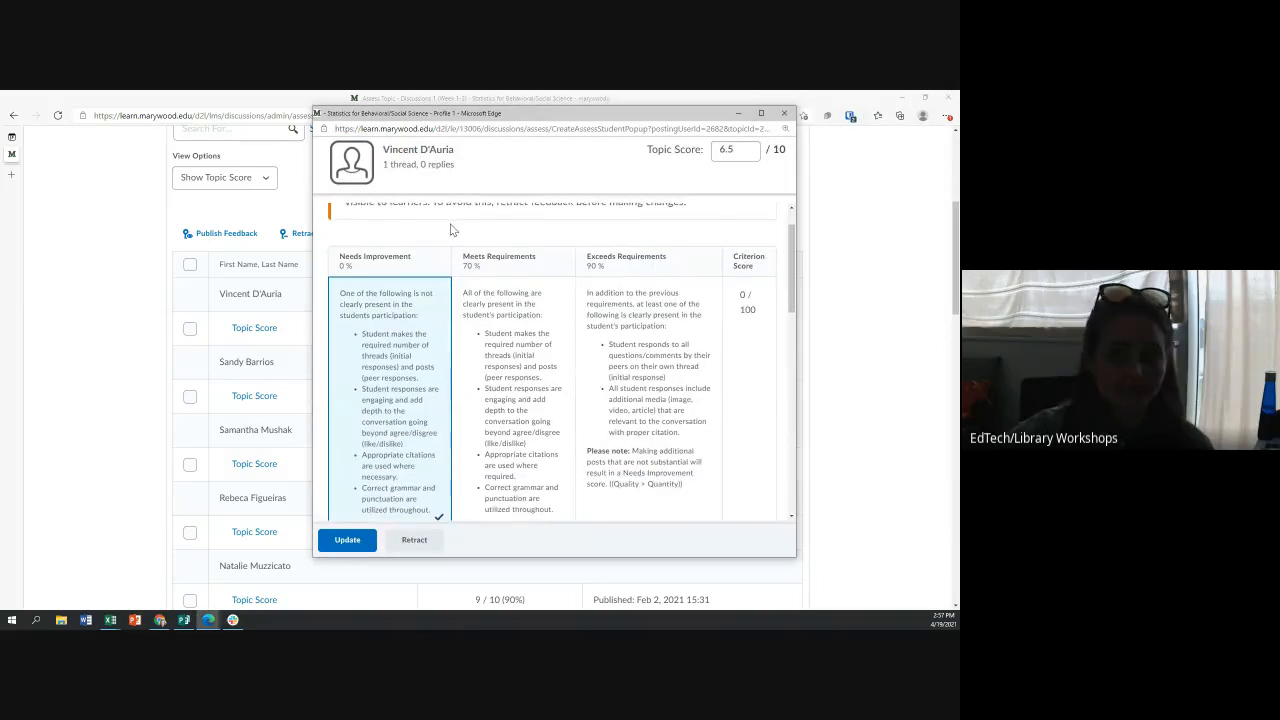
scroll(516, 300, up, 5)
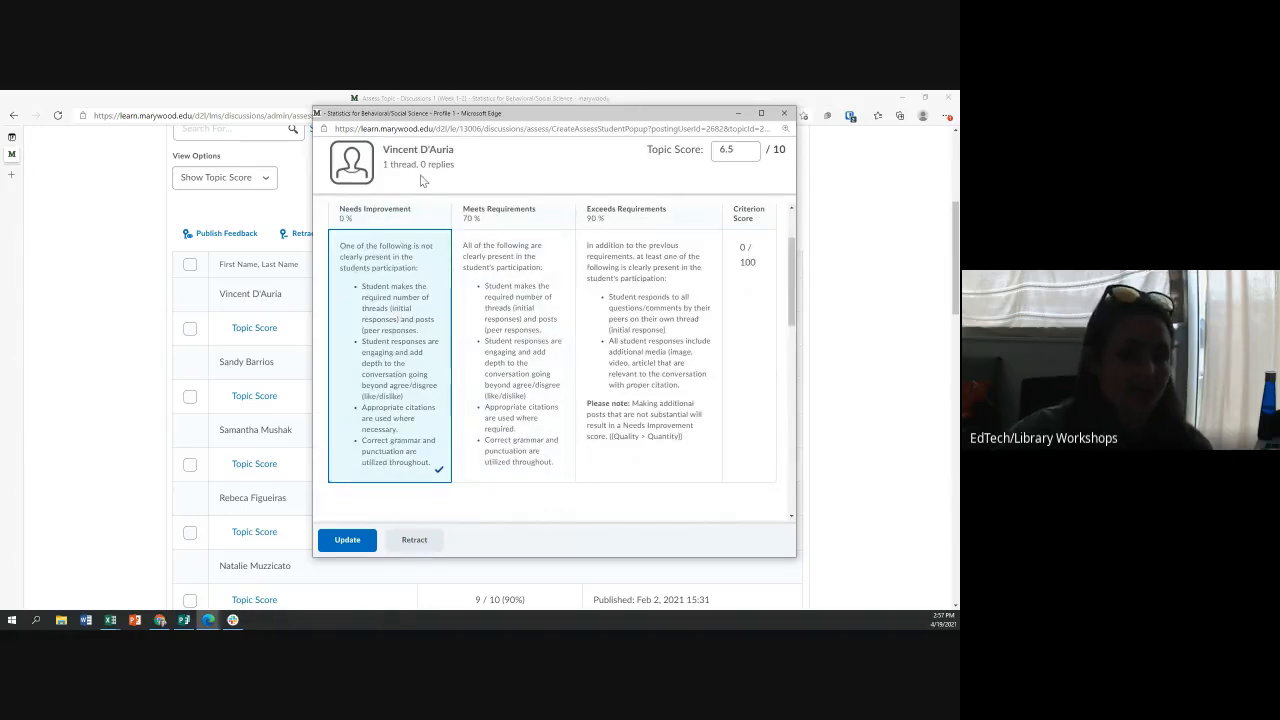
drag(421, 166, 467, 163)
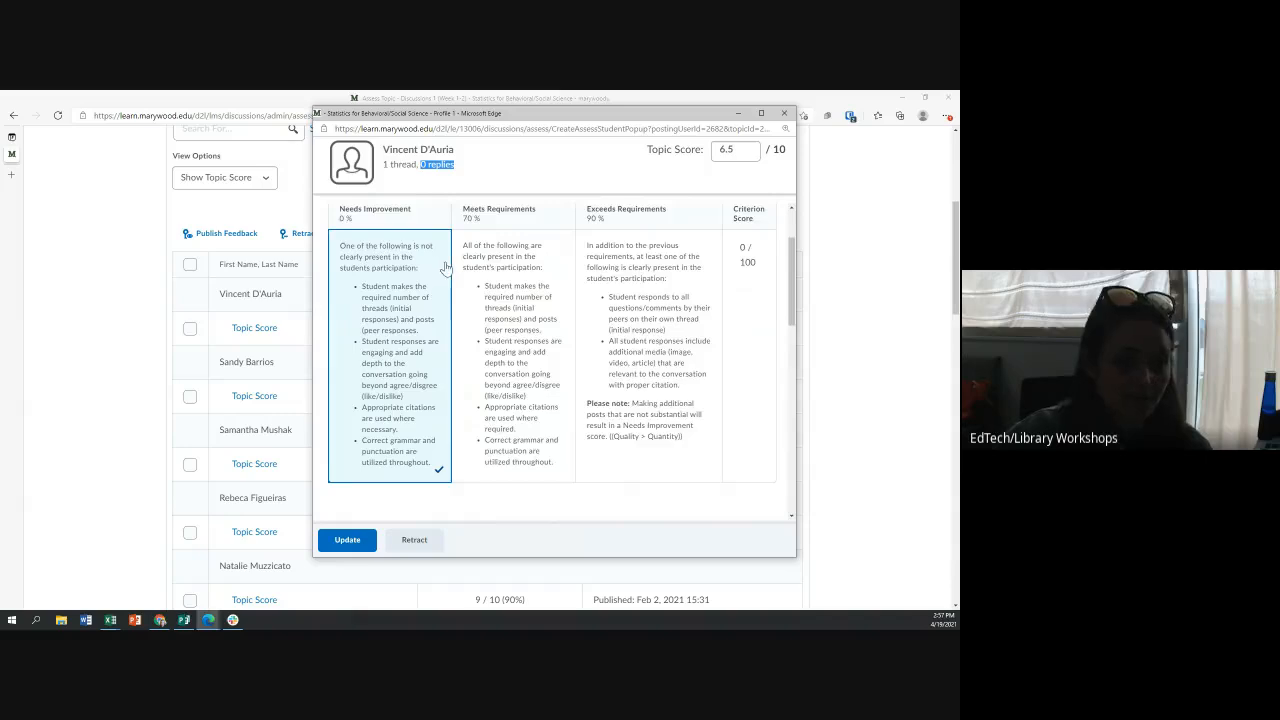
Enlarge the general feedback box and read the first student's feedback and discussion post.
scroll(449, 280, down, 5)
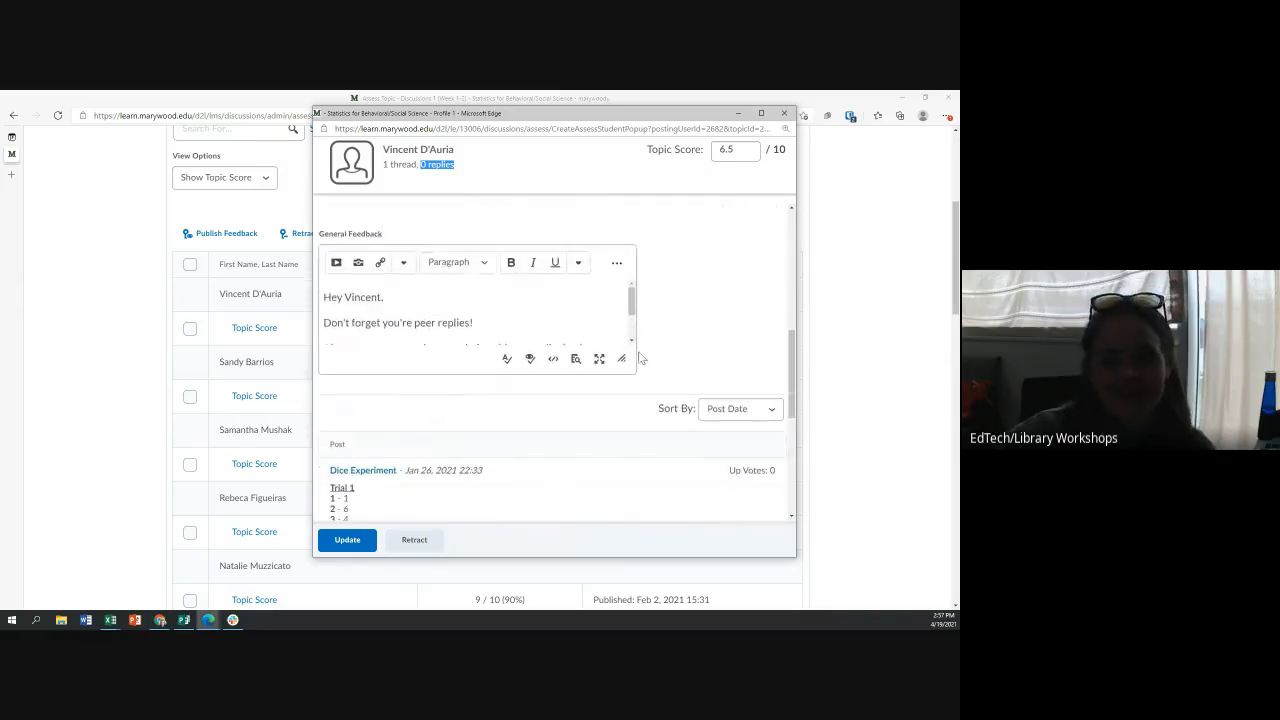
drag(623, 359, 631, 390)
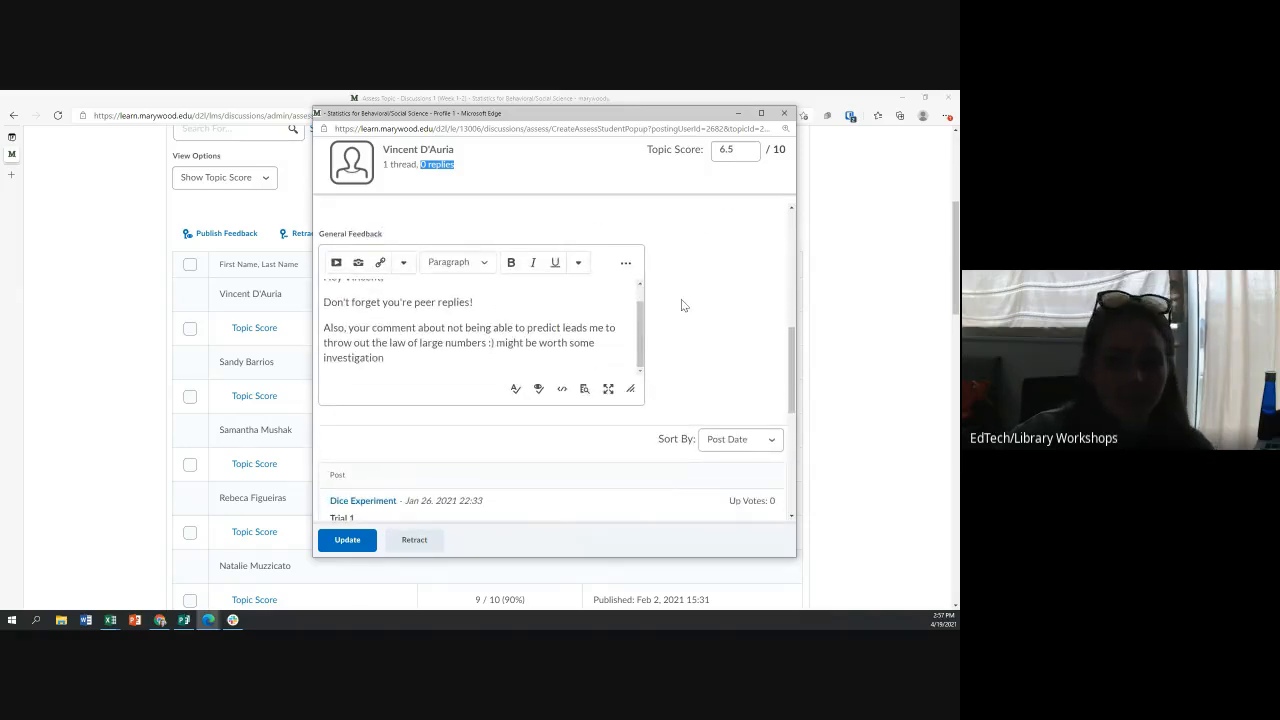
scroll(681, 304, down, 4)
scroll(395, 397, down, 3)
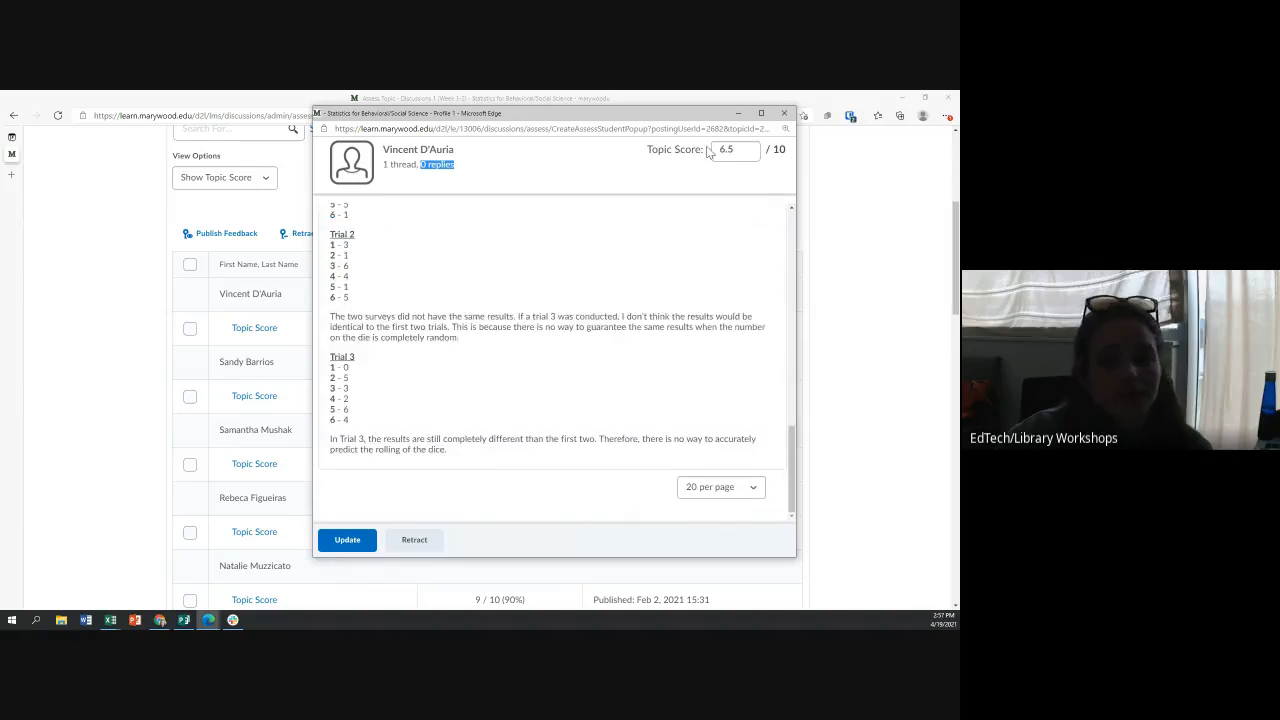
Compare the first student's topic score with the selected Needs Improvement rubric level, and close the assessment window.
drag(748, 149, 718, 149)
scroll(516, 343, up, 5)
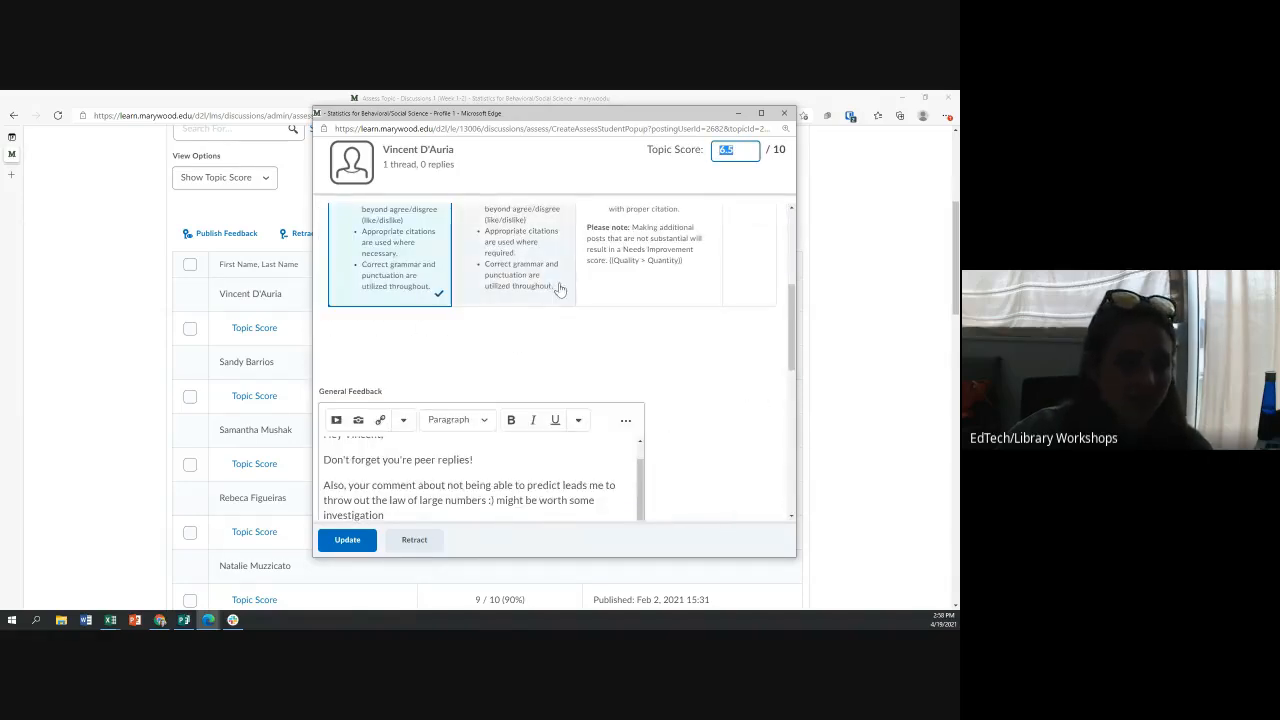
scroll(526, 298, up, 3)
drag(415, 224, 323, 240)
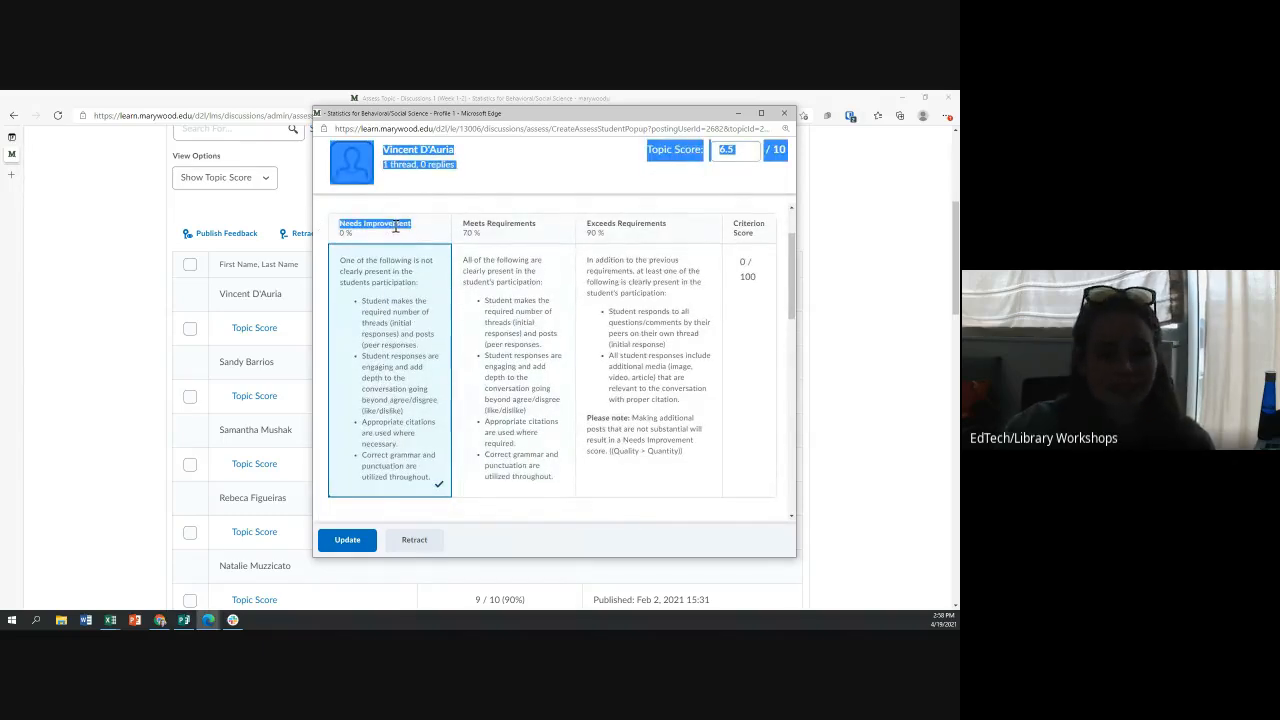
click(396, 227)
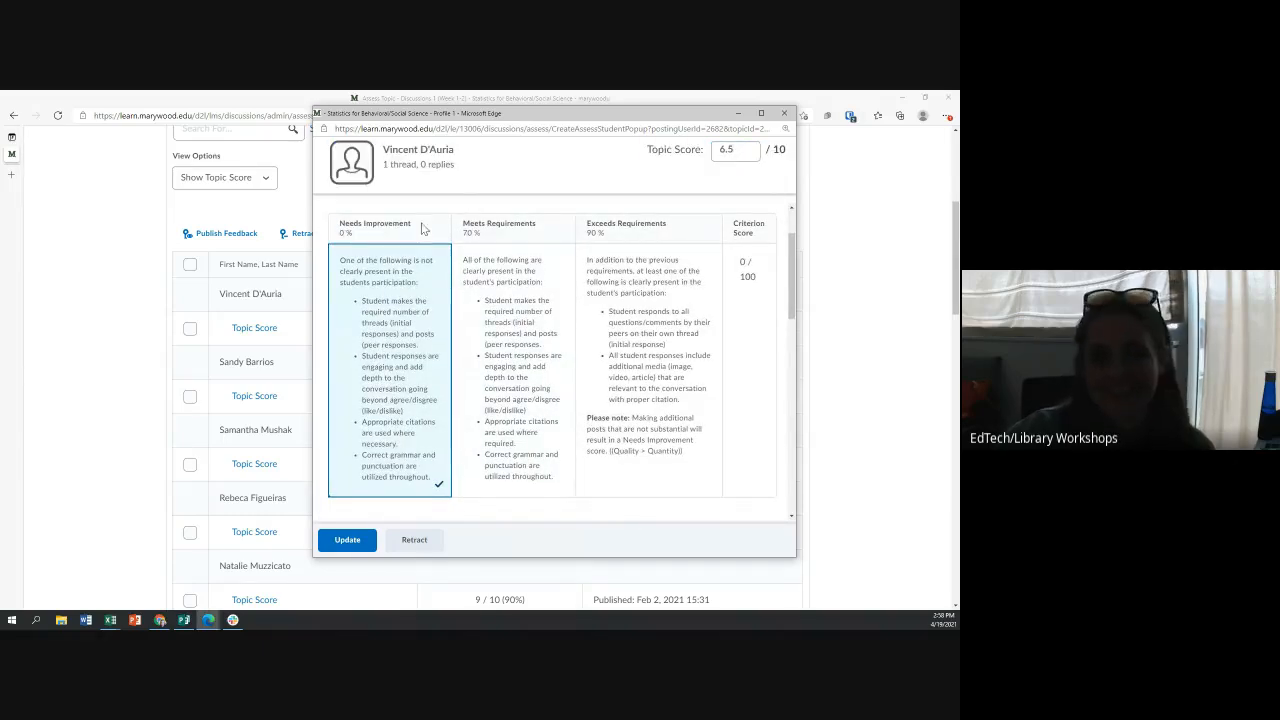
click(784, 113)
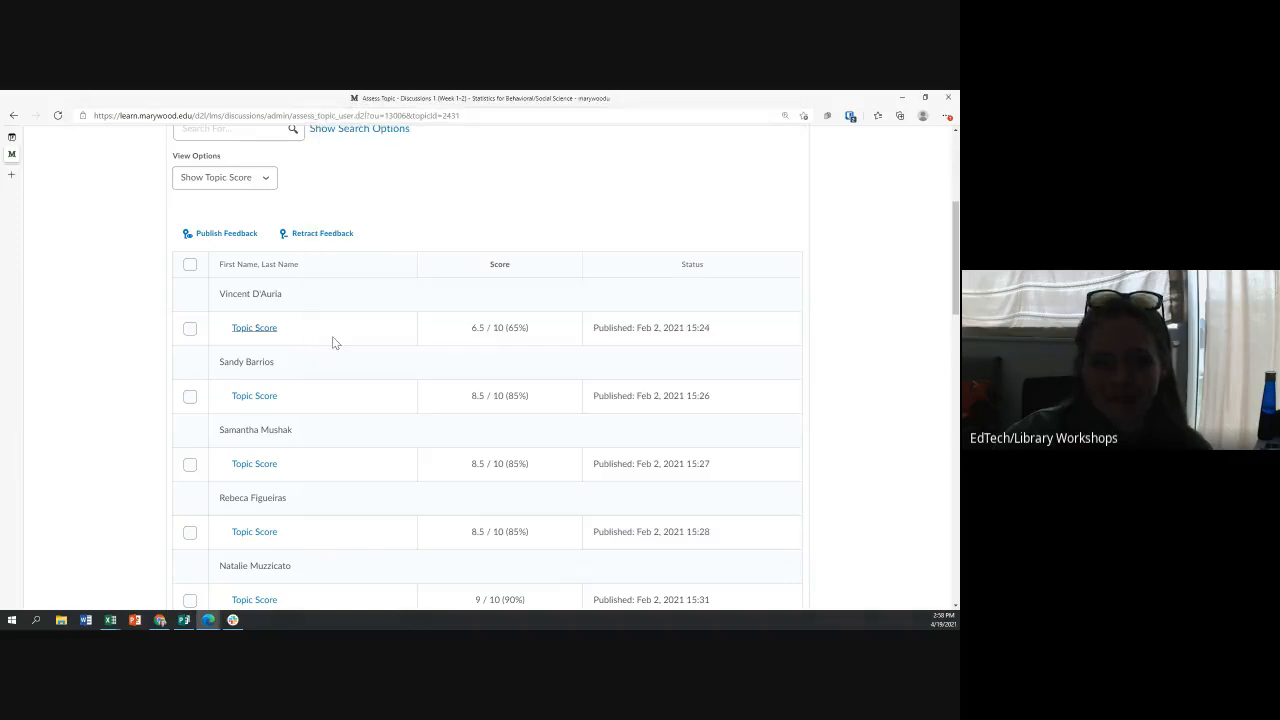
Open the second listed student's topic score, move its window over the list, and check the student's name and rubric level.
click(256, 396)
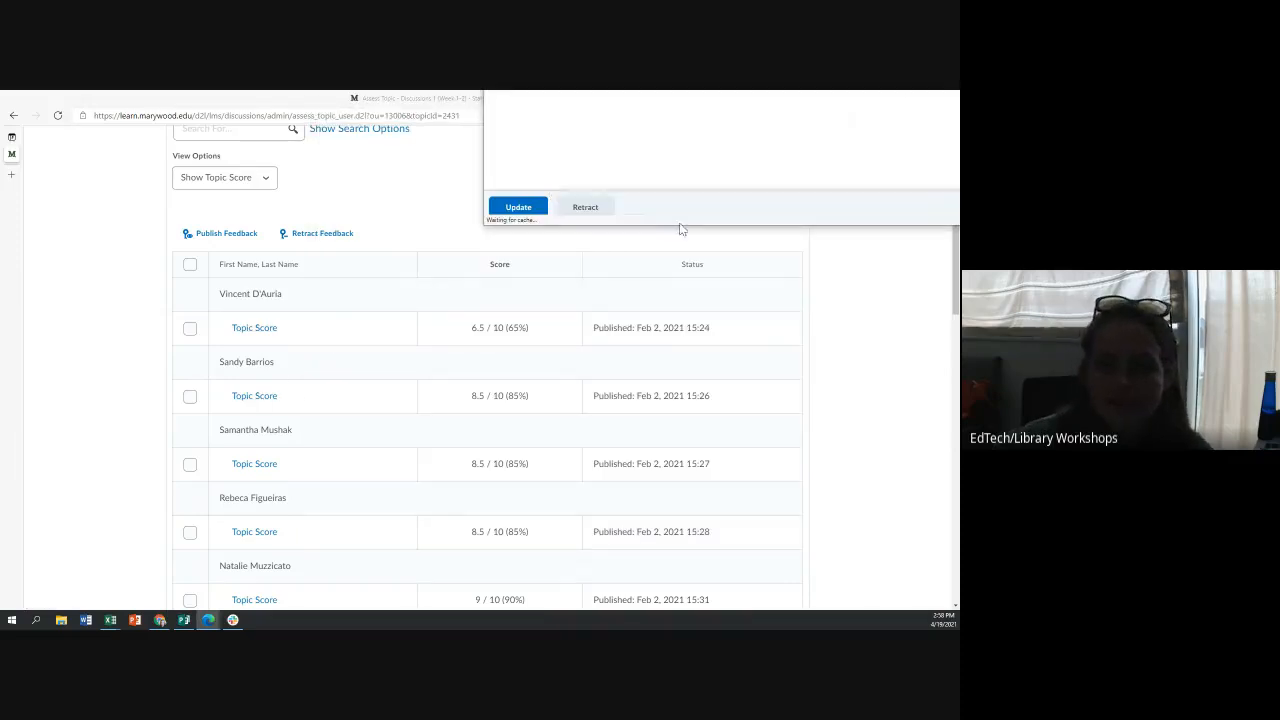
drag(688, 97, 426, 105)
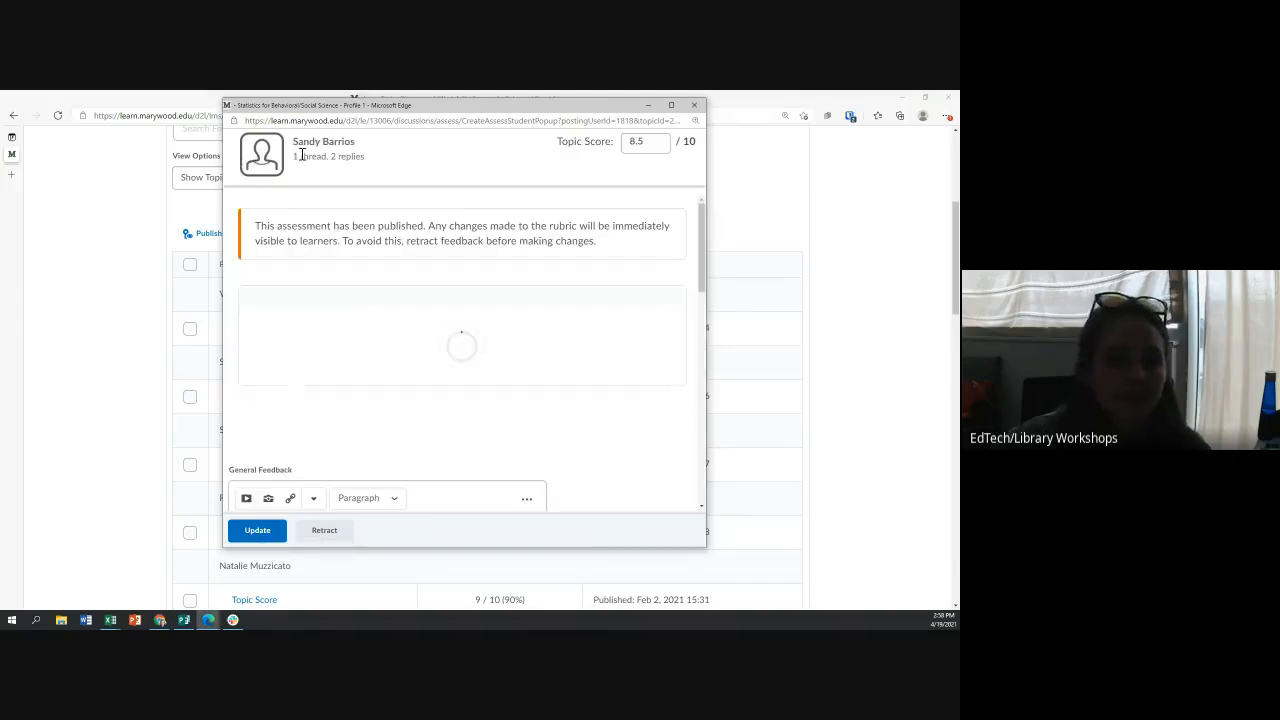
drag(292, 142, 354, 144)
click(316, 168)
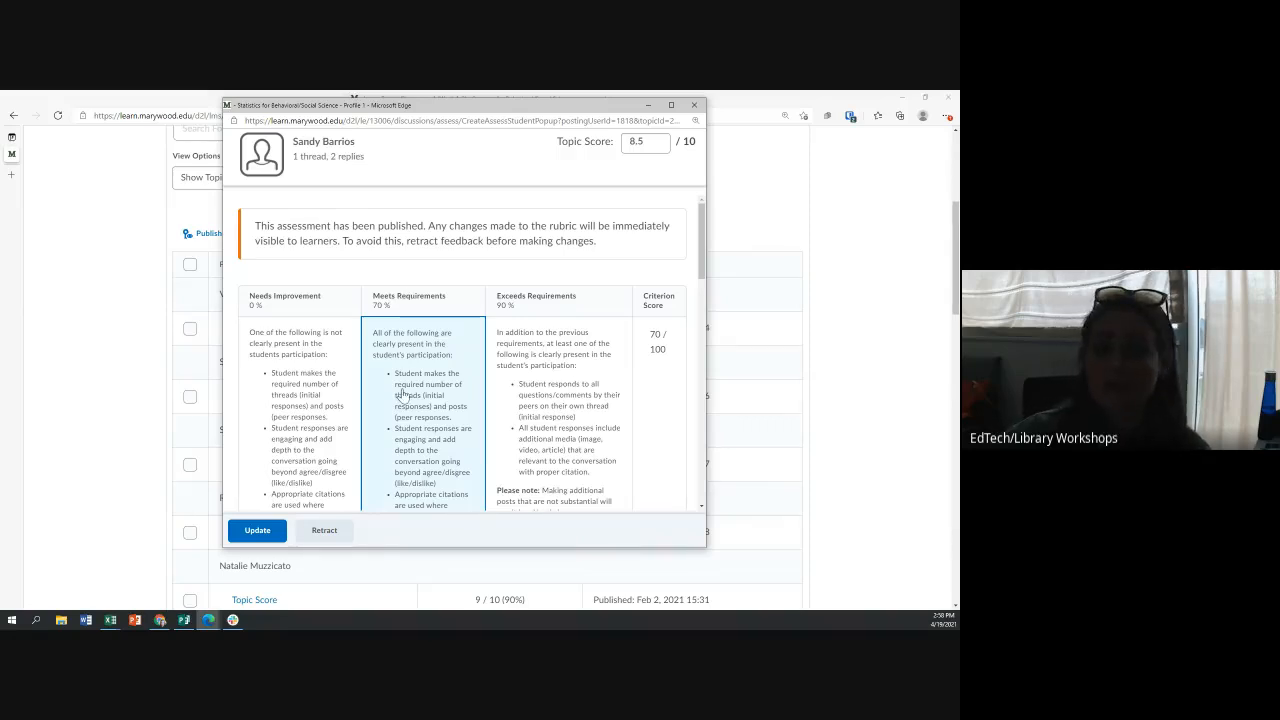
Read the second listed student's discussion posts, compare the topic score with the Meets and Exceeds Requirements rubric levels, and close the assessment window.
scroll(400, 395, down, 8)
scroll(373, 392, down, 6)
scroll(604, 309, down, 5)
scroll(310, 251, down, 5)
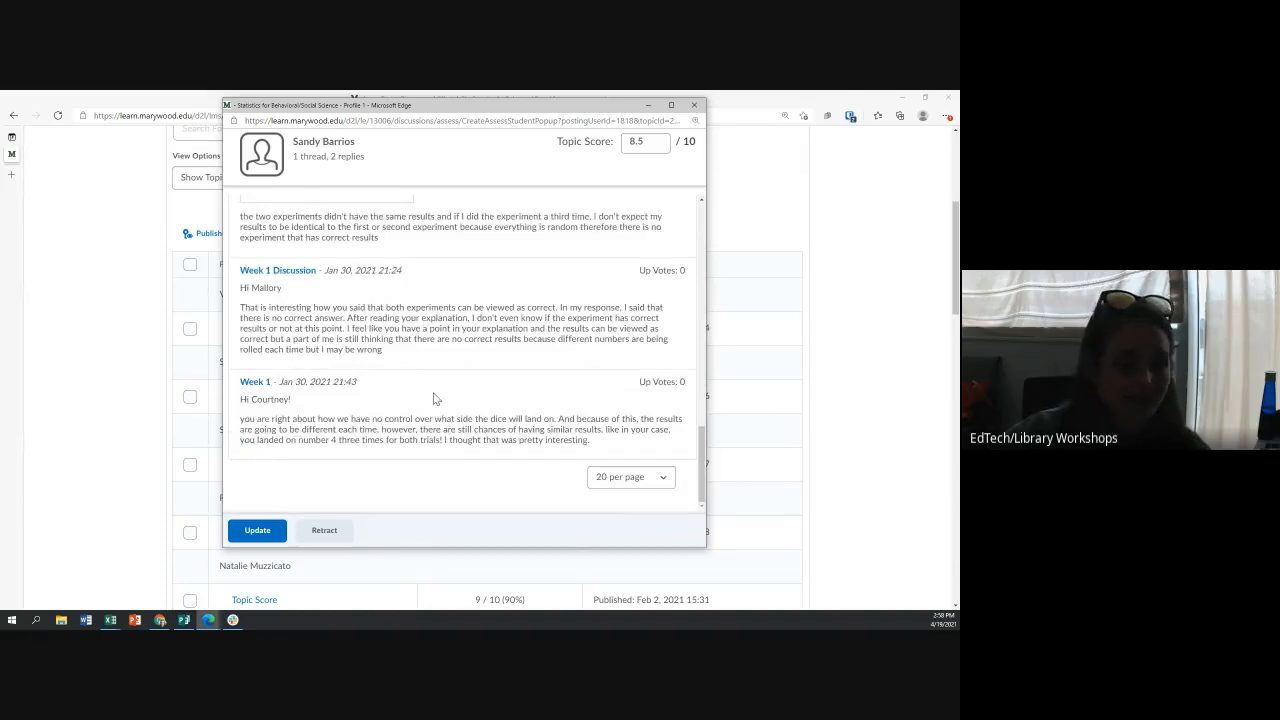
scroll(434, 398, up, 6)
double_click(640, 141)
scroll(525, 393, up, 8)
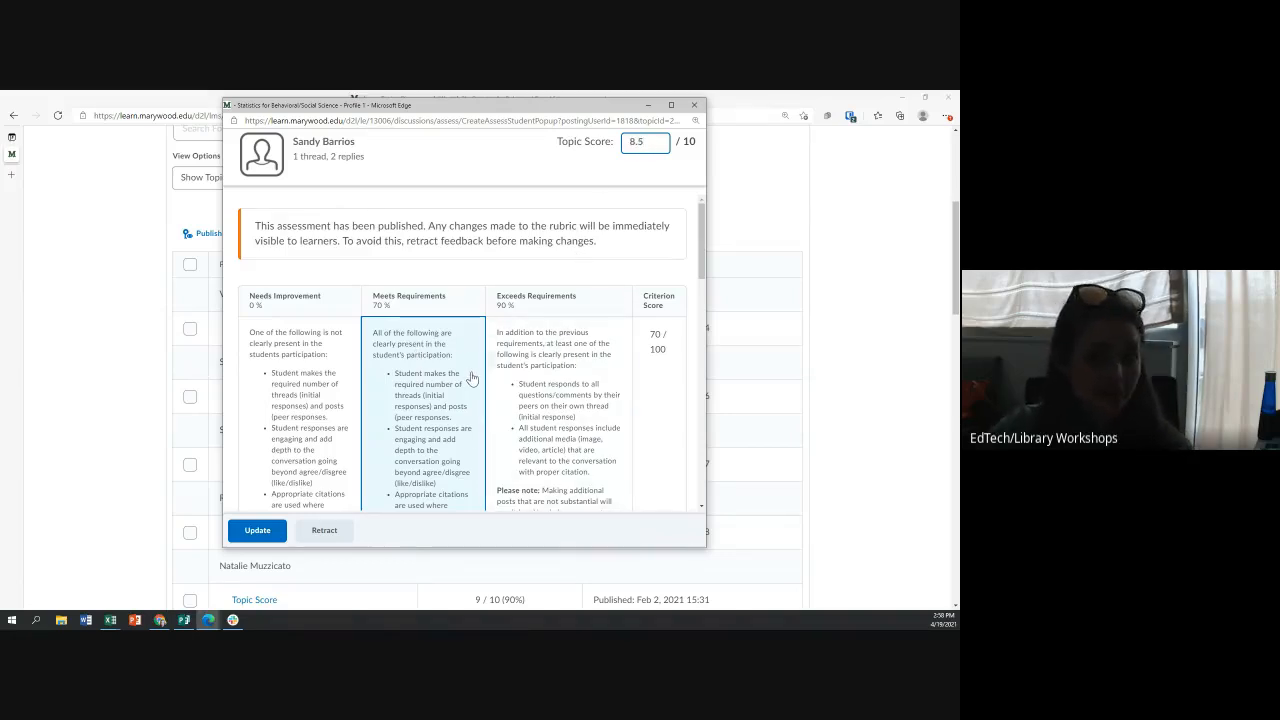
scroll(527, 335, down, 1)
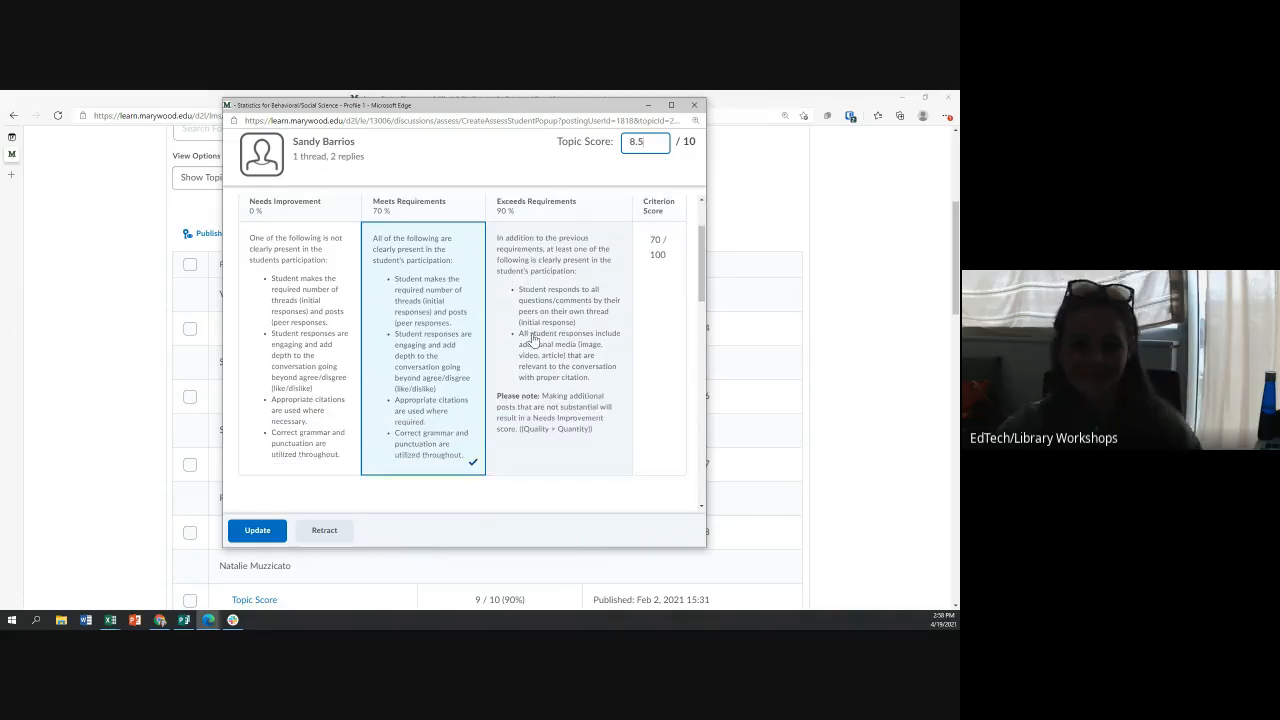
click(694, 105)
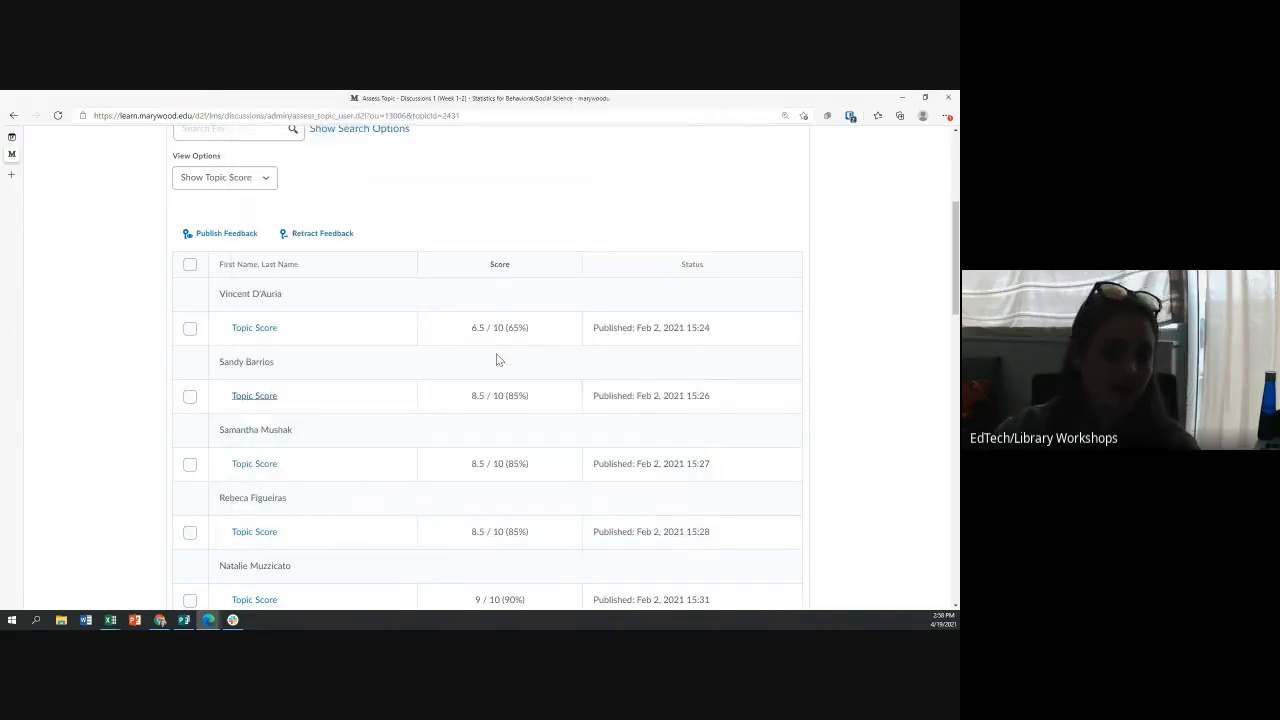
Go to the course gradebook, open the Assignments page in a new browser tab, and switch to that tab.
scroll(460, 272, up, 1)
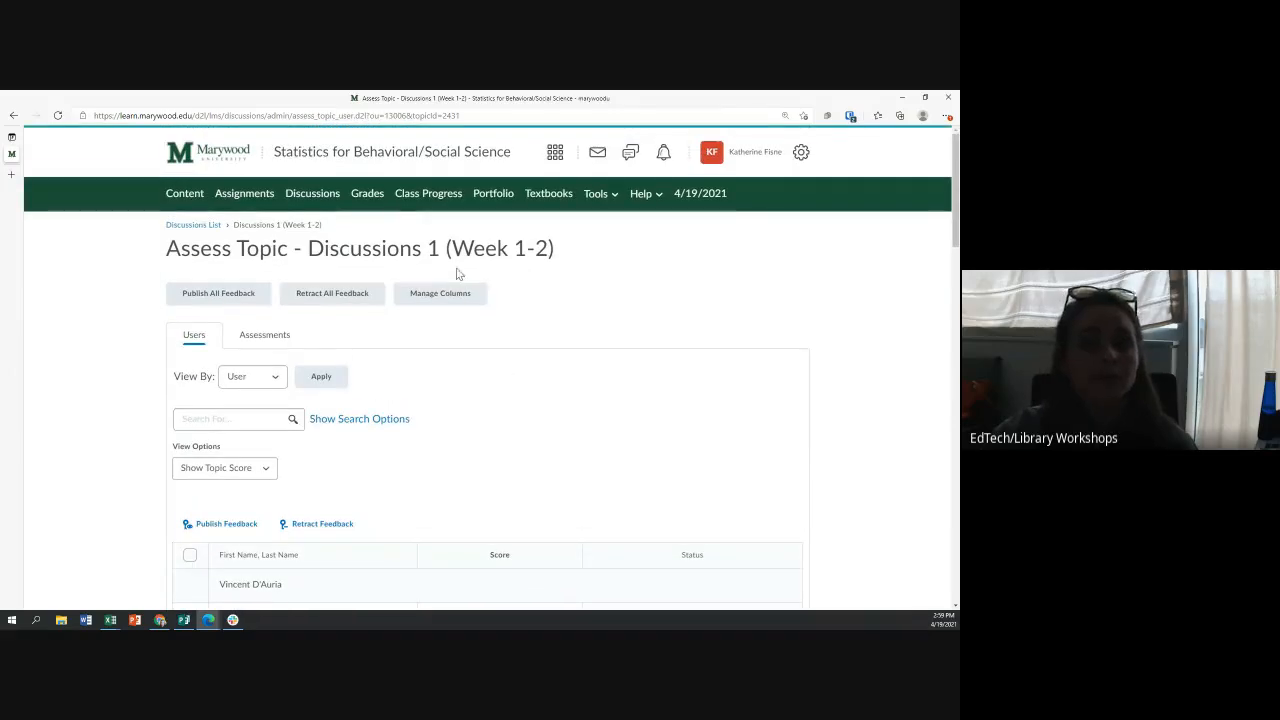
click(379, 203)
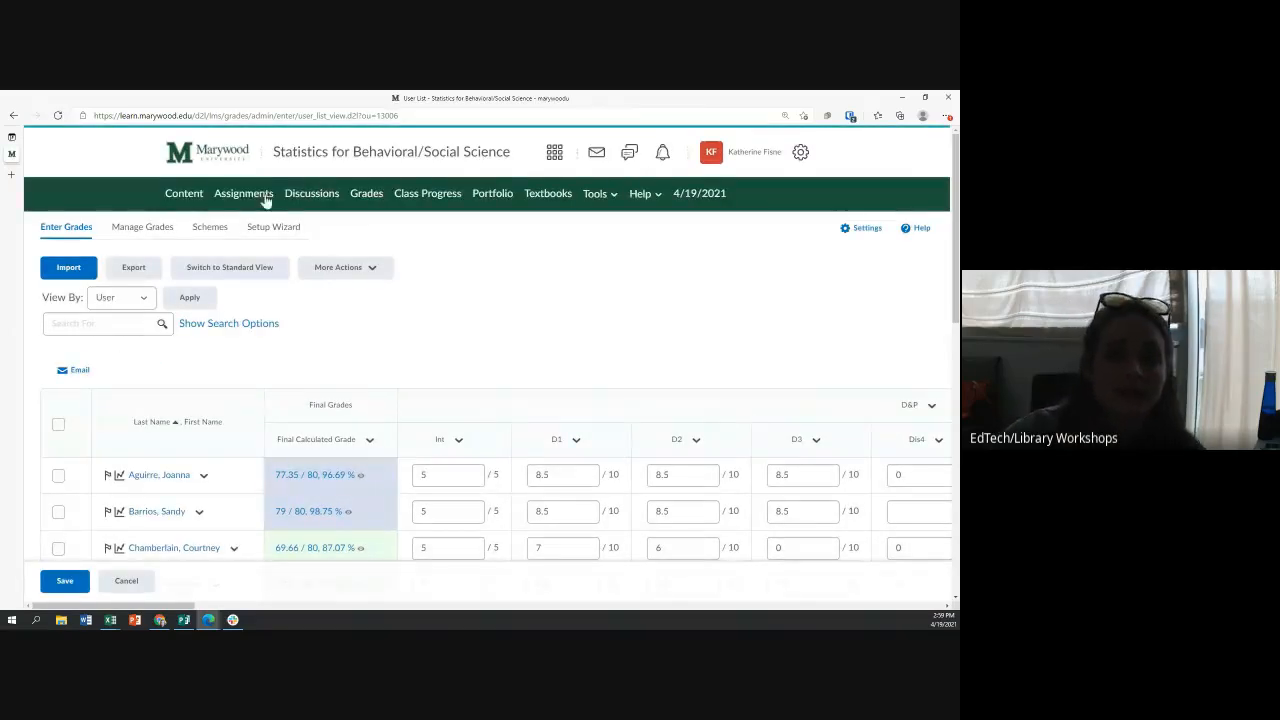
right_click(265, 196)
click(290, 205)
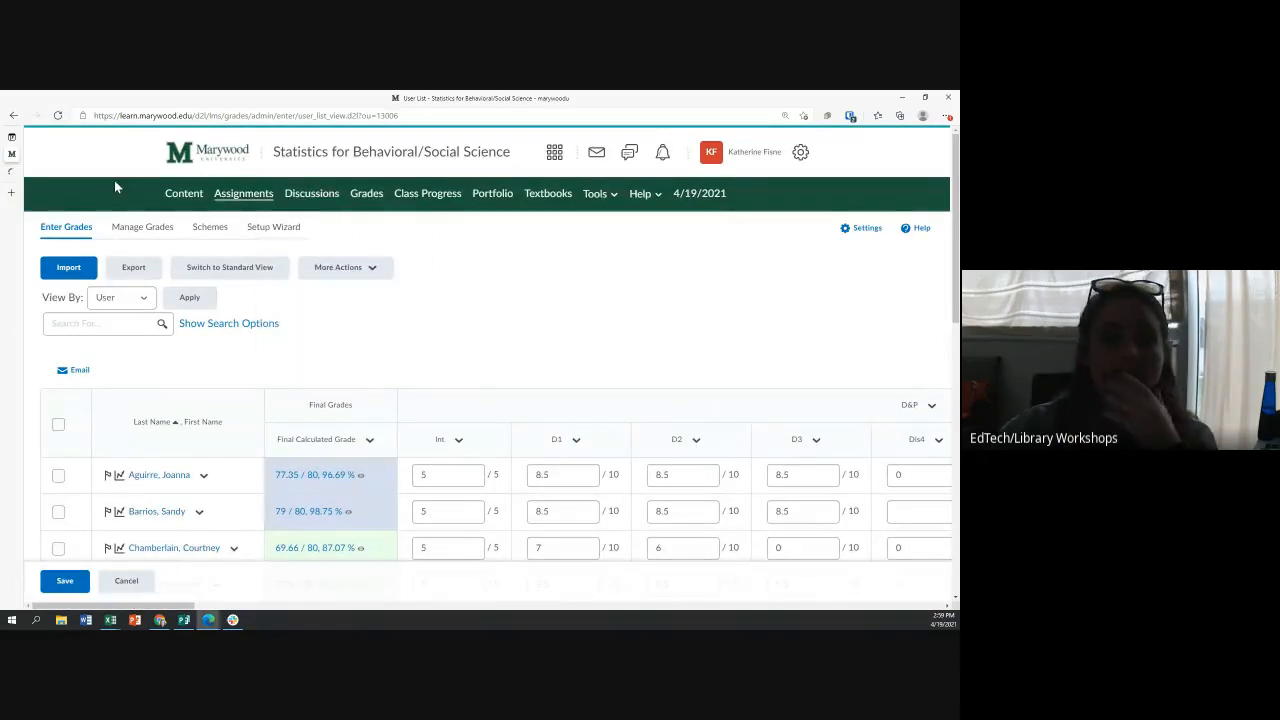
click(11, 172)
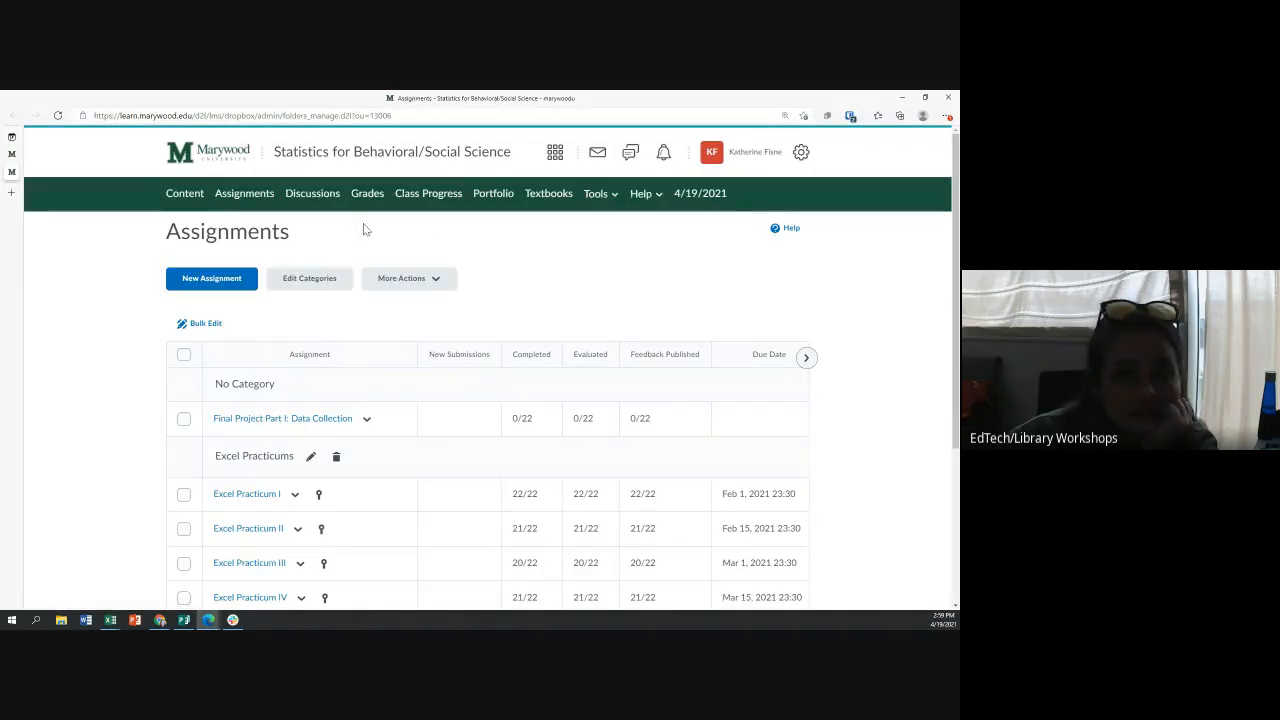
Edit the Final Project Part I: Data Collection assignment to link it to the Final Project: Part I grade item, and try to save it.
scroll(290, 420, down, 1)
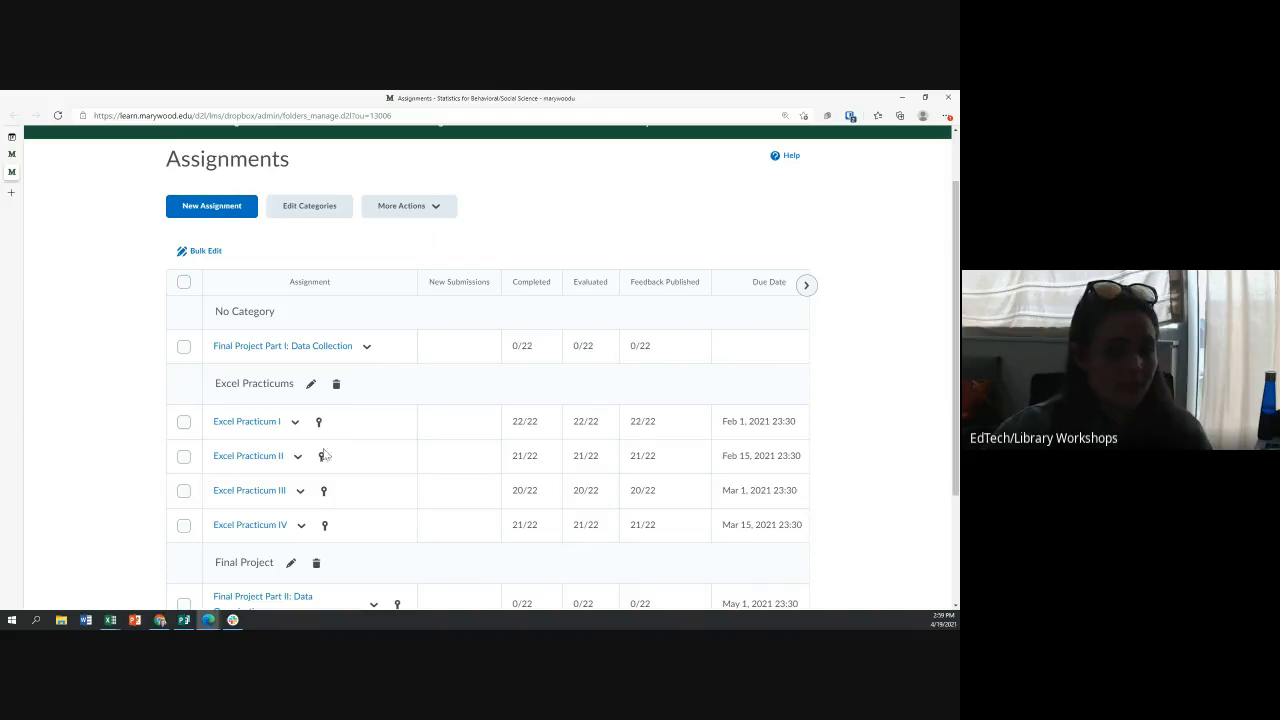
click(366, 345)
click(385, 412)
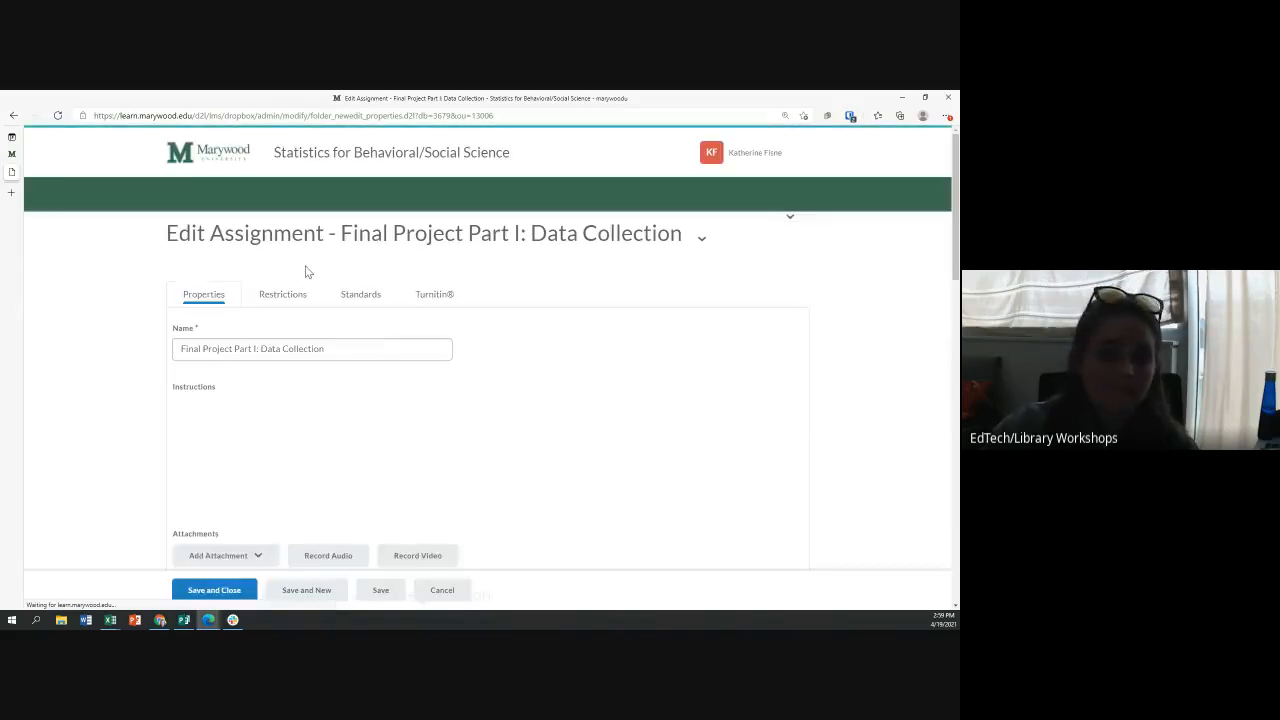
scroll(294, 304, down, 5)
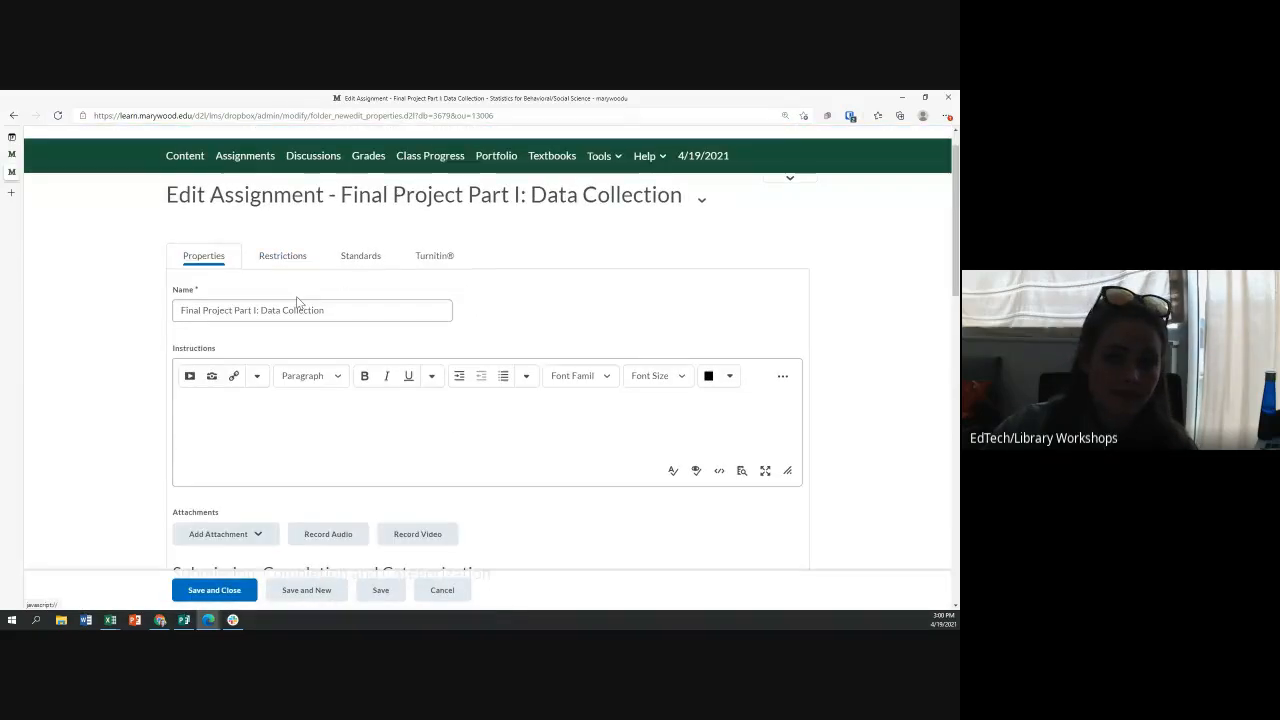
scroll(287, 309, down, 4)
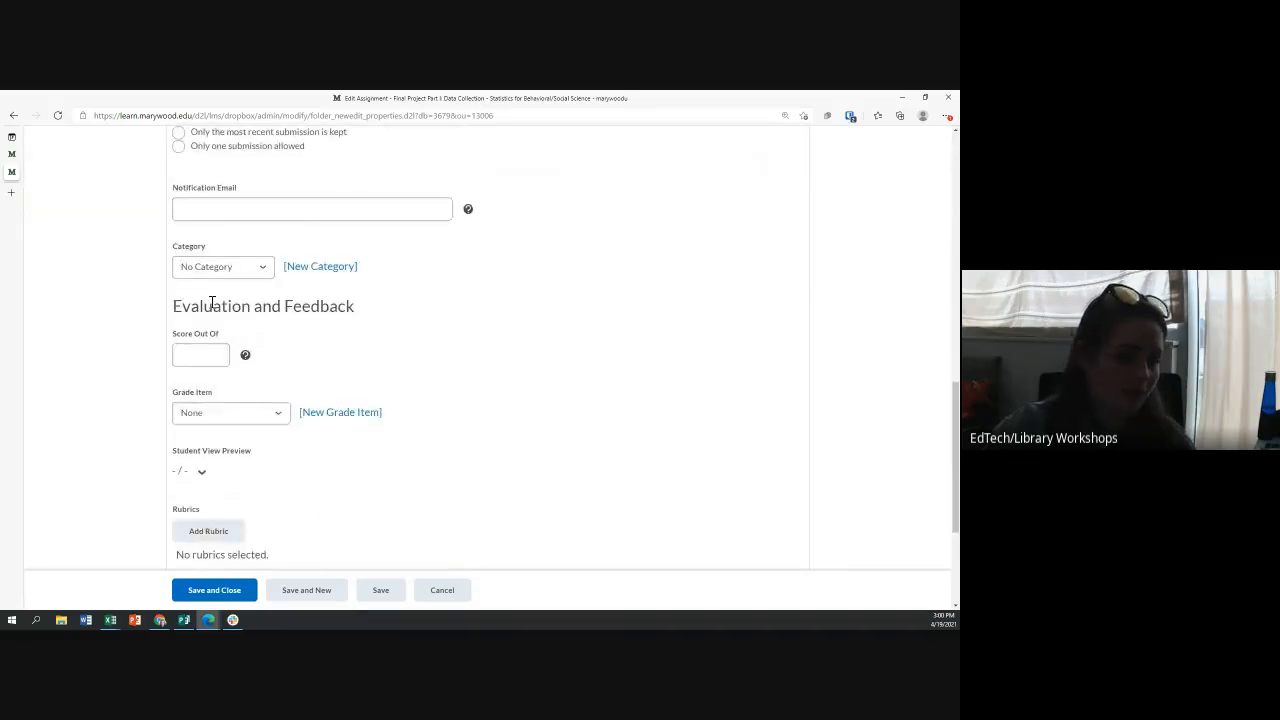
scroll(211, 303, down, 1)
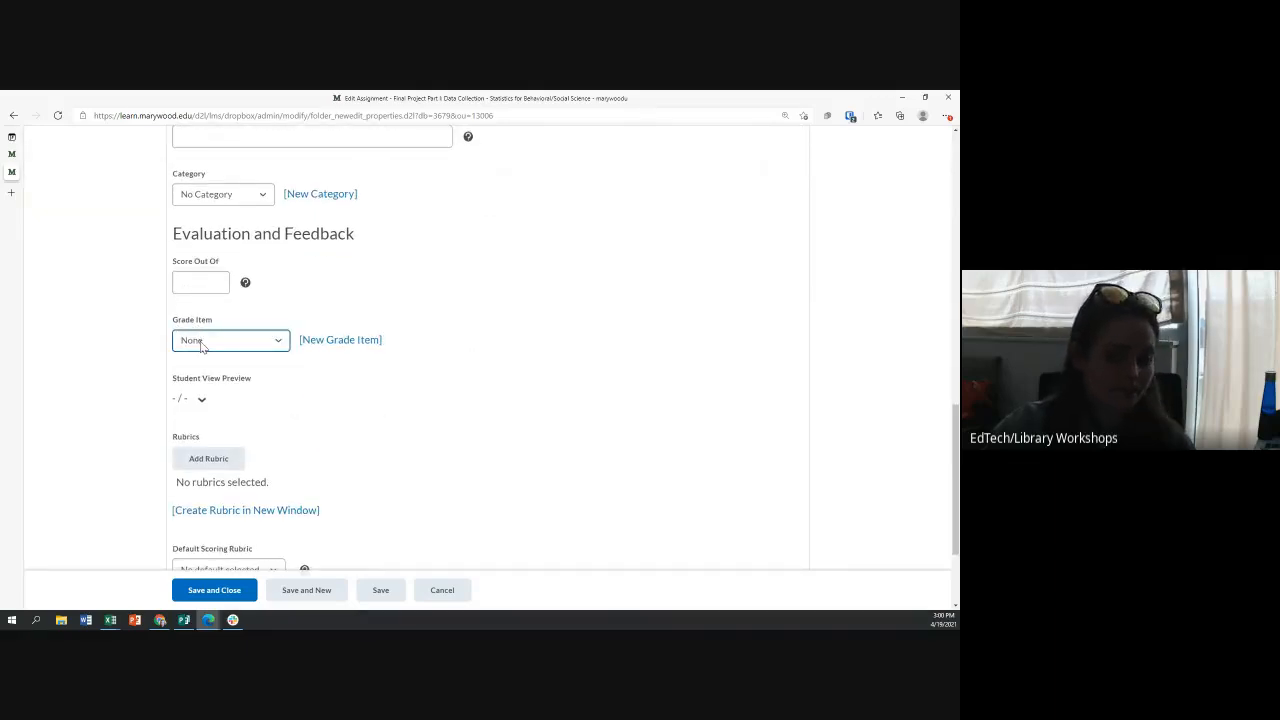
click(213, 345)
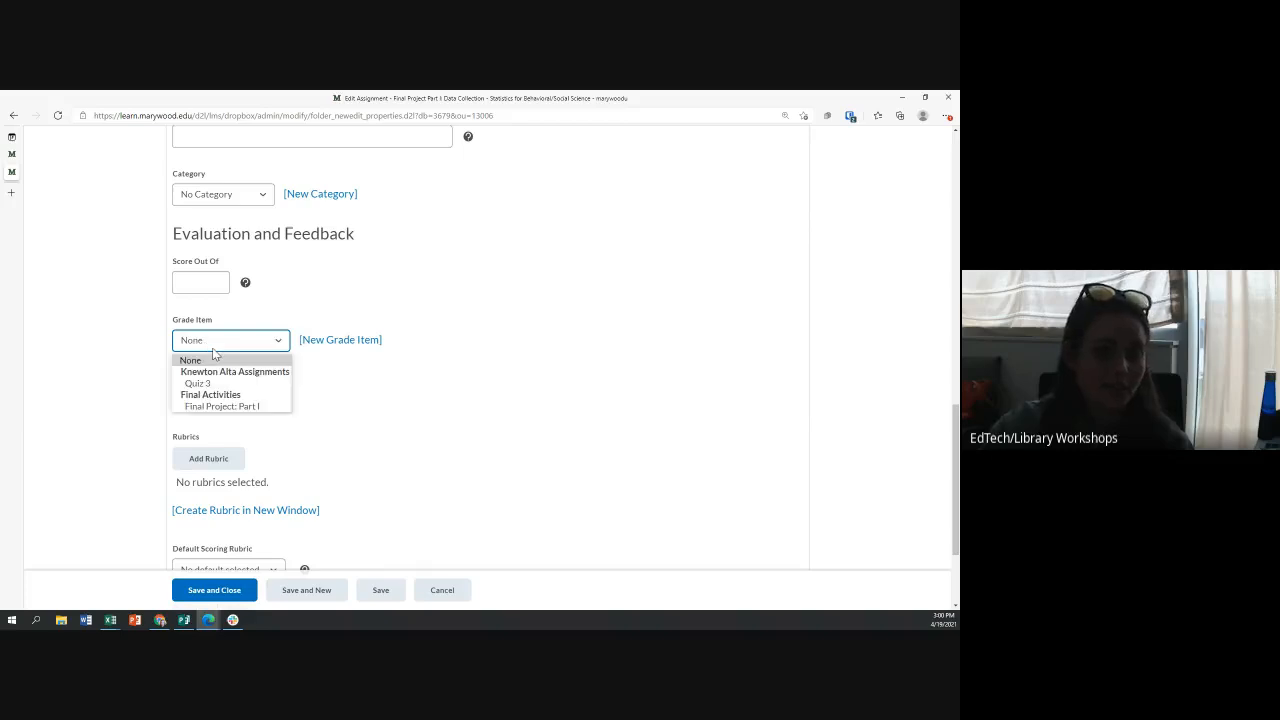
click(214, 406)
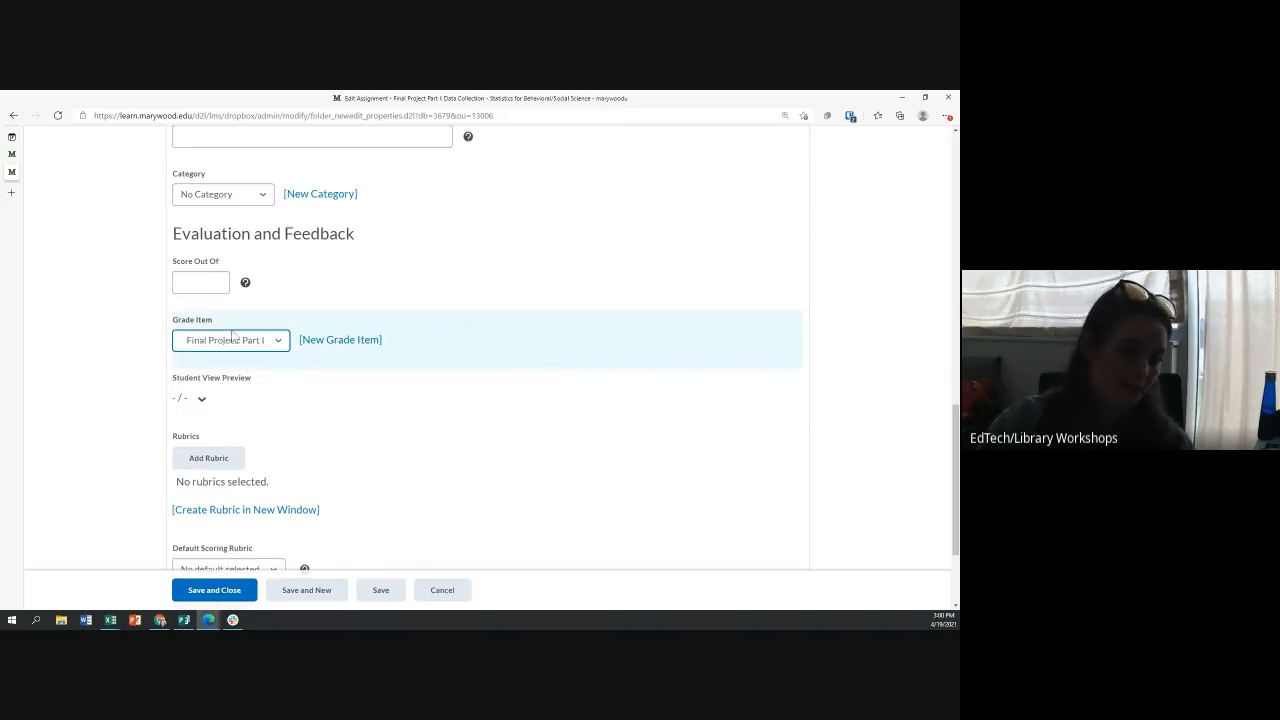
scroll(290, 375, down, 2)
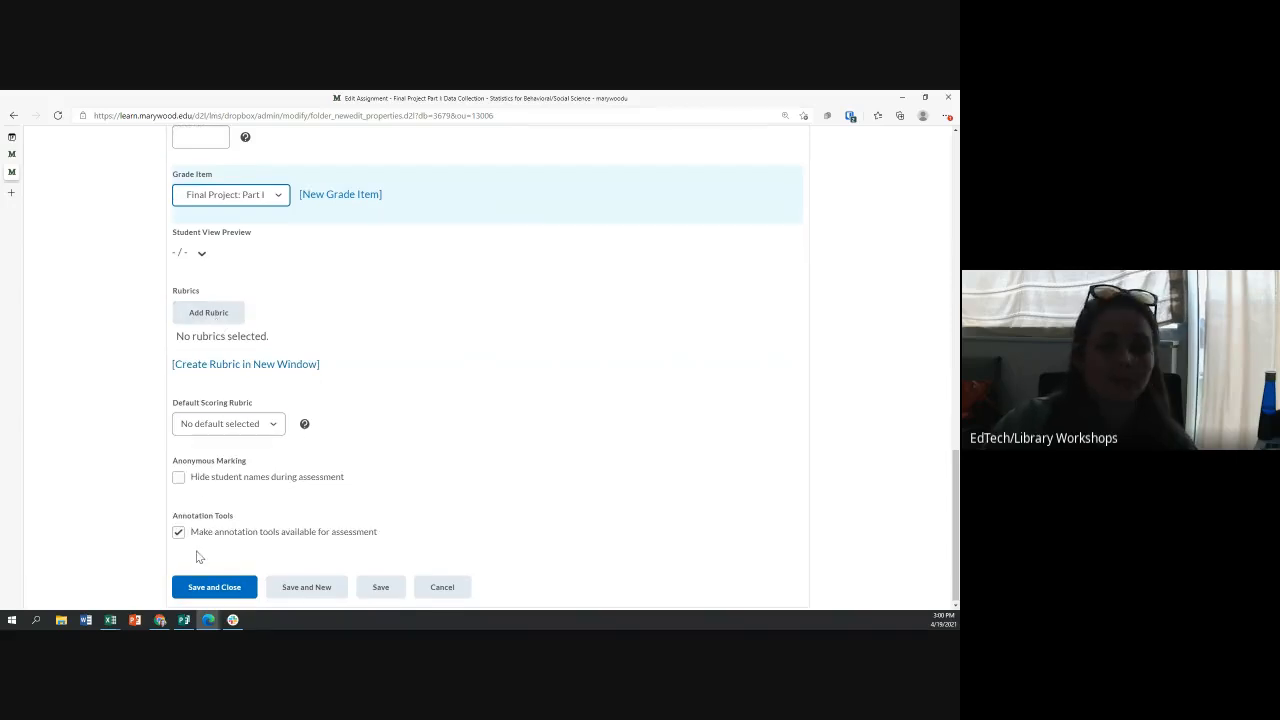
click(199, 590)
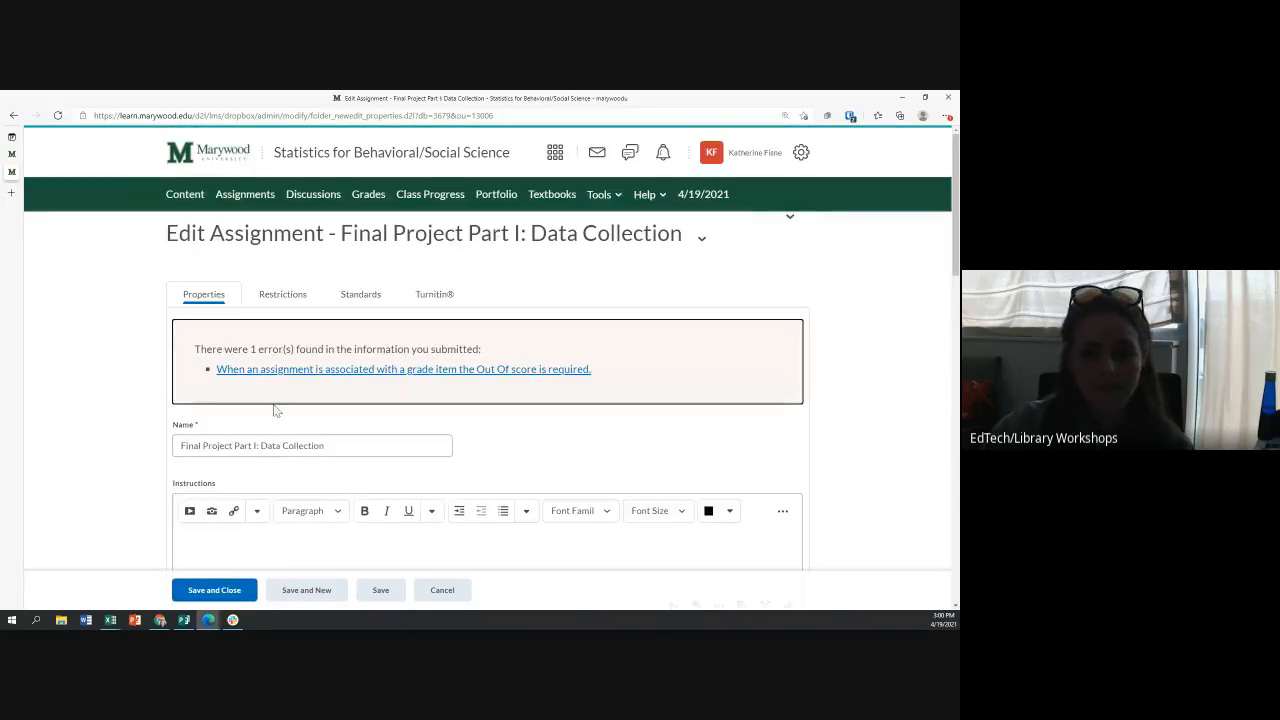
Set the Final Project Part I: Data Collection assignment's Score Out Of to 100.
scroll(354, 372, down, 4)
scroll(341, 373, down, 9)
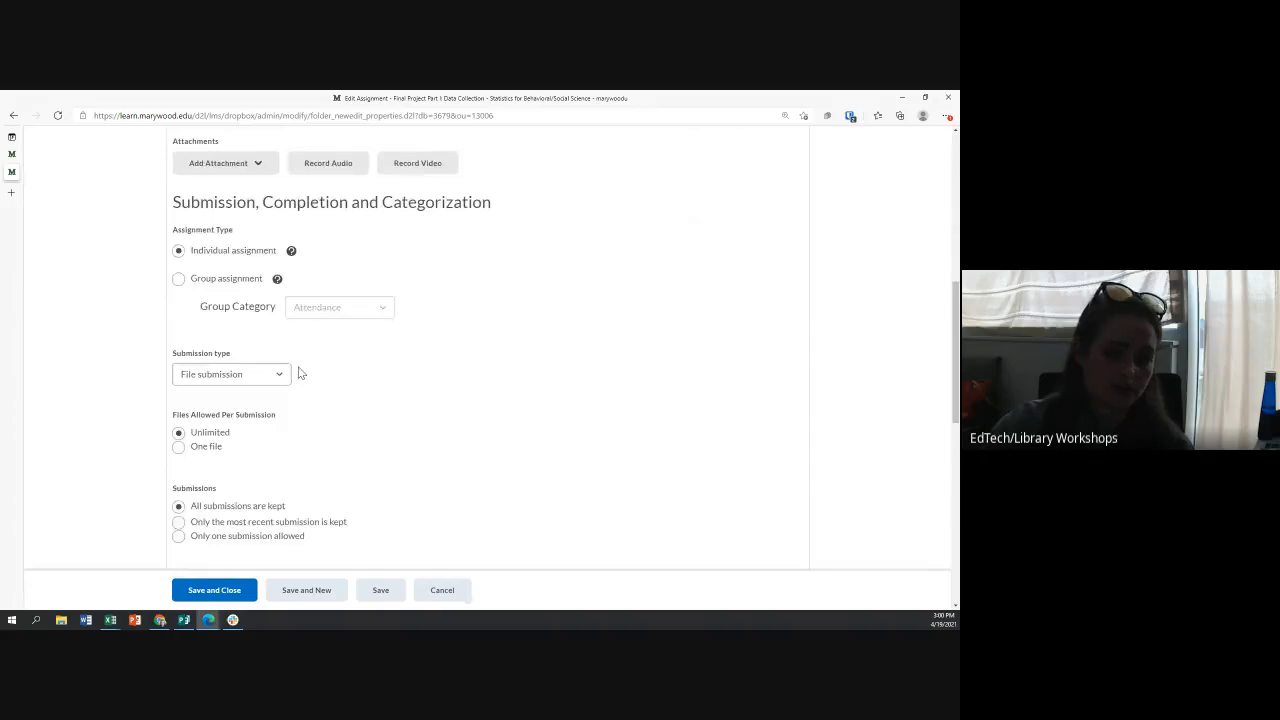
click(236, 366)
click(188, 305)
text(100)
click(282, 288)
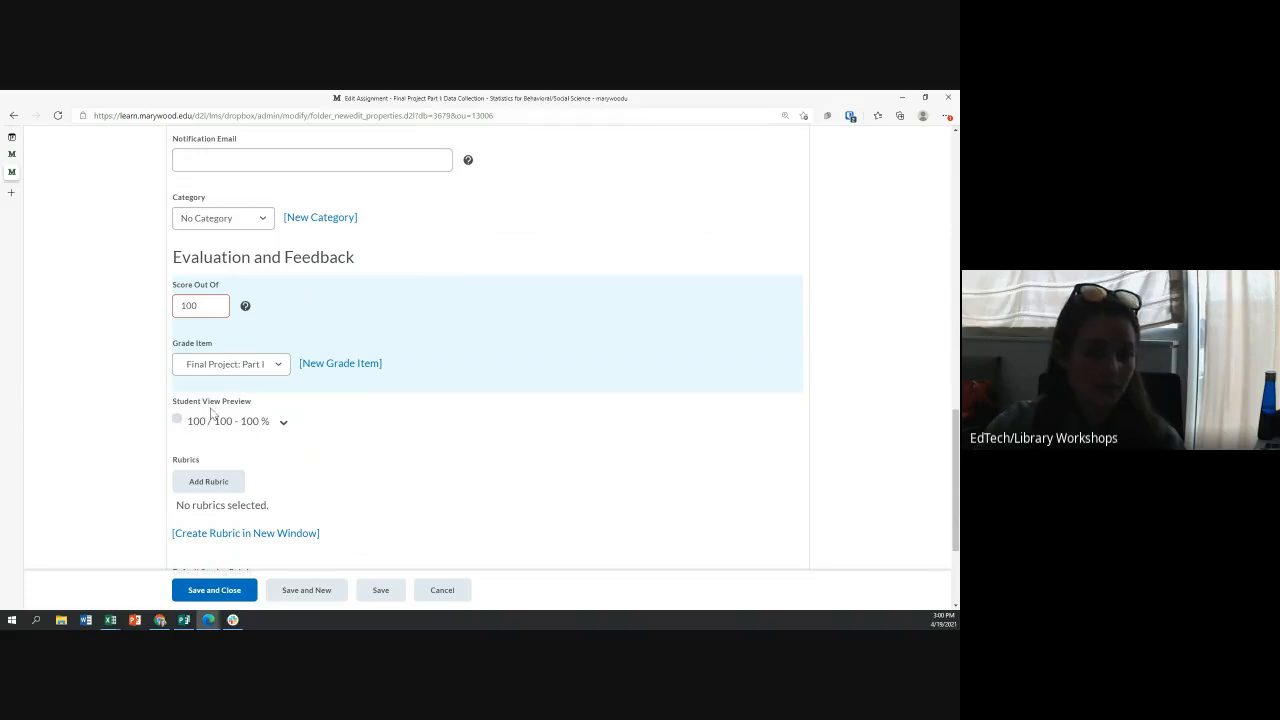
Override the assignment's student display settings to hide the points grade and grade scheme color, and save and close the assignment.
click(283, 422)
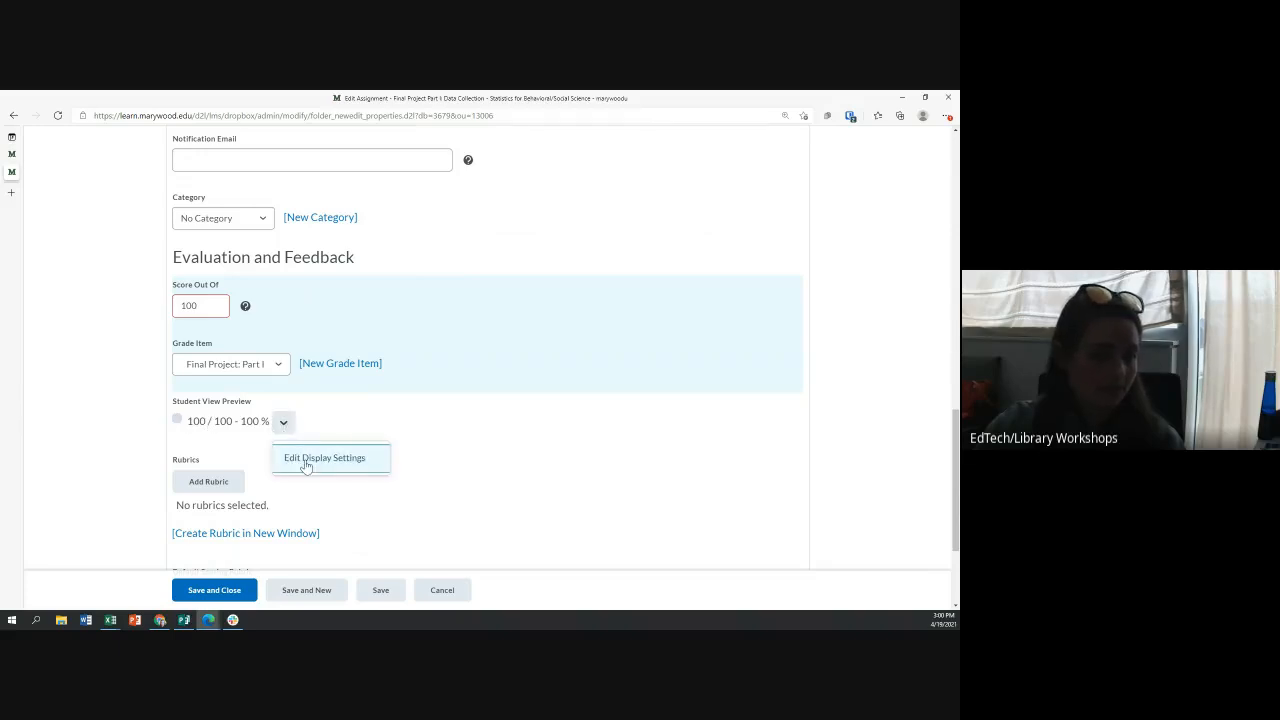
click(306, 463)
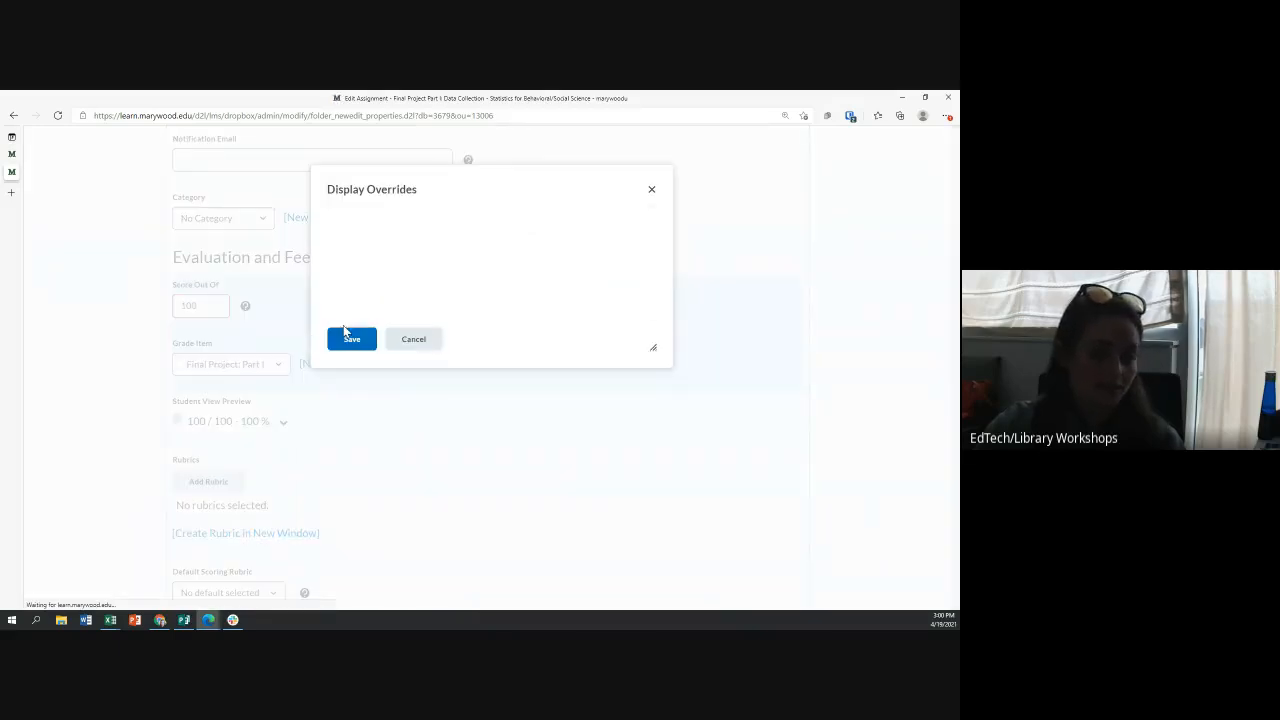
click(333, 234)
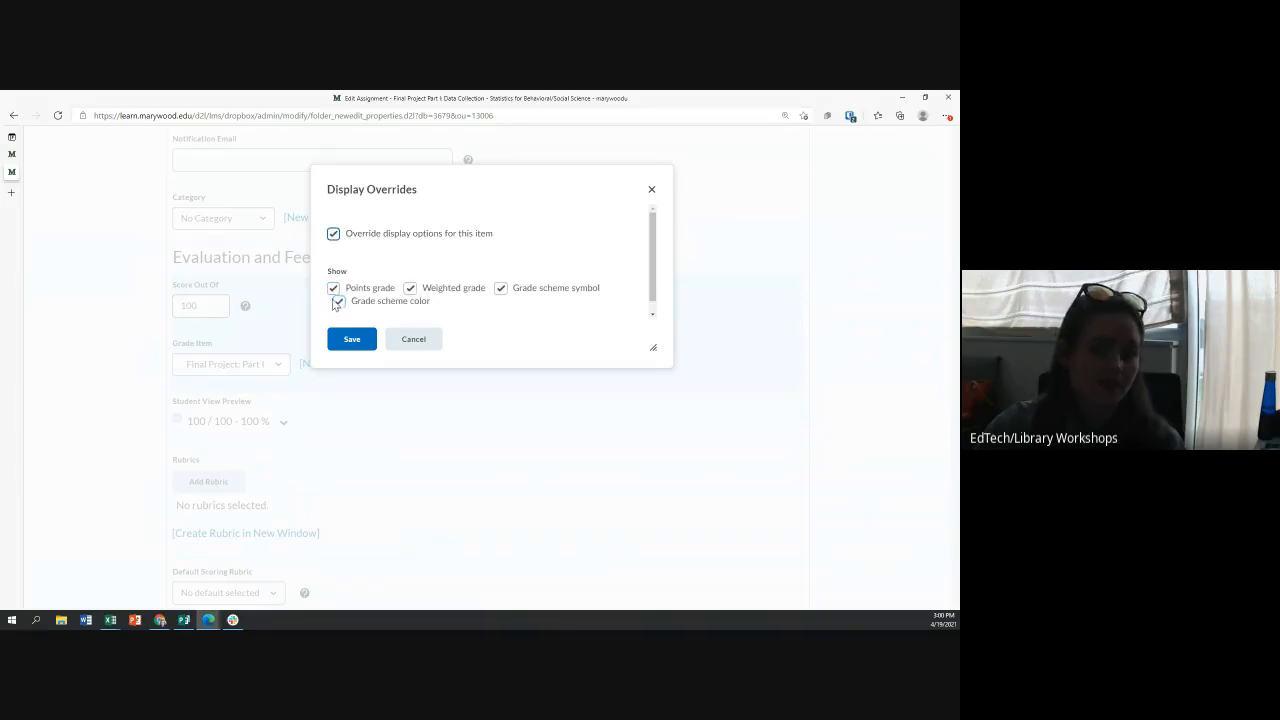
click(339, 302)
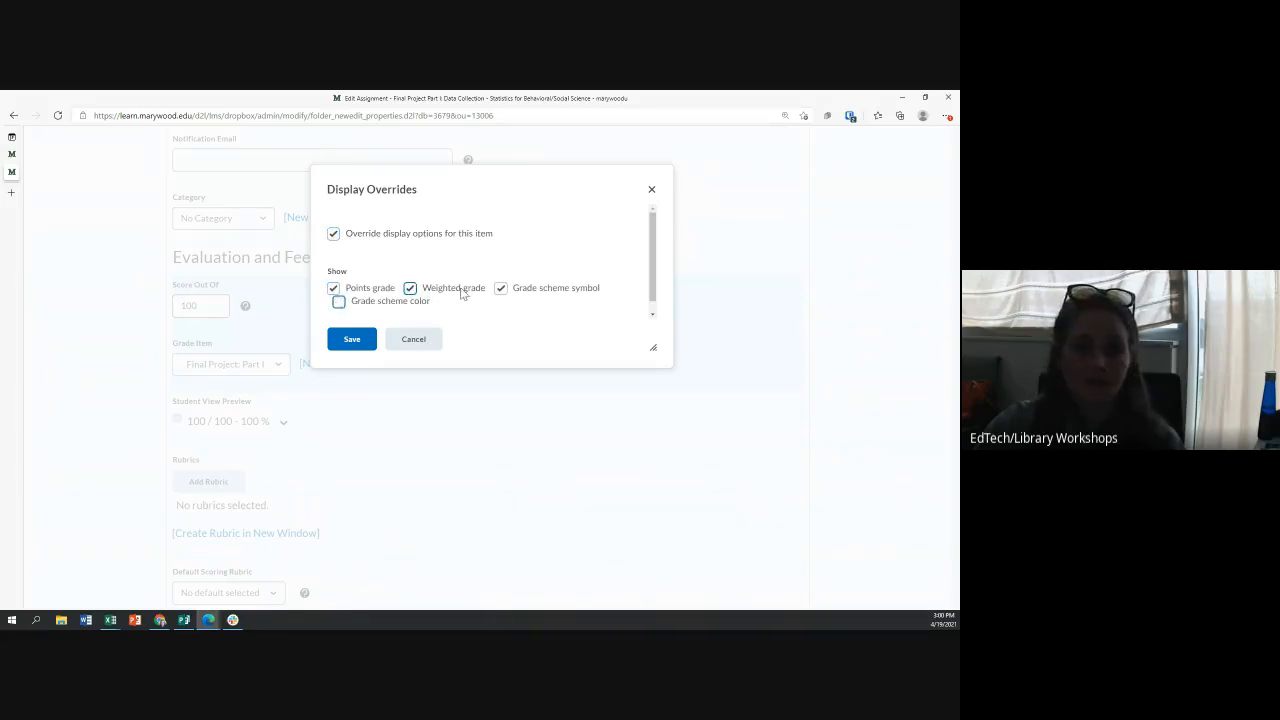
click(334, 289)
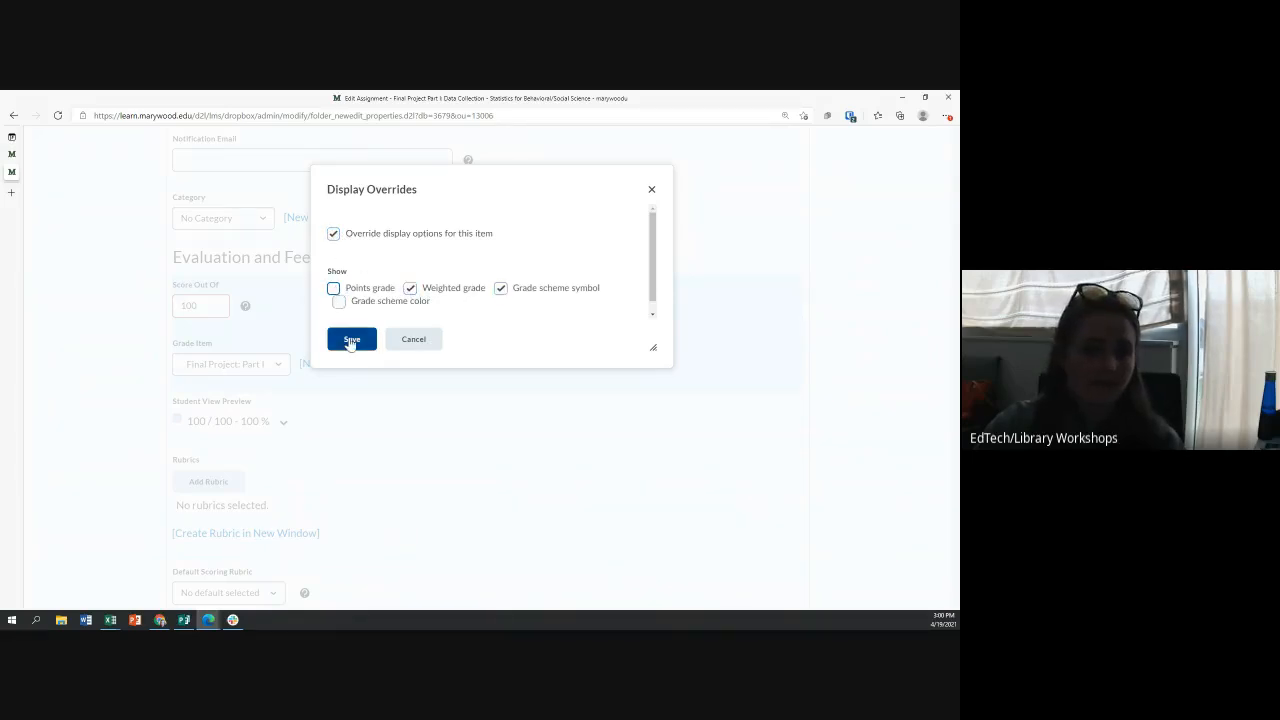
click(347, 338)
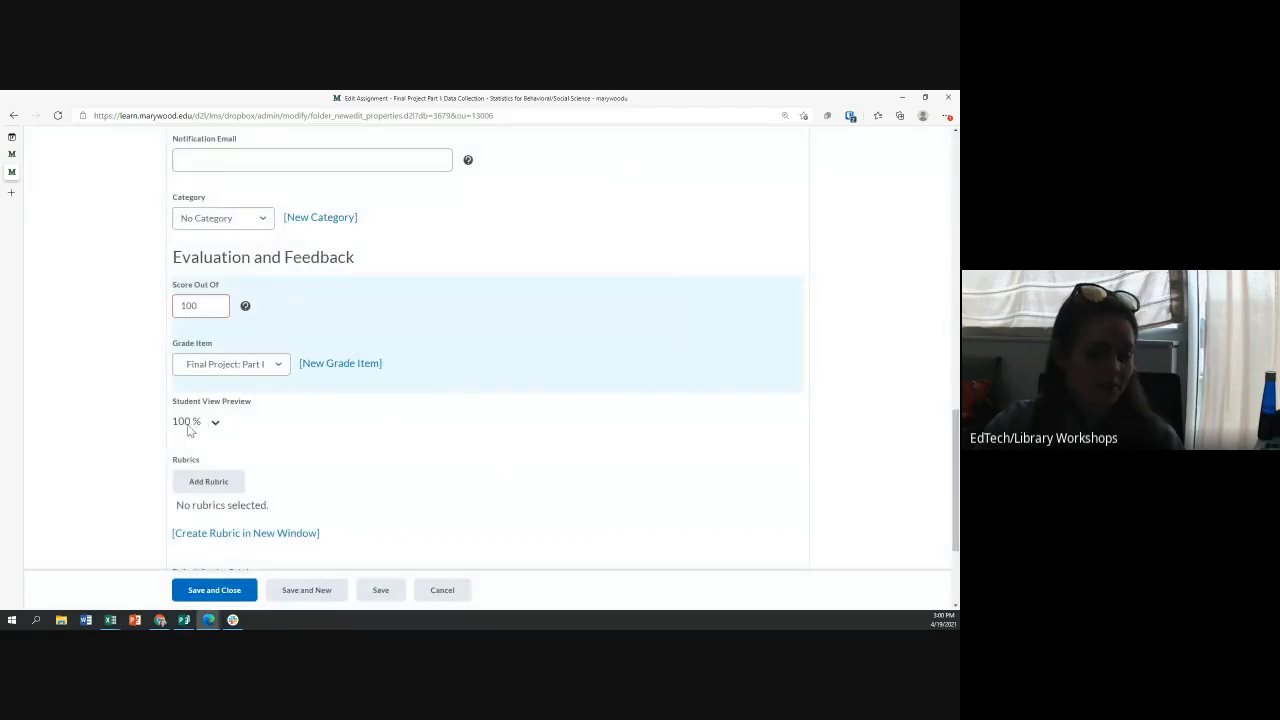
scroll(236, 436, down, 3)
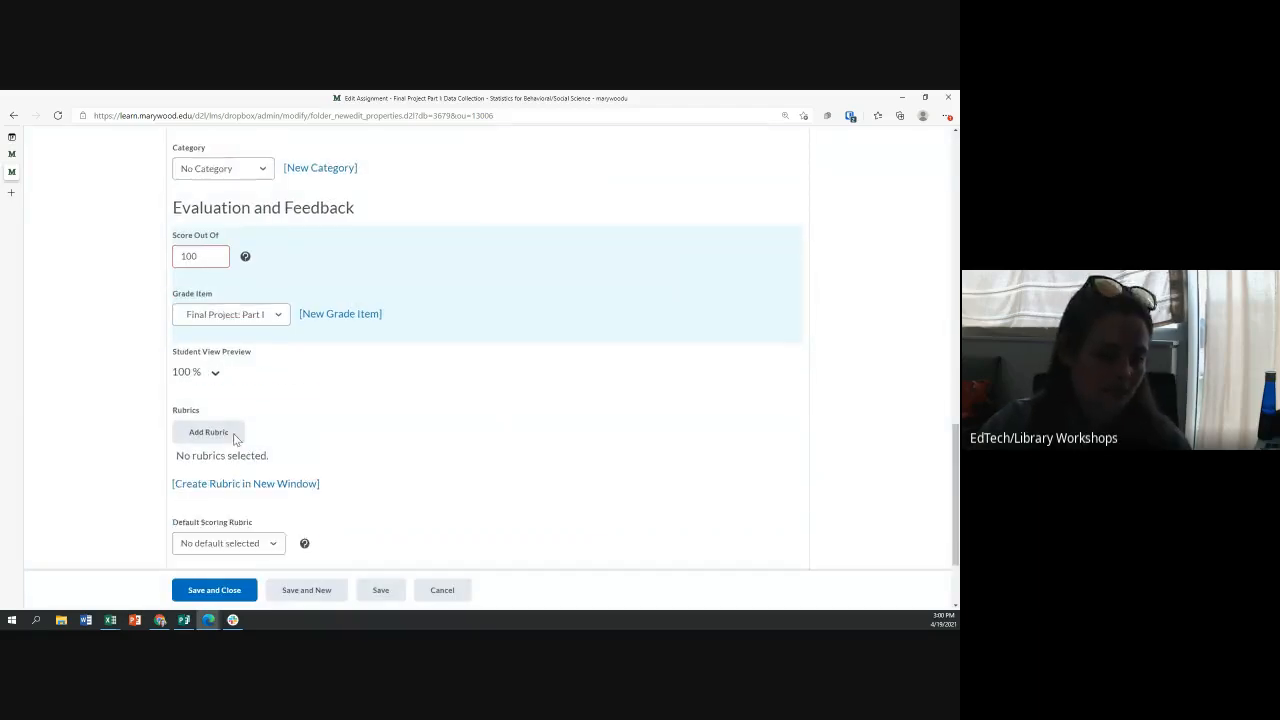
click(199, 584)
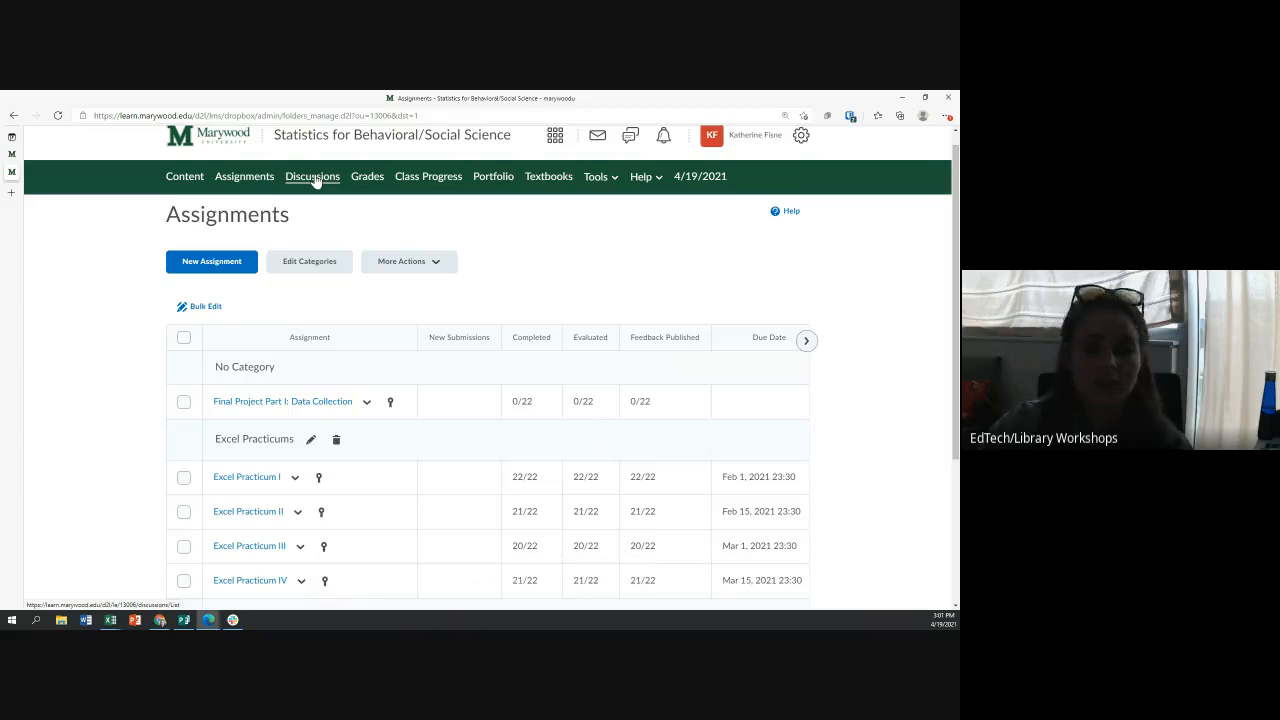
Open Quick Eval and examine the course activities with their new posts and completed, evaluated and published progress.
click(604, 177)
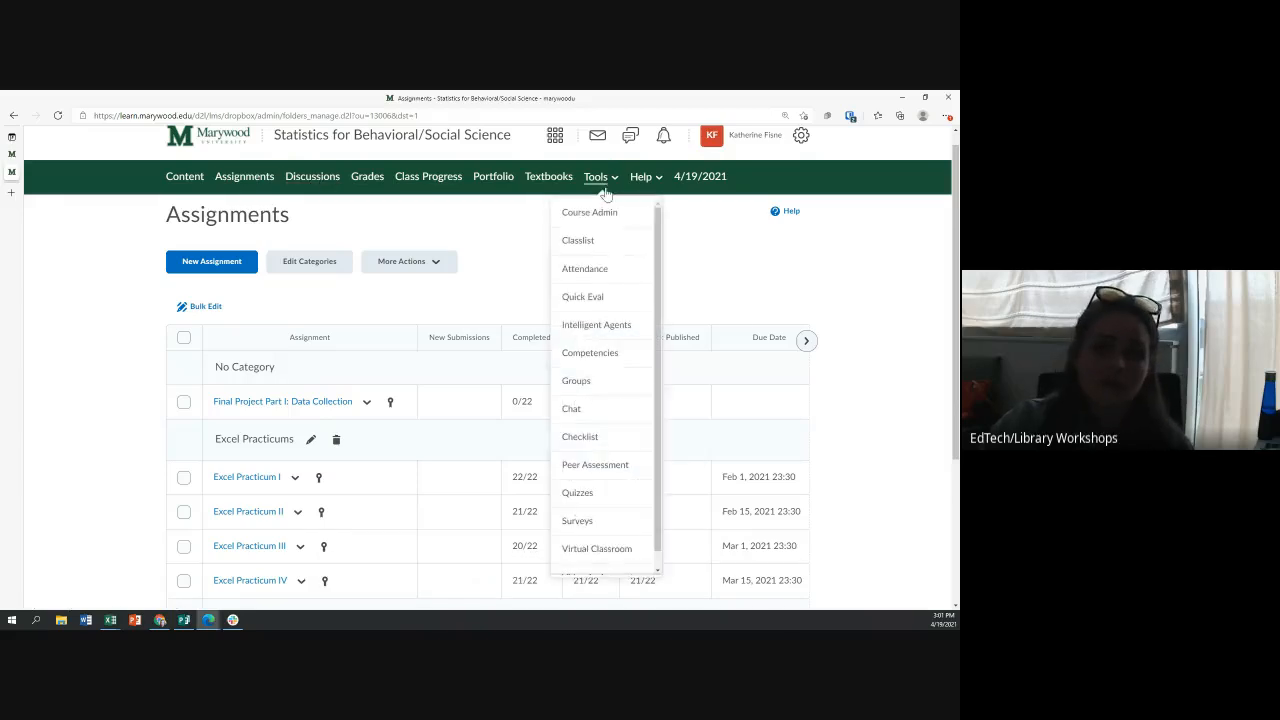
scroll(612, 354, down, 1)
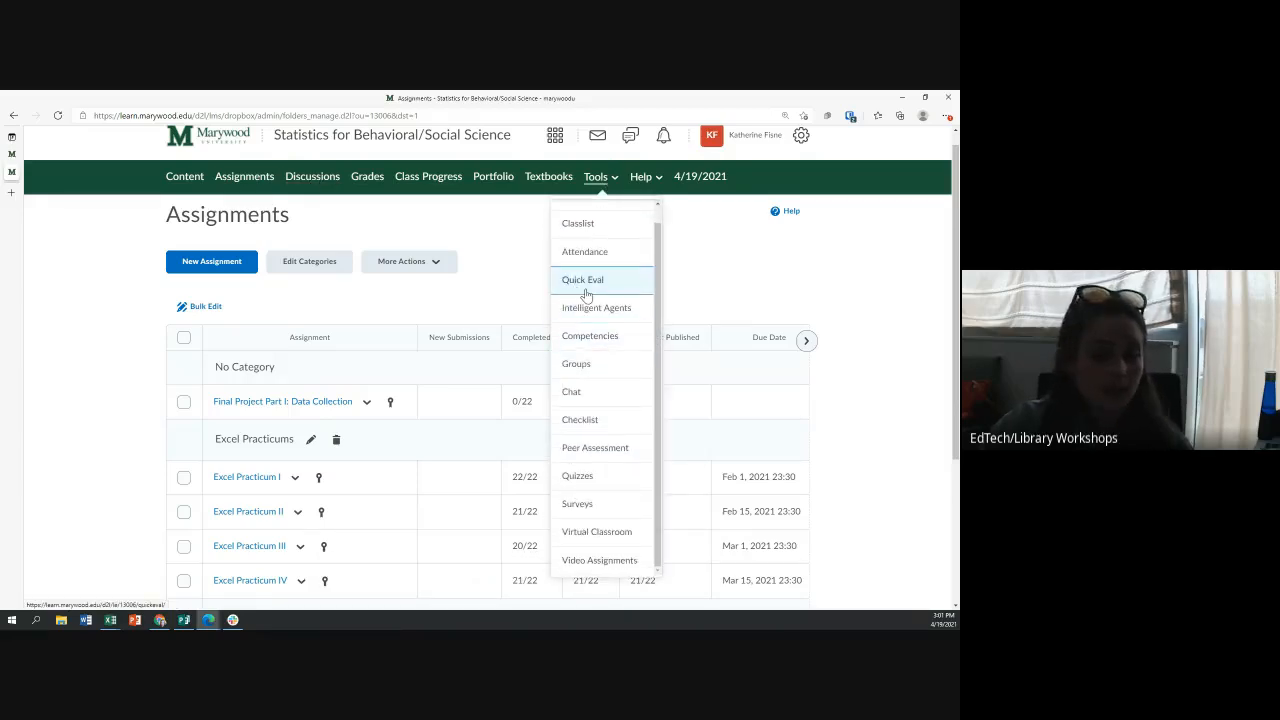
click(587, 283)
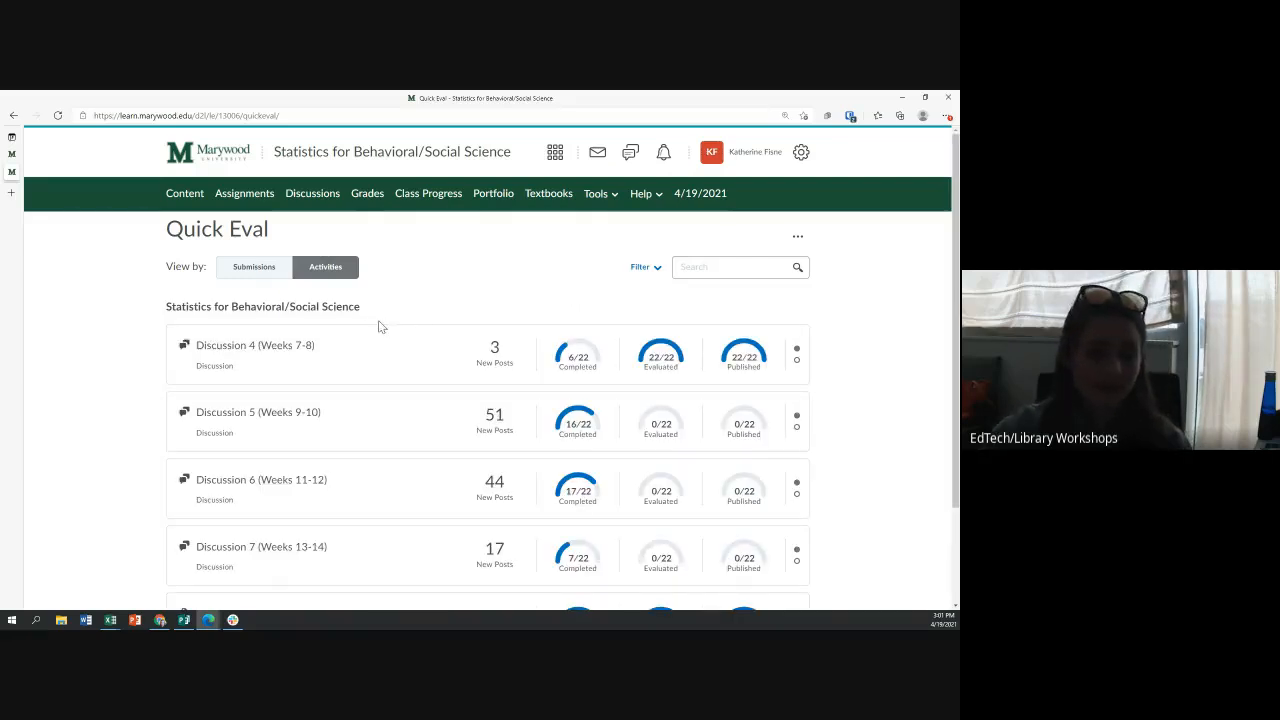
scroll(380, 320, down, 3)
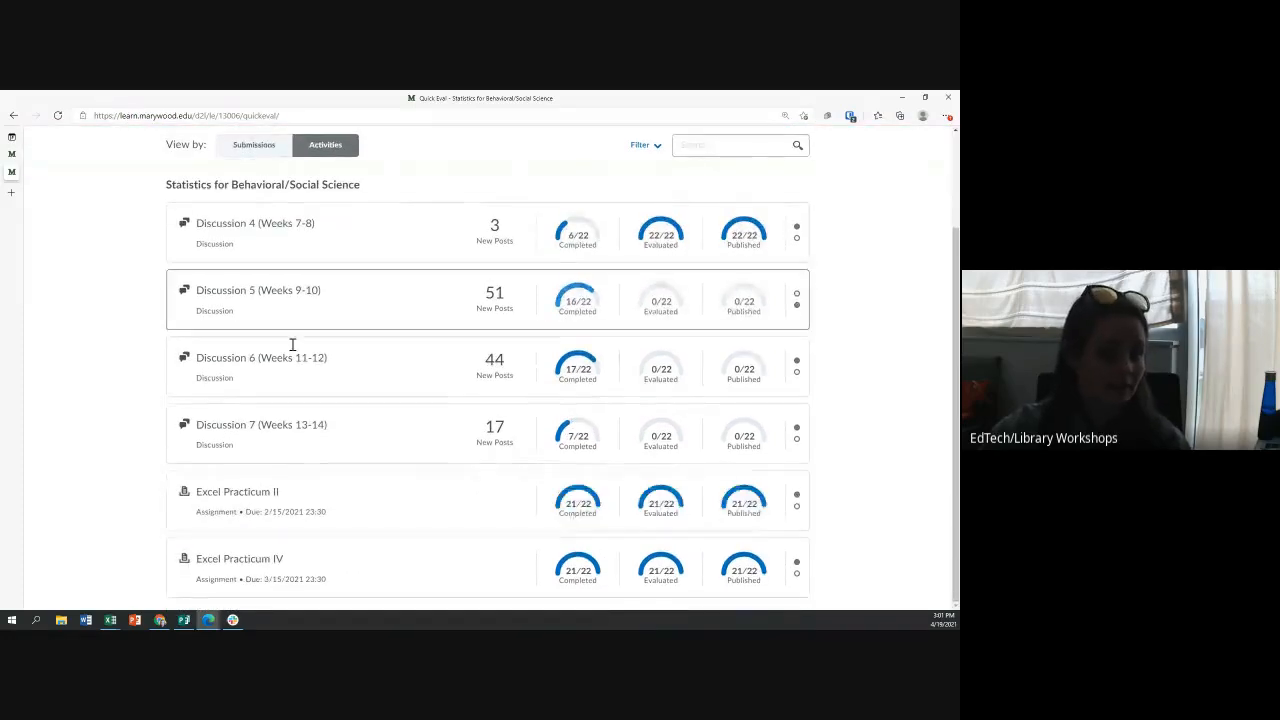
mouse_move(364, 502)
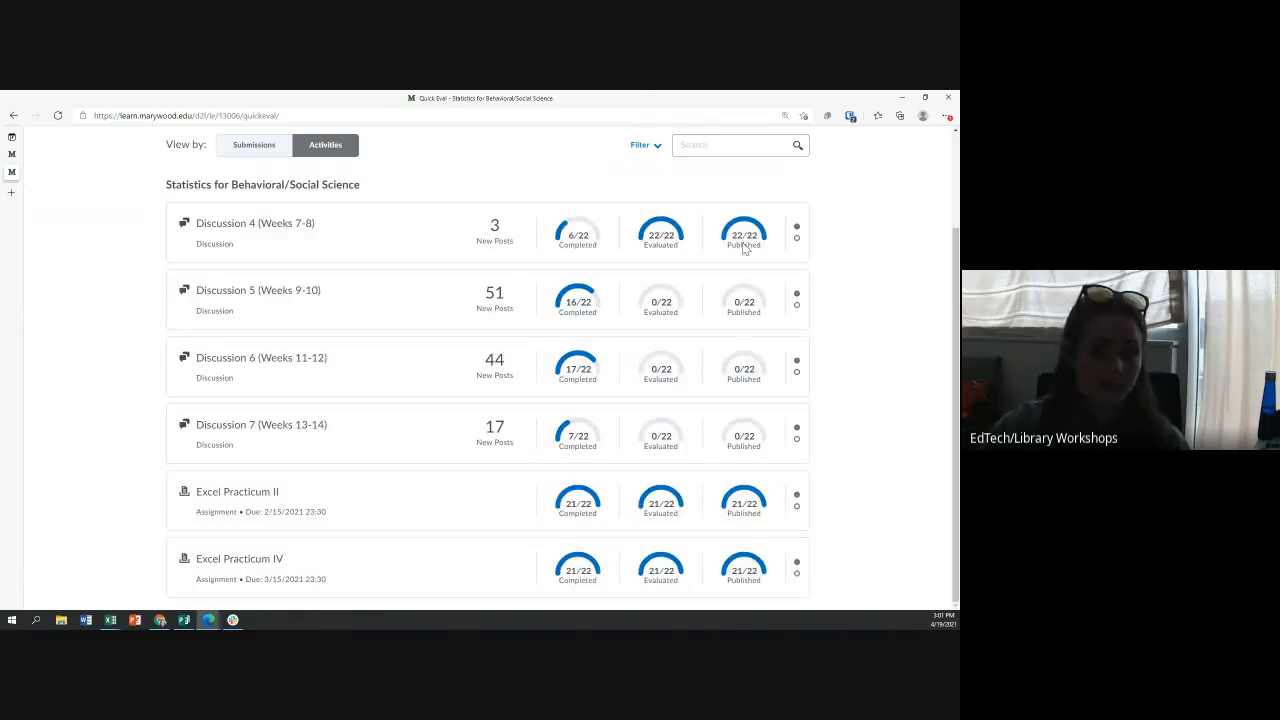
Dismiss the Excel Practicum II assignment from the Quick Eval activities.
mouse_move(503, 246)
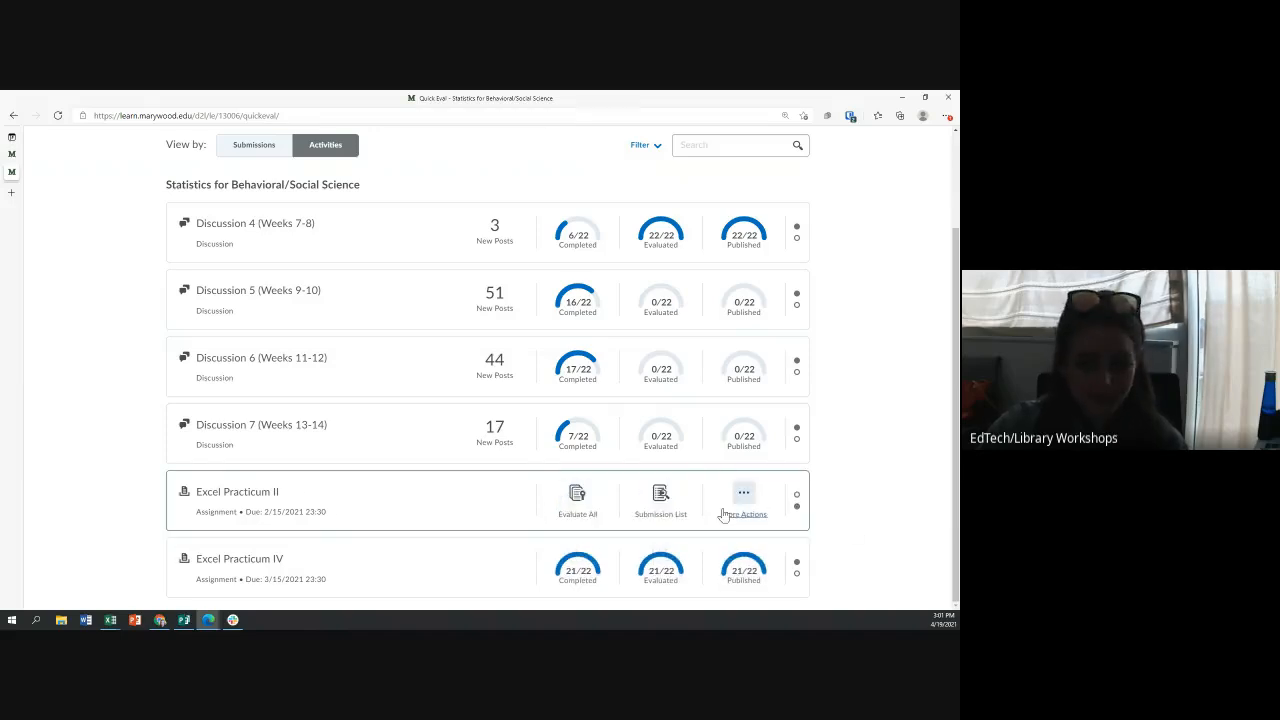
click(741, 494)
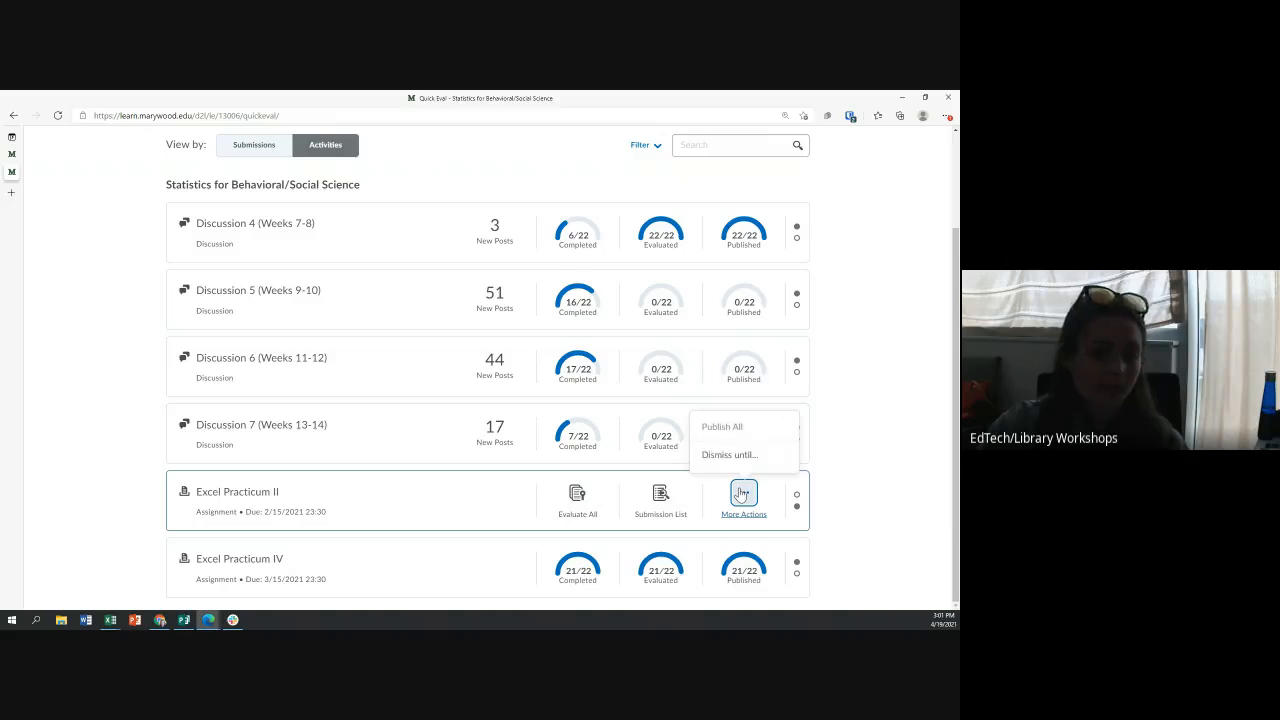
click(732, 460)
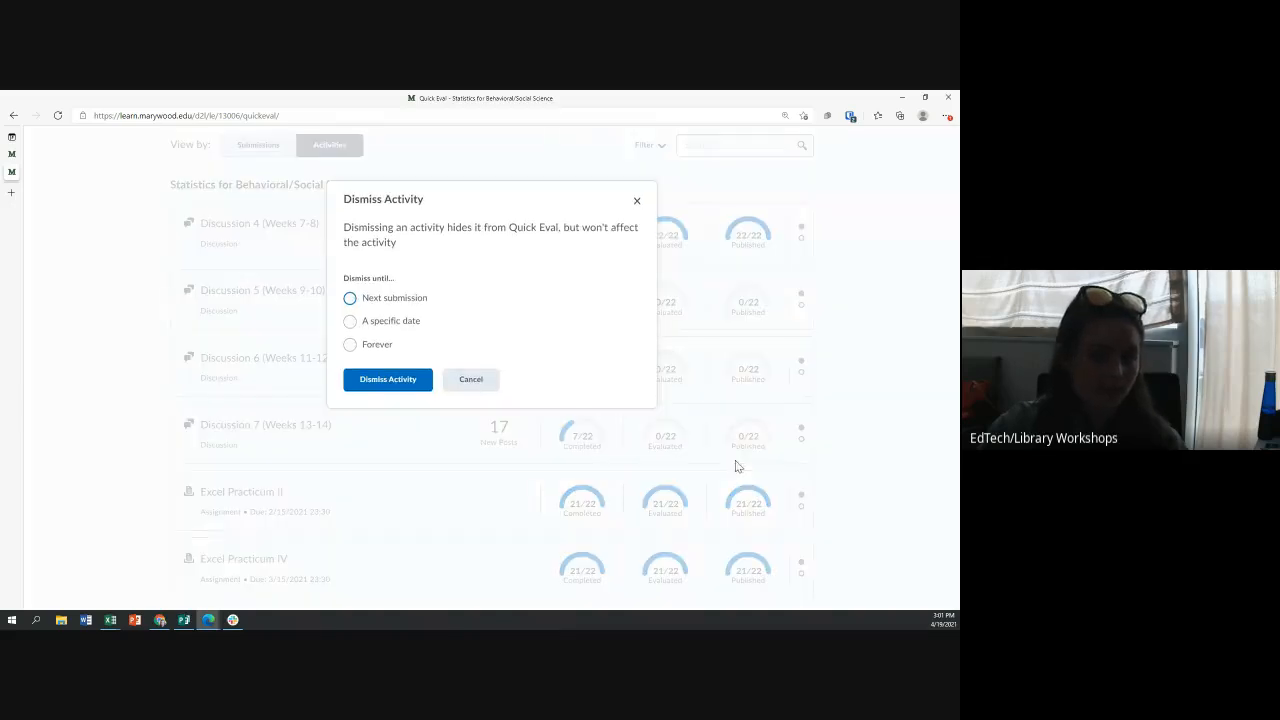
click(386, 385)
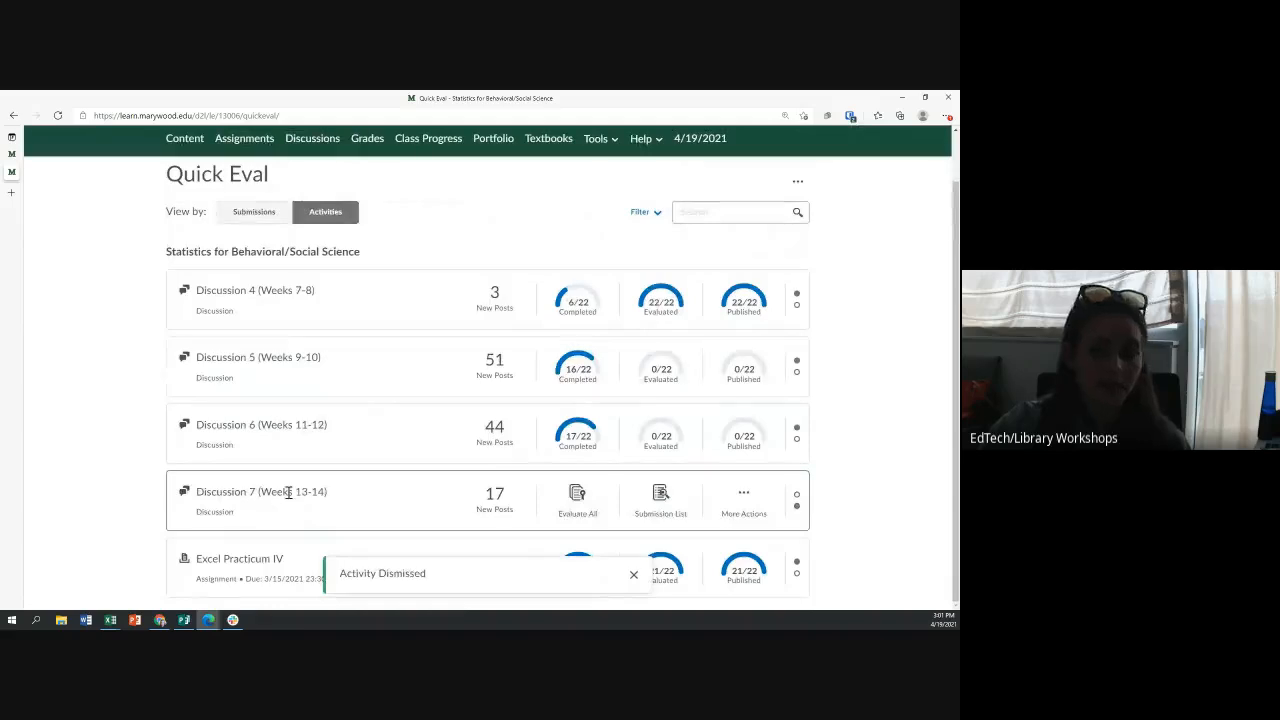
Dismiss the Excel Practicum IV assignment from Quick Eval forever.
click(744, 562)
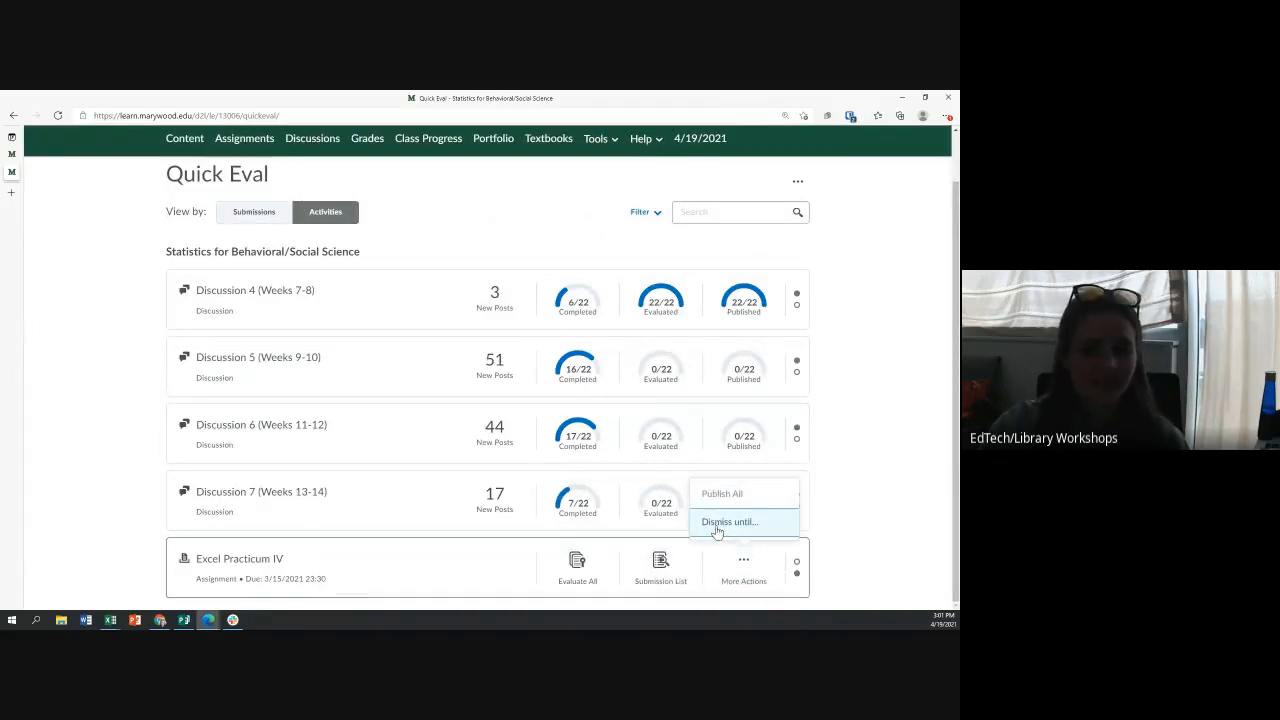
click(716, 529)
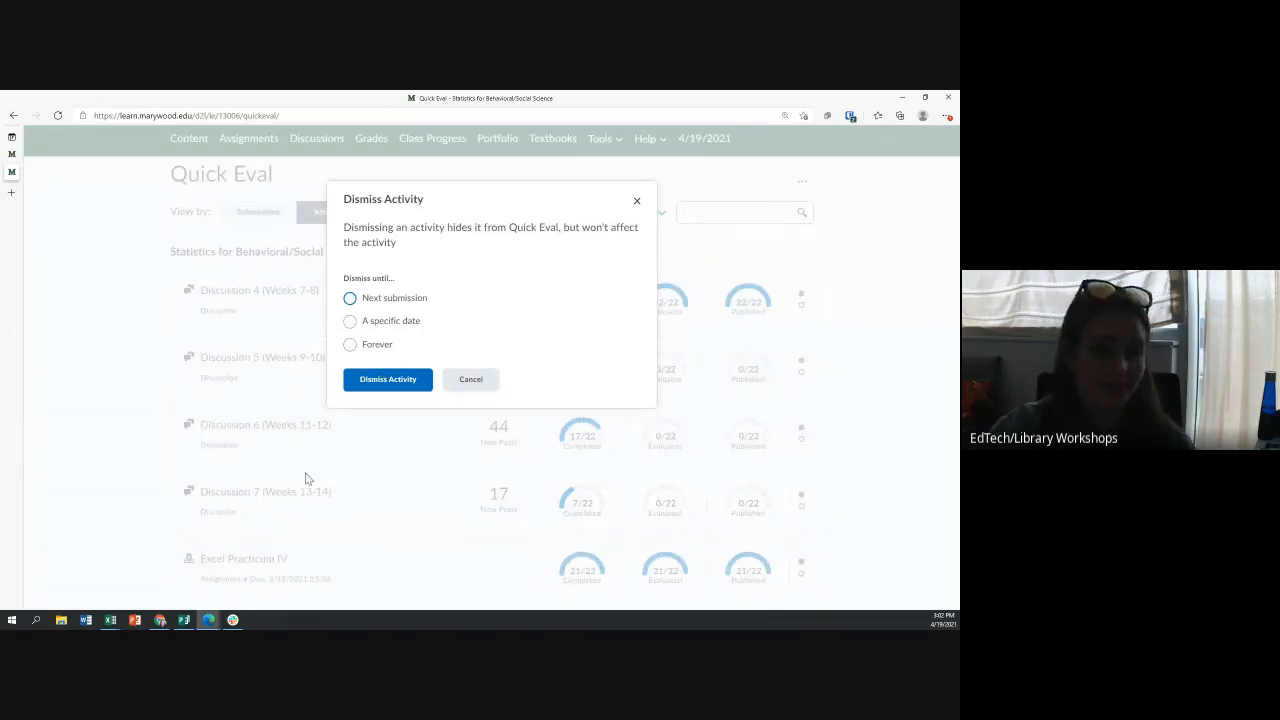
click(350, 345)
click(386, 382)
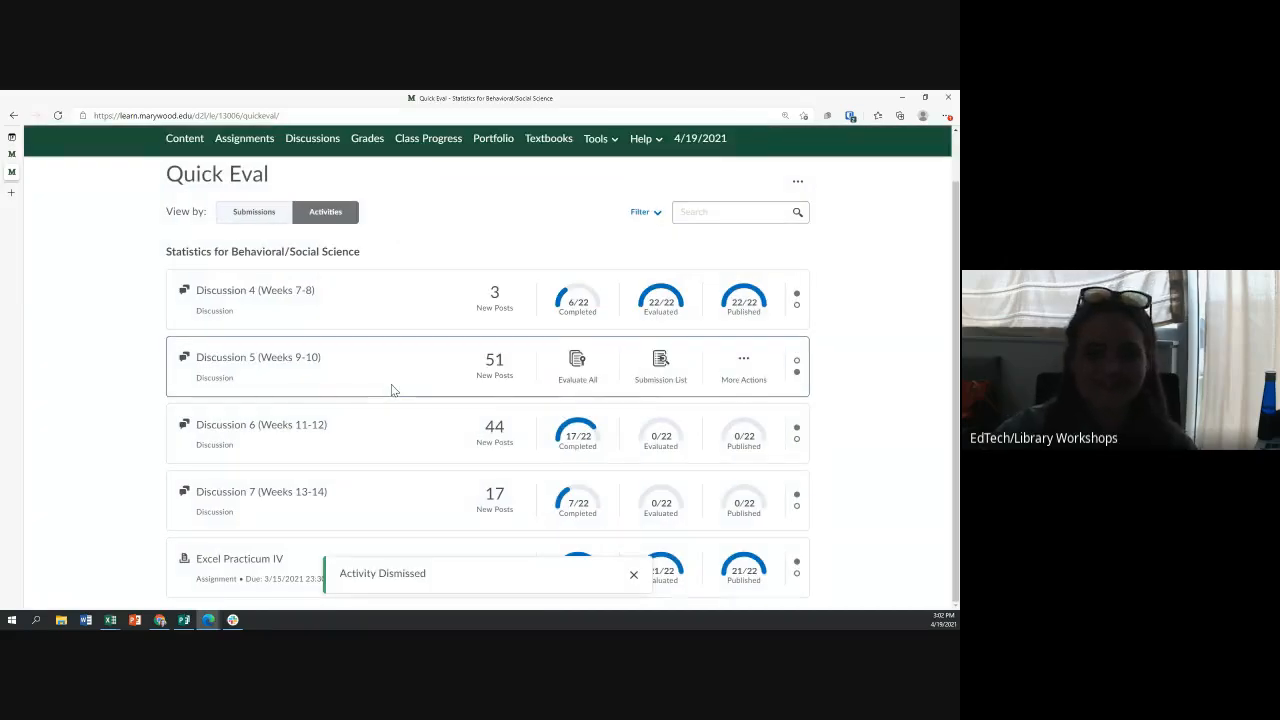
Open the Discussion 6 (Weeks 11-12) evaluation and rate the first student as Meets Requirements in the rubric.
scroll(367, 444, up, 2)
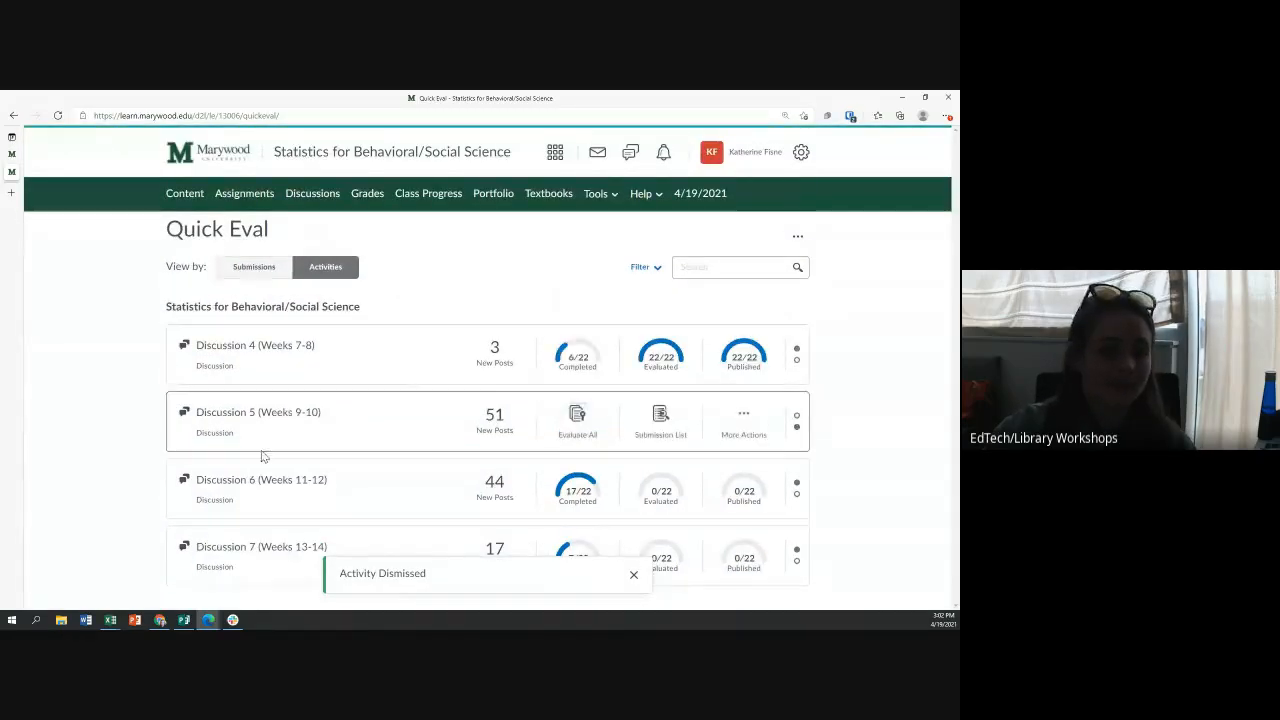
click(495, 485)
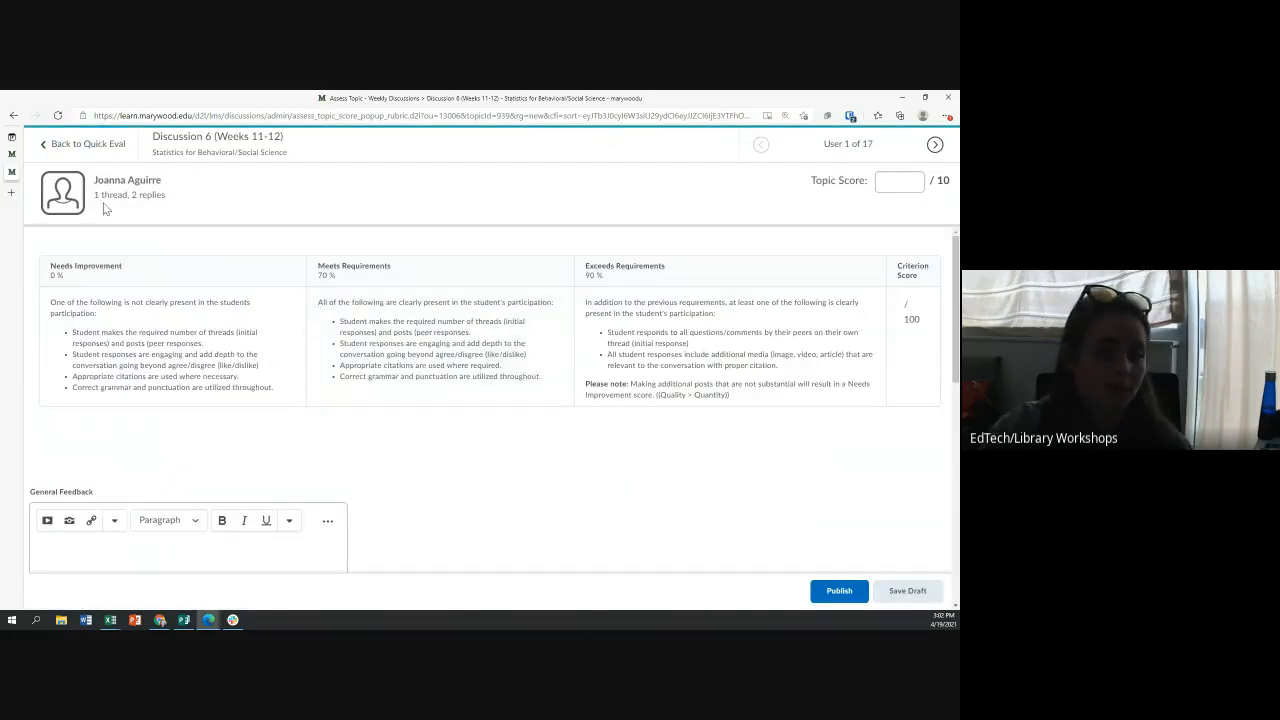
click(372, 335)
Review the first student's discussion posts, set the Topic Score to 8.5, and save the evaluation as a draft.
scroll(372, 337, down, 3)
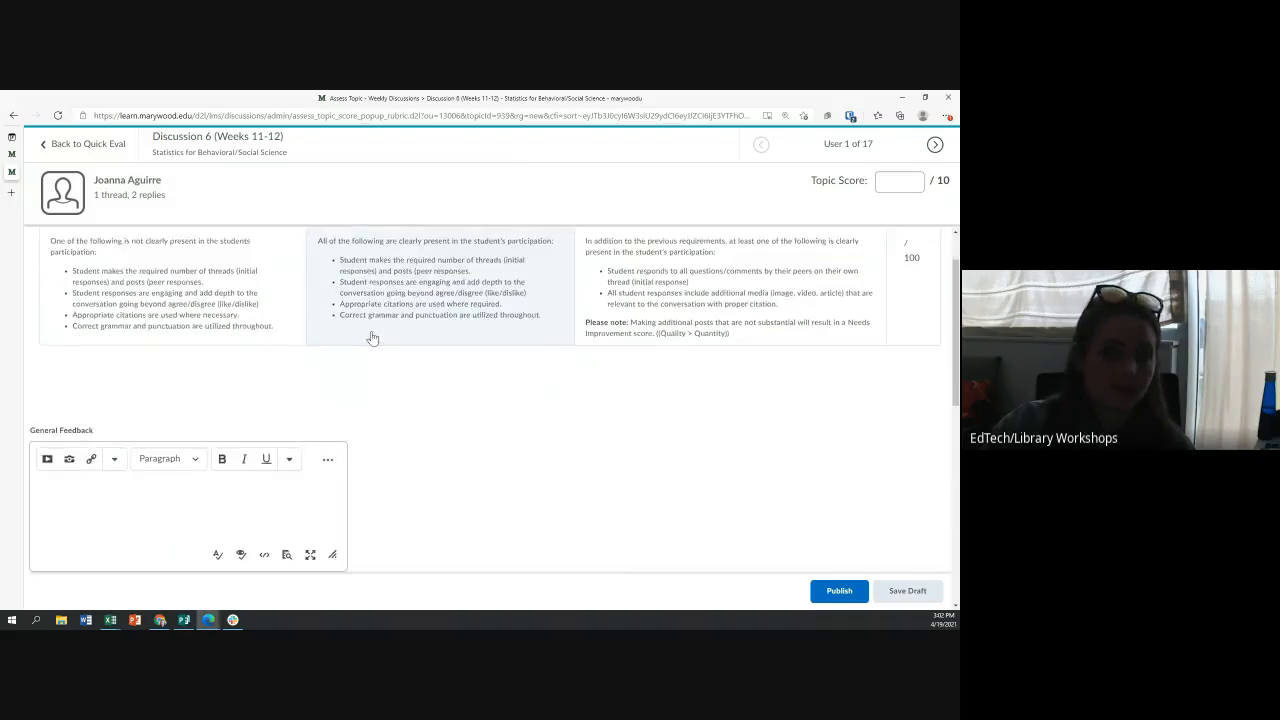
click(179, 419)
scroll(178, 418, down, 1)
scroll(178, 420, down, 4)
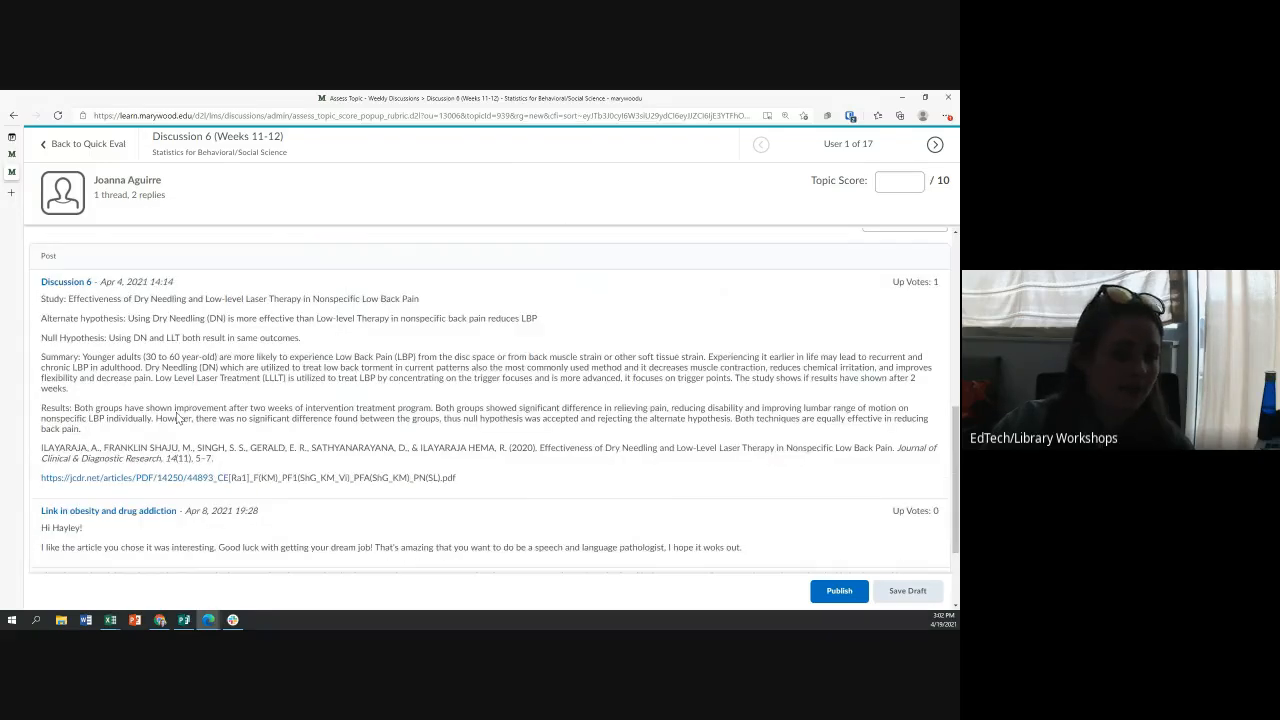
scroll(157, 357, up, 3)
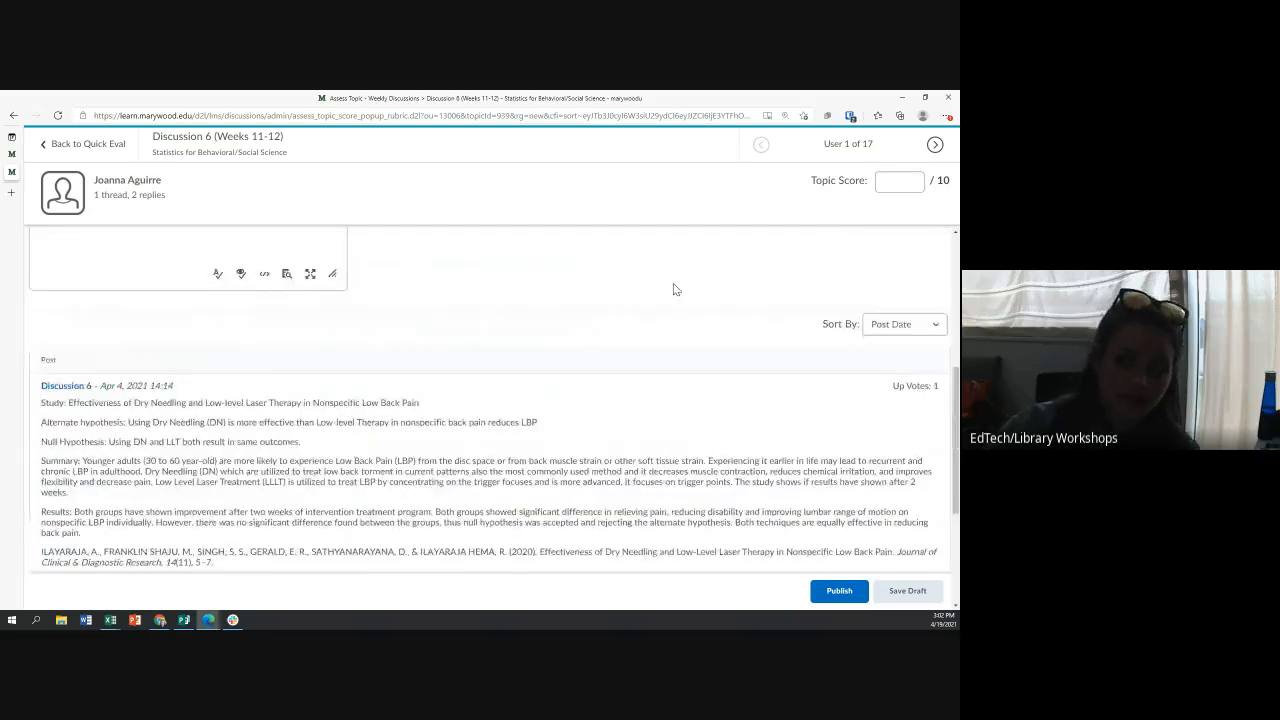
click(912, 183)
text(8.5)
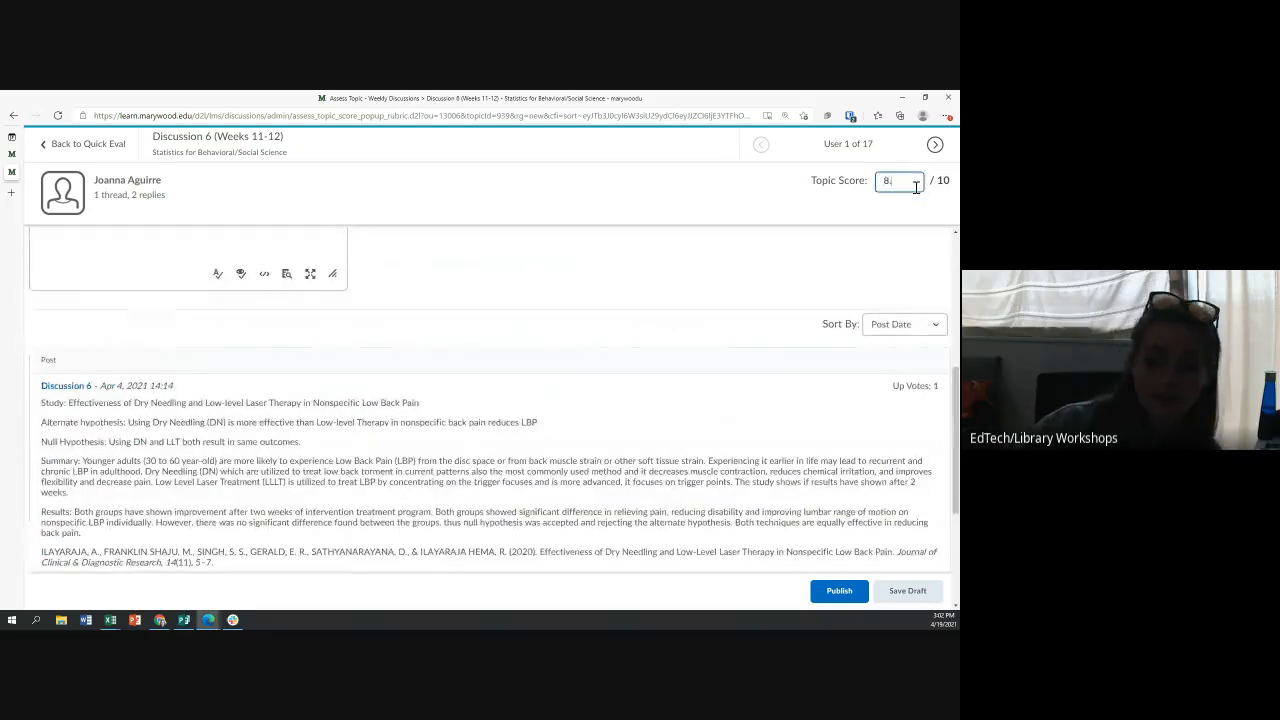
click(907, 591)
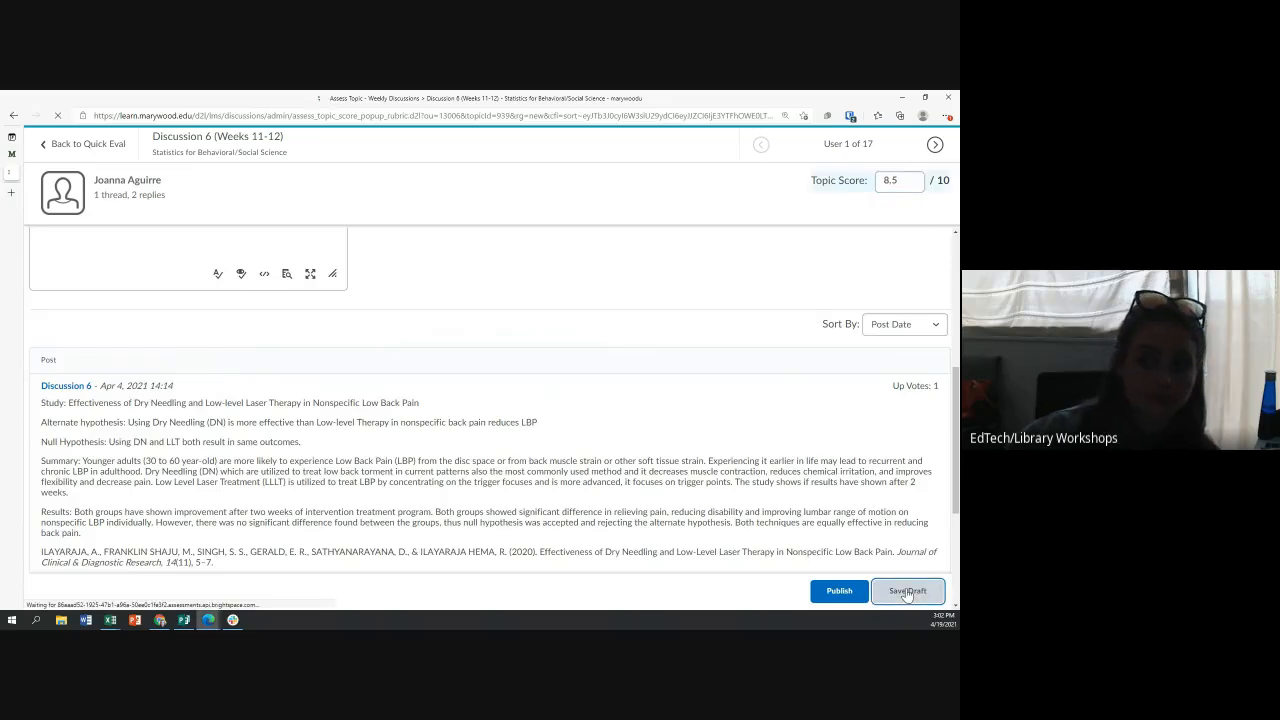
Advance to the second student, choose Meets Requirements in the rubric, look through the posts, and return to Quick Eval without saving.
click(935, 145)
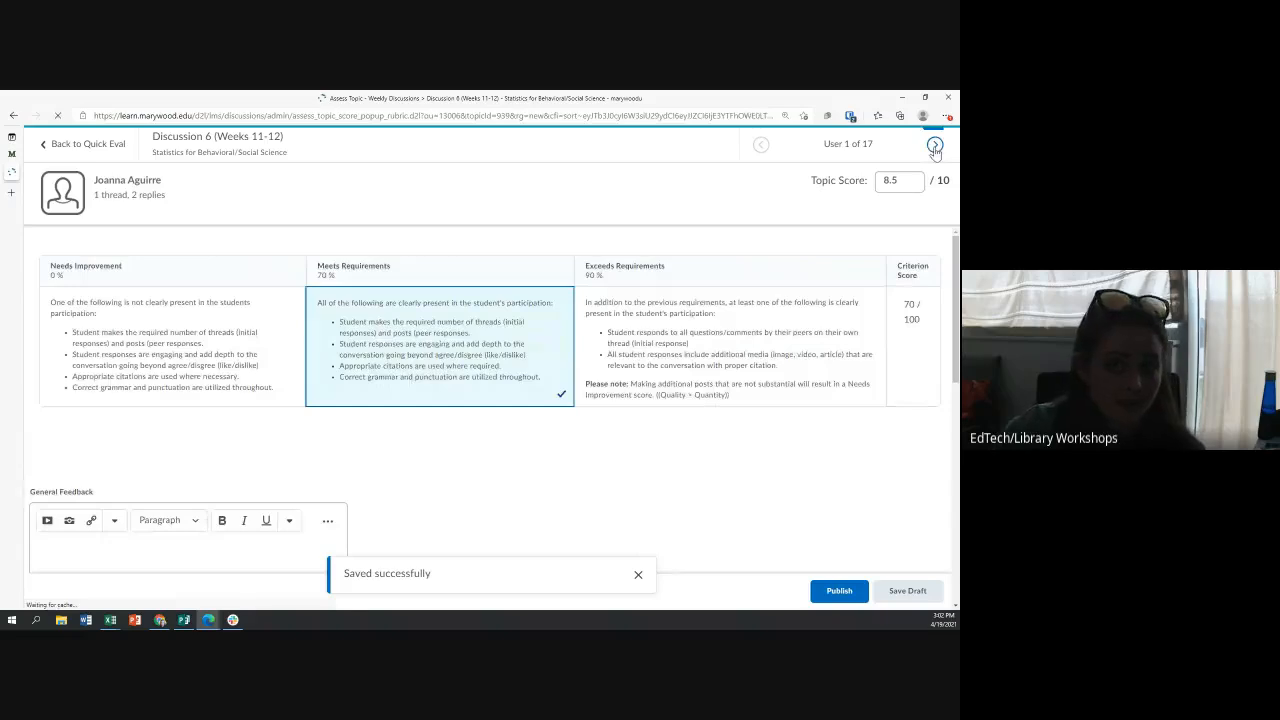
click(935, 147)
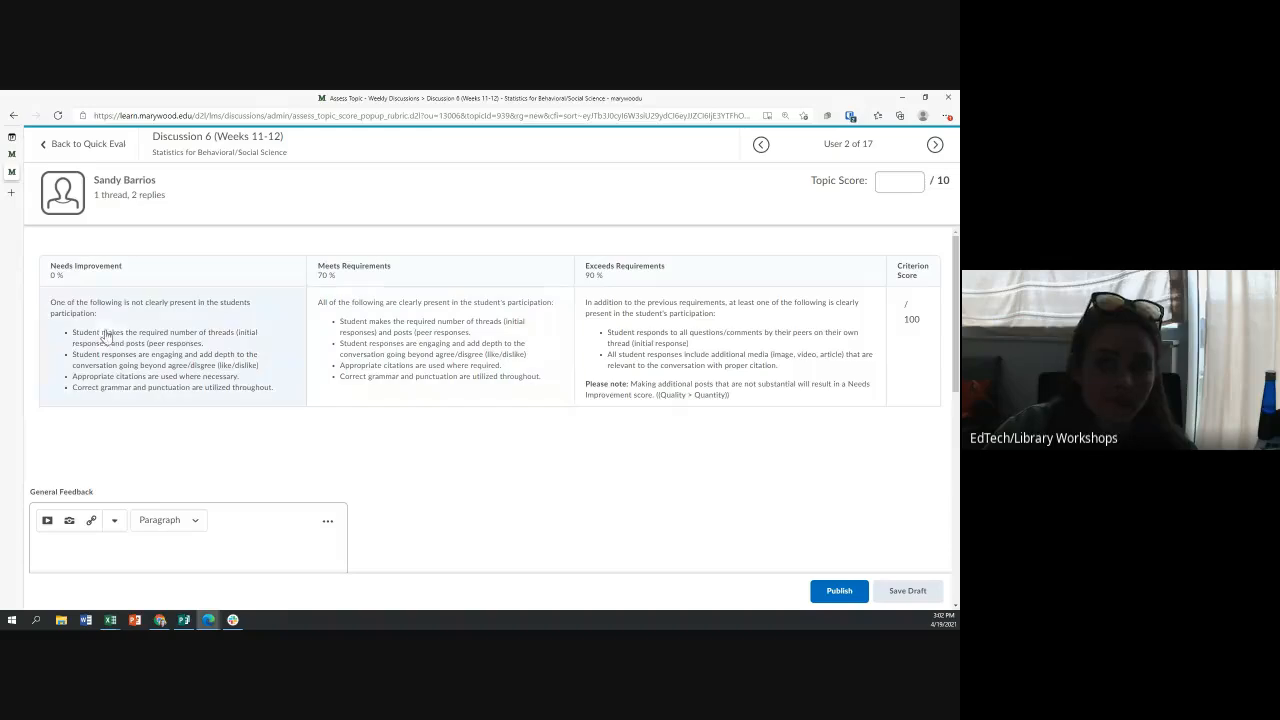
click(443, 323)
scroll(170, 450, down, 2)
scroll(176, 466, down, 5)
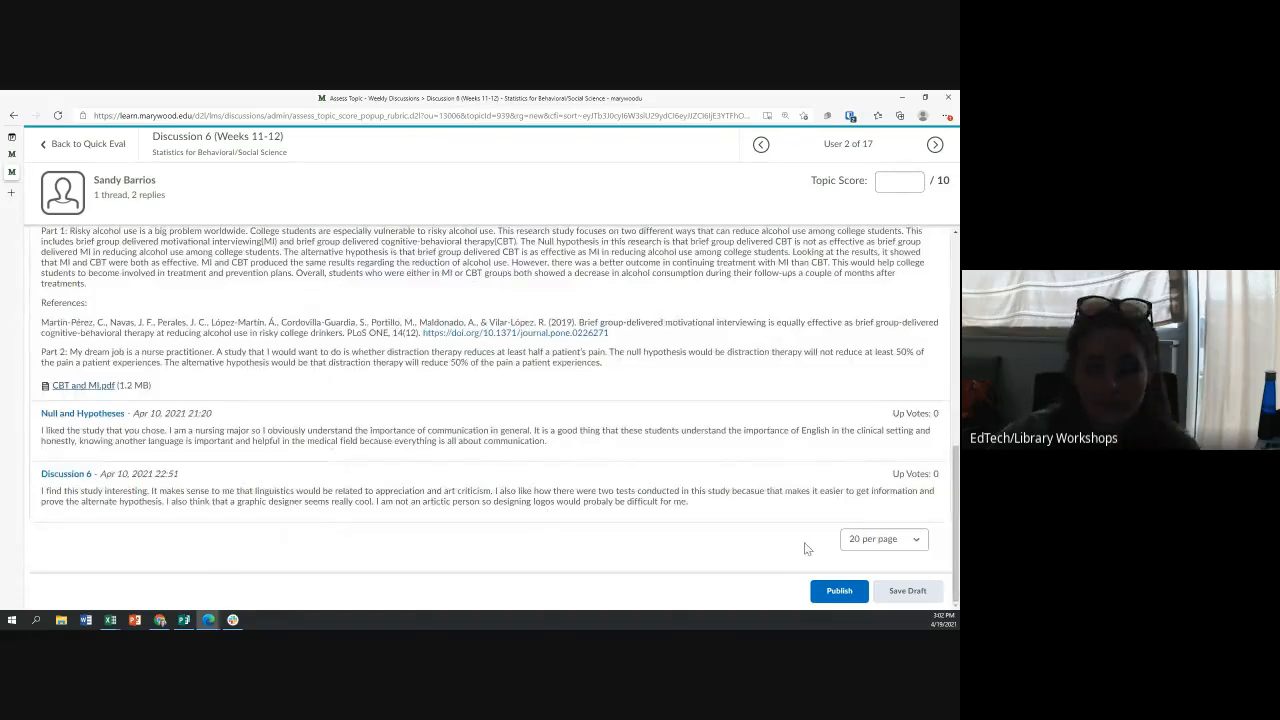
click(76, 150)
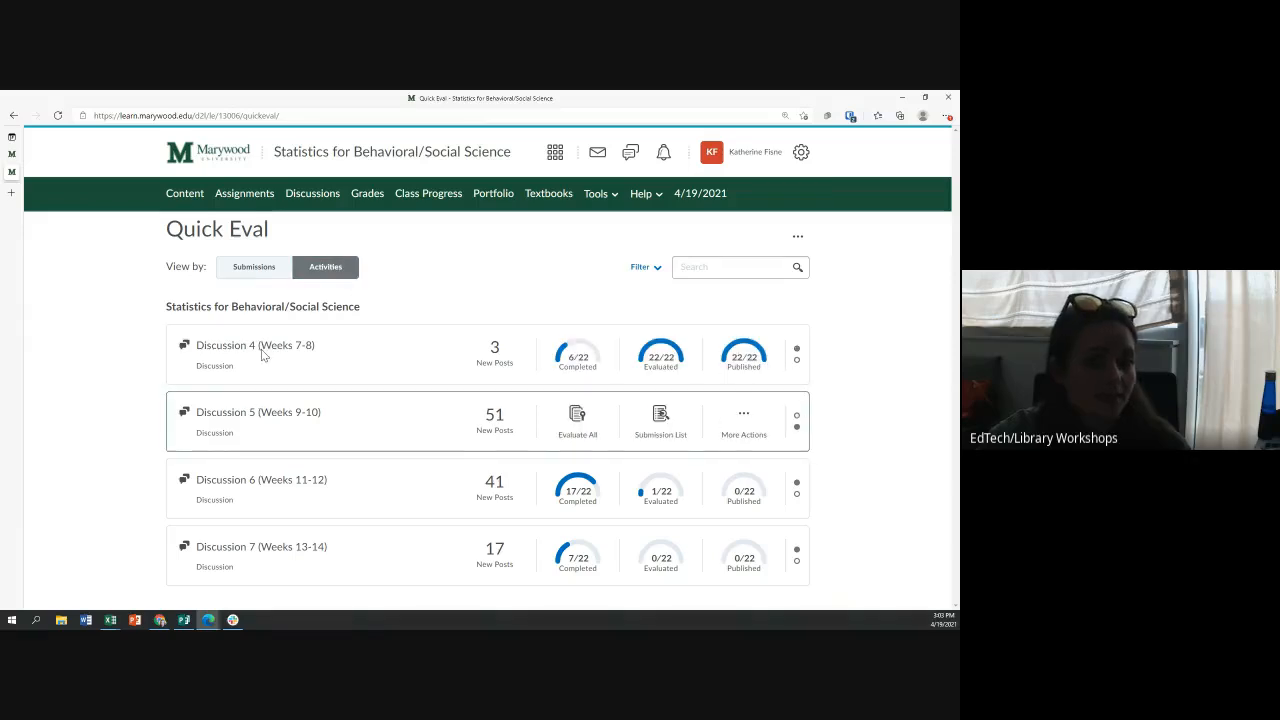
Switch Quick Eval to the submissions view and sort it by submission date, newest first and back to oldest first.
click(246, 270)
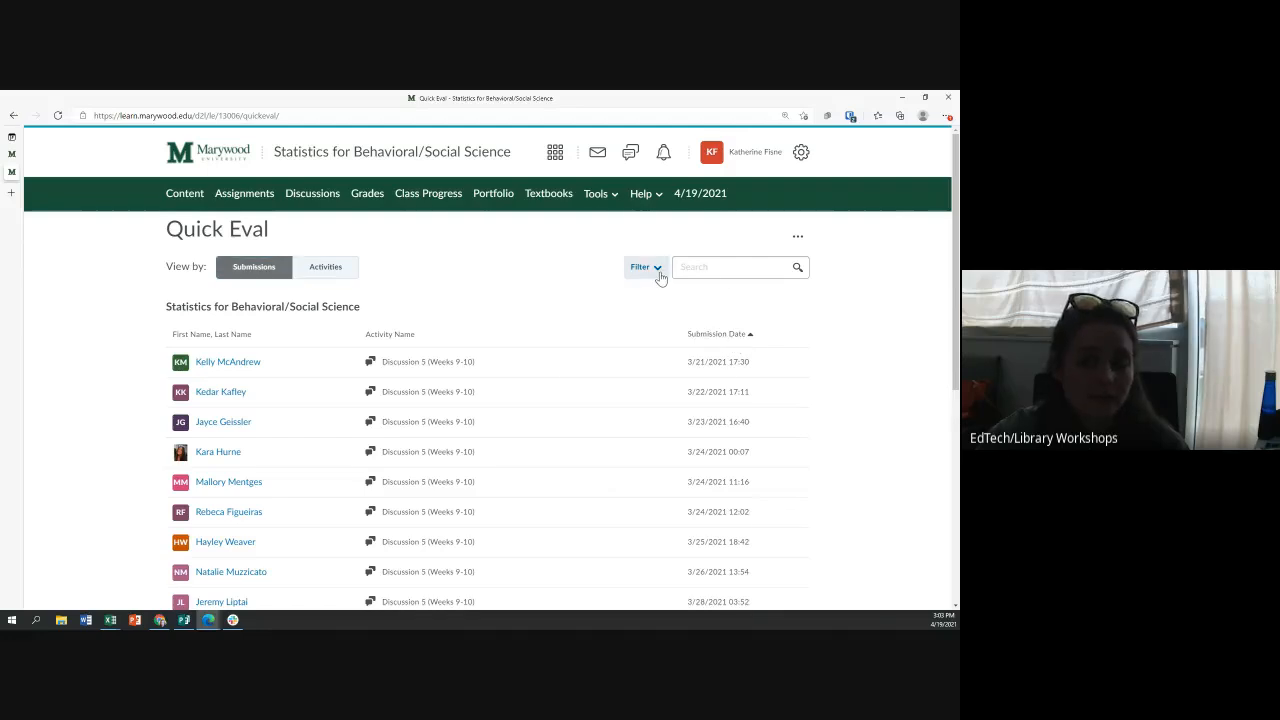
click(656, 271)
click(782, 315)
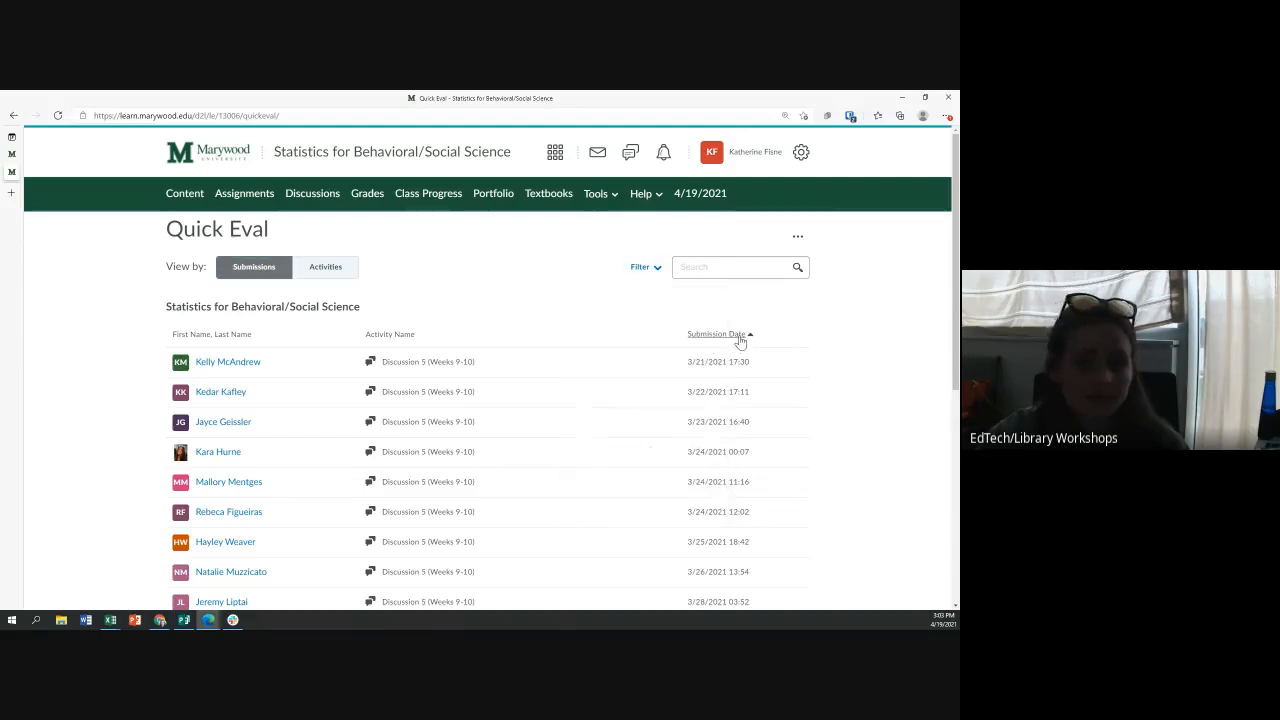
click(740, 336)
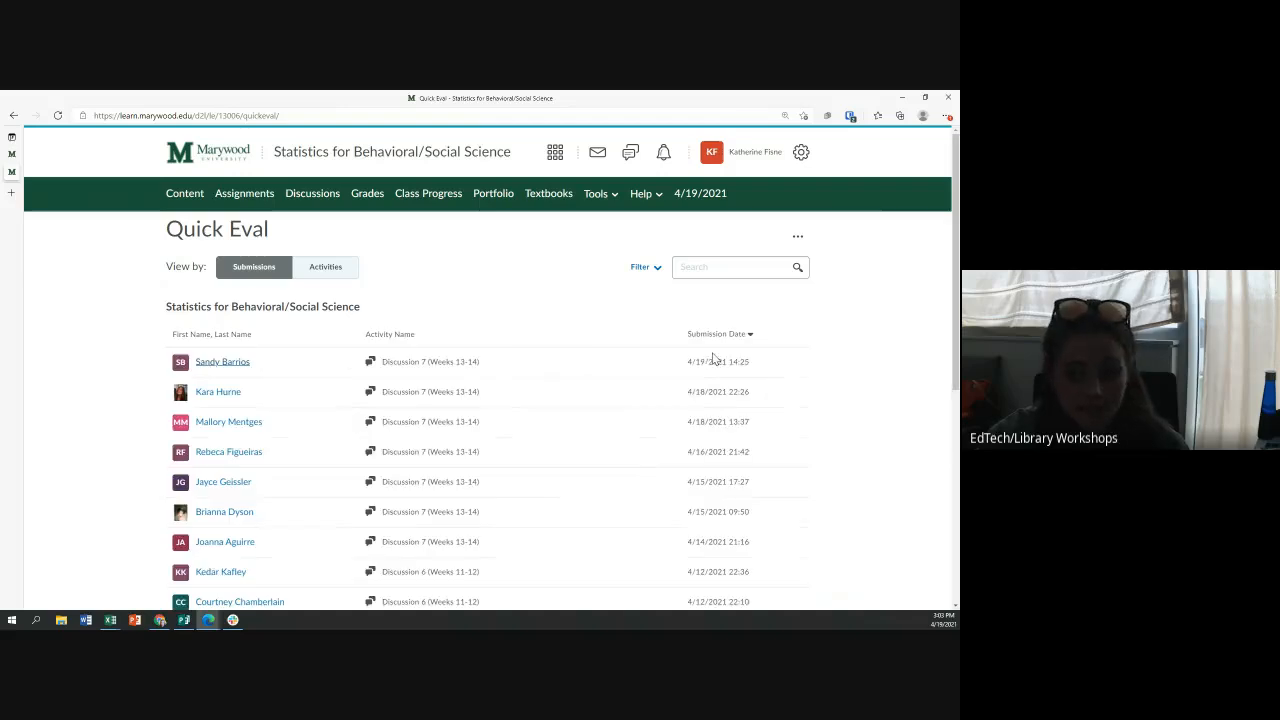
click(718, 340)
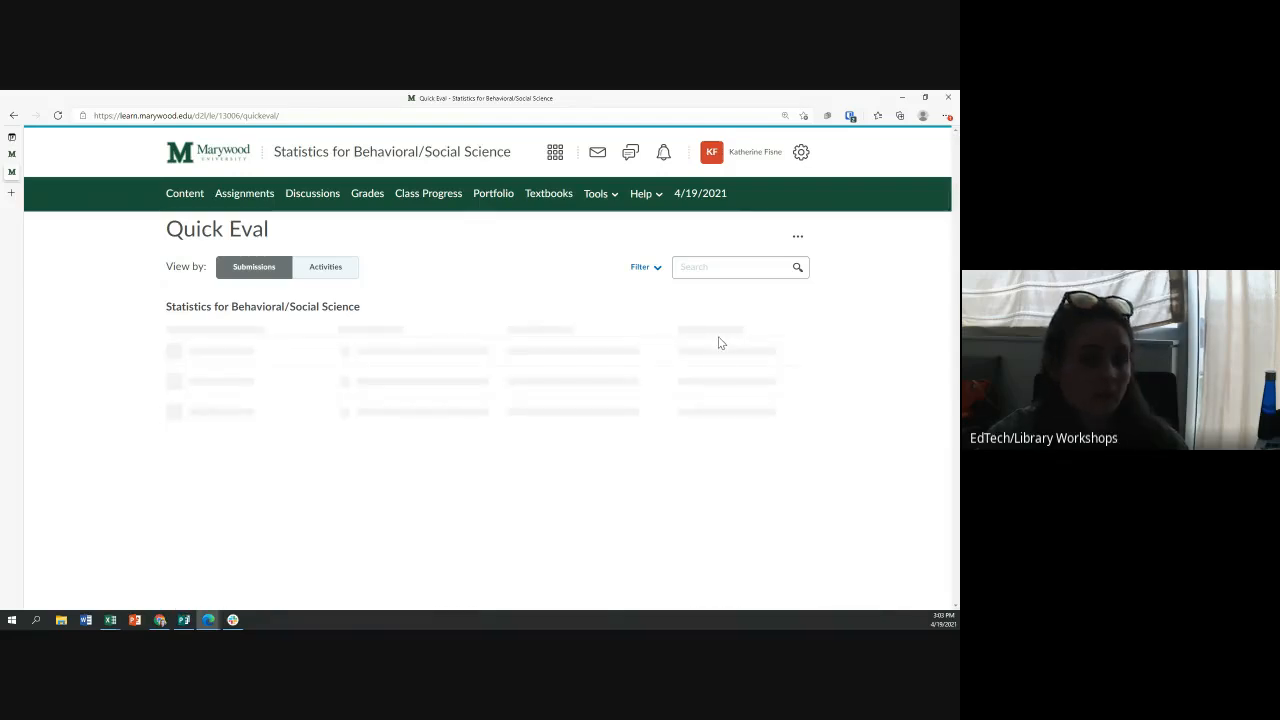
Filter the submissions by the Discussion 4 (Weeks 7-8) activity, and clear the filter.
click(640, 267)
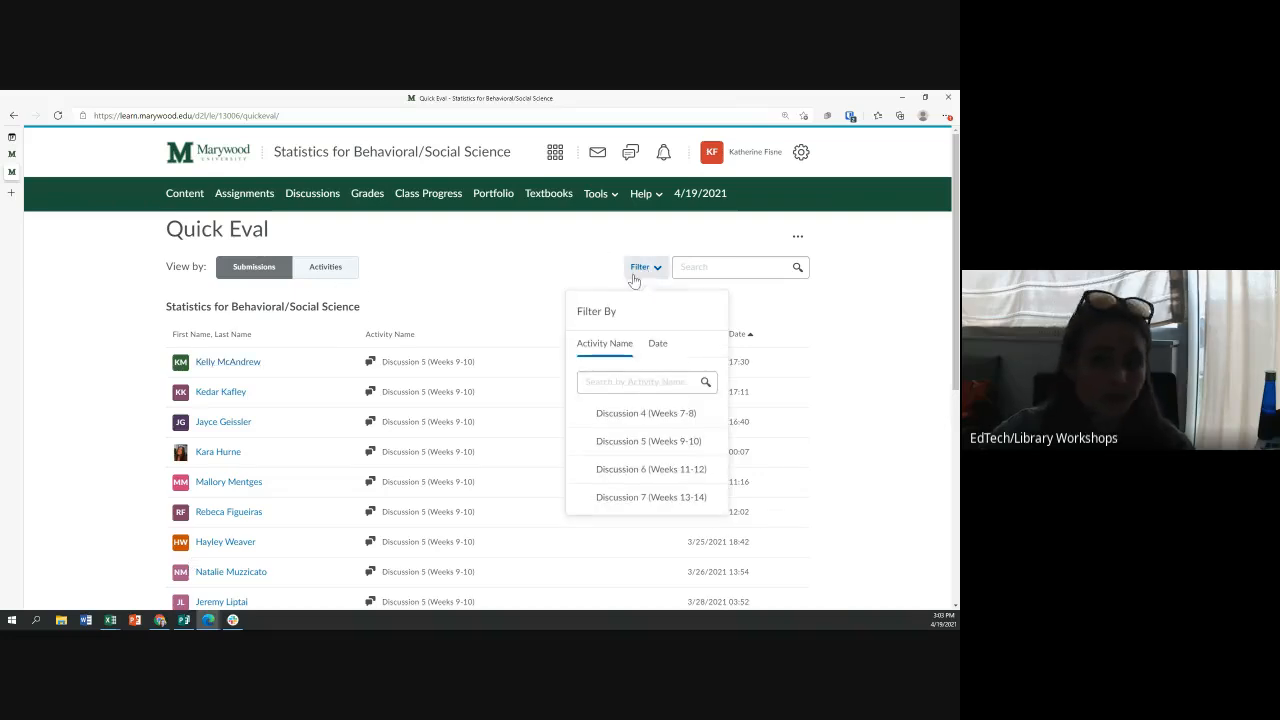
click(633, 425)
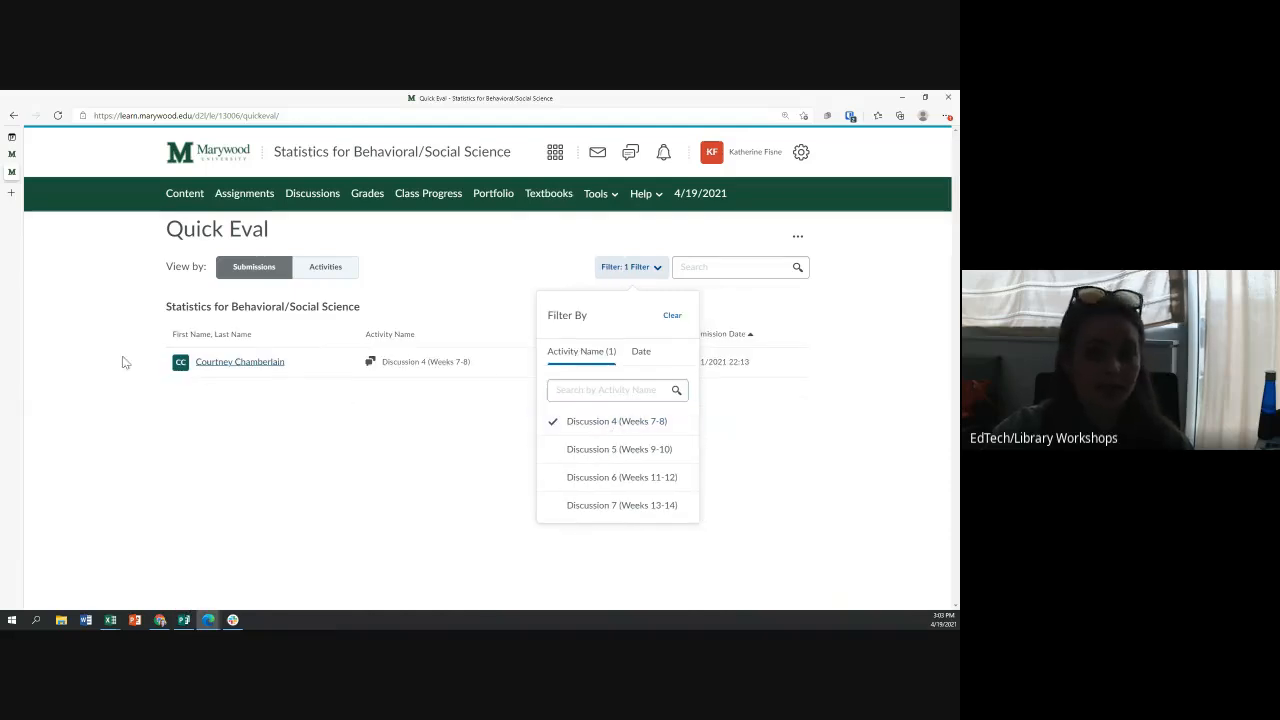
click(672, 315)
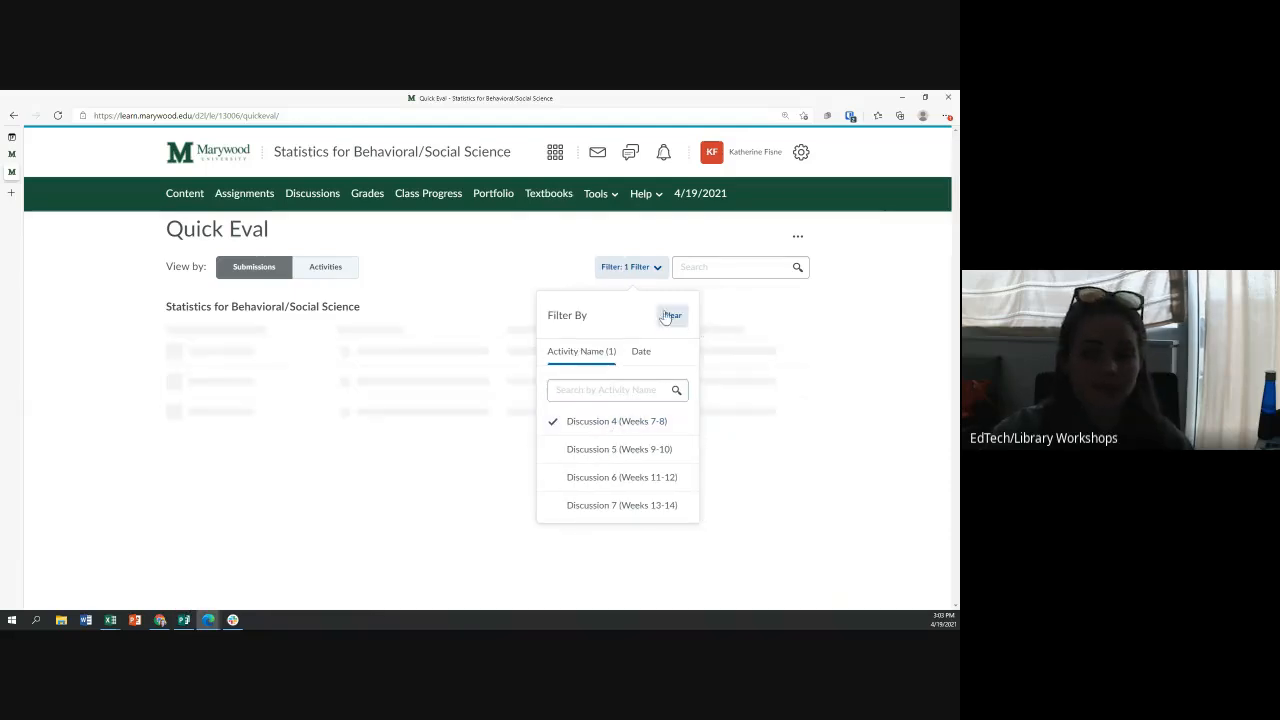
Switch back to the activities view and filter it by Overall Achievement and Discussion 7 (Weeks 13-14).
click(325, 267)
click(648, 268)
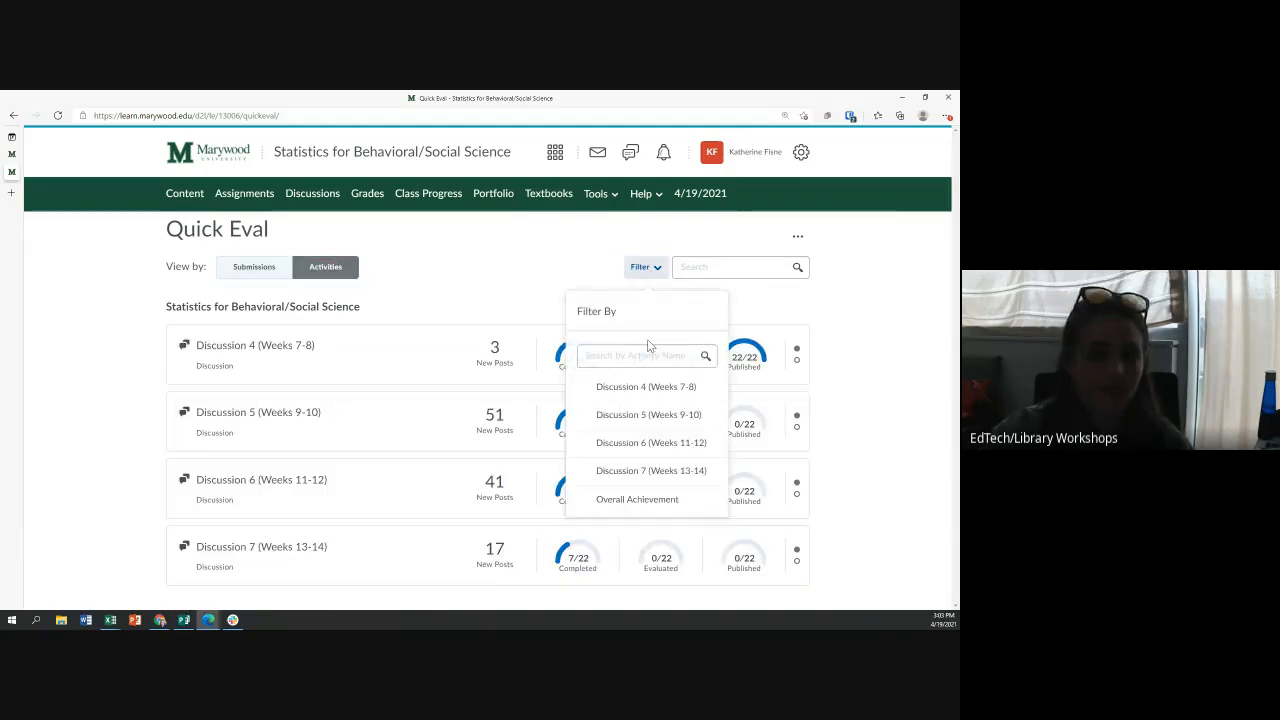
click(628, 499)
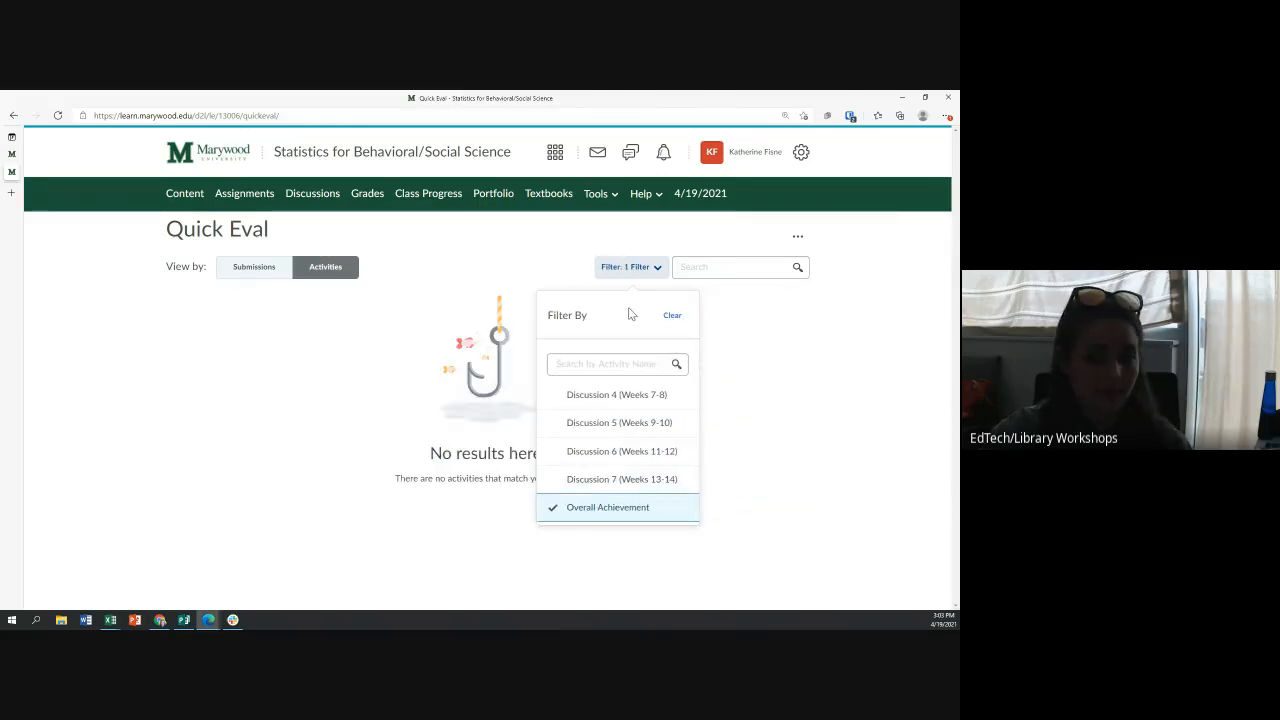
click(640, 483)
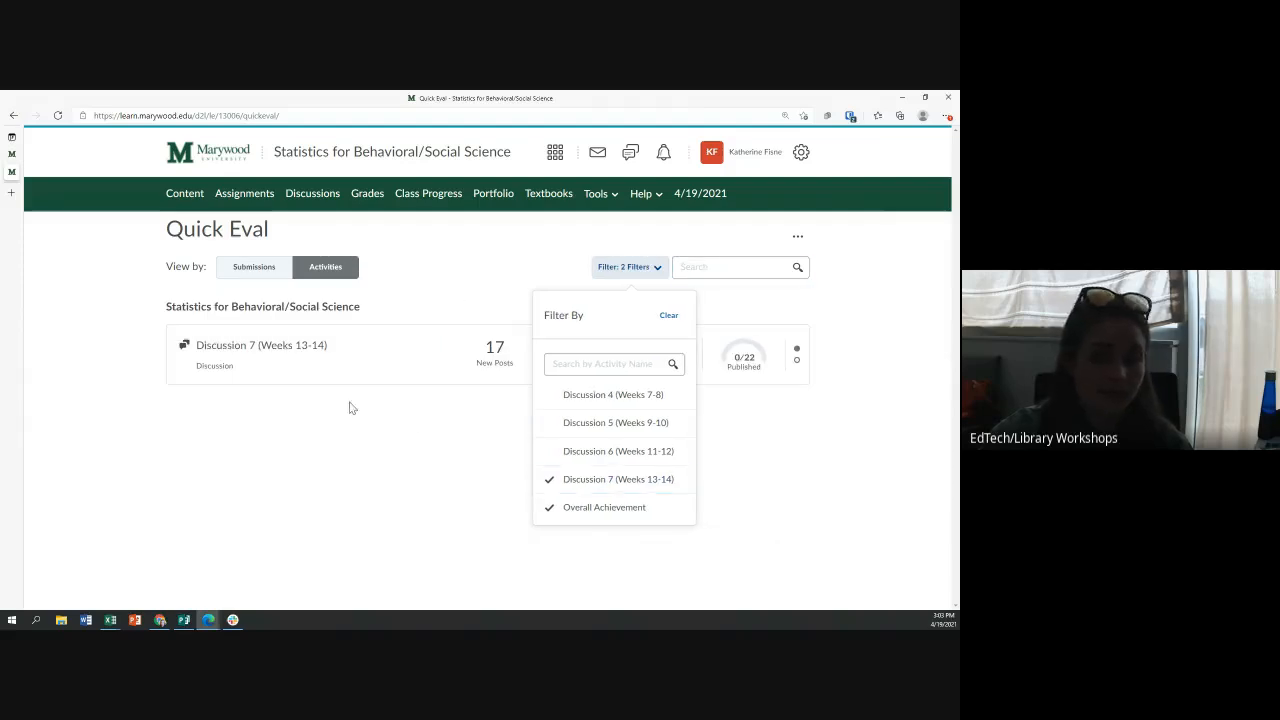
click(538, 244)
Return to the Brightspace homepage and open the Quick Eval tool for all courses.
click(228, 158)
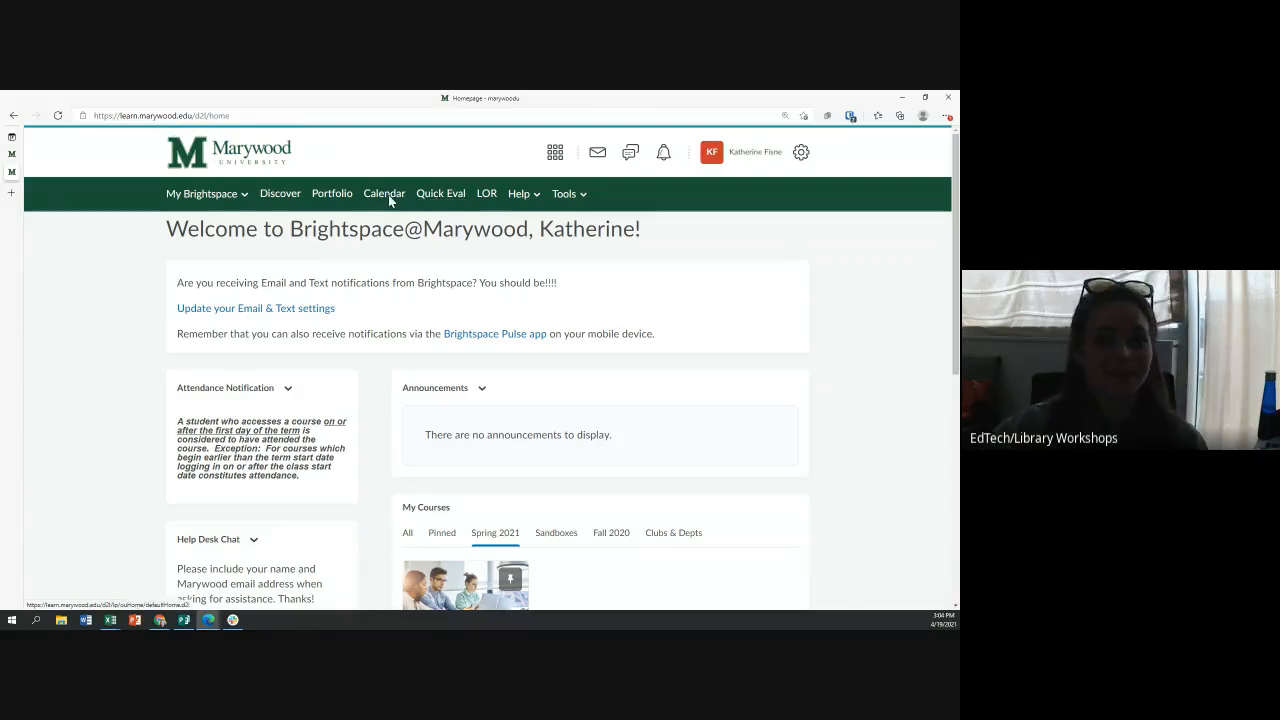
click(441, 200)
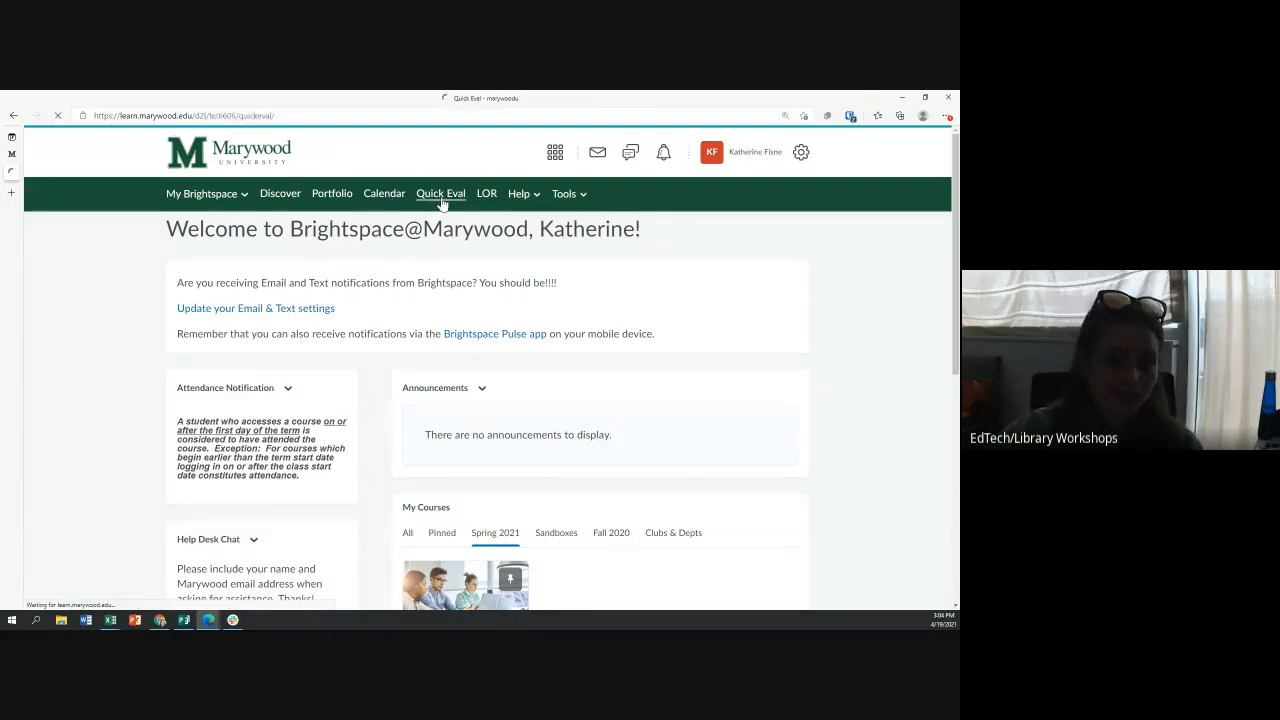